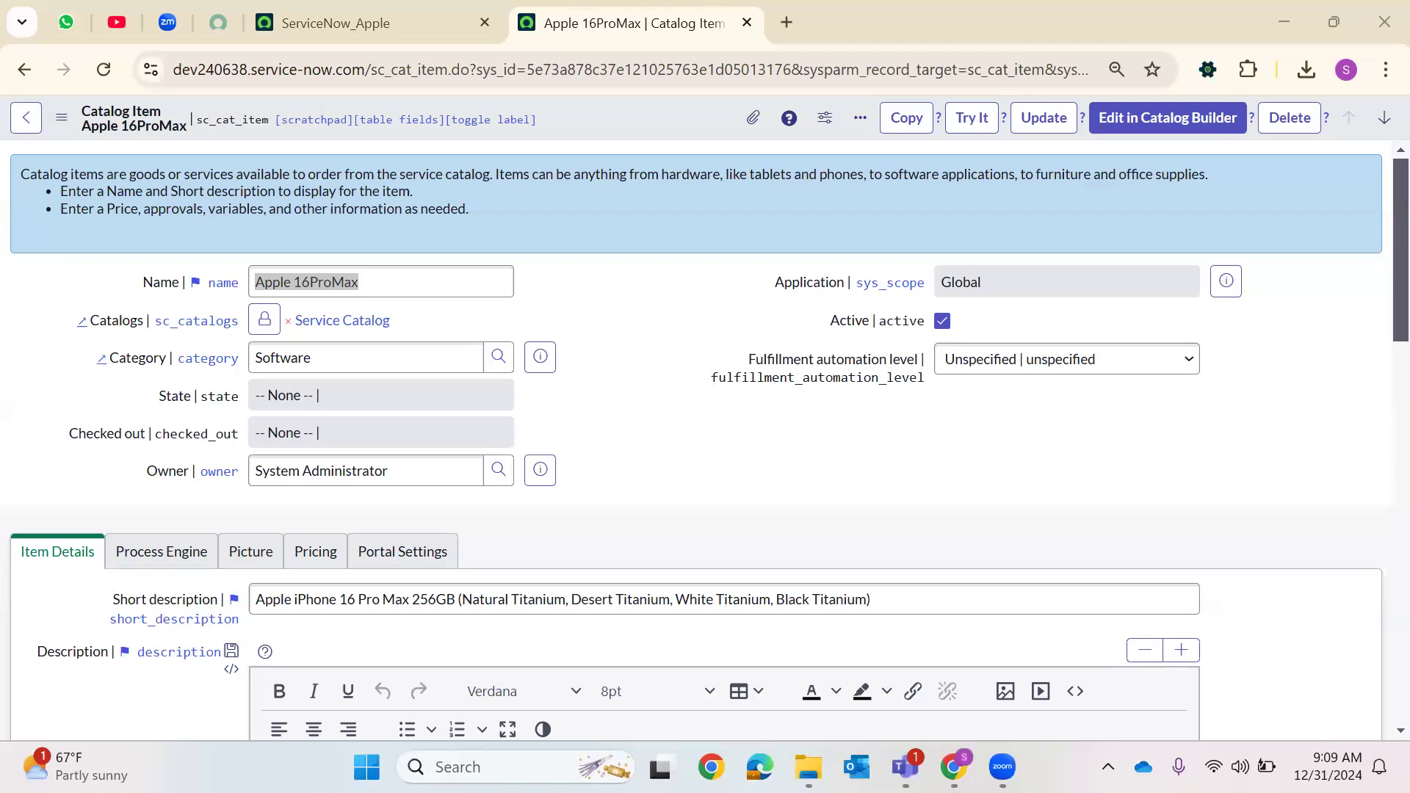
Open a new catalog item record from Maintain Items, found by filtering the navigator for mainta
{"action": "left_click", "coordinate": [384, 9]}
{"action": "left_click", "coordinate": [97, 122]}
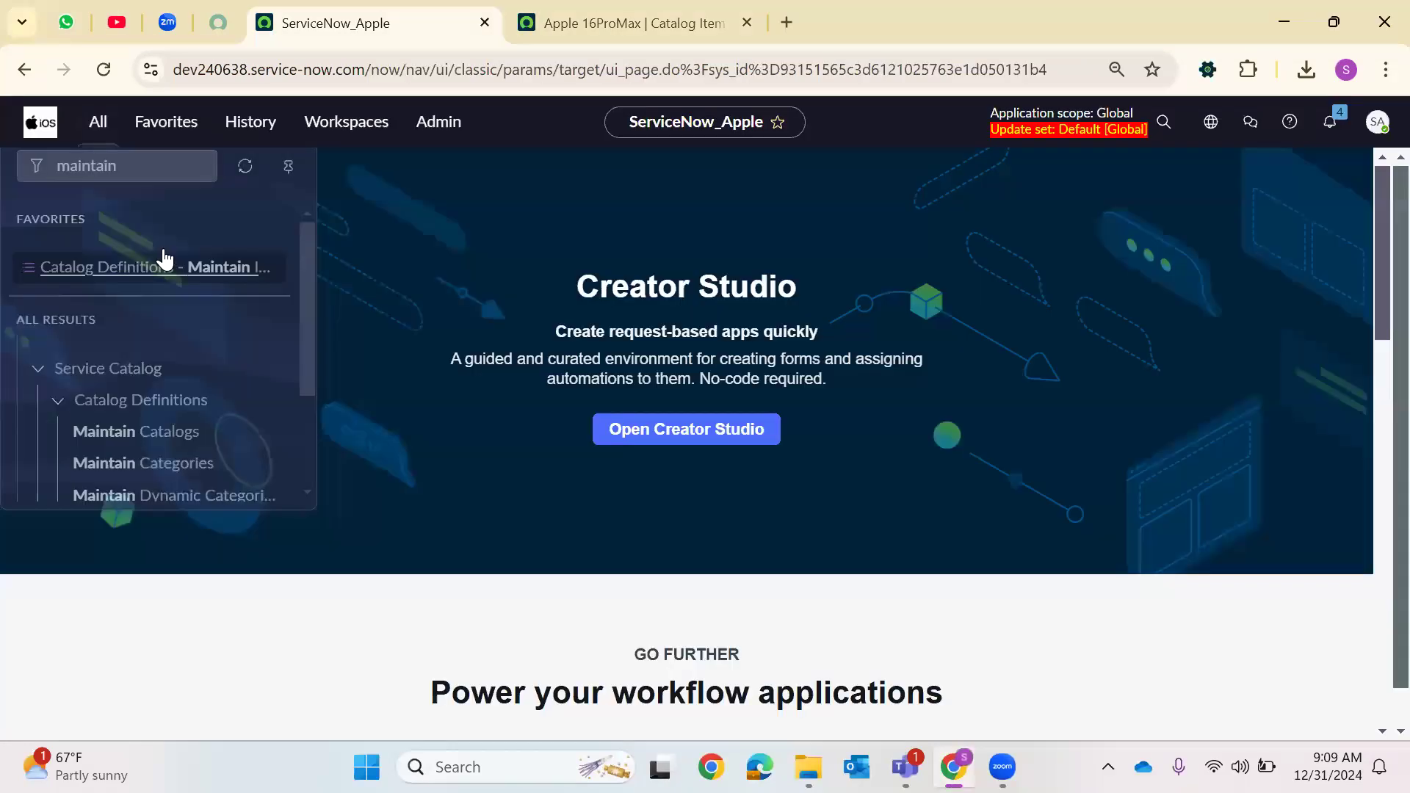
{"action": "key", "text": "BackSpace"}
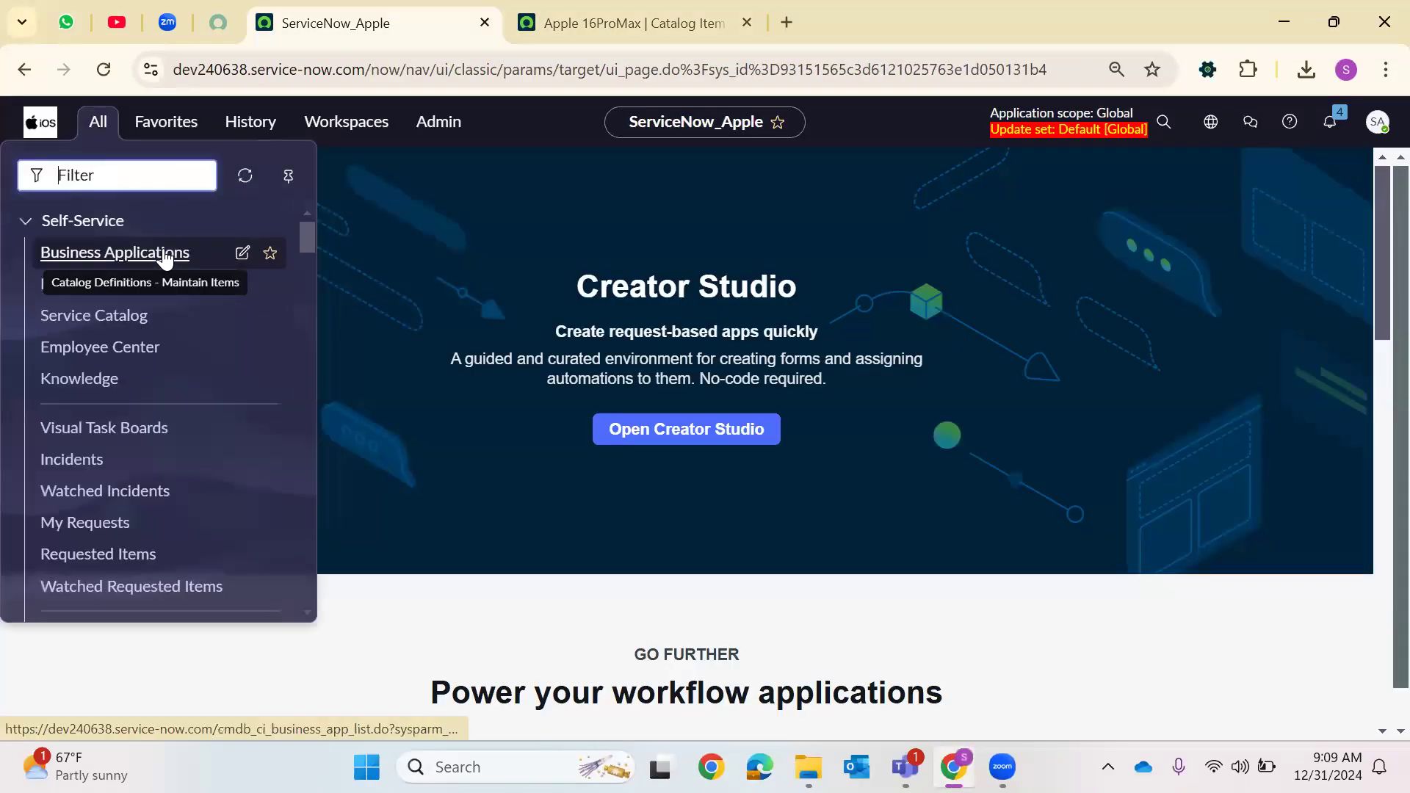
{"action": "type", "text": "mainta"}
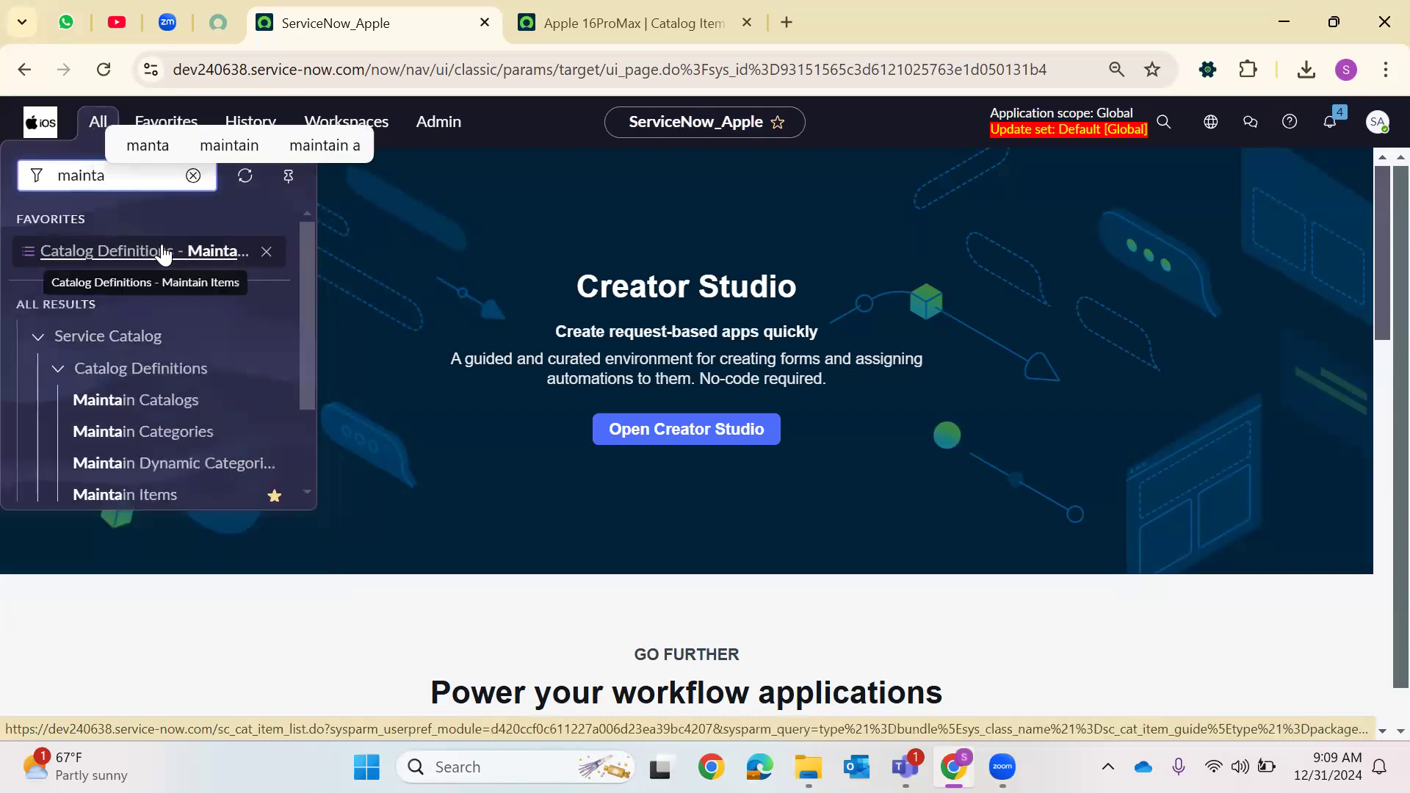
{"action": "right_click", "coordinate": [95, 494]}
{"action": "left_click", "coordinate": [602, 120]}
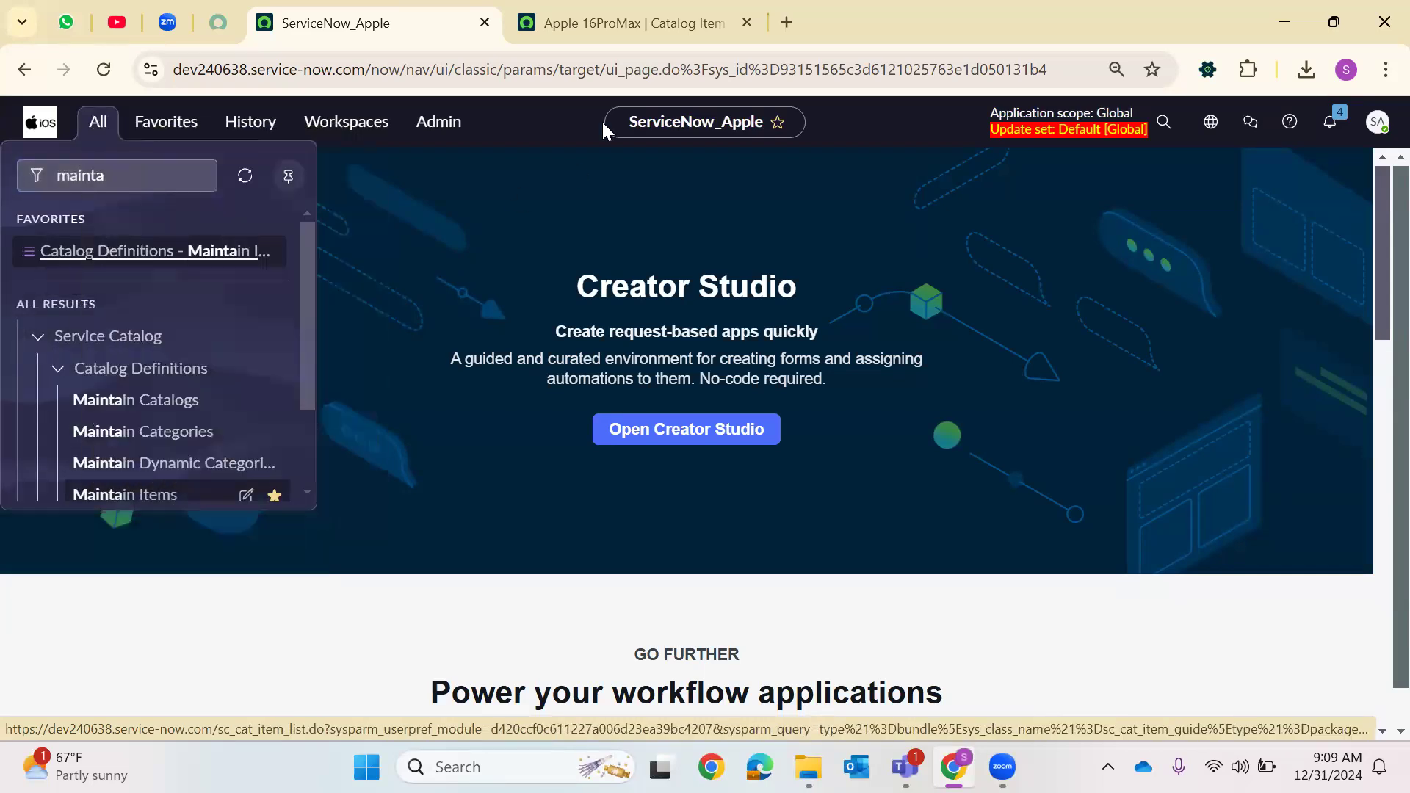
{"action": "left_click", "coordinate": [830, 7]}
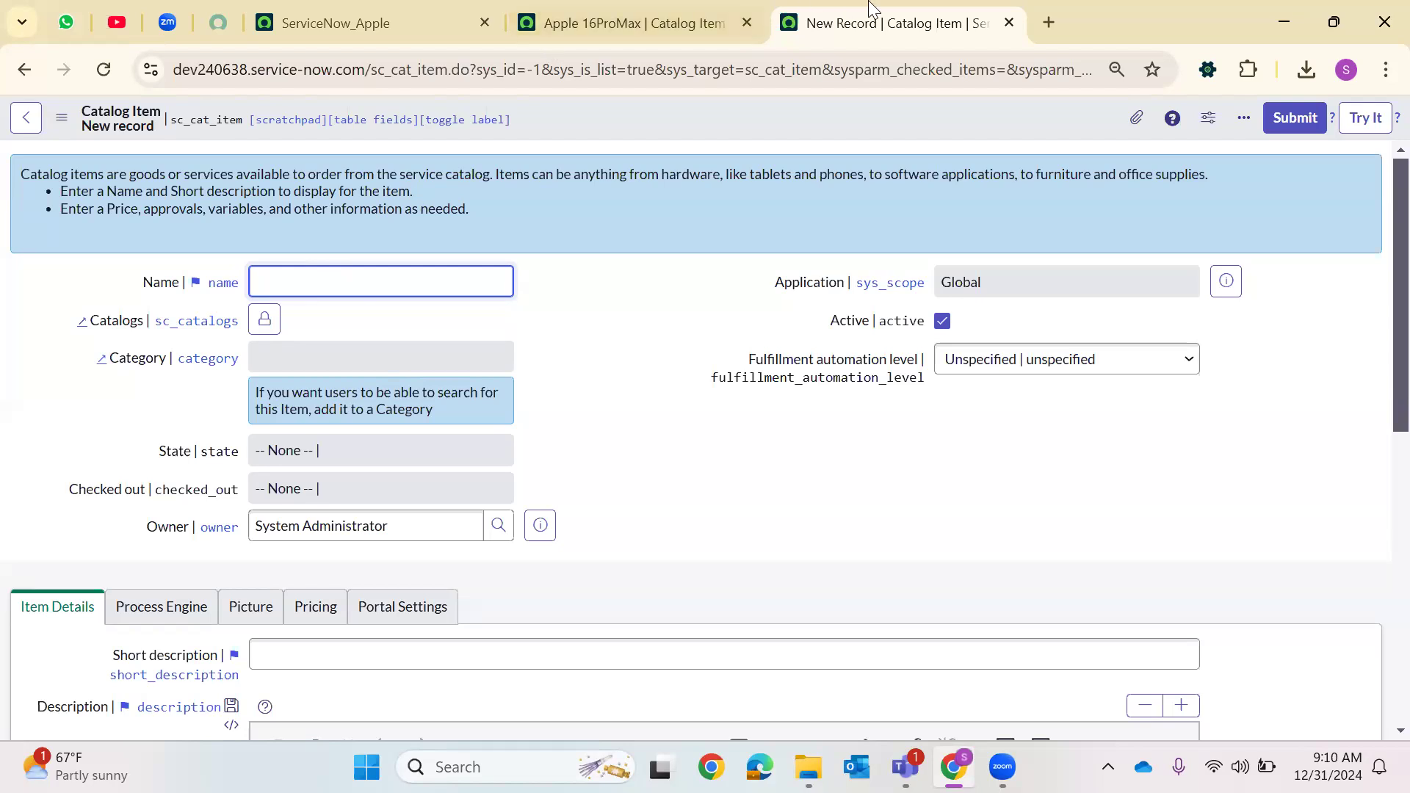
Search the web in a new tab for variable in servicenow and skim the results
{"action": "key", "text": "ctrl+t"}
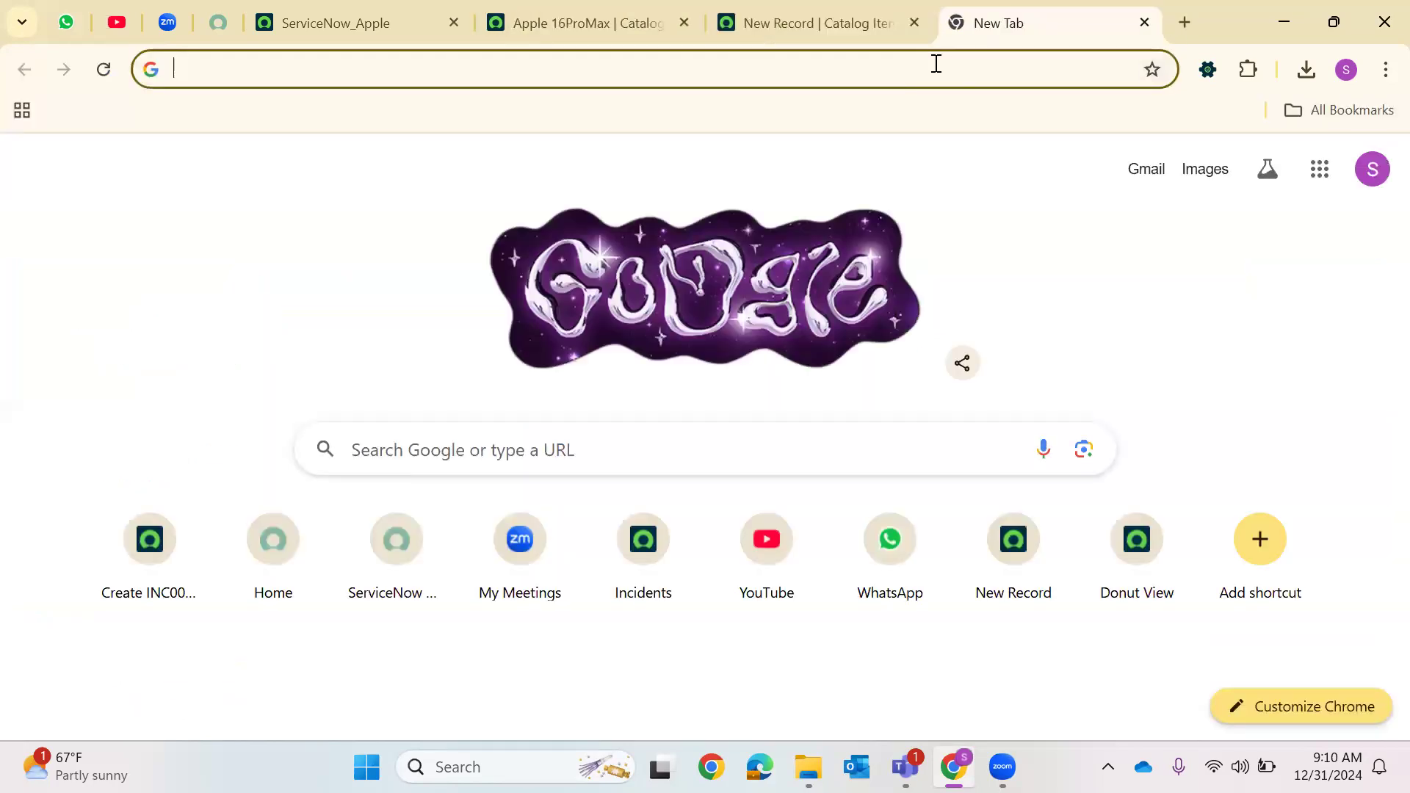
{"action": "type", "text": "variable "}
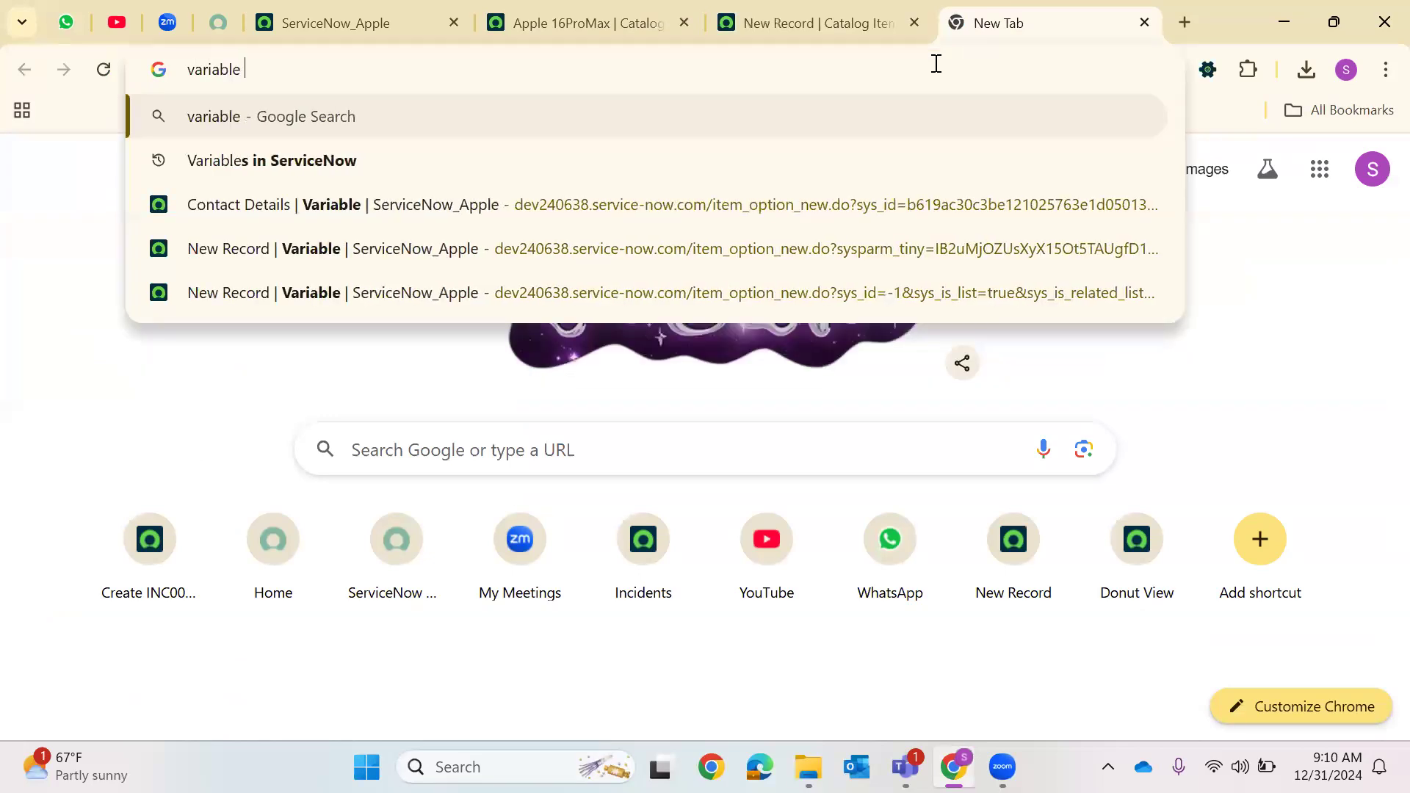
{"action": "type", "text": "in ser"}
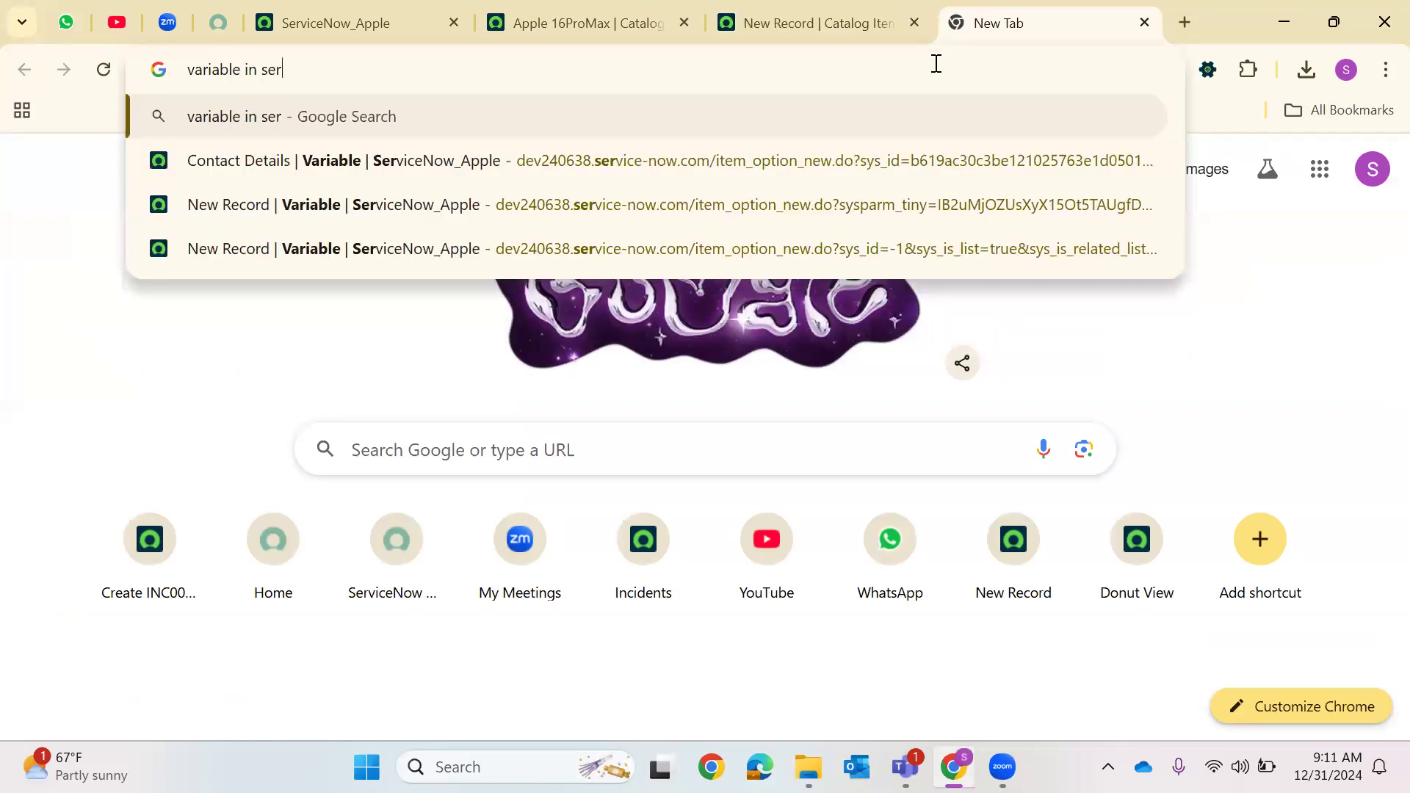
{"action": "type", "text": "vicenow"}
{"action": "key", "text": "Return"}
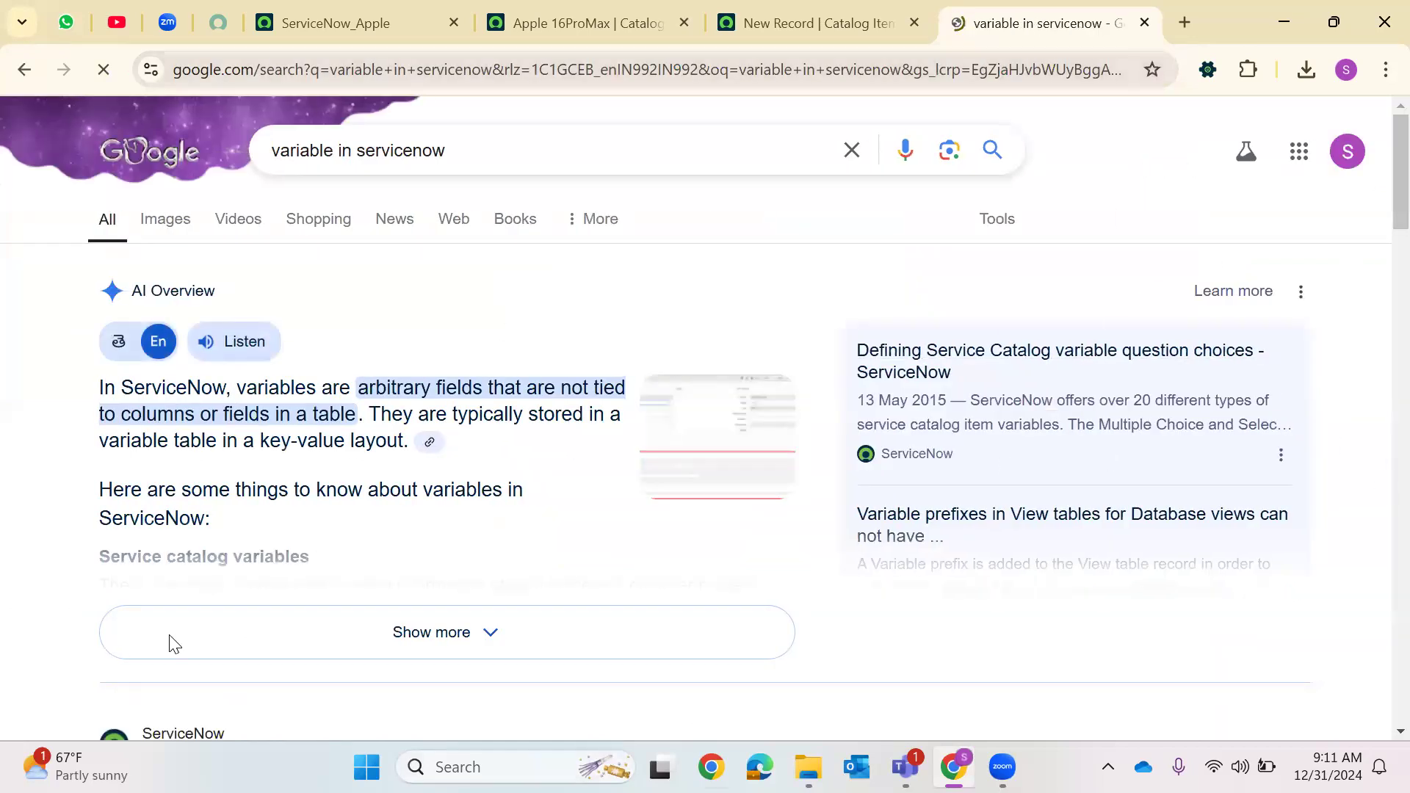
{"action": "scroll", "coordinate": [264, 507], "scroll_direction": "down", "scroll_amount": 1}
{"action": "scroll", "coordinate": [323, 323], "scroll_direction": "up", "scroll_amount": 1}
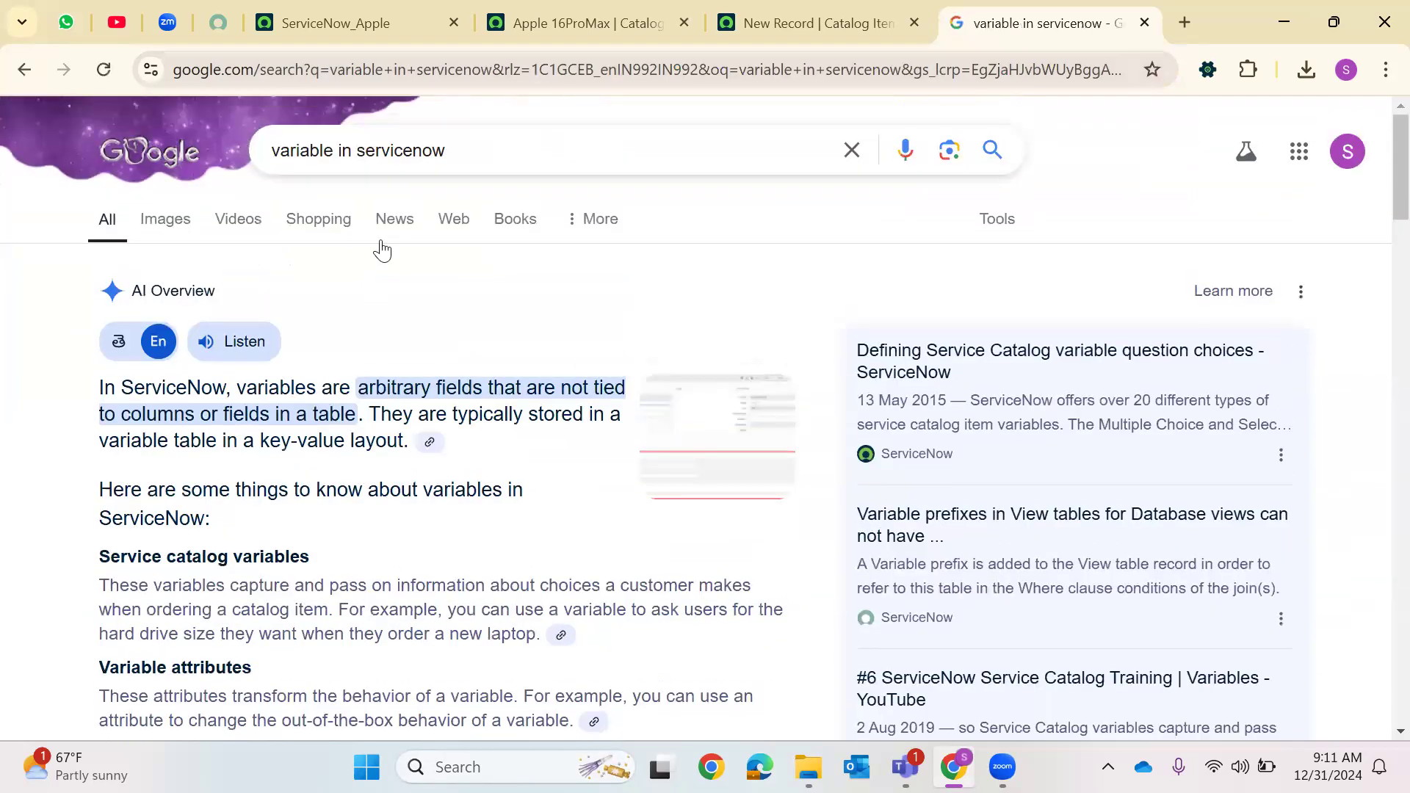
Search for variableset in servicenow and read the expanded overview about variable sets
{"action": "left_click", "coordinate": [328, 143]}
{"action": "type", "text": "set"}
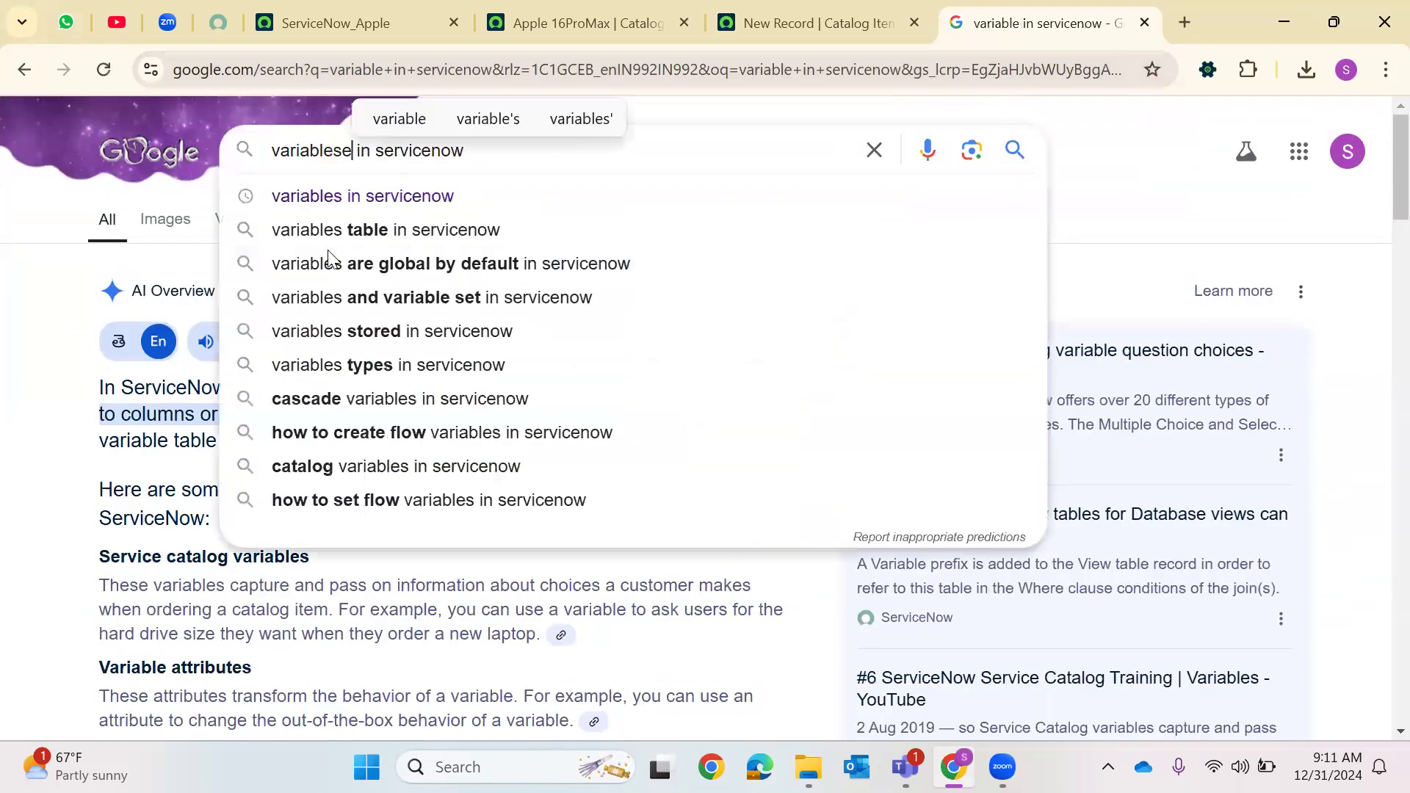
{"action": "key", "text": "Return"}
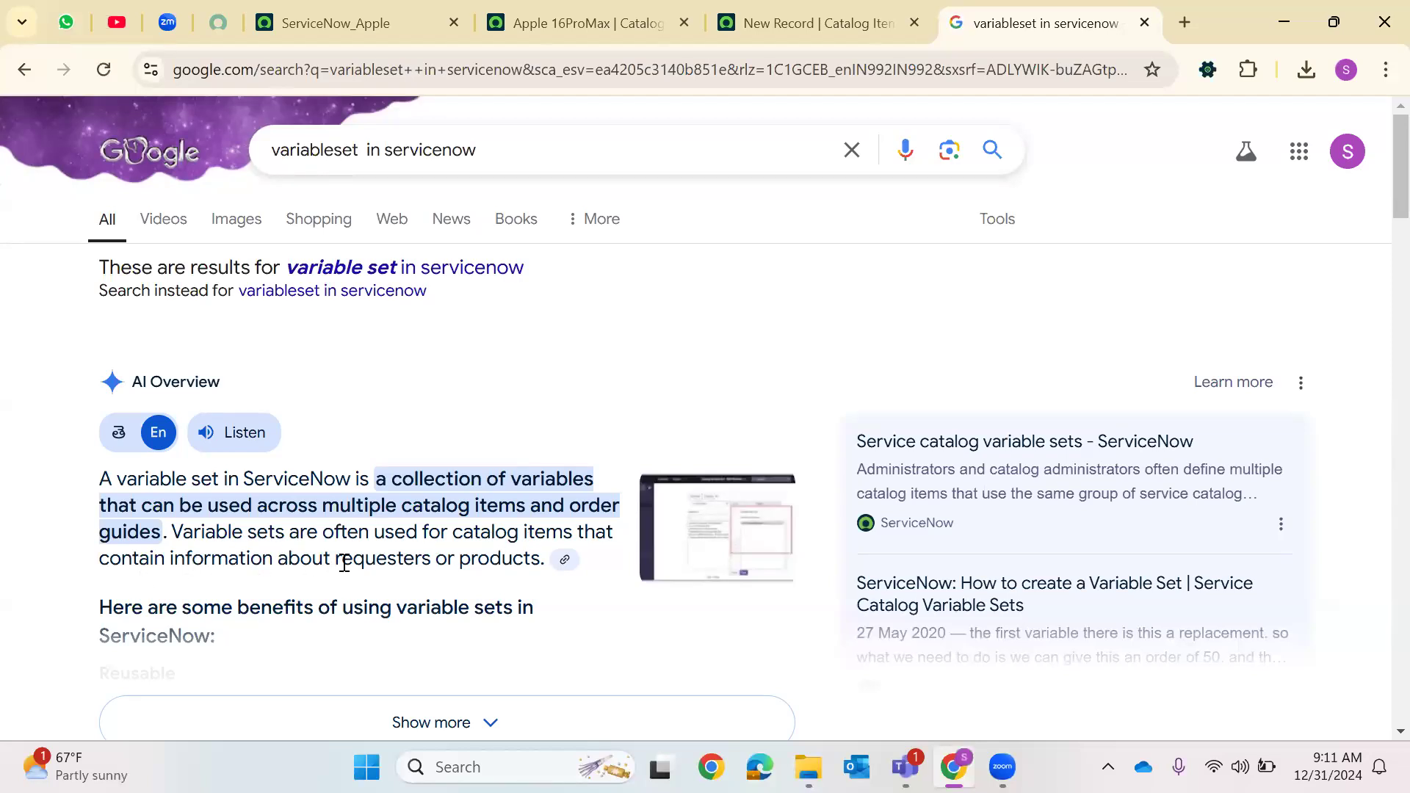
{"action": "scroll", "coordinate": [503, 534], "scroll_direction": "down", "scroll_amount": 3}
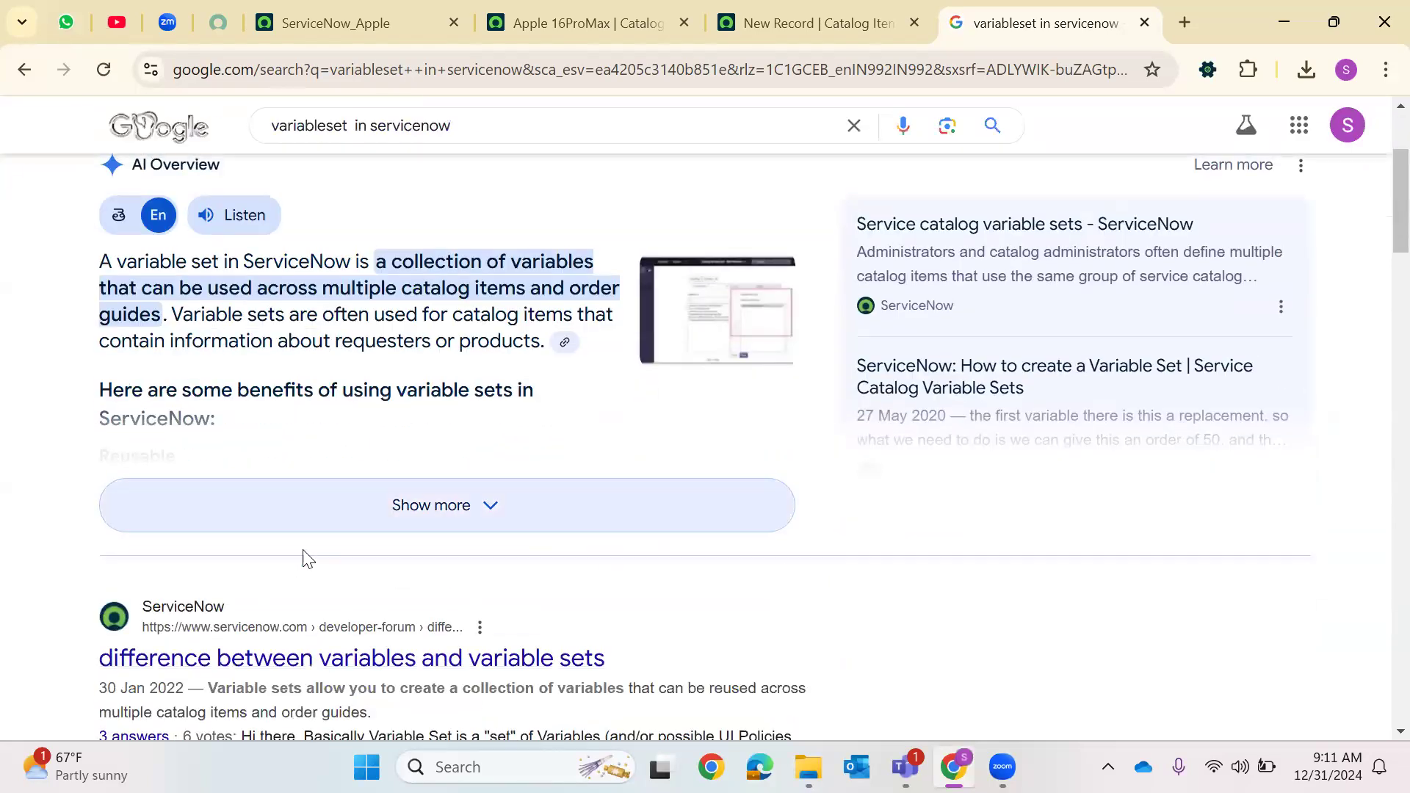
{"action": "left_click", "coordinate": [438, 479]}
{"action": "scroll", "coordinate": [110, 294], "scroll_direction": "down", "scroll_amount": 3}
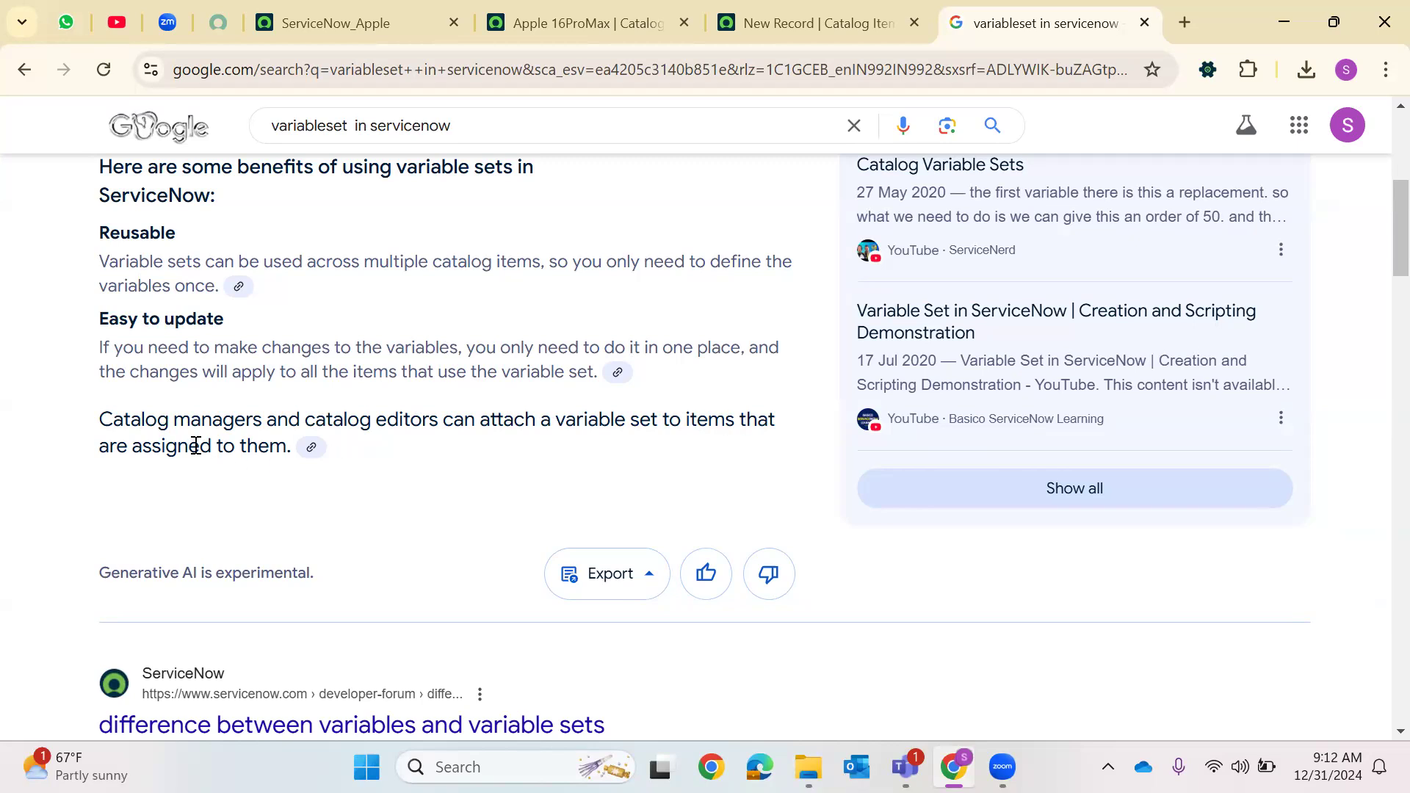
{"action": "left_click_drag", "start_coordinate": [287, 446], "coordinate": [79, 418]}
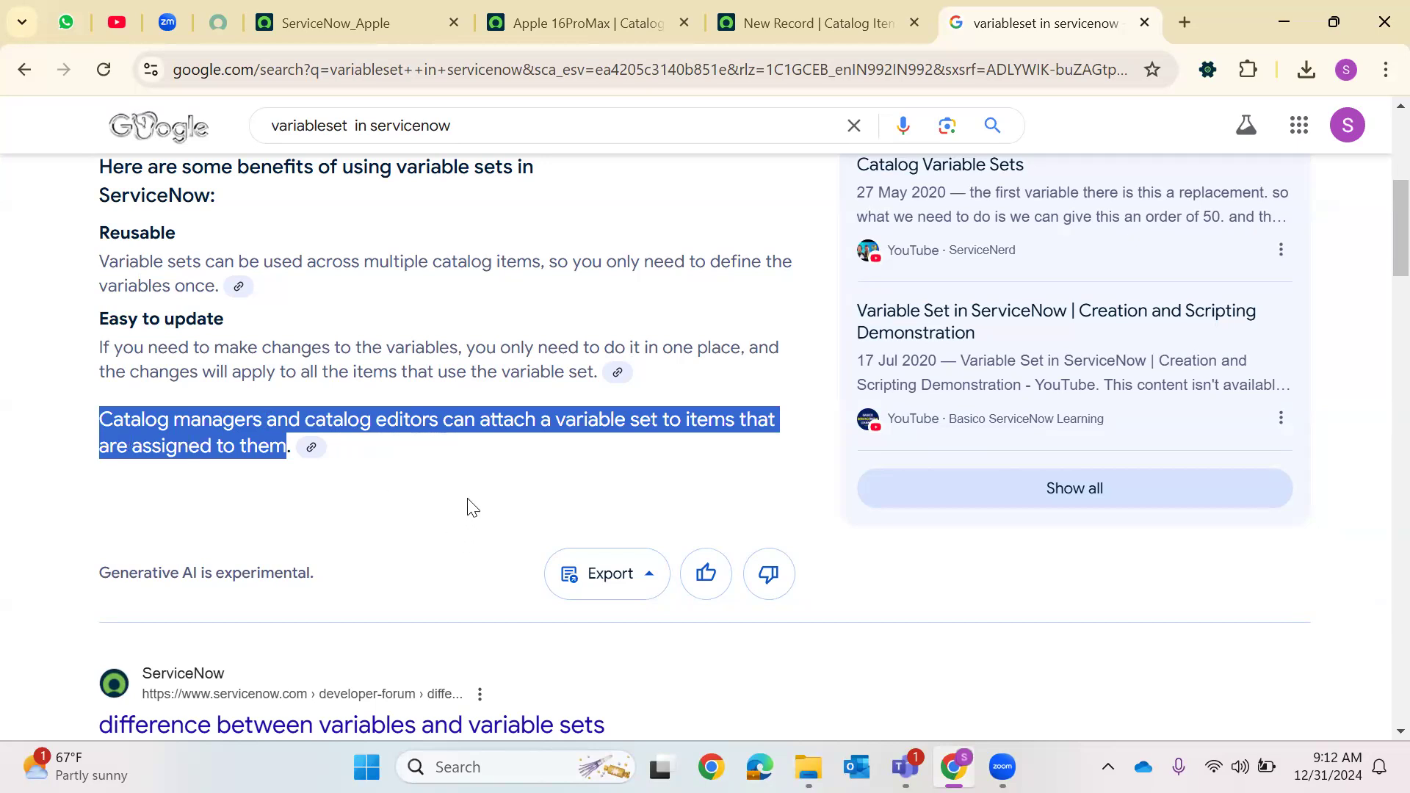
Name the new catalog item Variable Set Example and open the catalogs field for editing
{"action": "left_click", "coordinate": [815, 8]}
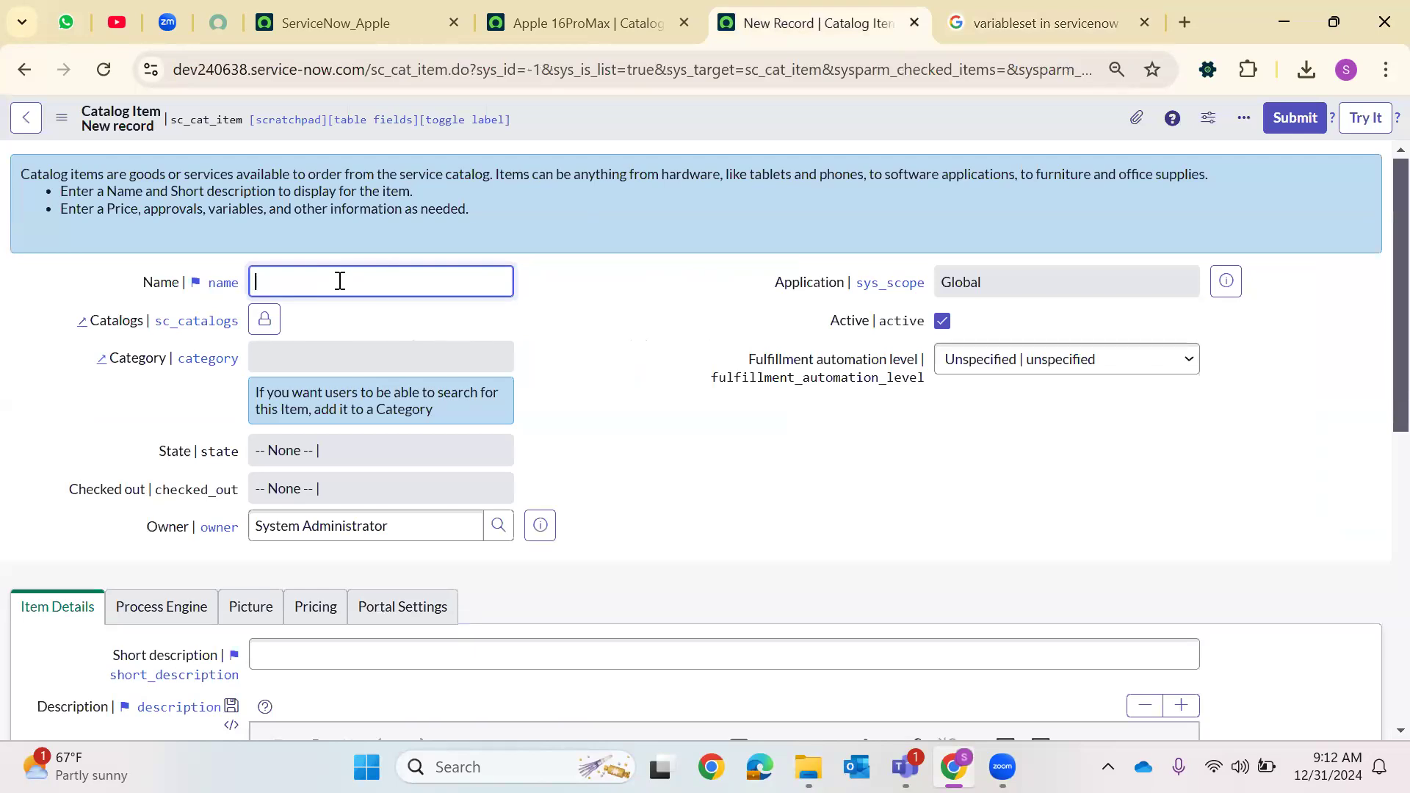
{"action": "type", "text": "Va"}
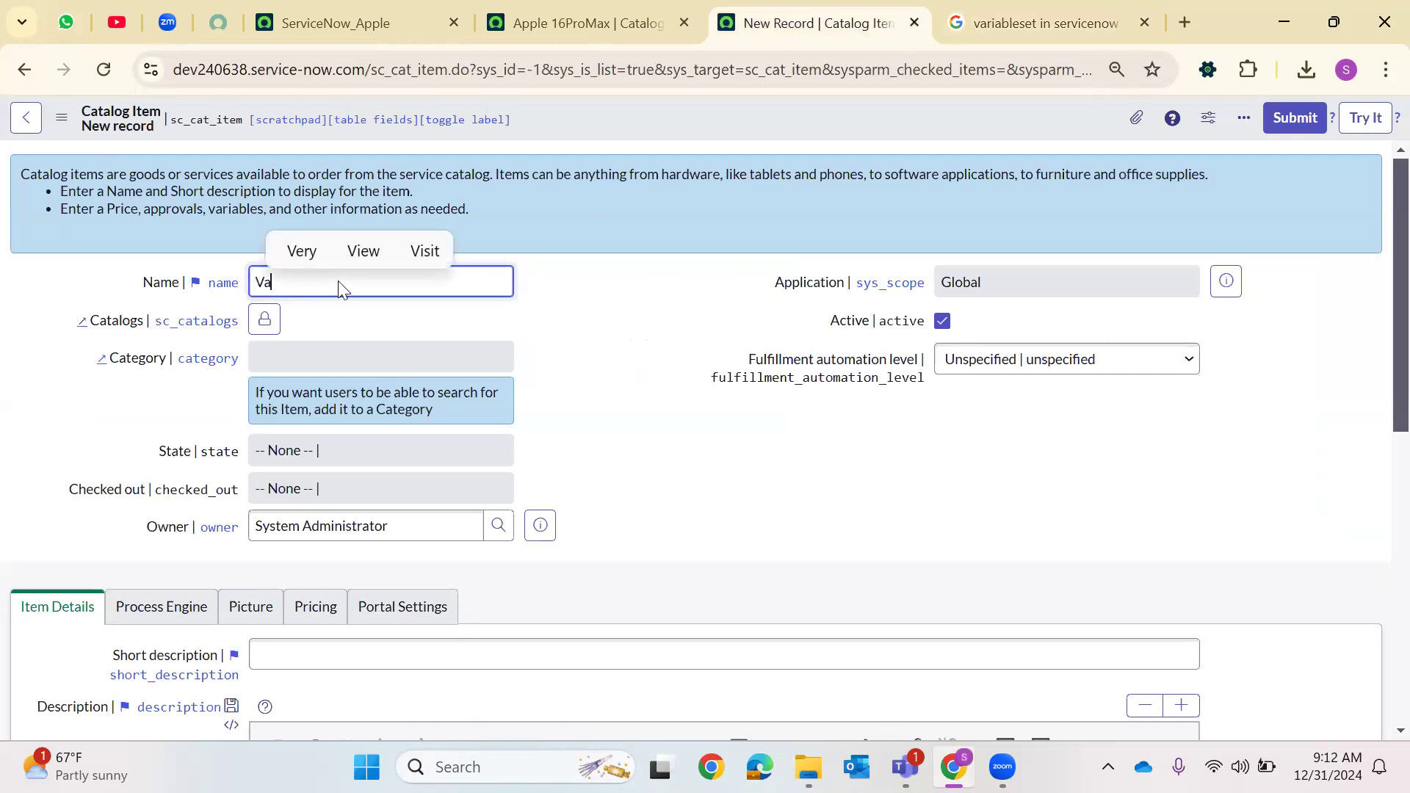
{"action": "type", "text": "riable S"}
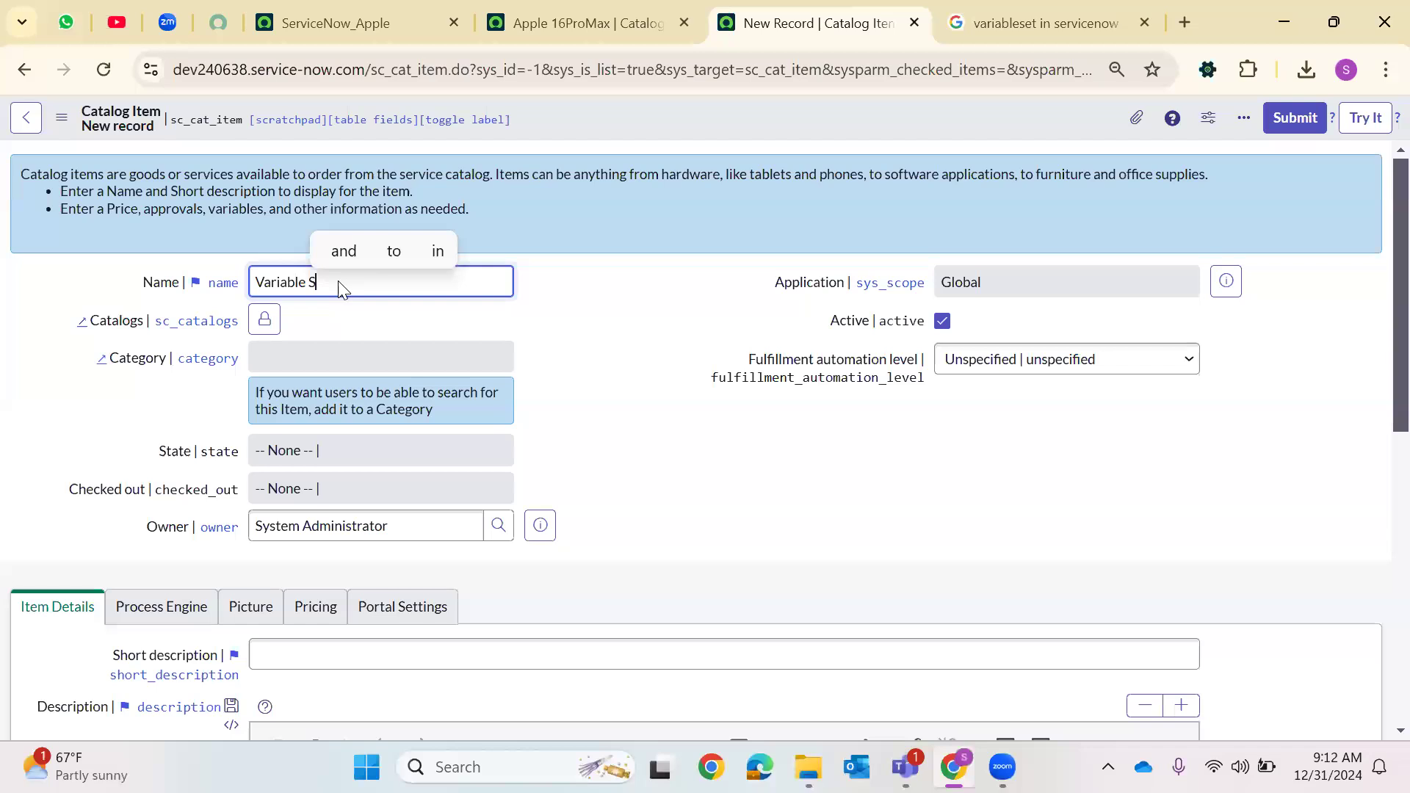
{"action": "type", "text": "et Example"}
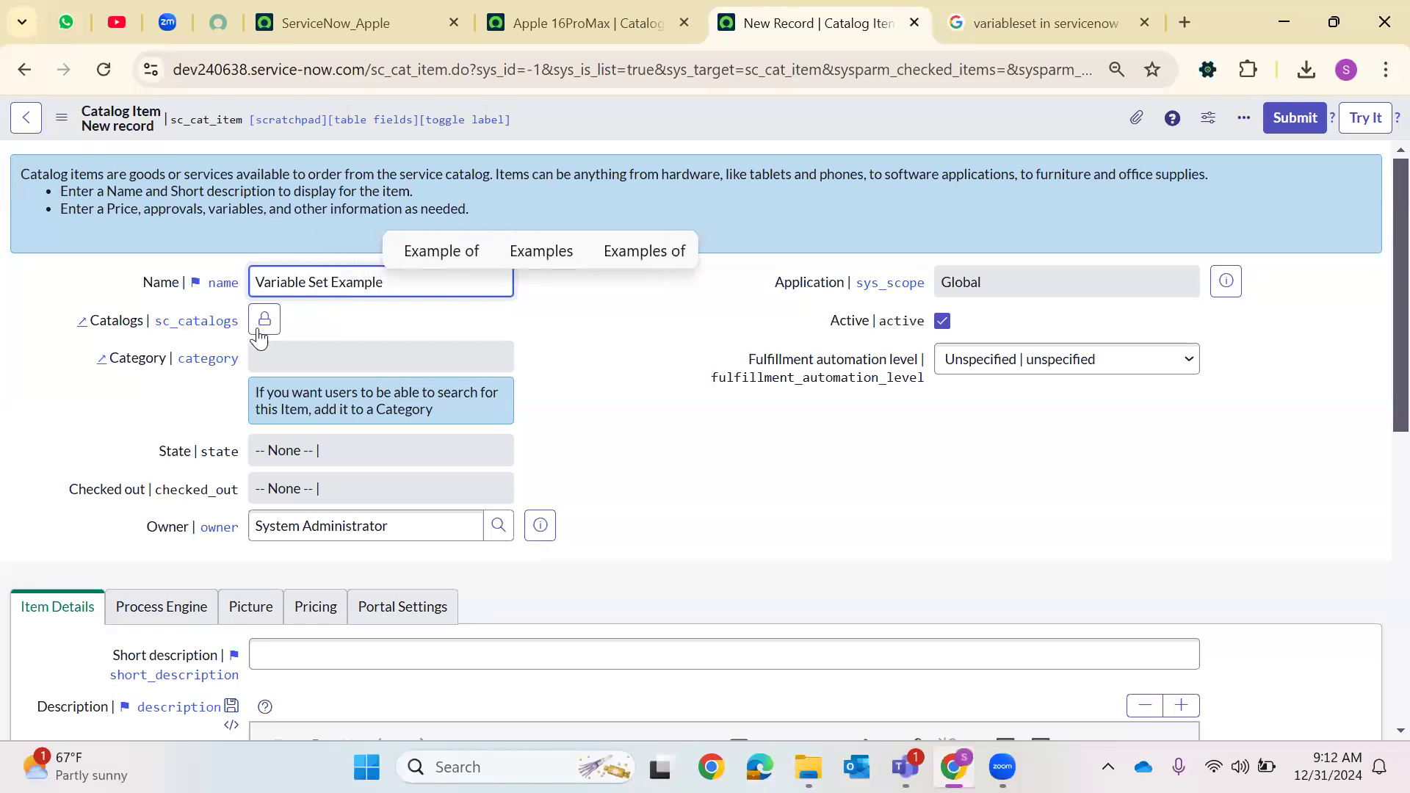
{"action": "key", "text": "Tab"}
{"action": "key", "text": "Return"}
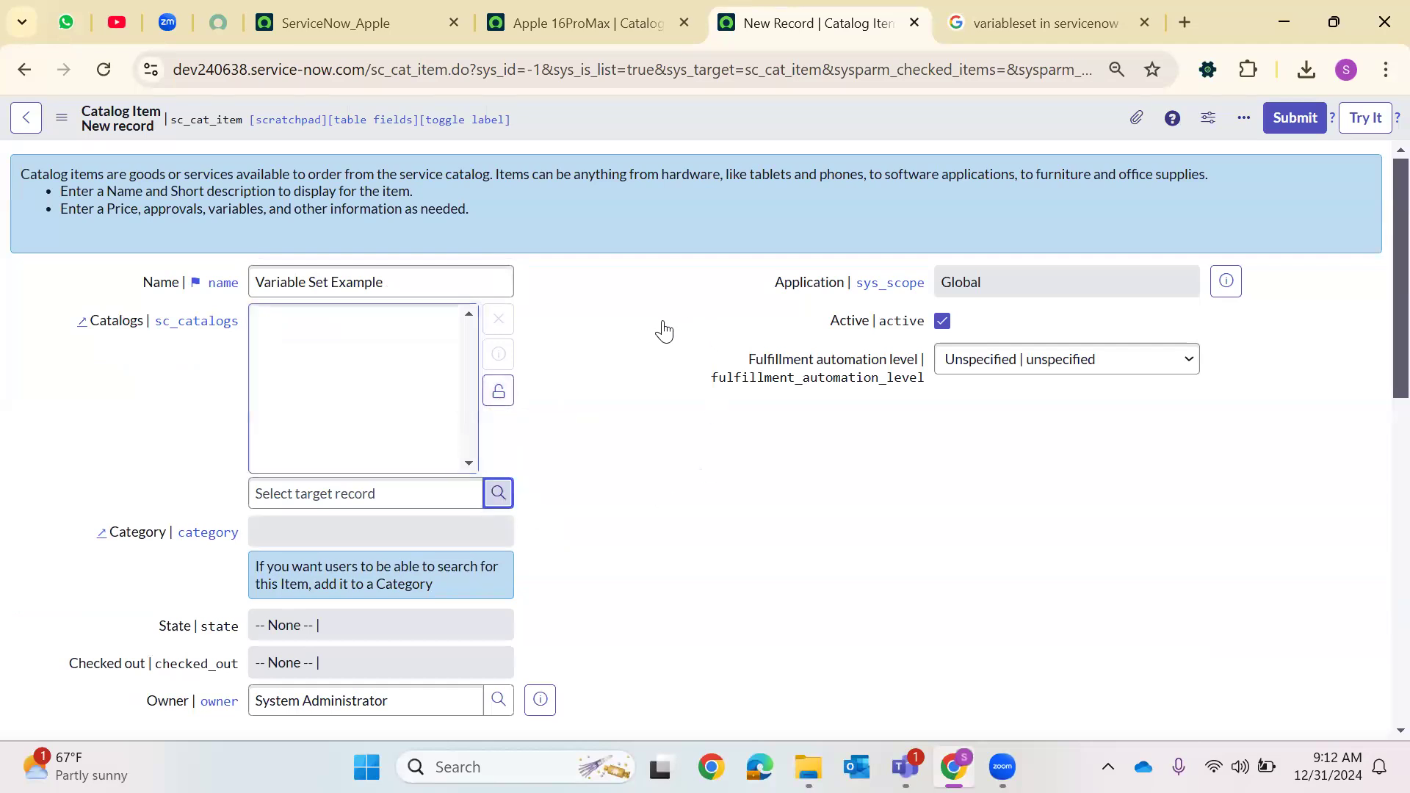
Add Service Catalog to the item's catalogs and set its category to Software
{"action": "left_click", "coordinate": [509, 505]}
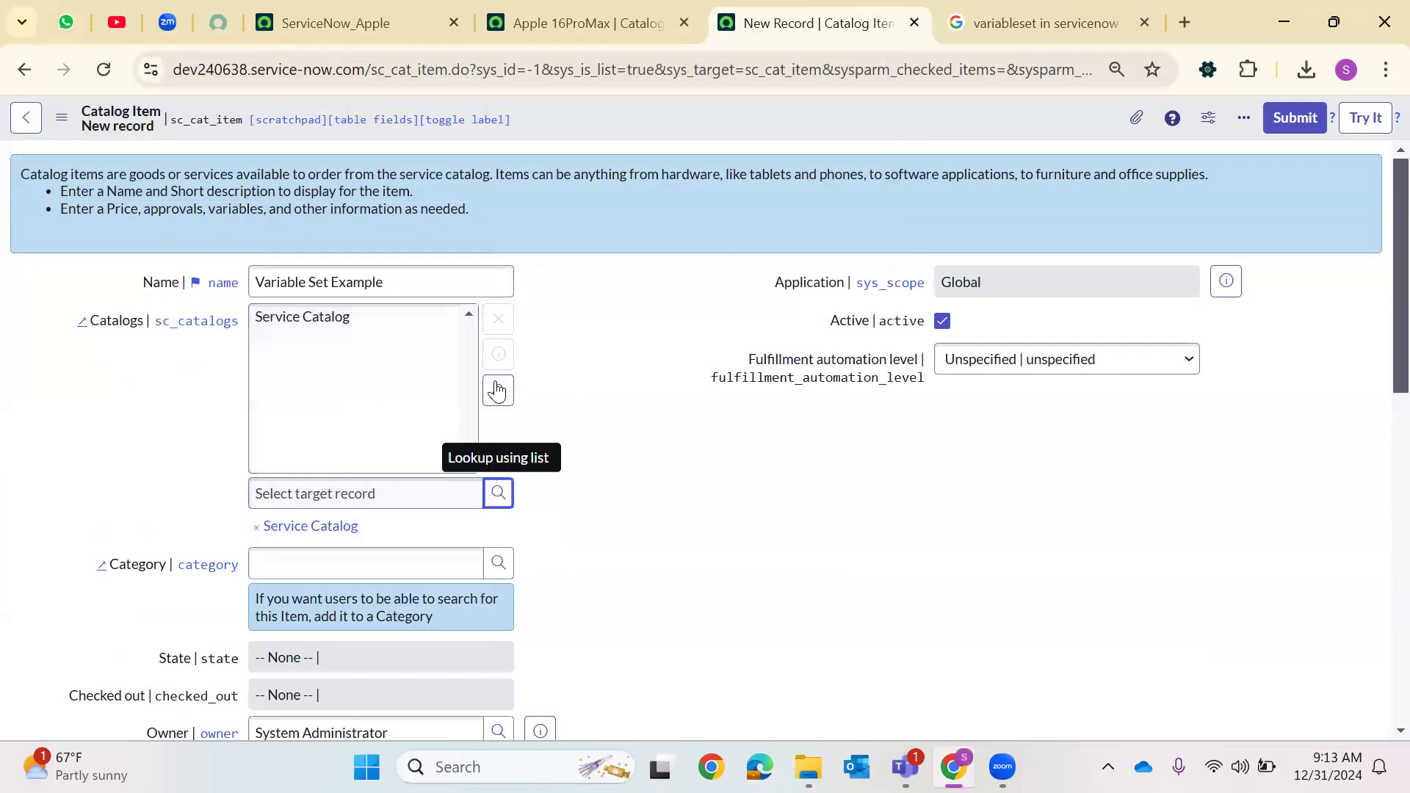
{"action": "left_click", "coordinate": [498, 390]}
{"action": "left_click", "coordinate": [499, 360]}
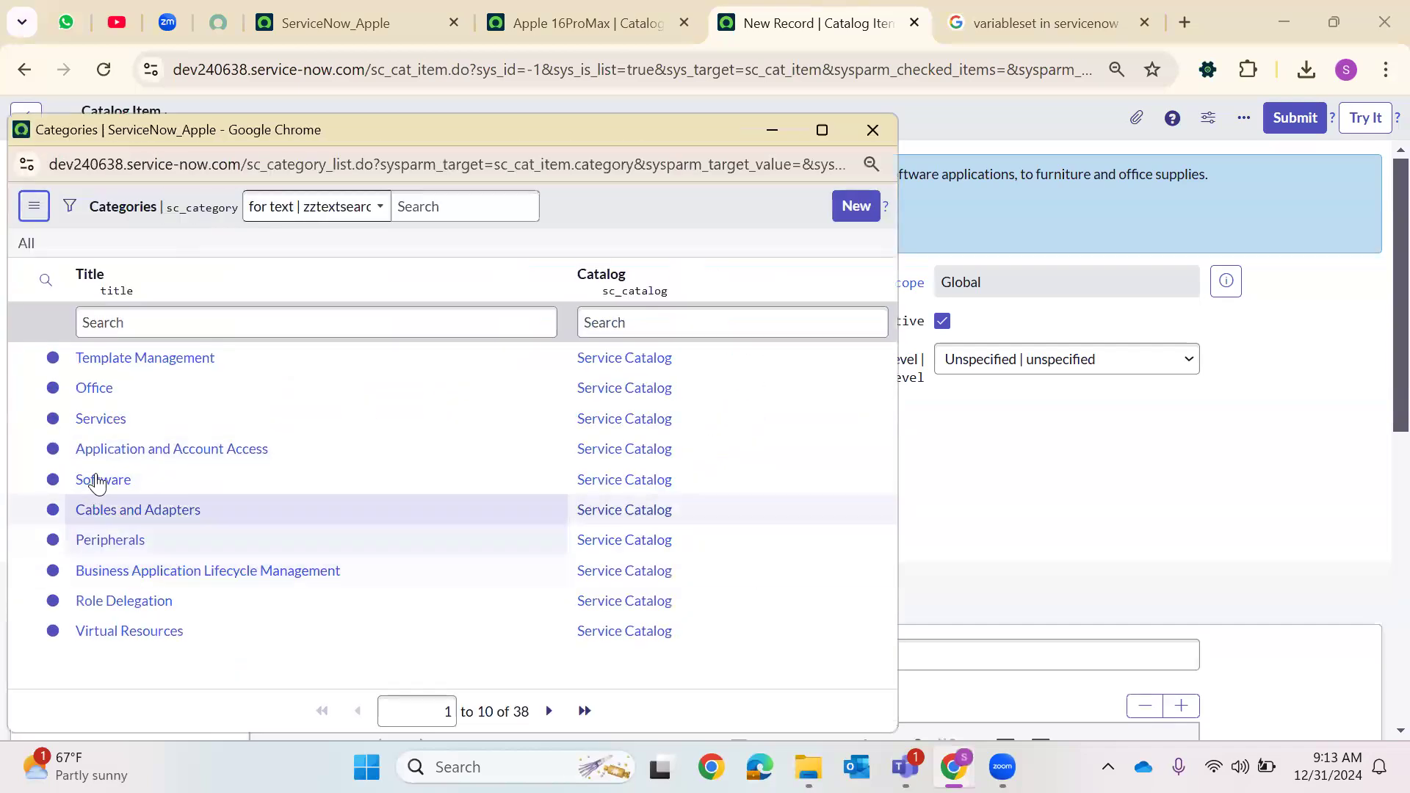
{"action": "left_click_drag", "start_coordinate": [98, 481], "coordinate": [492, 397]}
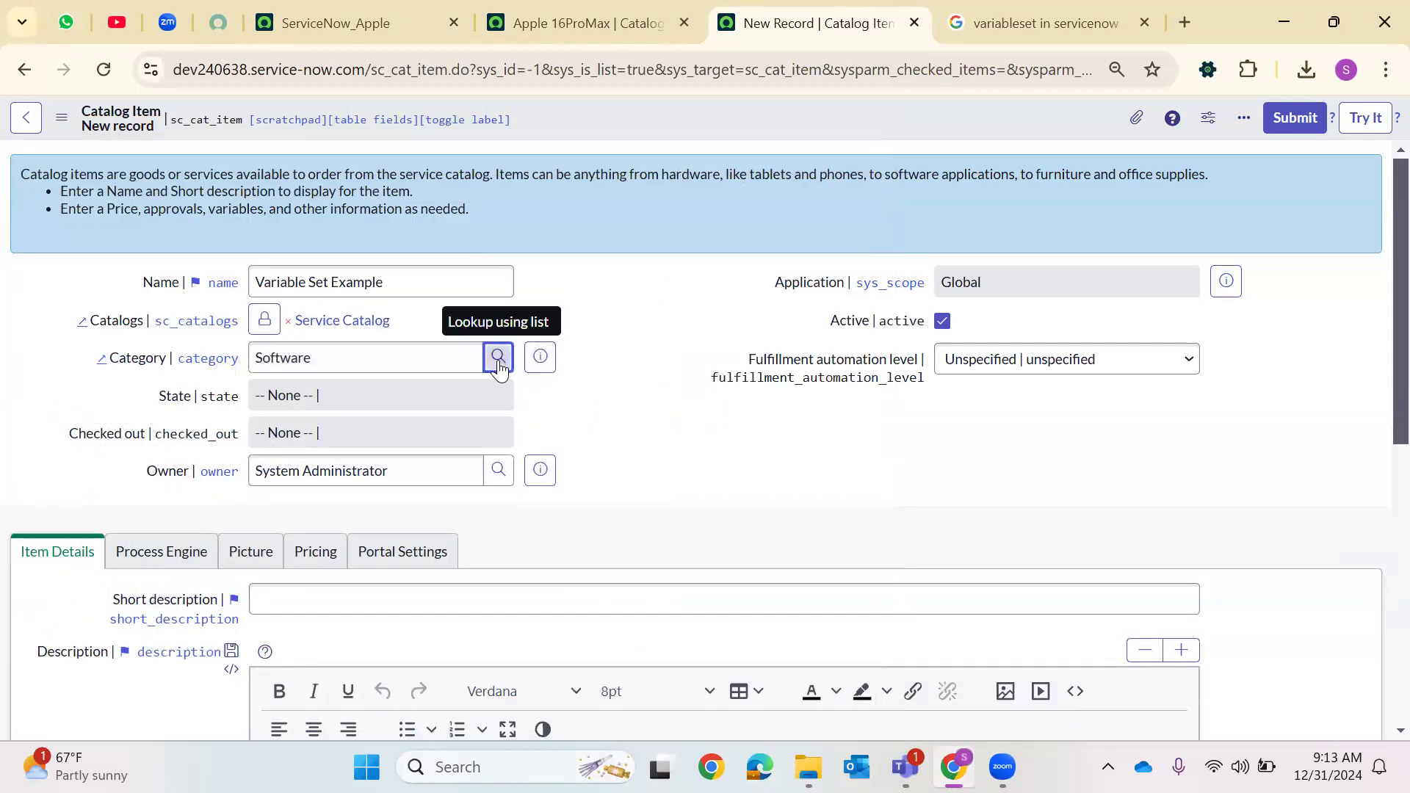
{"action": "left_click", "coordinate": [91, 422]}
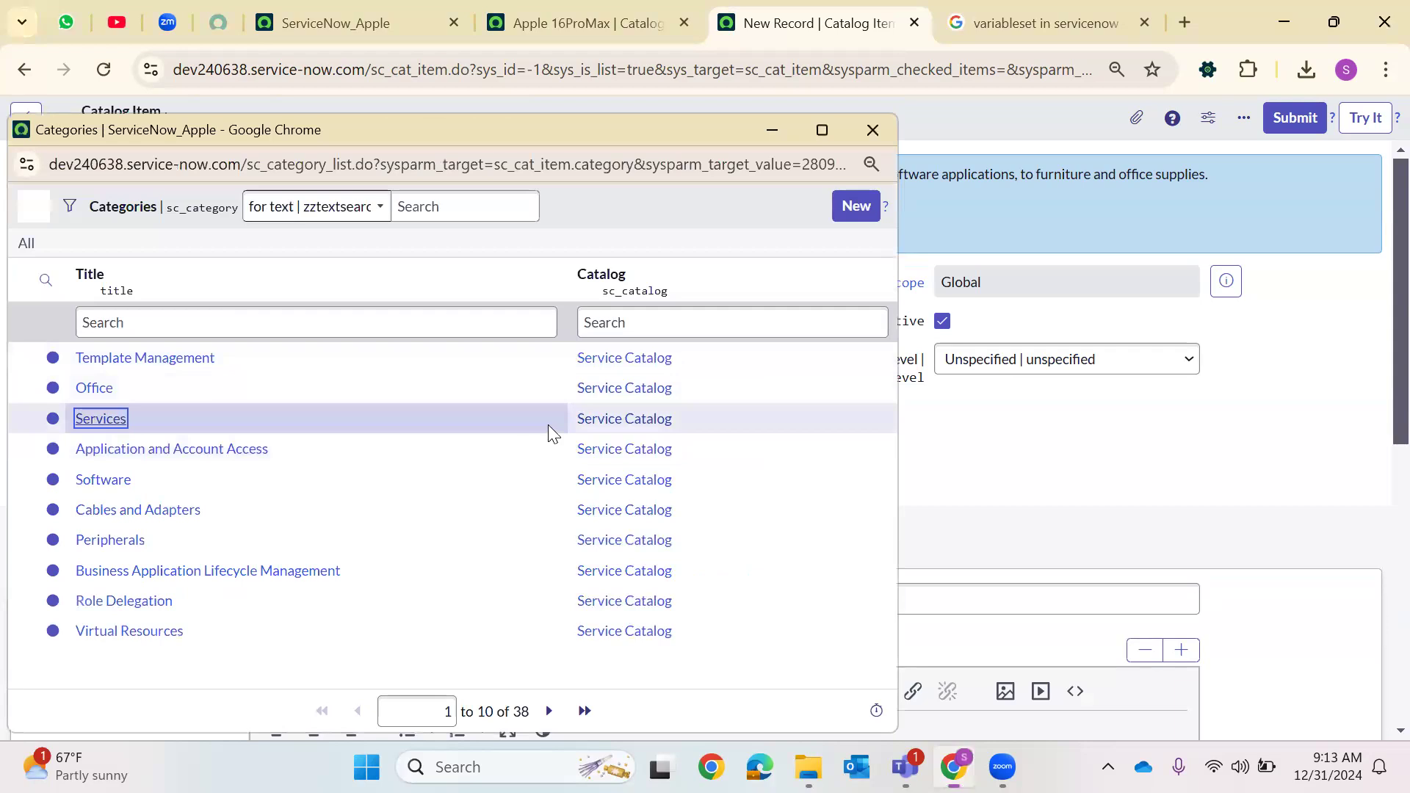
Set the short description to Test Variable sets
{"action": "scroll", "coordinate": [422, 503], "scroll_direction": "down", "scroll_amount": 5}
{"action": "left_click", "coordinate": [305, 269]}
{"action": "type", "text": "Test Var"}
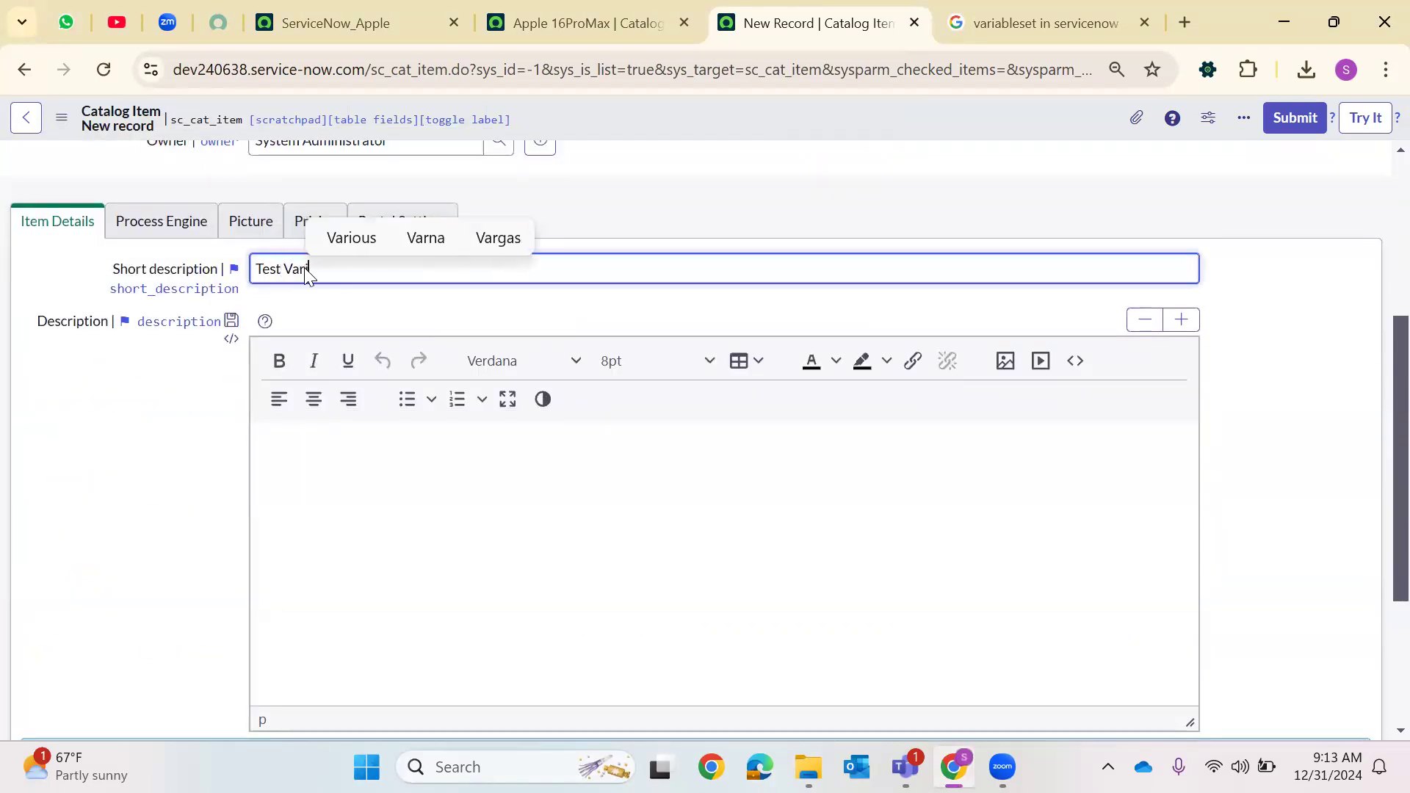
{"action": "type", "text": "iable sets"}
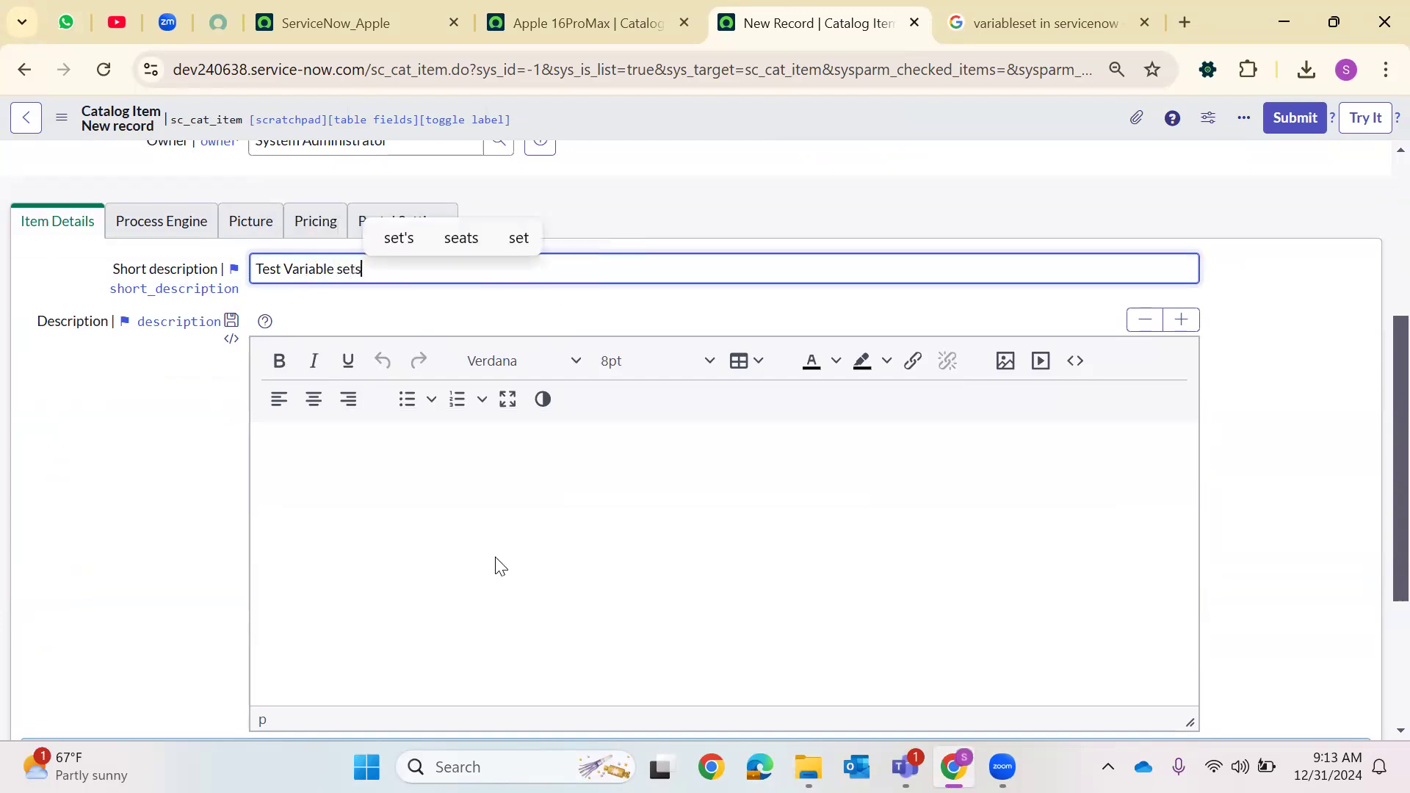
{"action": "left_click", "coordinate": [403, 451]}
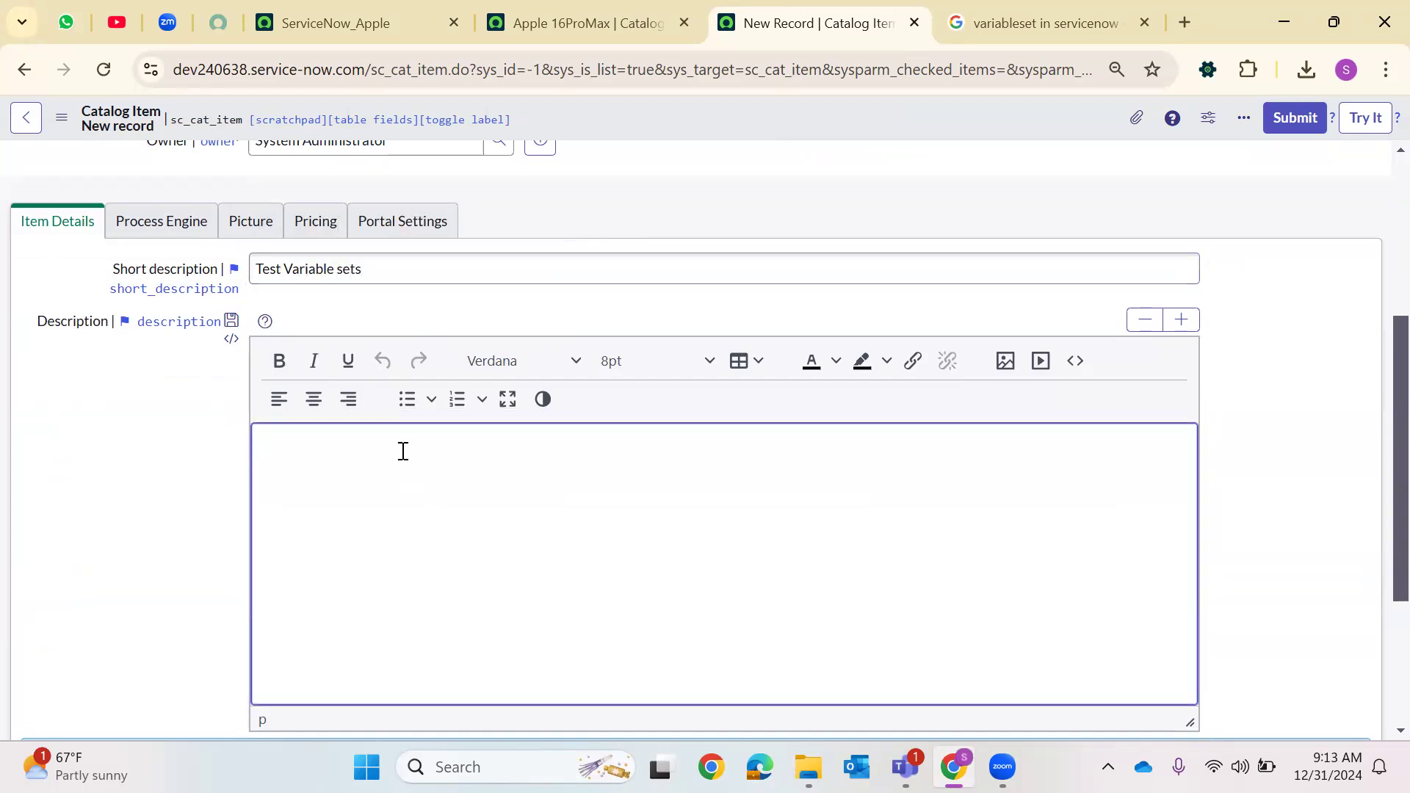
{"action": "scroll", "coordinate": [400, 441], "scroll_direction": "down", "scroll_amount": 1}
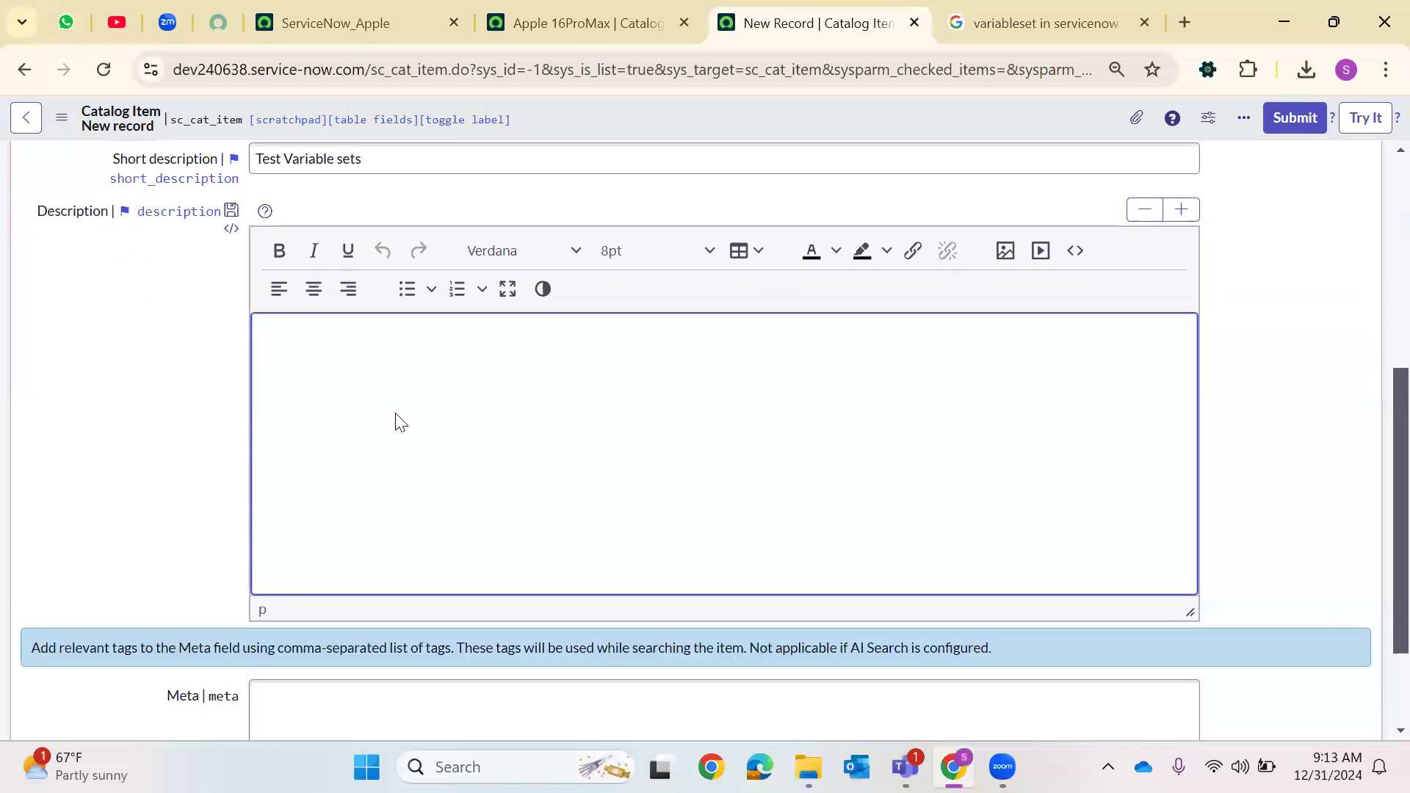
{"action": "type", "text": "To"}
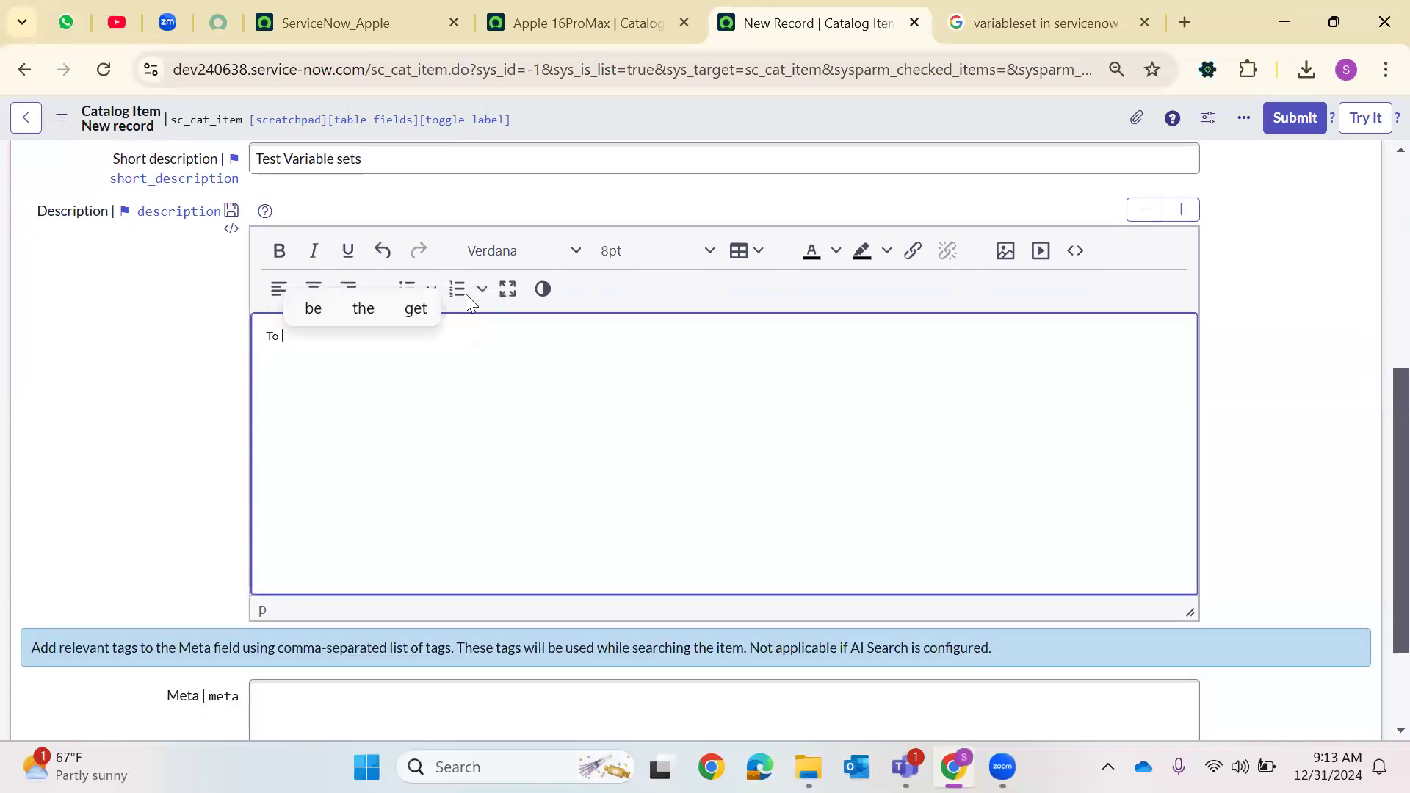
{"action": "key", "text": "ctrl+Tab"}
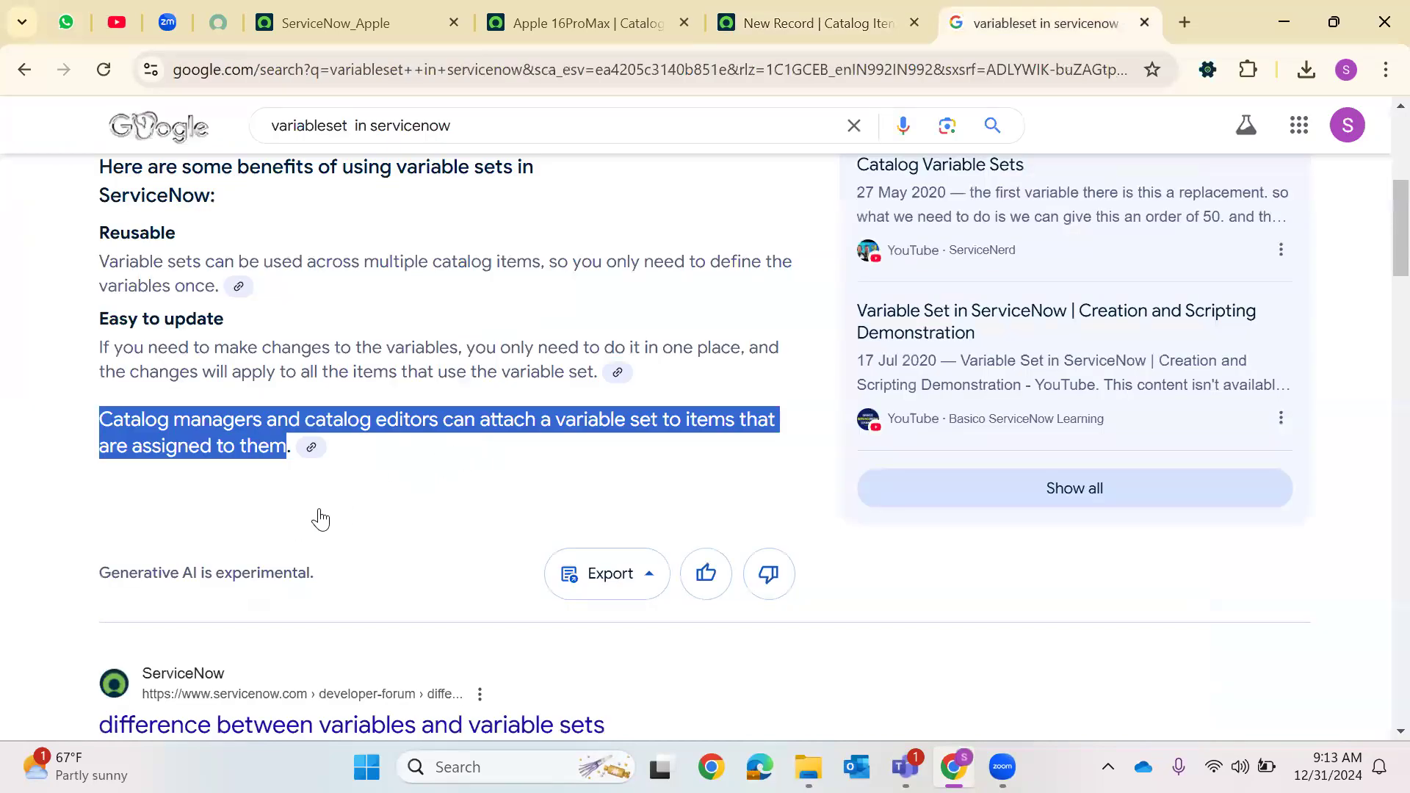
{"action": "scroll", "coordinate": [321, 518], "scroll_direction": "down", "scroll_amount": 3}
{"action": "left_click", "coordinate": [815, 23]}
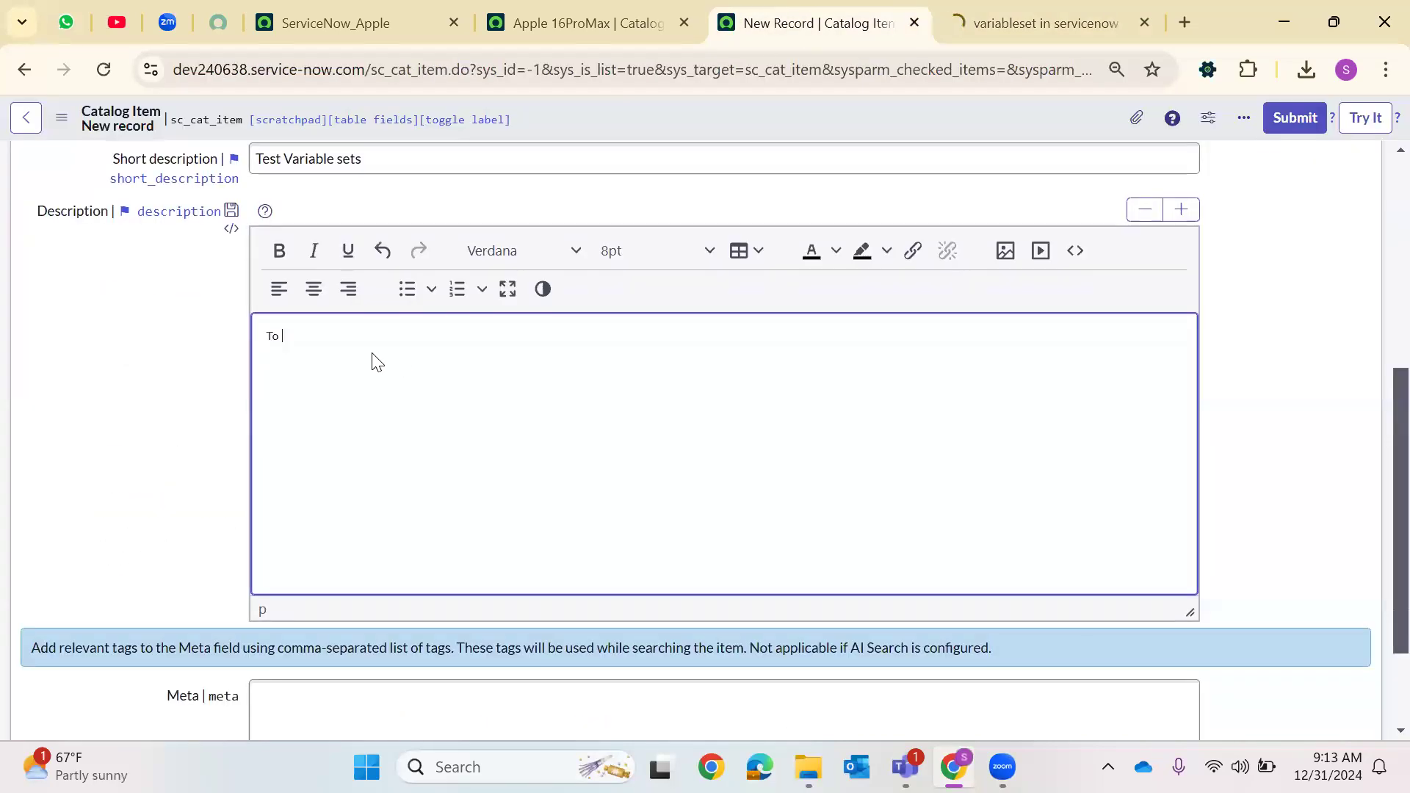
Enter the description Single Row Variable set and Multi Row Variable set
{"action": "key", "text": "BackSpace"}
{"action": "key", "text": "BackSpace"}
{"action": "key", "text": "BackSpace"}
{"action": "type", "text": "Single "}
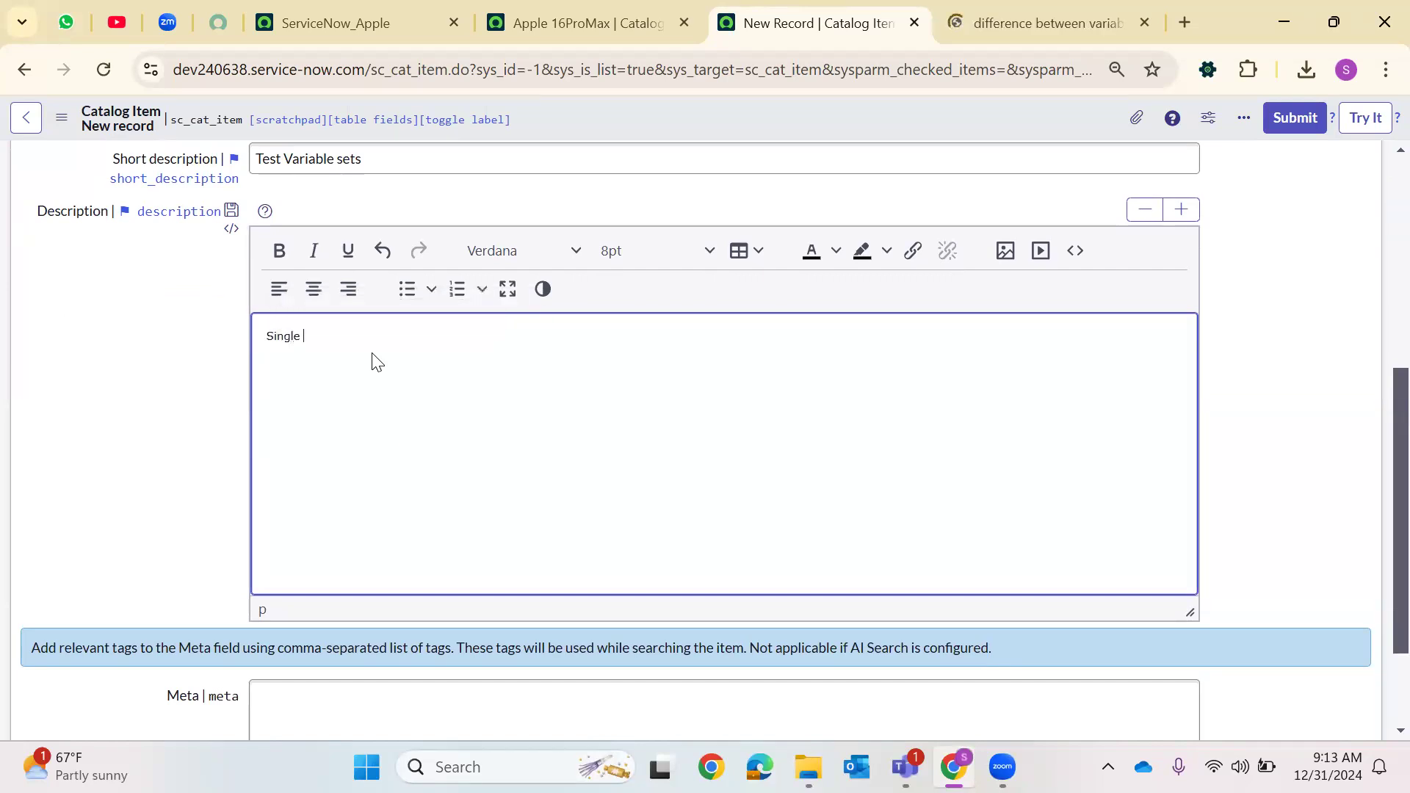
{"action": "type", "text": "Row Variab;l"}
{"action": "key", "text": "BackSpace"}
{"action": "key", "text": "BackSpace"}
{"action": "type", "text": "et and Mul"}
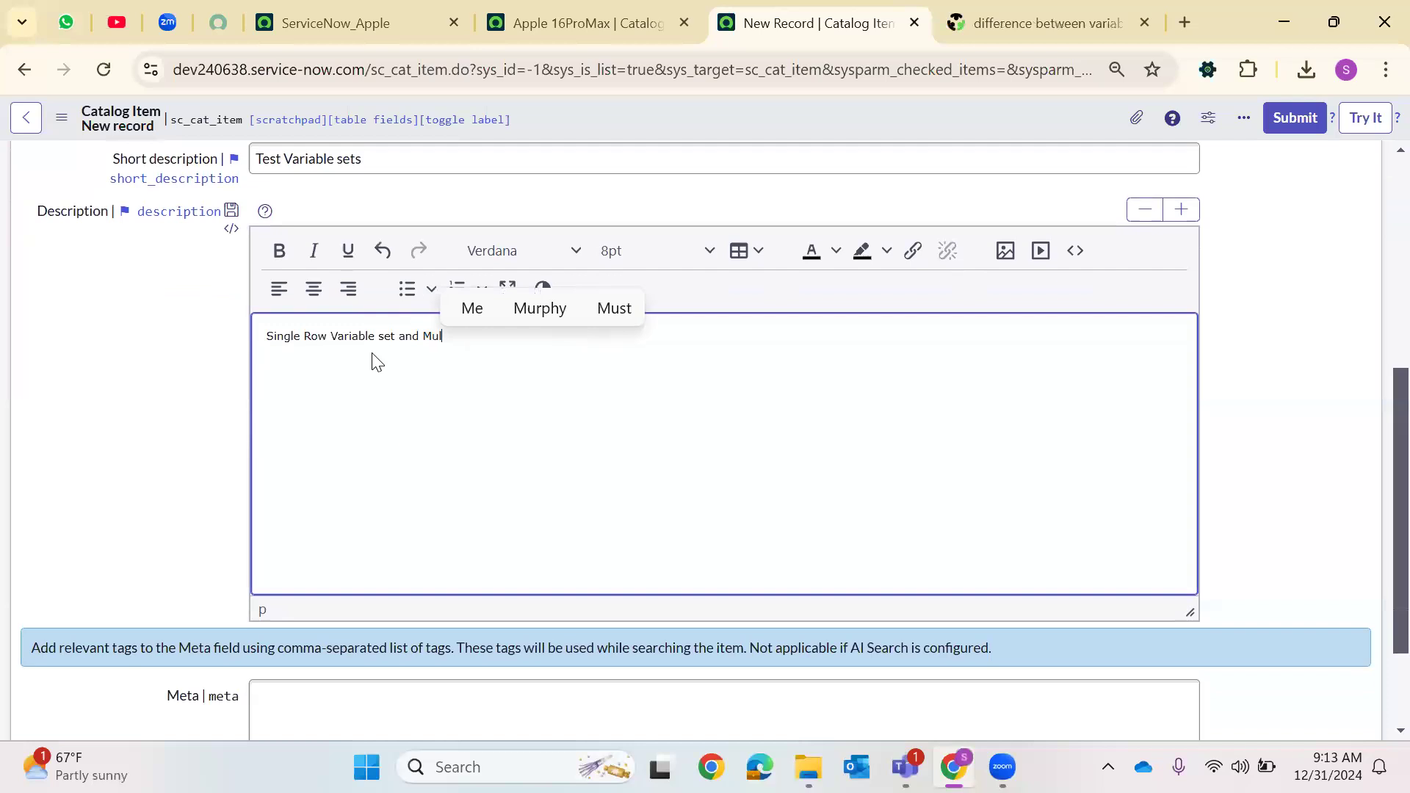
{"action": "type", "text": "ti Row V"}
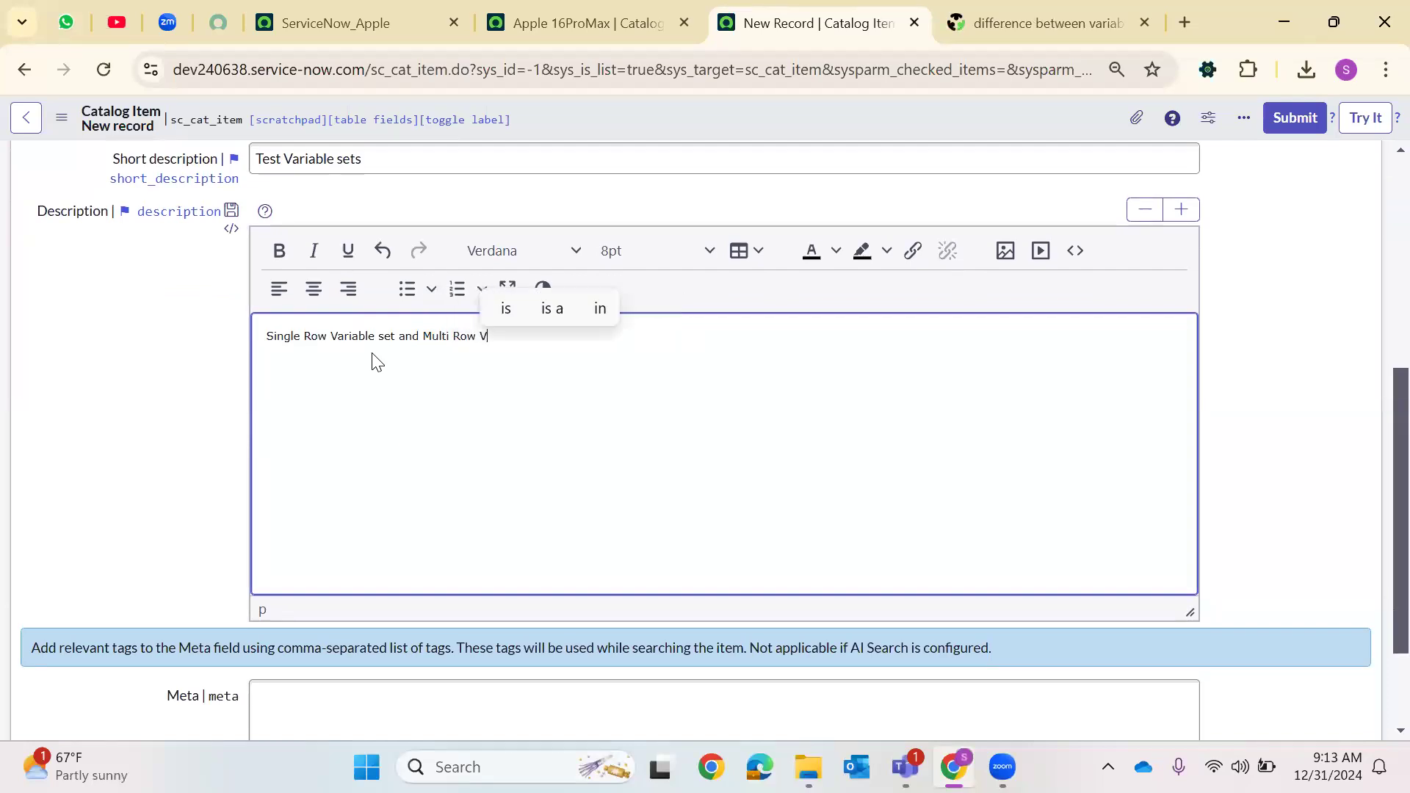
{"action": "type", "text": "ariable set."}
{"action": "scroll", "coordinate": [481, 415], "scroll_direction": "down", "scroll_amount": 2}
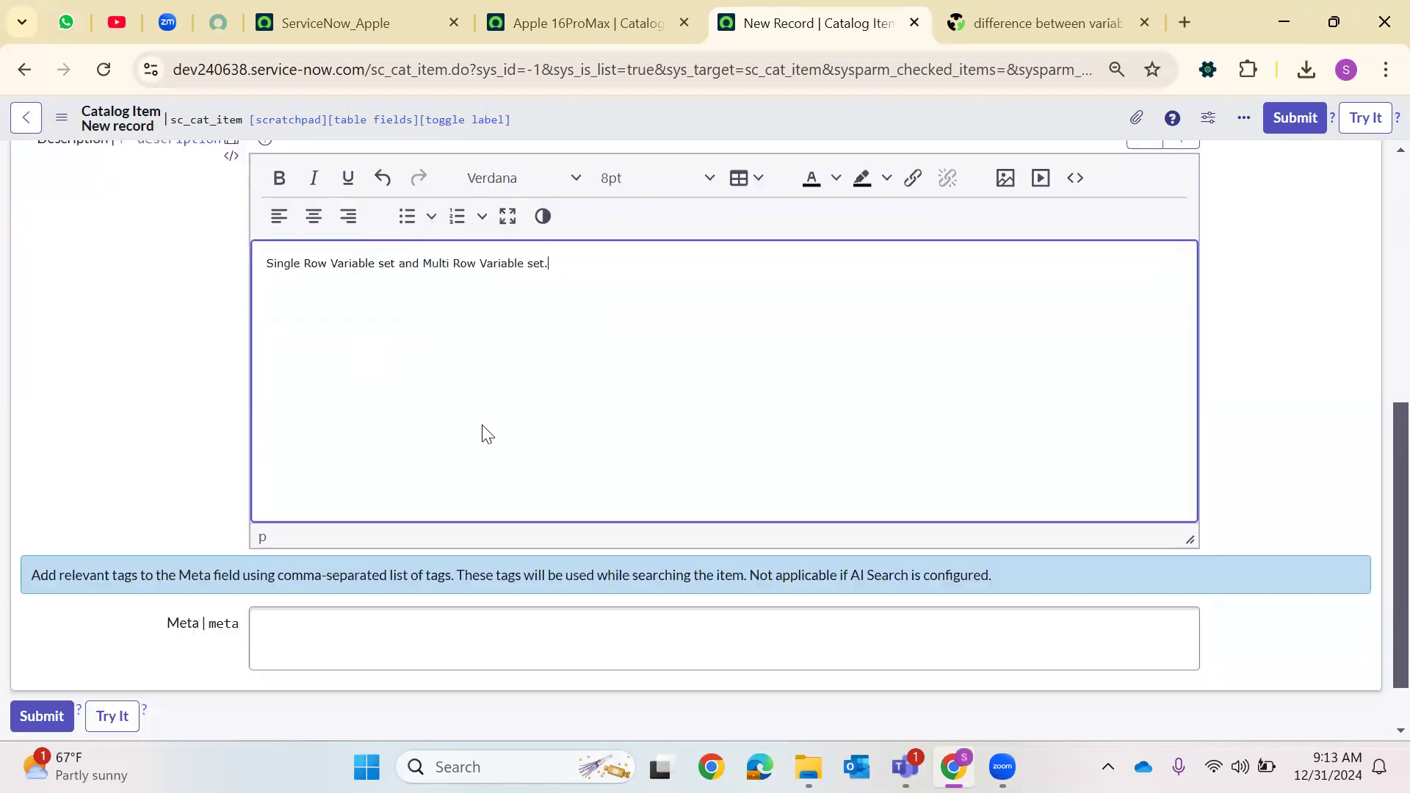
Add the meta tag variableset to the catalog item and save the record
{"action": "left_click", "coordinate": [293, 561]}
{"action": "type", "text": "var"}
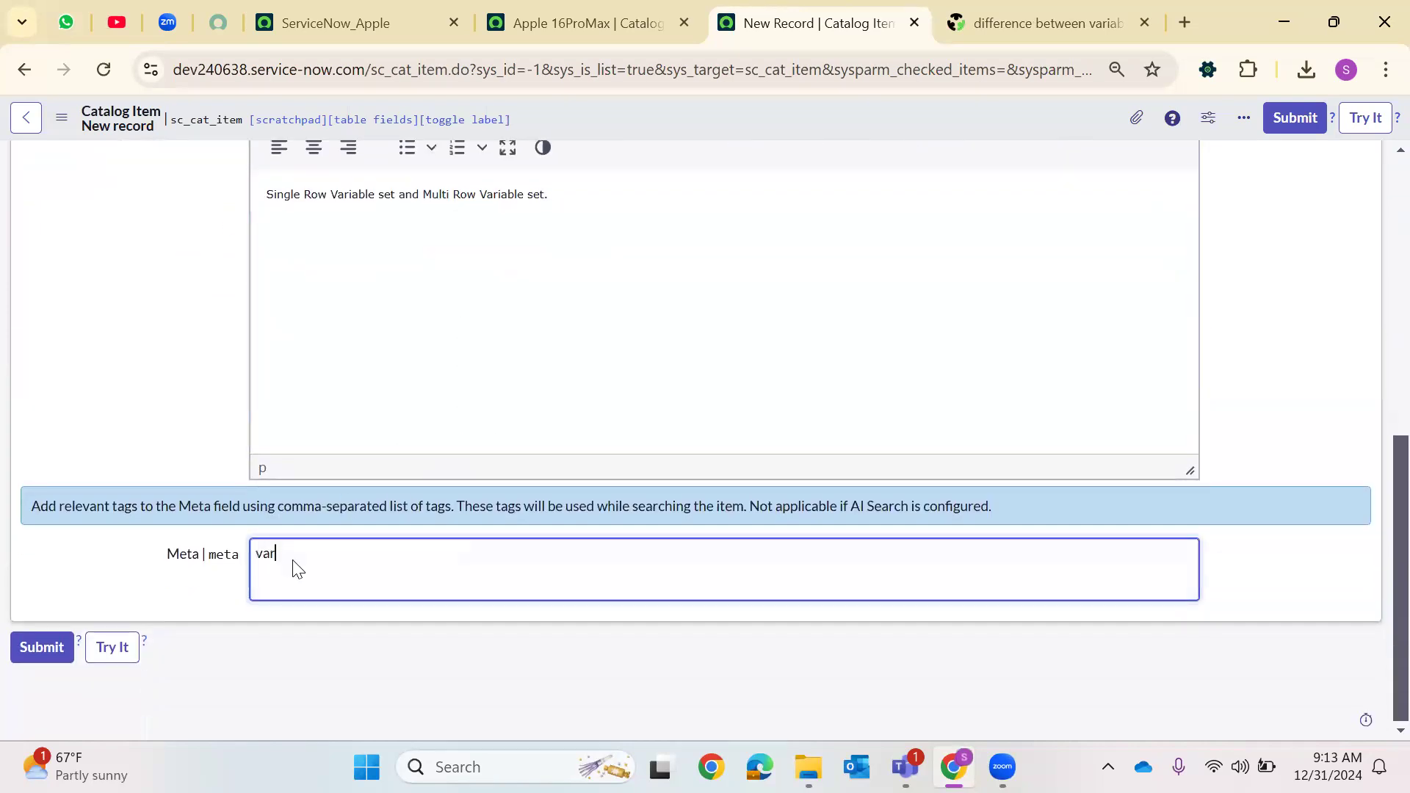
{"action": "type", "text": "iableset"}
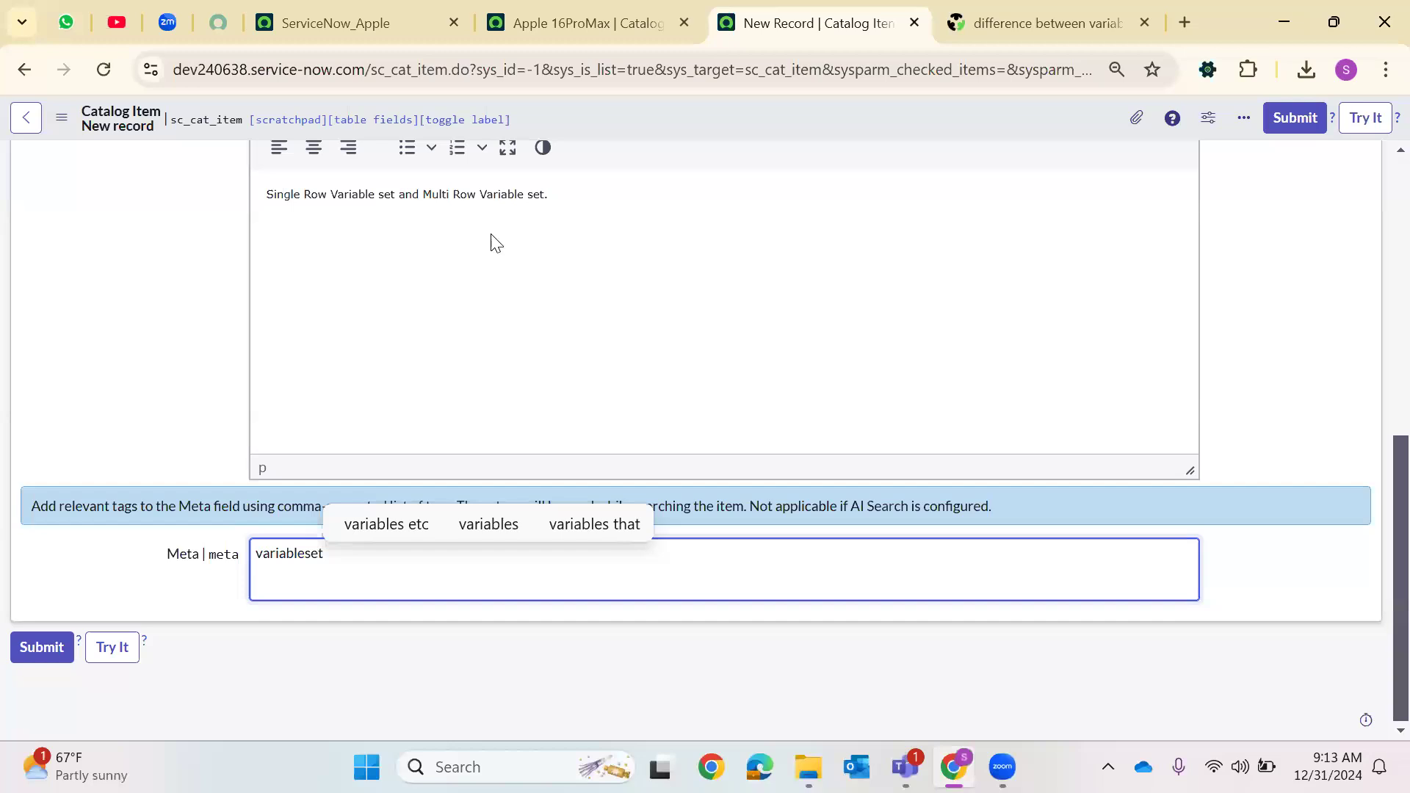
{"action": "right_click", "coordinate": [721, 108]}
{"action": "left_click", "coordinate": [753, 136]}
Read the community forum thread on the difference between variables and variable sets, then return to the catalog item
{"action": "left_click", "coordinate": [1037, 15]}
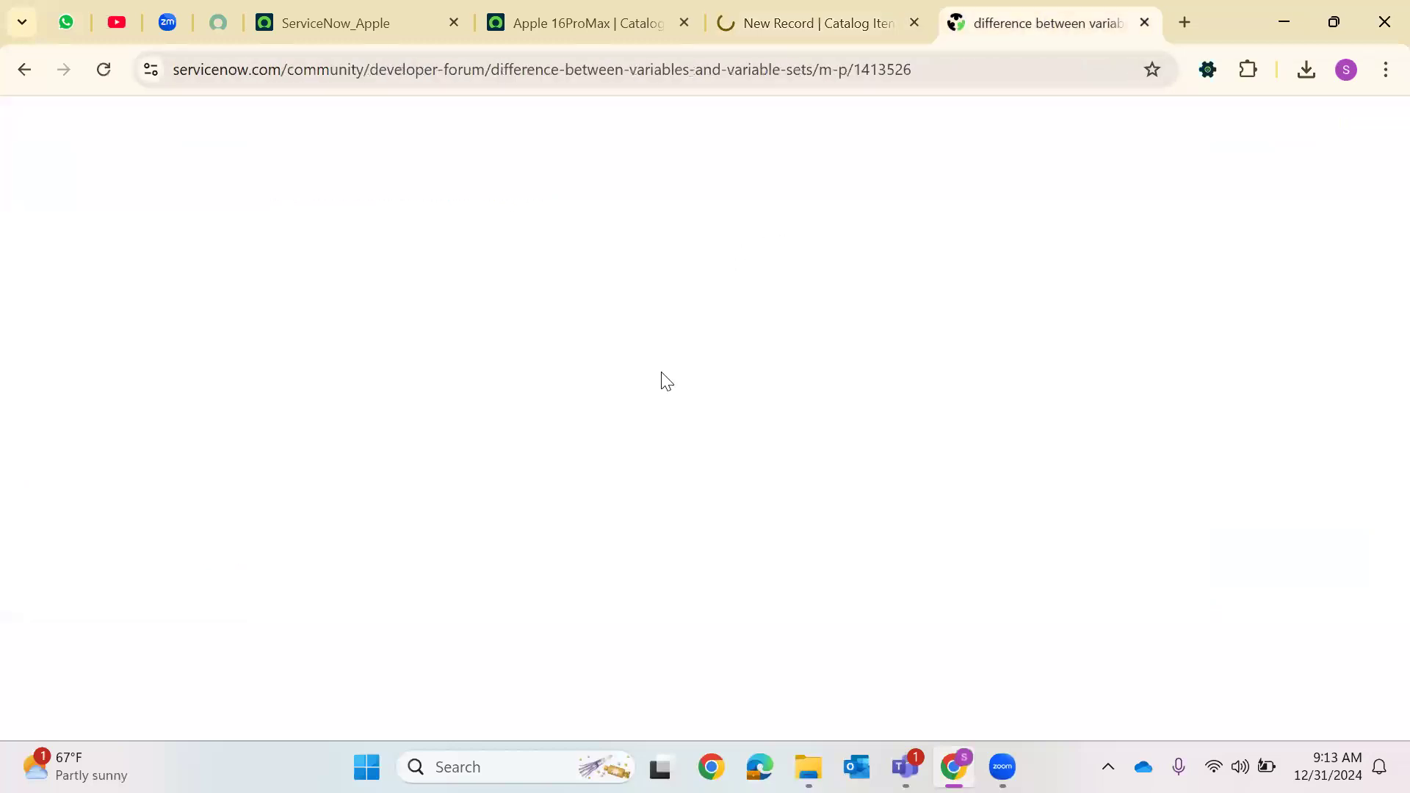
{"action": "scroll", "coordinate": [511, 520], "scroll_direction": "down", "scroll_amount": 8}
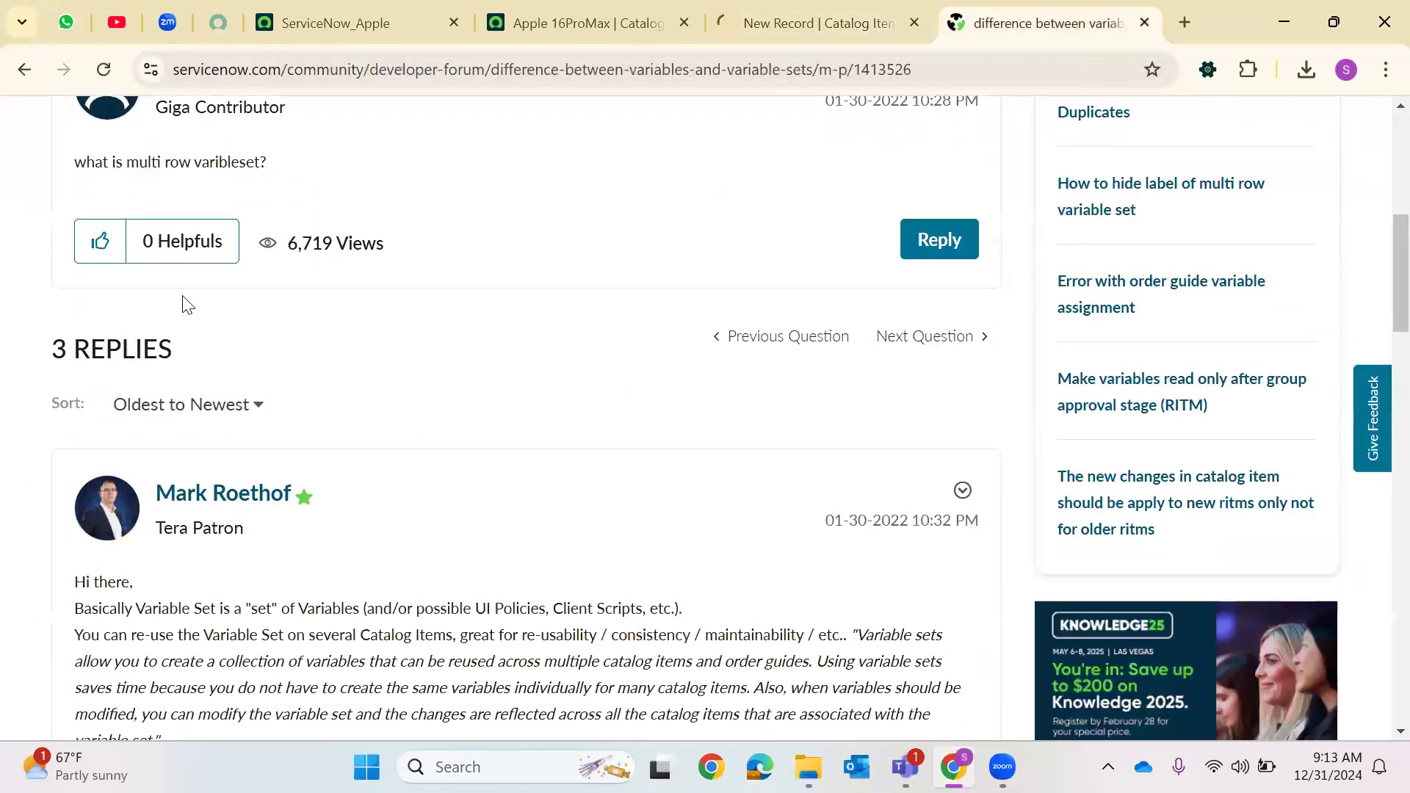
{"action": "scroll", "coordinate": [502, 385], "scroll_direction": "down", "scroll_amount": 6}
{"action": "scroll", "coordinate": [699, 212], "scroll_direction": "up", "scroll_amount": 1}
{"action": "left_click", "coordinate": [840, 6]}
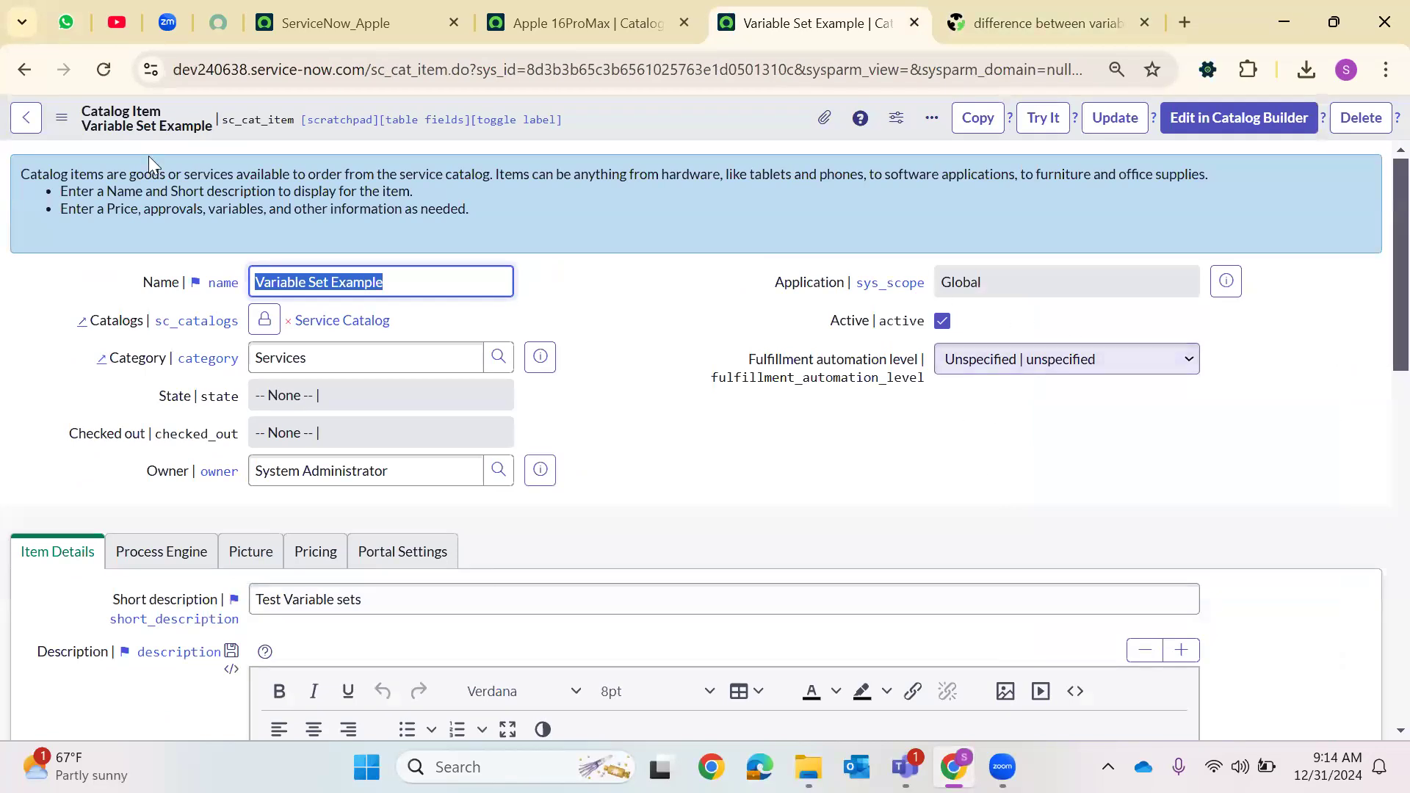
From the catalog item's Variable Sets related list, start creating a new single-row variable set
{"action": "scroll", "coordinate": [536, 460], "scroll_direction": "down", "scroll_amount": 15}
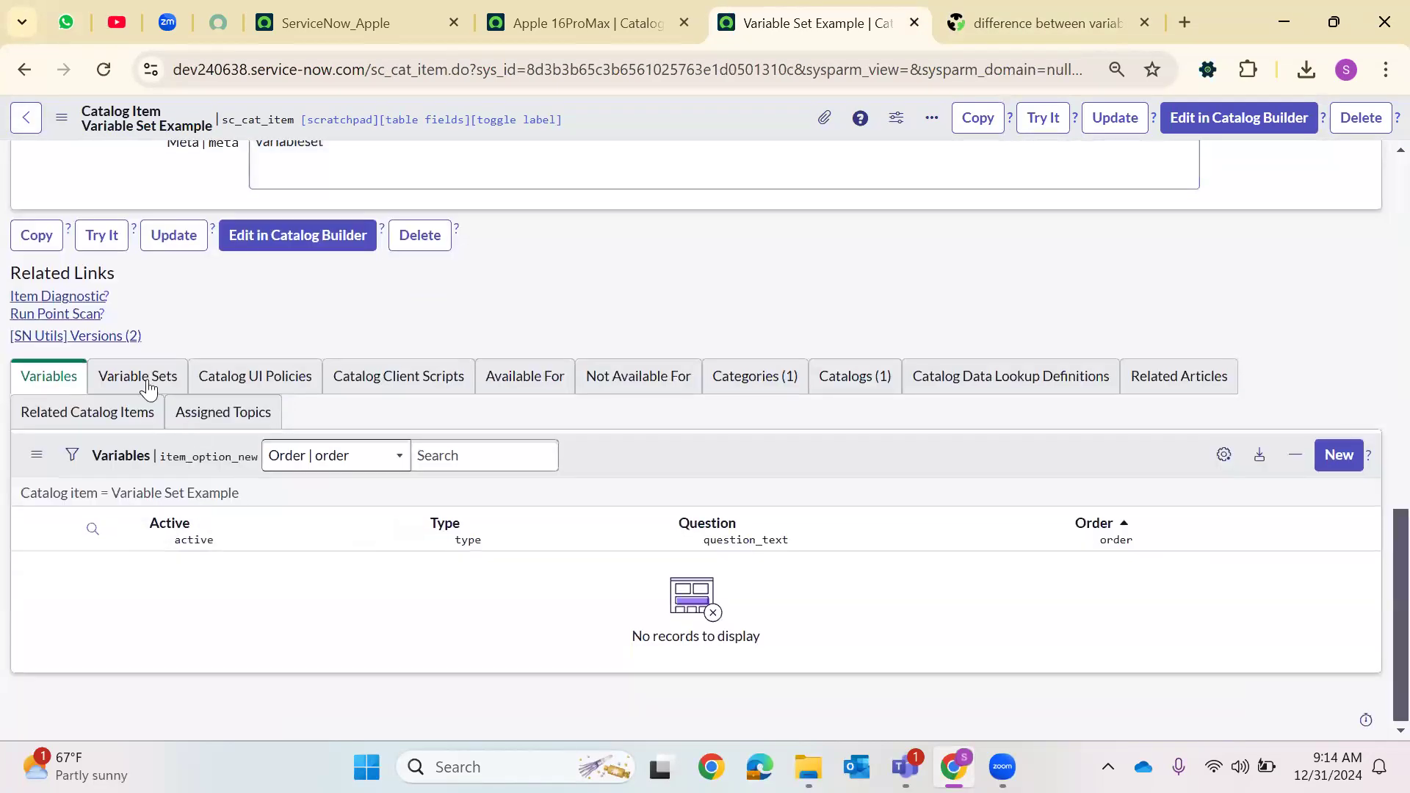
{"action": "left_click", "coordinate": [140, 382]}
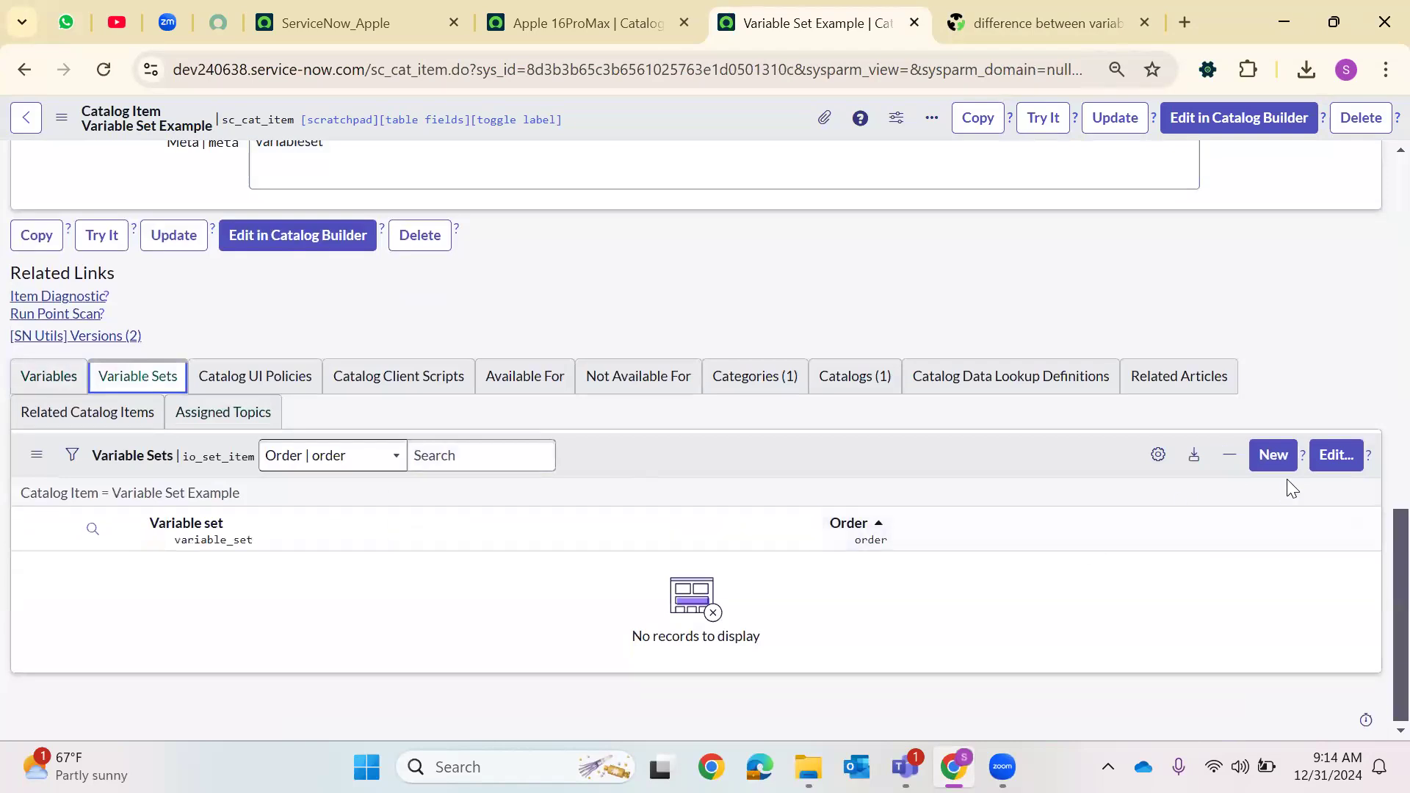
{"action": "left_click", "coordinate": [1346, 462]}
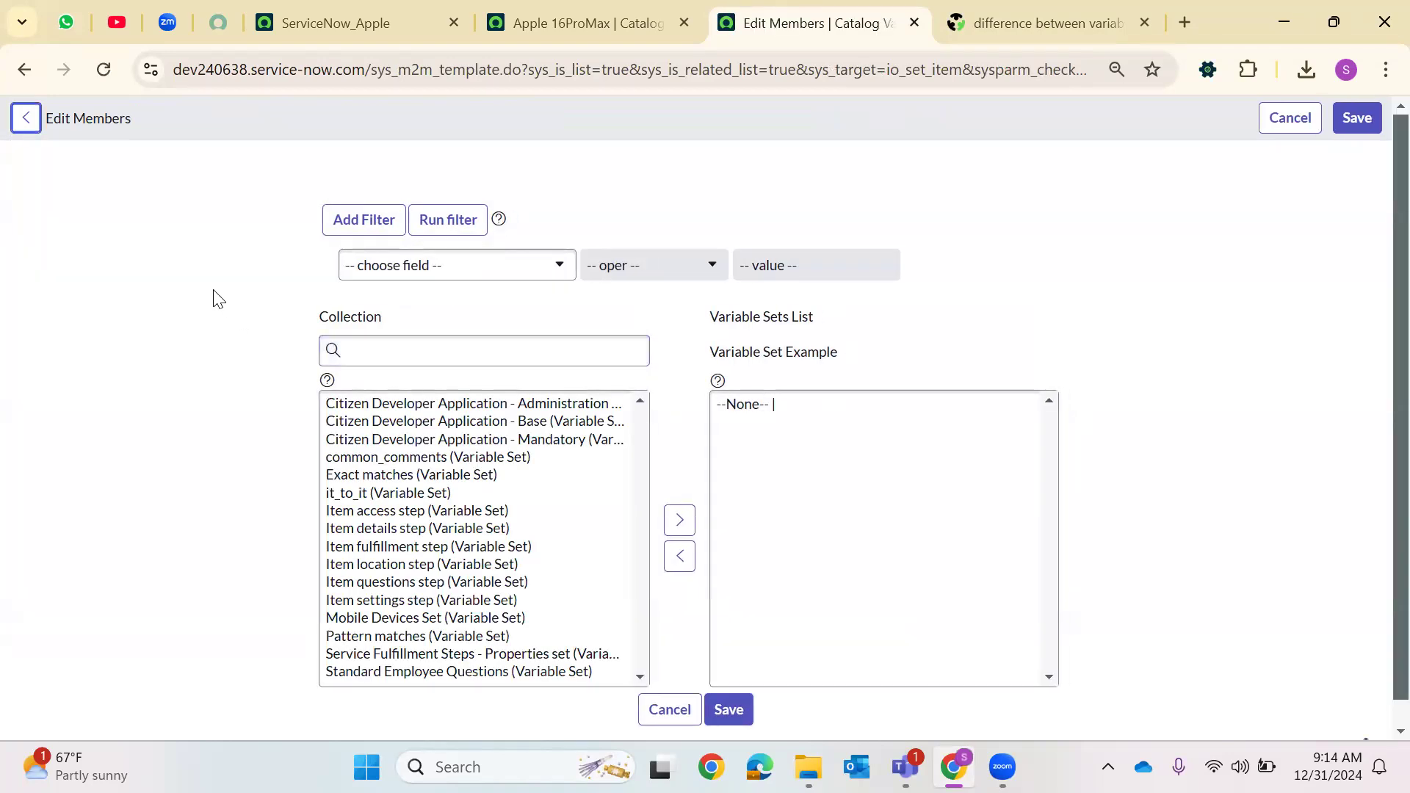
{"action": "left_click", "coordinate": [25, 119]}
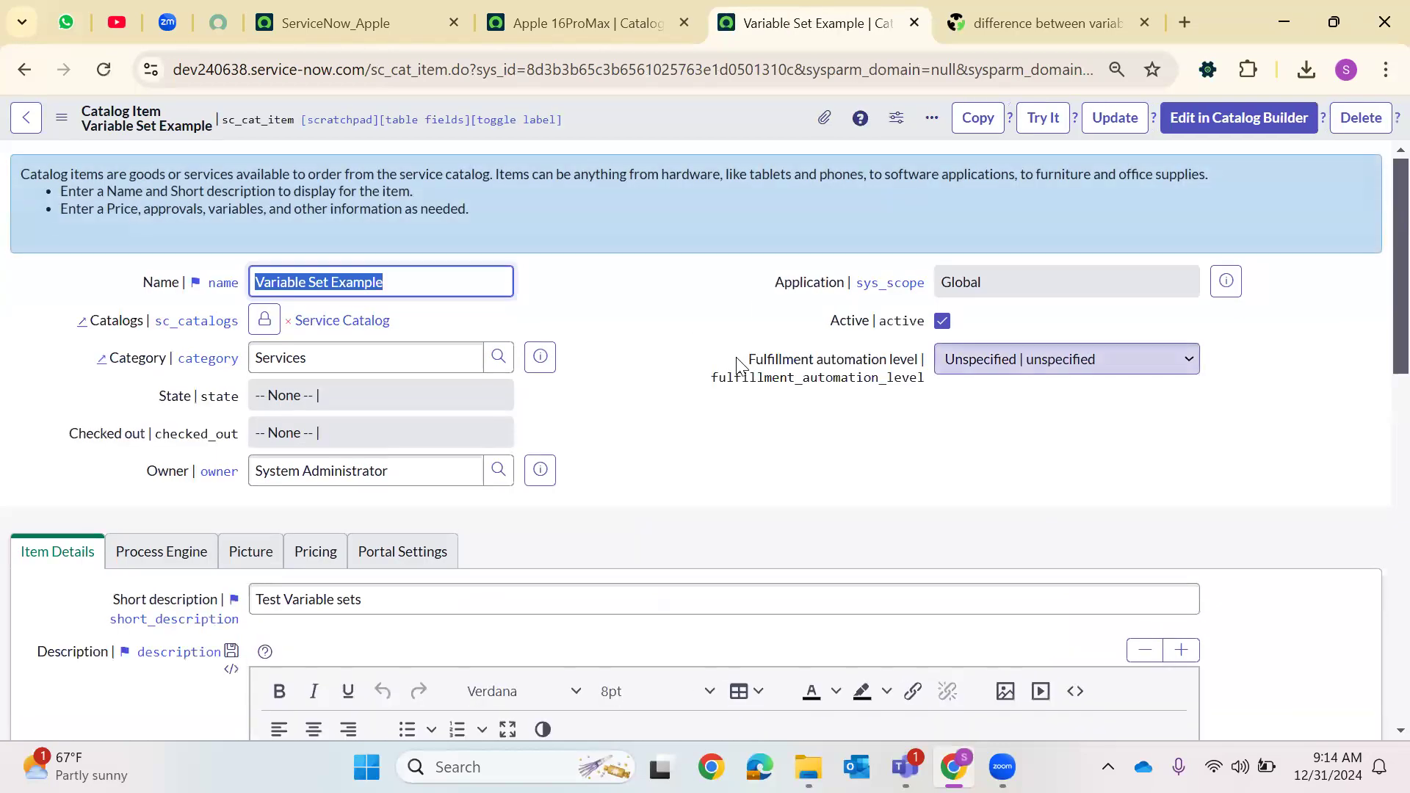
{"action": "scroll", "coordinate": [597, 402], "scroll_direction": "down", "scroll_amount": 2}
{"action": "scroll", "coordinate": [596, 401], "scroll_direction": "down", "scroll_amount": 15}
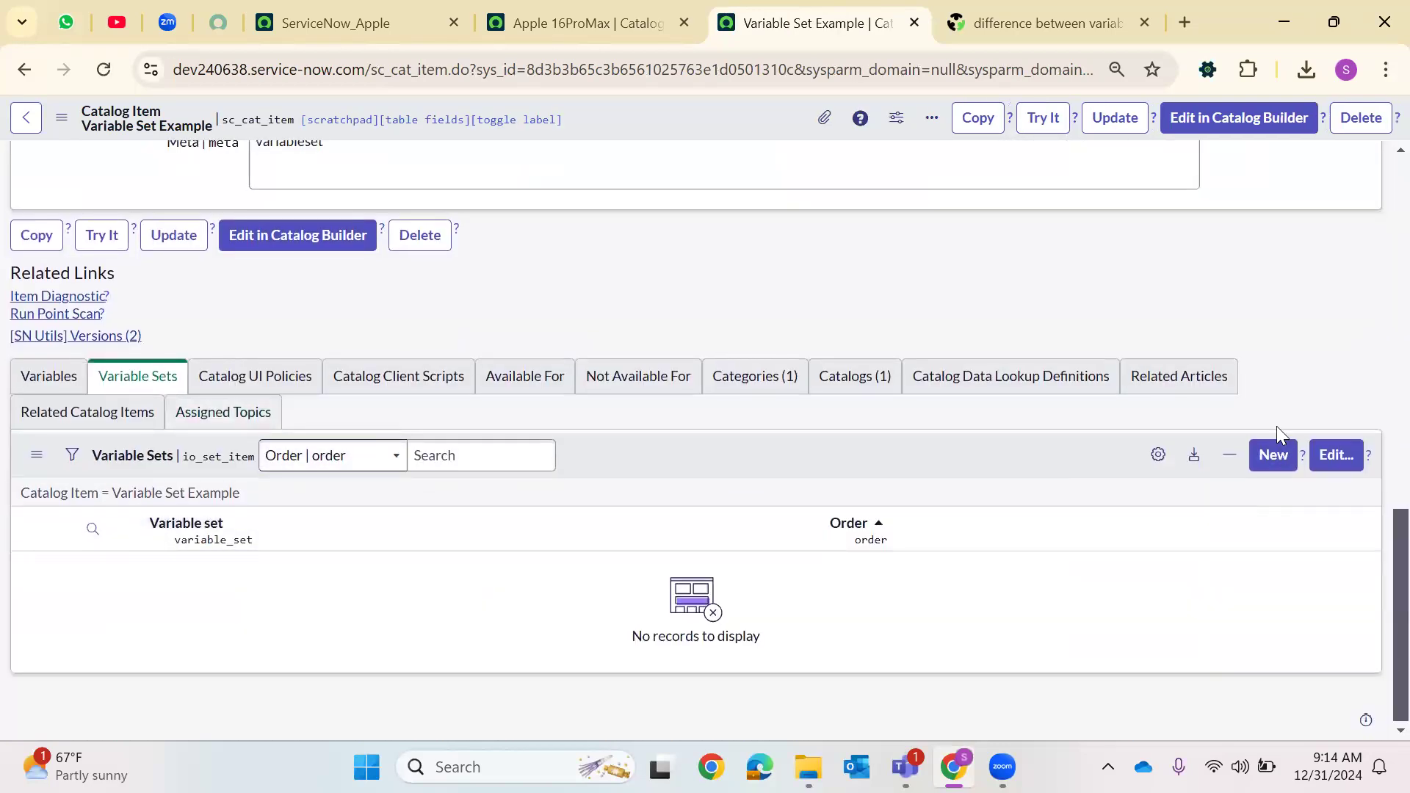
{"action": "left_click", "coordinate": [1273, 454]}
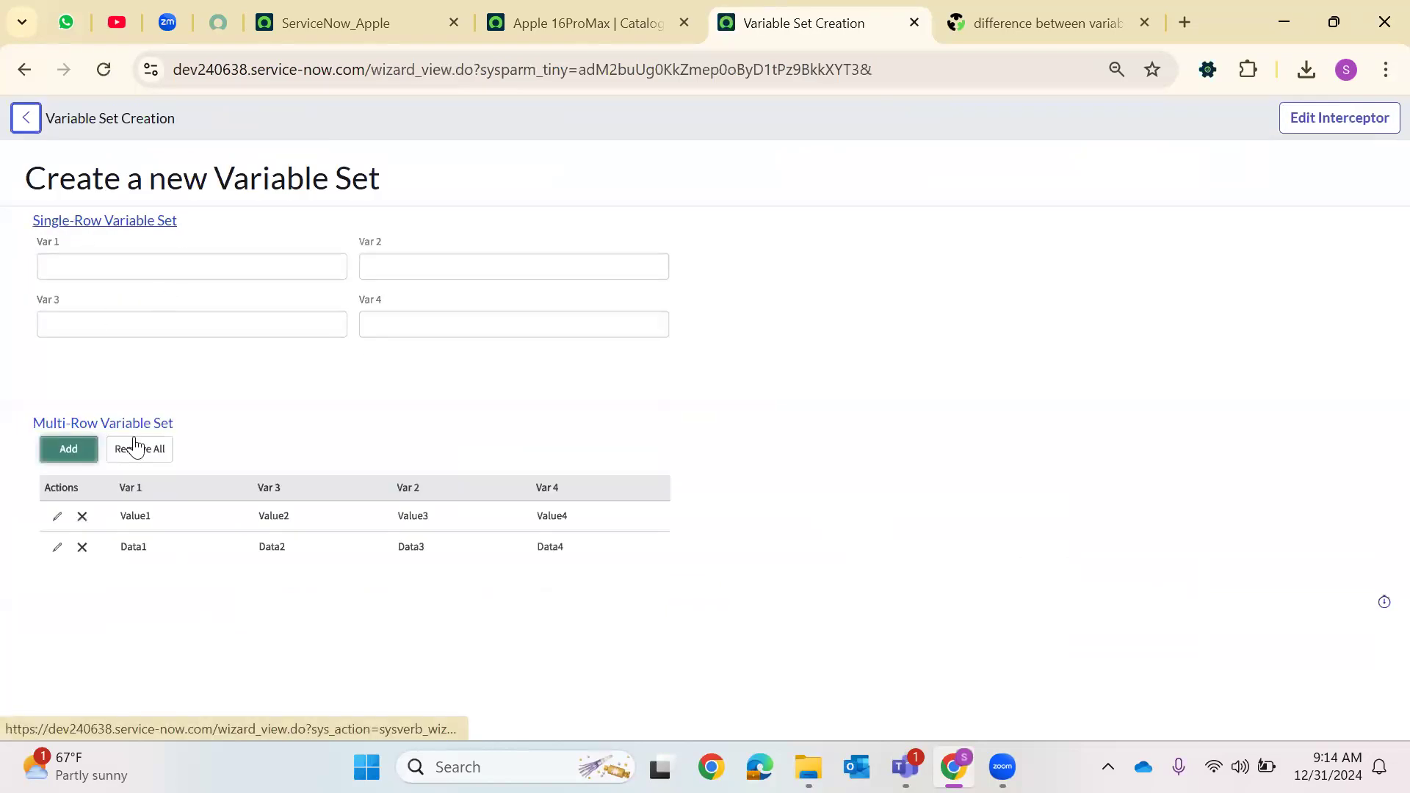
{"action": "left_click", "coordinate": [103, 222]}
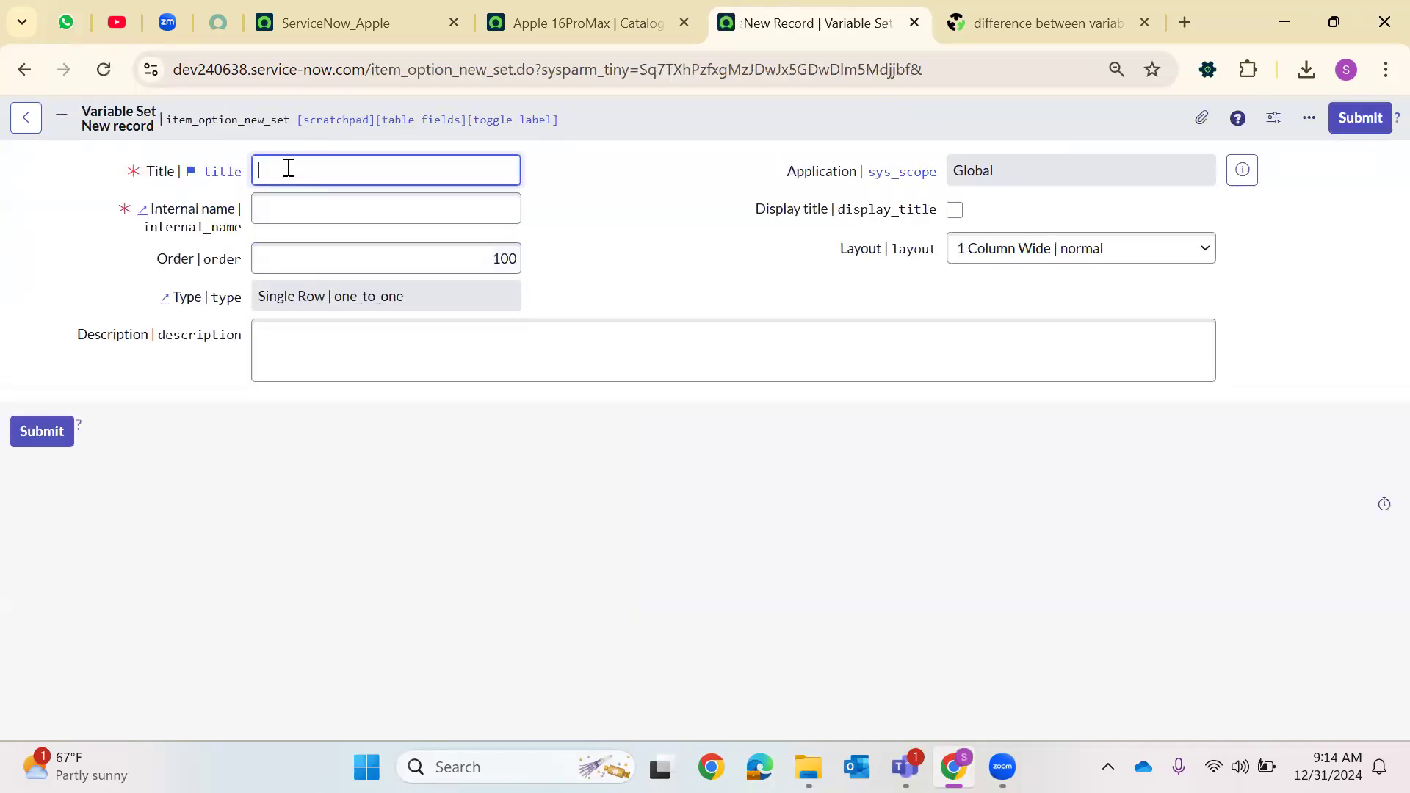
Title the new variable set Dec31 VariableSet and fill in its internal name
{"action": "type", "text": "V"}
{"action": "type", "text": "Dec31"}
{"action": "type", "text": " Vari"}
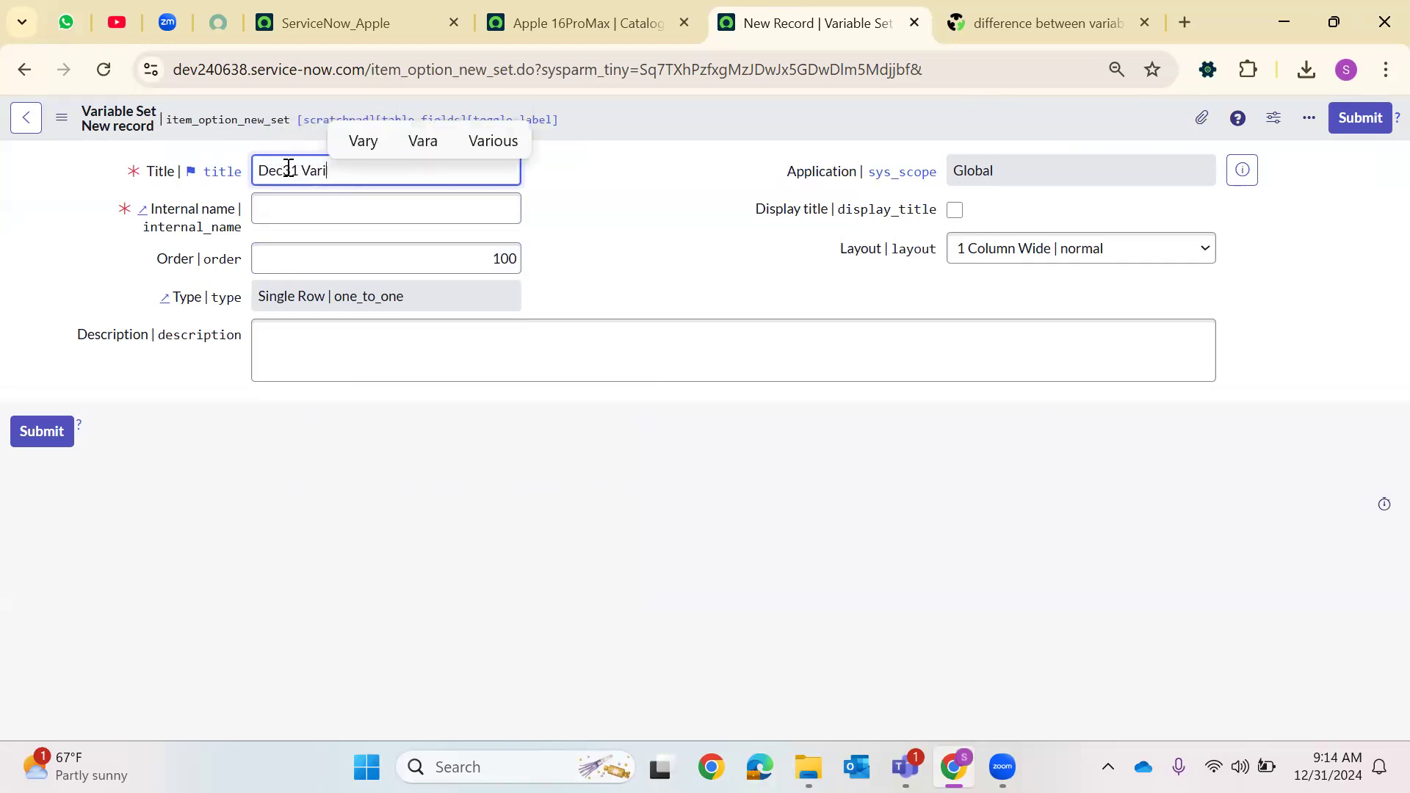
{"action": "type", "text": "ableSet"}
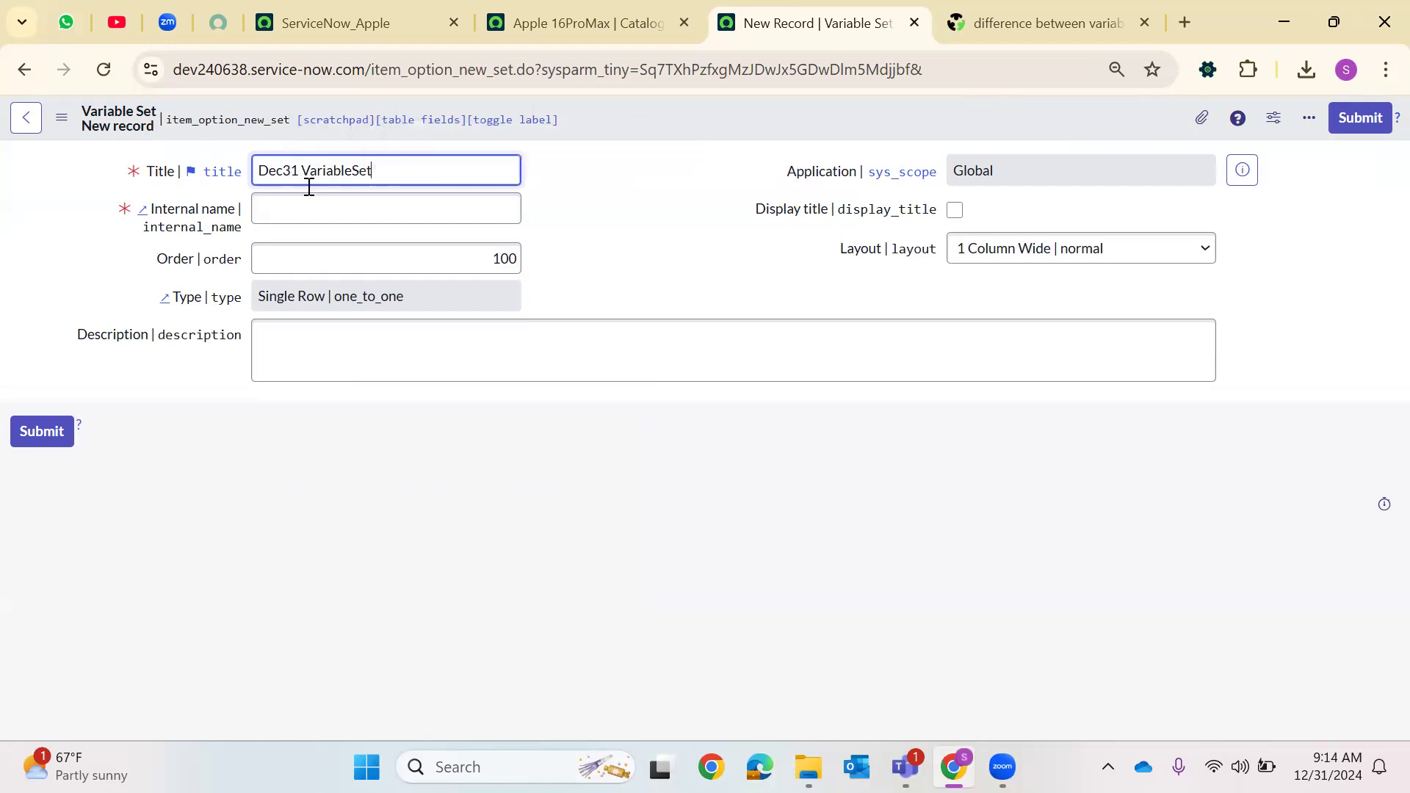
{"action": "left_click", "coordinate": [284, 219]}
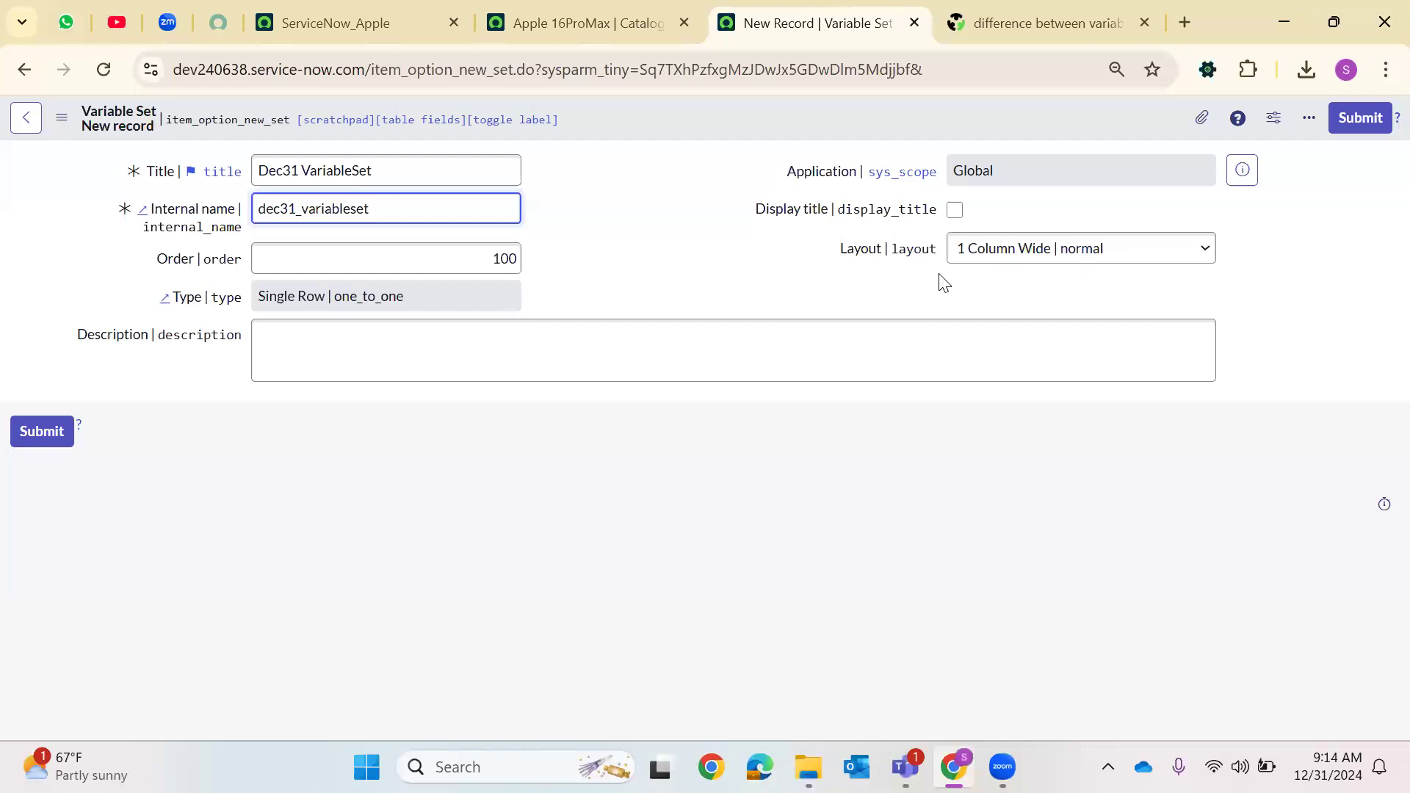
{"action": "left_click", "coordinate": [981, 251]}
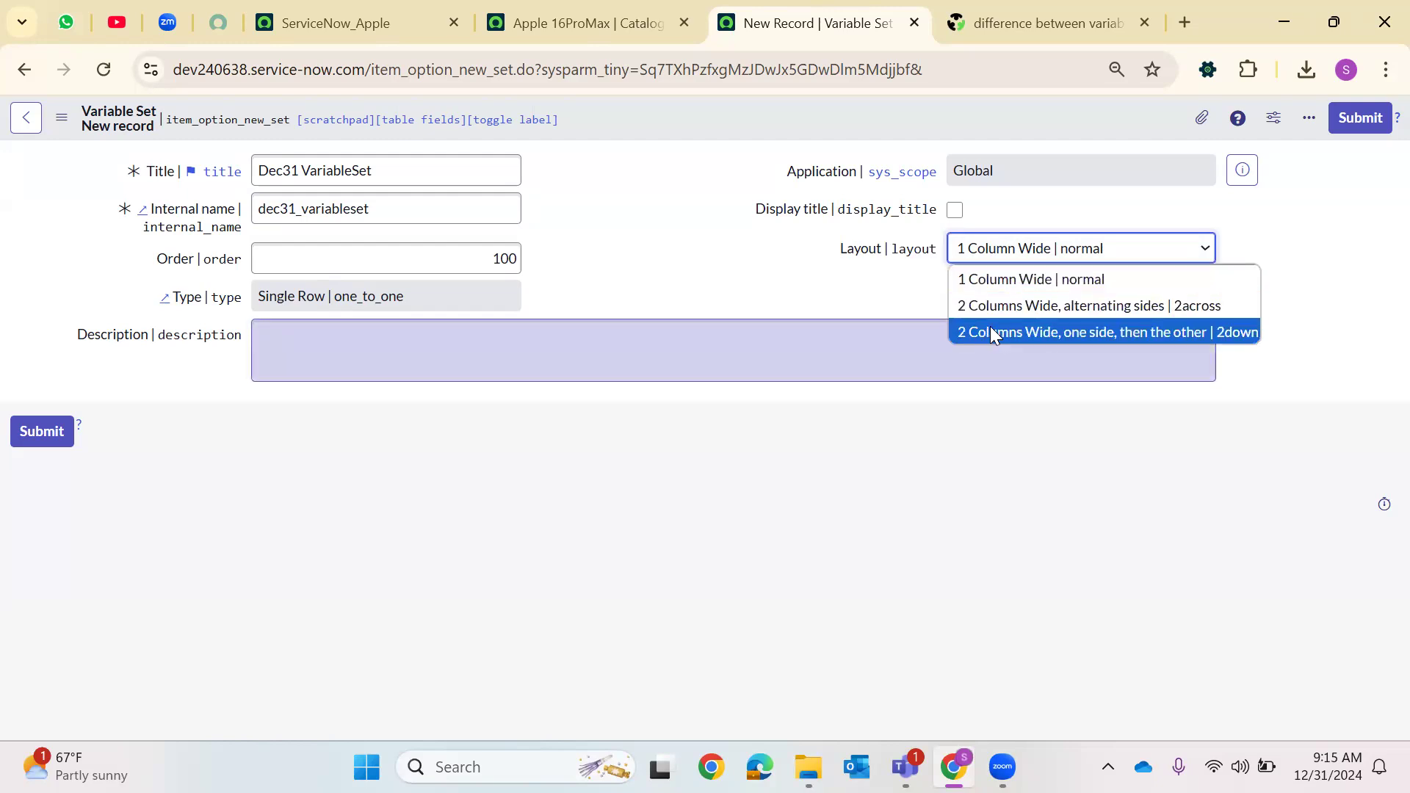
Describe the variable set as To store Requested for, Email, Phone and Address, and save it
{"action": "left_click", "coordinate": [584, 368]}
{"action": "type", "text": "Y"}
{"action": "key", "text": "BackSpace"}
{"action": "type", "text": "To st"}
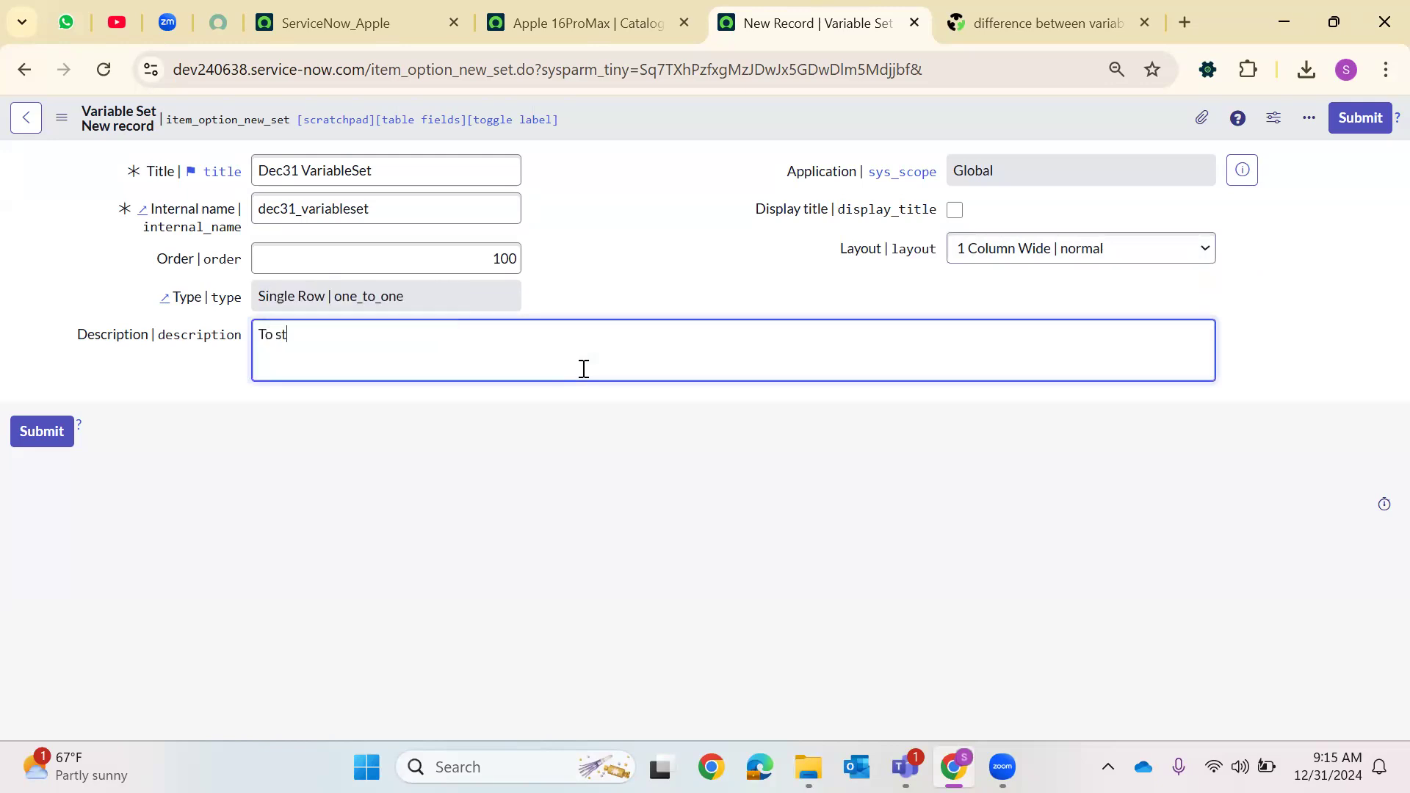
{"action": "type", "text": "ore Requested for, E"}
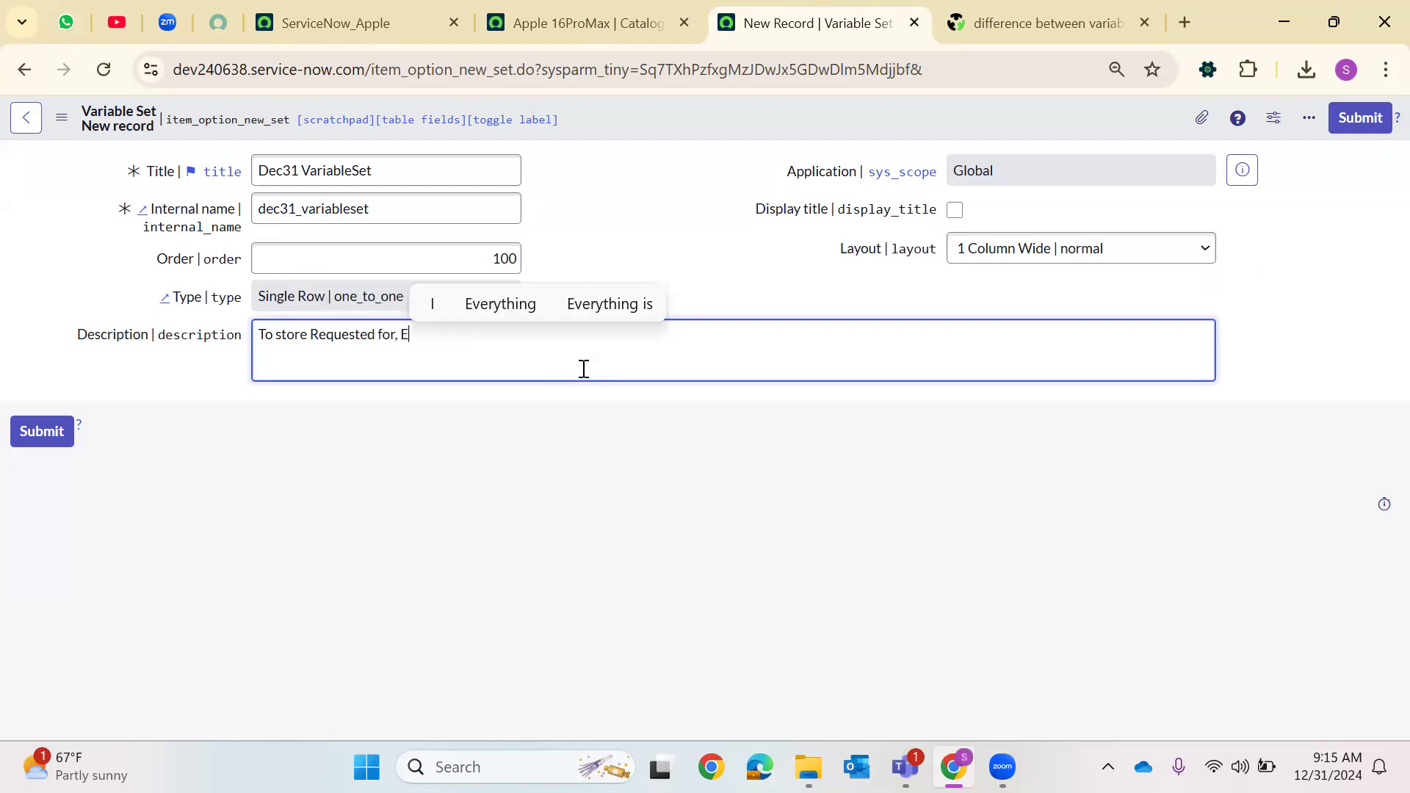
{"action": "type", "text": "mail, Phone and Address"}
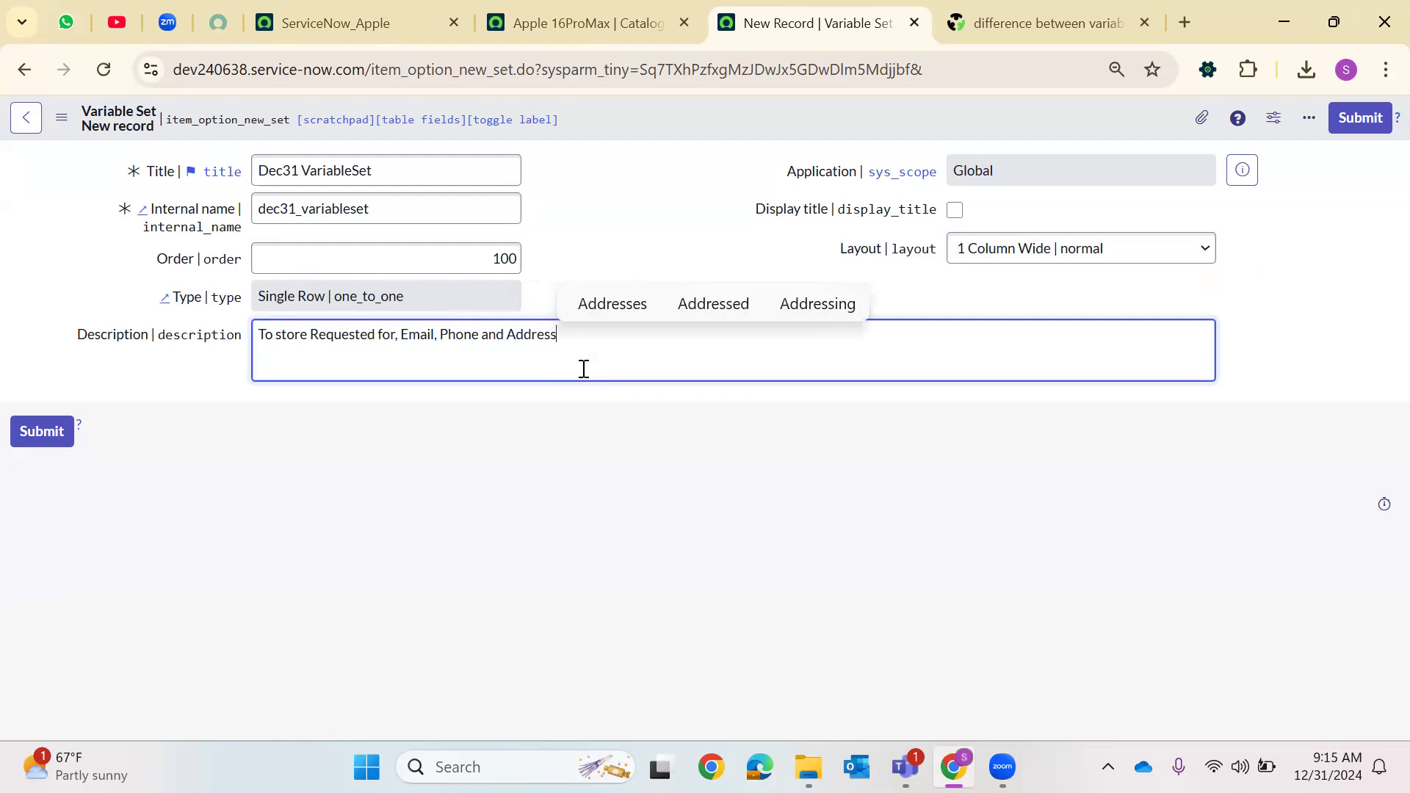
{"action": "right_click", "coordinate": [631, 103]}
{"action": "left_click", "coordinate": [686, 112]}
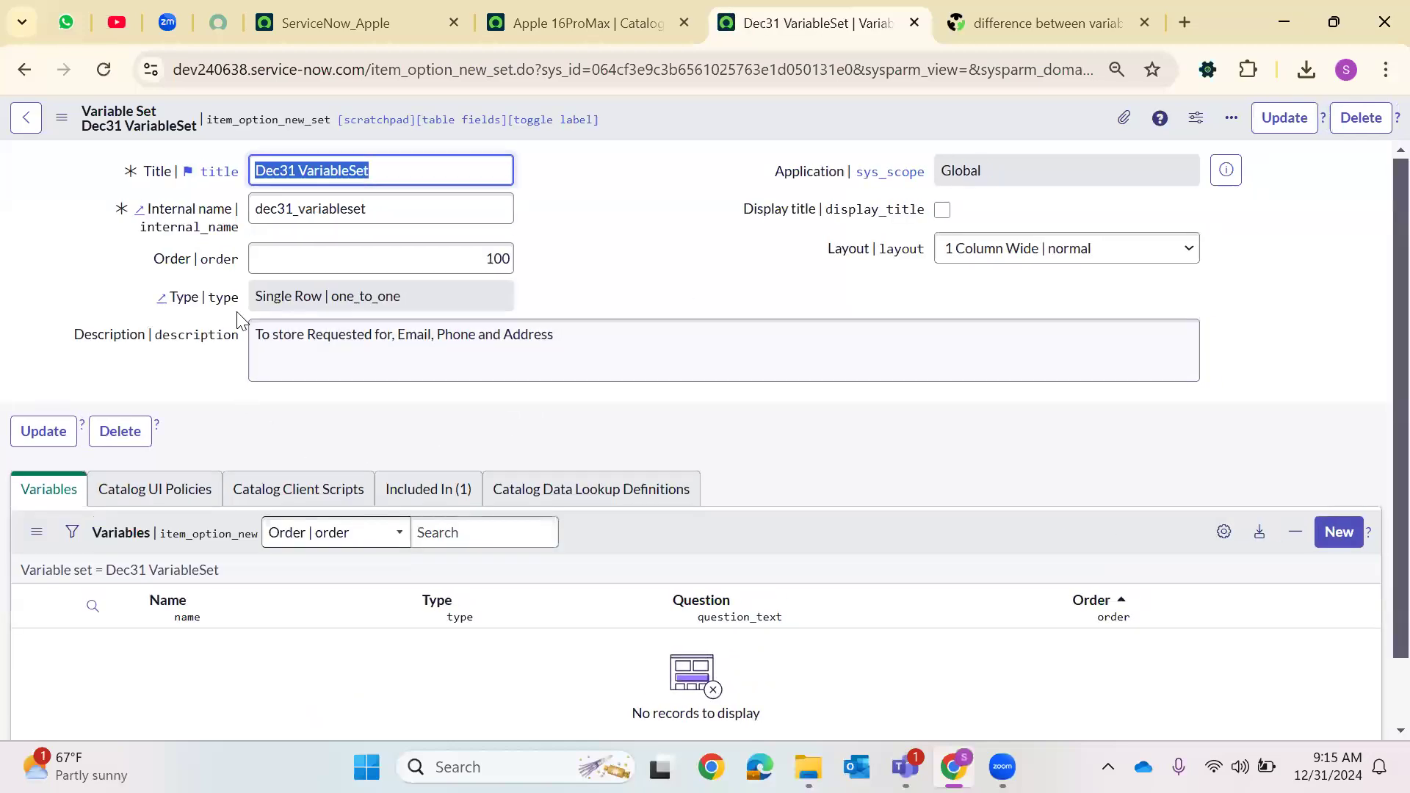
Review the variable set's related lists, from Variables through Included In and Catalog Data Lookup Definitions
{"action": "scroll", "coordinate": [852, 448], "scroll_direction": "down", "scroll_amount": 2}
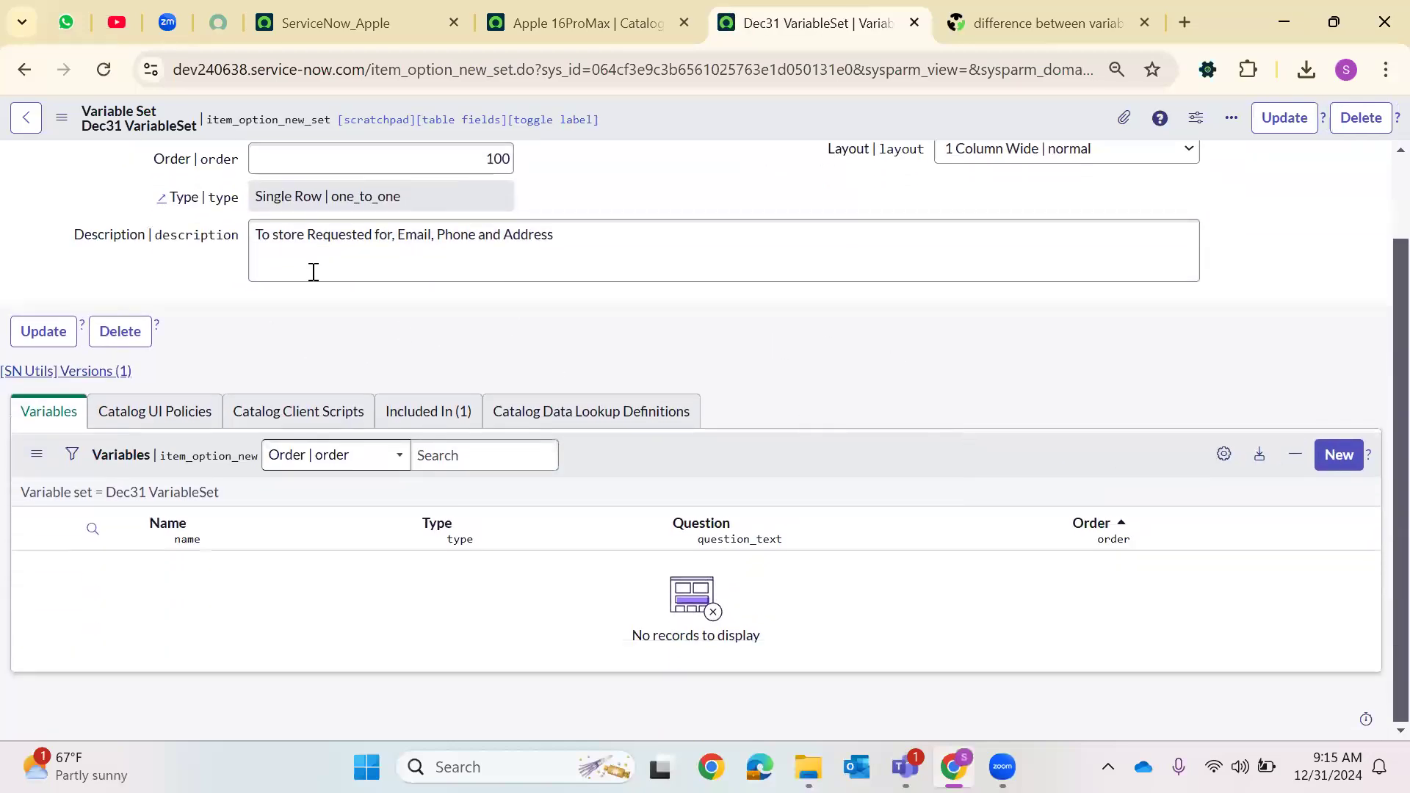
{"action": "scroll", "coordinate": [314, 272], "scroll_direction": "up", "scroll_amount": 2}
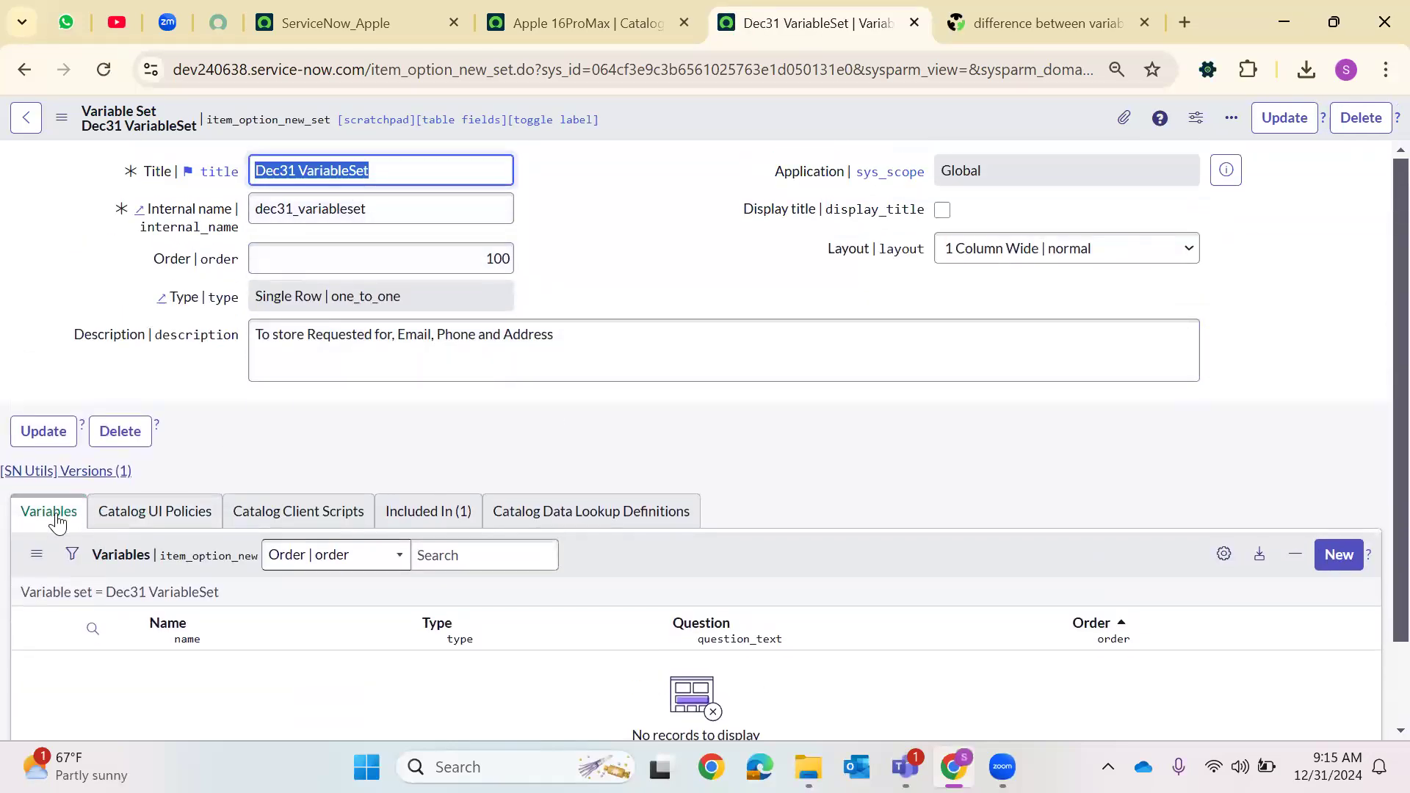
{"action": "left_click", "coordinate": [132, 512]}
{"action": "left_click", "coordinate": [323, 512]}
{"action": "left_click", "coordinate": [188, 514]}
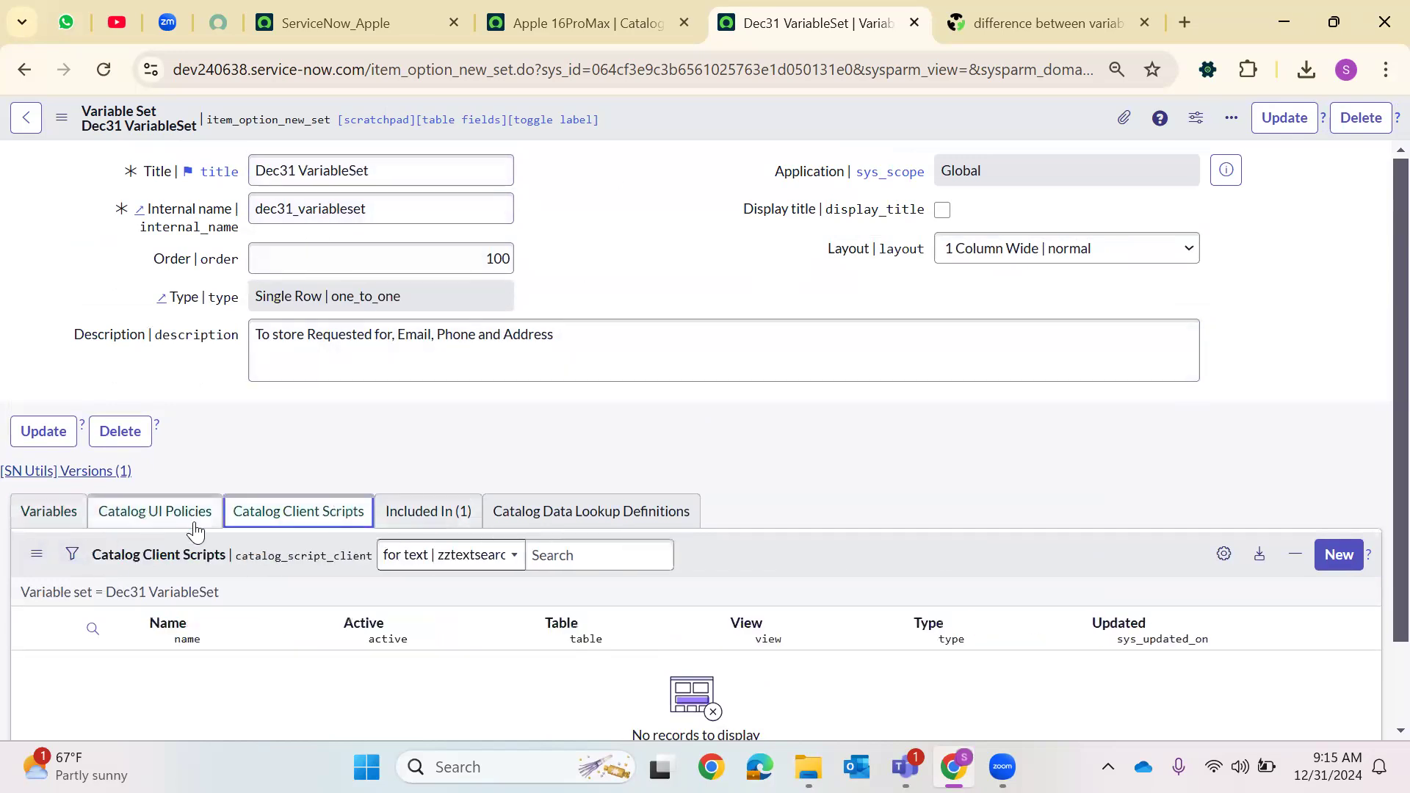
{"action": "left_click", "coordinate": [308, 514]}
{"action": "left_click", "coordinate": [426, 512]}
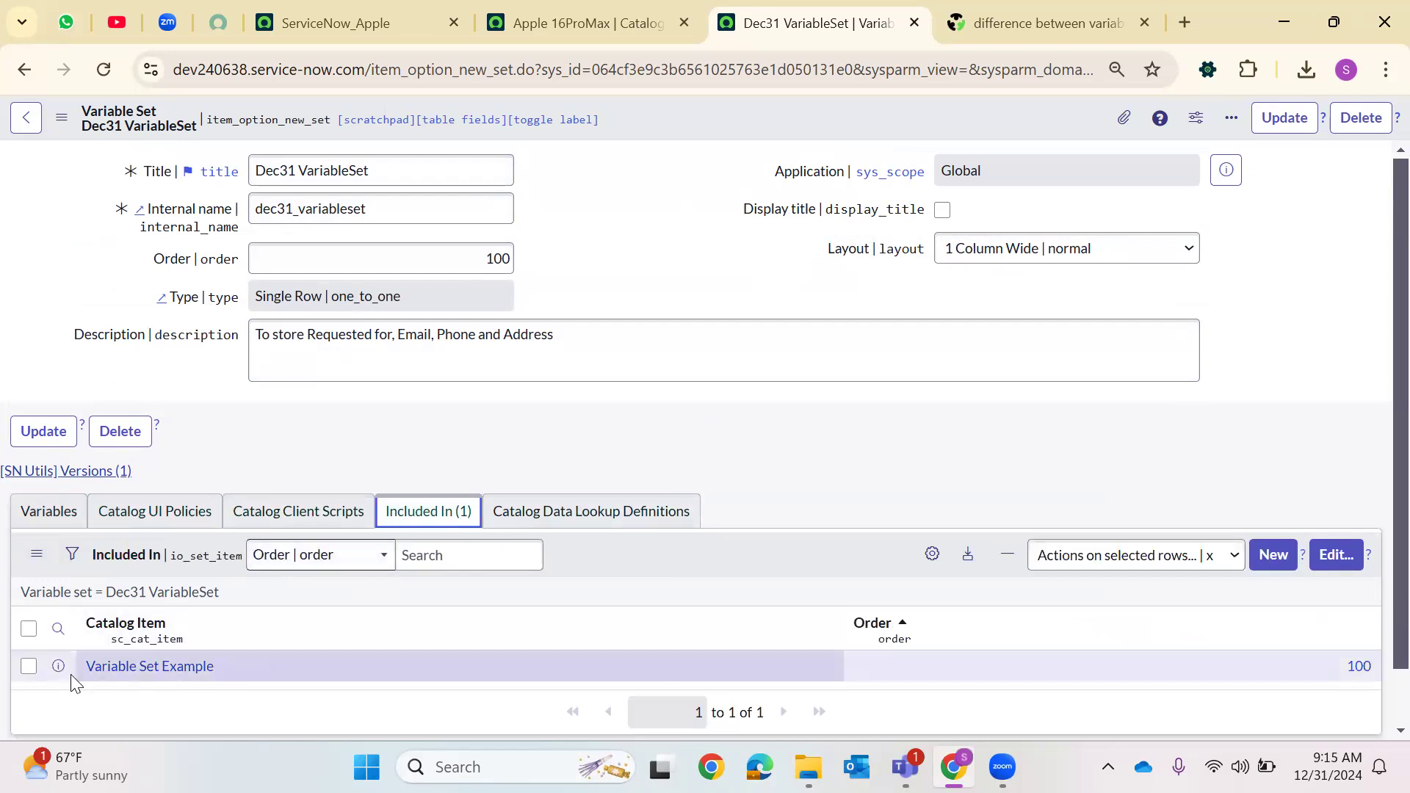
{"action": "left_click", "coordinate": [540, 514]}
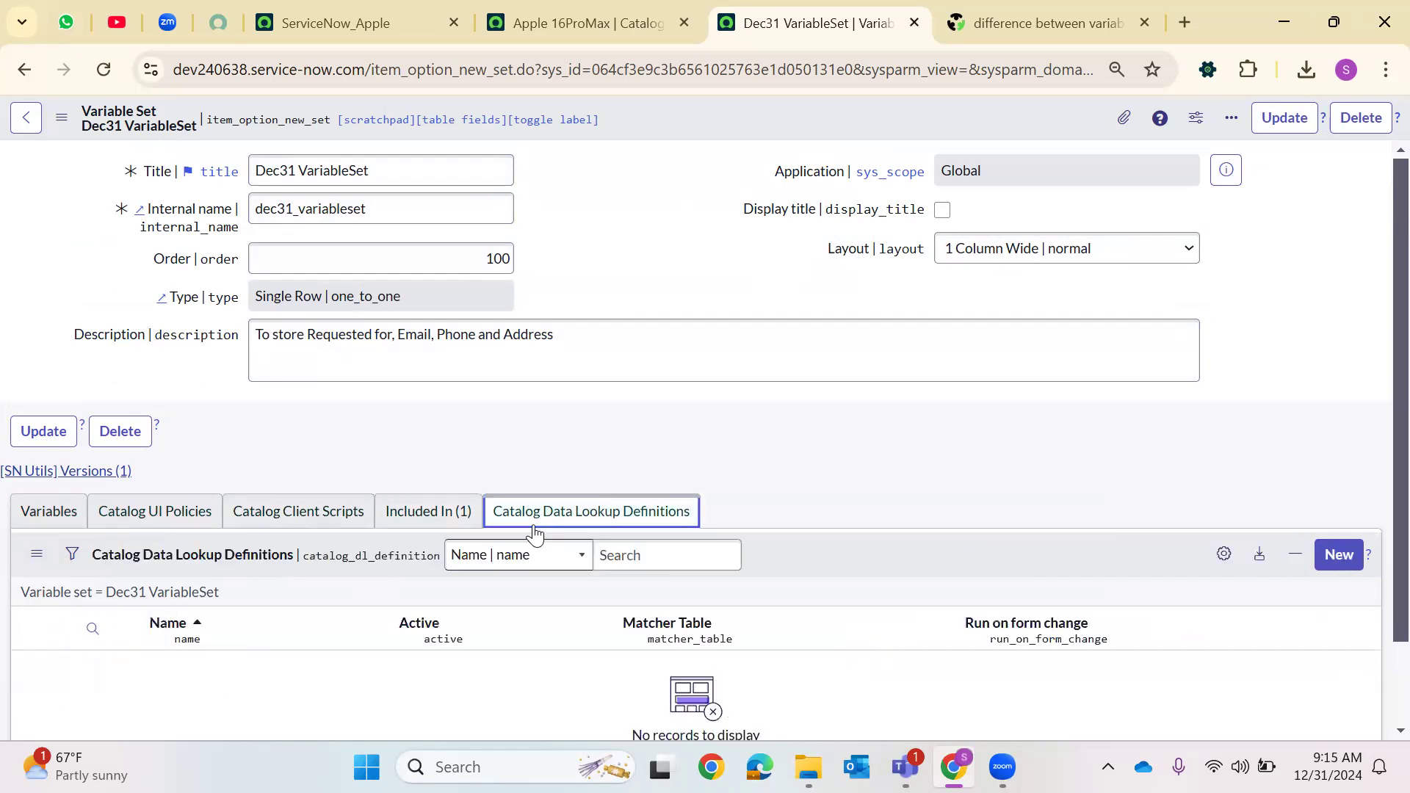
{"action": "left_click", "coordinate": [50, 511]}
{"action": "scroll", "coordinate": [979, 494], "scroll_direction": "down", "scroll_amount": 1}
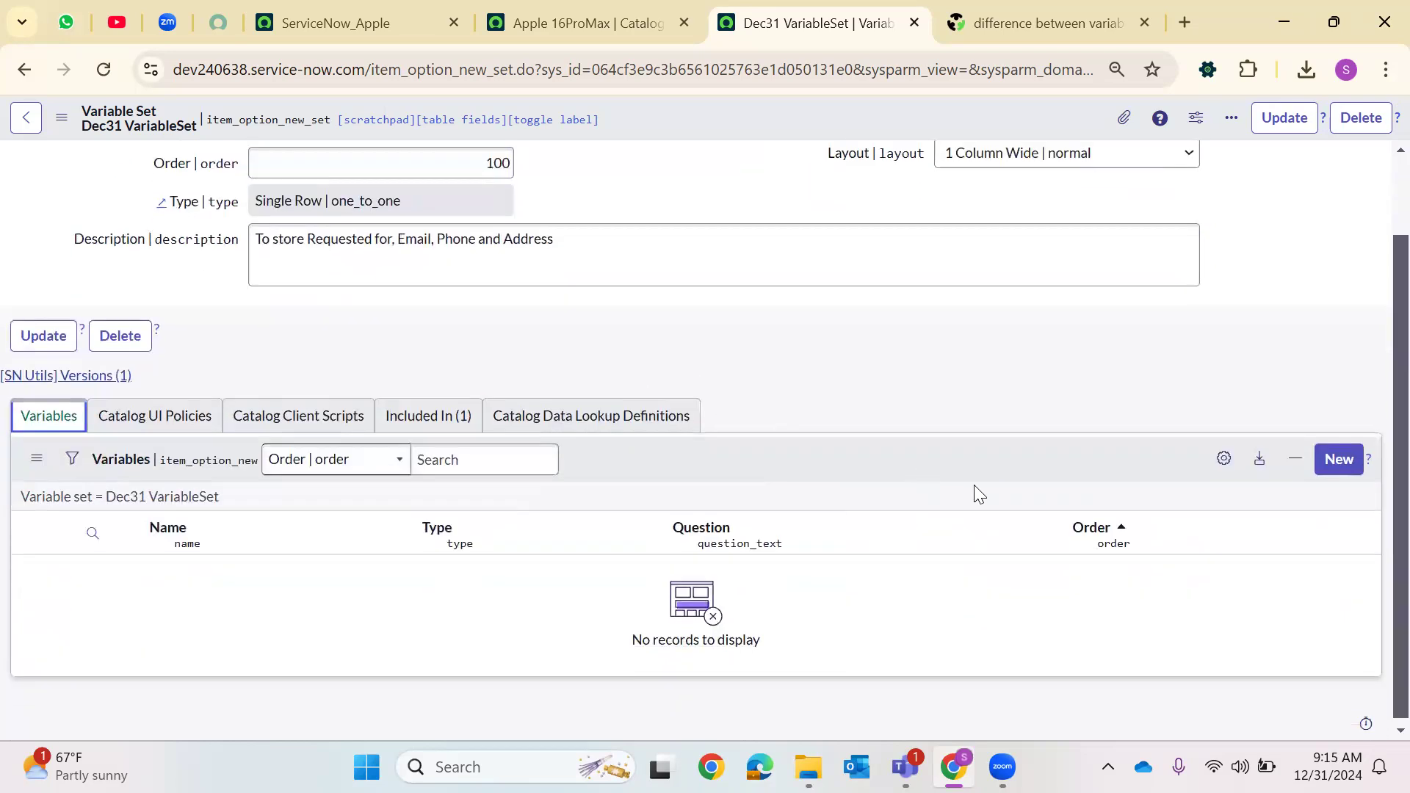
Create a new variable in the set of type Reference with order 100
{"action": "left_click", "coordinate": [1335, 463]}
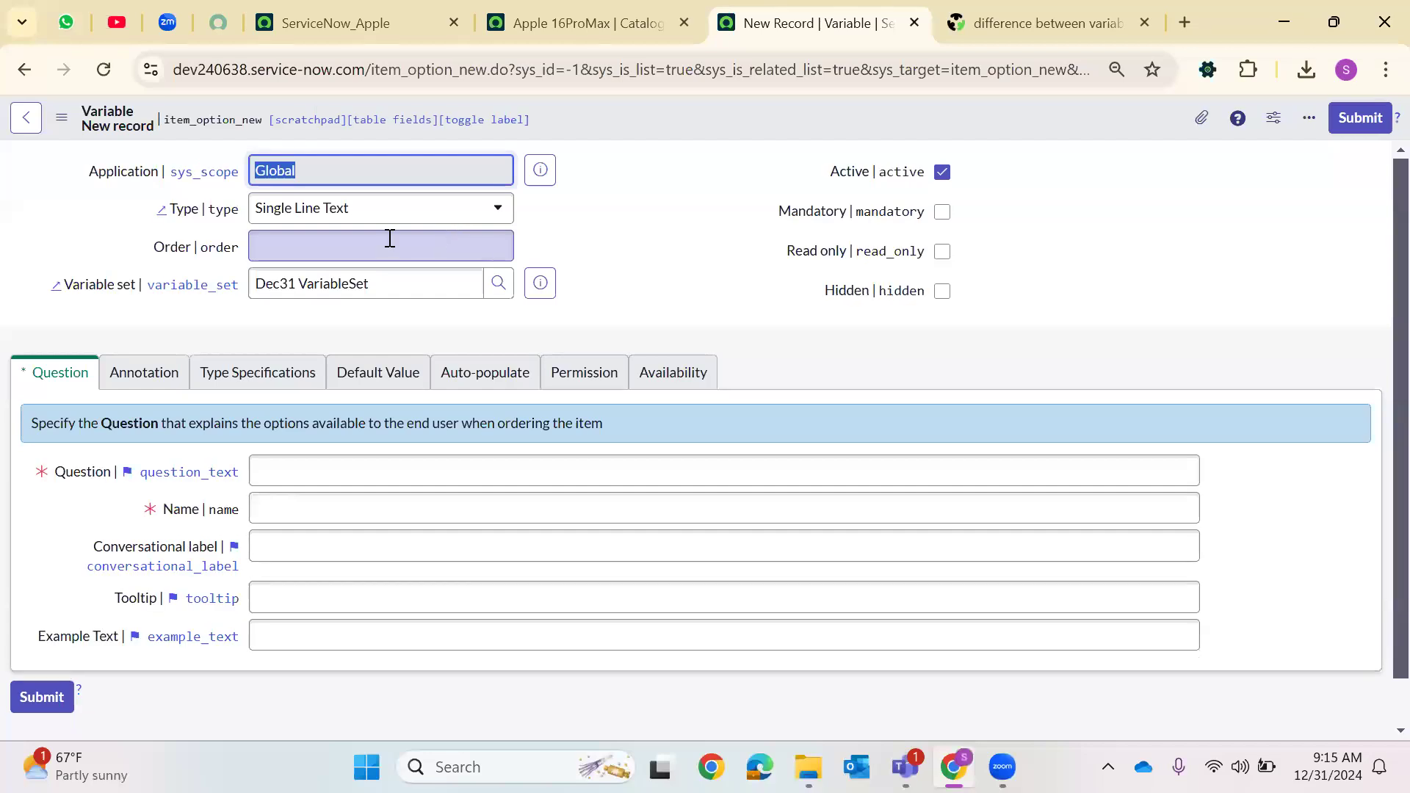
{"action": "left_click", "coordinate": [286, 210]}
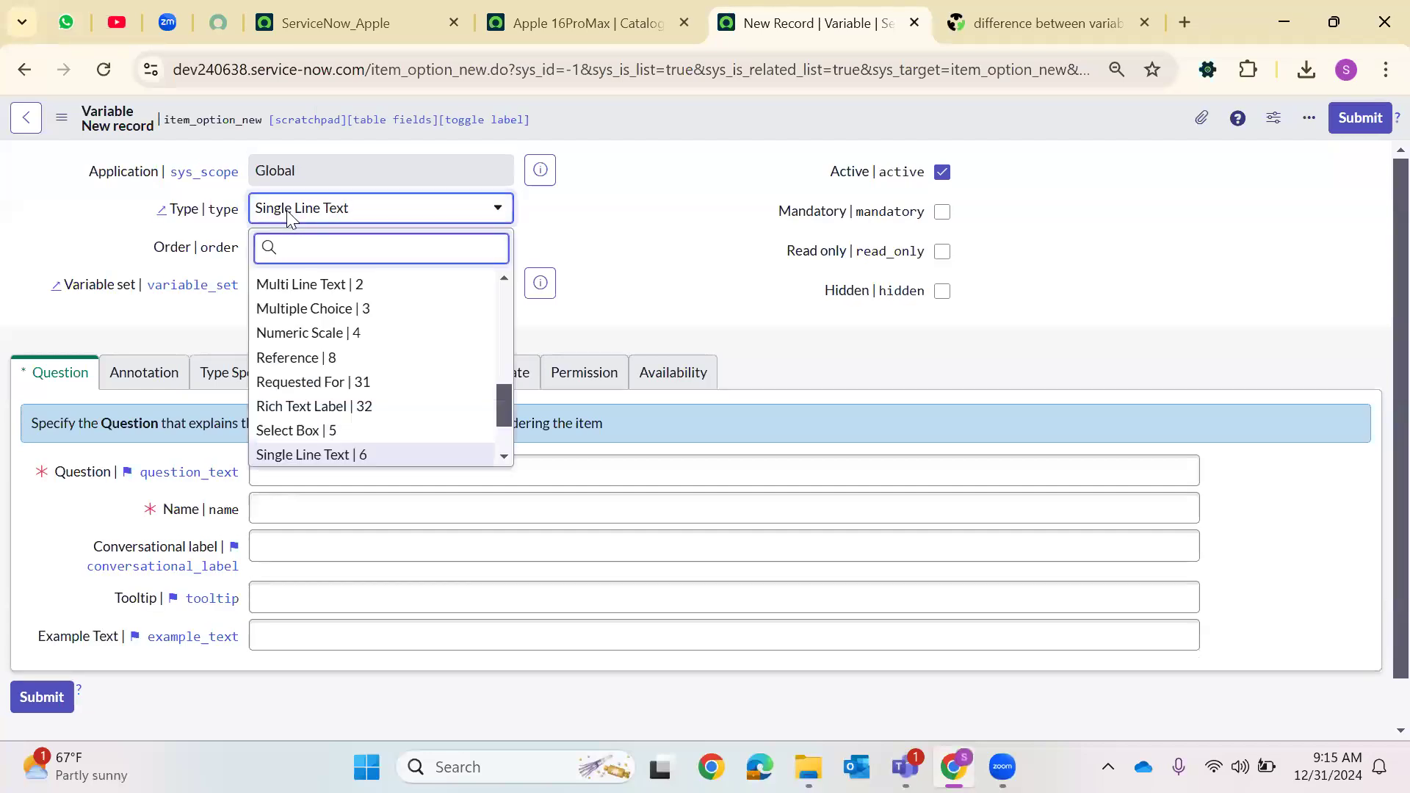
{"action": "type", "text": "ref"}
{"action": "key", "text": "Return"}
{"action": "left_click", "coordinate": [300, 261]}
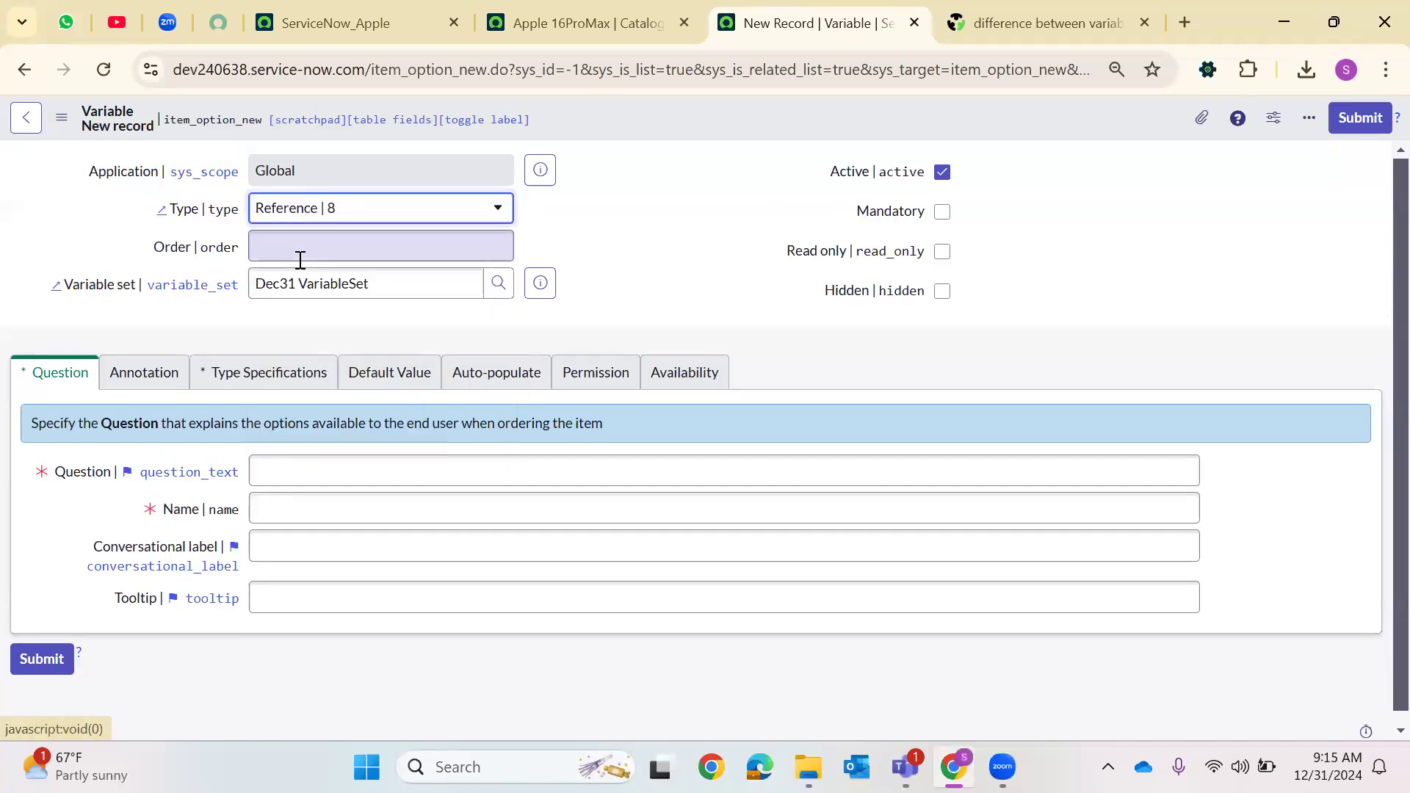
{"action": "type", "text": "1"}
{"action": "left_click", "coordinate": [325, 287]}
{"action": "left_click", "coordinate": [330, 325]}
{"action": "left_click", "coordinate": [140, 376]}
{"action": "left_click", "coordinate": [59, 372]}
Set the variable's question to Requested For with name requested_for
{"action": "left_click", "coordinate": [319, 470]}
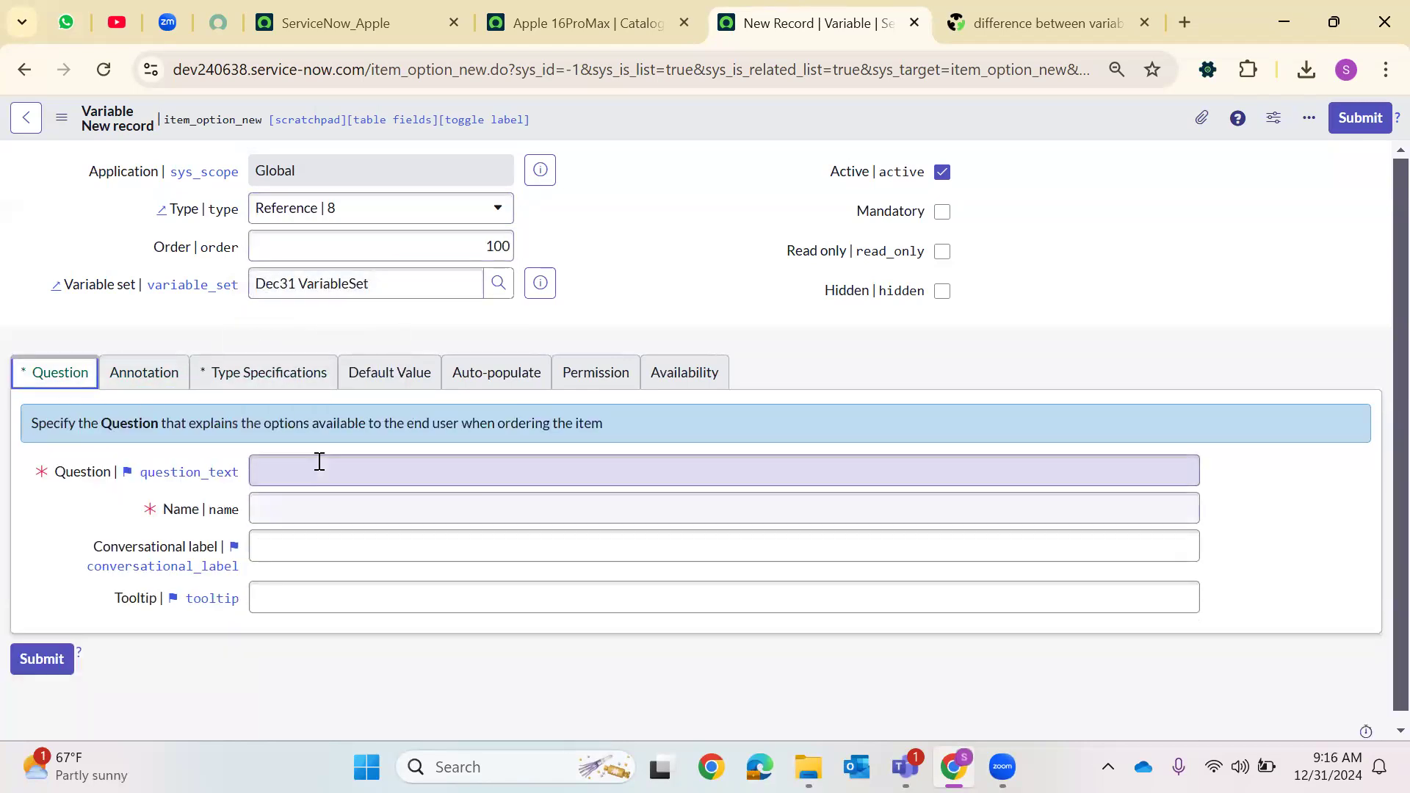
{"action": "type", "text": "Req"}
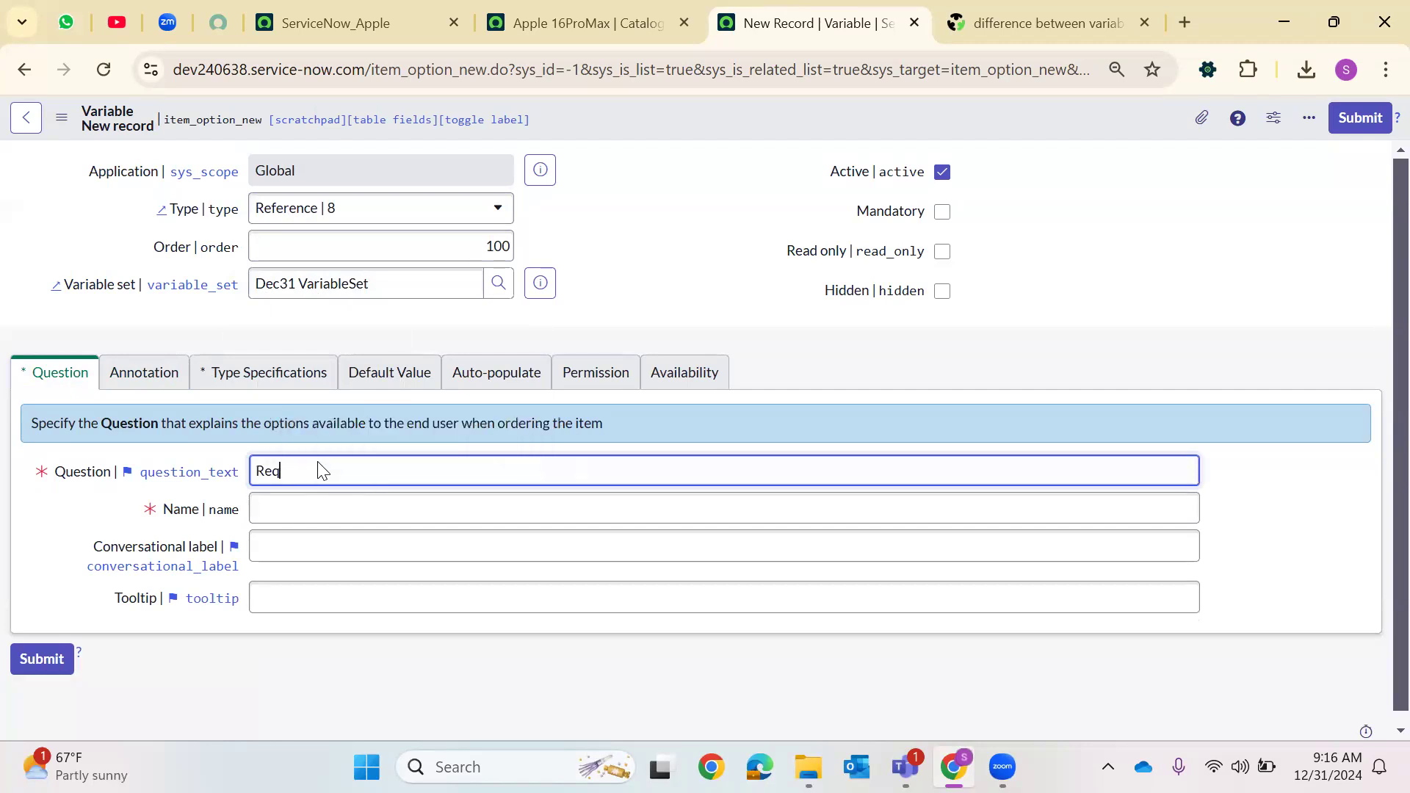
{"action": "type", "text": "uested For"}
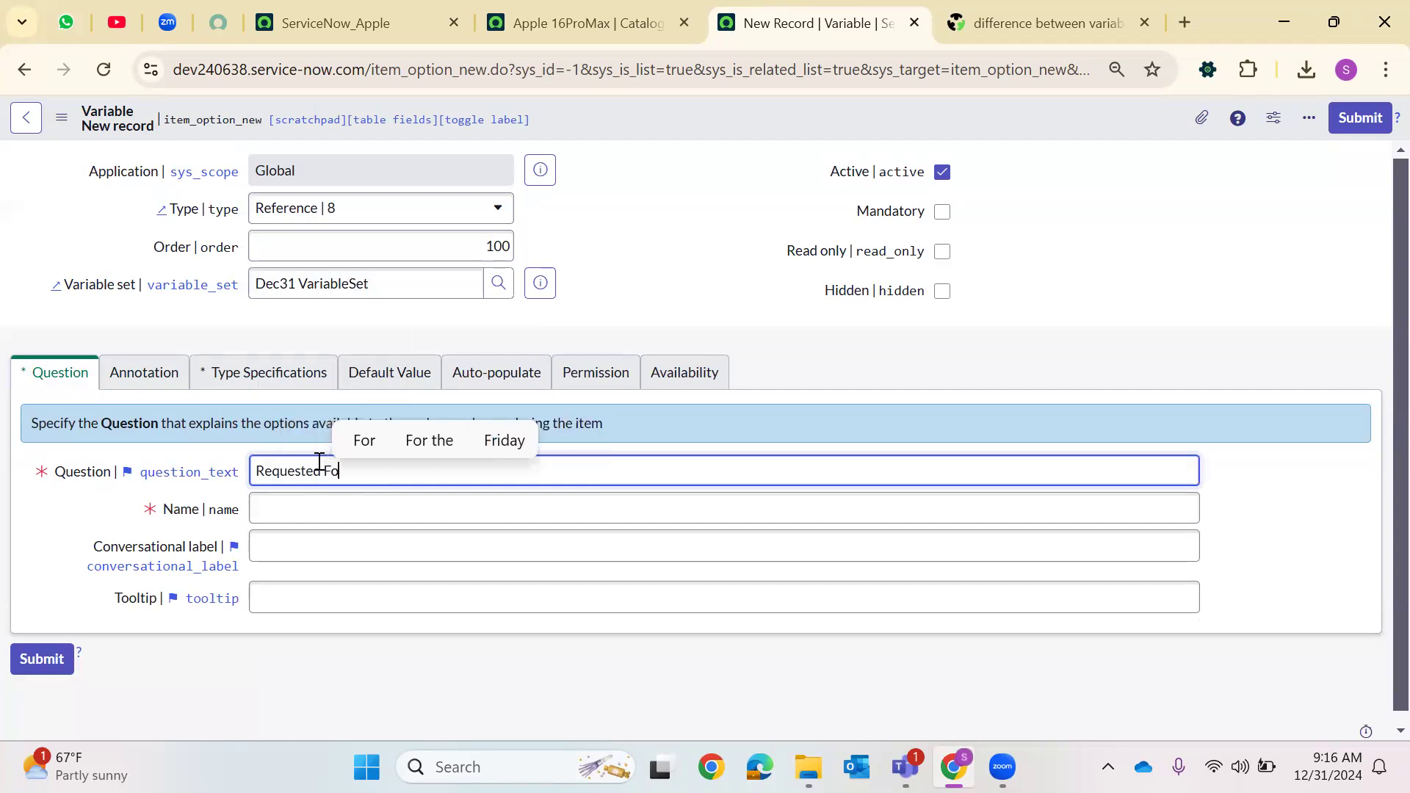
{"action": "left_click", "coordinate": [323, 509]}
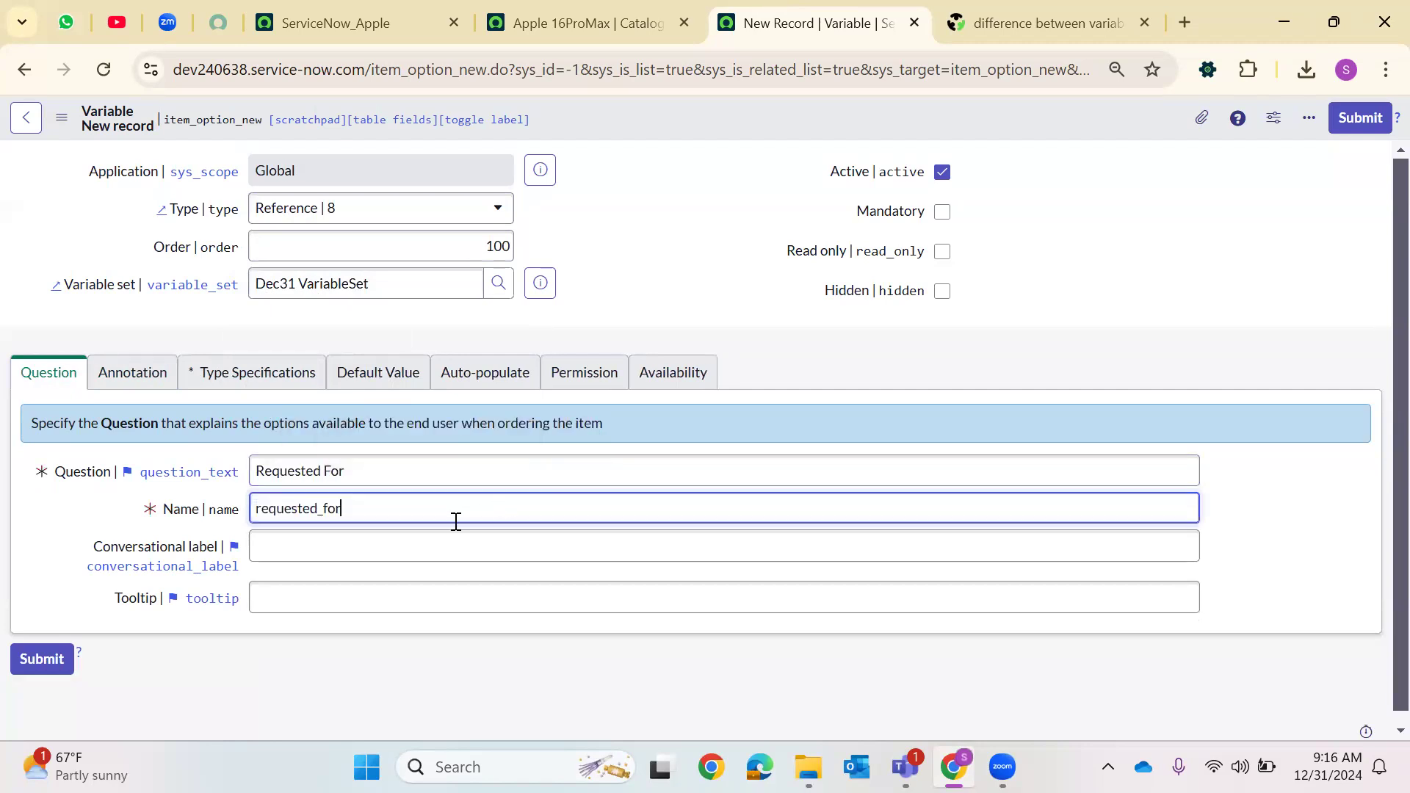
Set the variable's reference table to User [sys_user] in its type specifications
{"action": "left_click", "coordinate": [256, 375]}
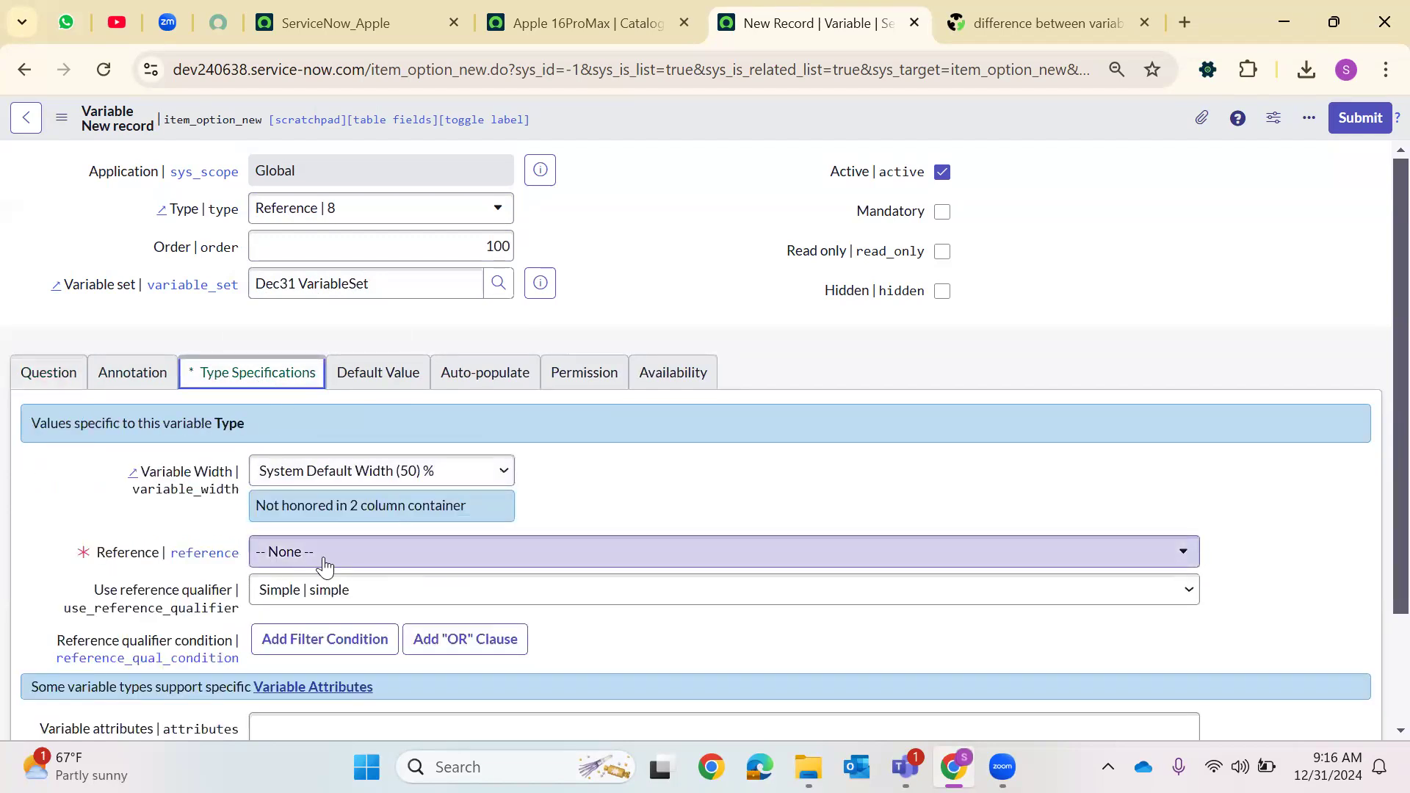
{"action": "left_click", "coordinate": [495, 533]}
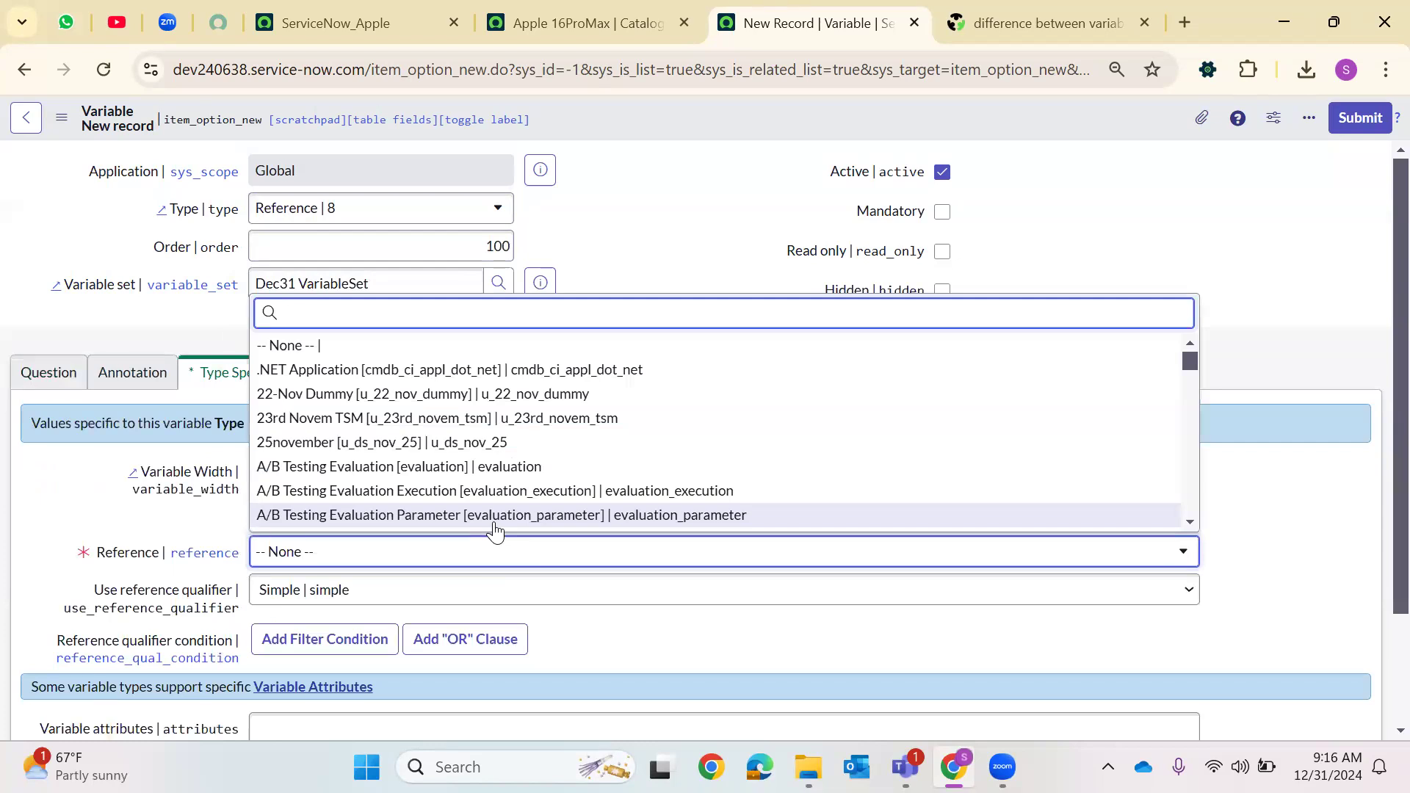
{"action": "type", "text": "inci"}
{"action": "key", "text": "BackSpace"}
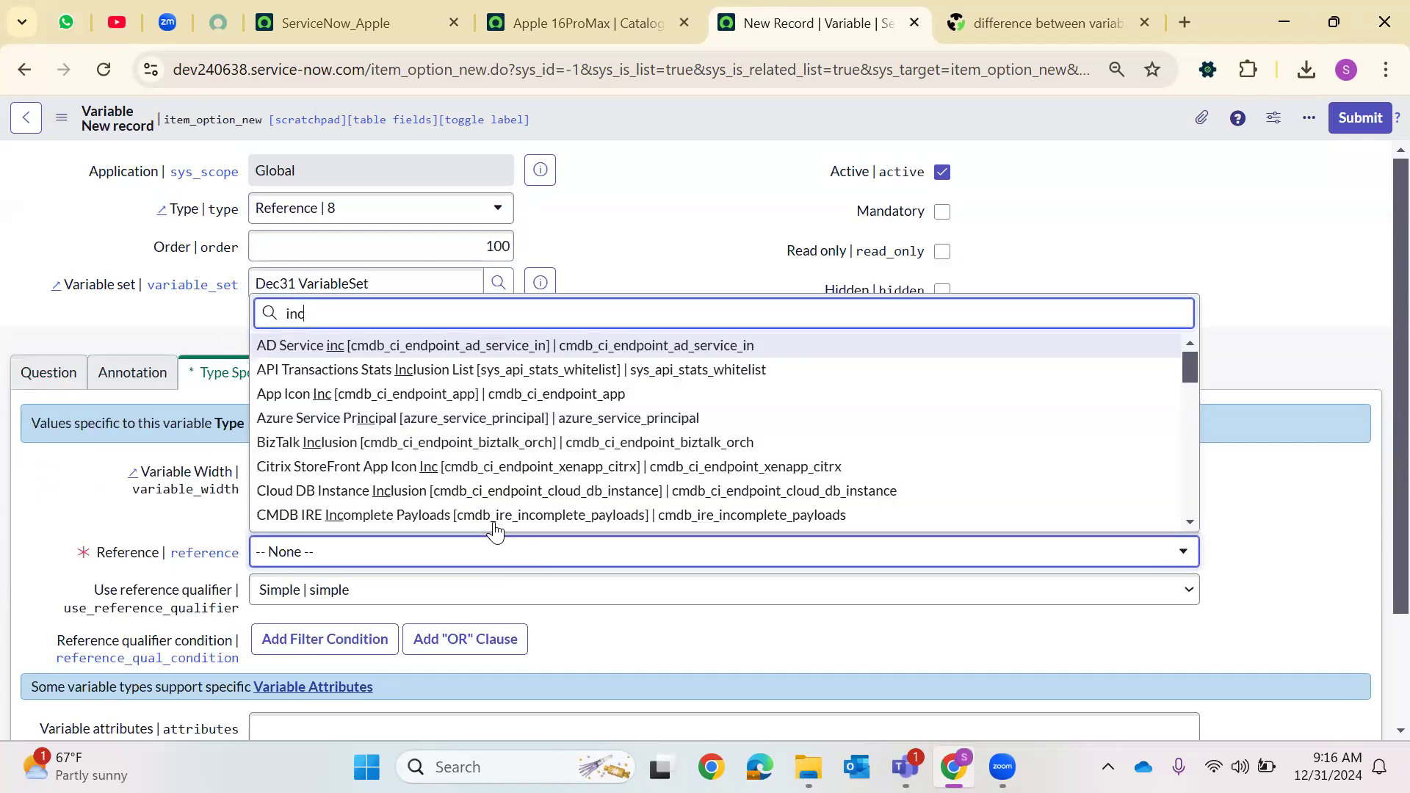
{"action": "key", "text": "BackSpace"}
{"action": "key", "text": "BackSpace"}
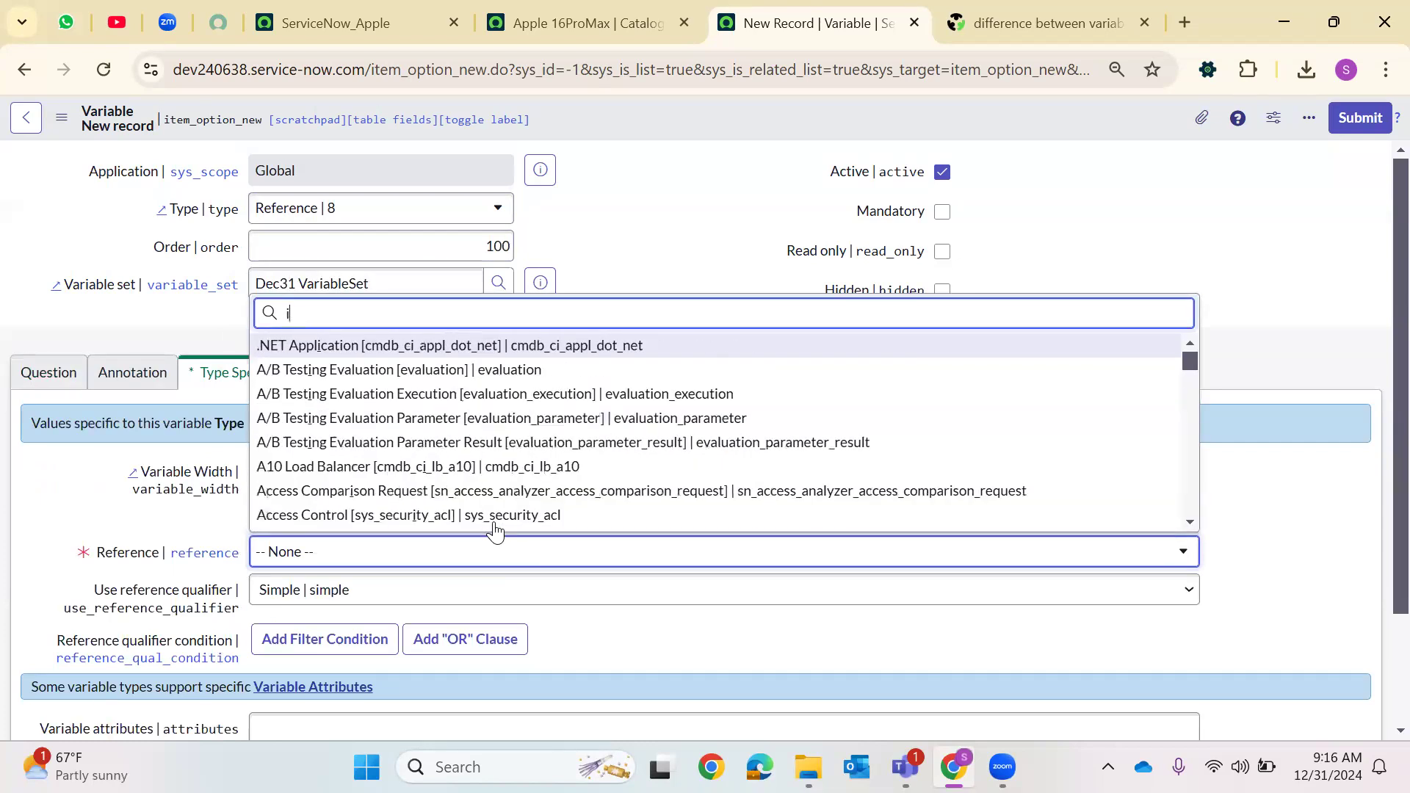
{"action": "key", "text": "BackSpace"}
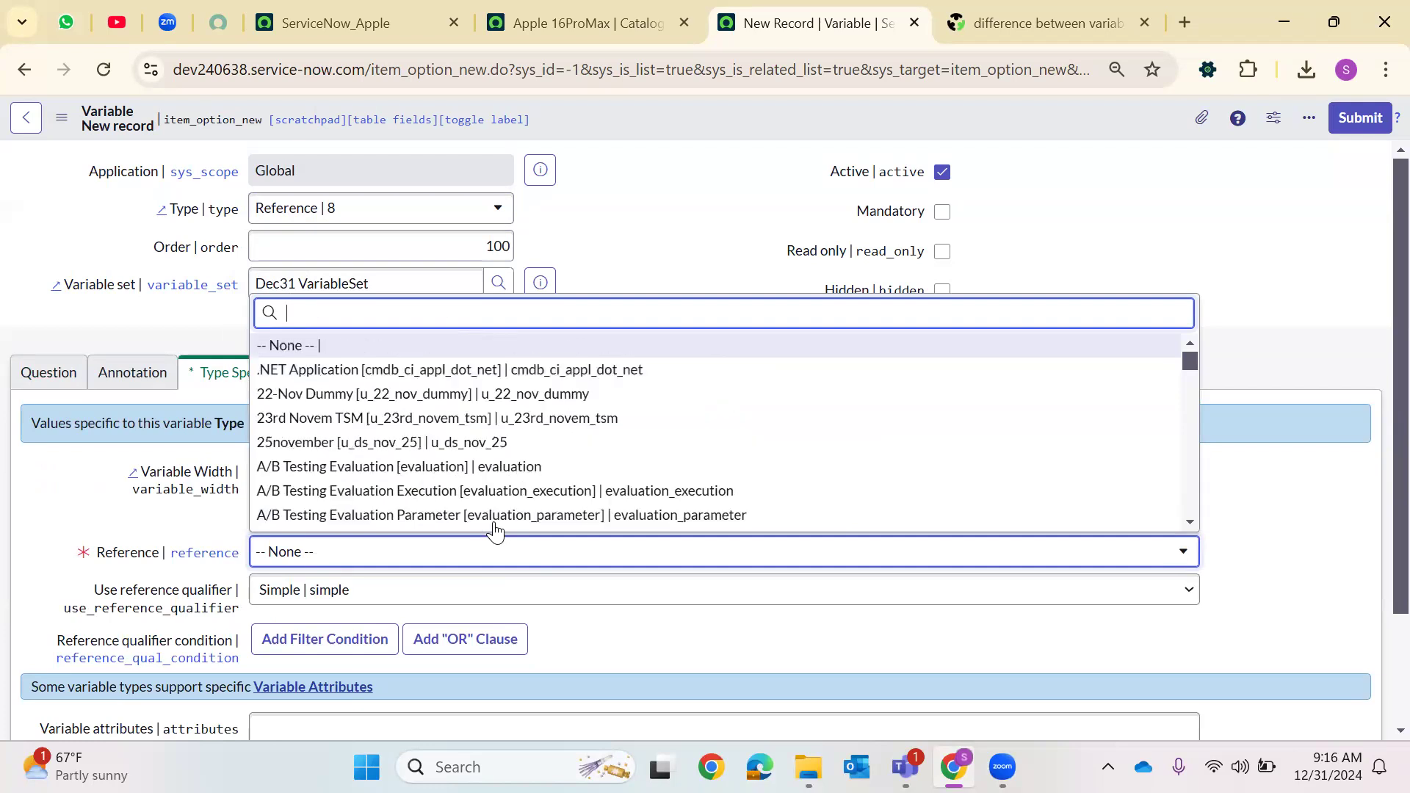
{"action": "type", "text": "ssys_user"}
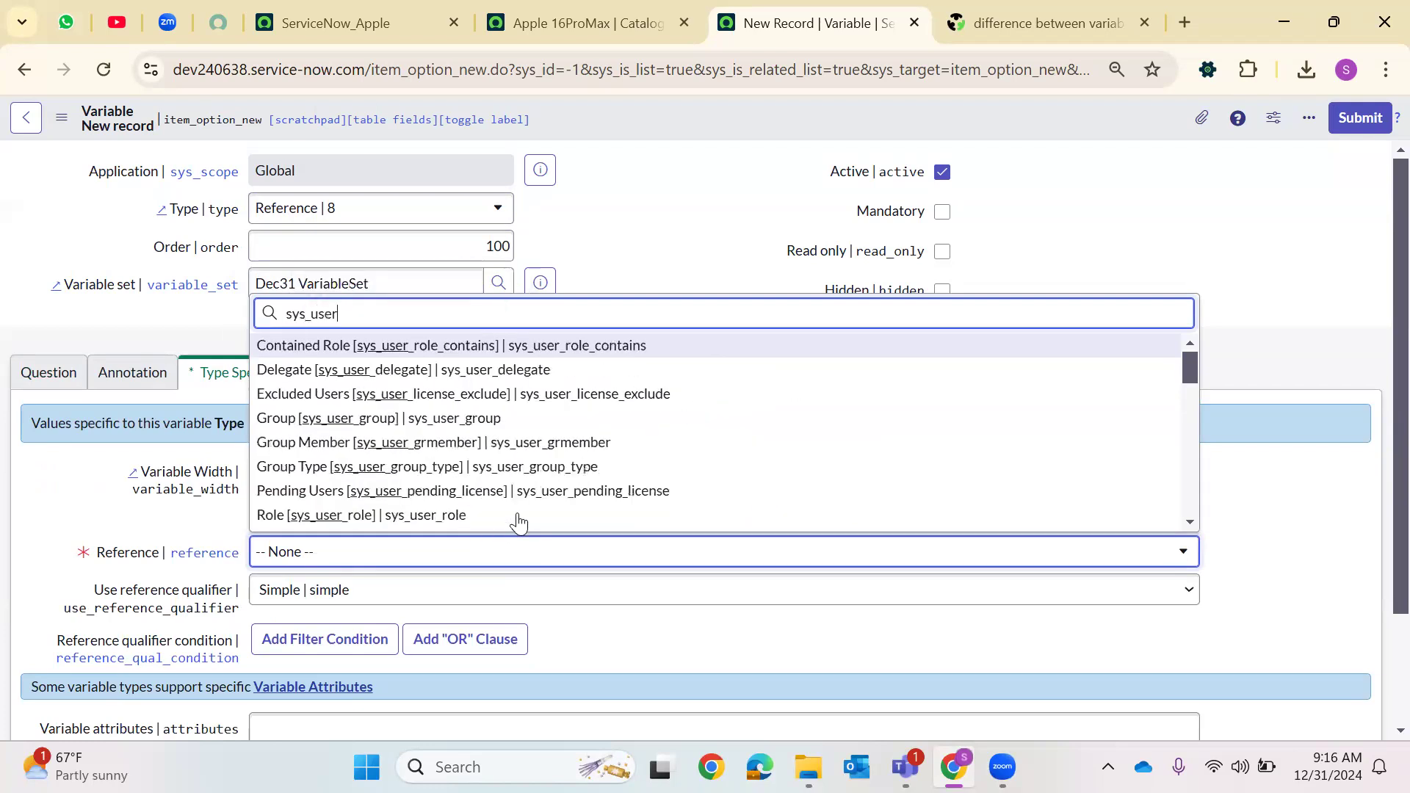
{"action": "scroll", "coordinate": [325, 476], "scroll_direction": "down", "scroll_amount": 2}
{"action": "scroll", "coordinate": [327, 479], "scroll_direction": "down", "scroll_amount": 7}
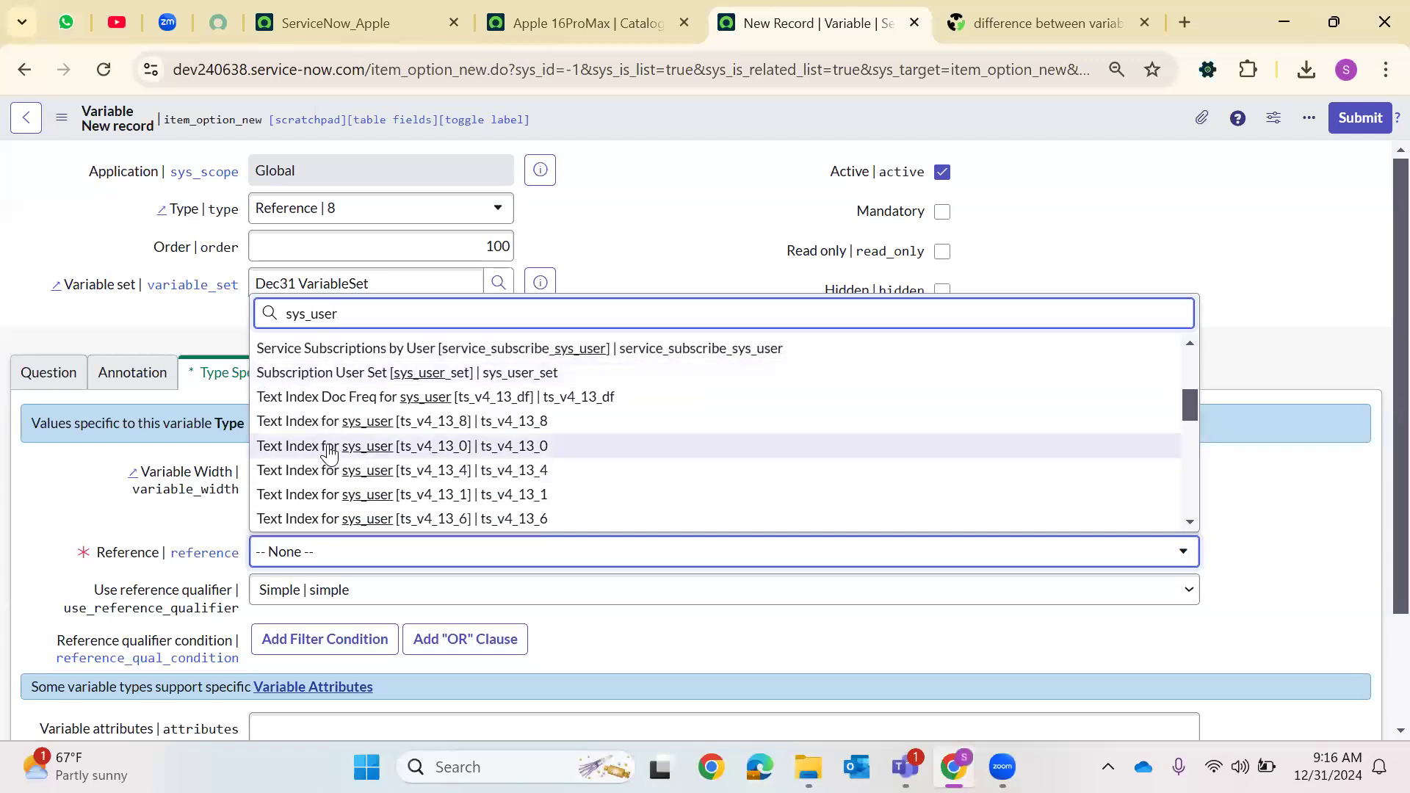
{"action": "scroll", "coordinate": [329, 457], "scroll_direction": "up", "scroll_amount": 2}
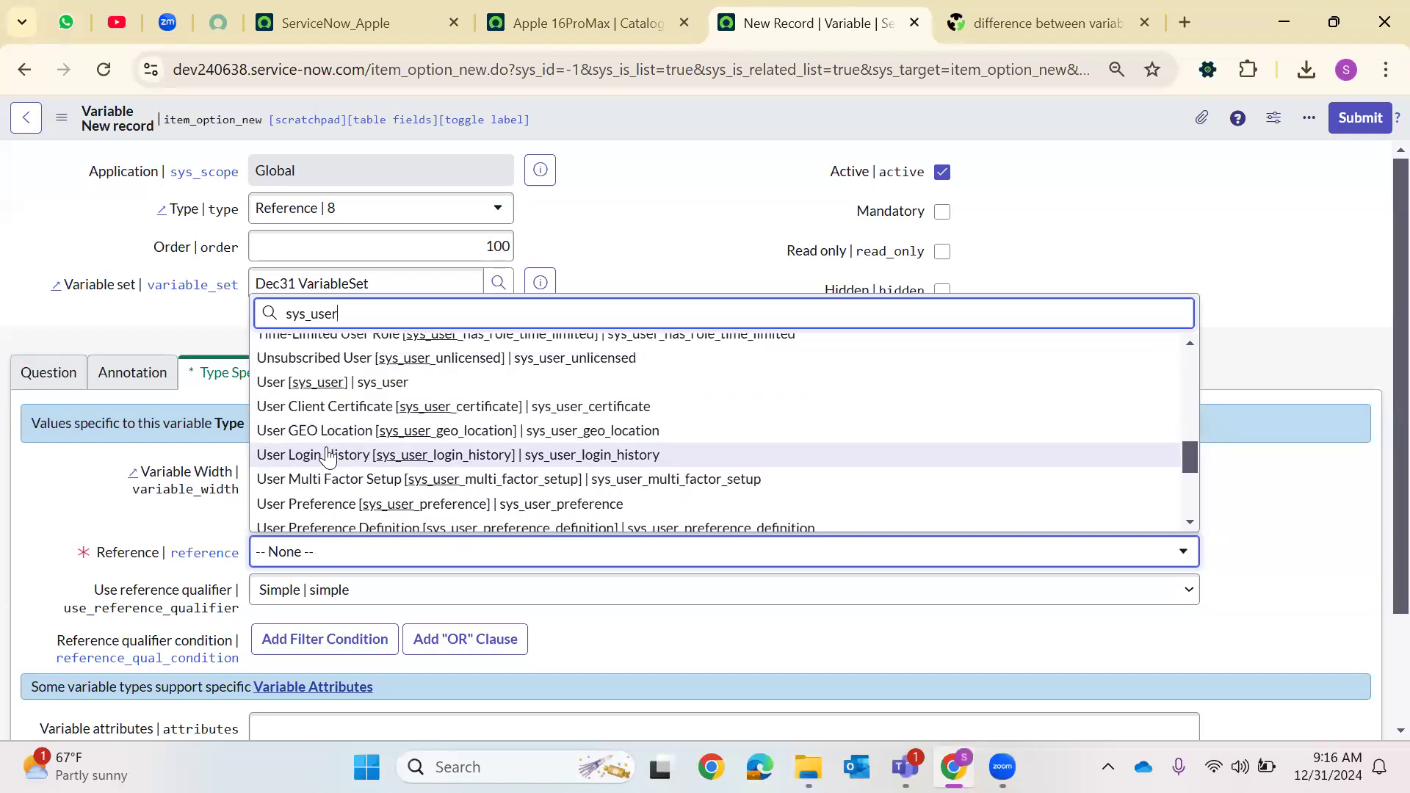
{"action": "left_click", "coordinate": [345, 384]}
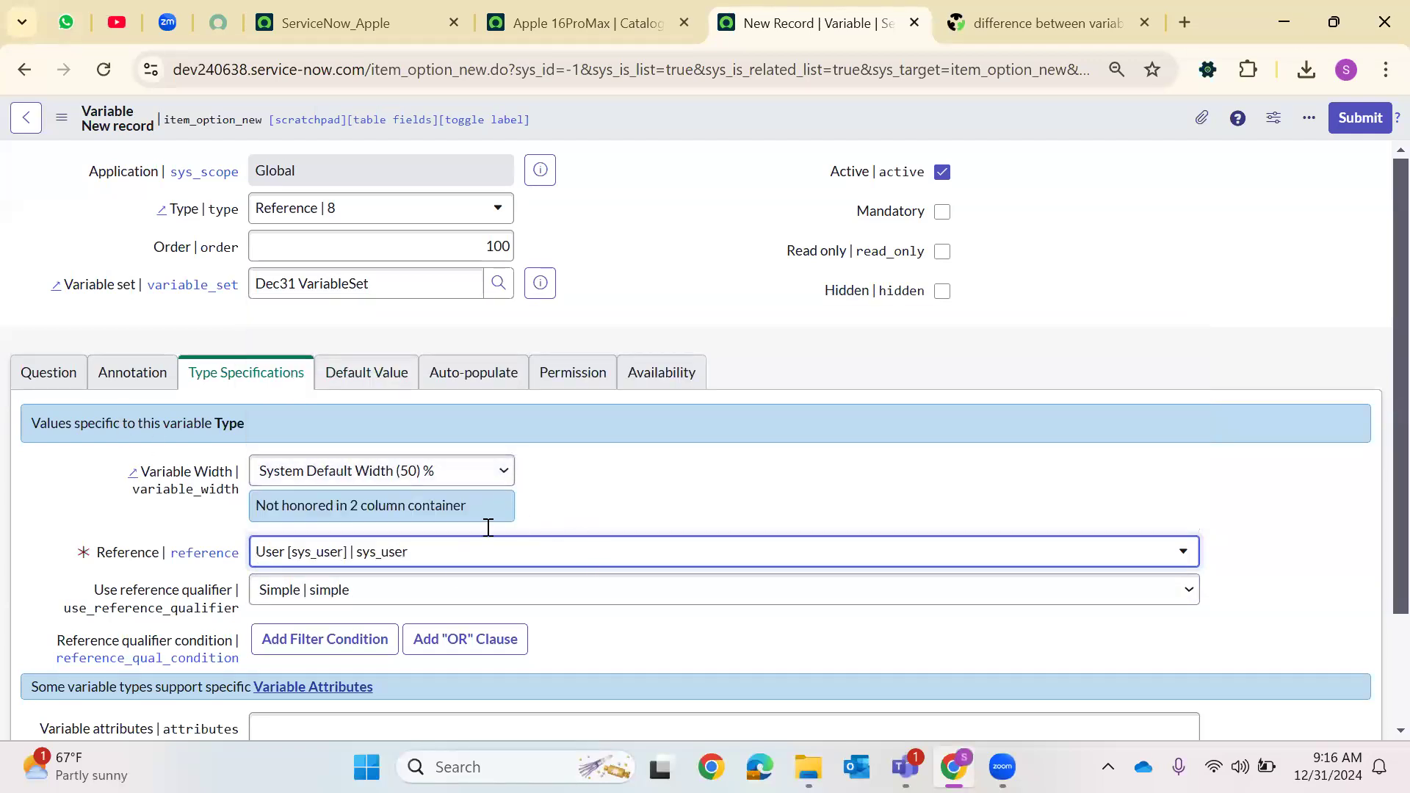
Review the default value and auto-populate settings, then submit the Requested For variable
{"action": "scroll", "coordinate": [488, 527], "scroll_direction": "down", "scroll_amount": 2}
{"action": "left_click", "coordinate": [353, 266]}
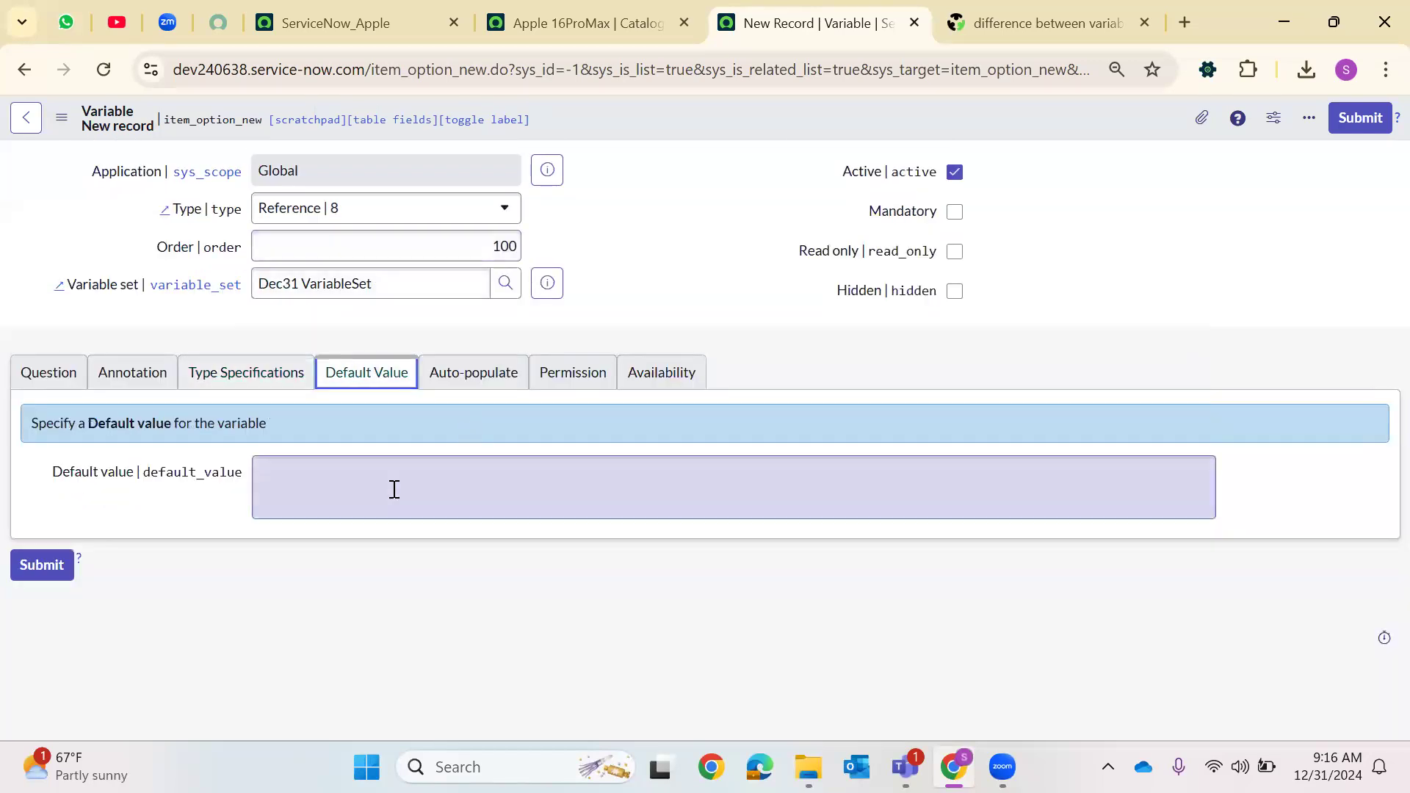
{"action": "left_click", "coordinate": [488, 378]}
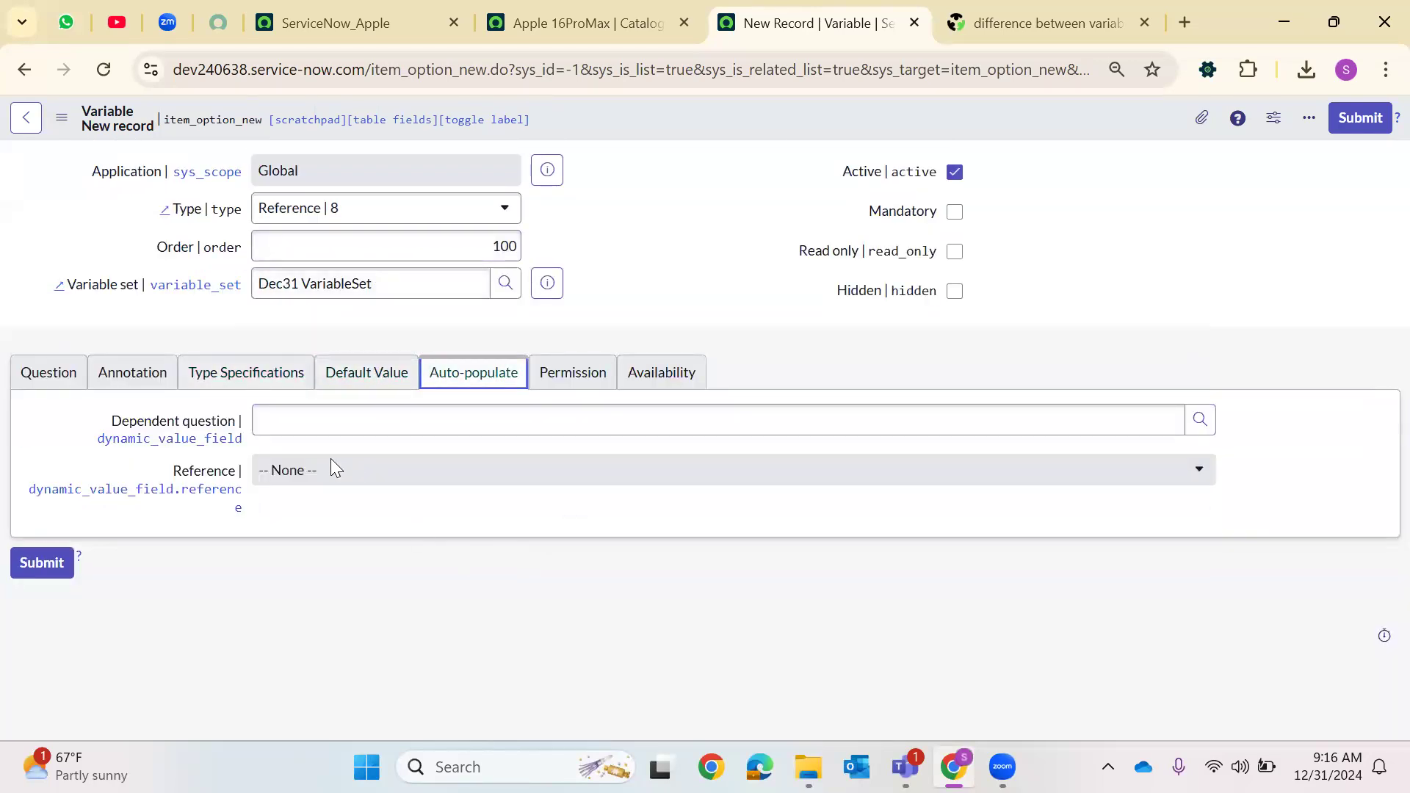
{"action": "left_click", "coordinate": [1200, 422]}
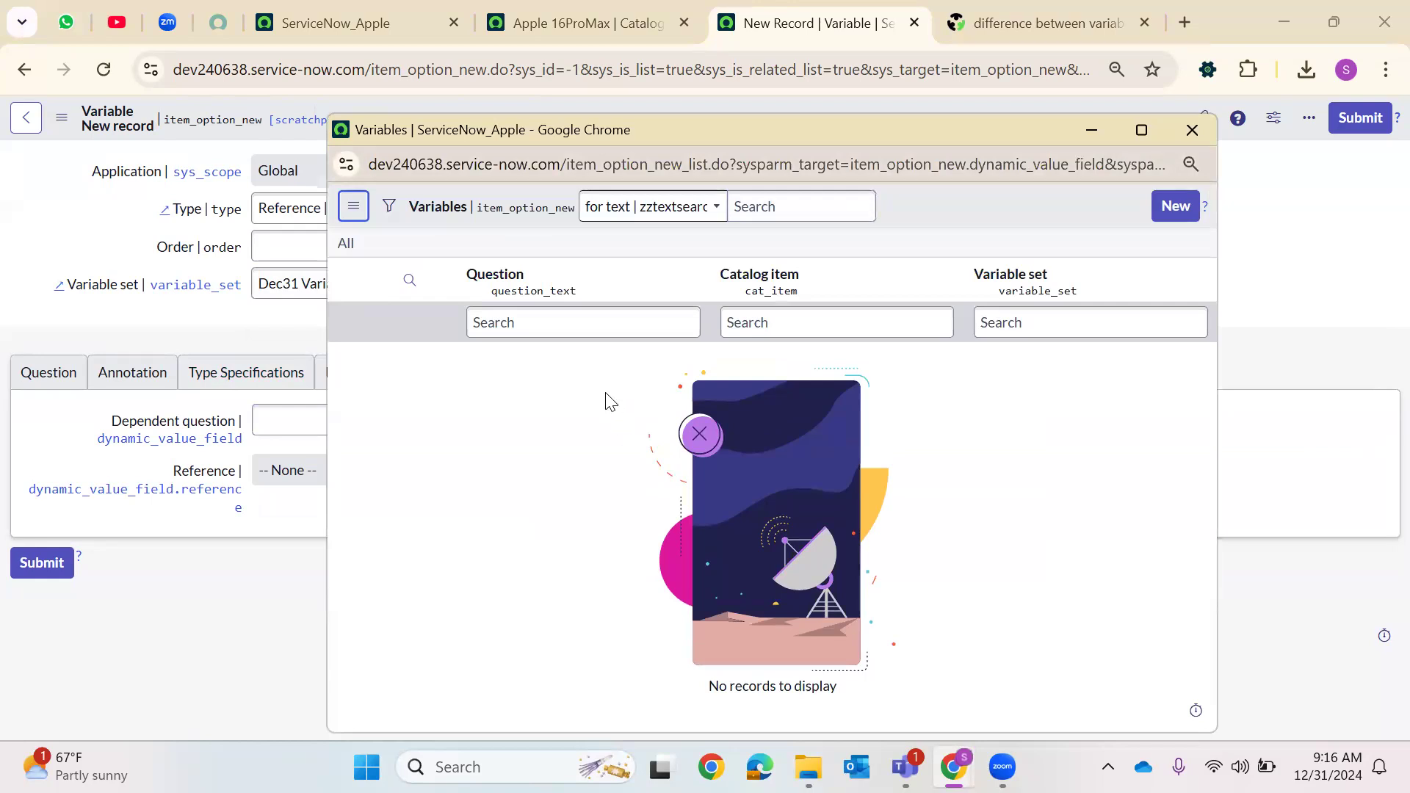
{"action": "left_click", "coordinate": [1192, 130]}
{"action": "left_click", "coordinate": [954, 212]}
{"action": "left_click", "coordinate": [1352, 125]}
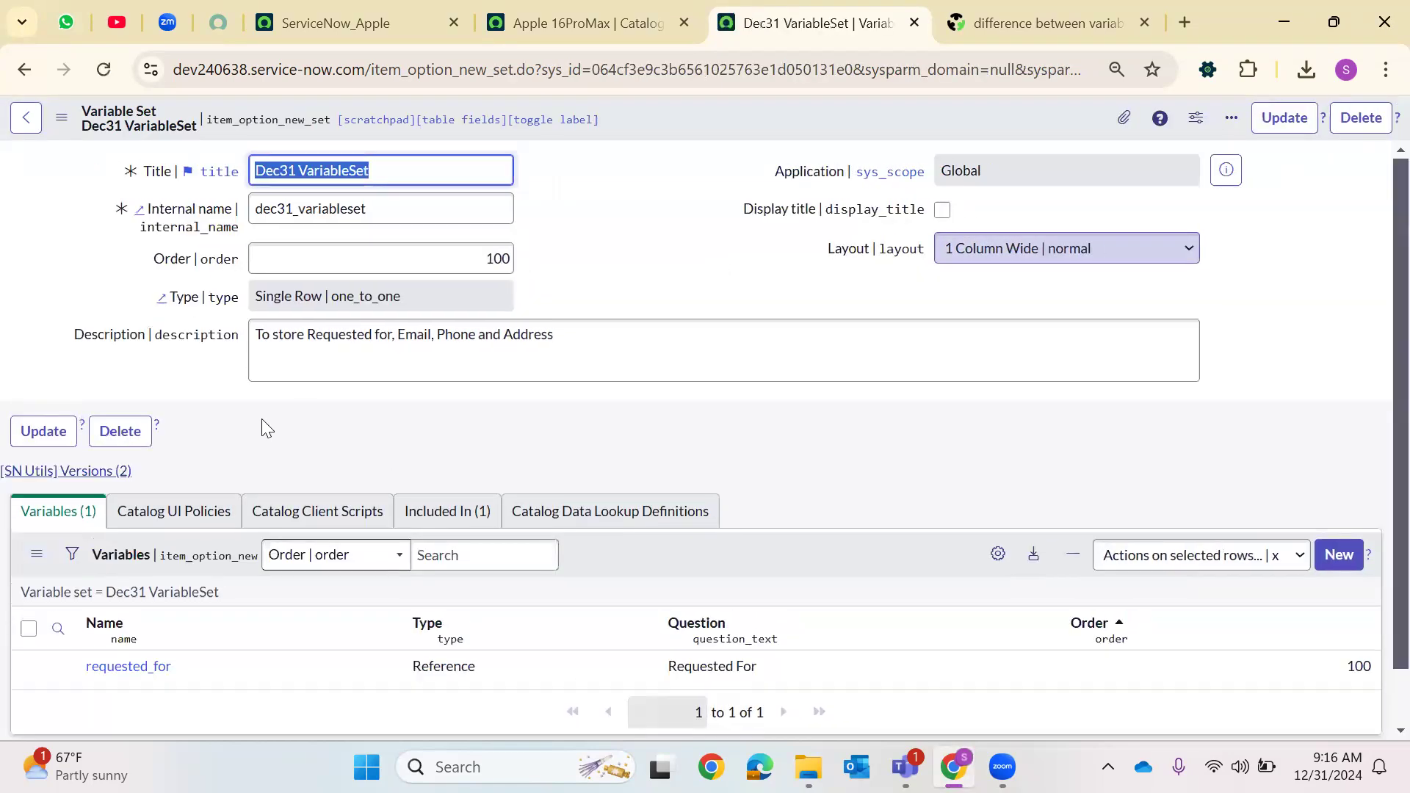
Create another variable in the variable set with order 200
{"action": "scroll", "coordinate": [513, 422], "scroll_direction": "down", "scroll_amount": 1}
{"action": "left_click", "coordinate": [1333, 499]}
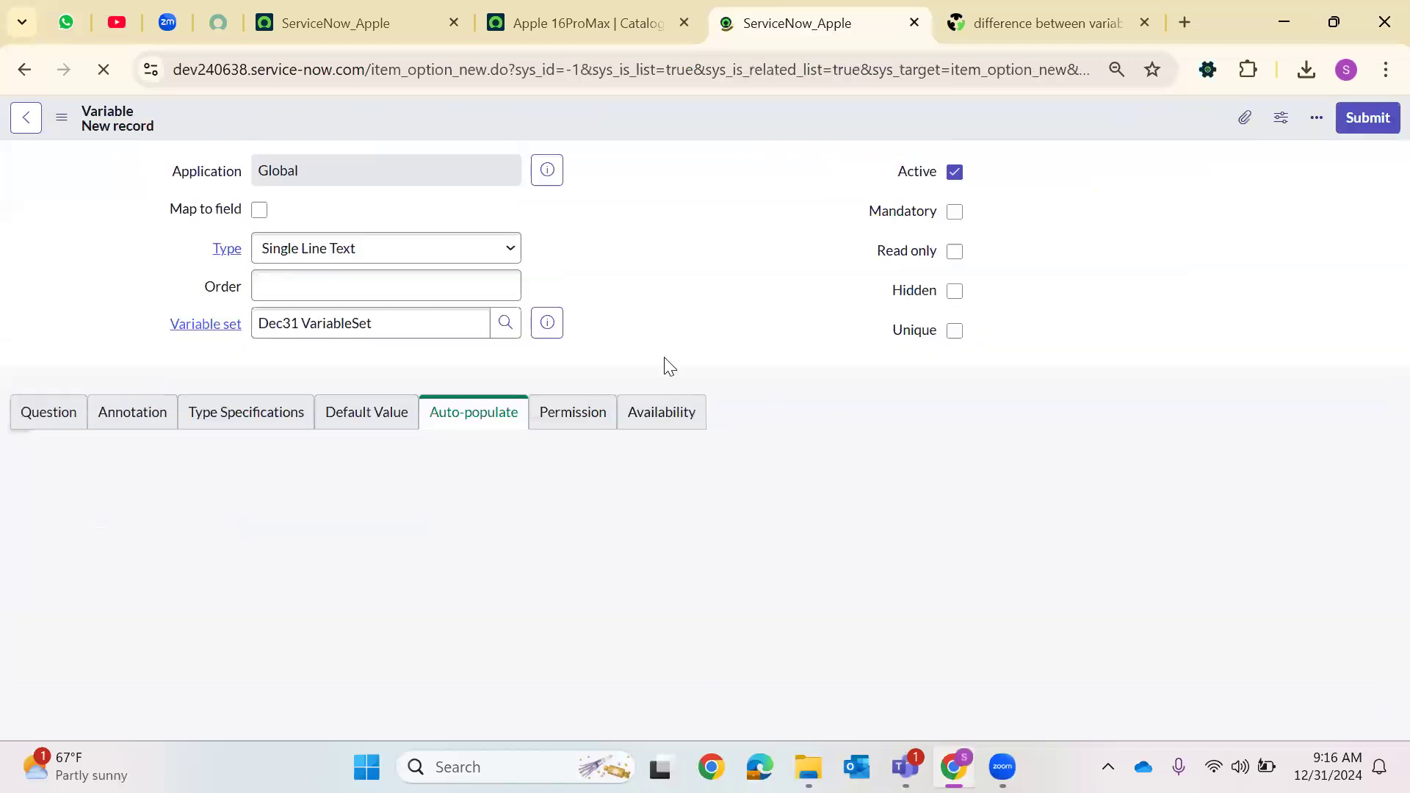
{"action": "left_click", "coordinate": [353, 283]}
{"action": "type", "text": "200"}
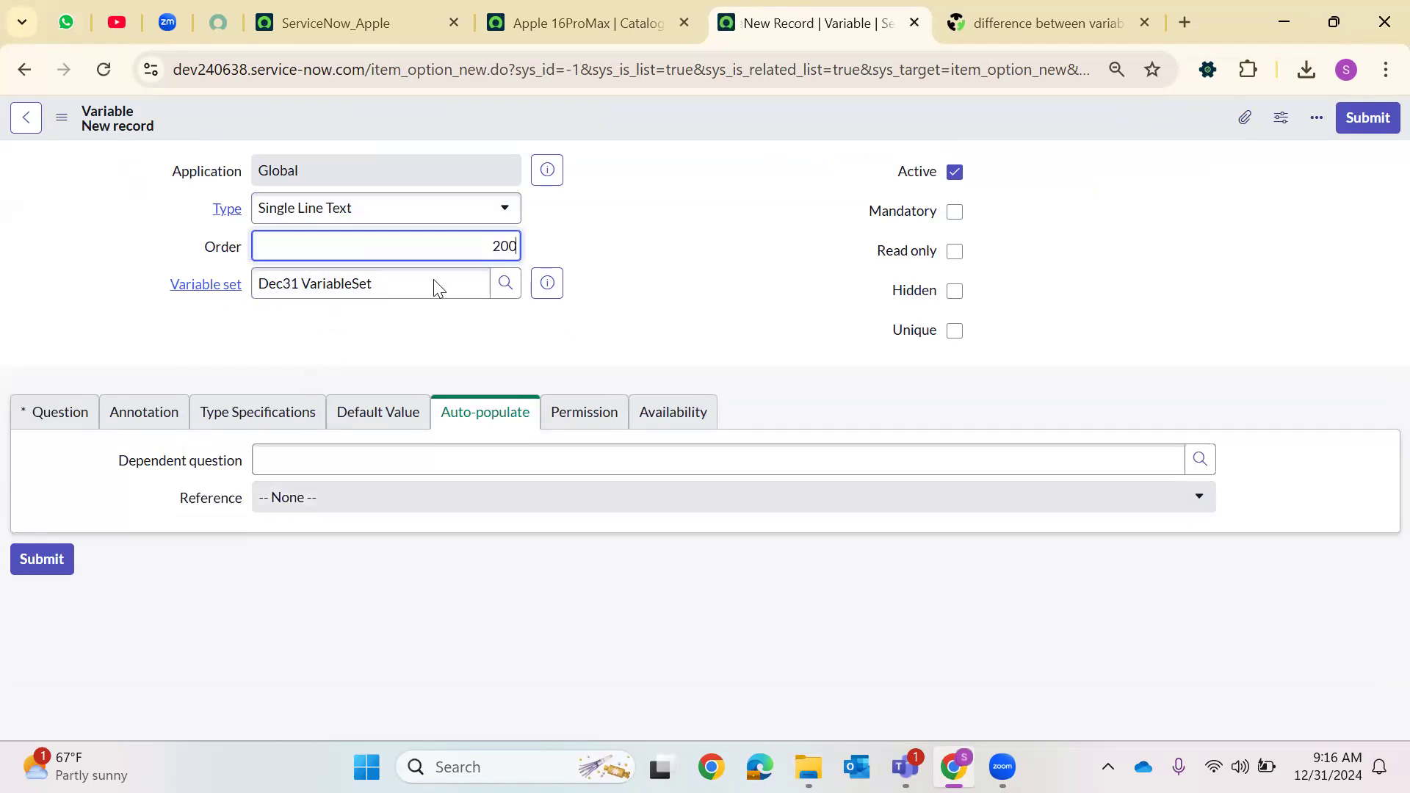
Set the question to Business Phone with name business_phone, and submit the variable
{"action": "left_click", "coordinate": [48, 421]}
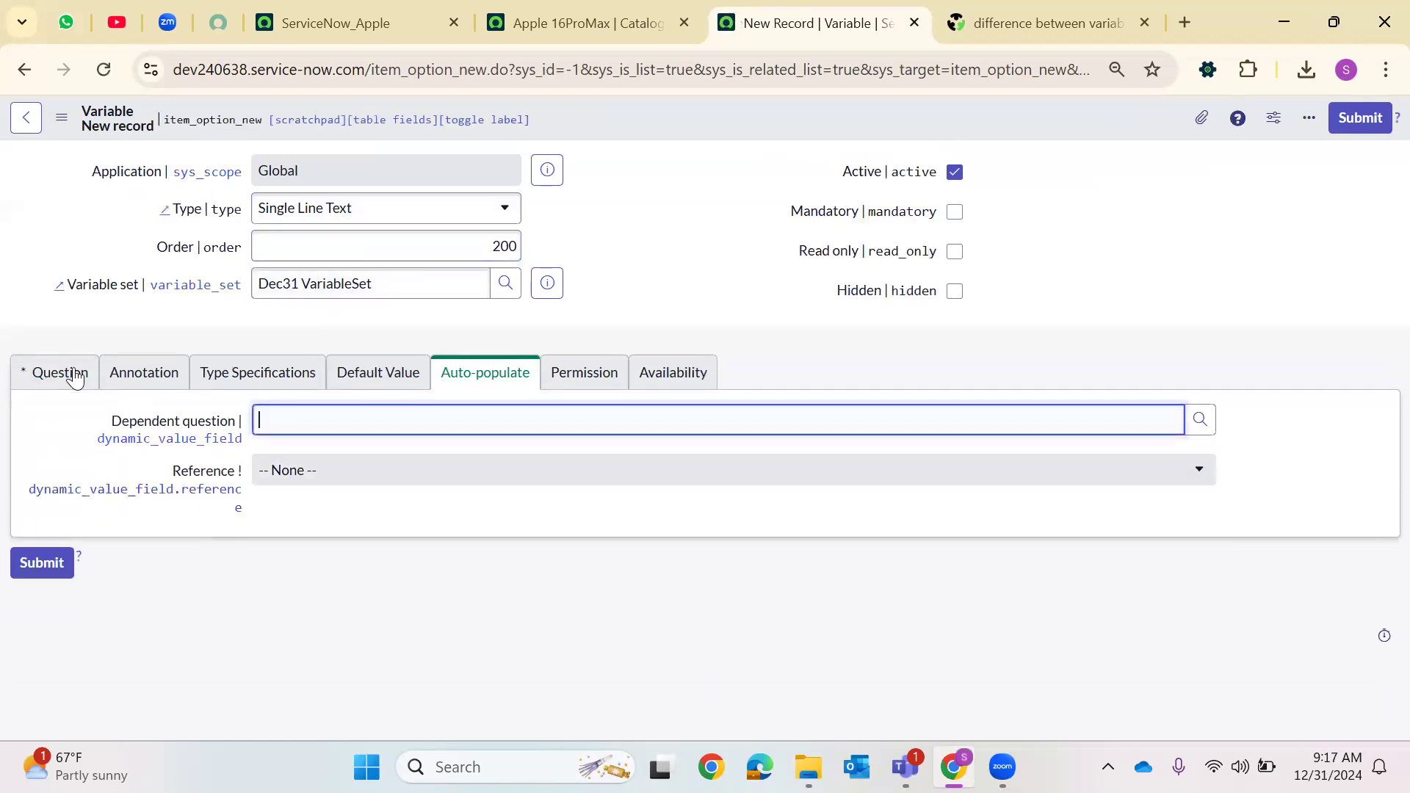
{"action": "left_click", "coordinate": [75, 377]}
{"action": "left_click", "coordinate": [275, 467]}
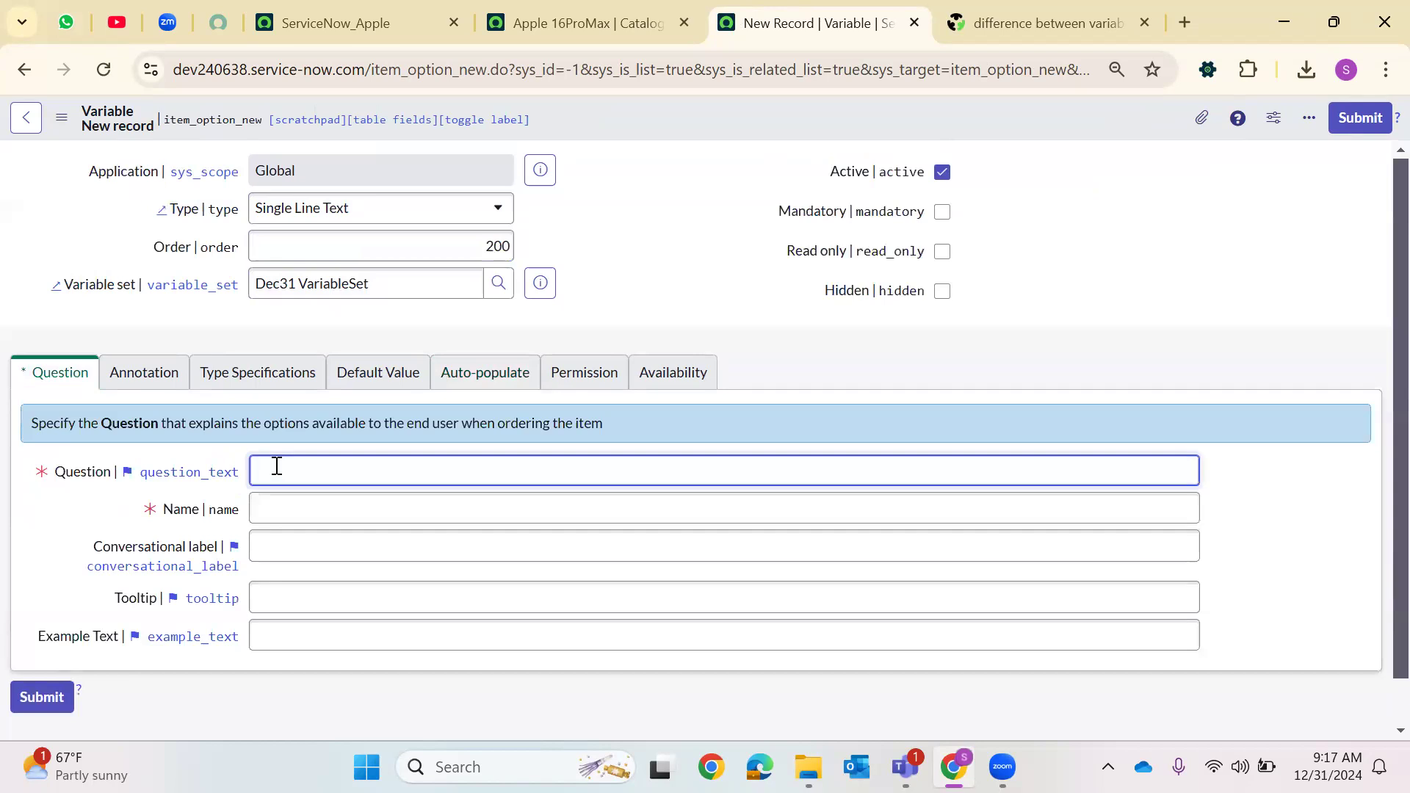
{"action": "type", "text": "Business"}
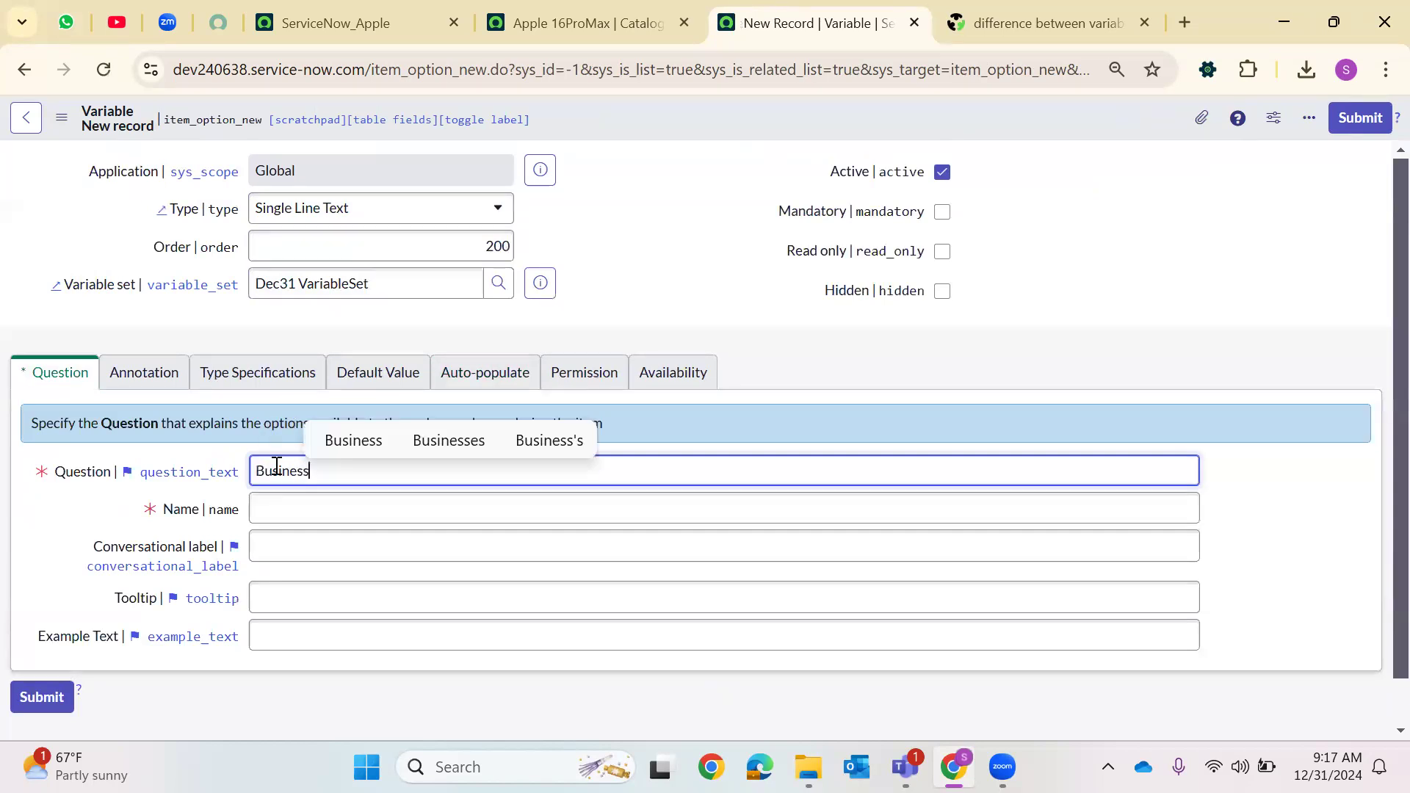
{"action": "type", "text": " Phone"}
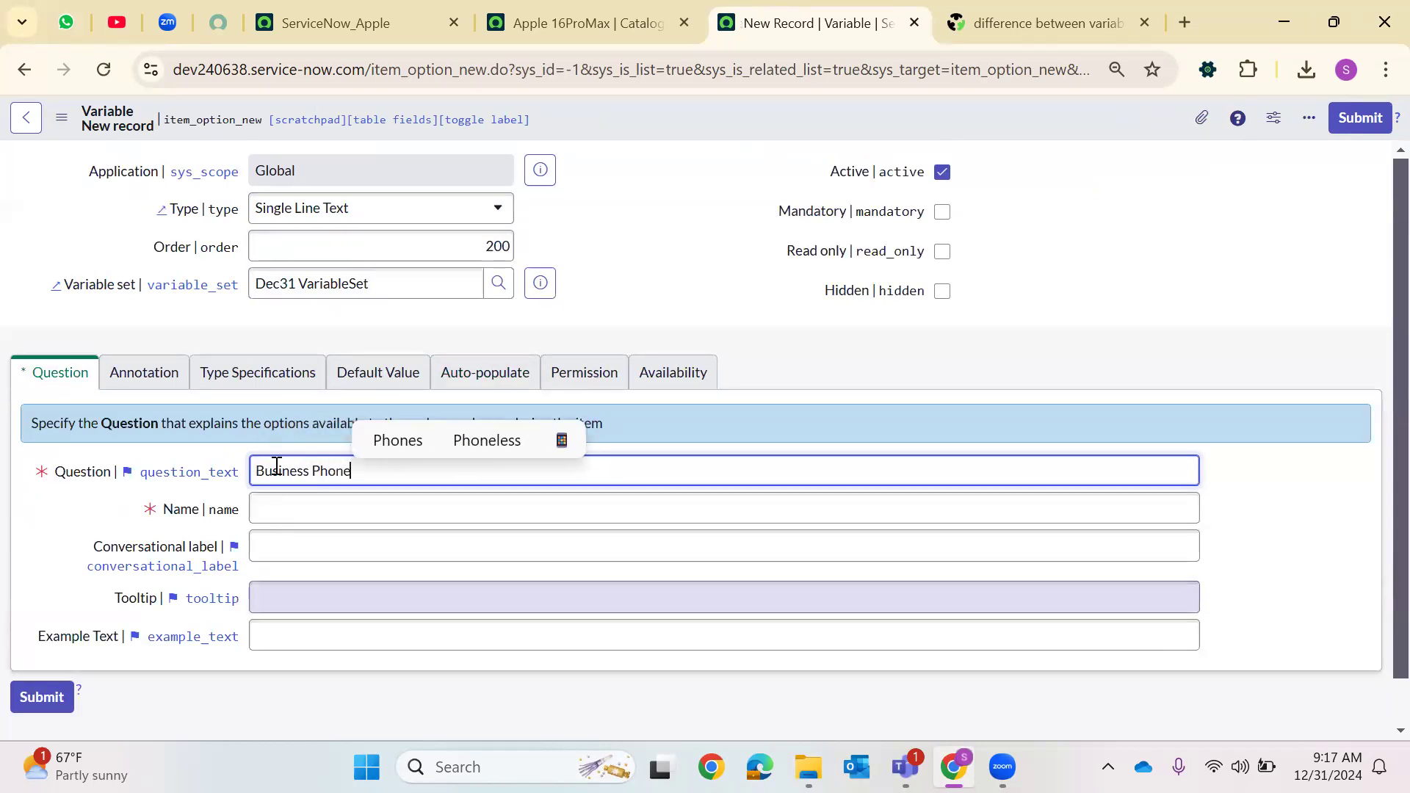
{"action": "left_click", "coordinate": [342, 508]}
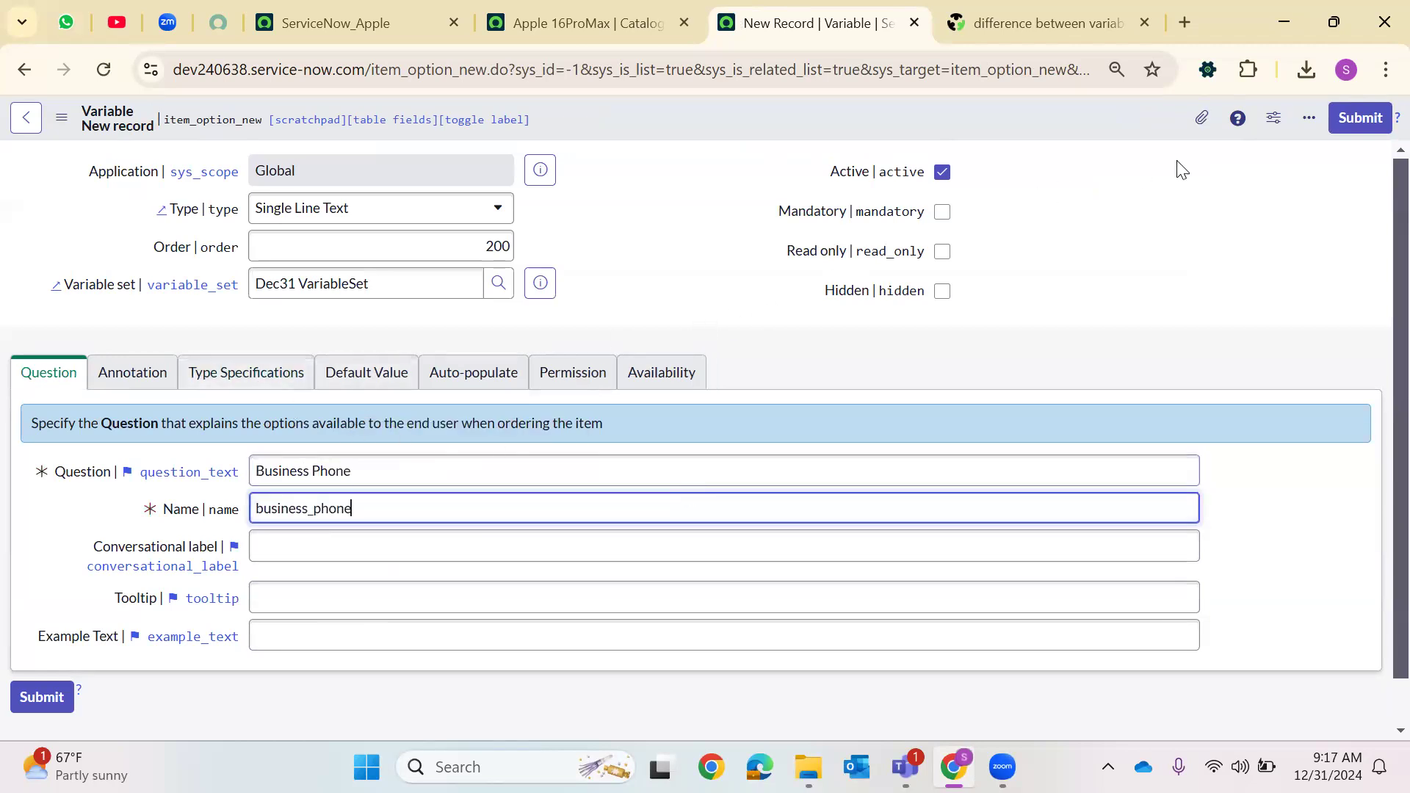
{"action": "left_click", "coordinate": [224, 376]}
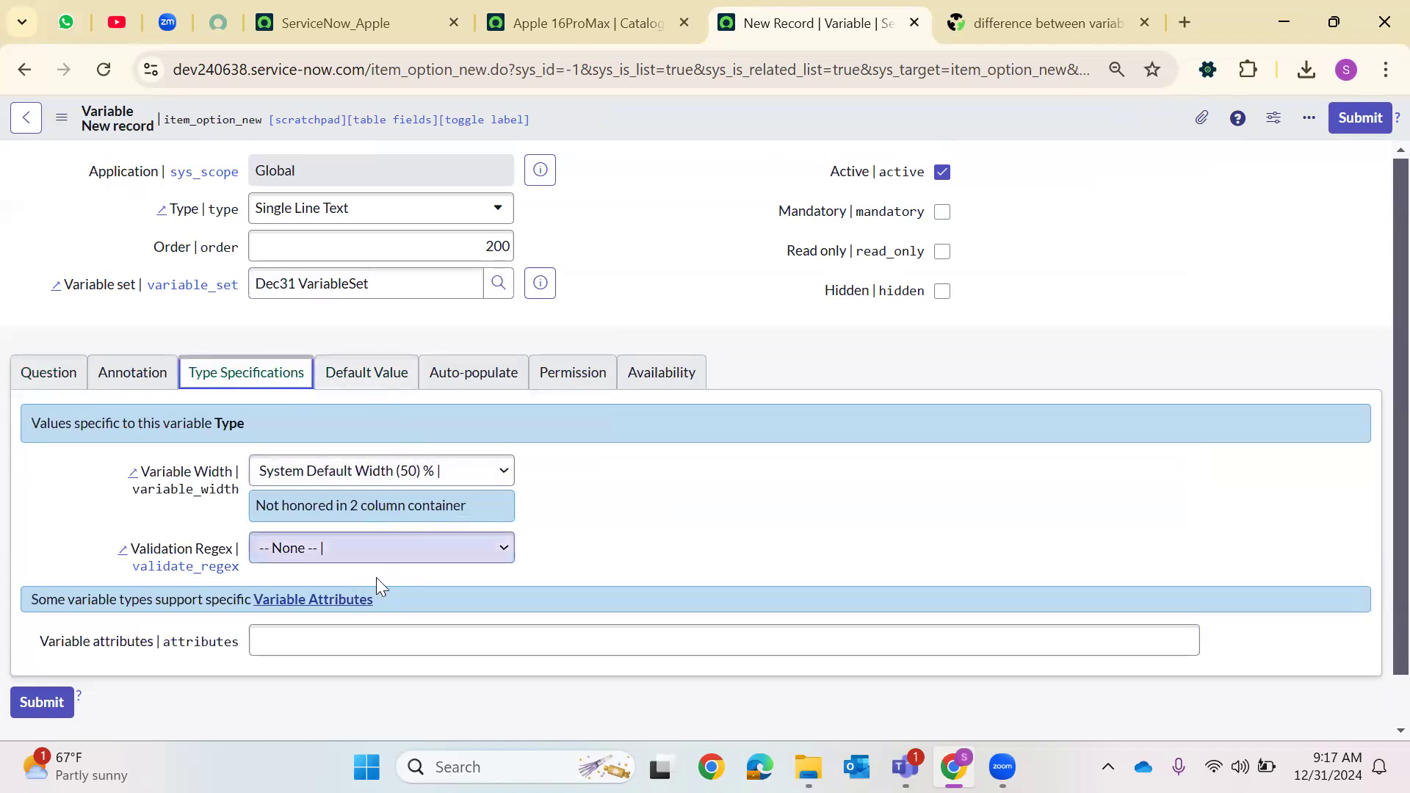
{"action": "left_click", "coordinate": [1355, 120]}
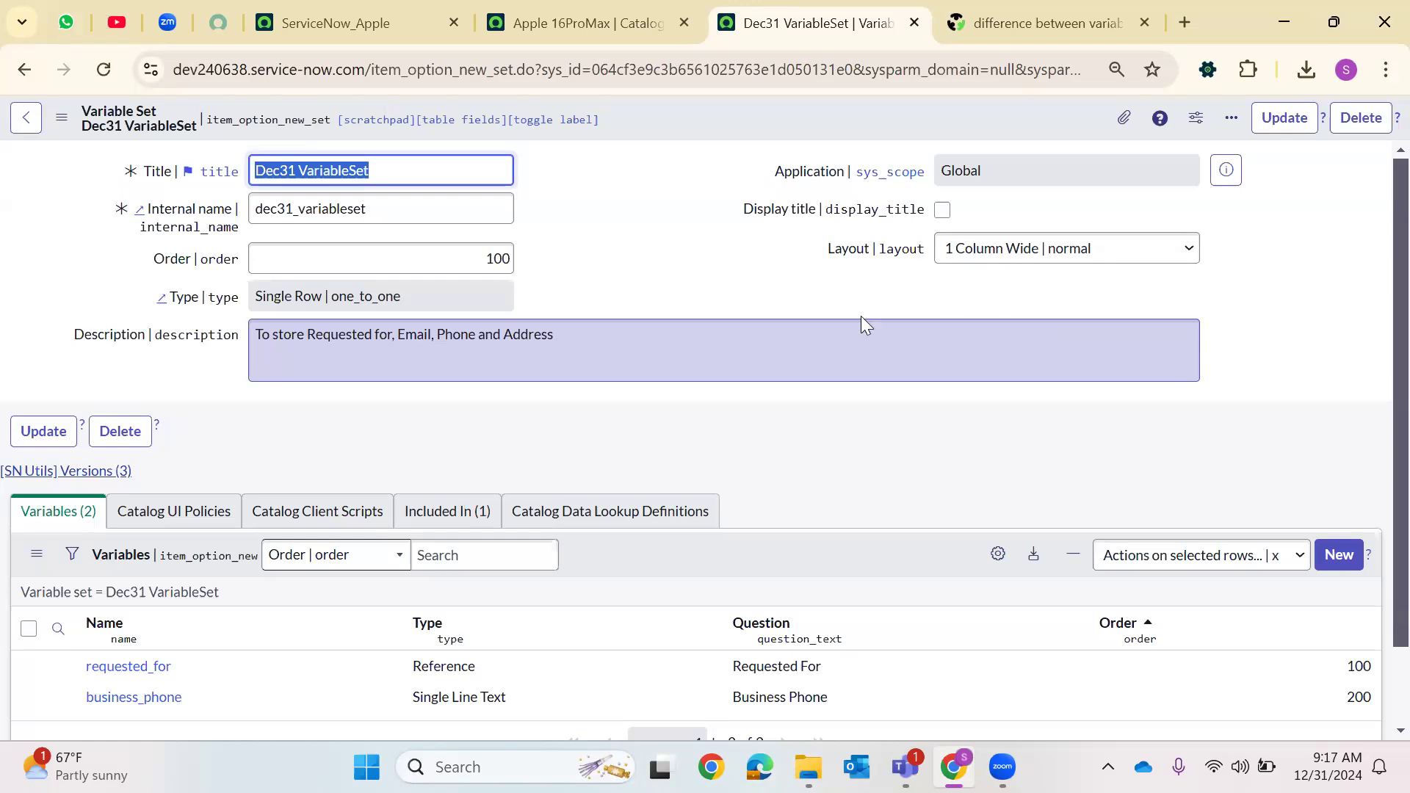
Create another variable in the variable set with order 300
{"action": "scroll", "coordinate": [755, 475], "scroll_direction": "down", "scroll_amount": 2}
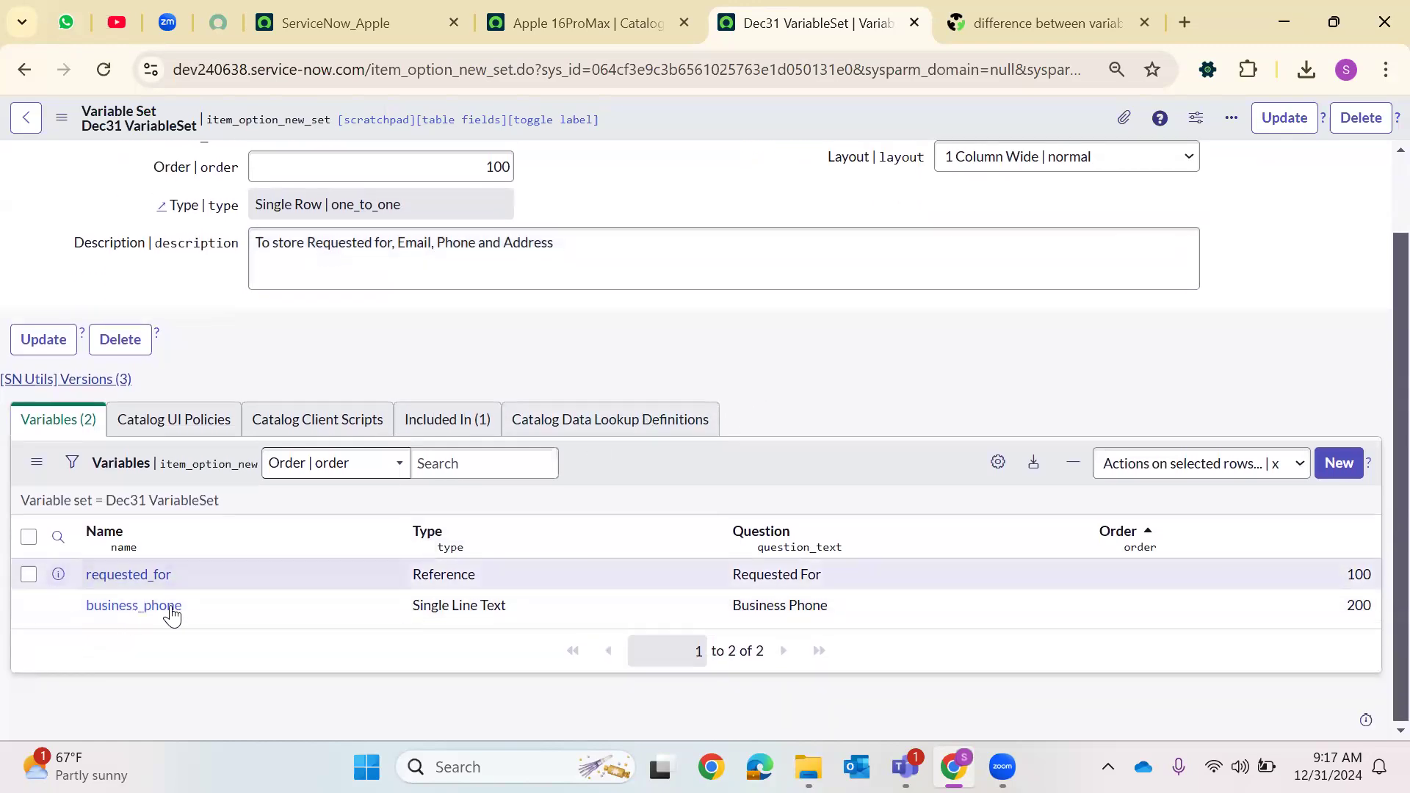
{"action": "left_click", "coordinate": [1338, 464]}
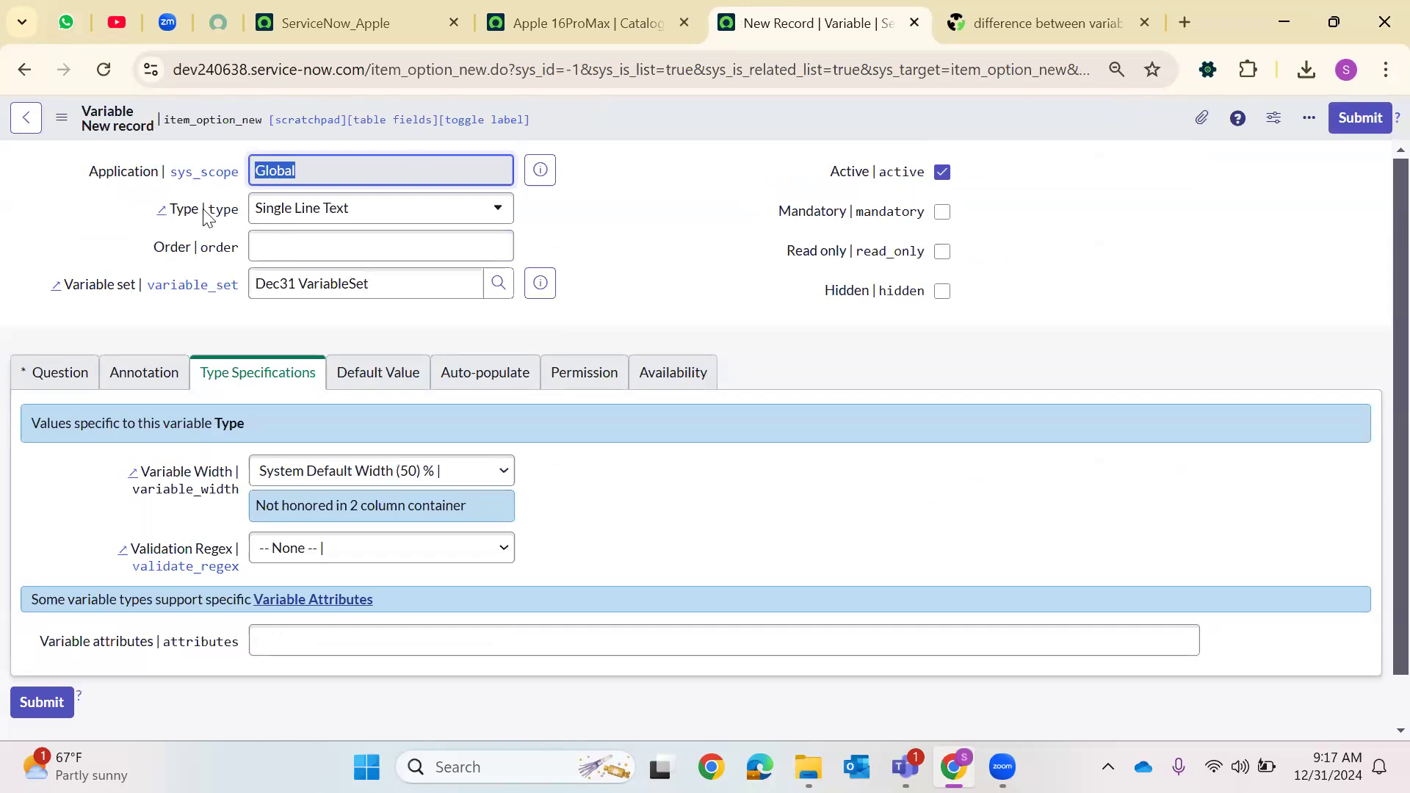
{"action": "left_click", "coordinate": [337, 238]}
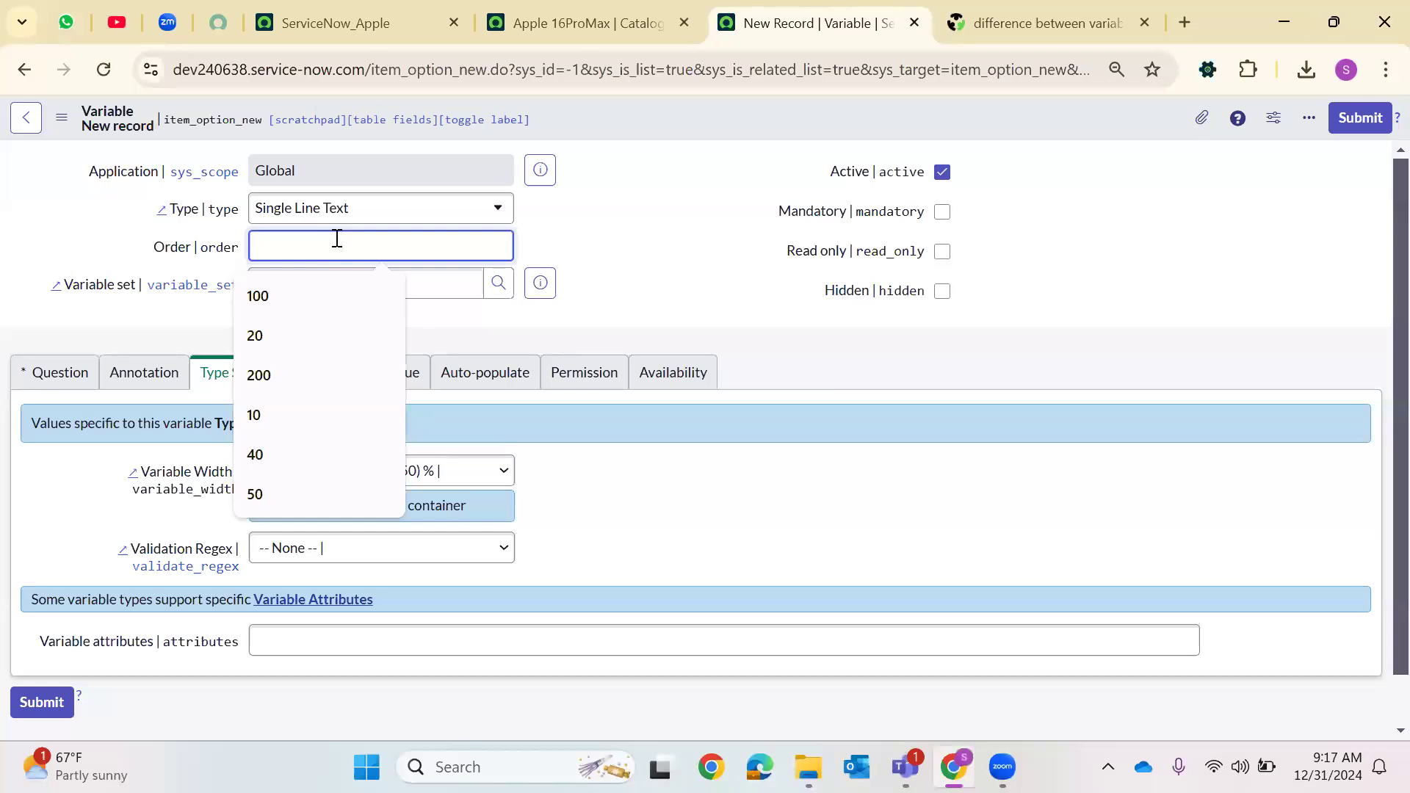
{"action": "type", "text": "300"}
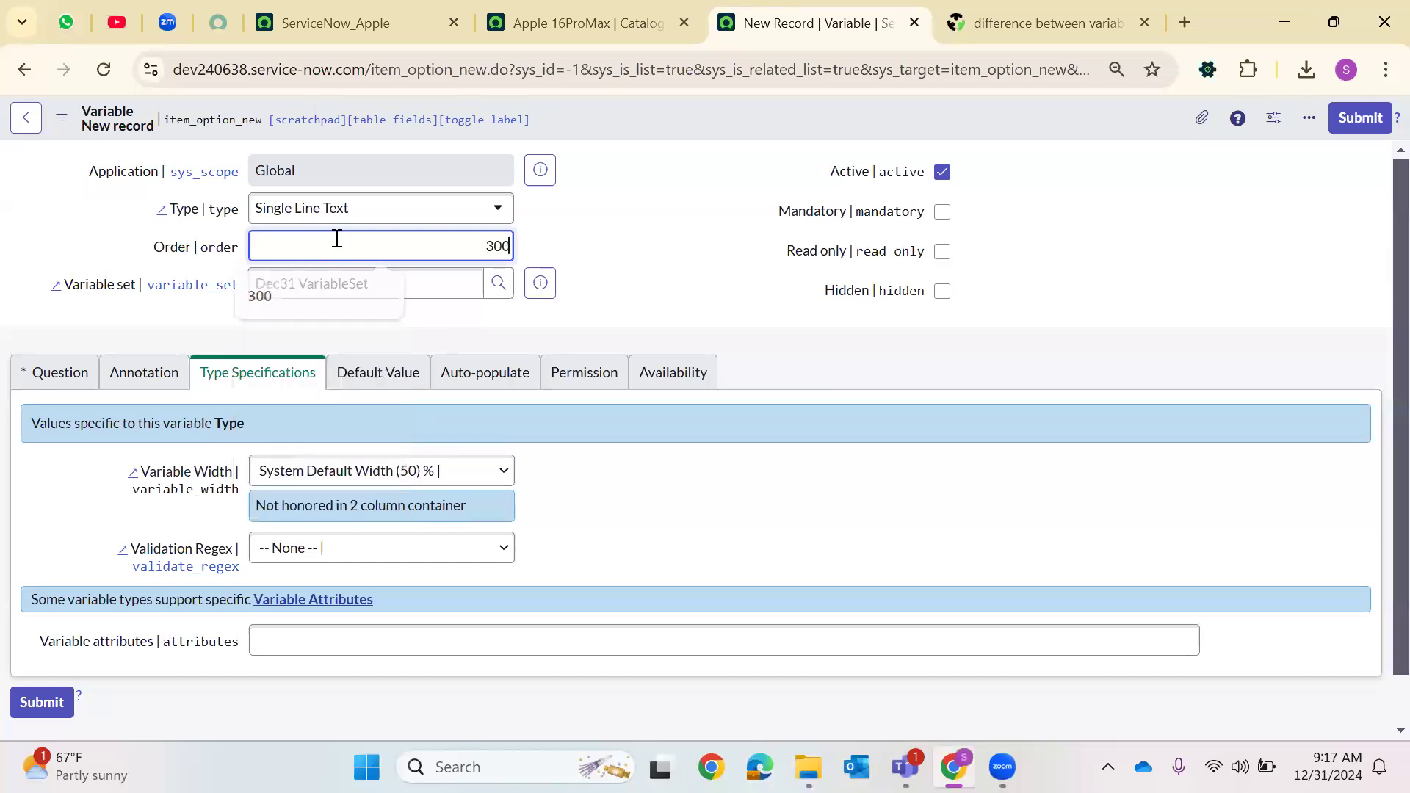
Set the variable's question to Mail Address with name mail_address
{"action": "left_click", "coordinate": [33, 389]}
{"action": "left_click", "coordinate": [296, 479]}
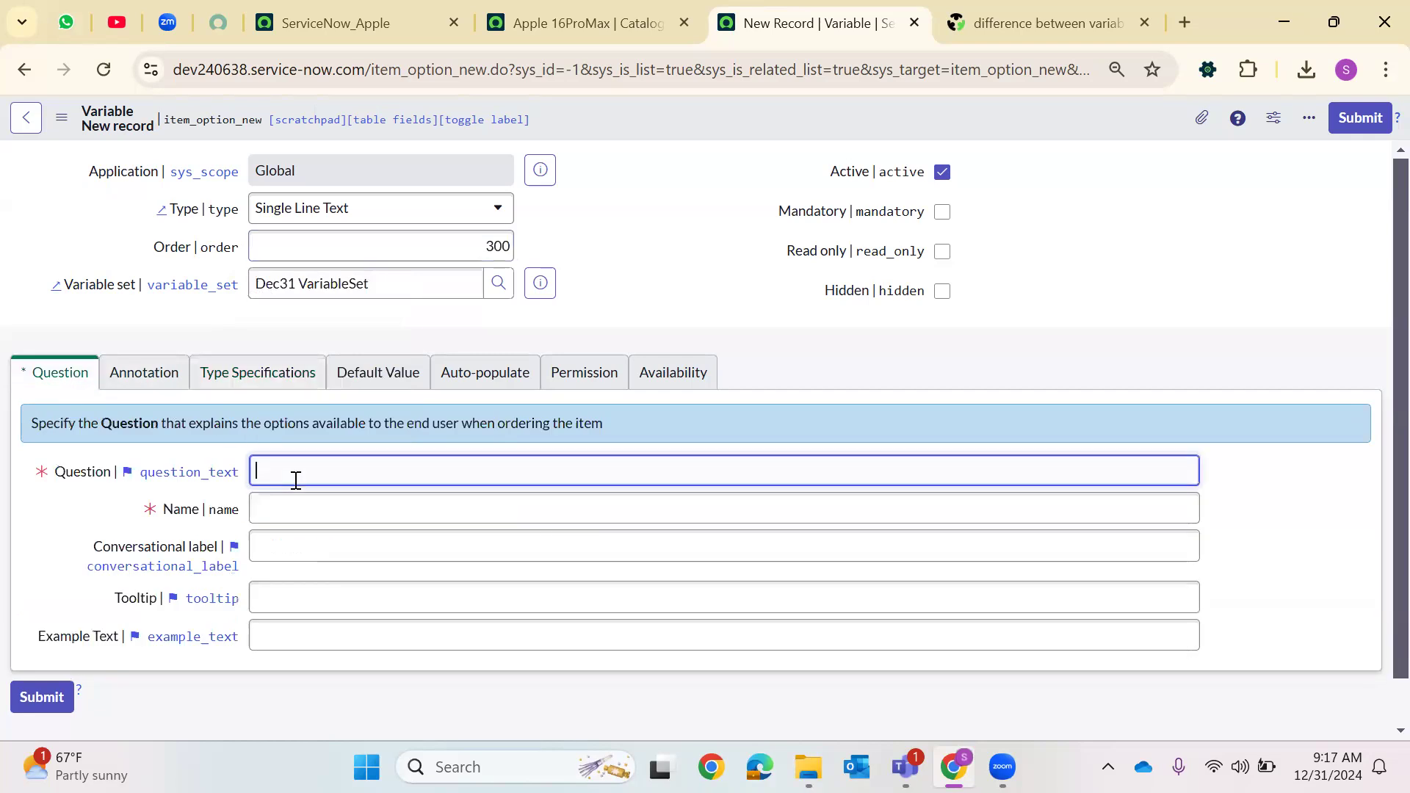
{"action": "type", "text": "Mai"}
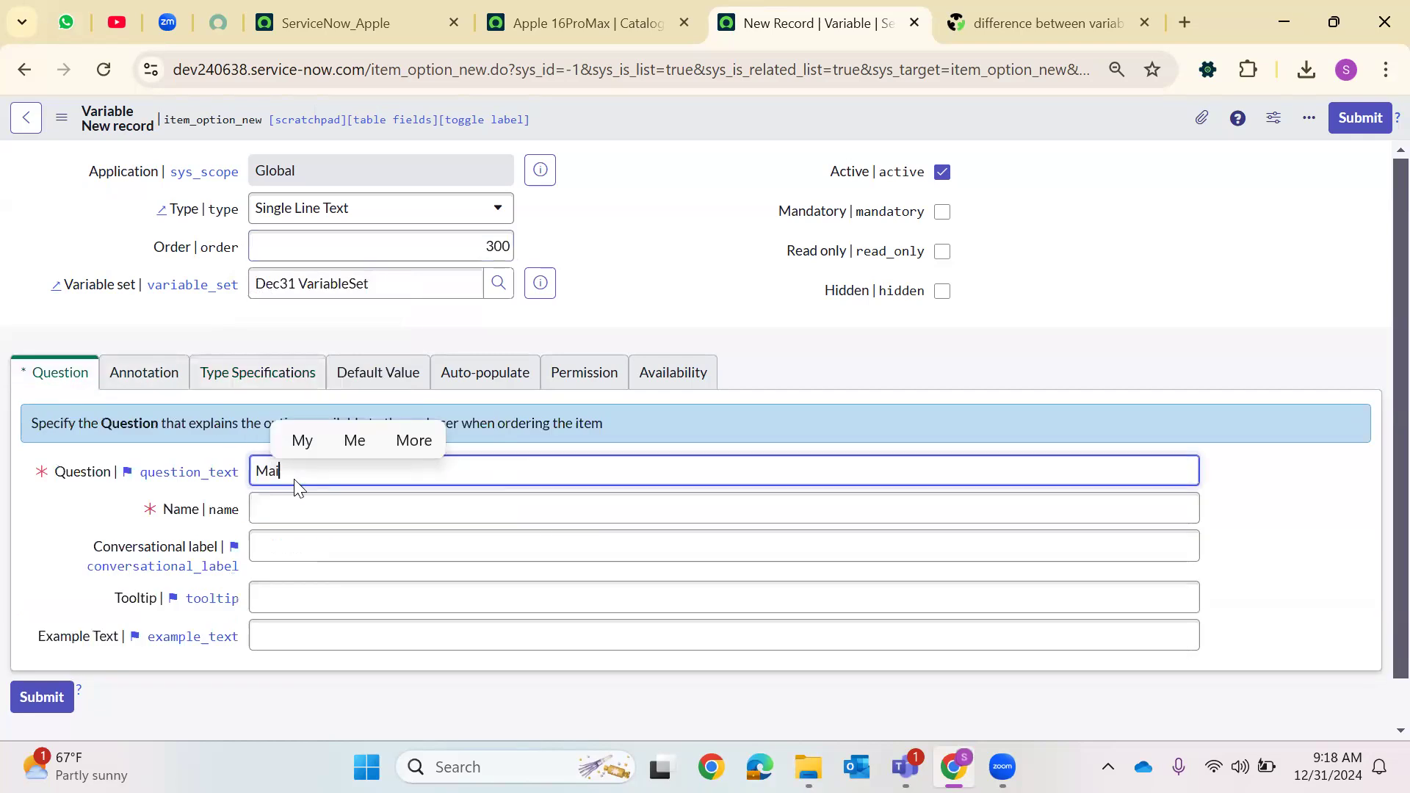
{"action": "type", "text": "l Address"}
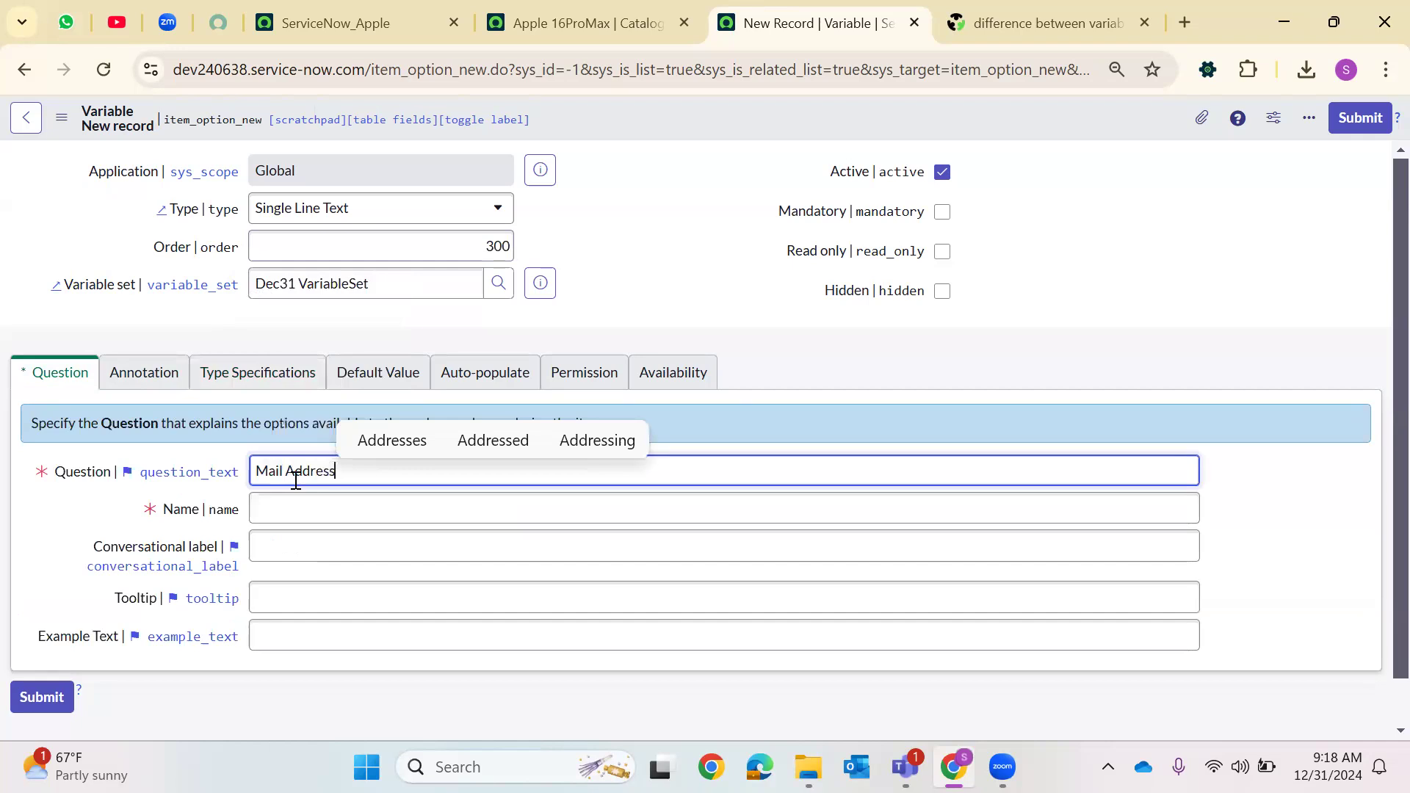
{"action": "left_click", "coordinate": [311, 497]}
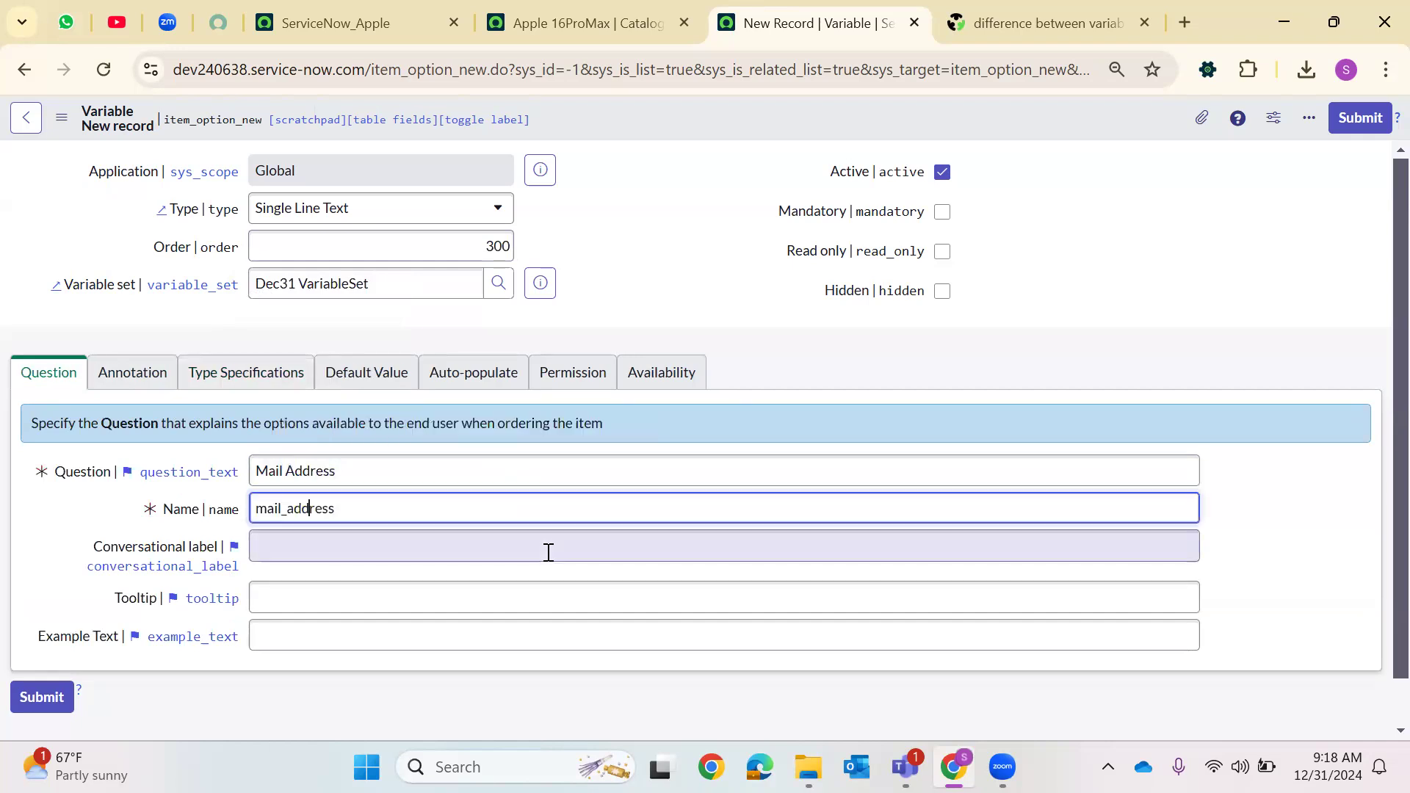
Enter a sample e-mail address as the example text and submit the Mail Address variable
{"action": "left_click", "coordinate": [434, 635]}
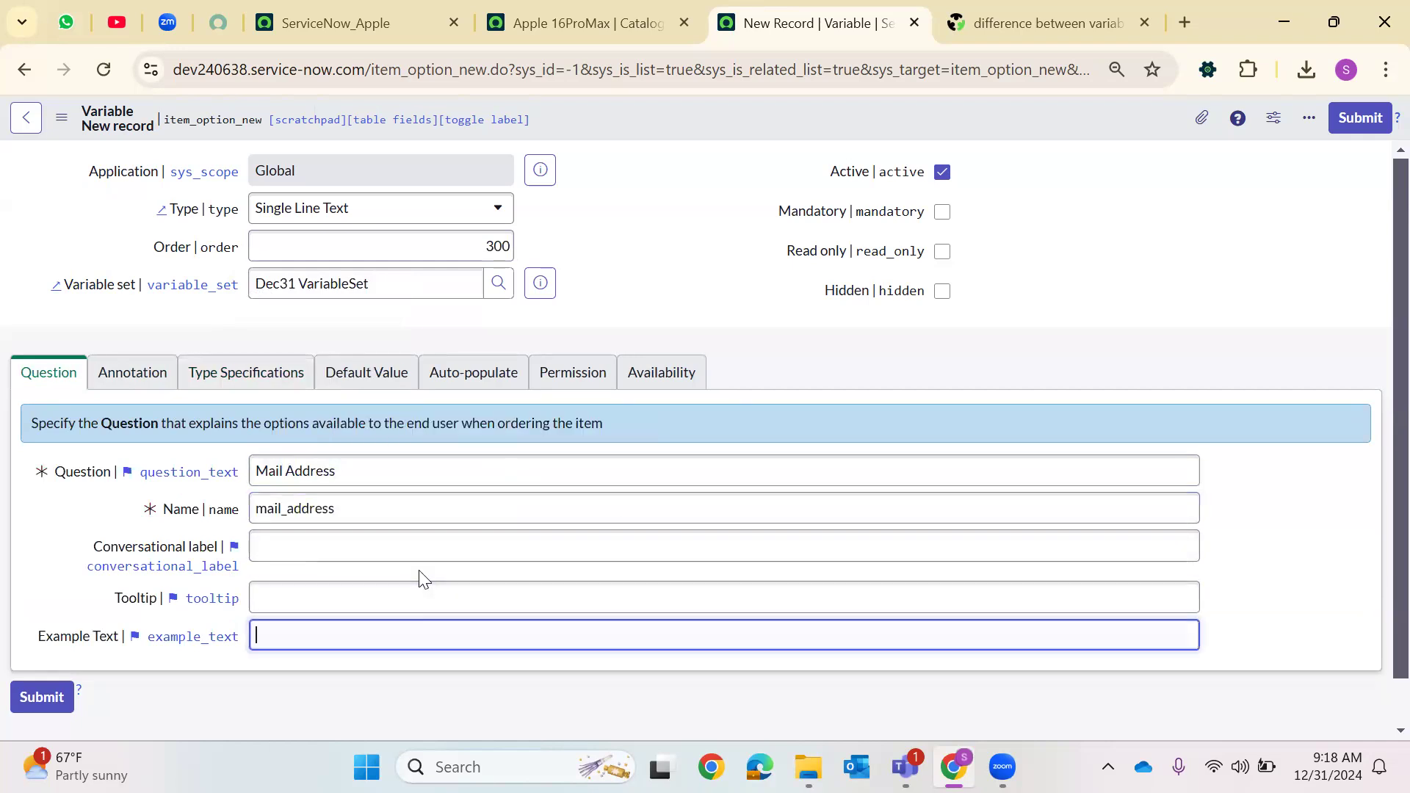
{"action": "type", "text": "example@admin.com"}
{"action": "left_click", "coordinate": [1357, 119]}
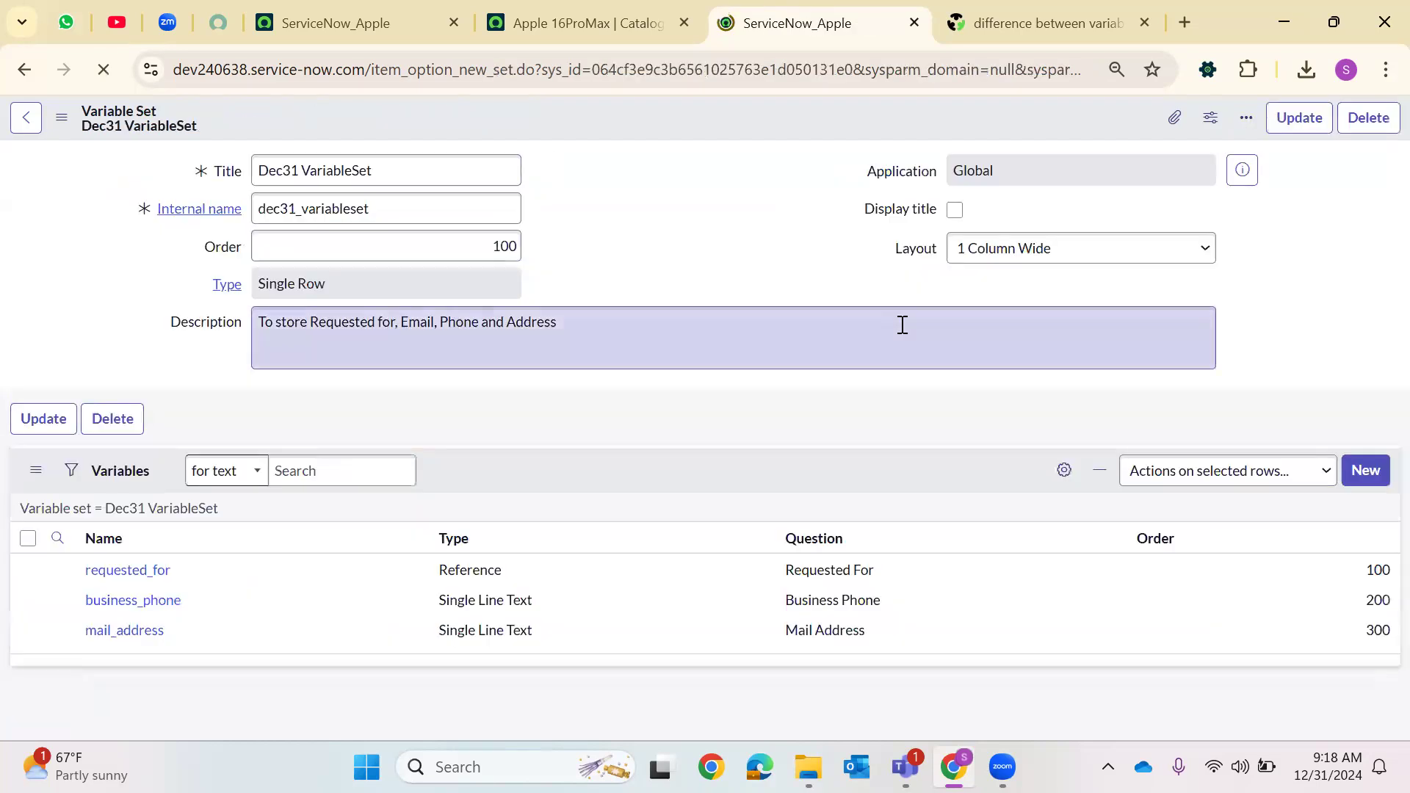
Create another variable in the variable set of type Multi Line Text with order 400
{"action": "scroll", "coordinate": [1316, 445], "scroll_direction": "down", "scroll_amount": 2}
{"action": "left_click", "coordinate": [1343, 434]}
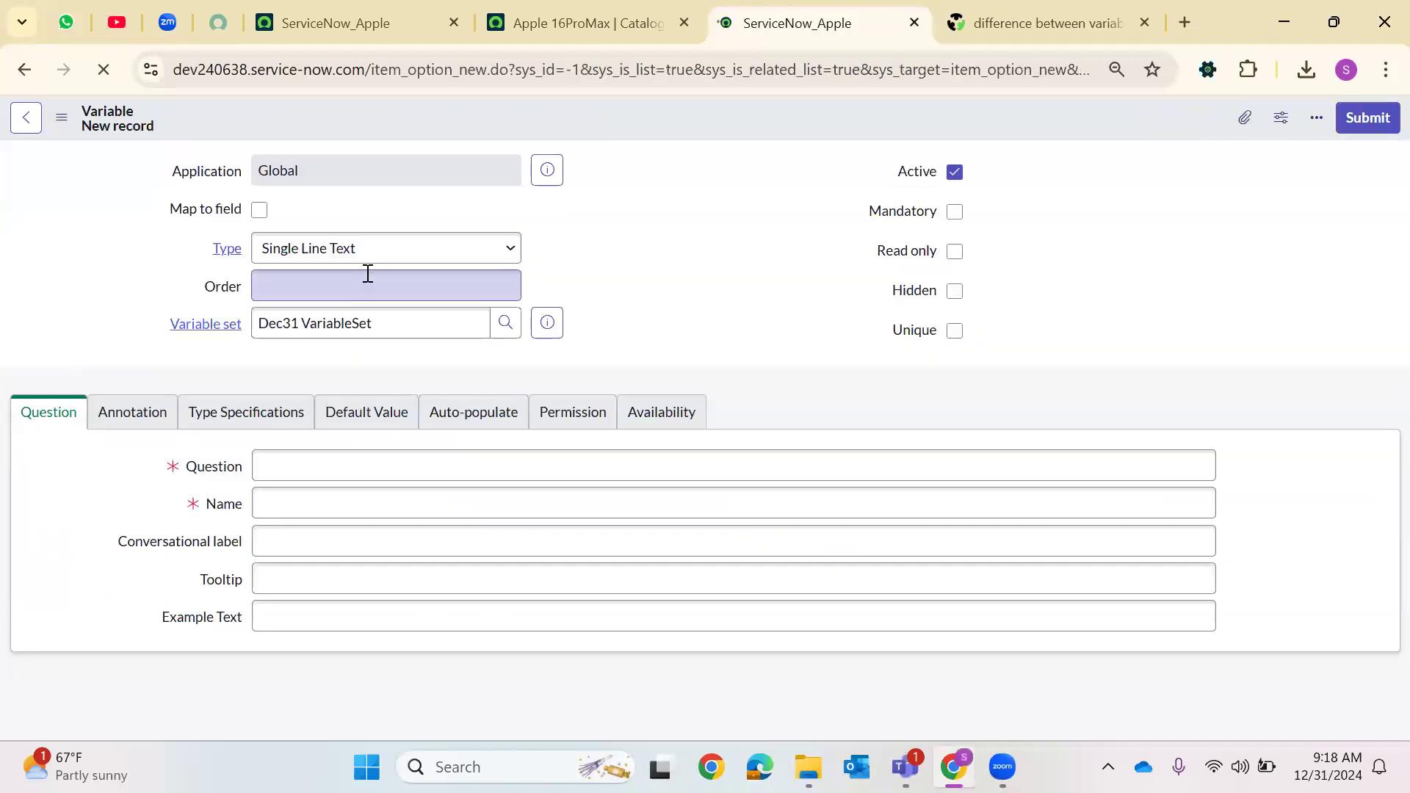
{"action": "left_click", "coordinate": [370, 263]}
{"action": "type", "text": "mu"}
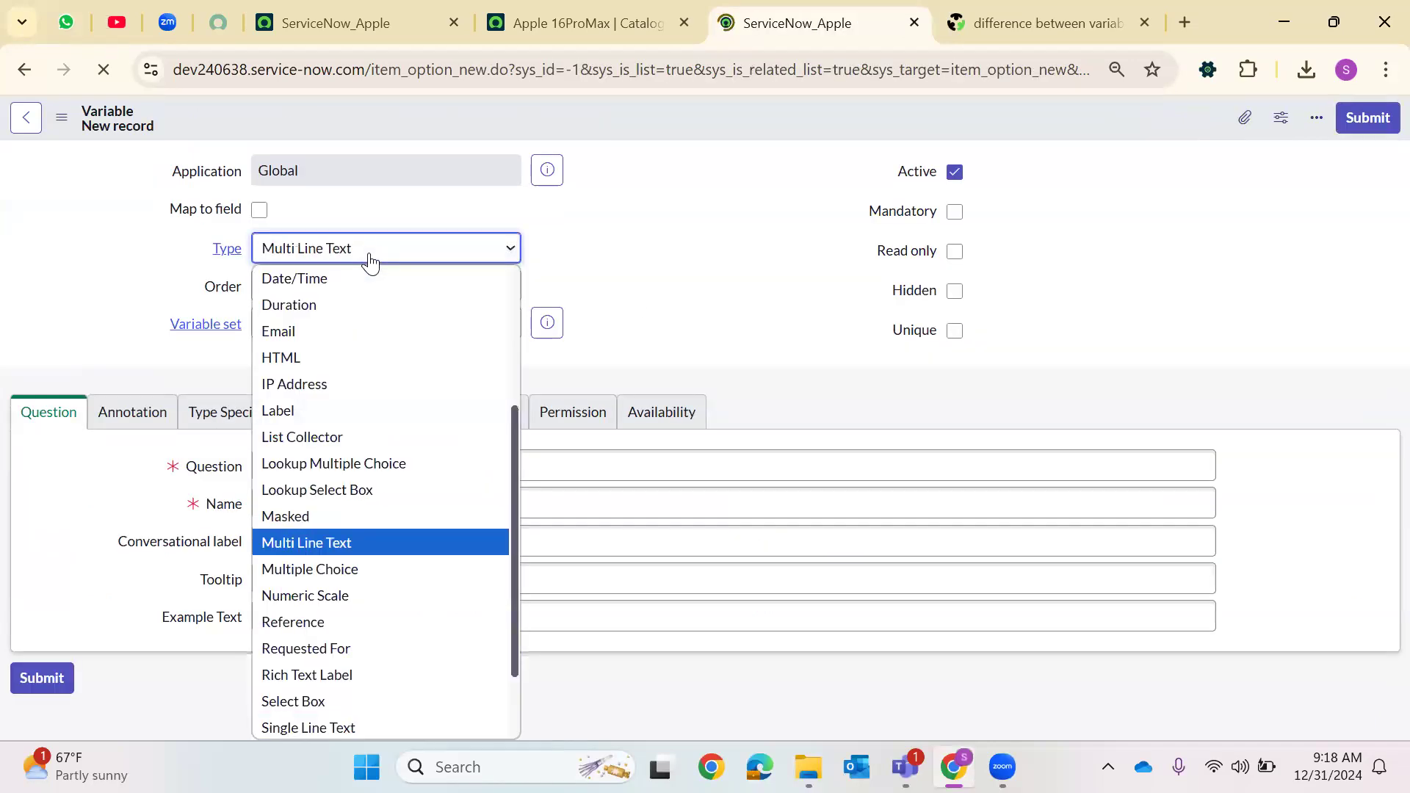
{"action": "key", "text": "Return"}
{"action": "left_click", "coordinate": [371, 252]}
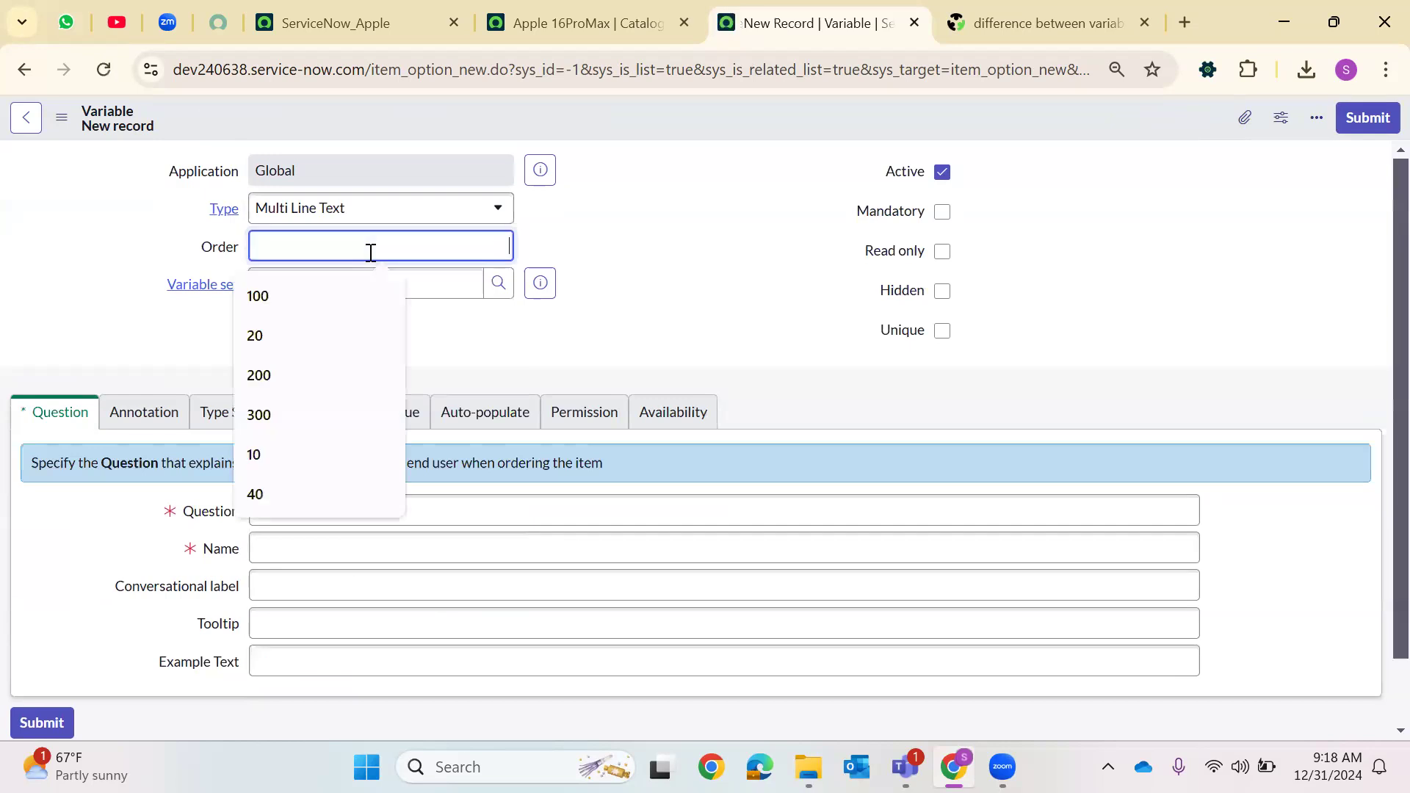
{"action": "type", "text": "400"}
Set the variable's question to Address with name address
{"action": "left_click", "coordinate": [301, 475]}
{"action": "type", "text": "Address"}
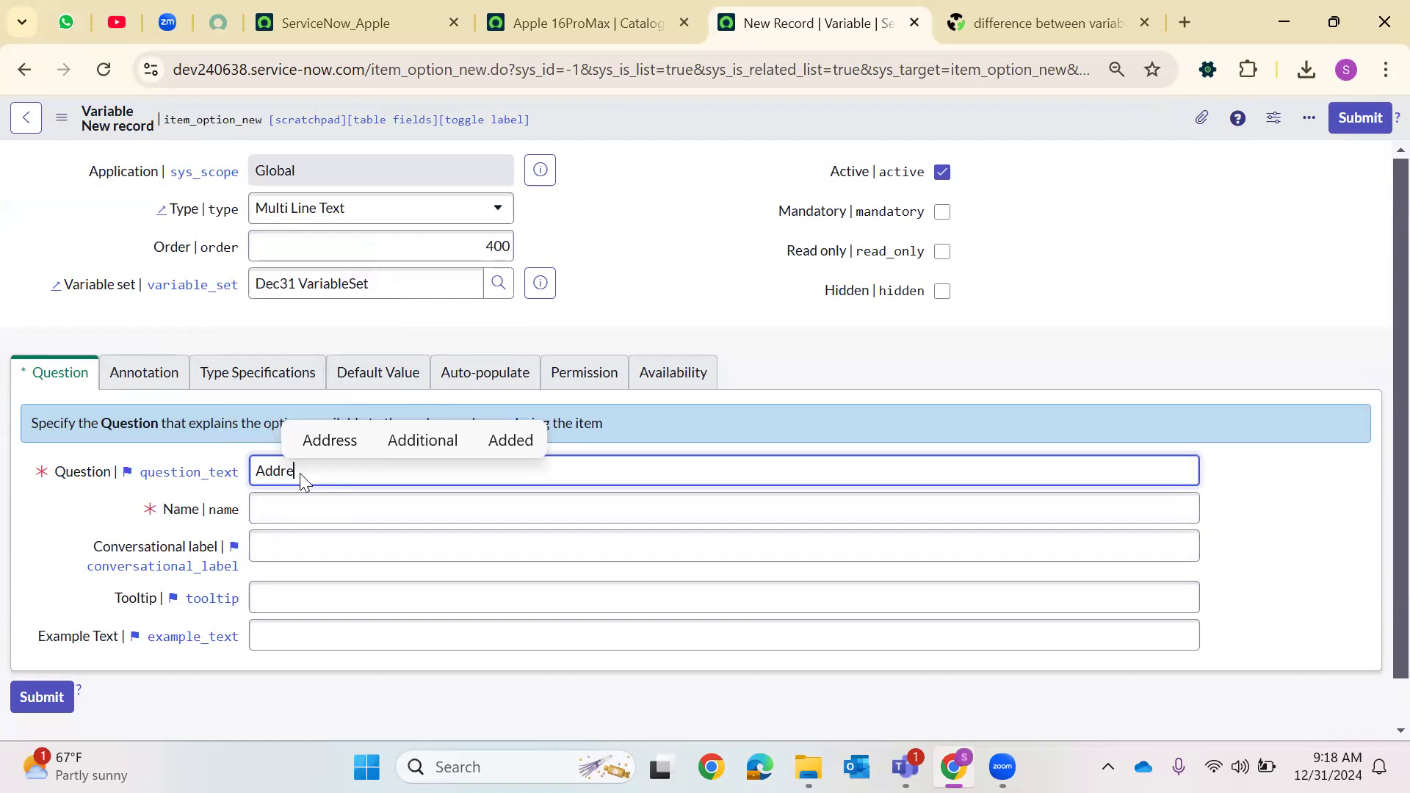
{"action": "left_click", "coordinate": [336, 504]}
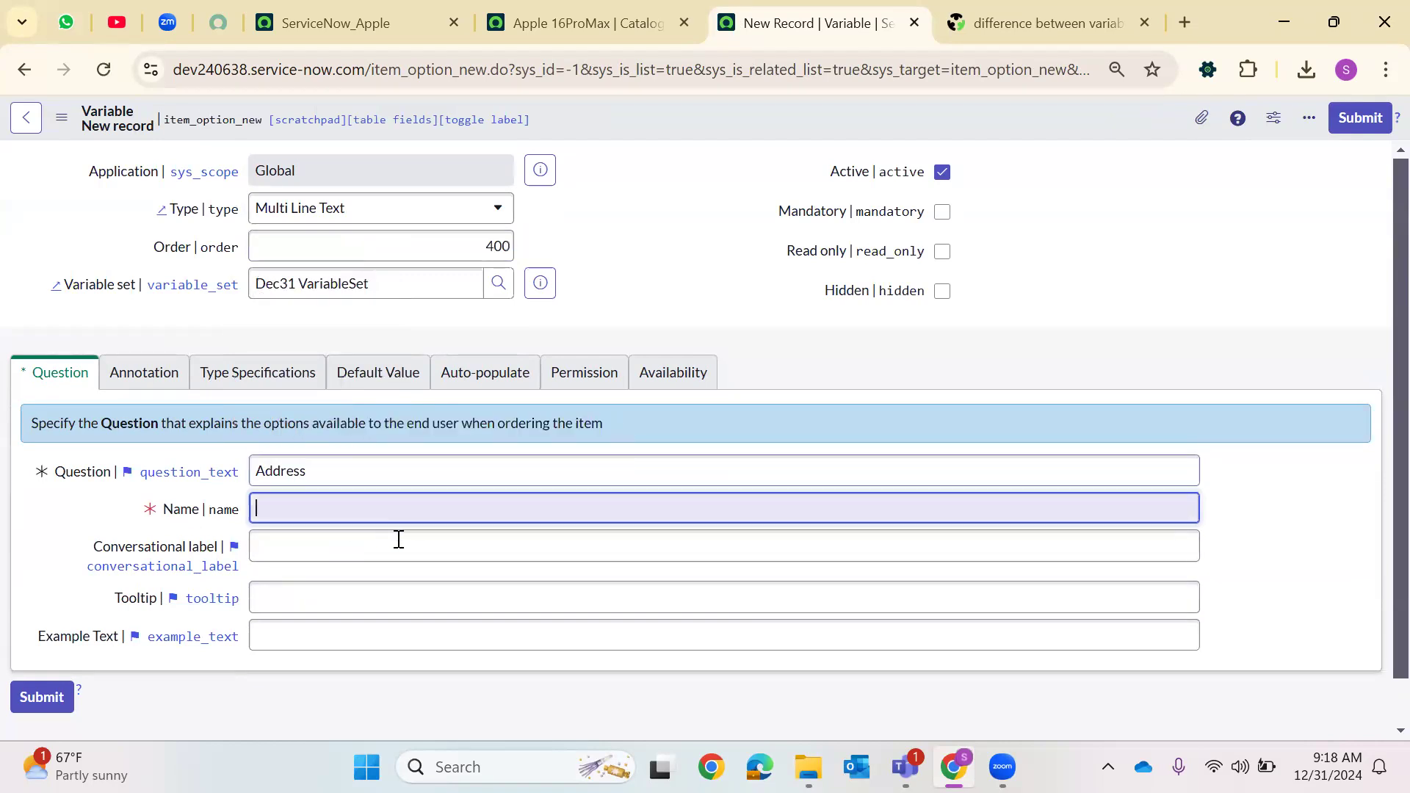
Set the default value to "Hyderabad,Telanagana, India," and submit the Address variable
{"action": "left_click", "coordinate": [366, 376]}
{"action": "left_click", "coordinate": [368, 478]}
{"action": "type", "text": "Hyd"}
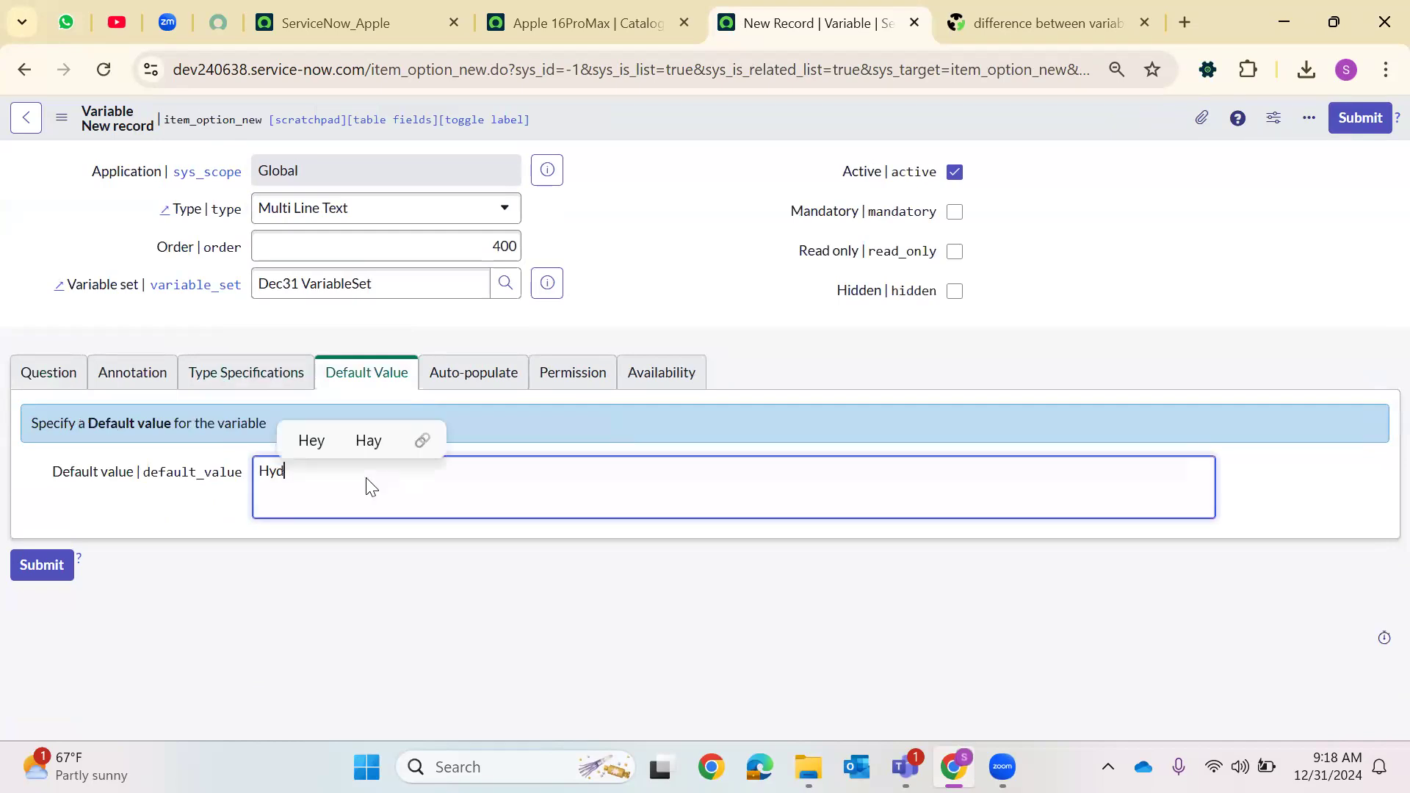
{"action": "type", "text": "erabad,"}
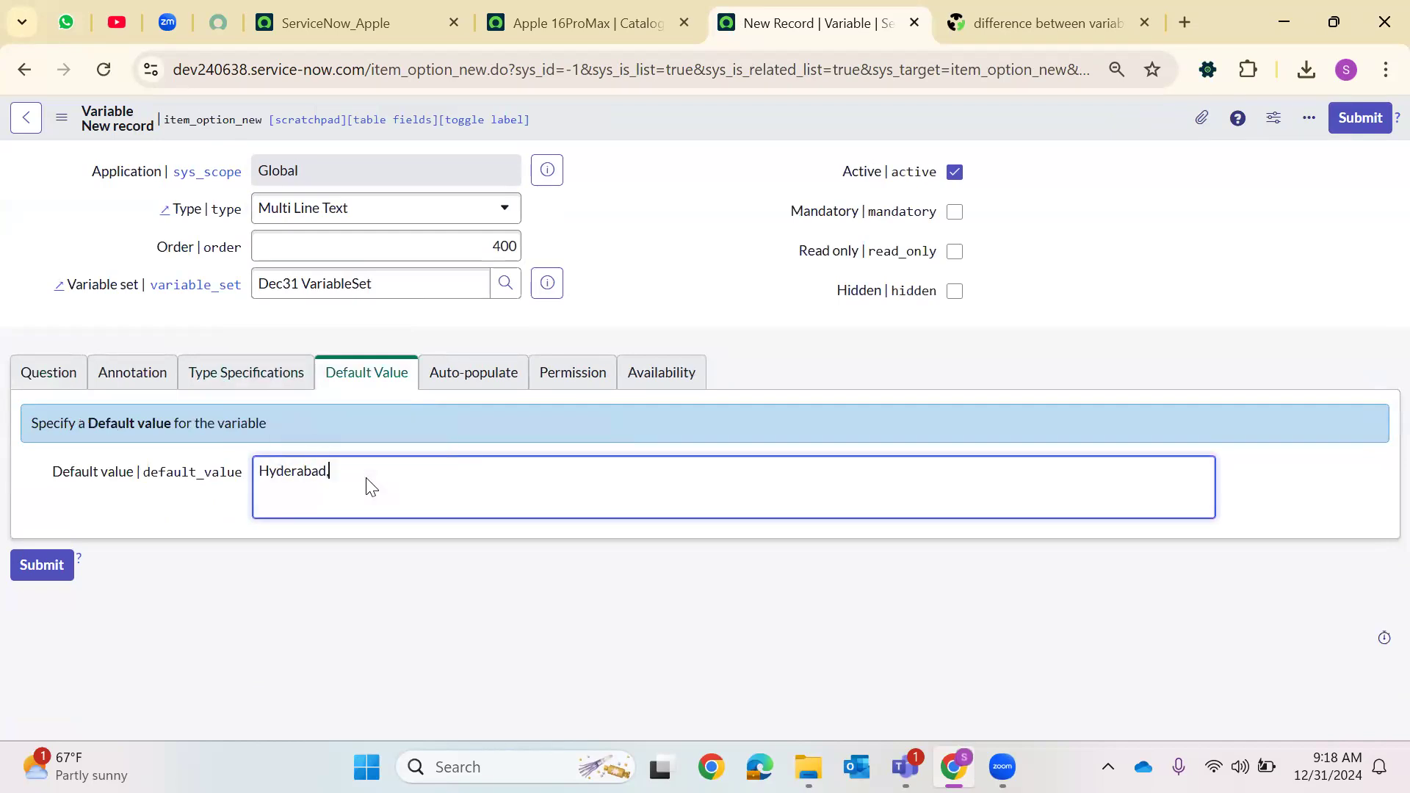
{"action": "type", "text": "telanagana,"}
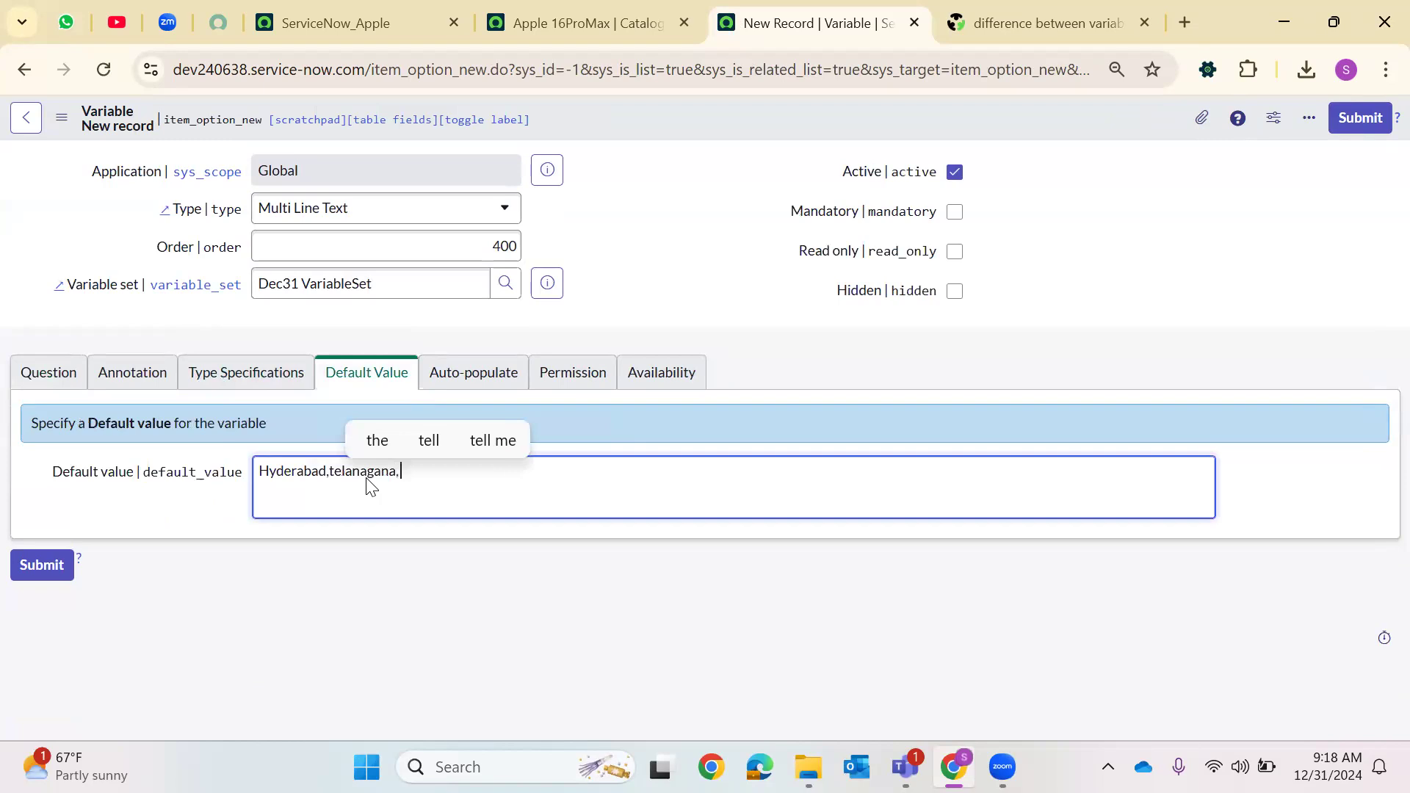
{"action": "left_click", "coordinate": [336, 481]}
{"action": "key", "text": "BackSpace"}
{"action": "type", "text": "T"}
{"action": "type", "text": " India,"}
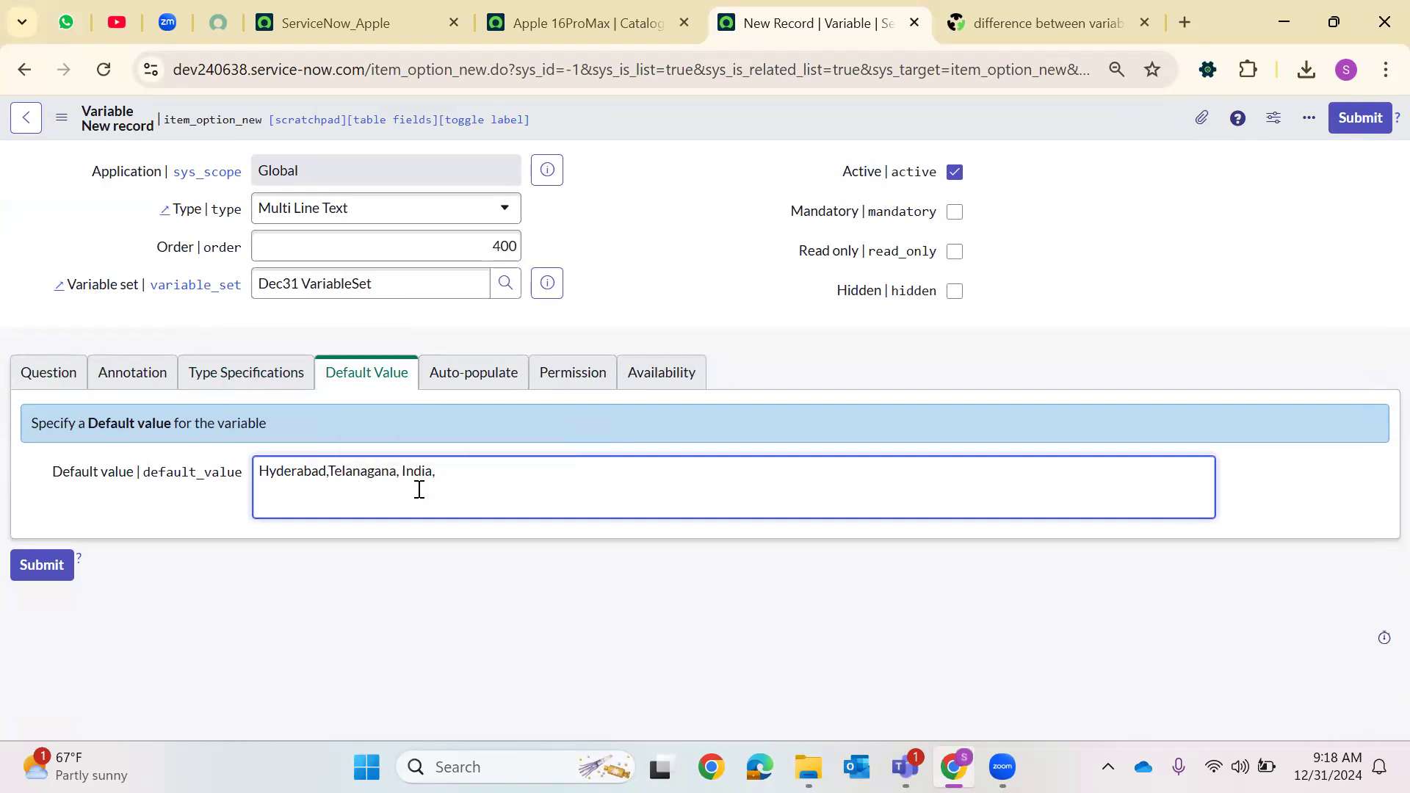
{"action": "left_click", "coordinate": [50, 381]}
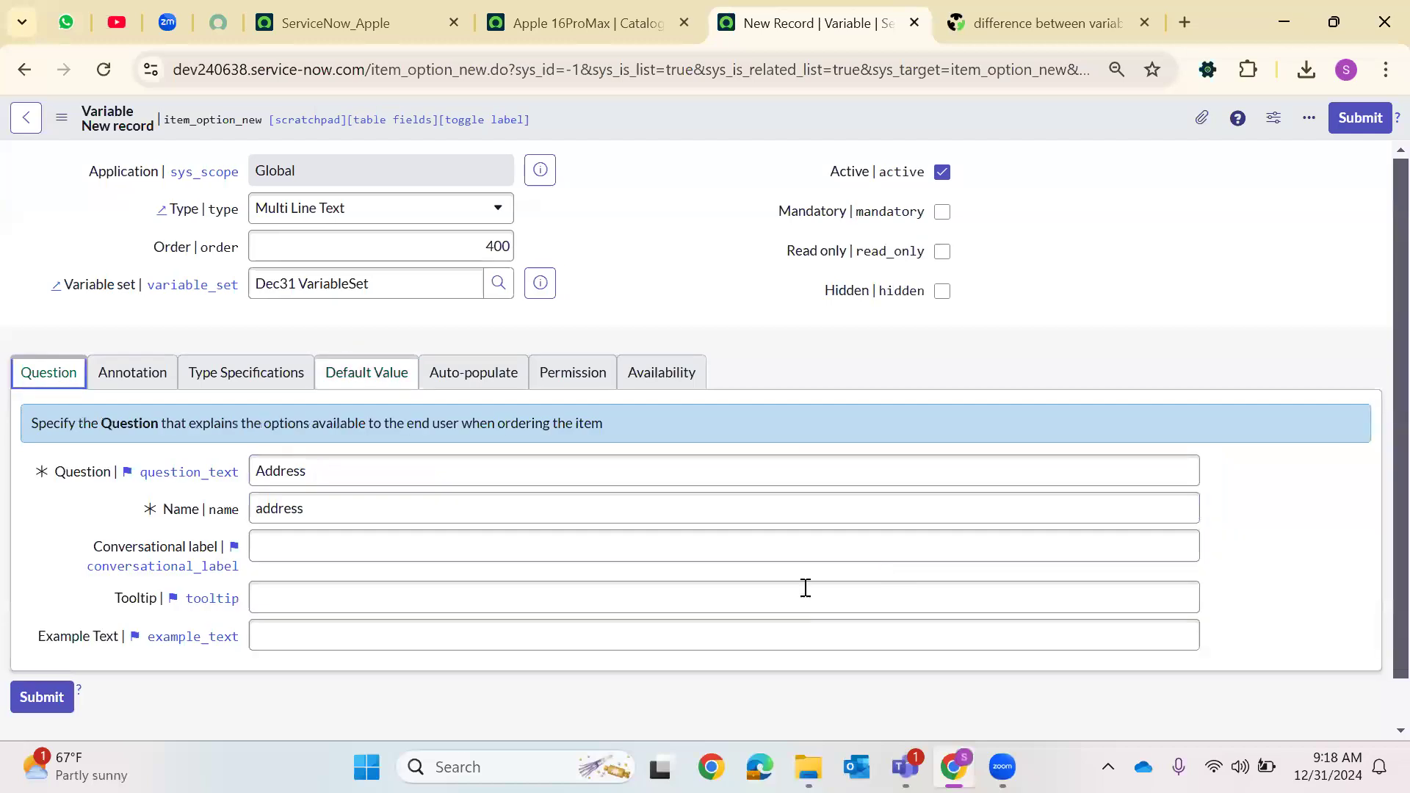
{"action": "left_click", "coordinate": [1360, 119]}
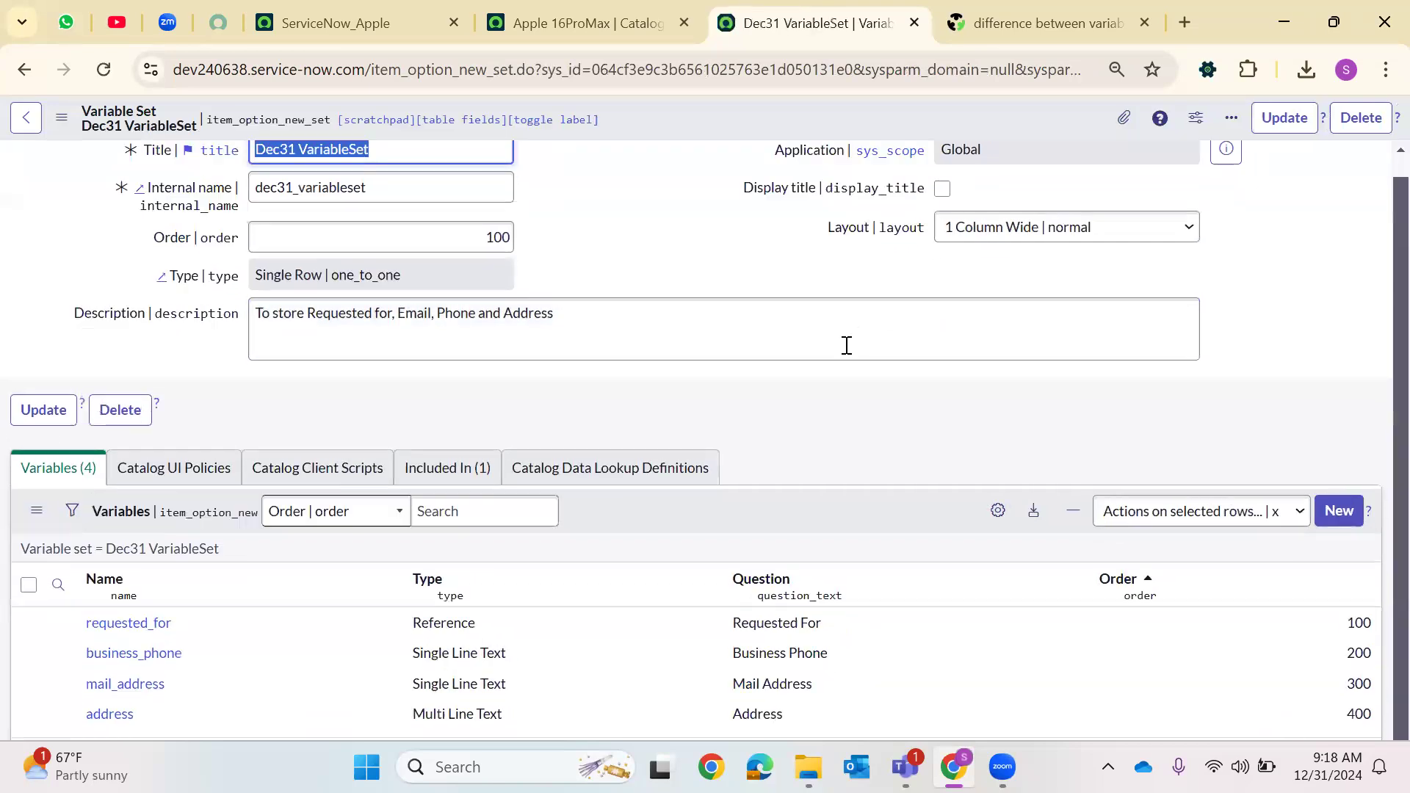
Start a new Catalog UI Policy from the variable set's Catalog UI Policies list
{"action": "scroll", "coordinate": [846, 345], "scroll_direction": "down", "scroll_amount": 2}
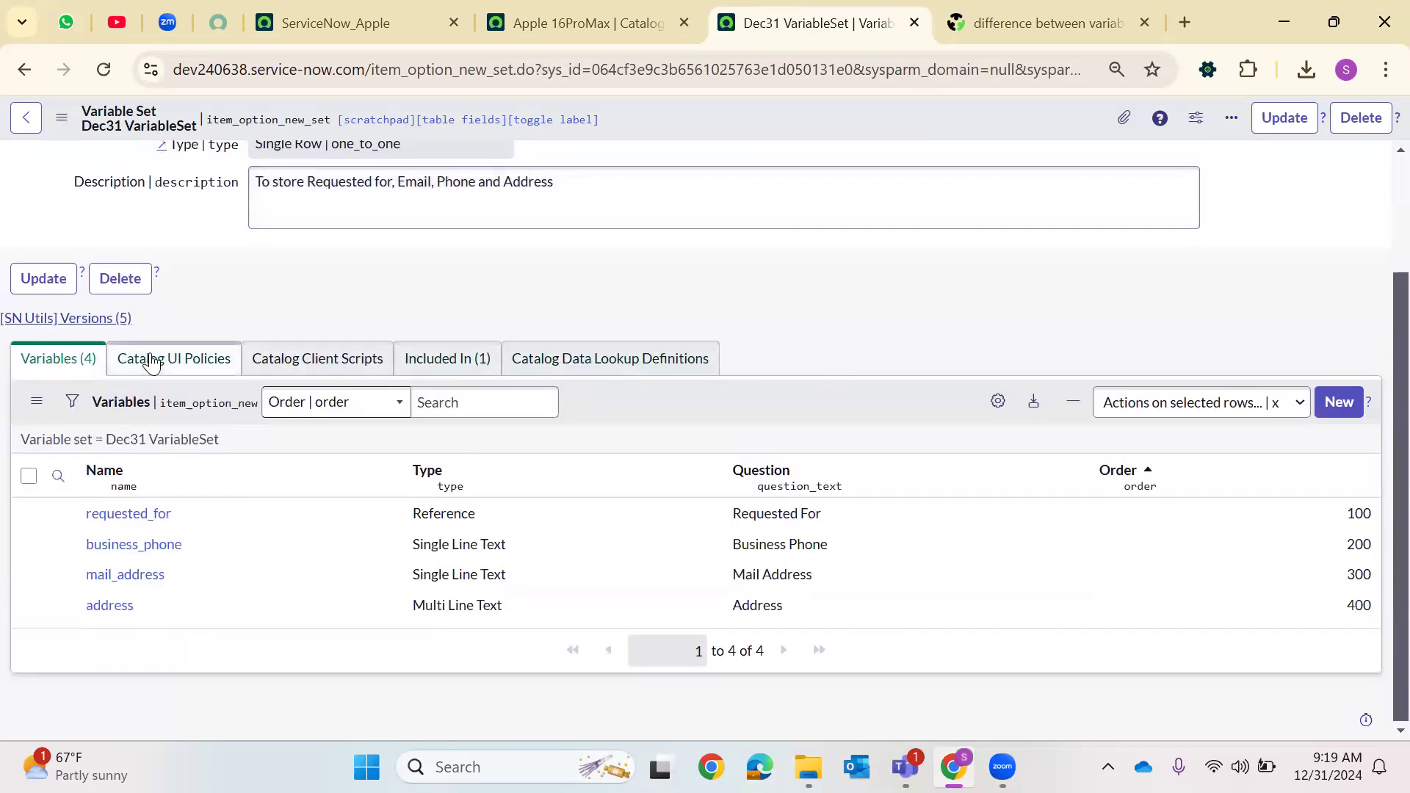
{"action": "left_click", "coordinate": [152, 361]}
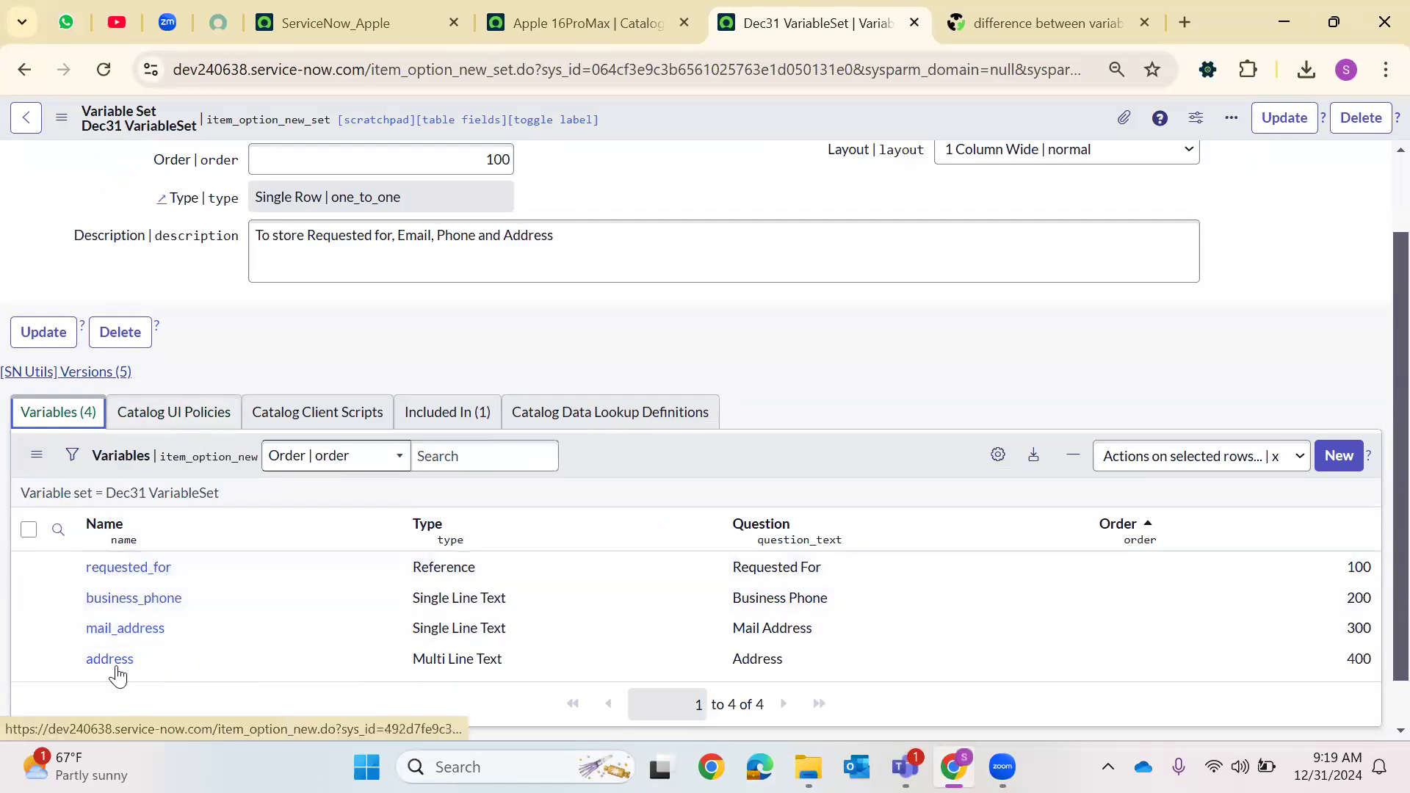
{"action": "left_click", "coordinate": [169, 427]}
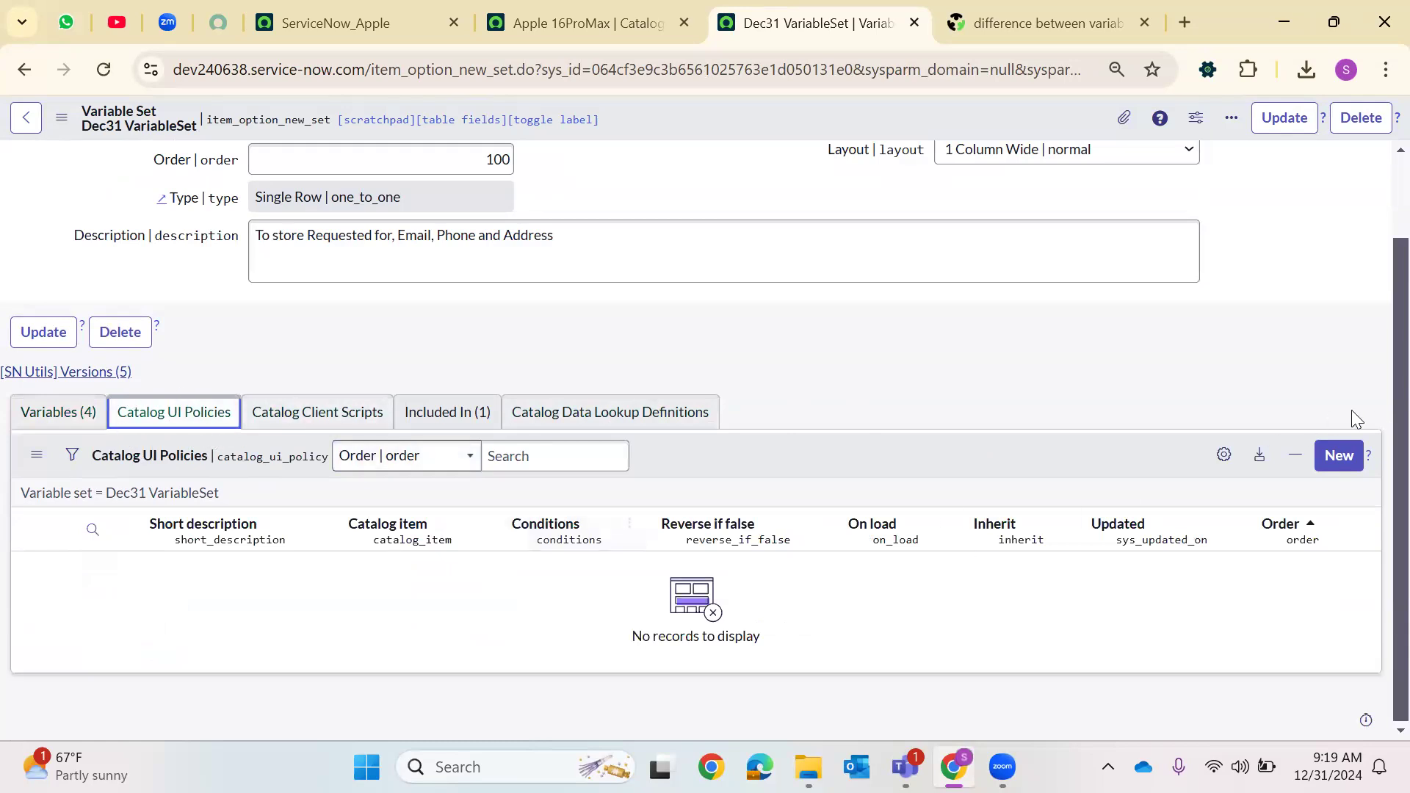
{"action": "left_click", "coordinate": [1331, 468]}
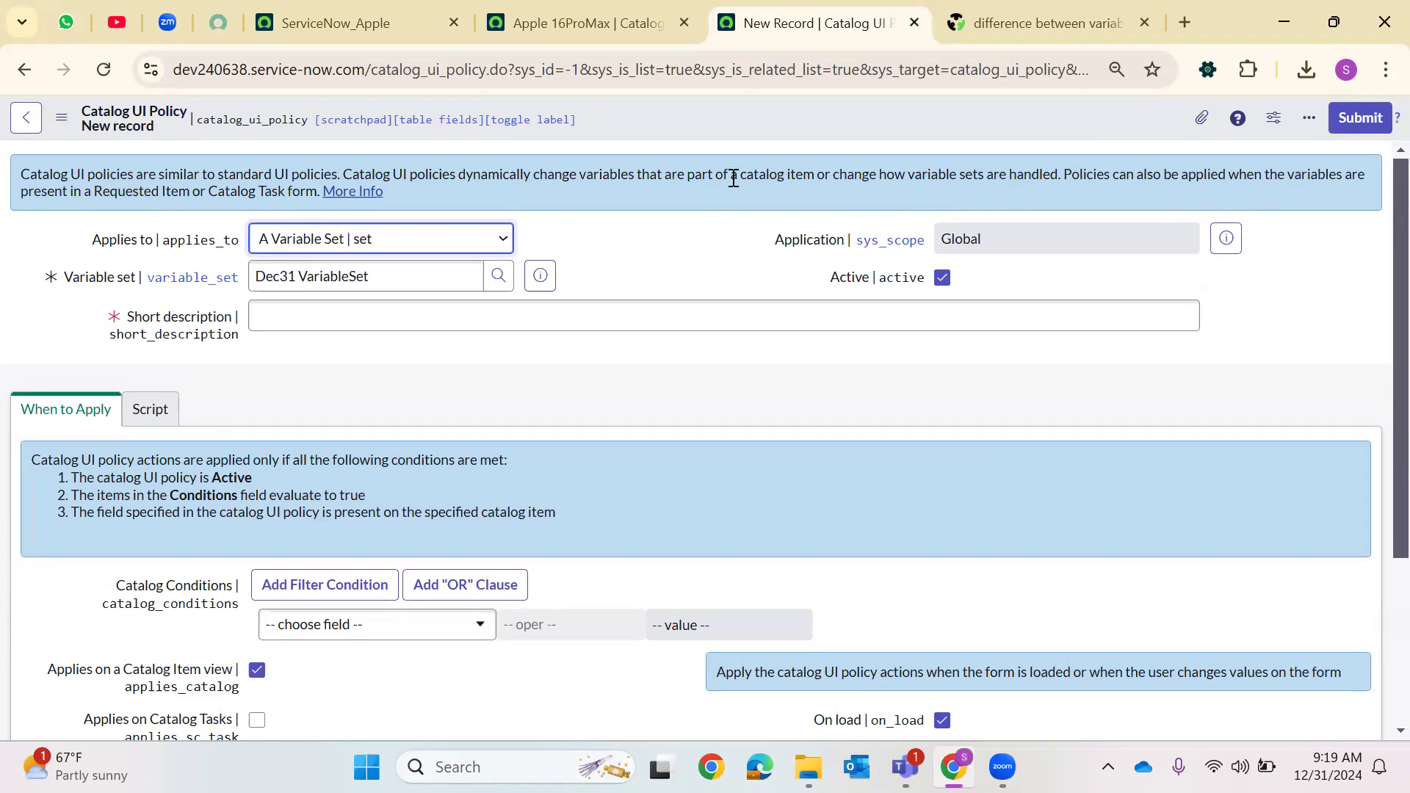
Read the policy form's introduction about requested item and catalog task forms
{"action": "left_click_drag", "start_coordinate": [116, 187], "coordinate": [298, 189]}
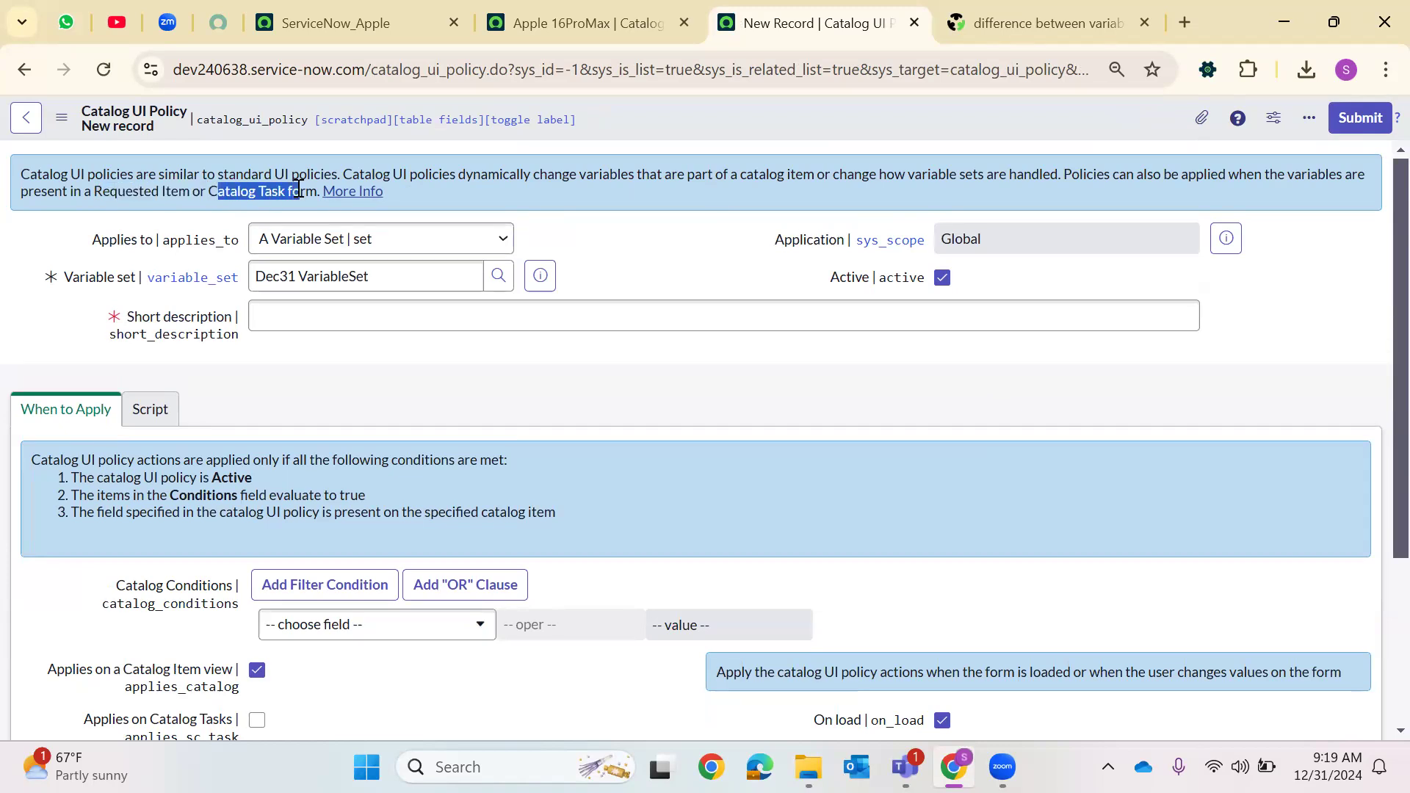
{"action": "scroll", "coordinate": [746, 236], "scroll_direction": "down", "scroll_amount": 2}
{"action": "scroll", "coordinate": [694, 136], "scroll_direction": "up", "scroll_amount": 2}
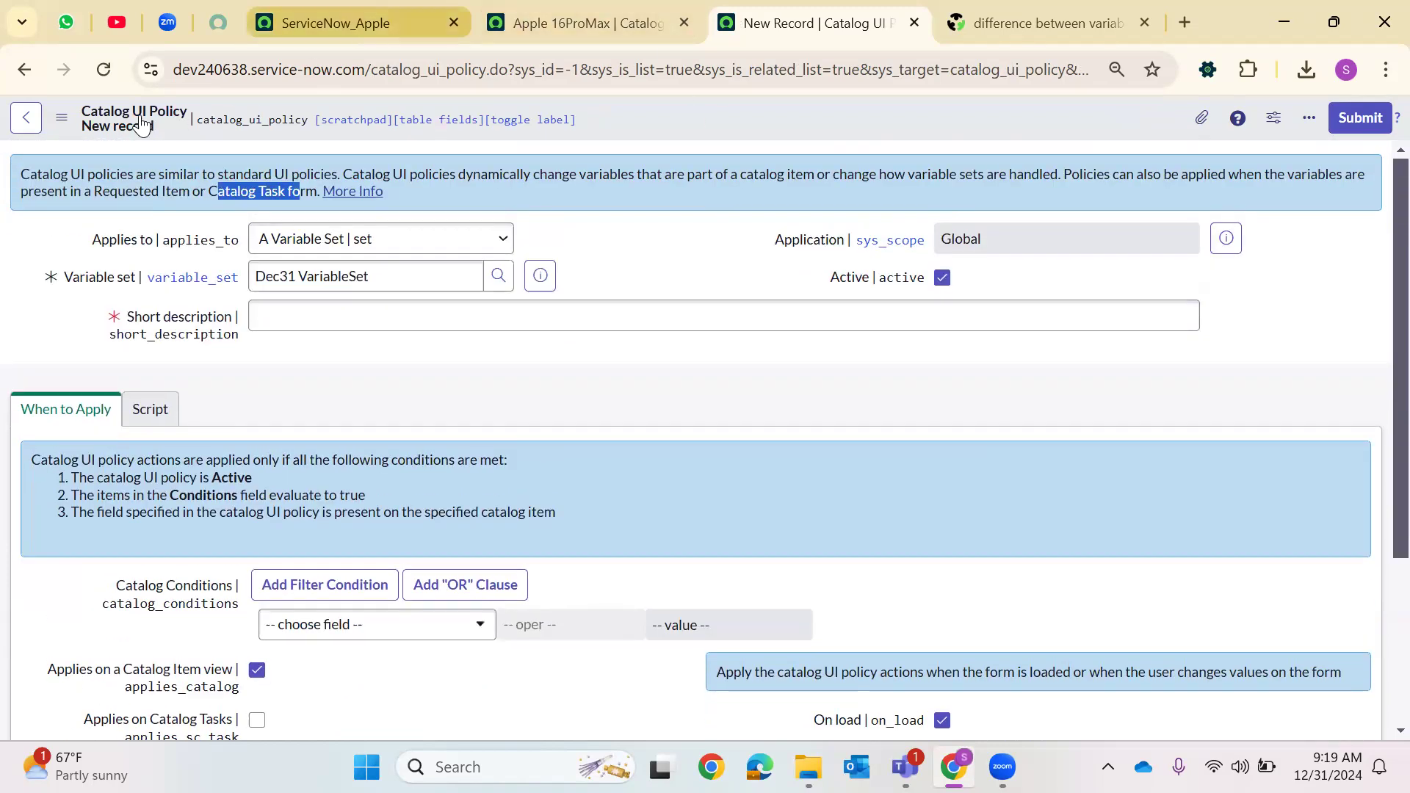
Open a requested item from the request list to examine its variables
{"action": "left_click", "coordinate": [335, 23]}
{"action": "left_click", "coordinate": [98, 121]}
{"action": "type", "text": "sc"}
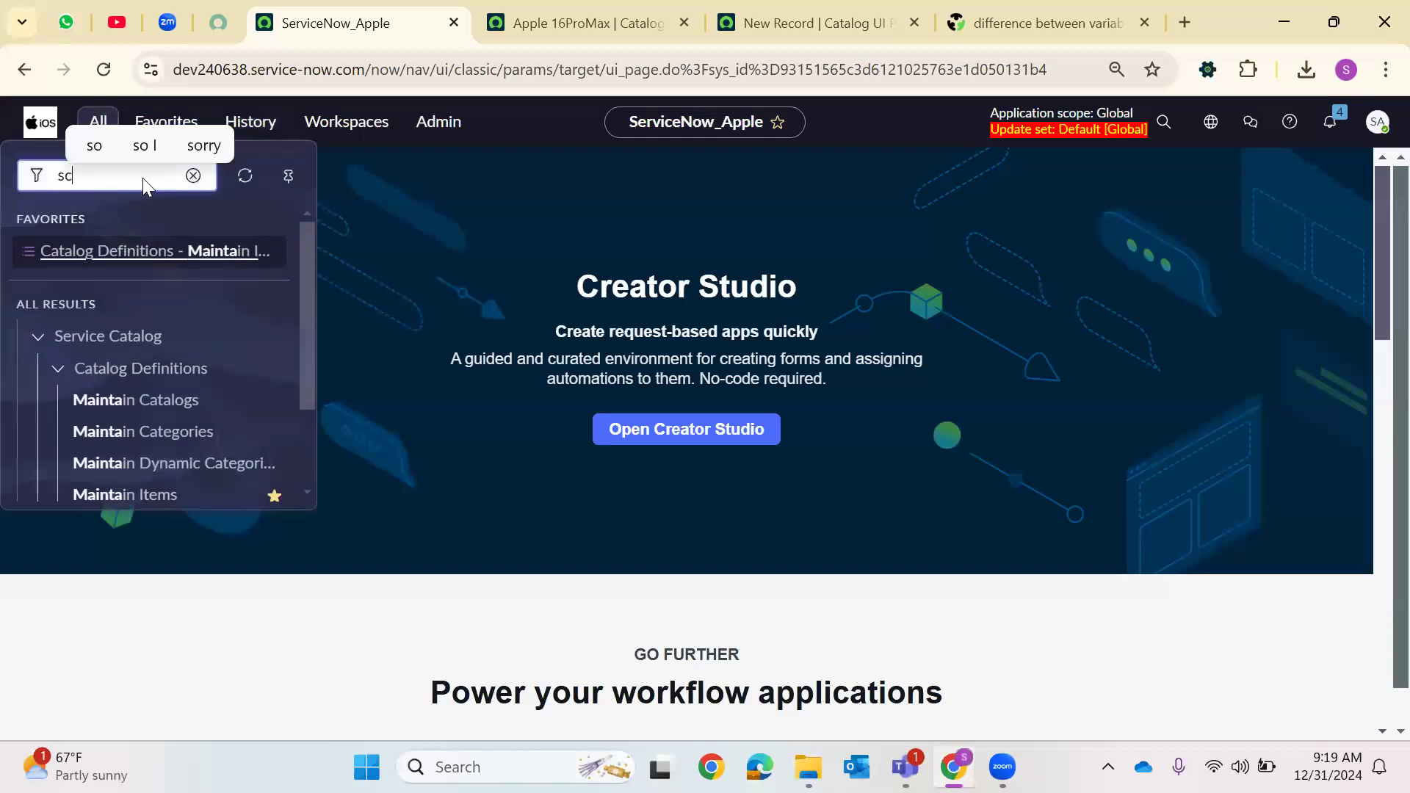
{"action": "type", "text": "_req"}
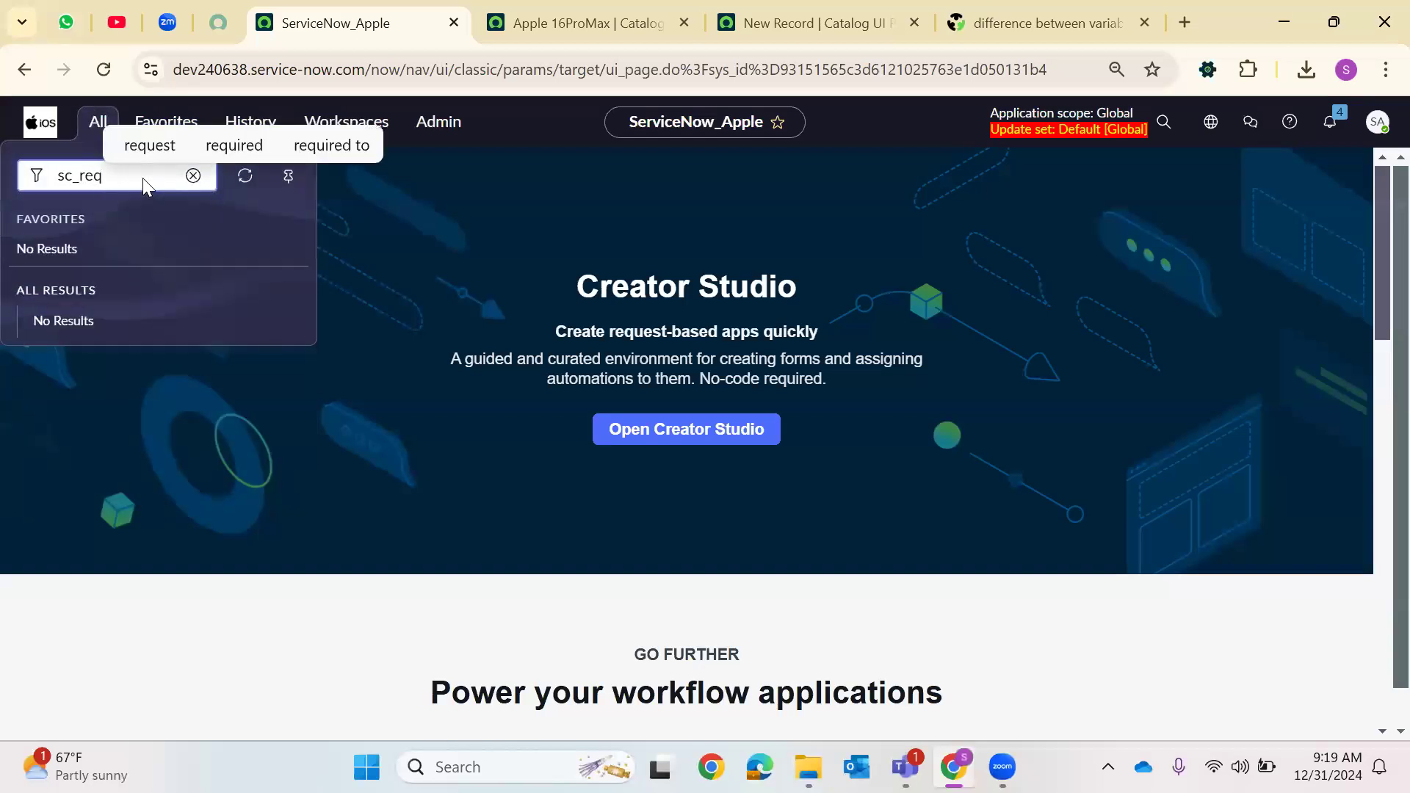
{"action": "type", "text": "uest.LIST"}
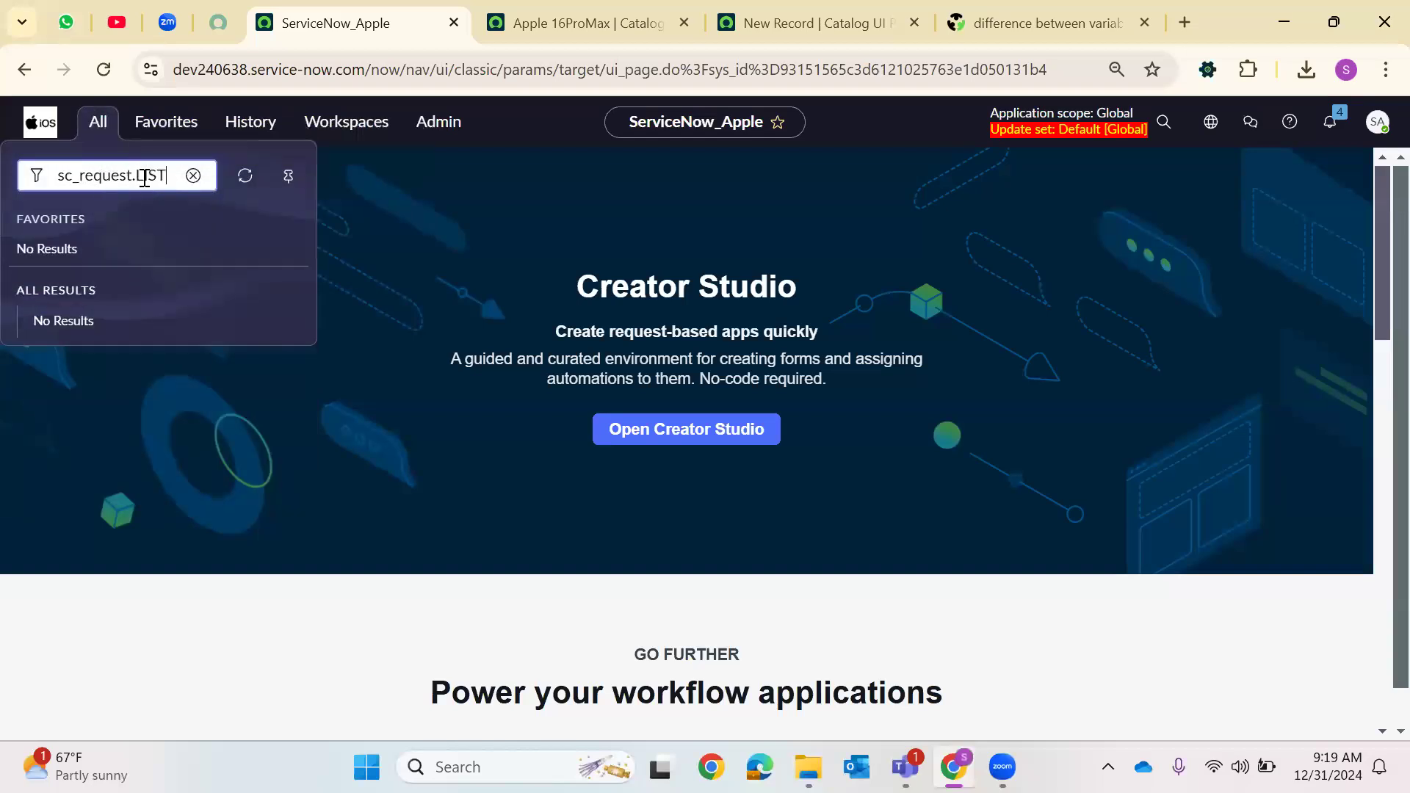
{"action": "key", "text": "Return"}
{"action": "left_click", "coordinate": [136, 278]}
{"action": "scroll", "coordinate": [221, 441], "scroll_direction": "down", "scroll_amount": 3}
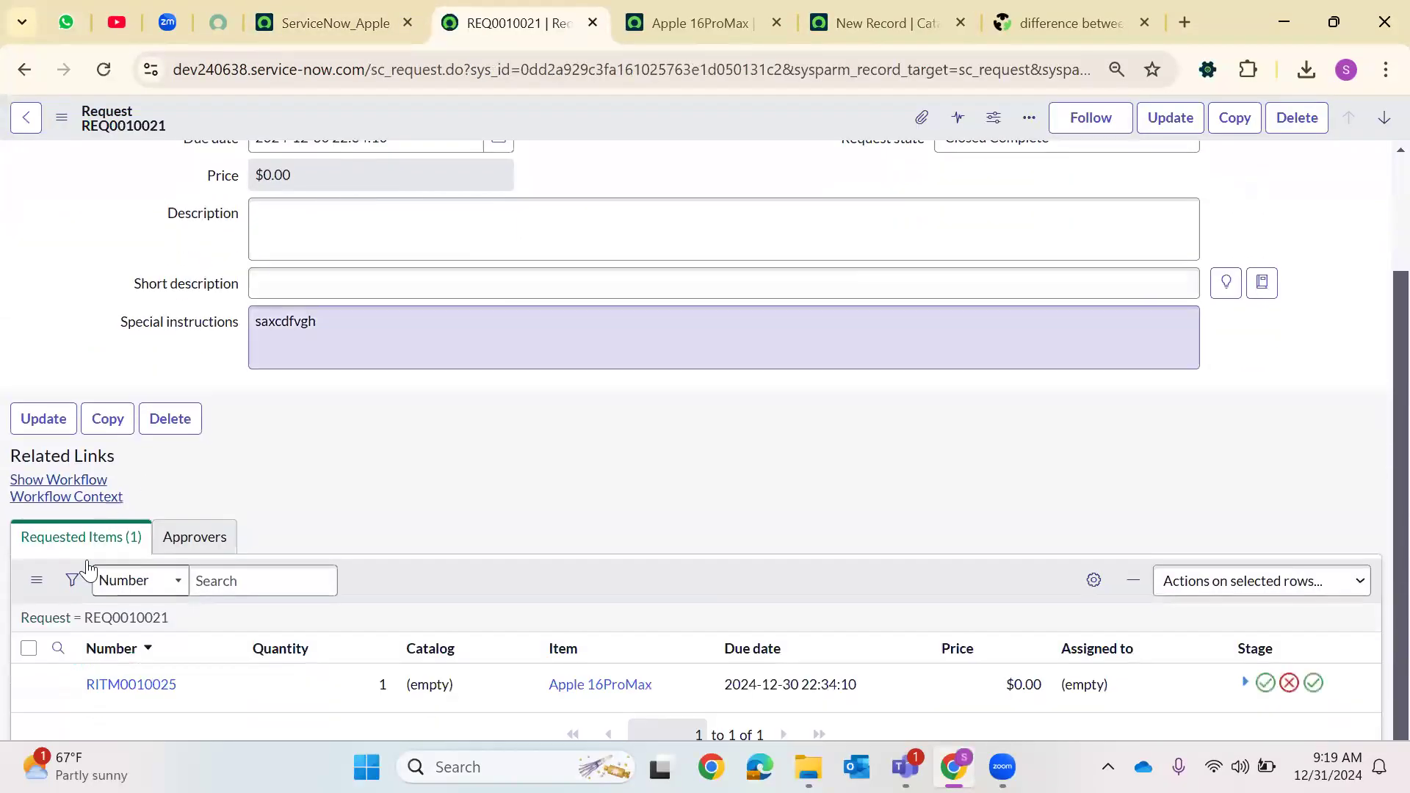
{"action": "scroll", "coordinate": [119, 642], "scroll_direction": "down", "scroll_amount": 2}
{"action": "left_click", "coordinate": [121, 599]}
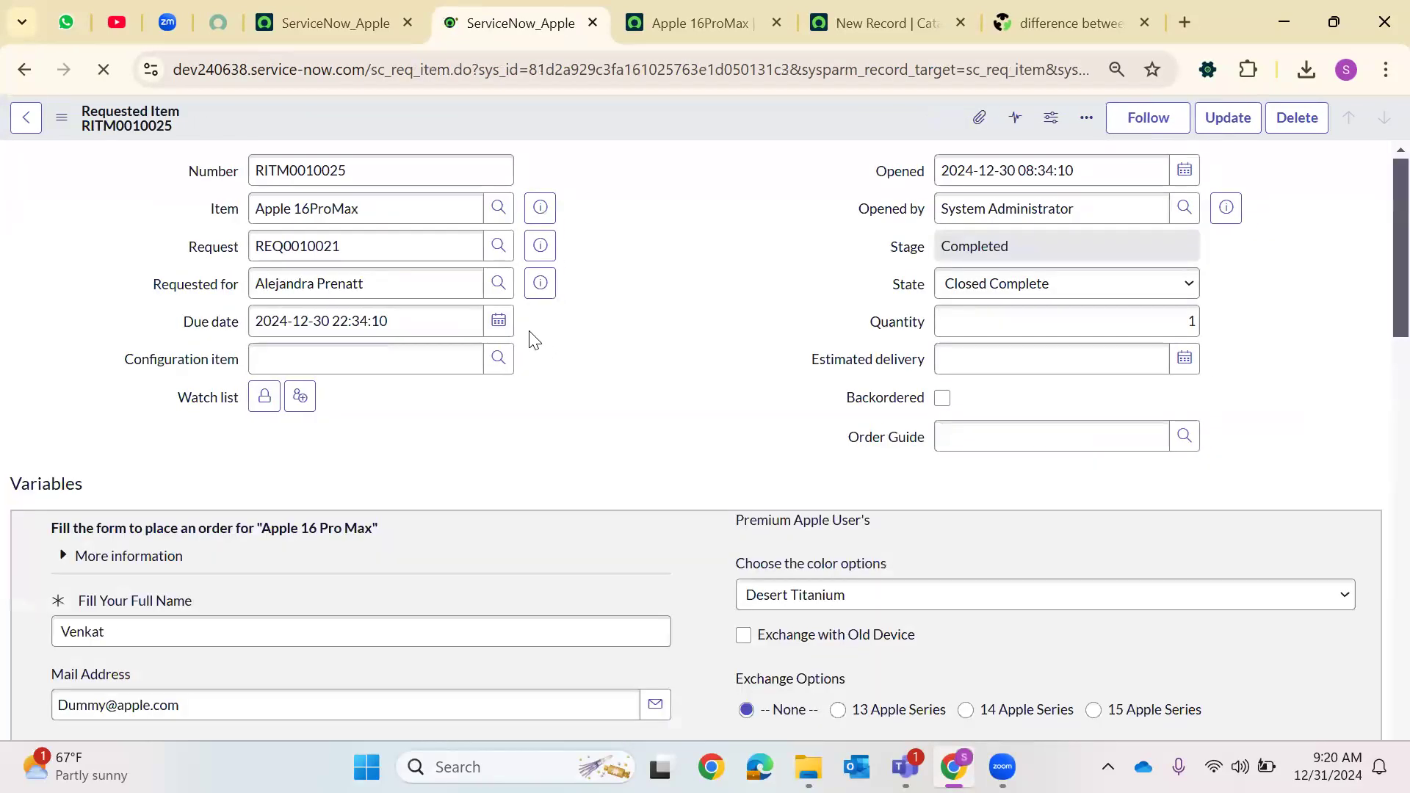
{"action": "scroll", "coordinate": [529, 335], "scroll_direction": "down", "scroll_amount": 1}
{"action": "scroll", "coordinate": [529, 334], "scroll_direction": "down", "scroll_amount": 2}
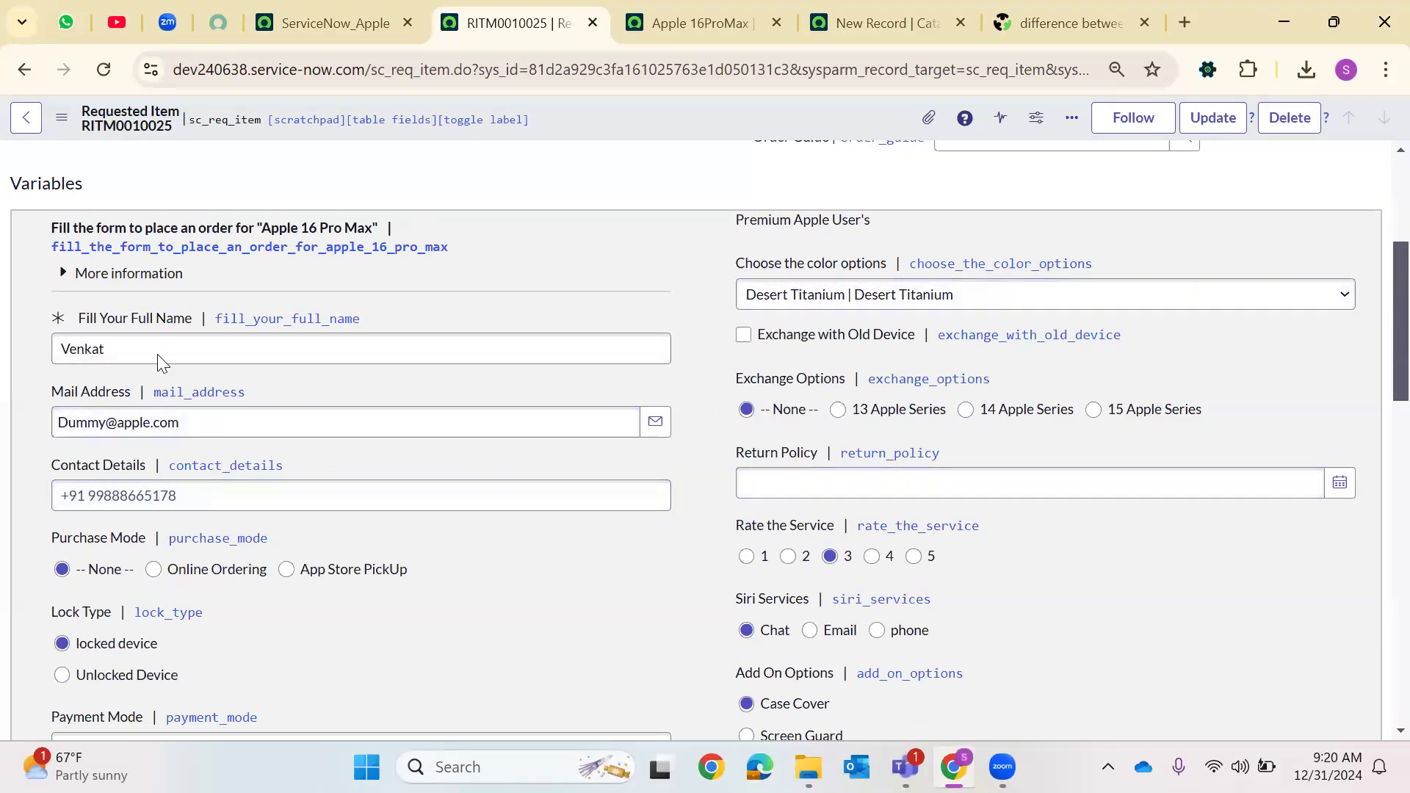
Examine the policy's Applies on Catalog Tasks, Requested Items and Target Record options
{"action": "left_click", "coordinate": [962, 8]}
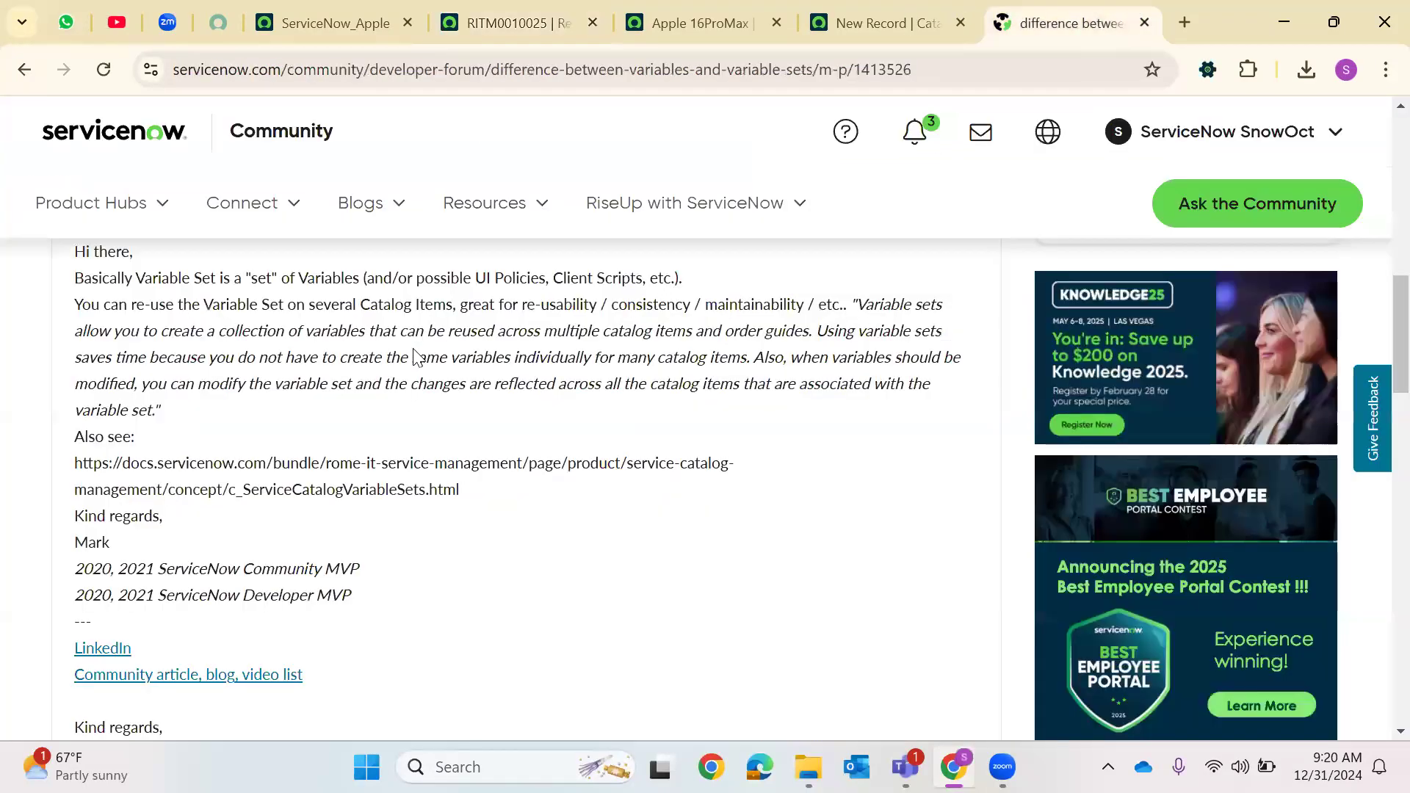
{"action": "key", "text": "ctrl+shift+Tab"}
{"action": "scroll", "coordinate": [92, 489], "scroll_direction": "down", "scroll_amount": 3}
{"action": "left_click_drag", "start_coordinate": [88, 482], "coordinate": [271, 588]}
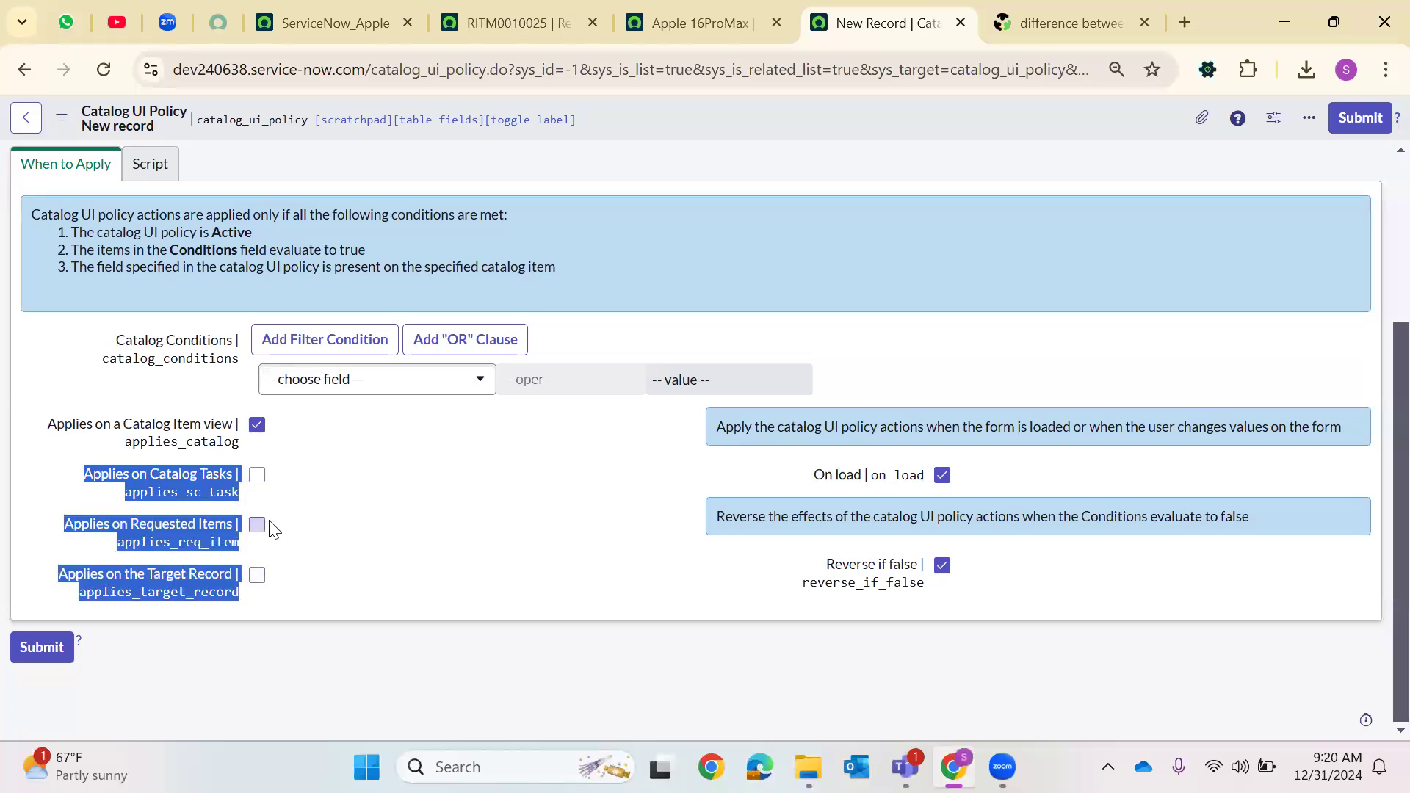
{"action": "left_click", "coordinate": [362, 570]}
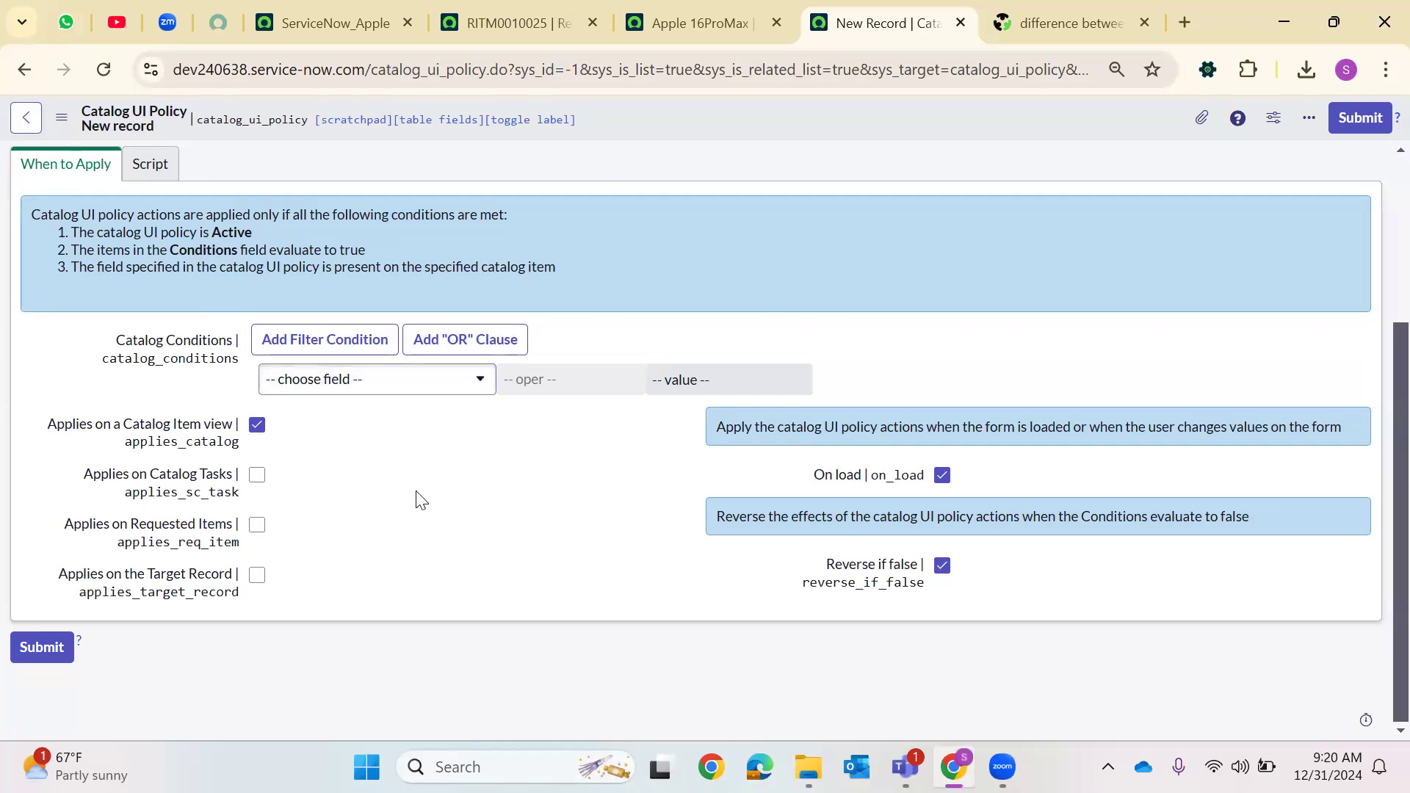
{"action": "left_click", "coordinate": [257, 476]}
{"action": "left_click", "coordinate": [257, 526]}
{"action": "left_click", "coordinate": [258, 578]}
{"action": "left_click", "coordinate": [257, 475]}
{"action": "left_click", "coordinate": [257, 524]}
{"action": "left_click", "coordinate": [257, 575]}
Examine the requested item's catalog tasks list before returning to the policy form
{"action": "left_click", "coordinate": [332, 9]}
{"action": "left_click", "coordinate": [488, 8]}
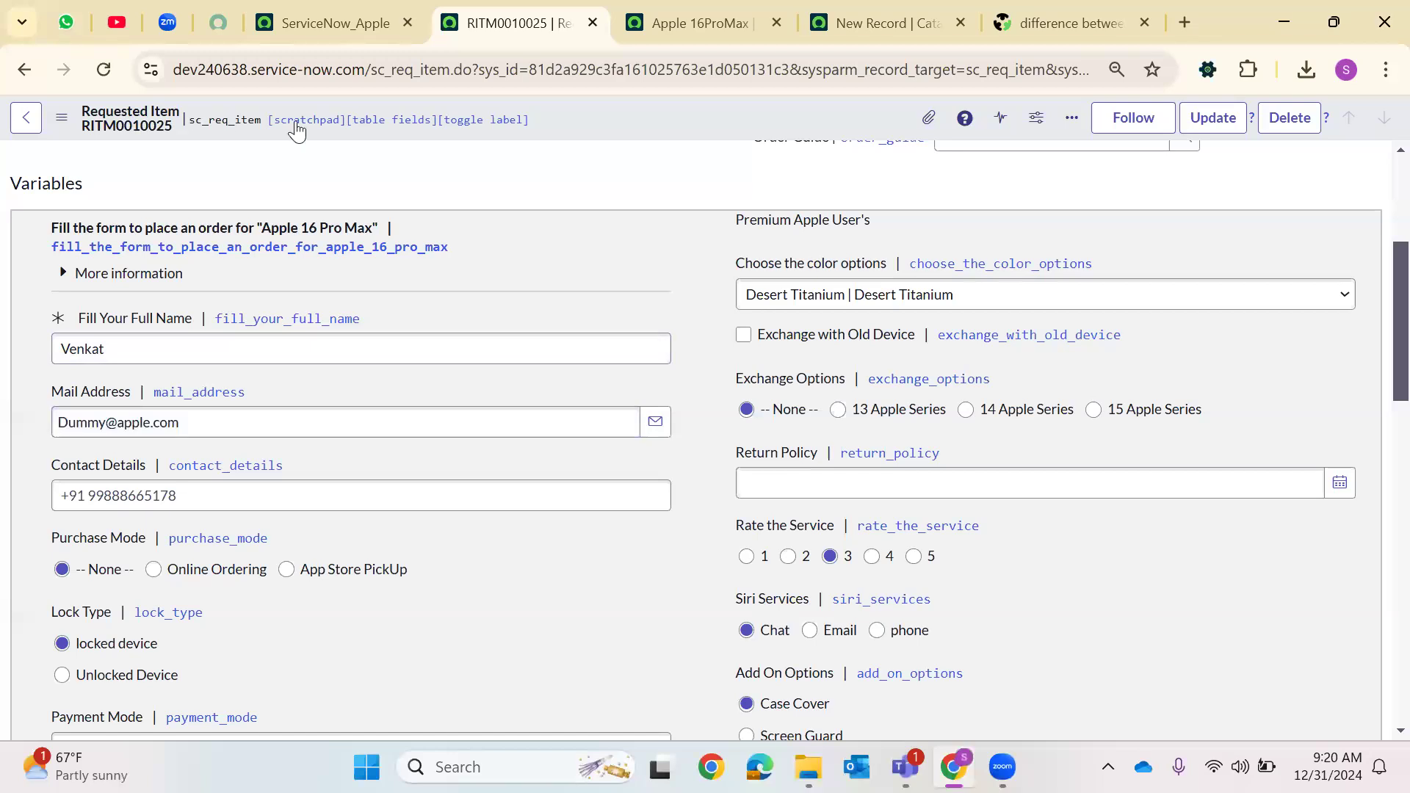
{"action": "scroll", "coordinate": [236, 512], "scroll_direction": "down", "scroll_amount": 12}
{"action": "scroll", "coordinate": [237, 511], "scroll_direction": "down", "scroll_amount": 3}
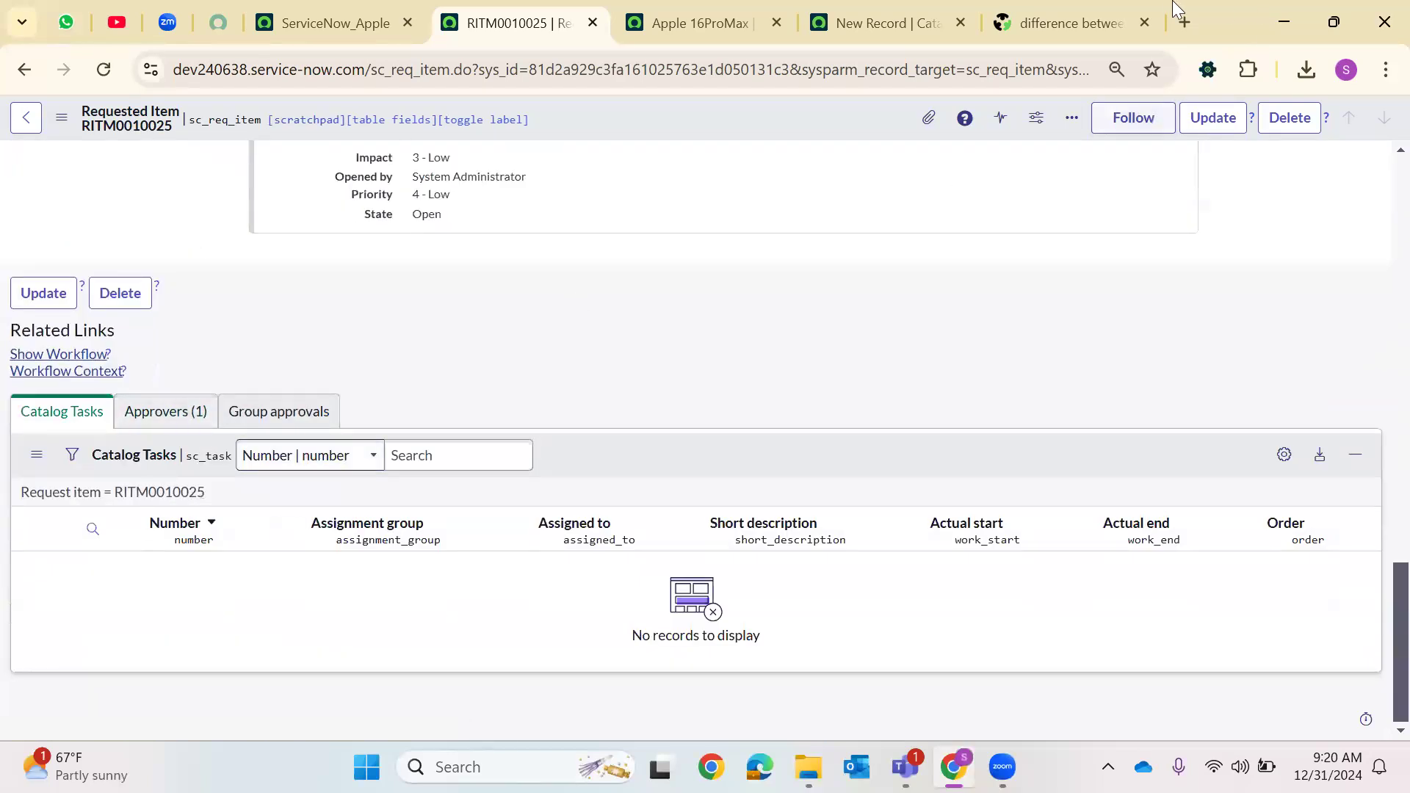
{"action": "left_click", "coordinate": [1059, 22]}
{"action": "left_click", "coordinate": [897, 10]}
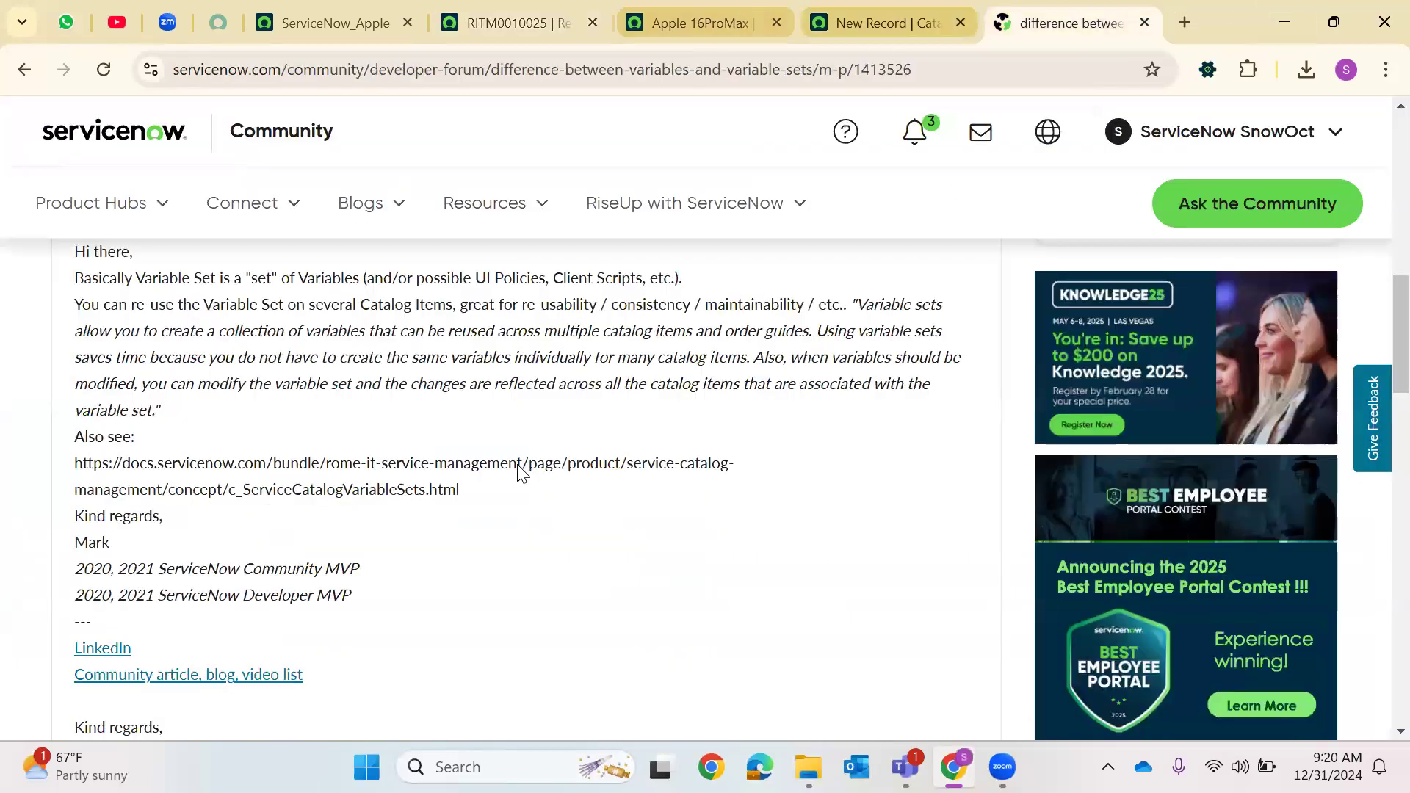
{"action": "scroll", "coordinate": [728, 488], "scroll_direction": "up", "scroll_amount": 3}
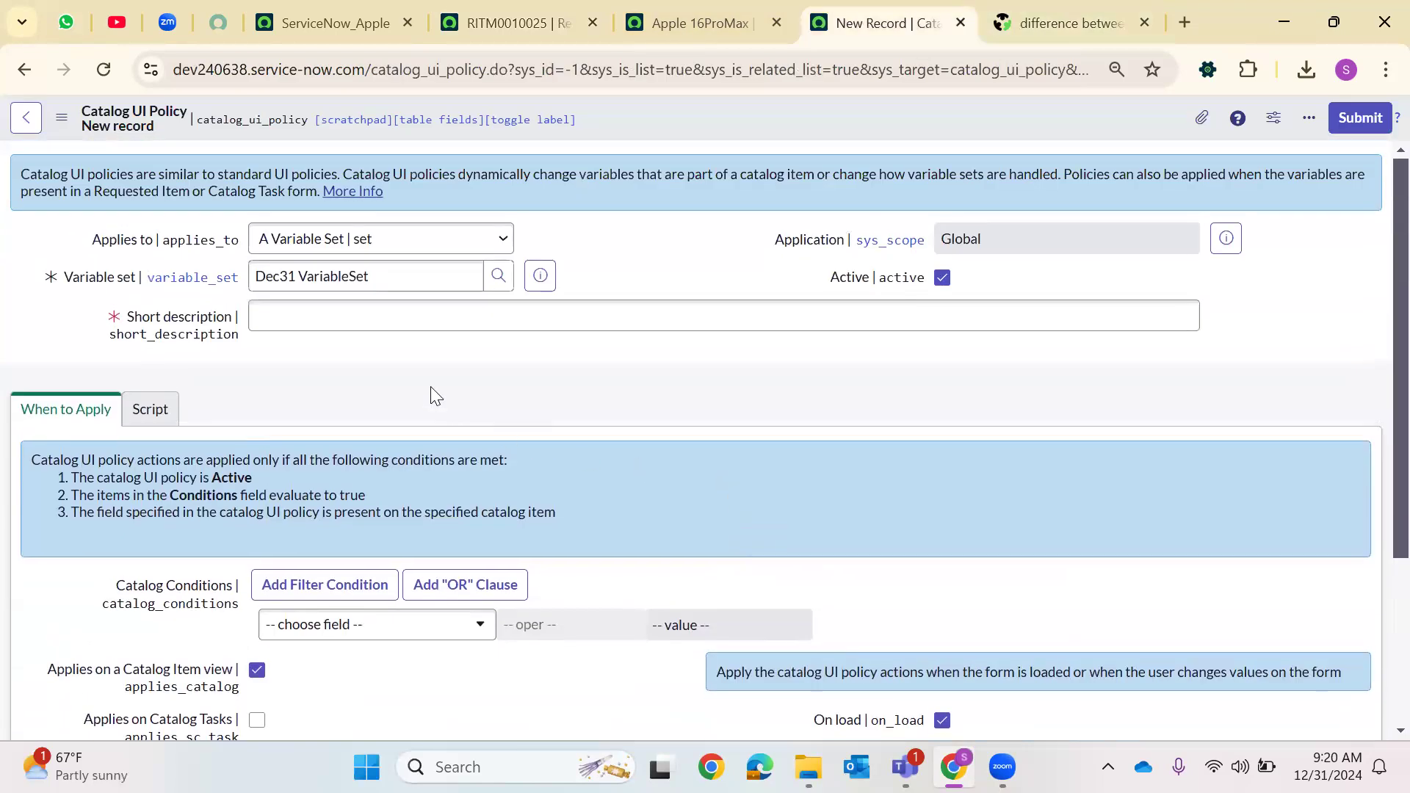
Set the policy's short description to "When Requested For is not empty, Address has to be populated"
{"action": "left_click", "coordinate": [411, 320]}
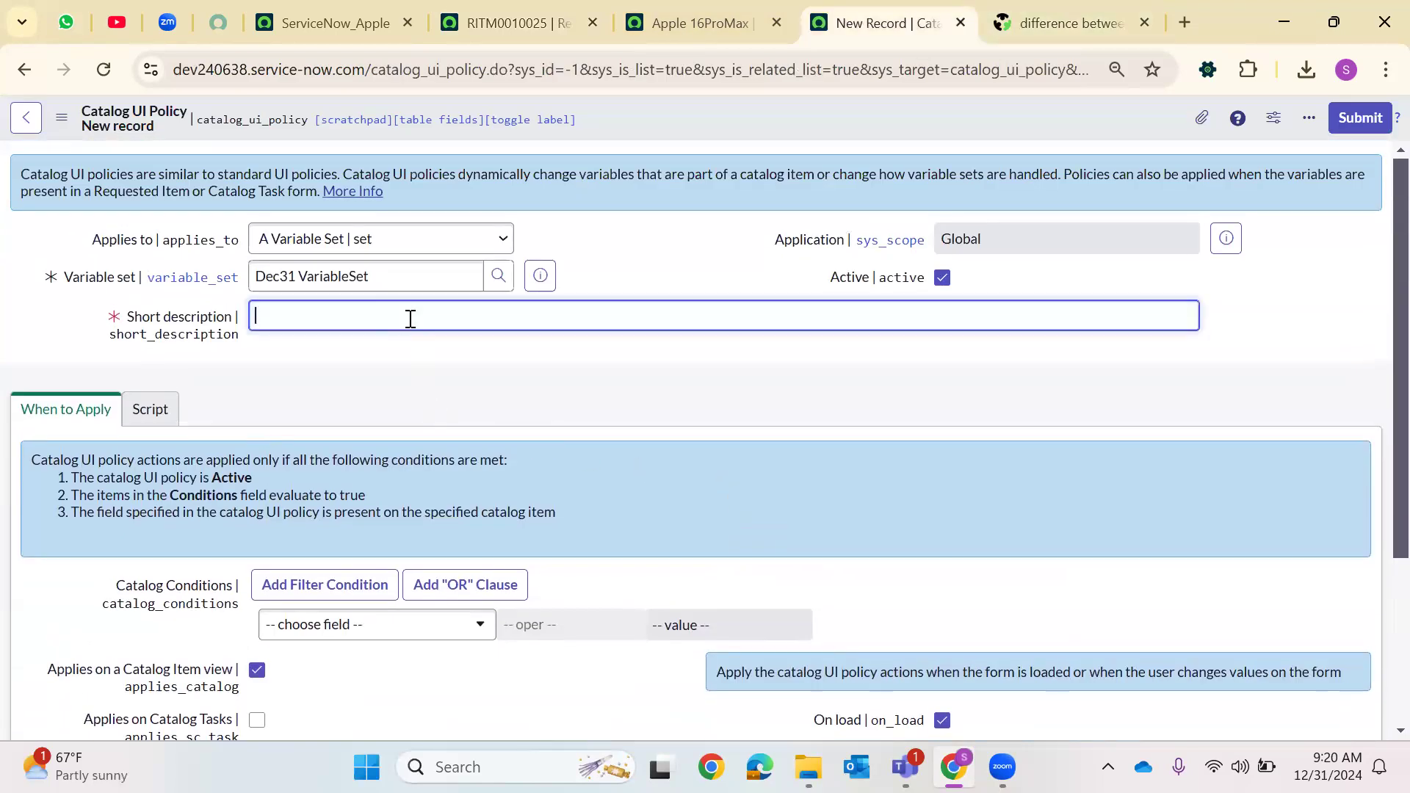
{"action": "type", "text": "When Requested For"}
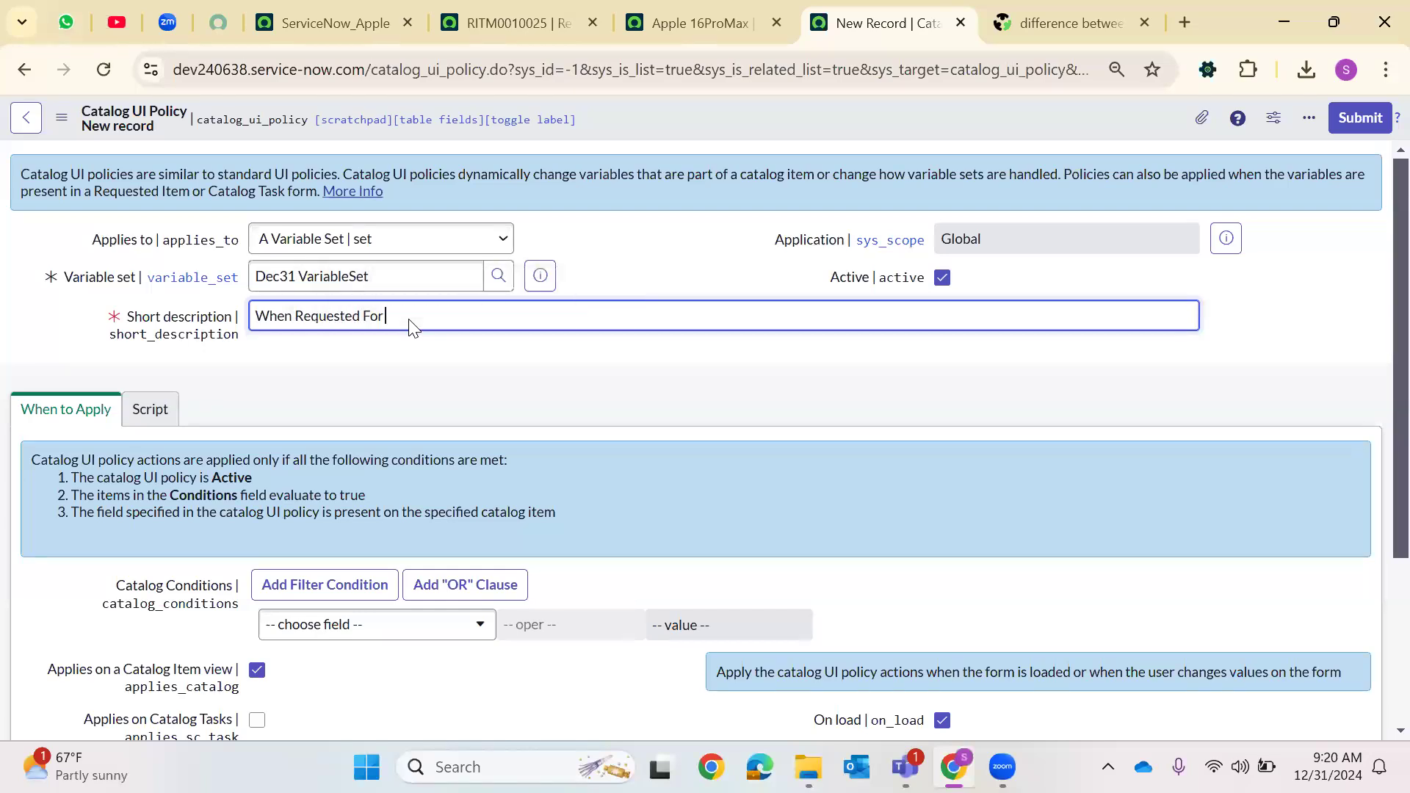
{"action": "type", "text": " is not empty"}
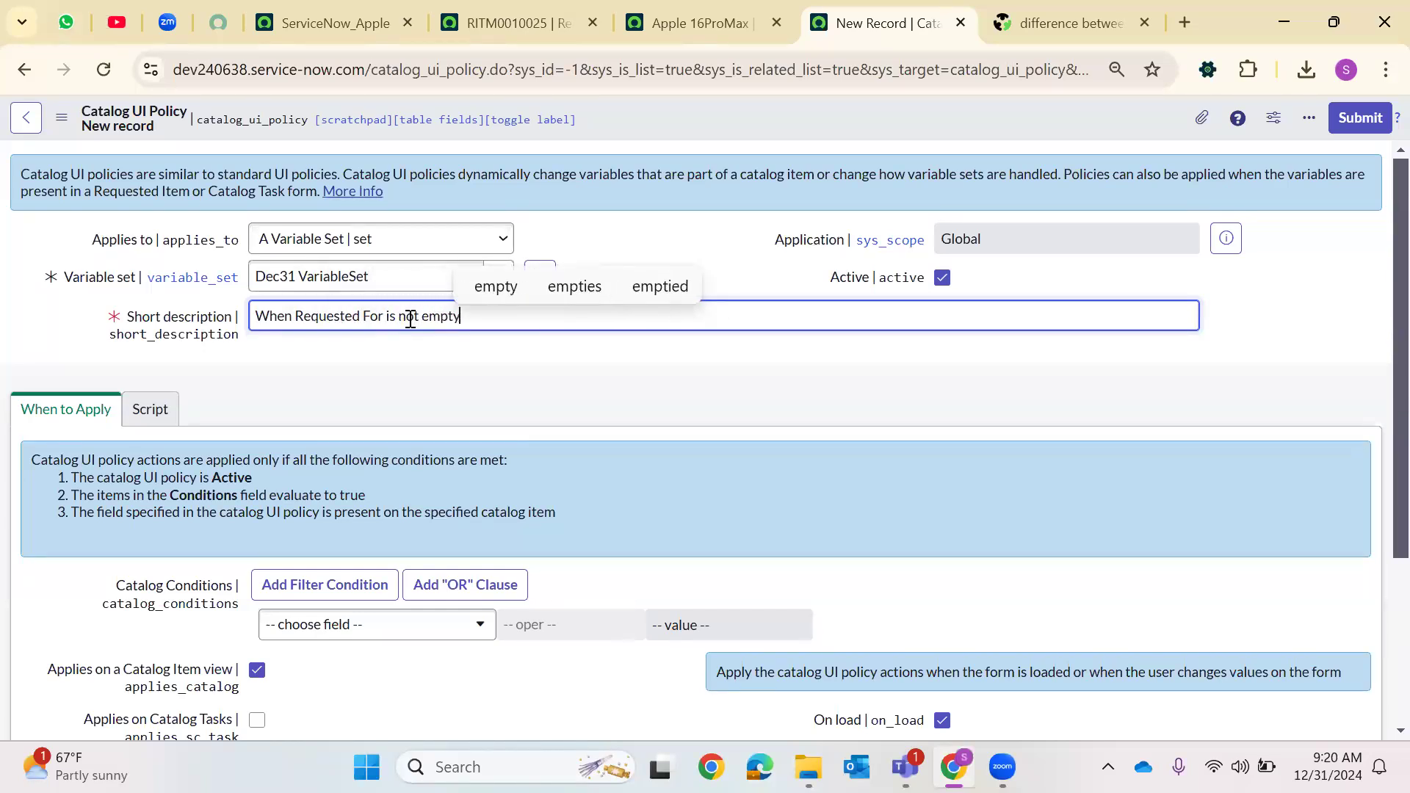
{"action": "type", "text": ", Address"}
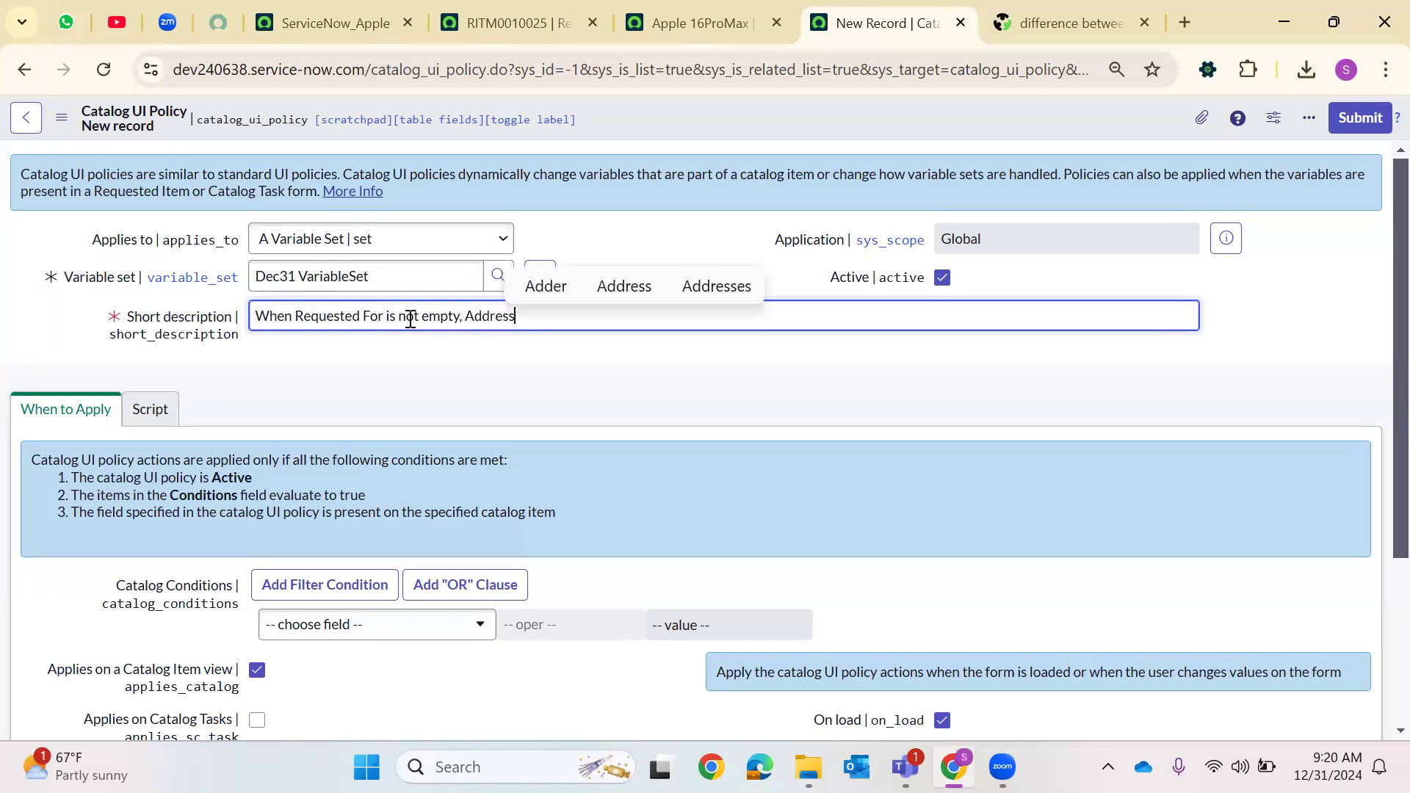
{"action": "type", "text": " has to be popul"}
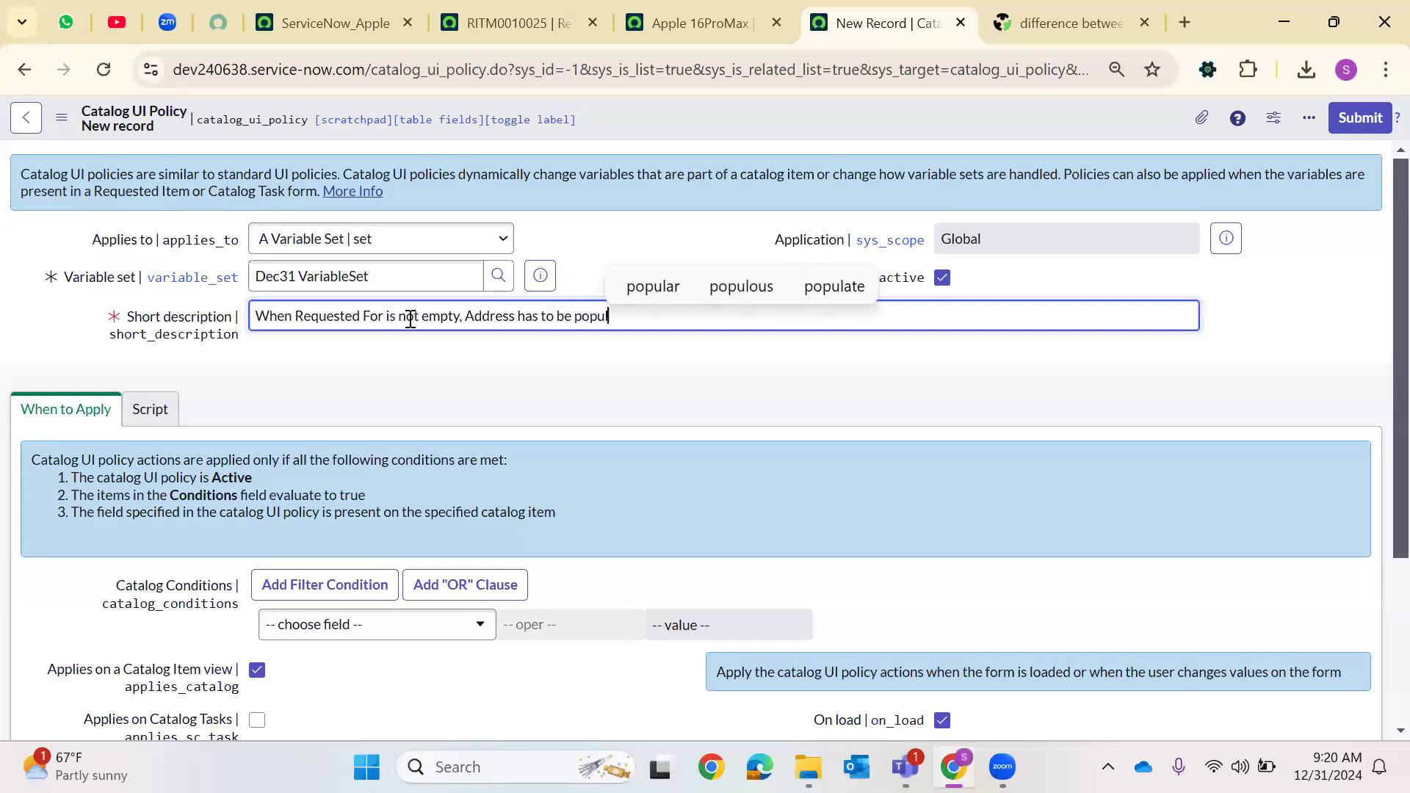
{"action": "type", "text": "ated on the f"}
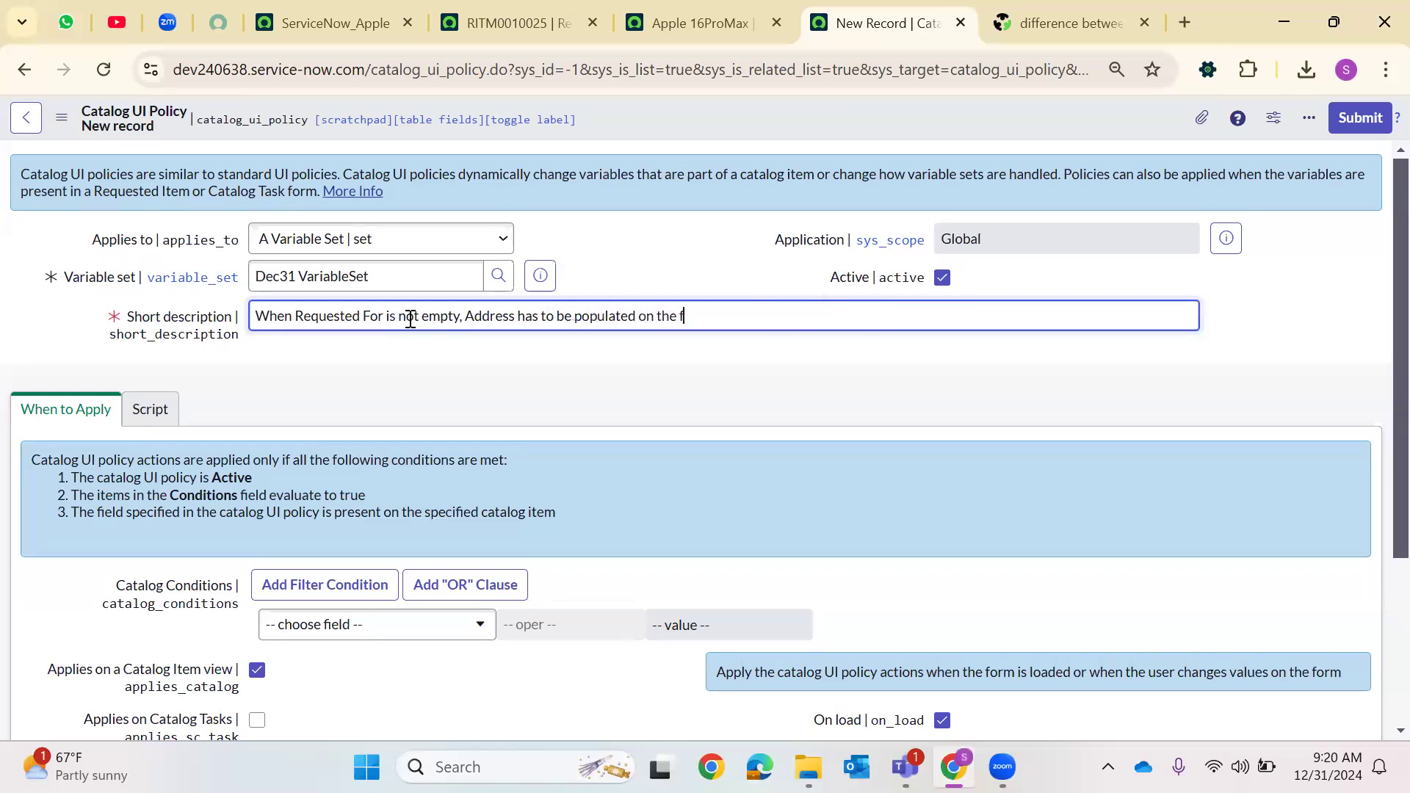
{"action": "type", "text": "orm."}
{"action": "type", "text": " vus"}
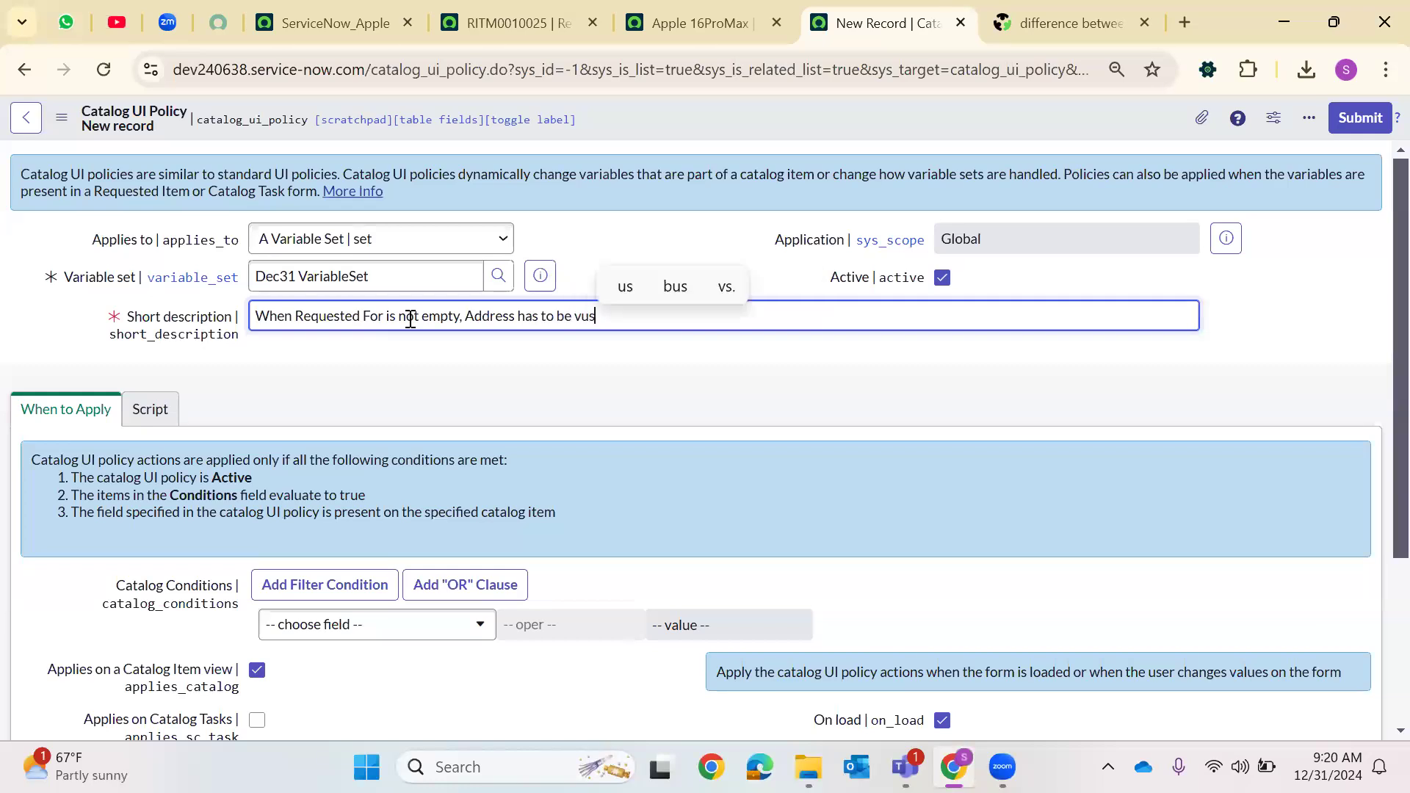
{"action": "key", "text": "BackSpace"}
{"action": "key", "text": "BackSpace"}
{"action": "type", "text": "isible"}
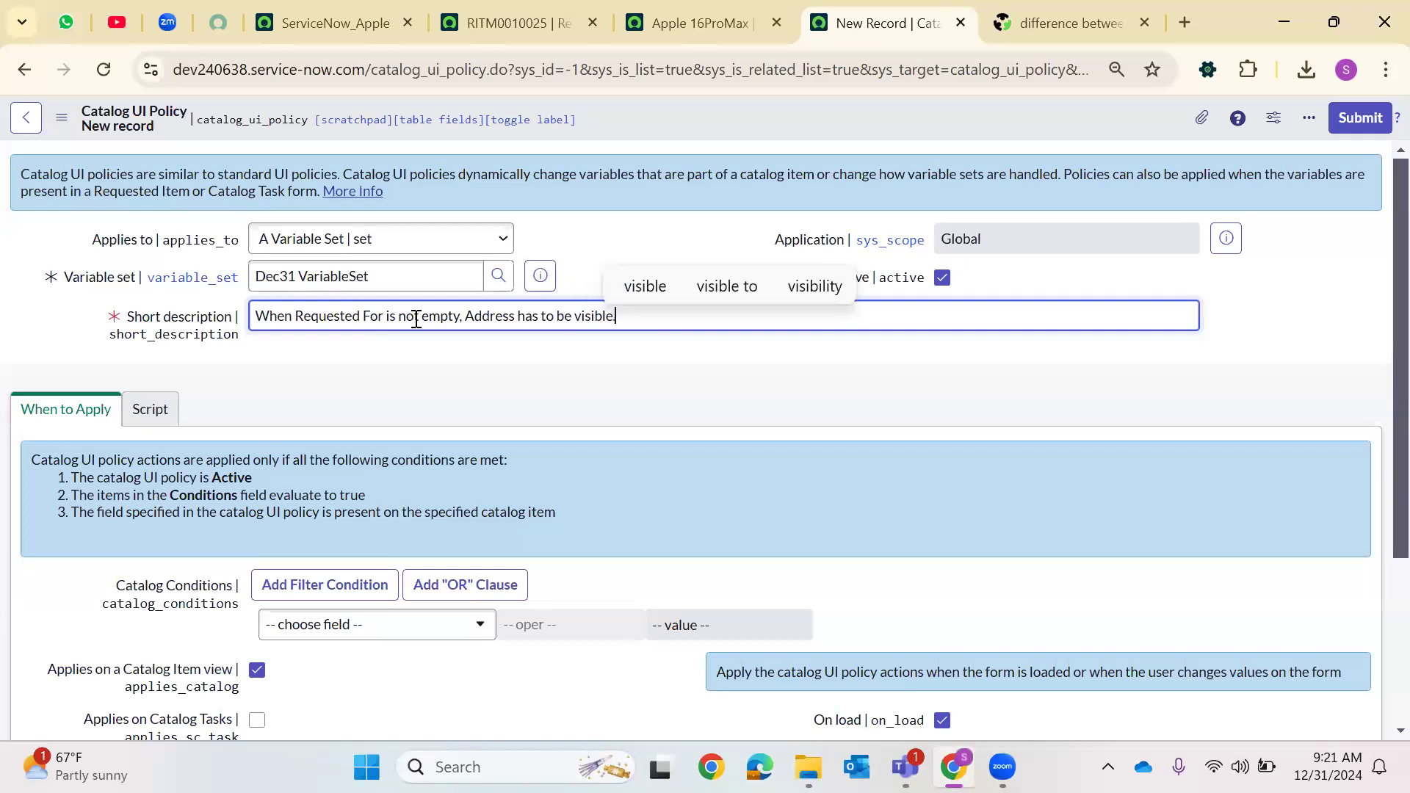
Add the catalog condition requested_for is not empty and save the UI policy
{"action": "scroll", "coordinate": [354, 396], "scroll_direction": "down", "scroll_amount": 3}
{"action": "left_click", "coordinate": [354, 382]}
{"action": "type", "text": "re"}
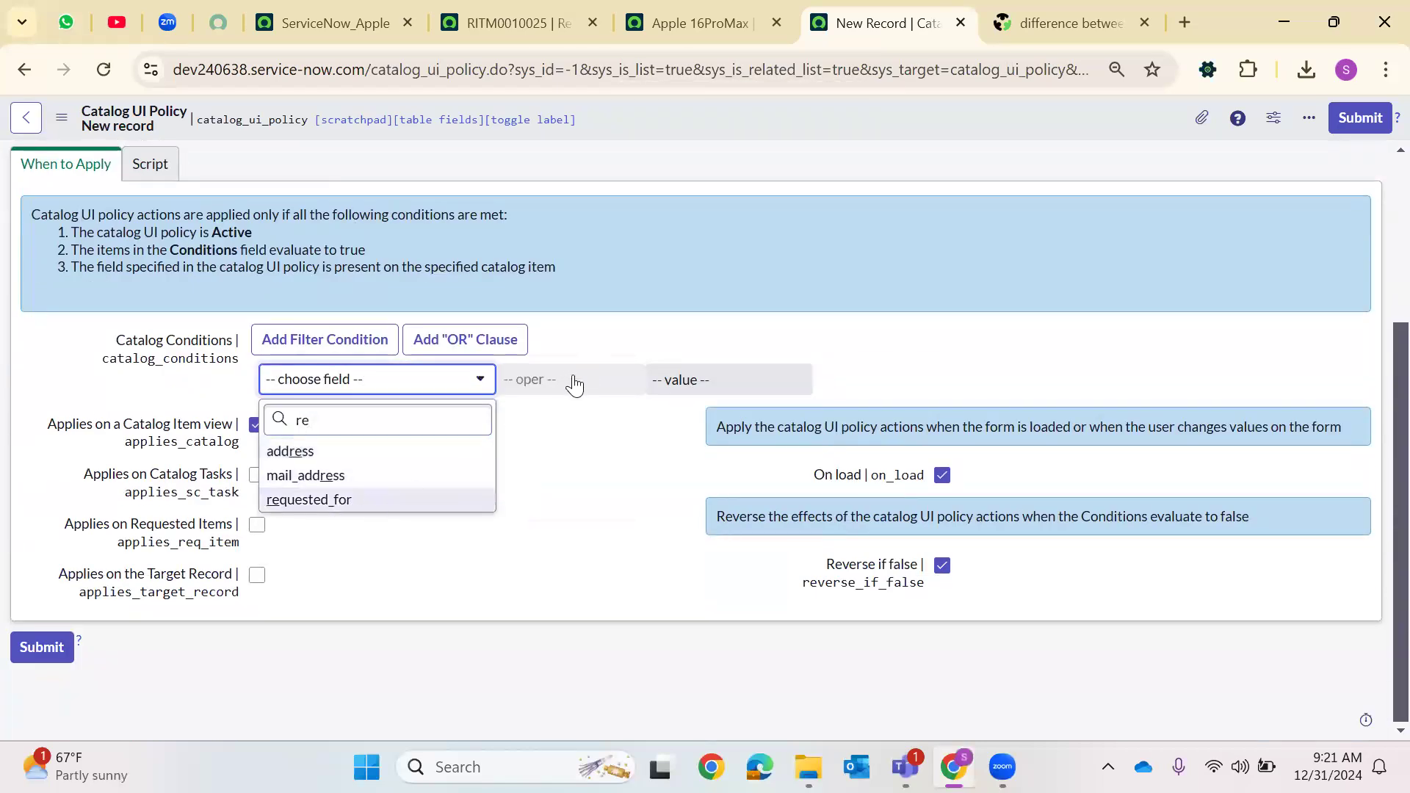
{"action": "key", "text": "Return"}
{"action": "left_click", "coordinate": [573, 382]}
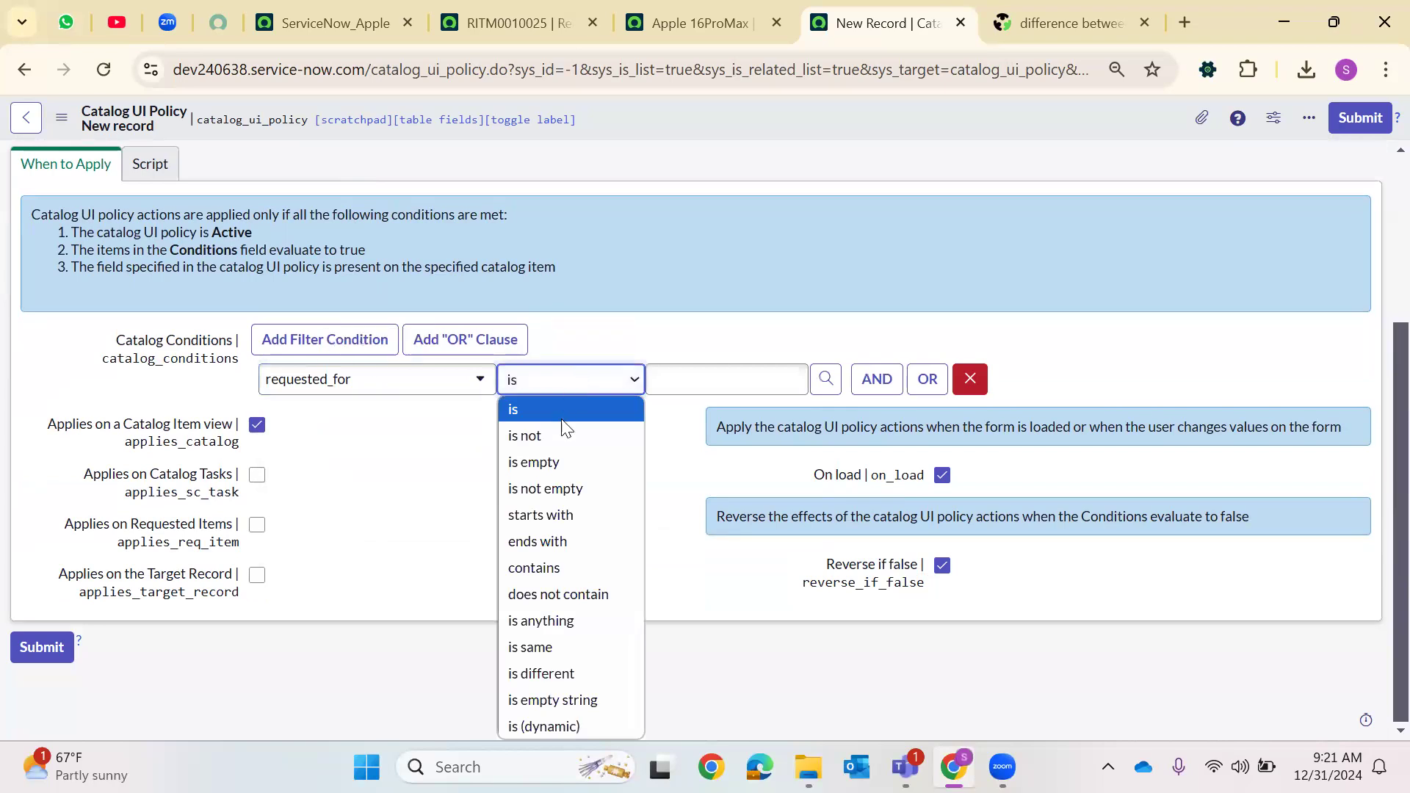
{"action": "left_click", "coordinate": [542, 487]}
{"action": "right_click", "coordinate": [710, 113]}
{"action": "left_click", "coordinate": [732, 125]}
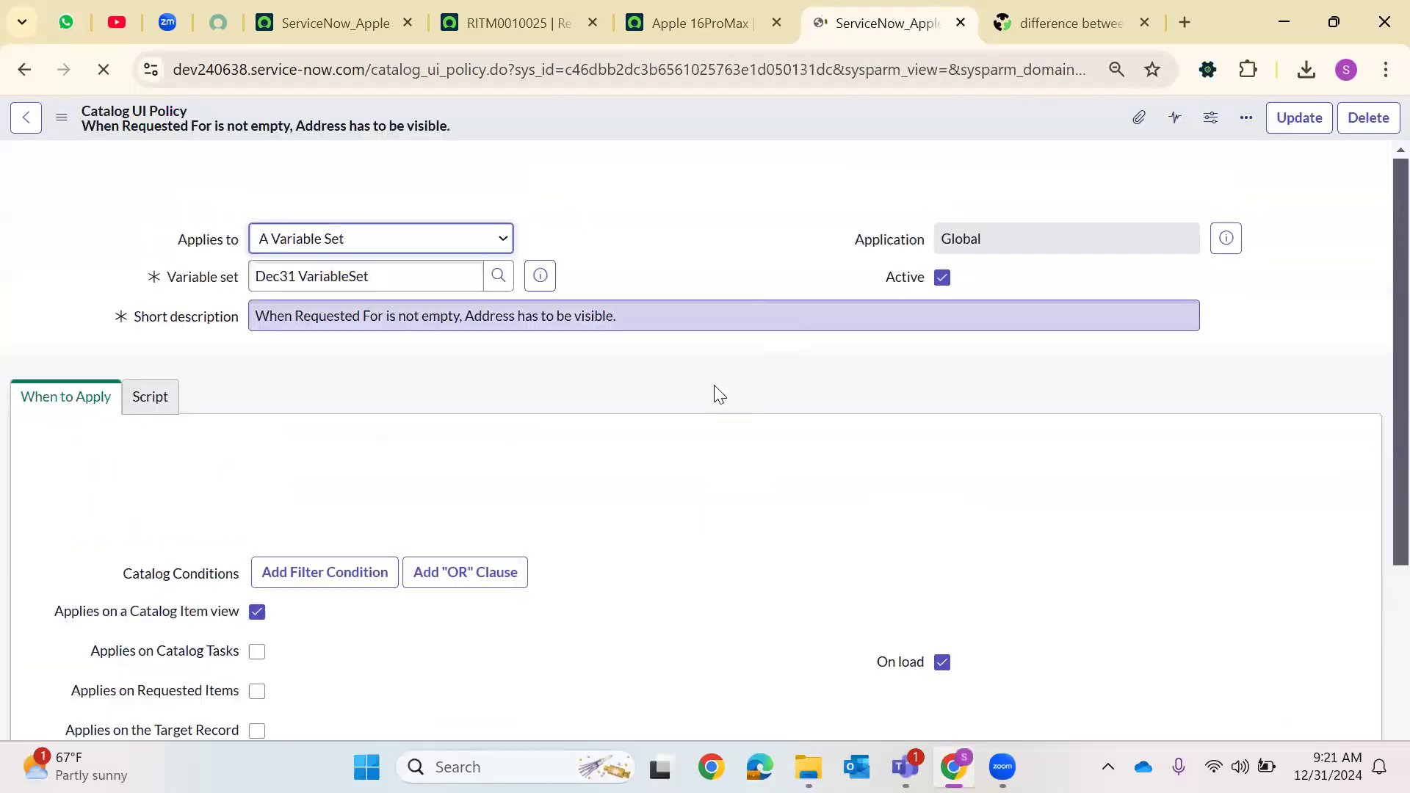
Add a catalog UI policy action on the address variable that makes it visible, and submit it
{"action": "scroll", "coordinate": [706, 386], "scroll_direction": "down", "scroll_amount": 6}
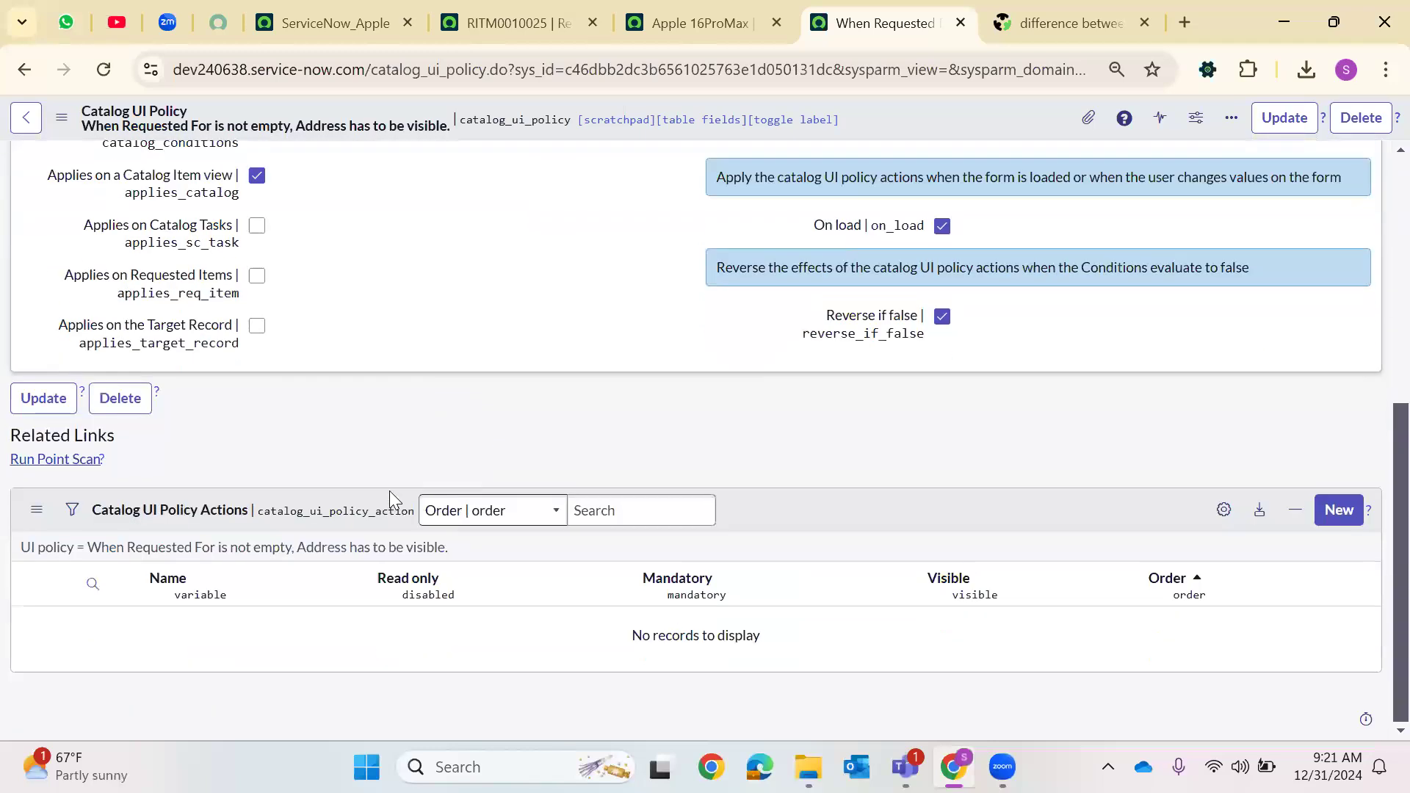
{"action": "left_click", "coordinate": [1338, 510]}
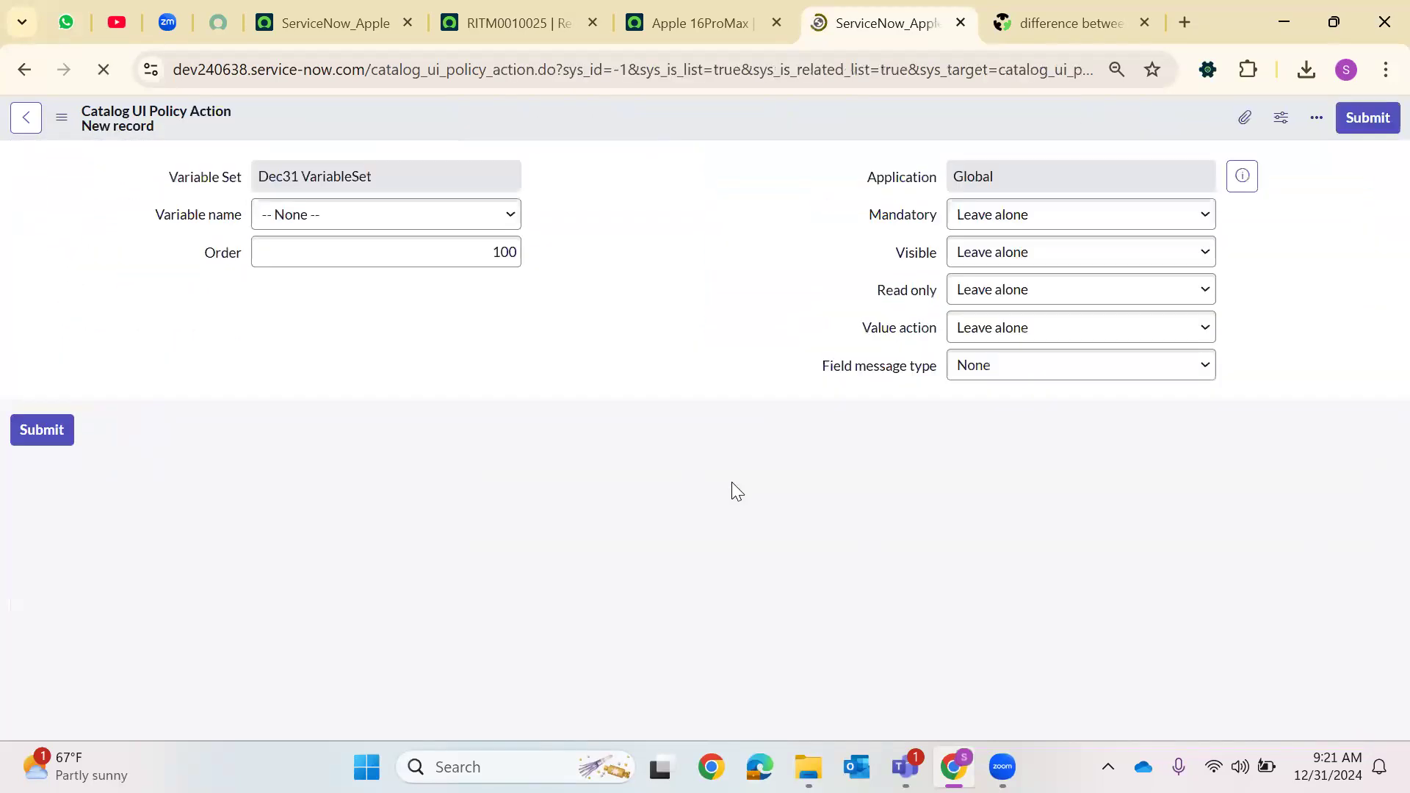
{"action": "left_click", "coordinate": [438, 273]}
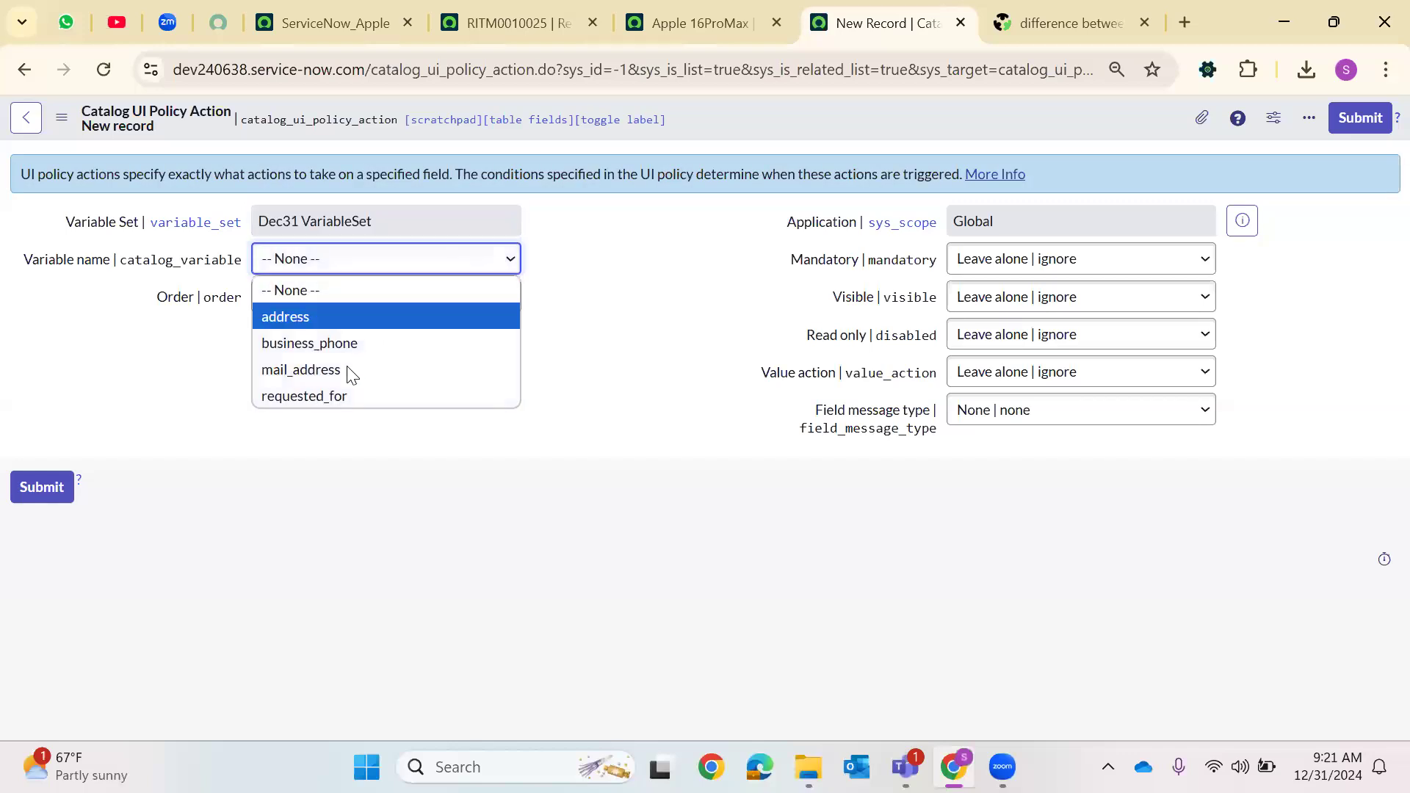
{"action": "left_click", "coordinate": [333, 317]}
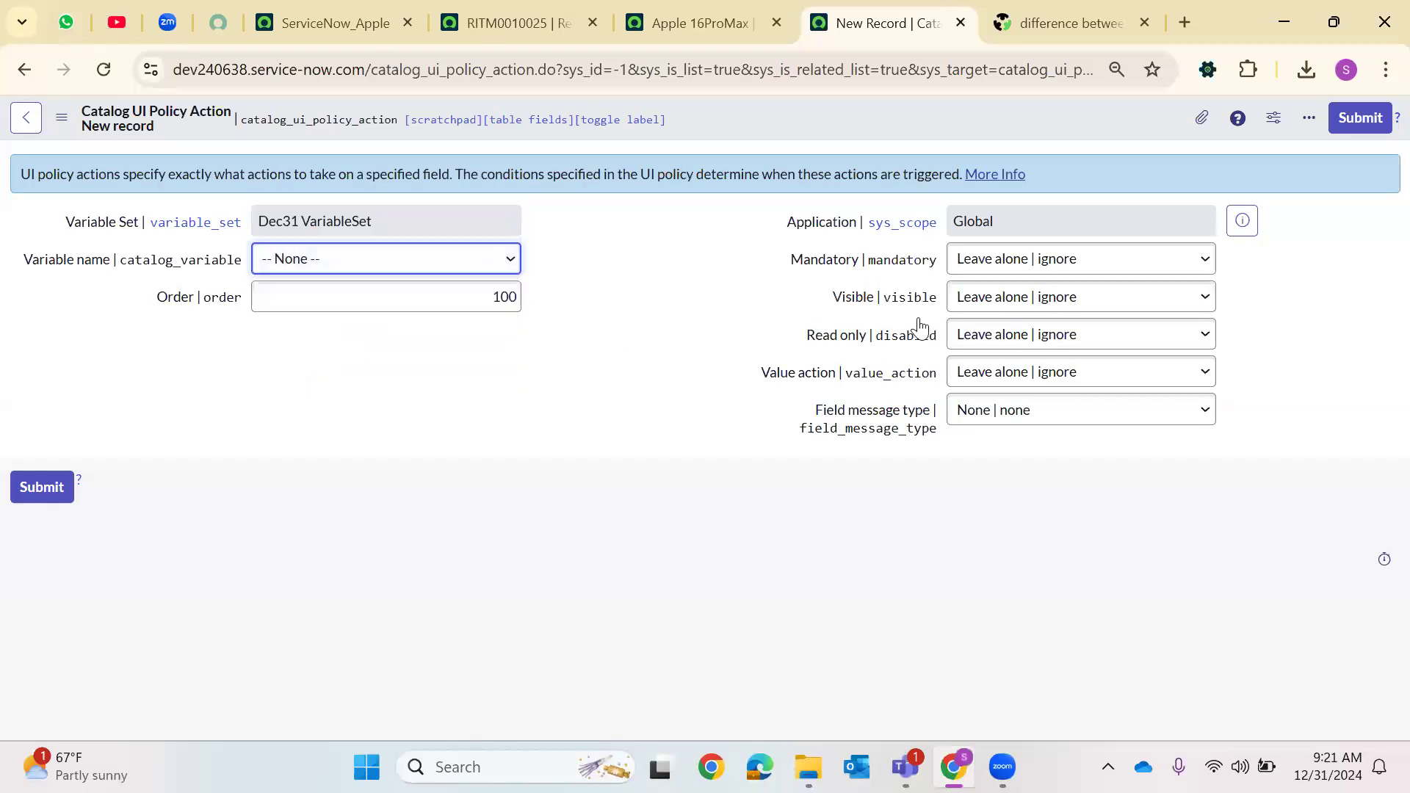
{"action": "left_click", "coordinate": [1011, 301]}
{"action": "left_click", "coordinate": [991, 356]}
{"action": "left_click", "coordinate": [42, 487]}
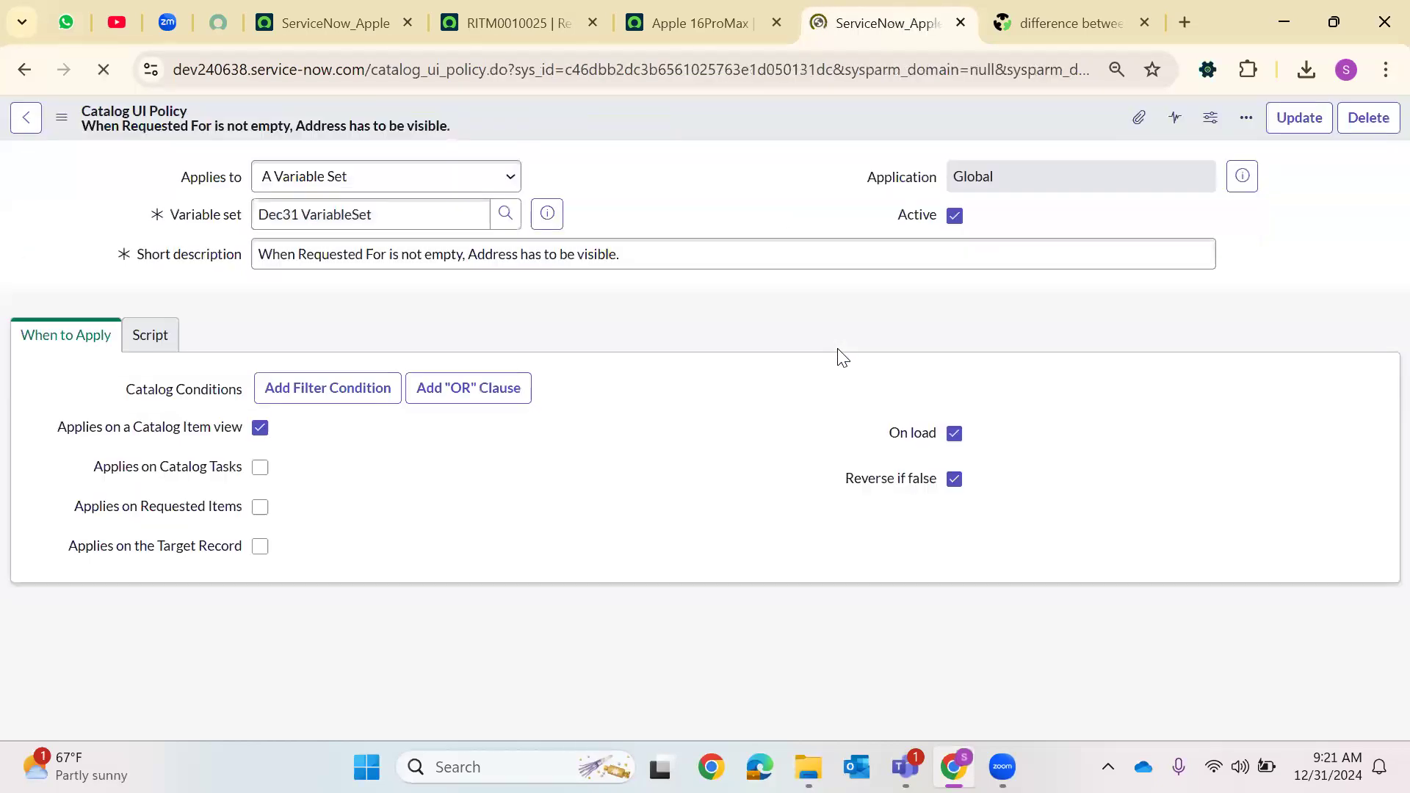
Update the catalog UI policy
{"action": "scroll", "coordinate": [683, 401], "scroll_direction": "down", "scroll_amount": 4}
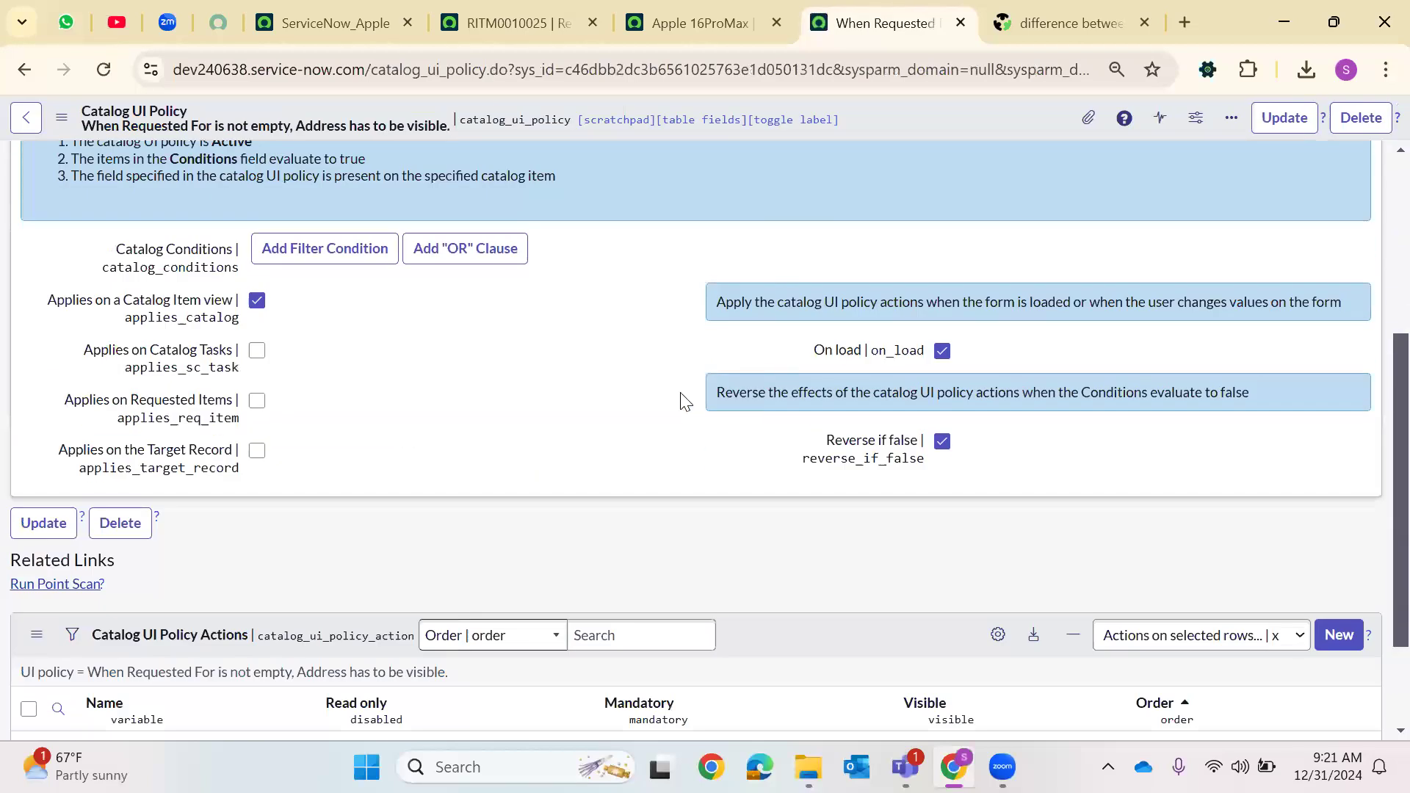
{"action": "scroll", "coordinate": [617, 433], "scroll_direction": "down", "scroll_amount": 2}
{"action": "scroll", "coordinate": [1175, 257], "scroll_direction": "up", "scroll_amount": 7}
{"action": "left_click", "coordinate": [1283, 117]}
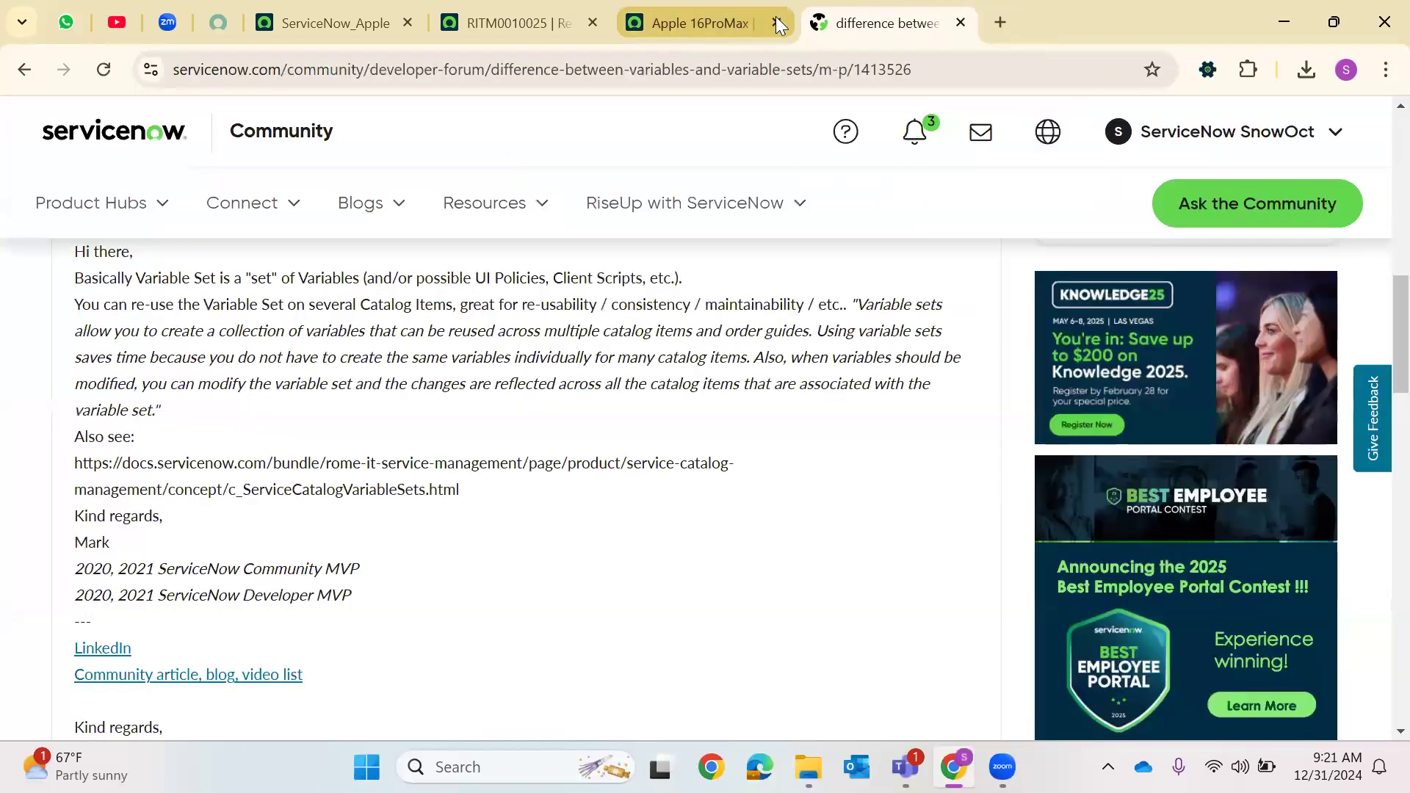
{"action": "left_click", "coordinate": [776, 20]}
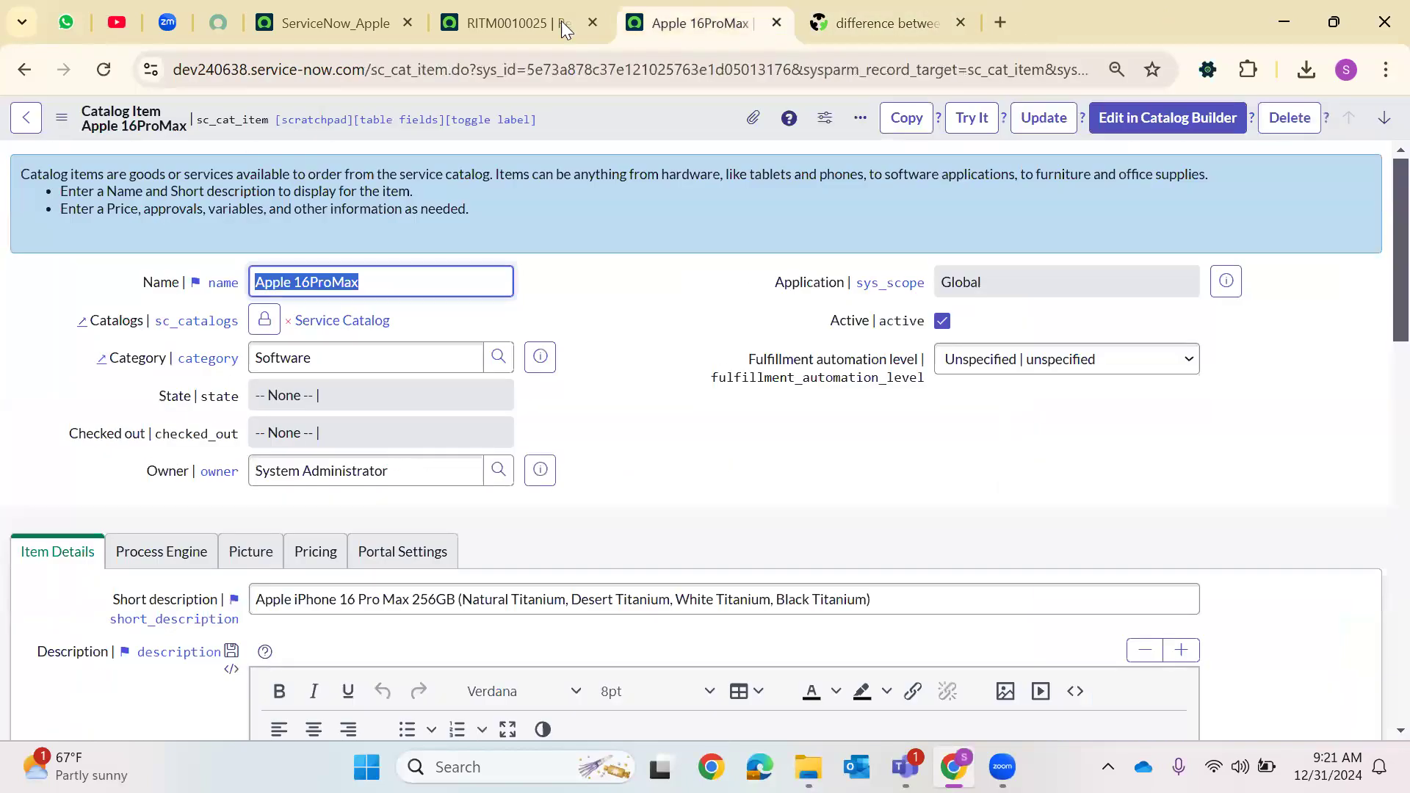
{"action": "left_click", "coordinate": [594, 23]}
{"action": "right_click", "coordinate": [582, 22]}
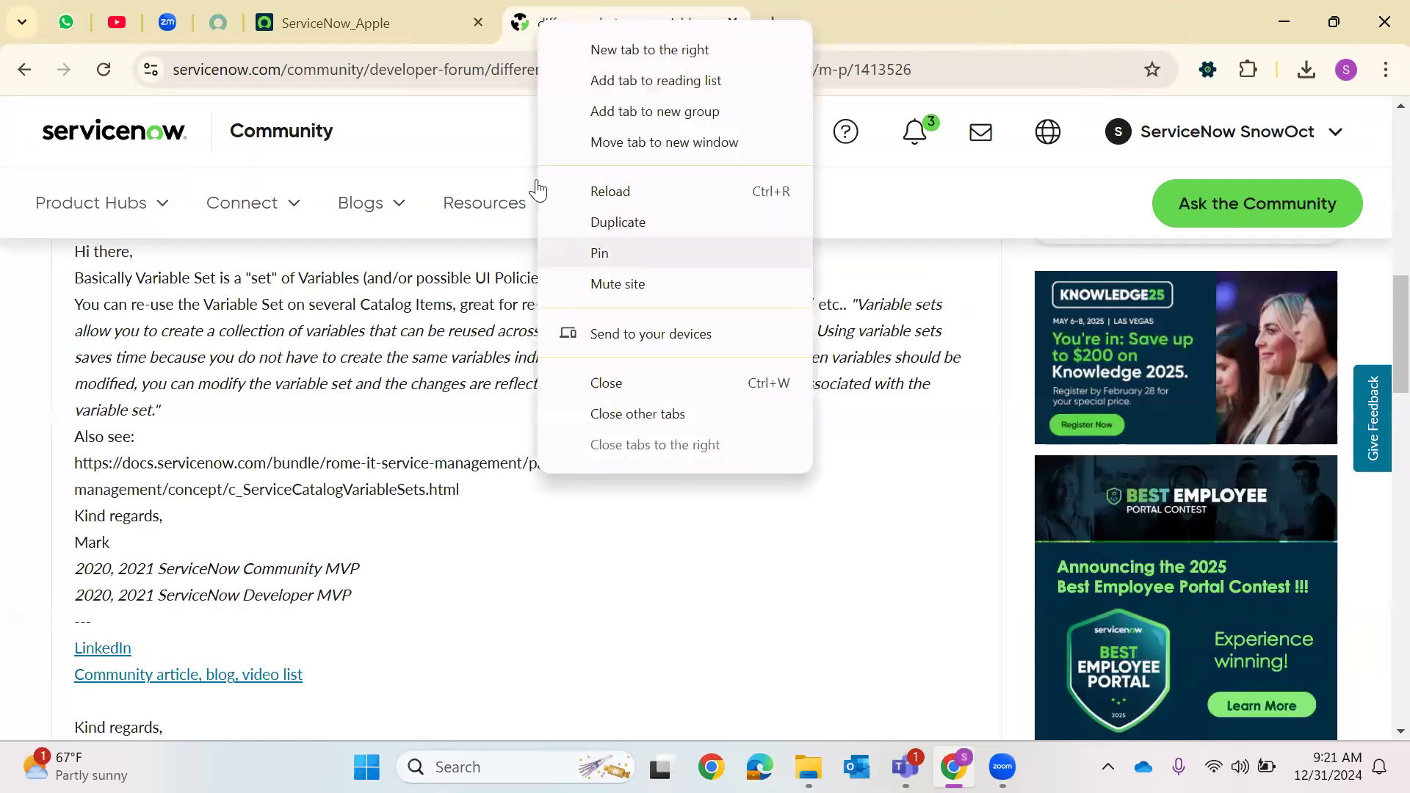
{"action": "left_click", "coordinate": [598, 251]}
{"action": "left_click", "coordinate": [367, 23]}
Open the Variable Set Example catalog item through Maintain Items in a new tab
{"action": "left_click", "coordinate": [98, 122]}
{"action": "type", "text": "mainta"}
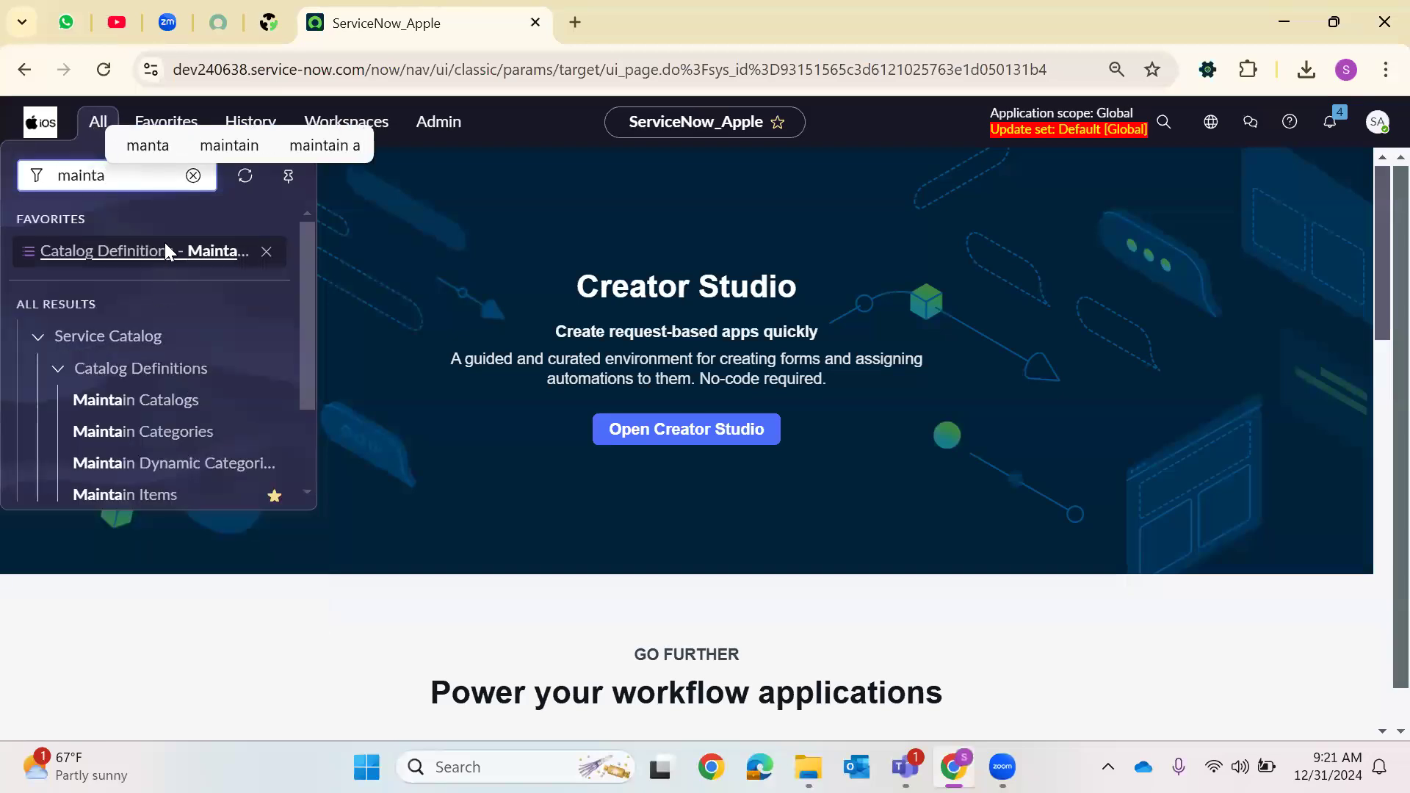
{"action": "right_click", "coordinate": [164, 243]}
{"action": "left_click", "coordinate": [469, 169]}
{"action": "left_click", "coordinate": [99, 129]}
{"action": "scroll", "coordinate": [151, 412], "scroll_direction": "down", "scroll_amount": 2}
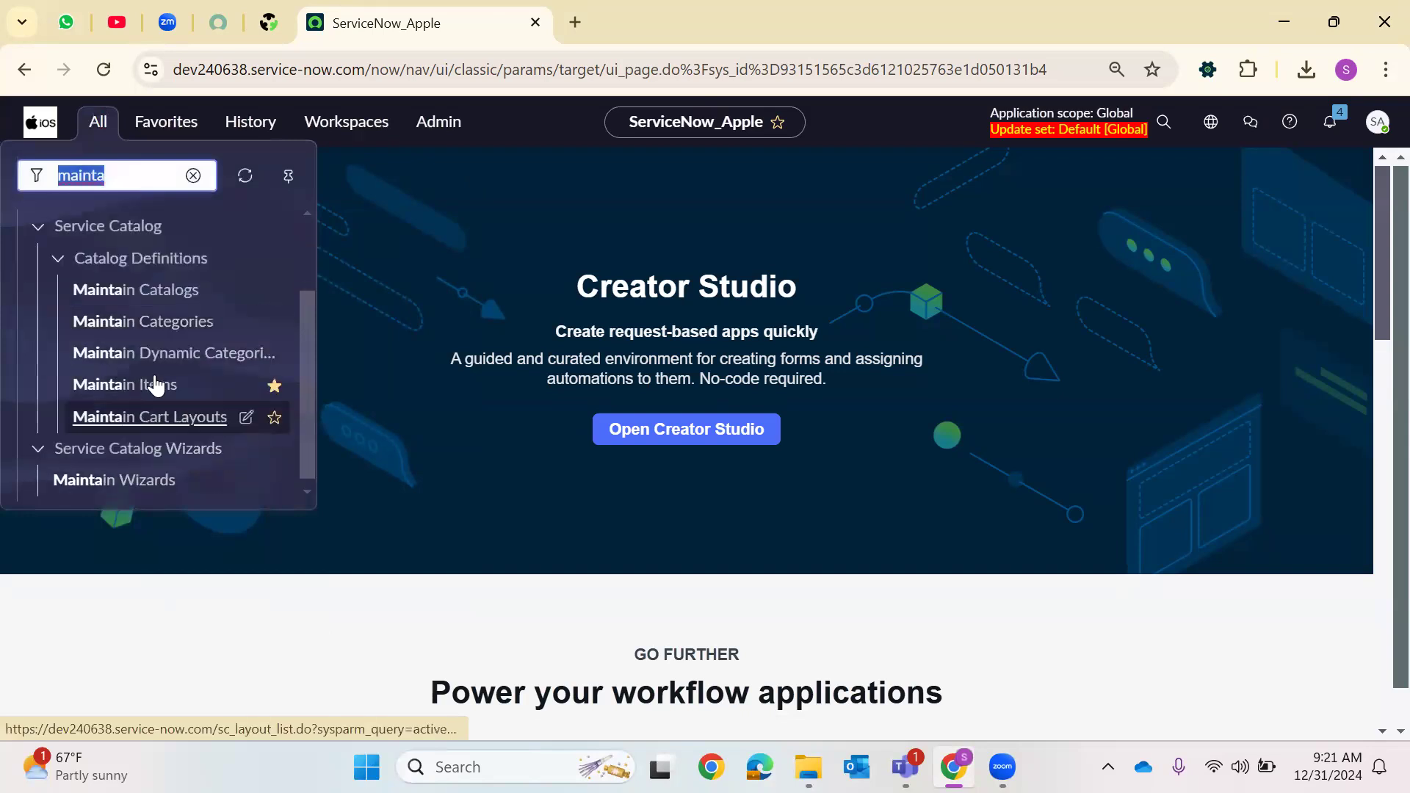
{"action": "right_click", "coordinate": [152, 386]}
{"action": "left_click", "coordinate": [245, 409]}
{"action": "left_click", "coordinate": [675, 23]}
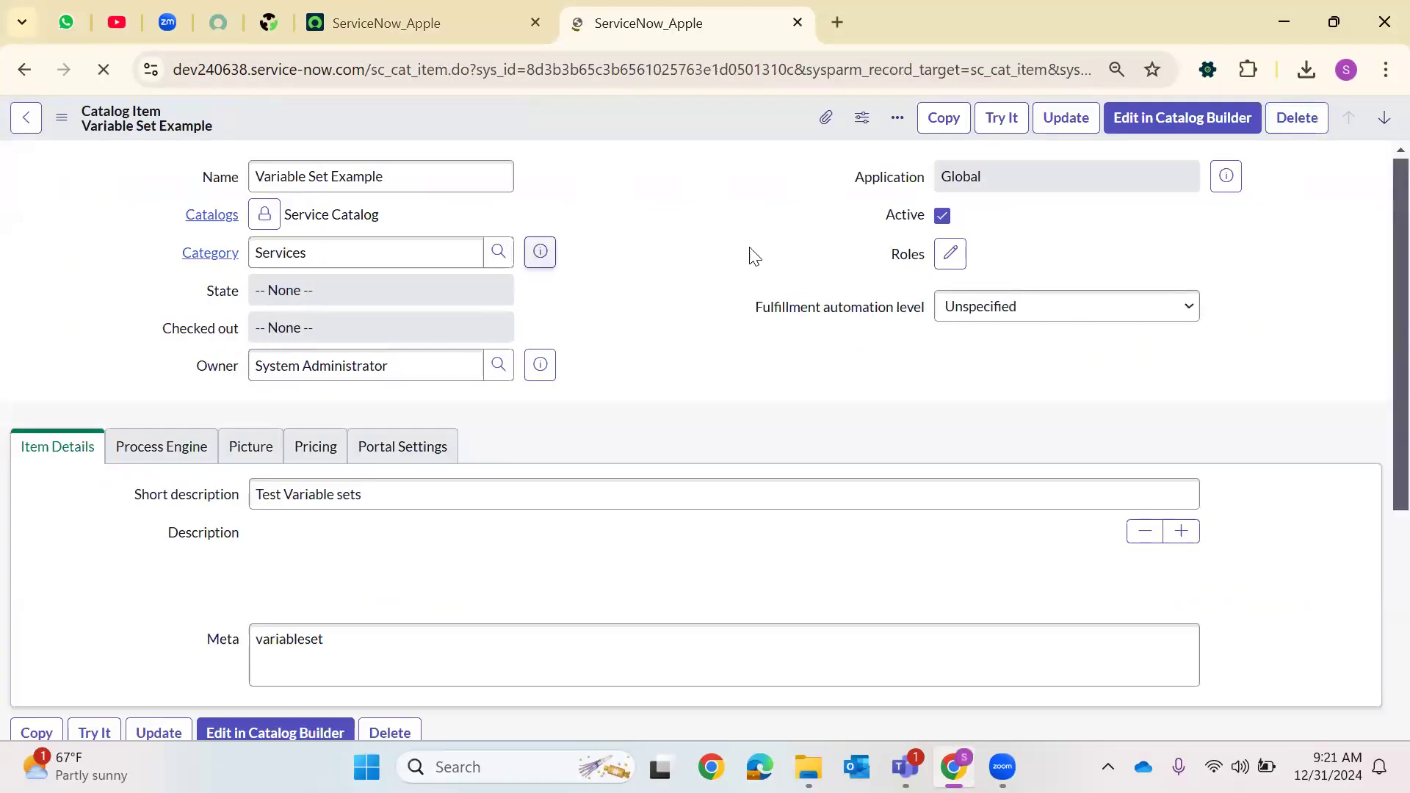
Try the Variable Set Example catalog item in the catalog form
{"action": "left_click", "coordinate": [1001, 117]}
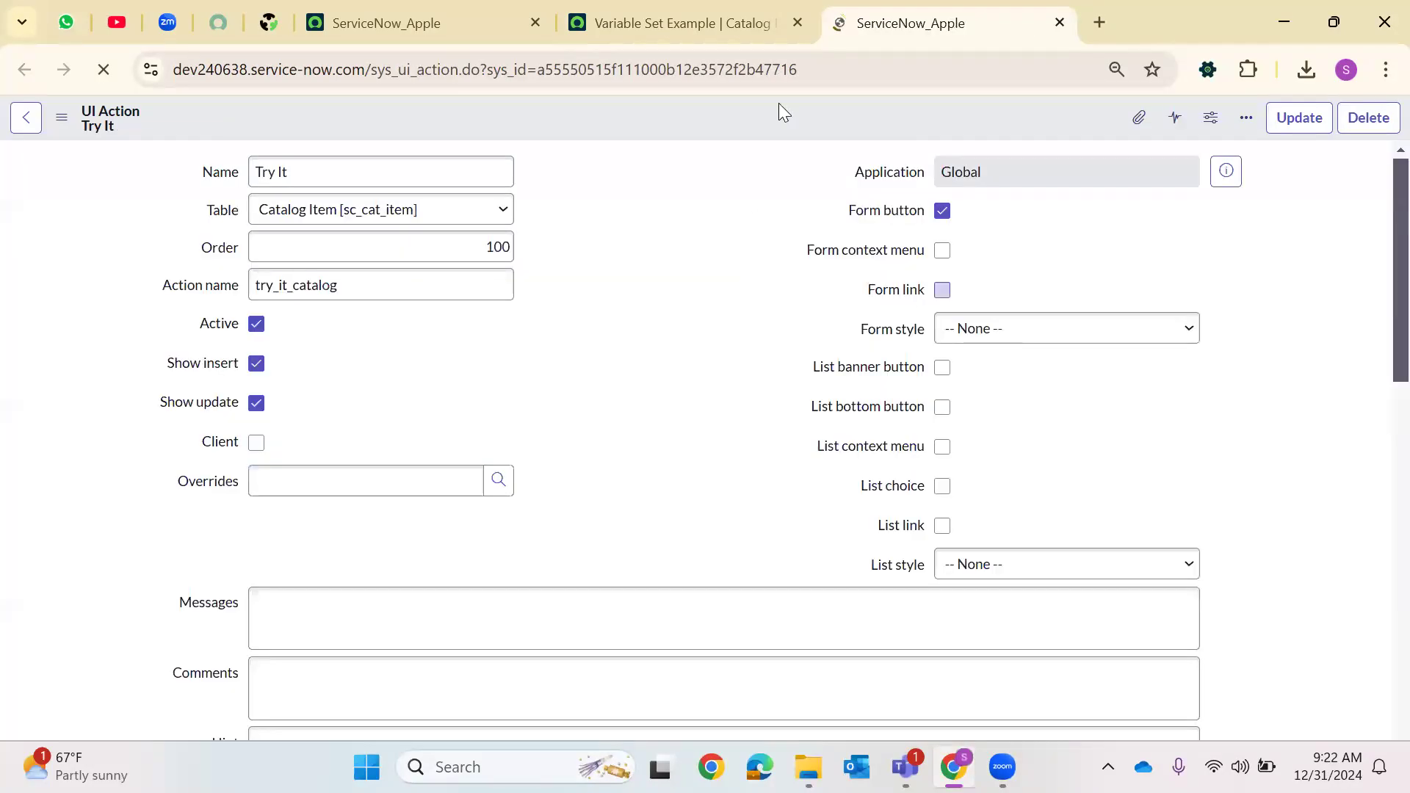
{"action": "key", "text": "ctrl+w"}
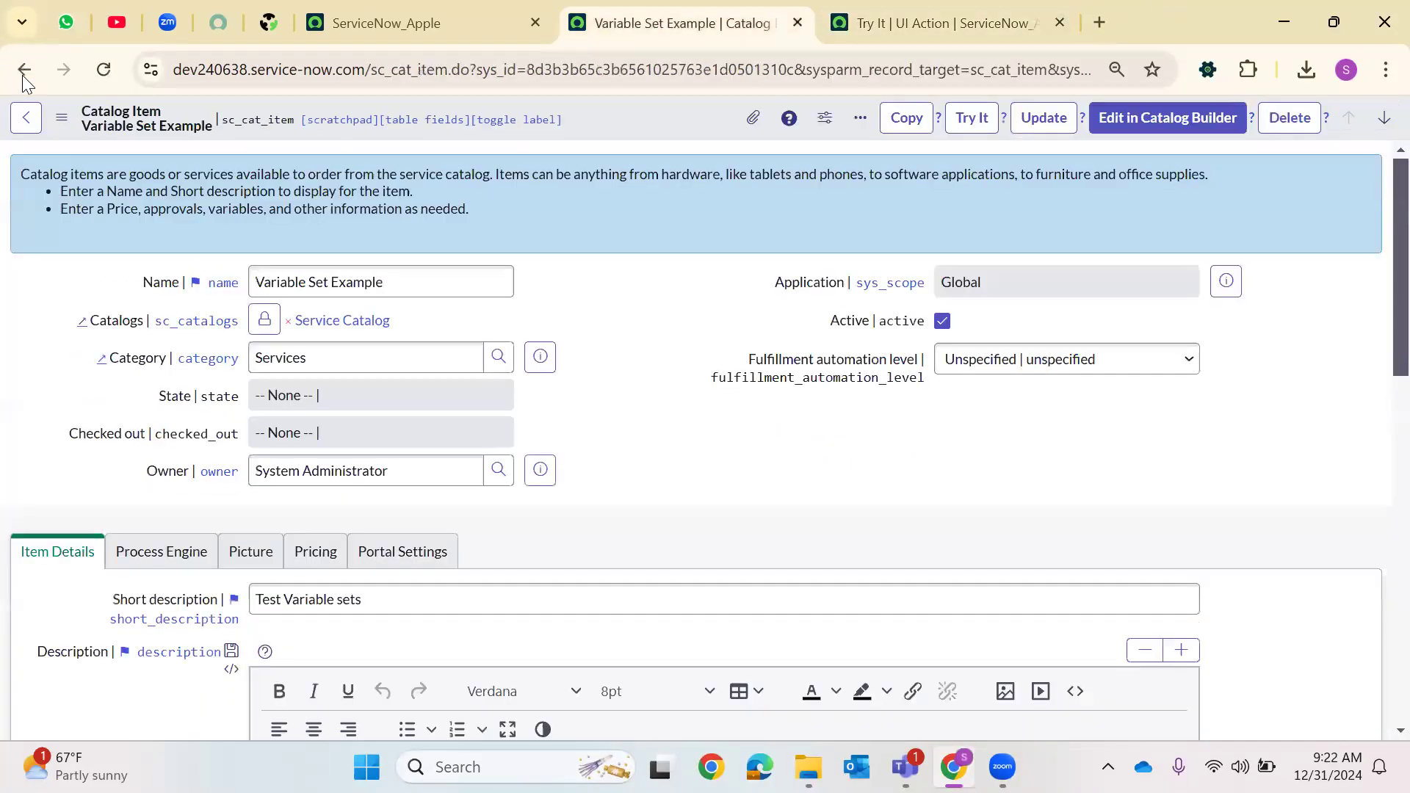
{"action": "left_click", "coordinate": [987, 123]}
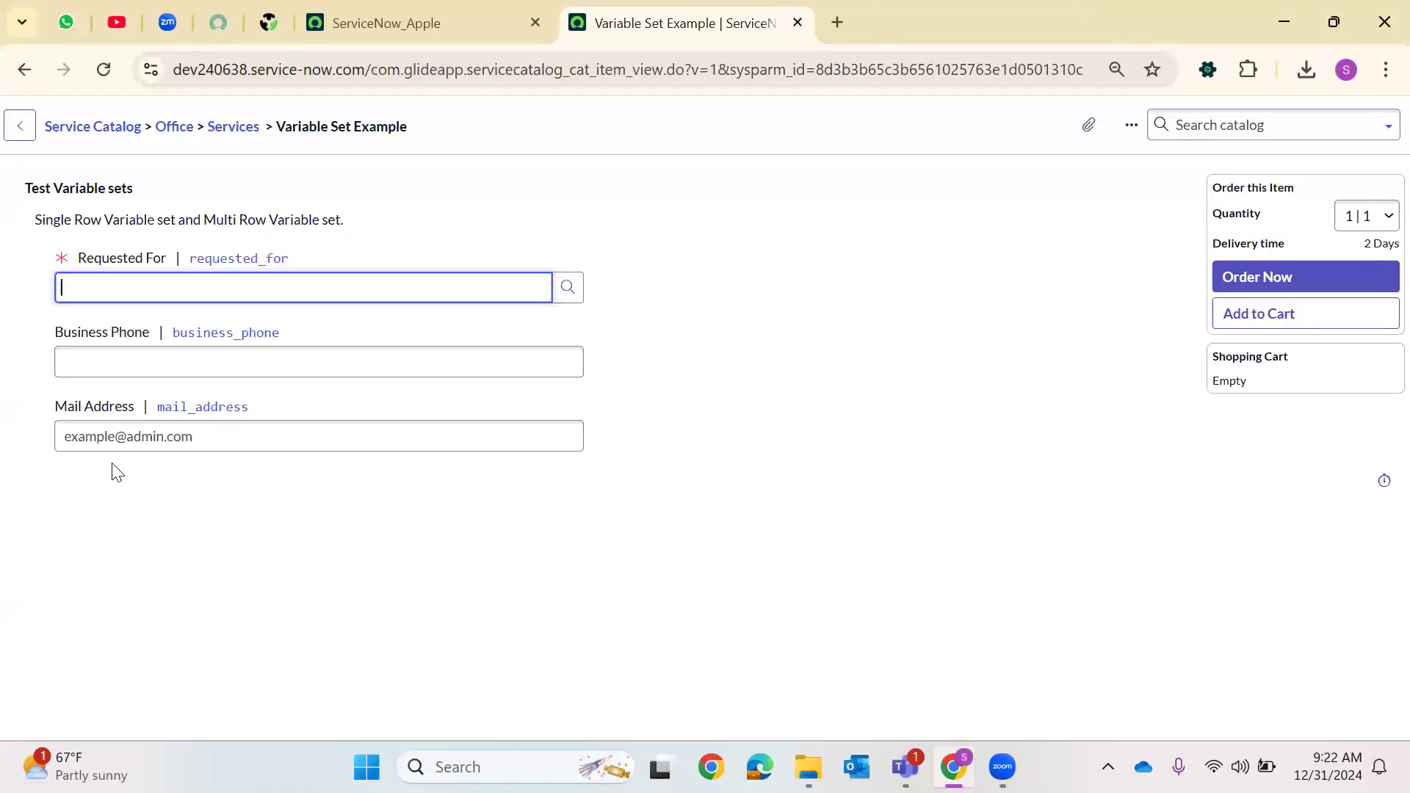
Pick a user for Requested For from the lookup and select the Address field's text
{"action": "left_click", "coordinate": [563, 291]}
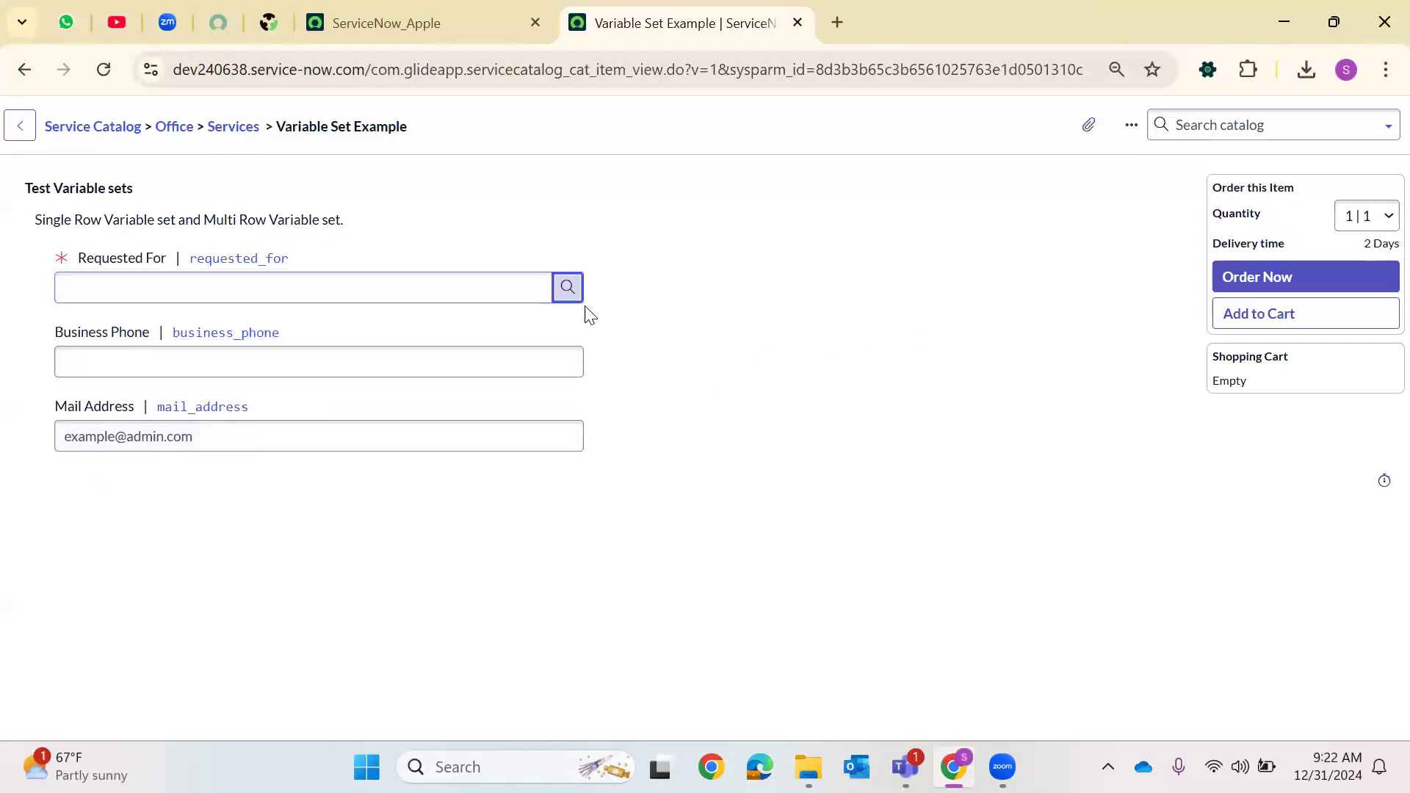
{"action": "left_click", "coordinate": [115, 358]}
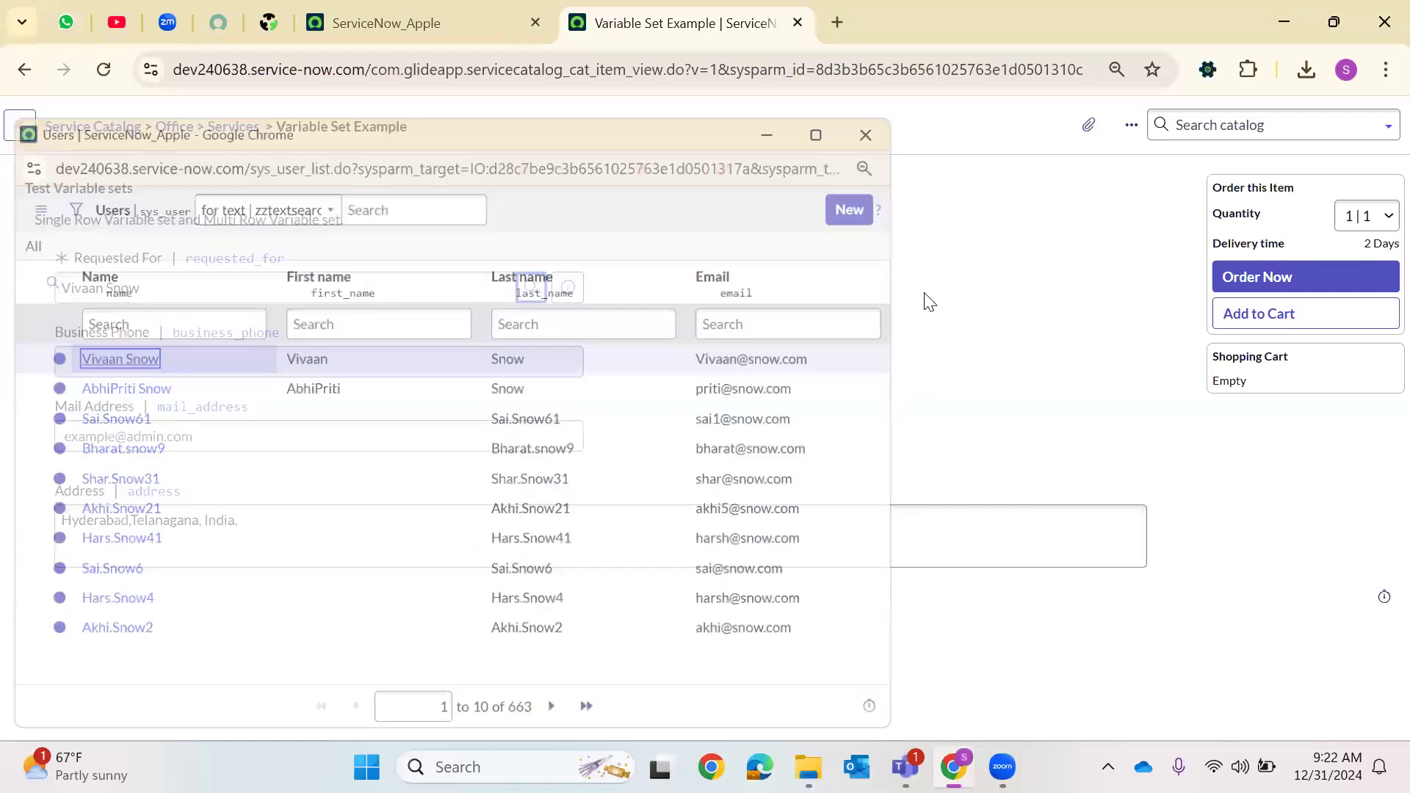
{"action": "left_click", "coordinate": [259, 519]}
{"action": "key", "text": "ctrl+a"}
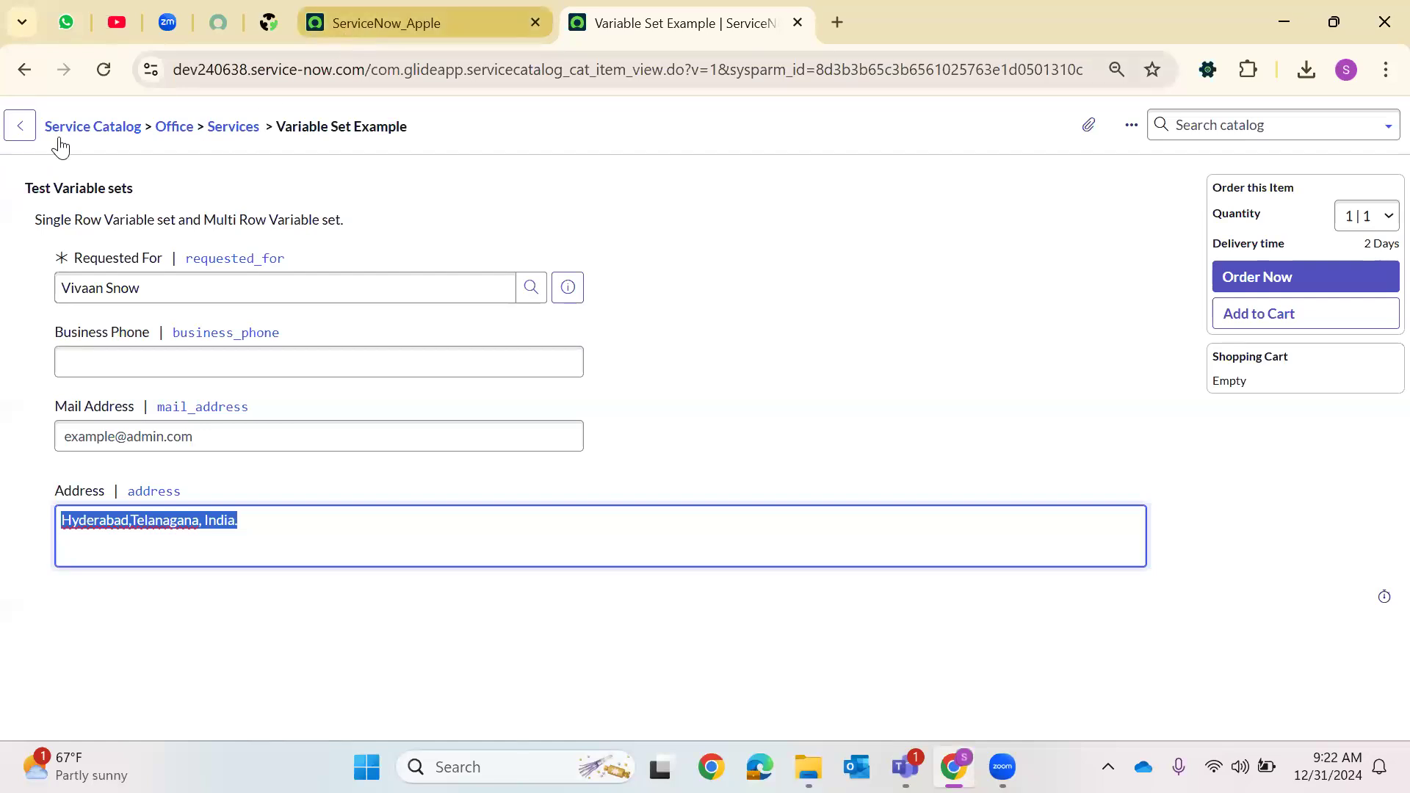
Return to the catalog item and examine its Catalog UI Policies, Catalog Client Scripts and Variable Sets lists
{"action": "left_click", "coordinate": [25, 71]}
{"action": "left_click", "coordinate": [821, 210]}
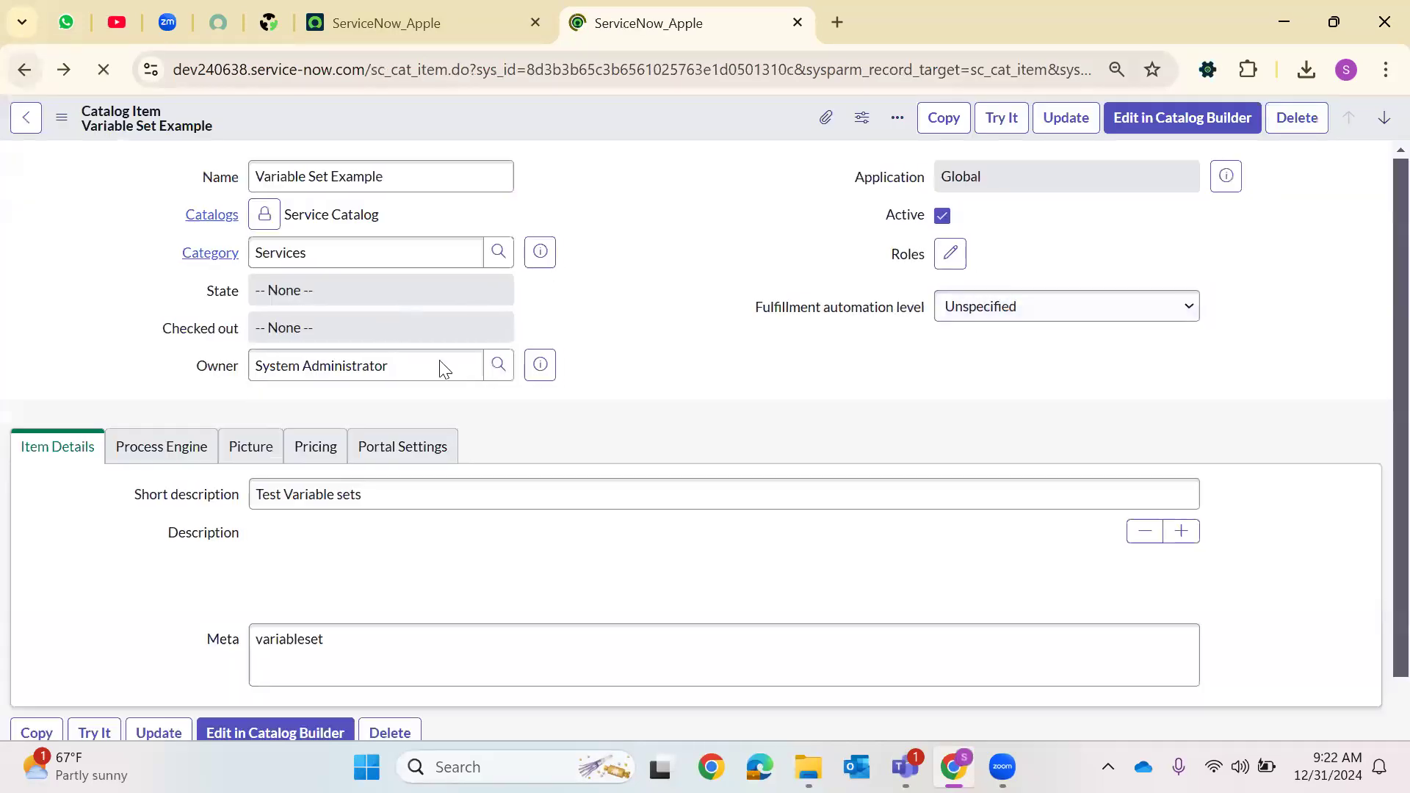
{"action": "scroll", "coordinate": [411, 440], "scroll_direction": "down", "scroll_amount": 5}
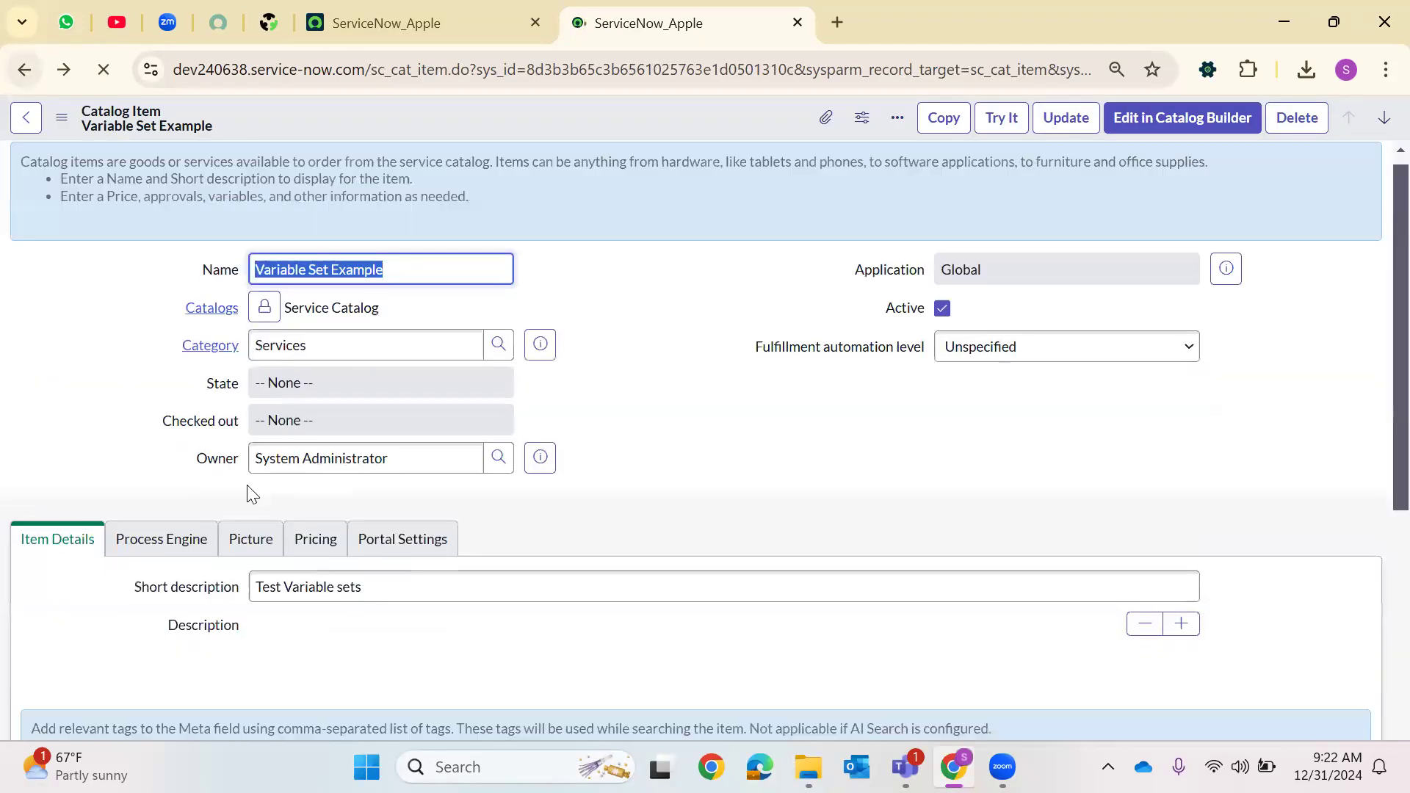
{"action": "scroll", "coordinate": [448, 476], "scroll_direction": "down", "scroll_amount": 6}
{"action": "scroll", "coordinate": [450, 470], "scroll_direction": "down", "scroll_amount": 4}
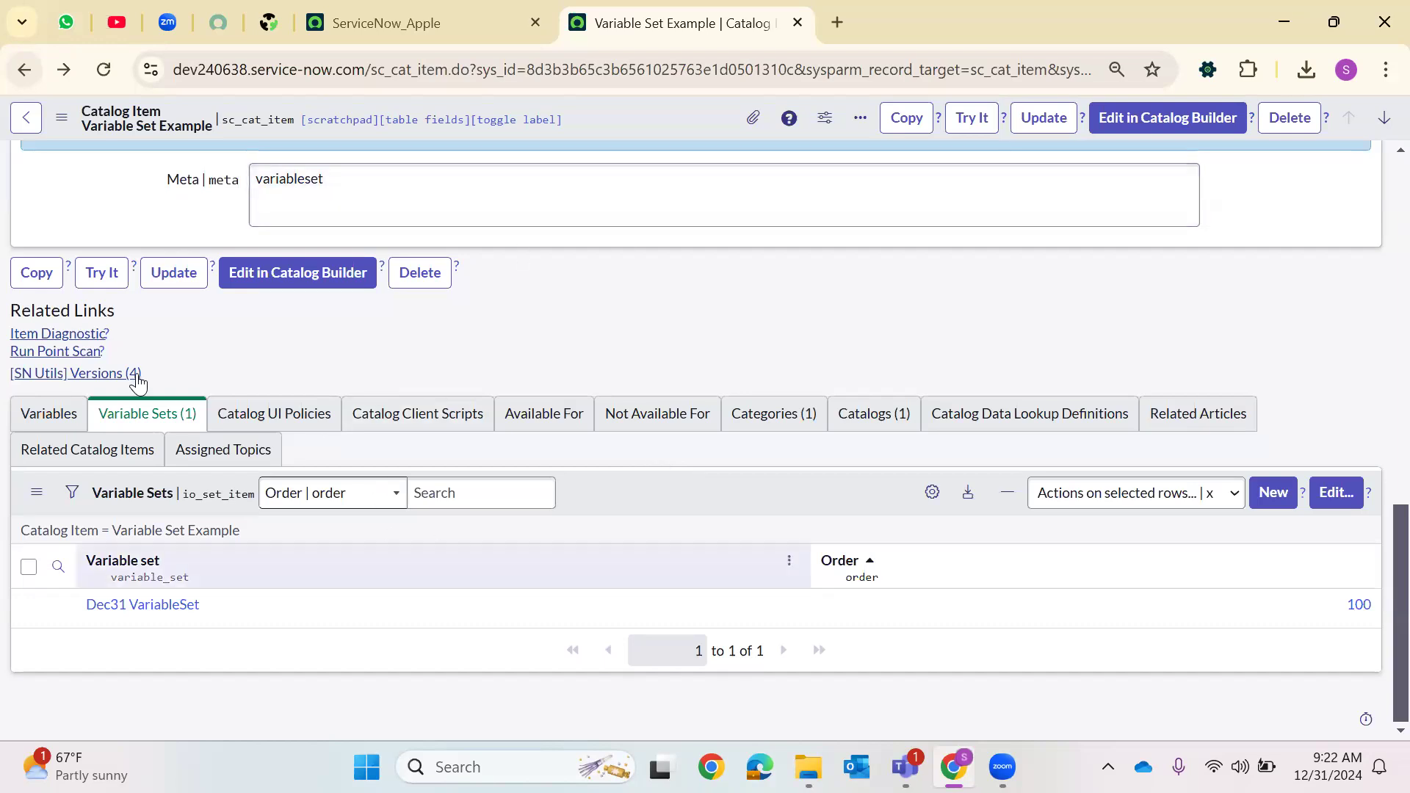
{"action": "left_click", "coordinate": [274, 413]}
{"action": "left_click", "coordinate": [432, 422]}
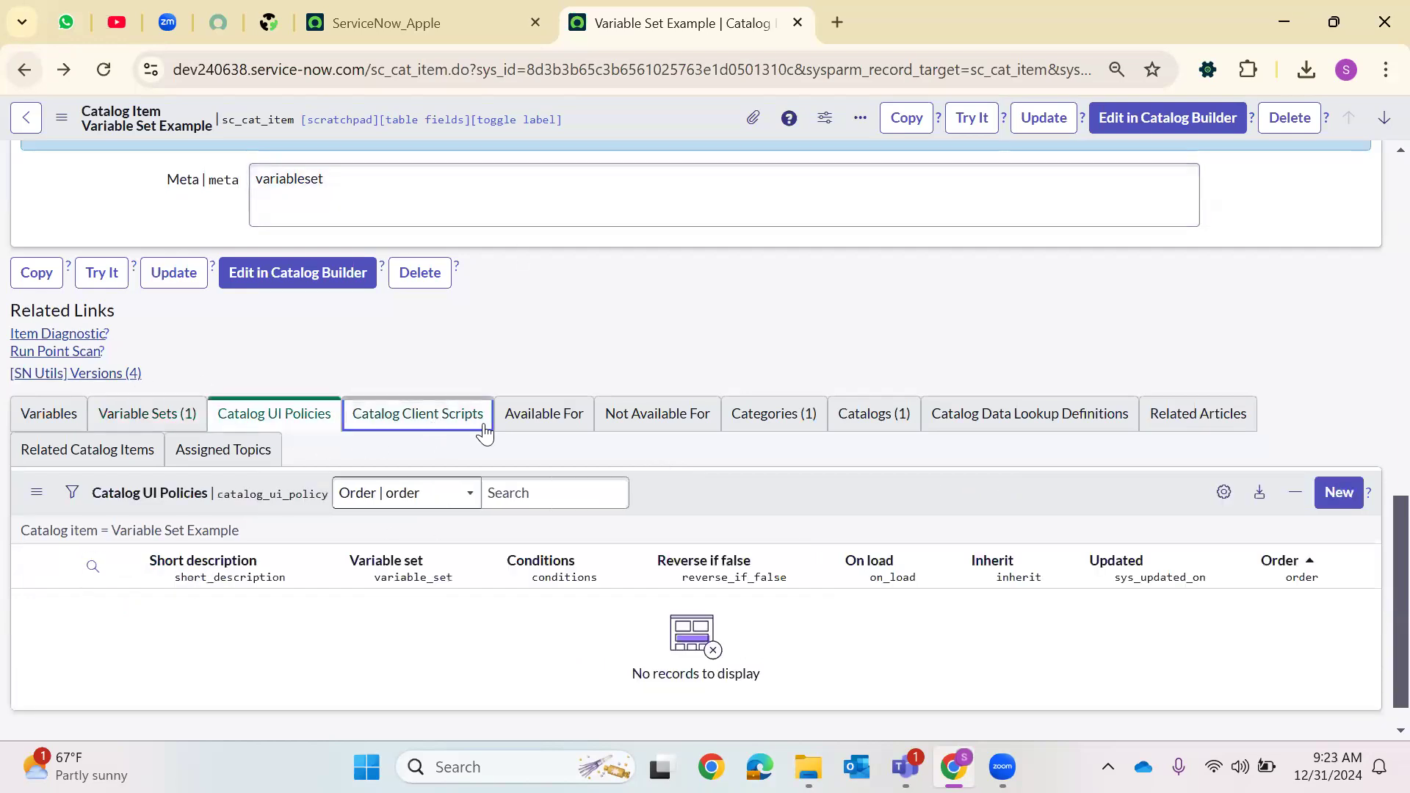
{"action": "left_click", "coordinate": [169, 415]}
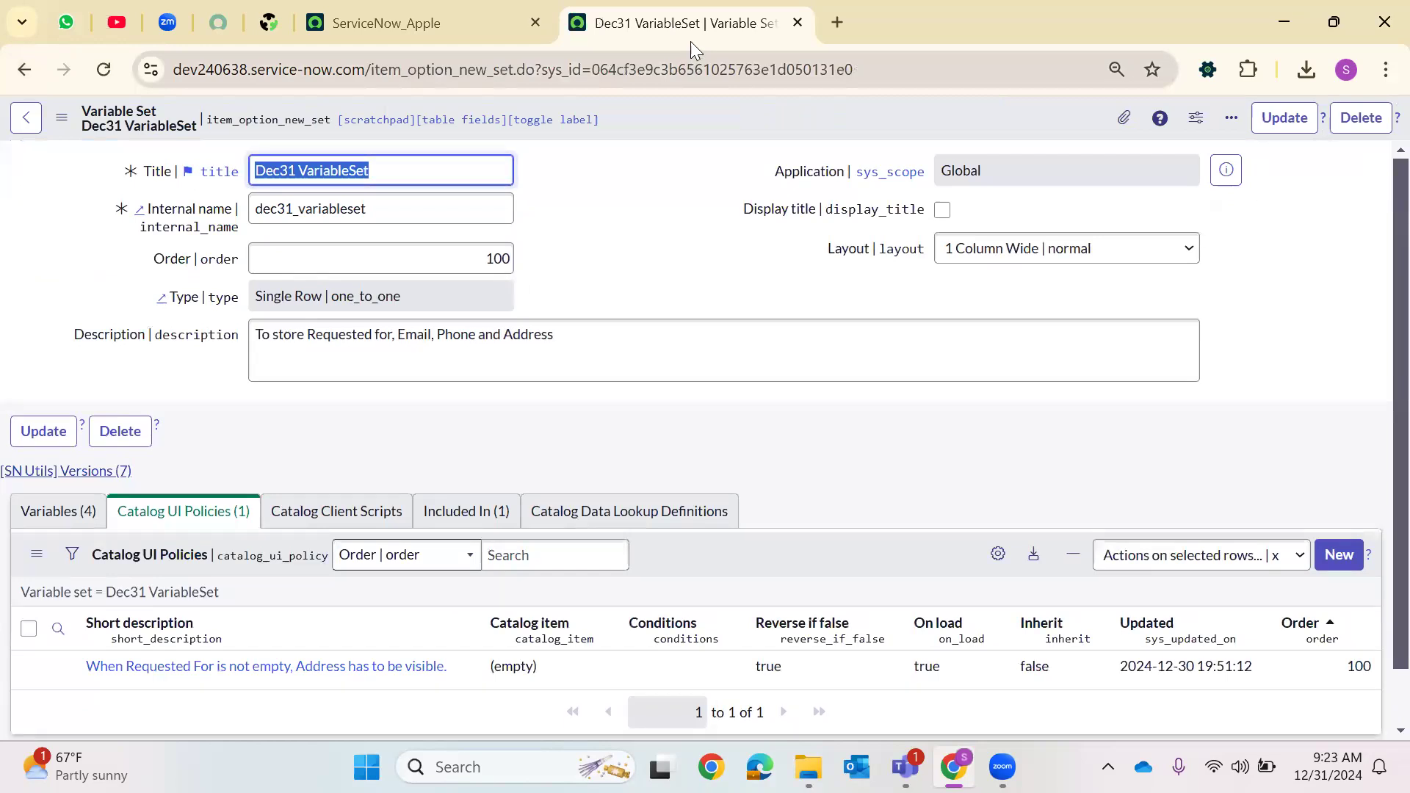
Create a new catalog client script from the variable set's Catalog Client Scripts list
{"action": "scroll", "coordinate": [617, 304], "scroll_direction": "down", "scroll_amount": 2}
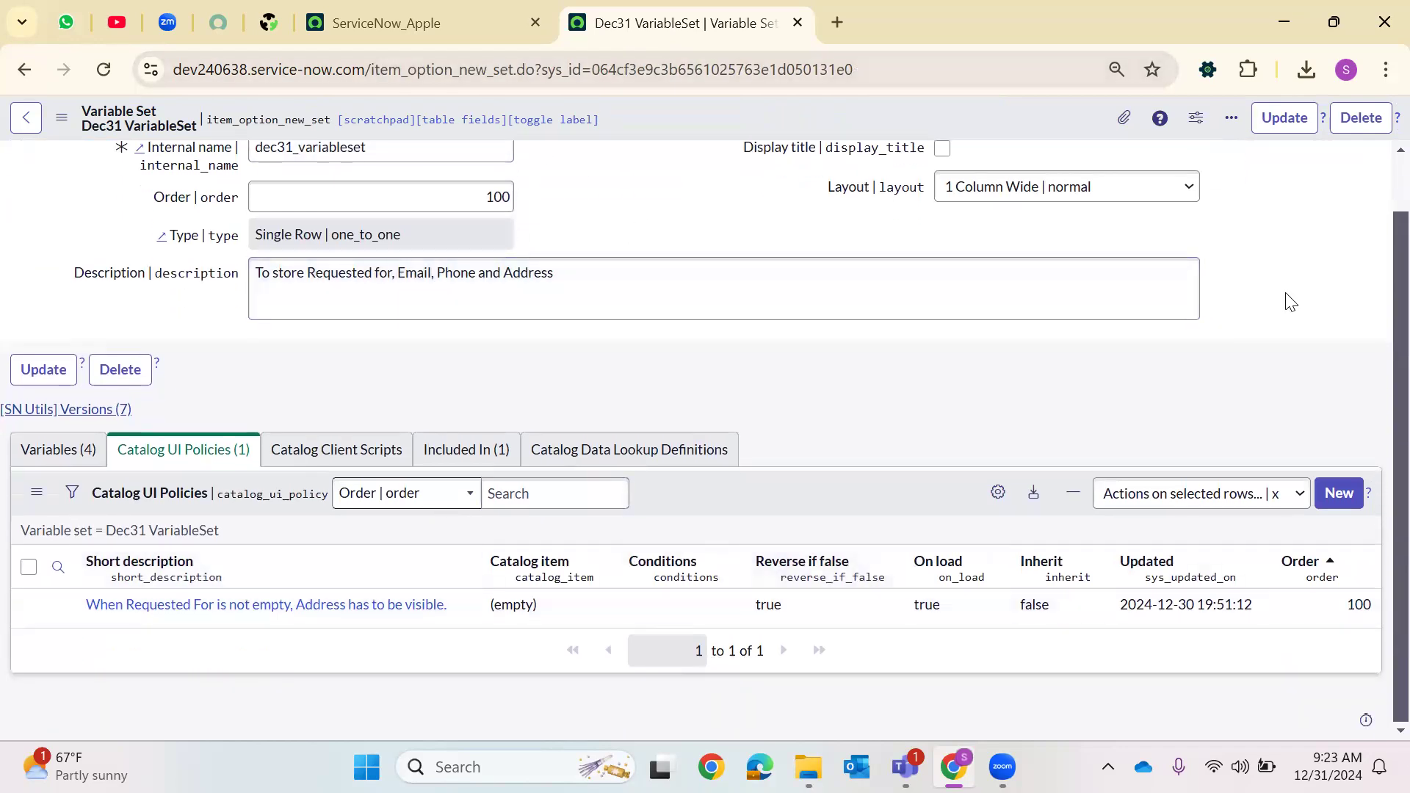
{"action": "left_click", "coordinate": [358, 450]}
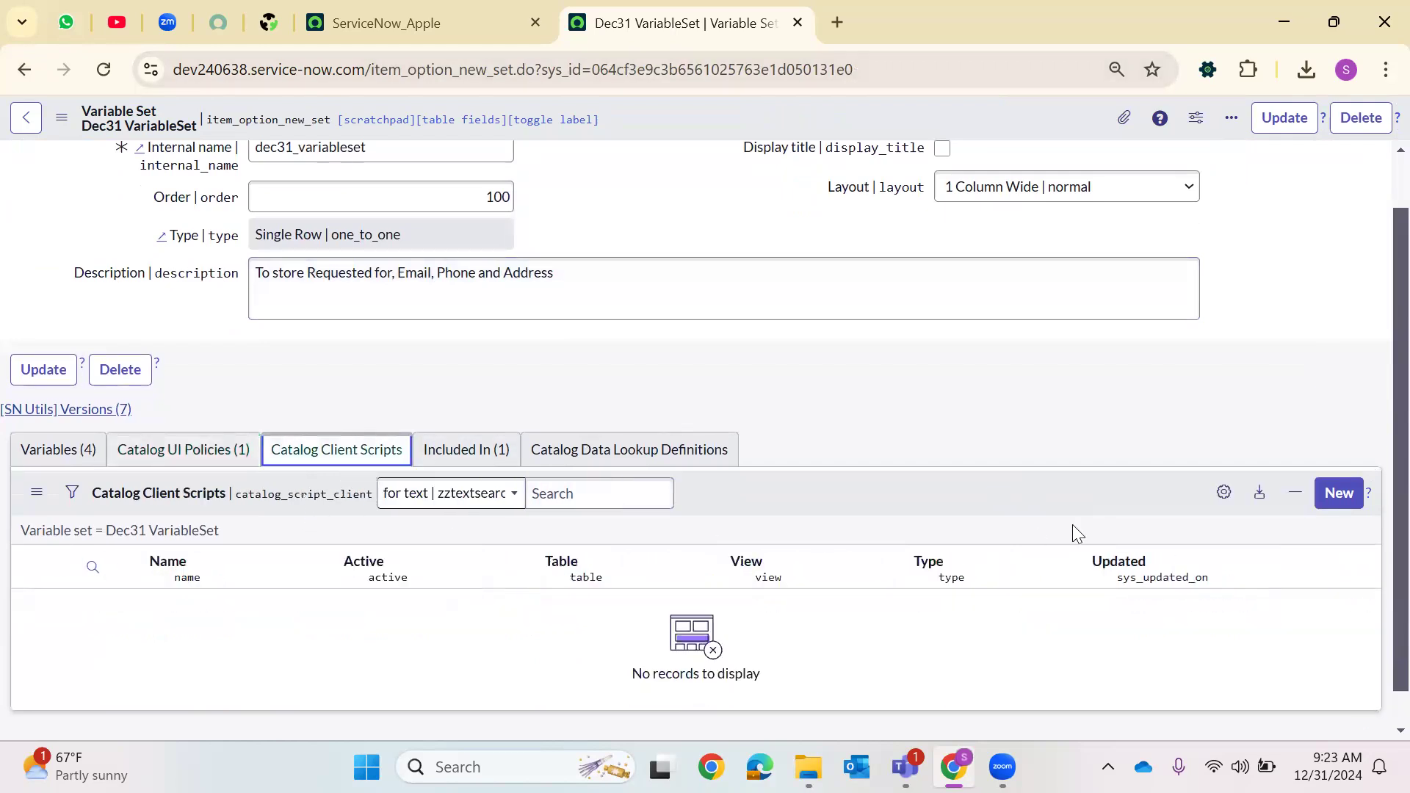
{"action": "left_click", "coordinate": [1338, 493]}
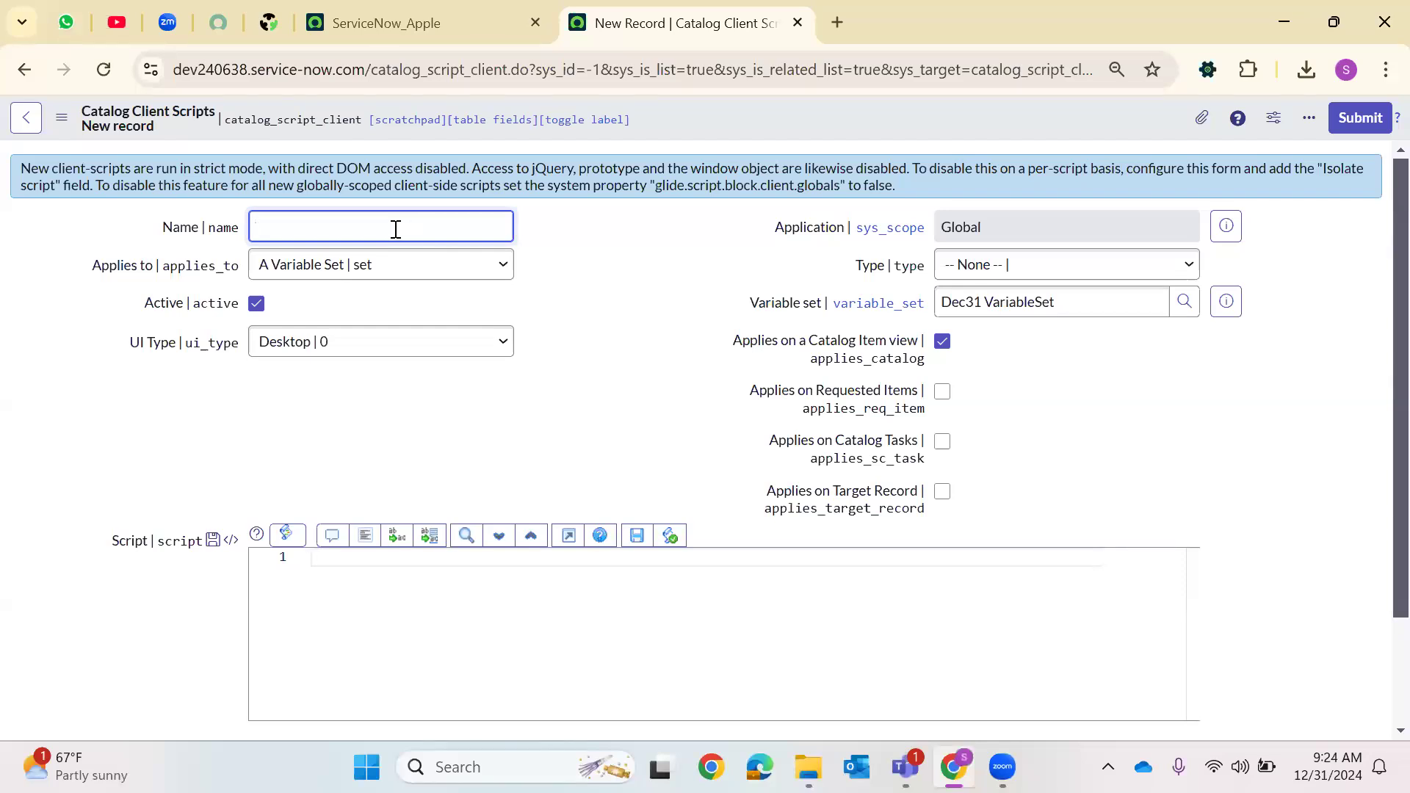
Name the client script "OnLoad Client Scripr" and set its UI Type to All
{"action": "type", "text": "On"}
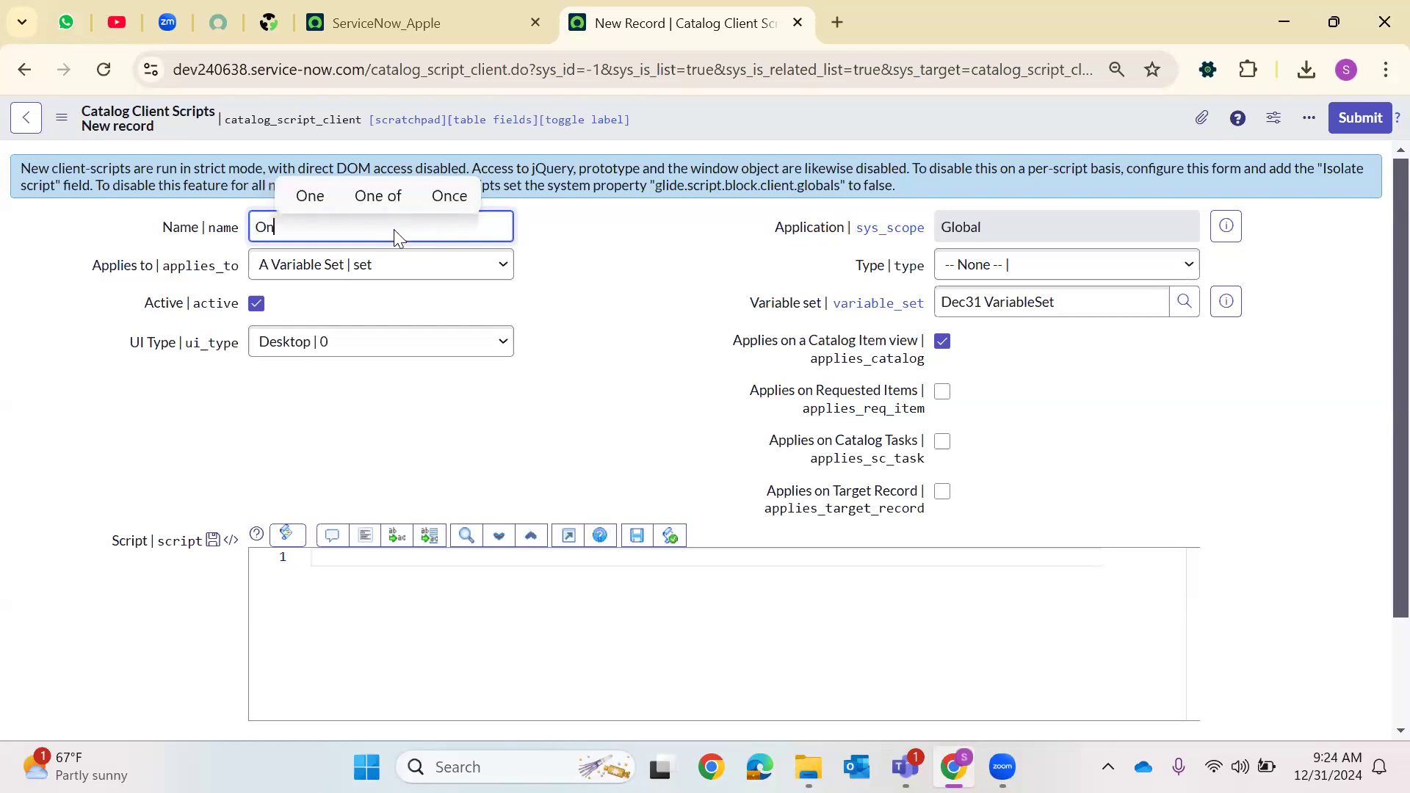
{"action": "type", "text": "Load Client"}
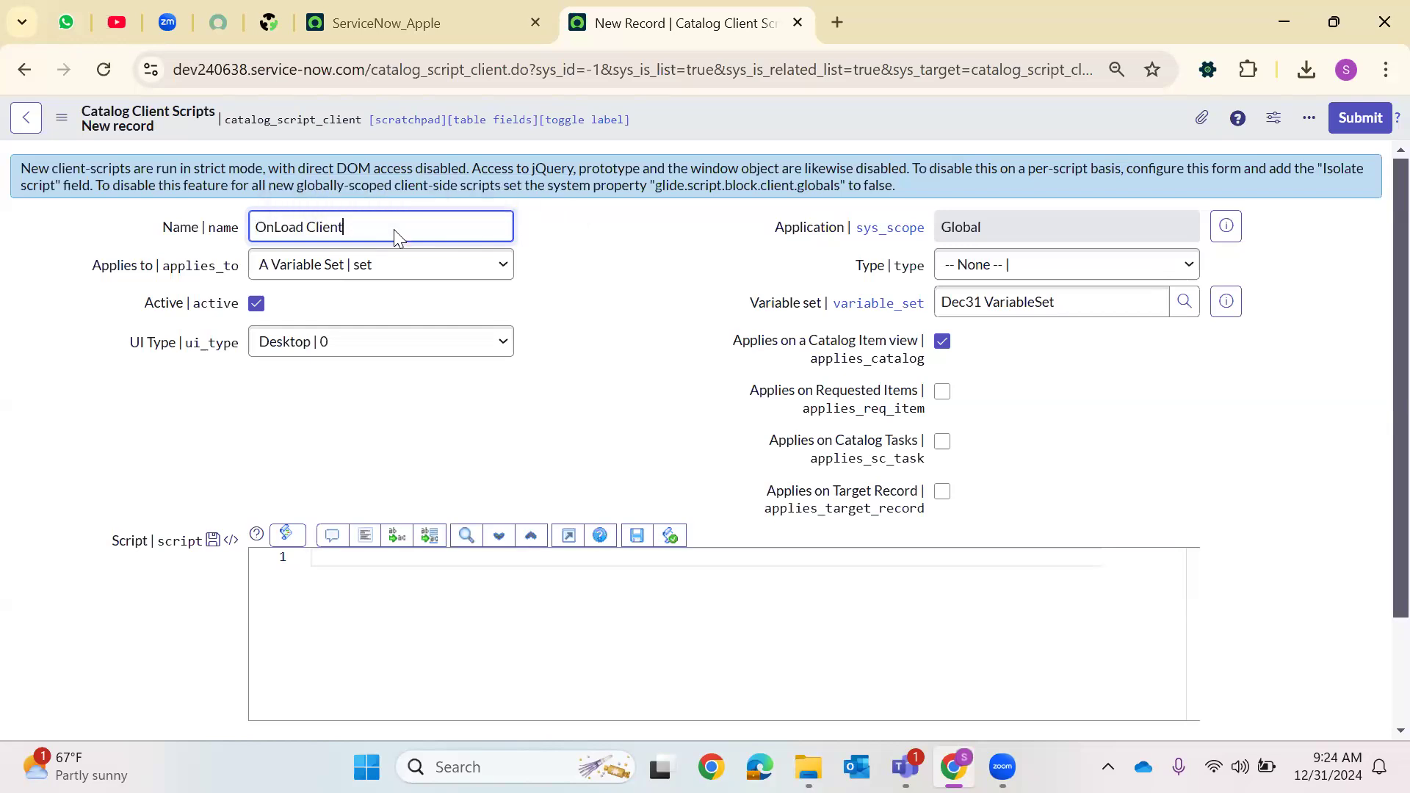
{"action": "type", "text": " Scripr"}
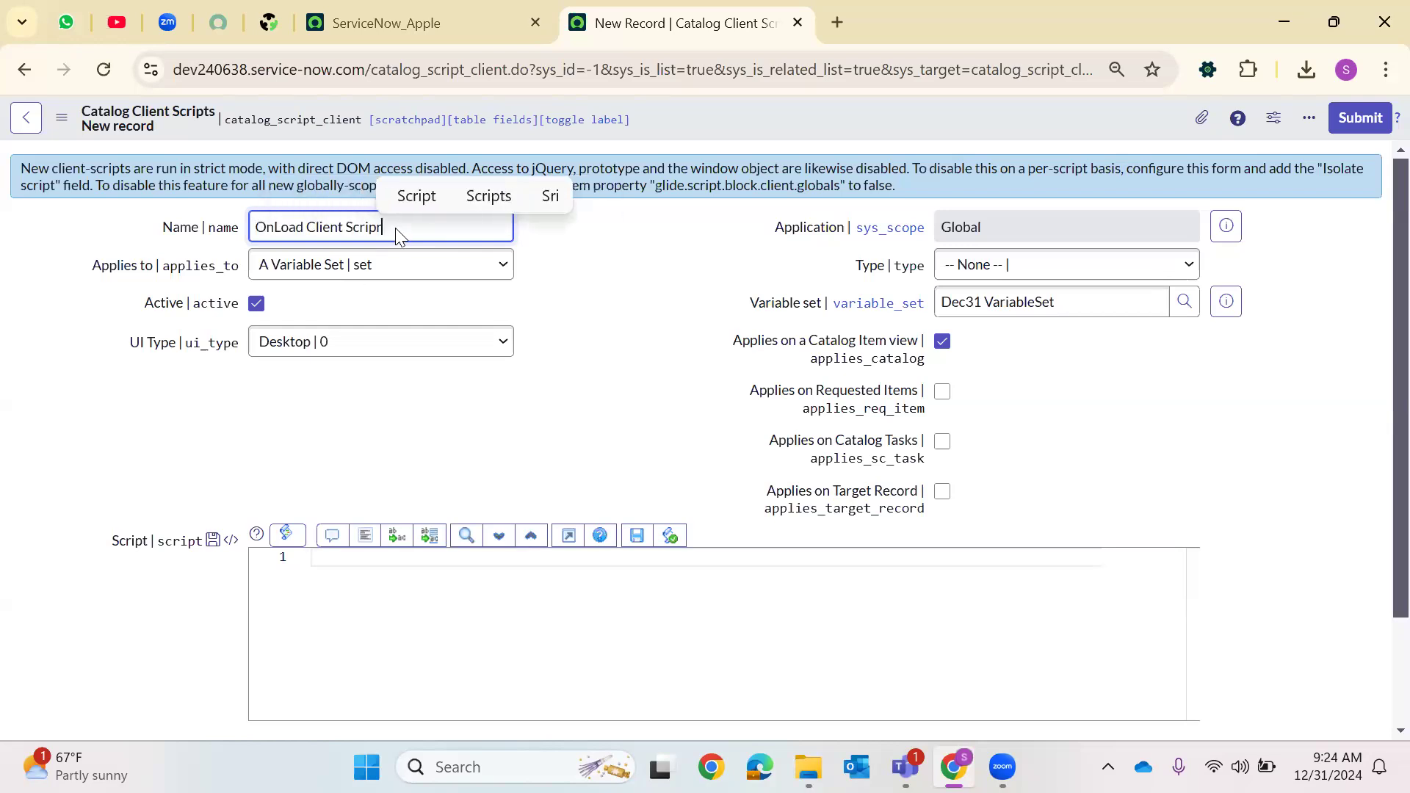
{"action": "left_click", "coordinate": [316, 342]}
{"action": "left_click", "coordinate": [306, 424]}
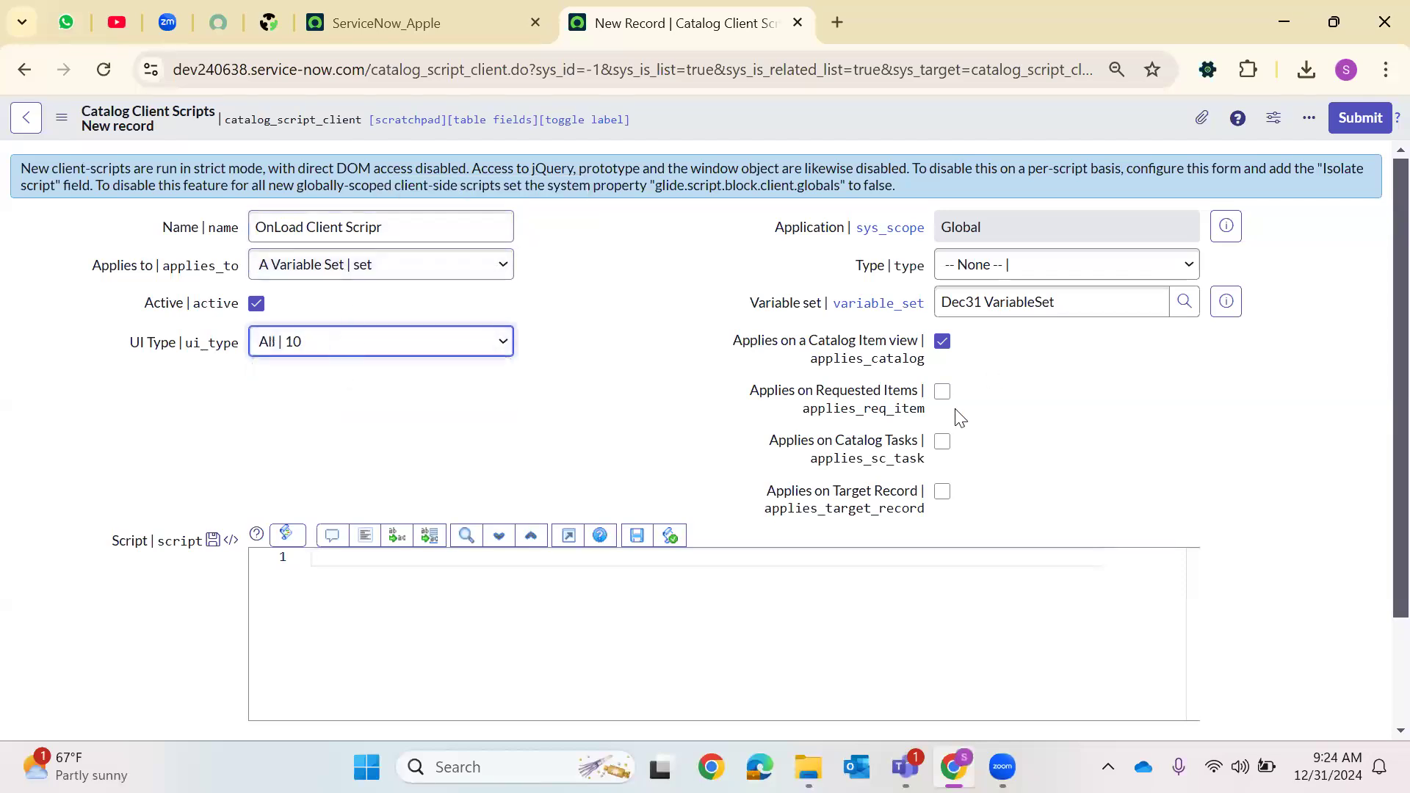
Make the script also apply on Requested Items, Target Record and Catalog Tasks
{"action": "left_click", "coordinate": [942, 391]}
{"action": "left_click", "coordinate": [943, 491]}
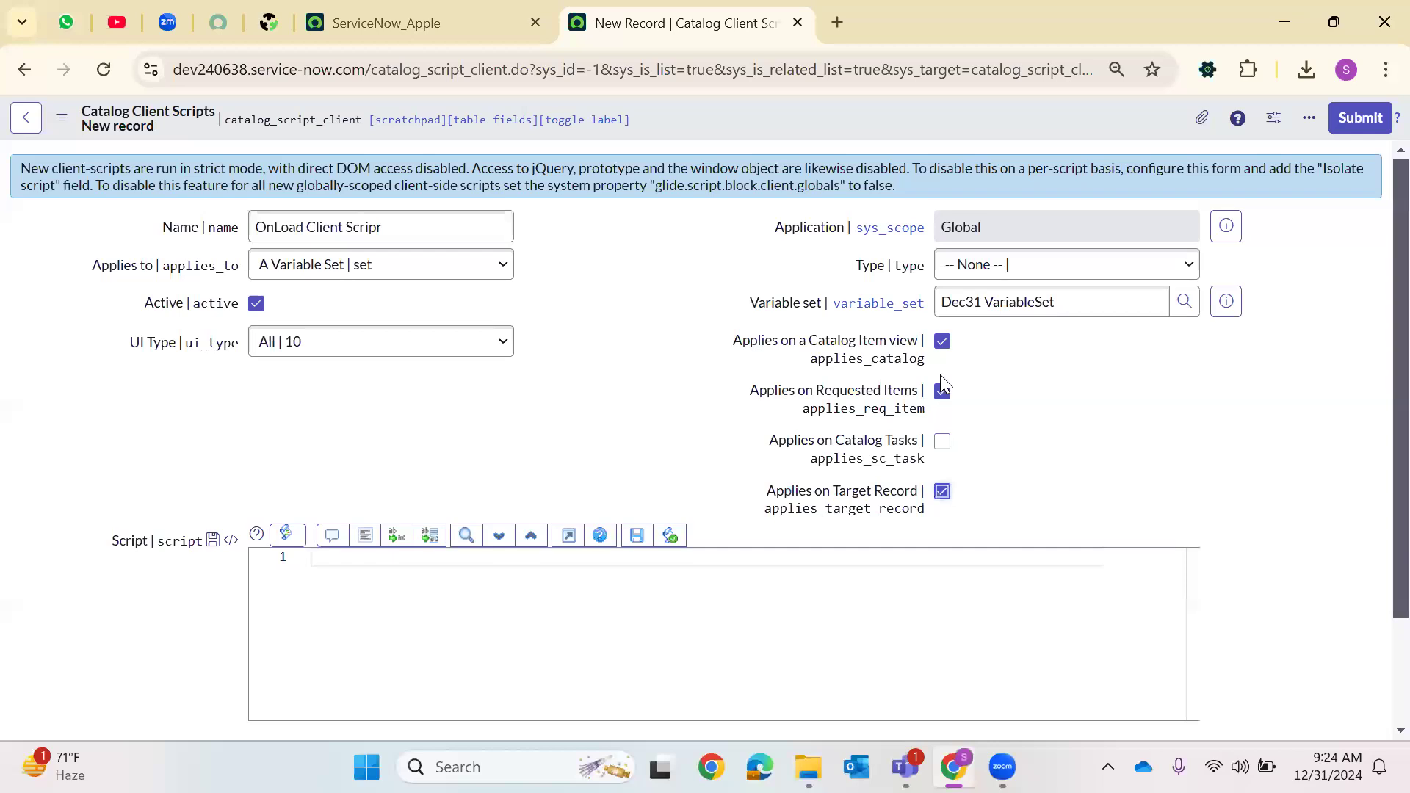
{"action": "left_click", "coordinate": [943, 442]}
Set the client script's Type to onLoad
{"action": "left_click", "coordinate": [998, 273]}
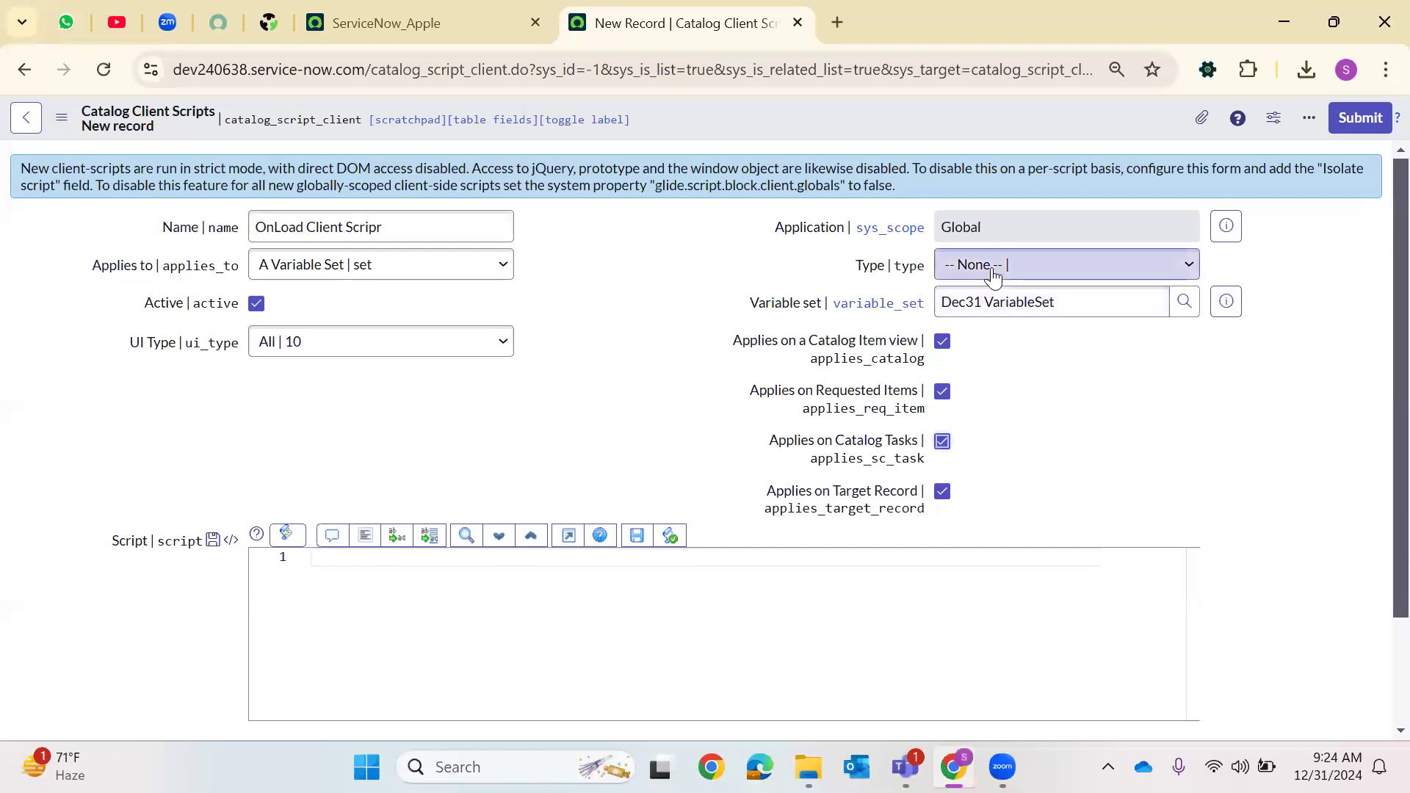
{"action": "left_click", "coordinate": [995, 348]}
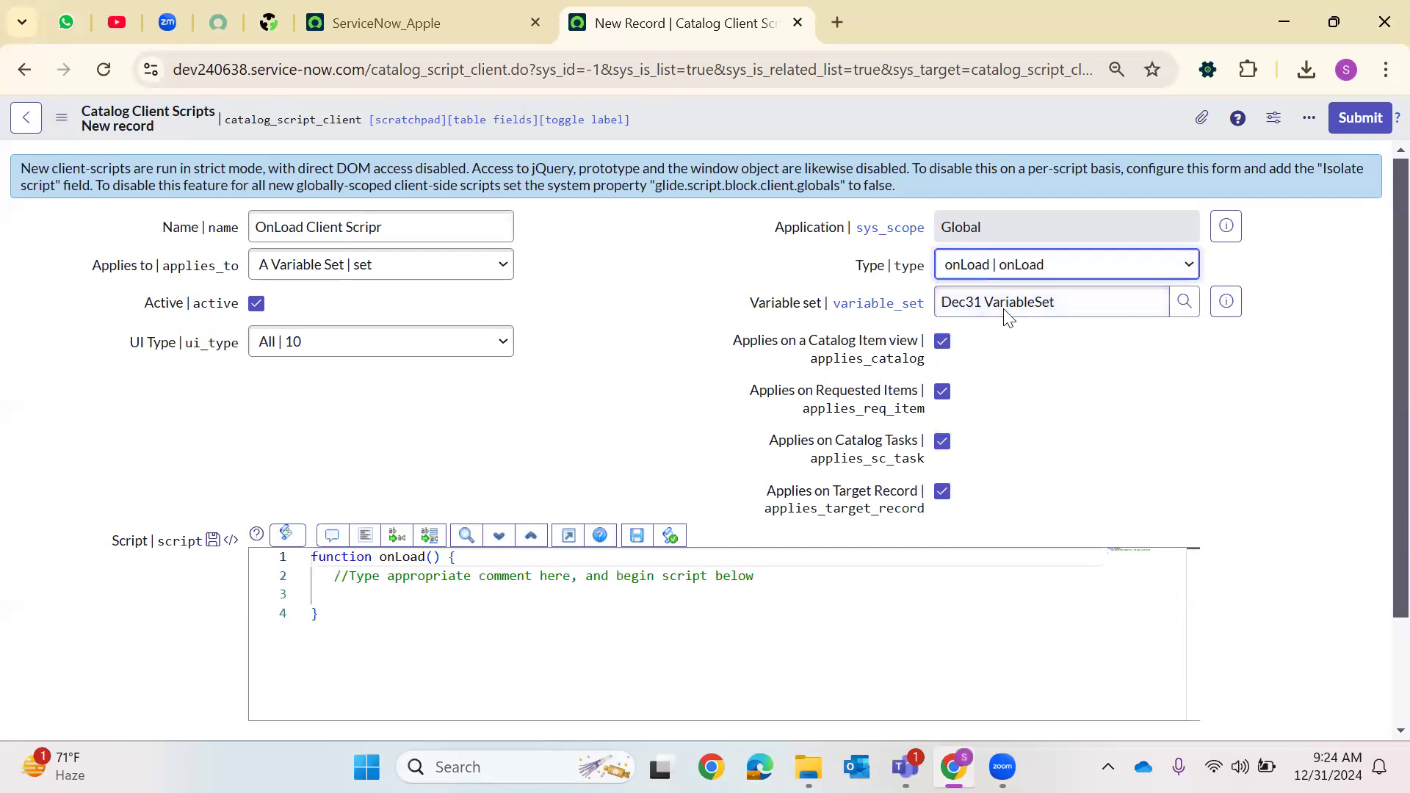
{"action": "left_click", "coordinate": [996, 266]}
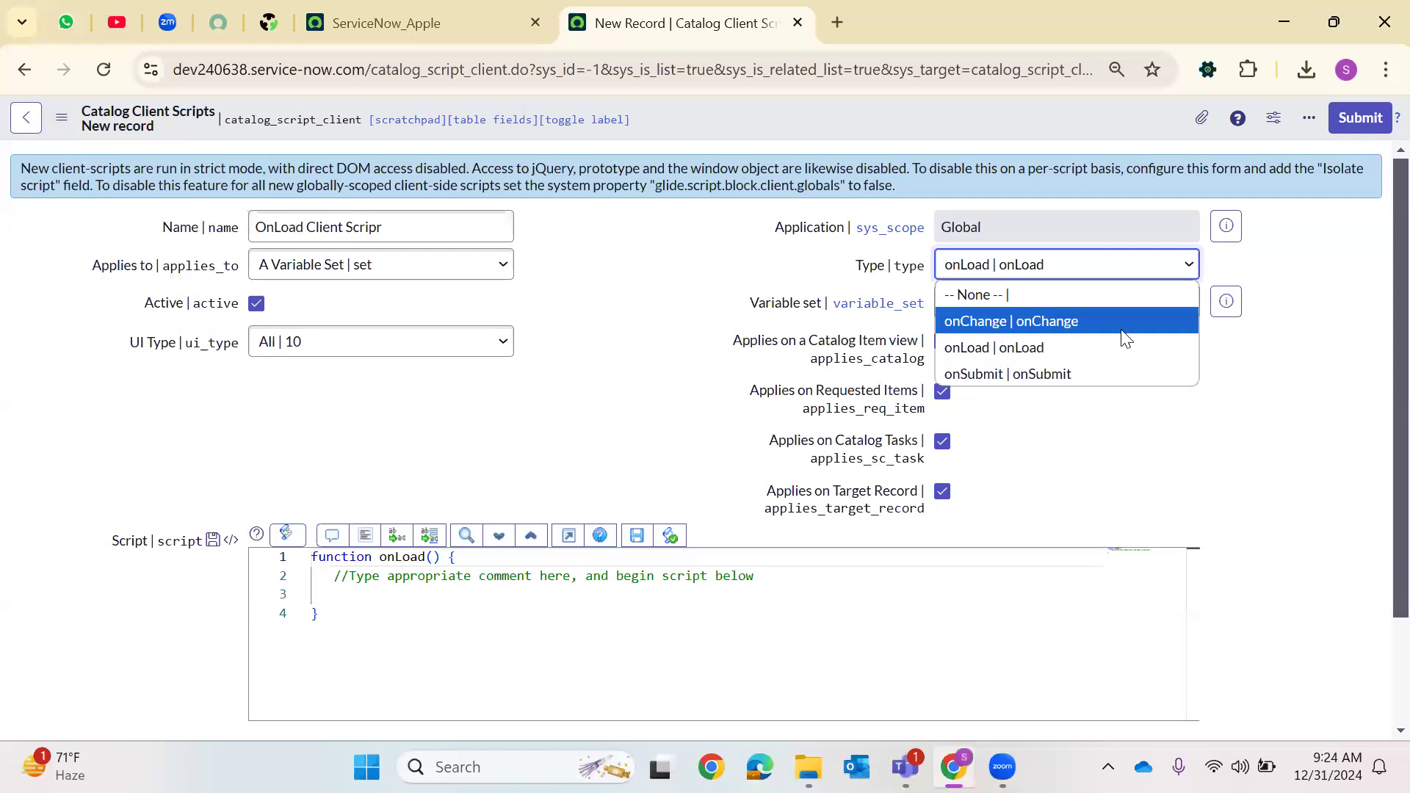
{"action": "left_click", "coordinate": [1035, 466]}
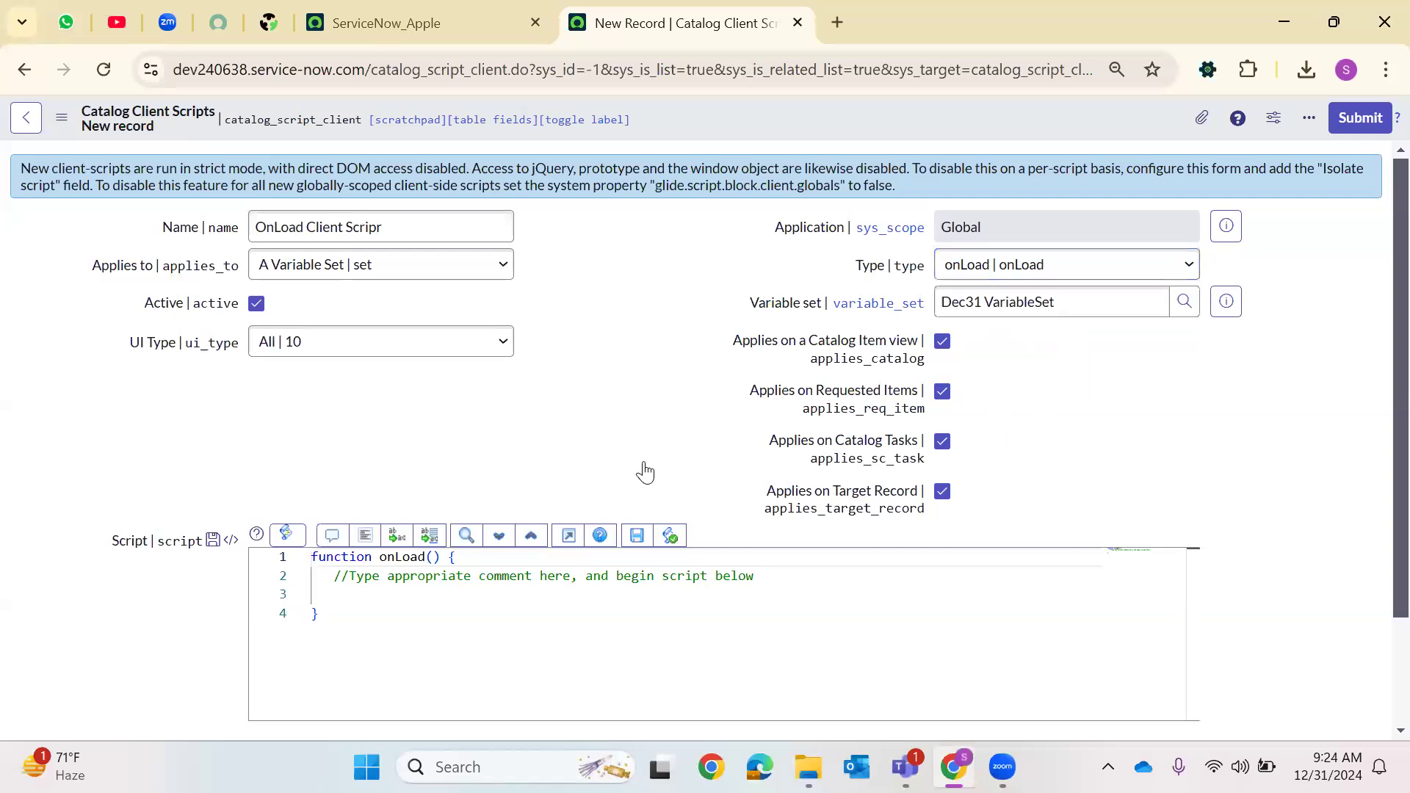
Add blank lines in the onLoad function and begin a g_form.setValue( call
{"action": "scroll", "coordinate": [417, 446], "scroll_direction": "down", "scroll_amount": 2}
{"action": "left_click", "coordinate": [384, 466]}
{"action": "key", "text": "Return"}
{"action": "key", "text": "Return"}
{"action": "key", "text": "Return"}
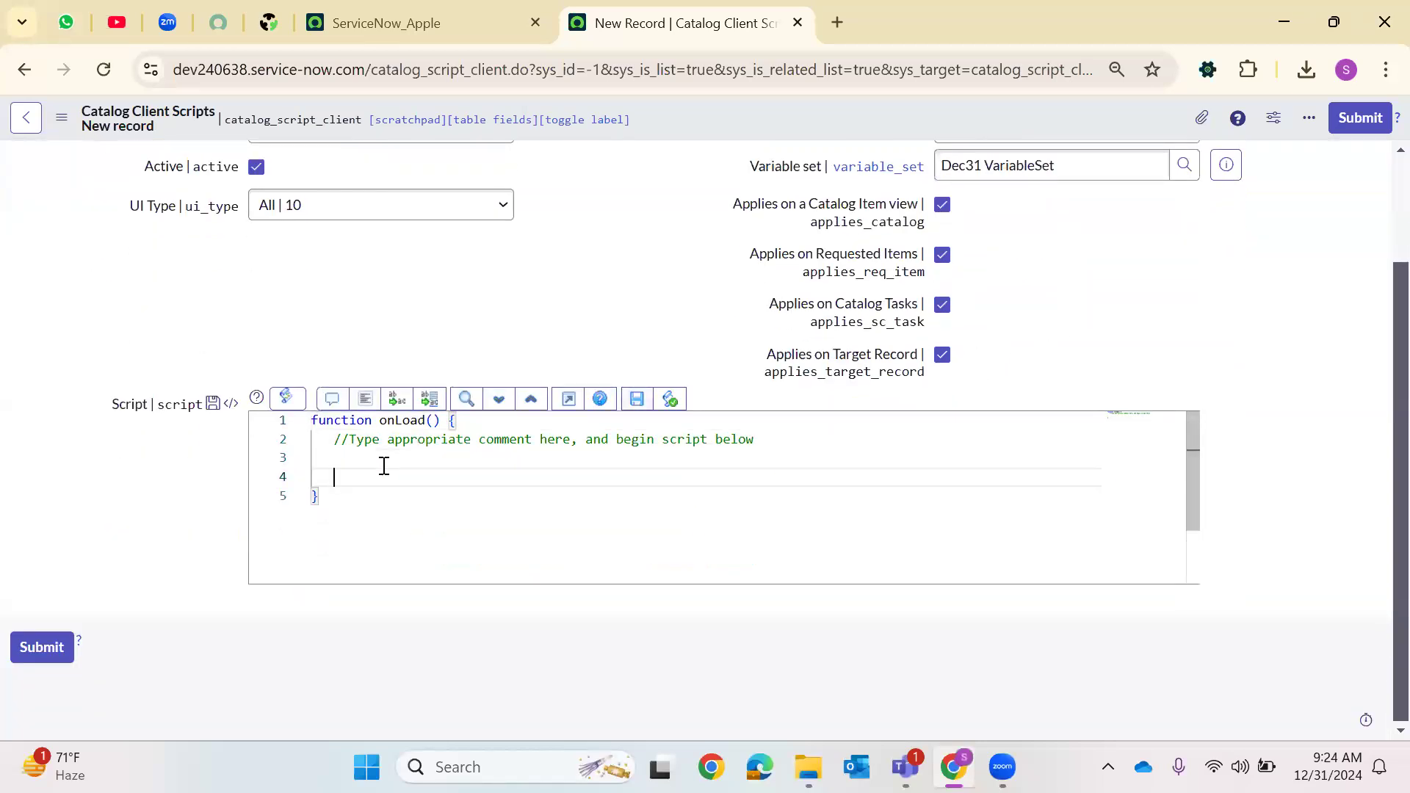
{"action": "left_click", "coordinate": [384, 466]}
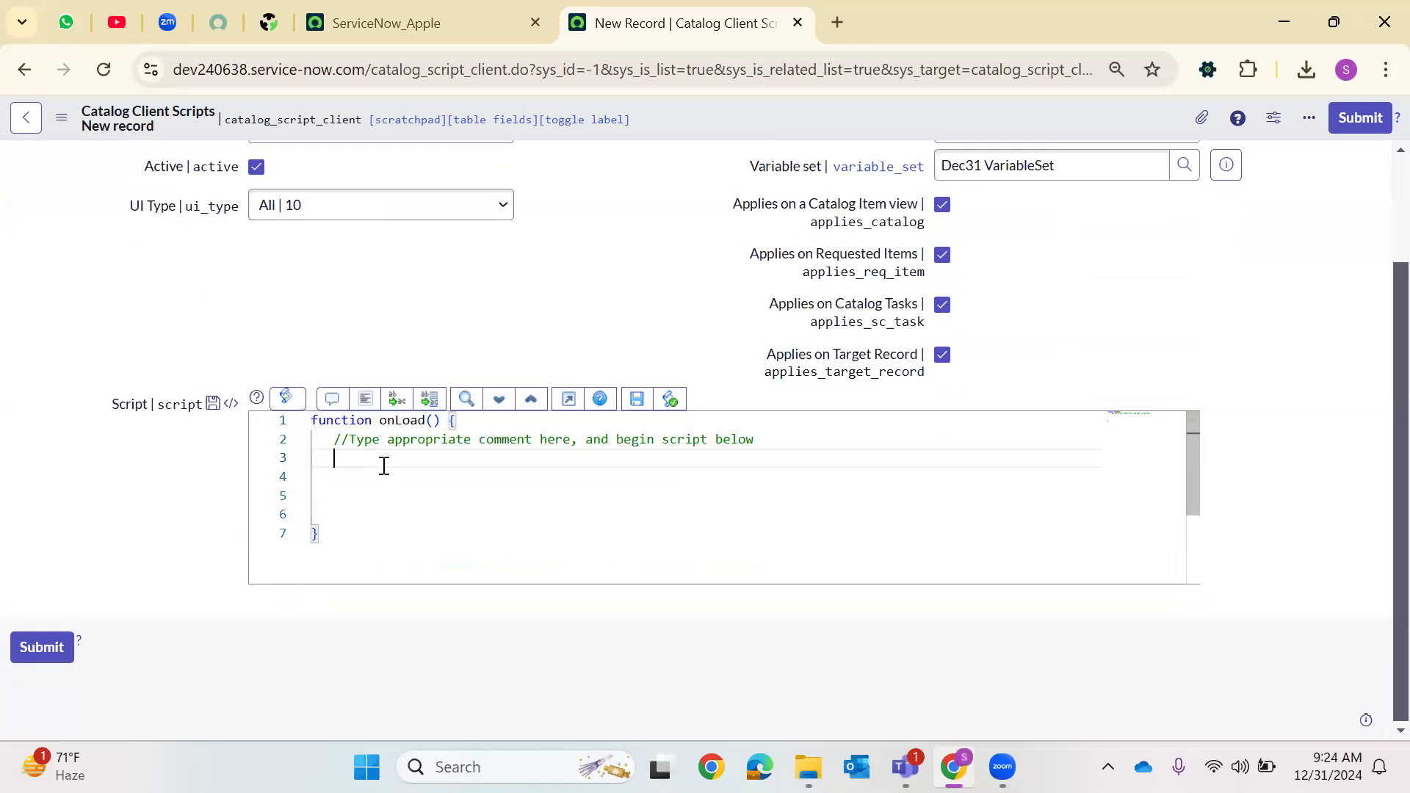
{"action": "key", "text": "Return"}
{"action": "type", "text": "g"}
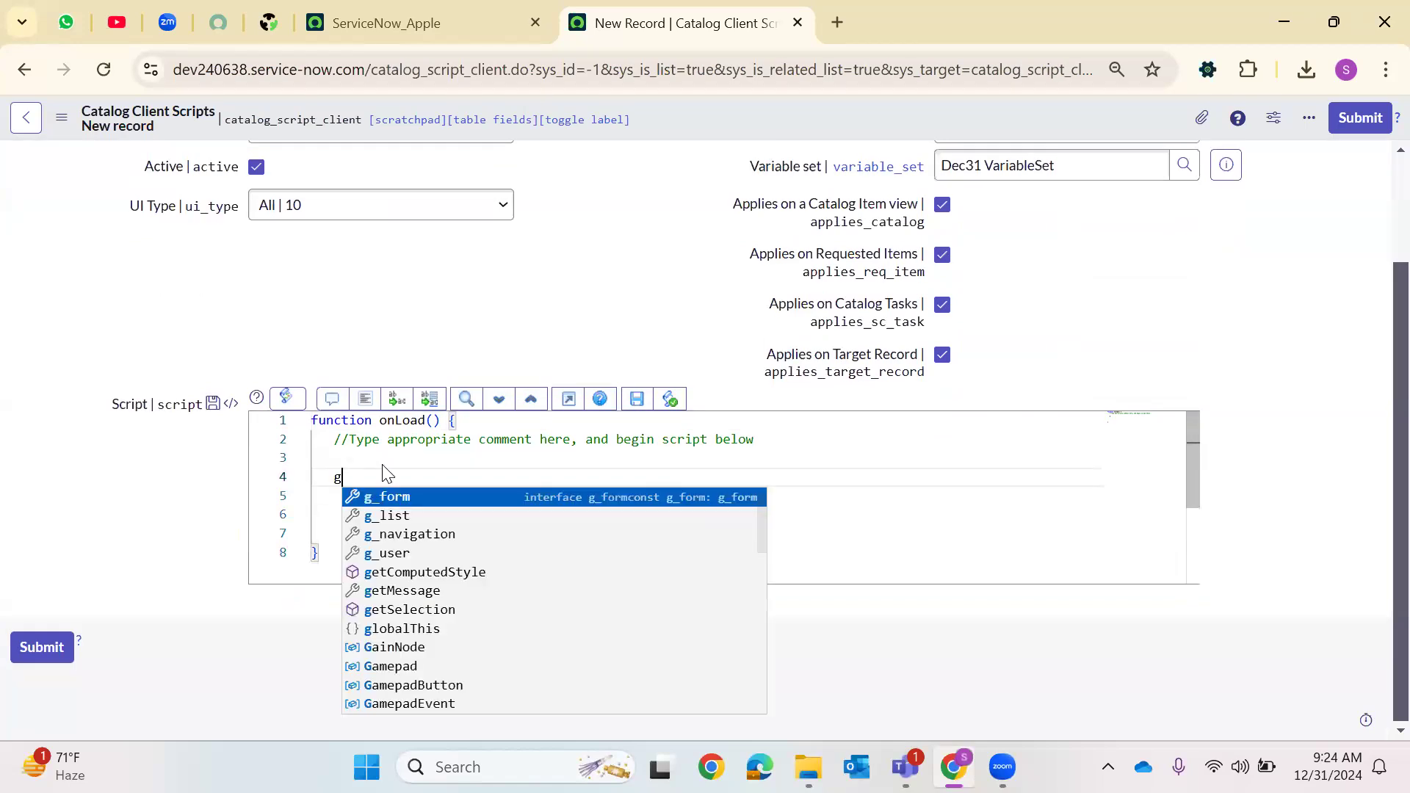
{"action": "type", "text": "_form.set"}
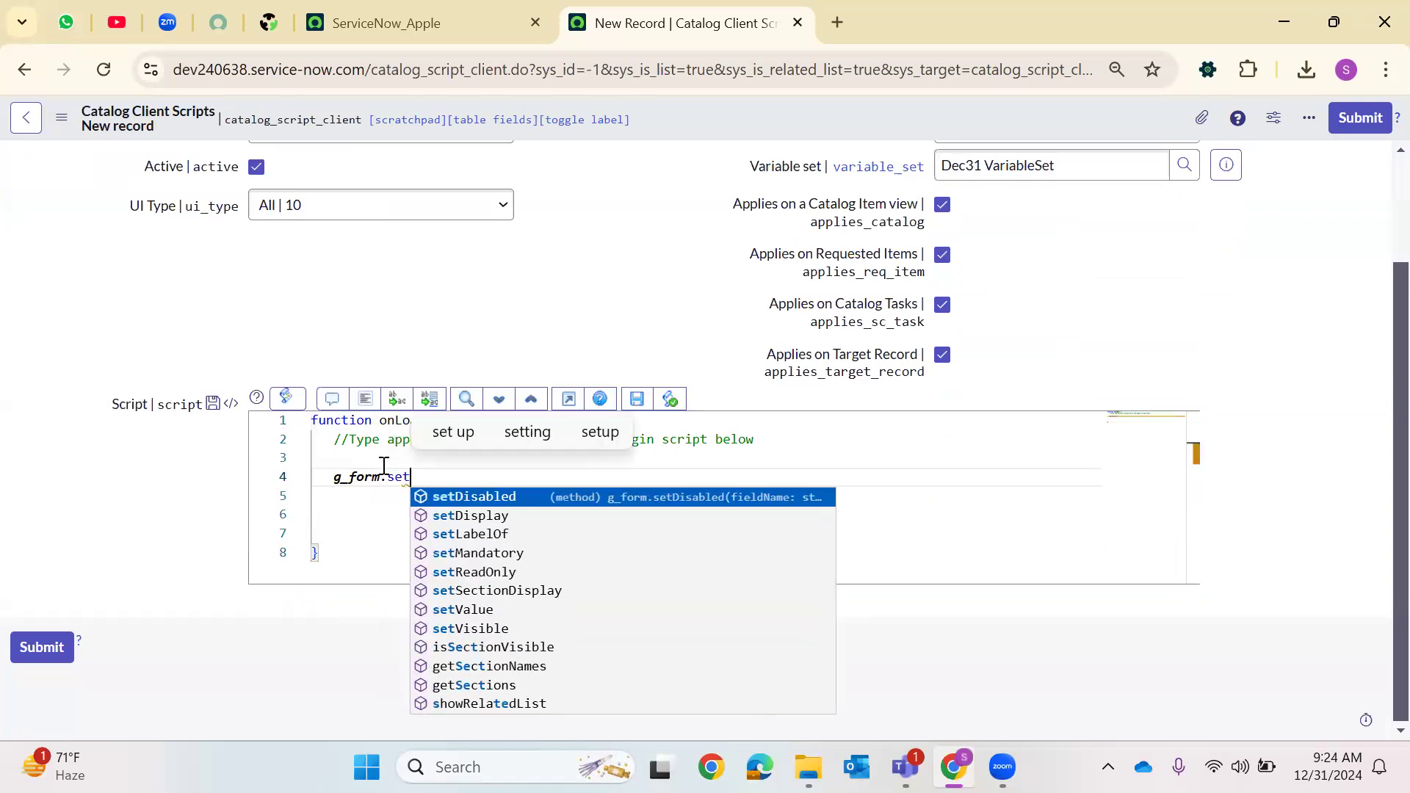
{"action": "type", "text": "V"}
{"action": "key", "text": "Return"}
{"action": "type", "text": "("}
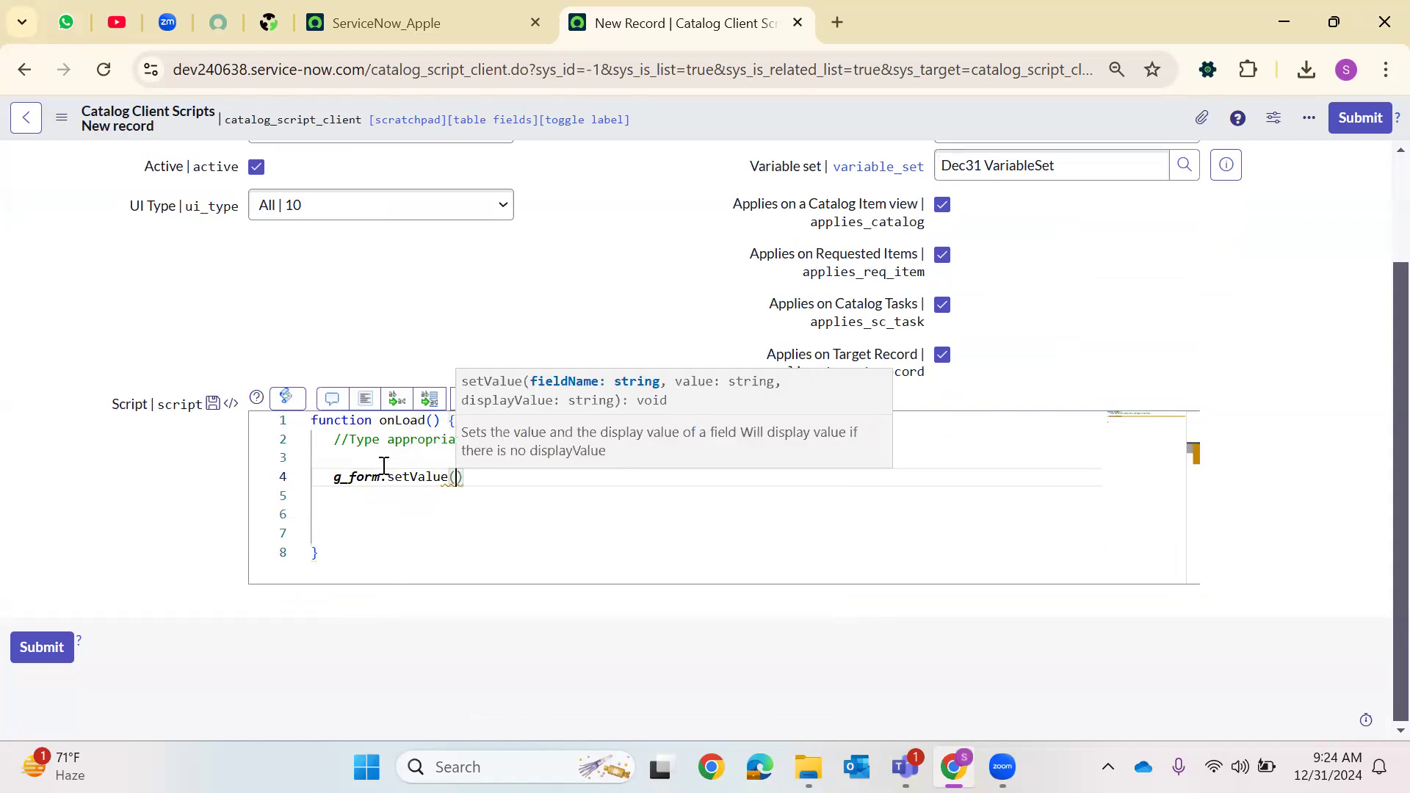
Reopen Dec31 VariableSet from history in a new tab and copy the requested_for variable name from its Variables list
{"action": "left_click", "coordinate": [344, 17]}
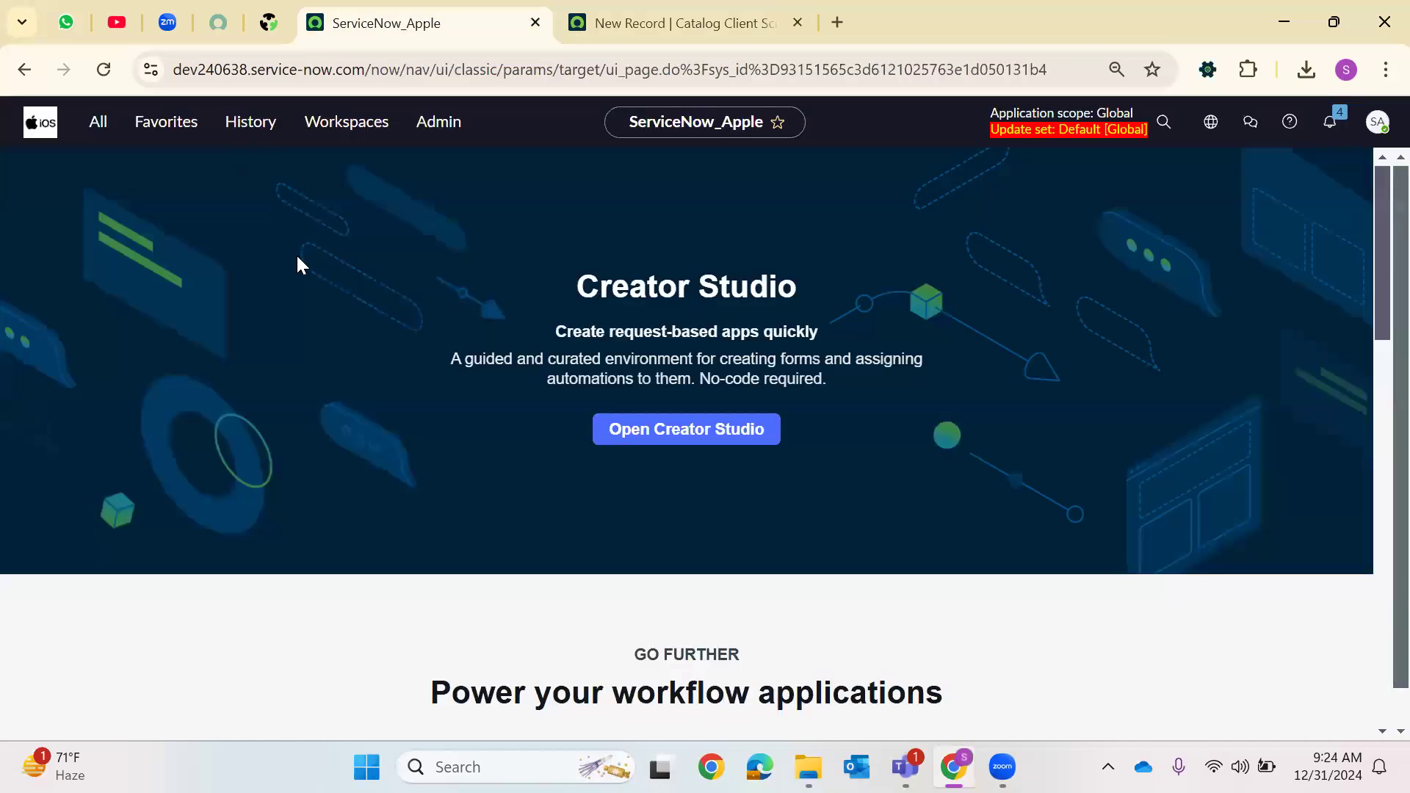
{"action": "left_click", "coordinate": [242, 122]}
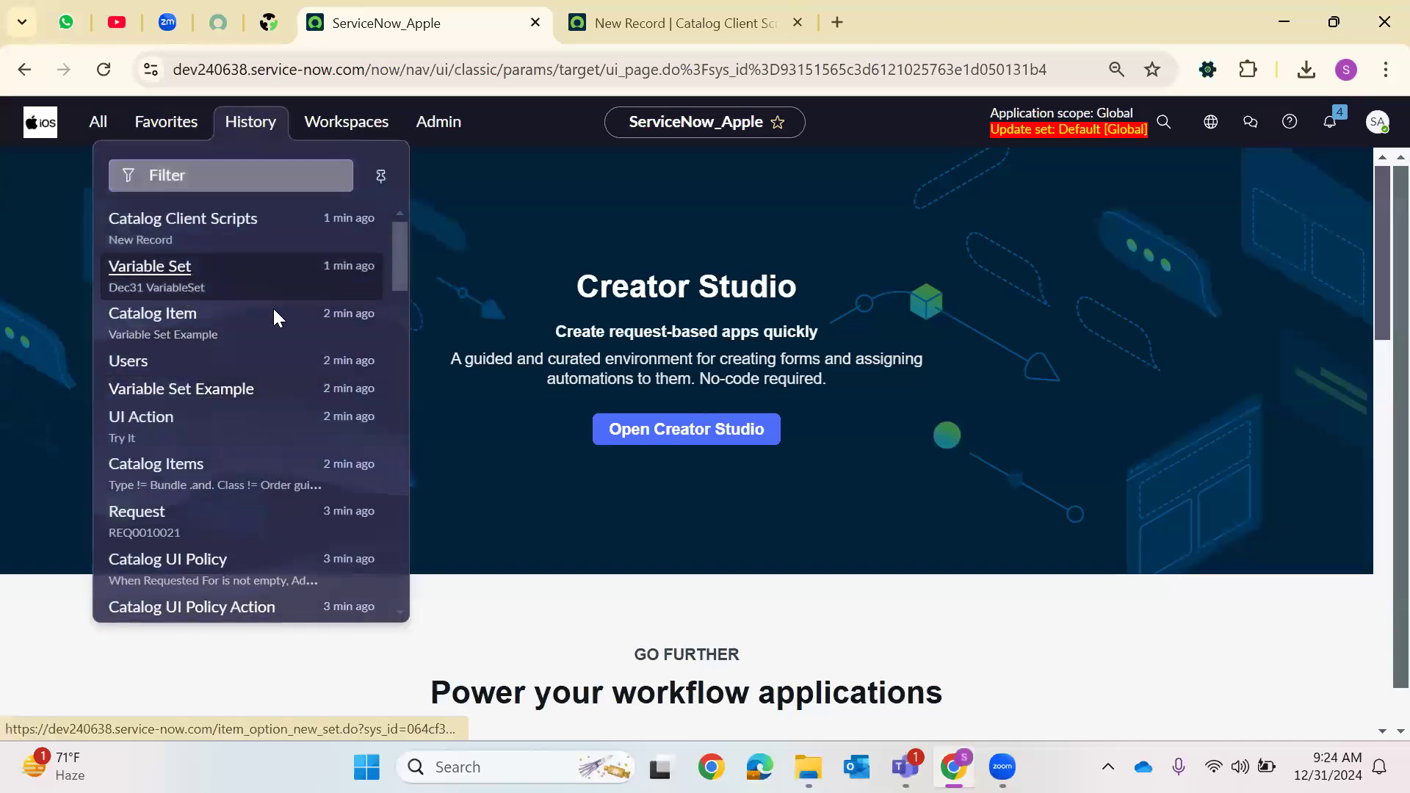
{"action": "right_click", "coordinate": [221, 288]}
{"action": "left_click", "coordinate": [299, 314]}
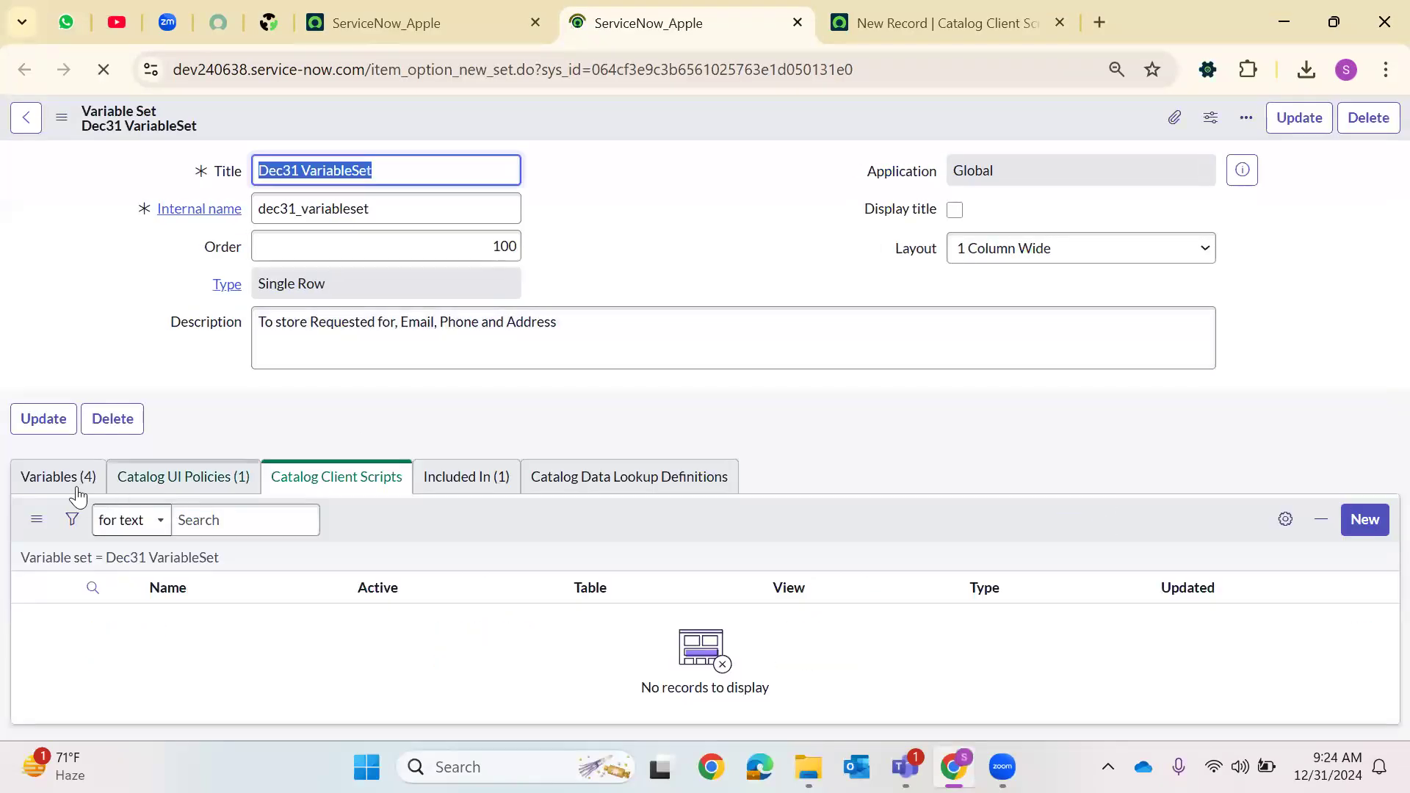
{"action": "left_click", "coordinate": [70, 514]}
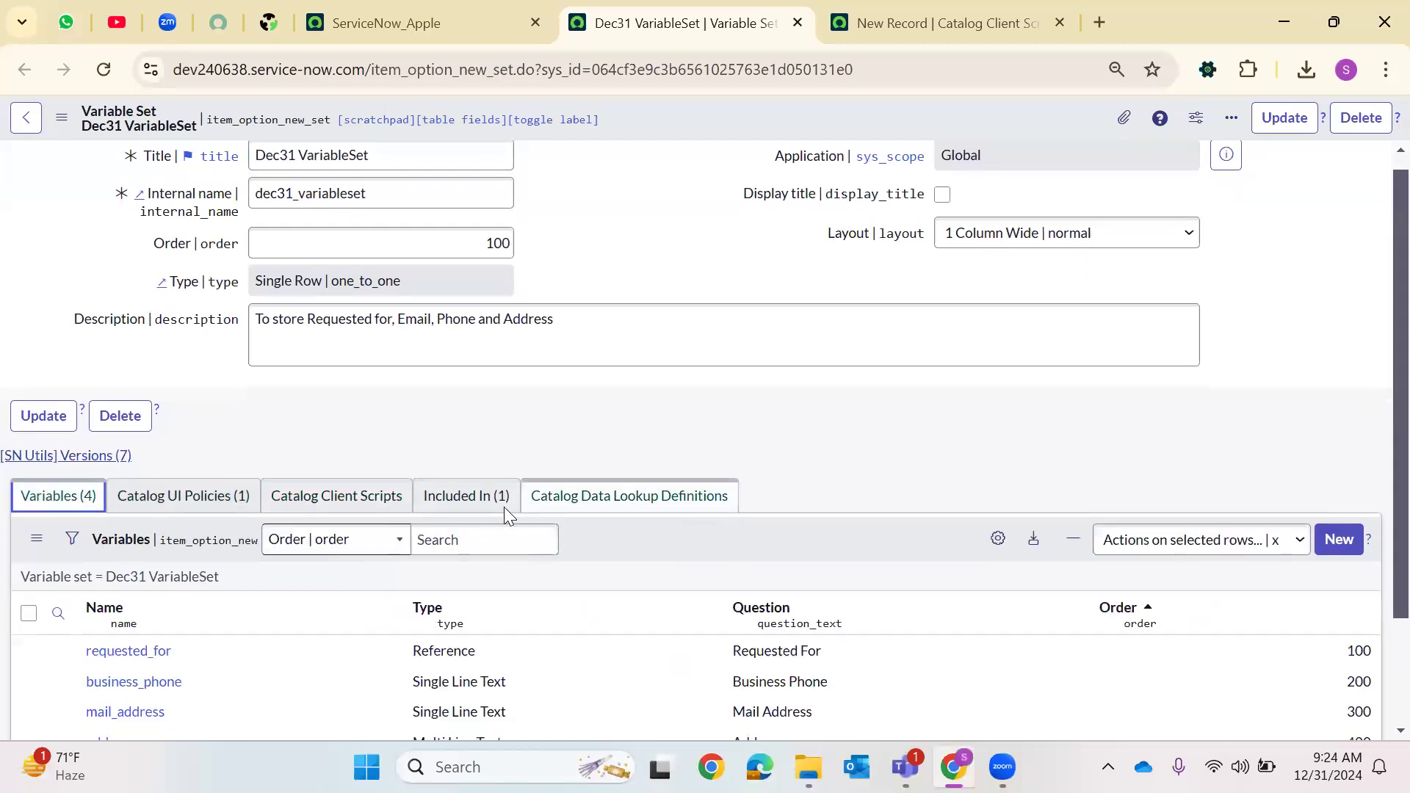
{"action": "scroll", "coordinate": [504, 507], "scroll_direction": "down", "scroll_amount": 2}
{"action": "double_click", "coordinate": [185, 515]}
{"action": "key", "text": "ctrl+c"}
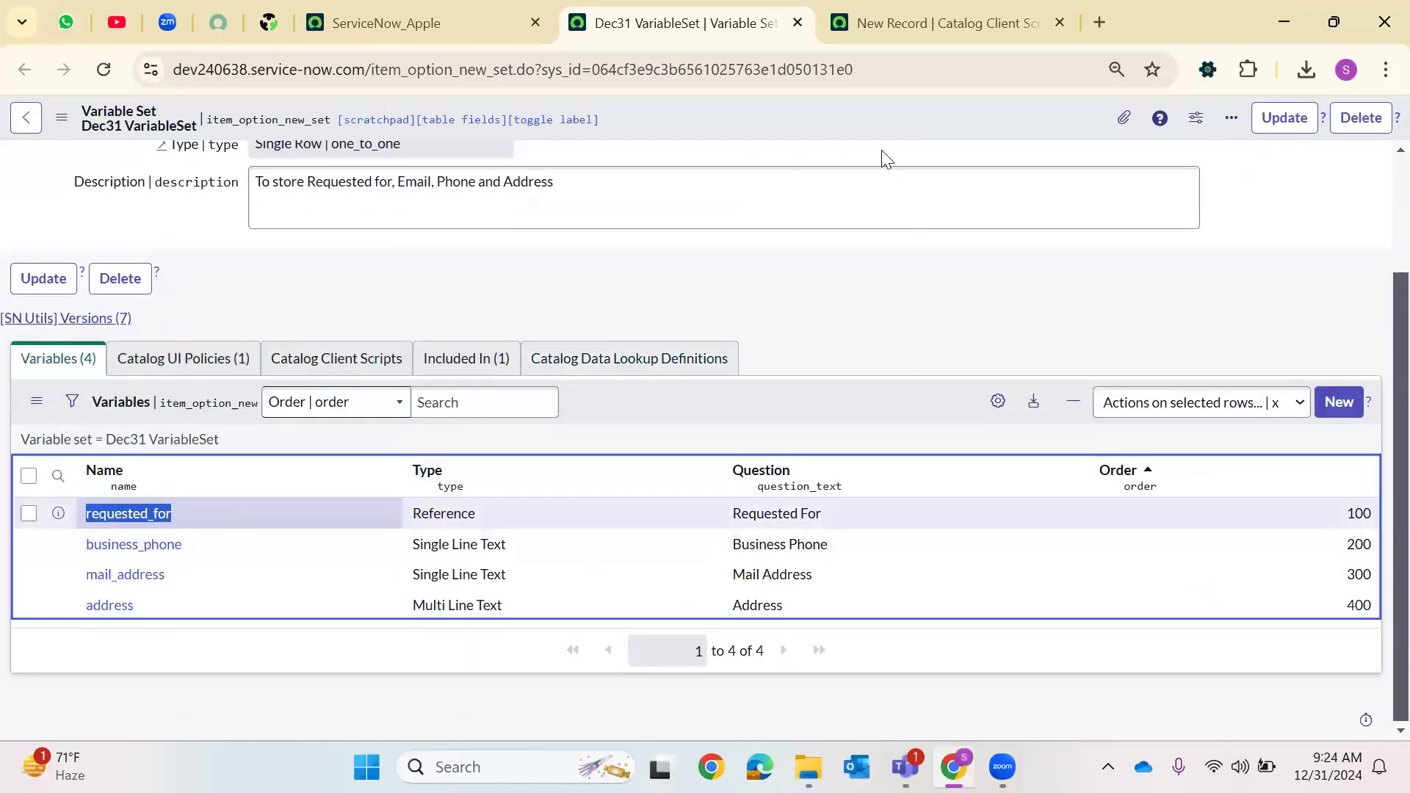
Complete the line as g_form.setValue('requested_for',g_user.getFullName()); in the client script
{"action": "left_click", "coordinate": [913, 15]}
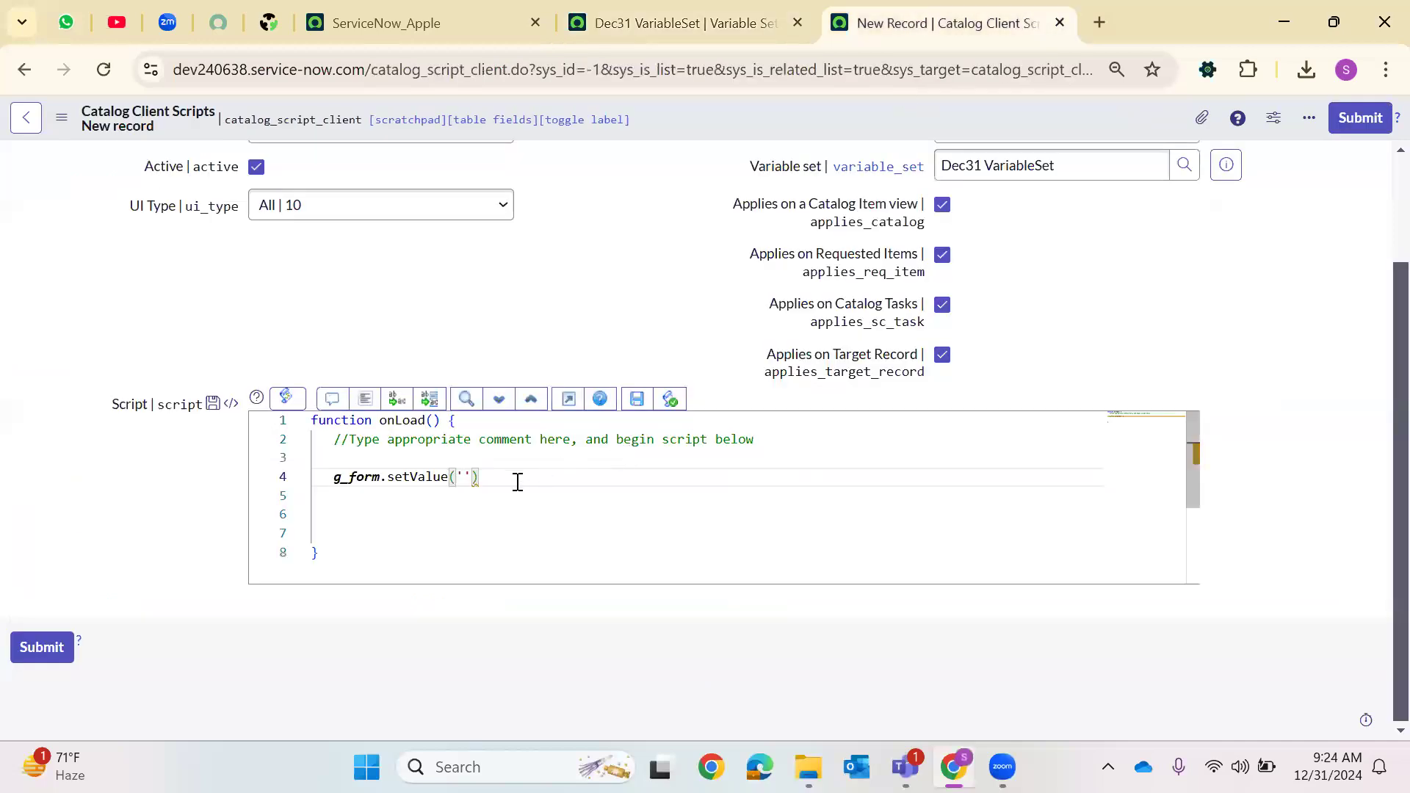
{"action": "key", "text": "ctrl+v"}
{"action": "type", "text": ",g"}
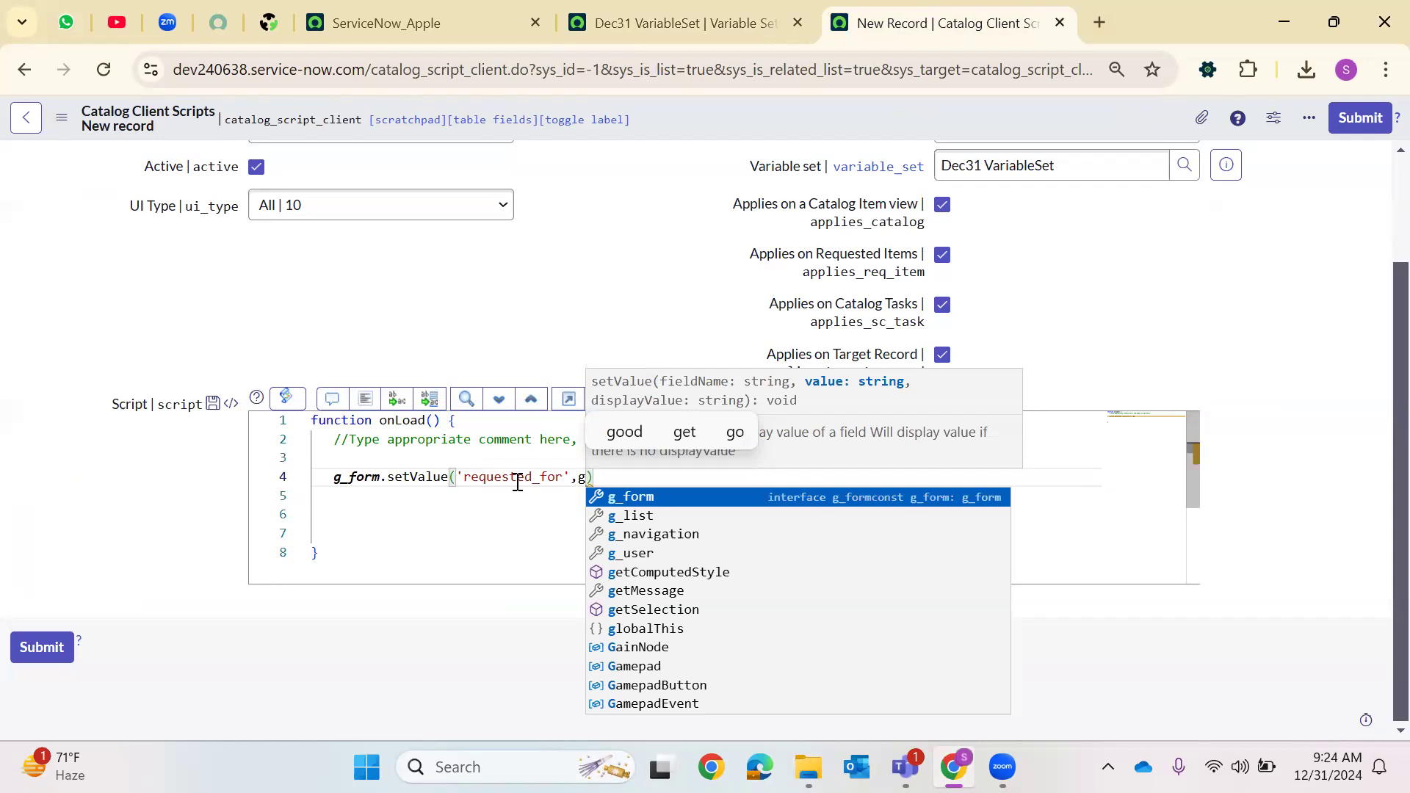
{"action": "type", "text": "_user.ge"}
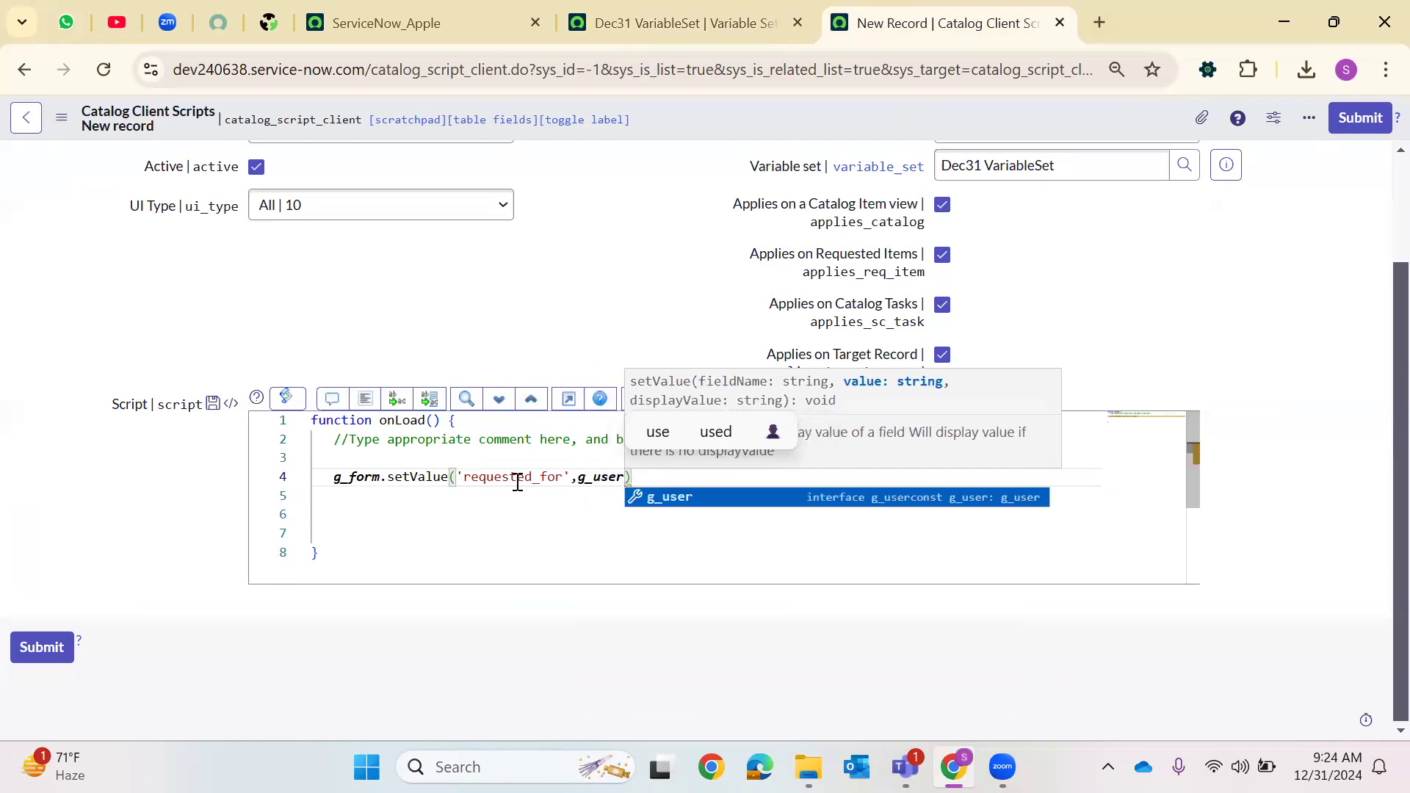
{"action": "type", "text": "tF"}
{"action": "key", "text": "Return"}
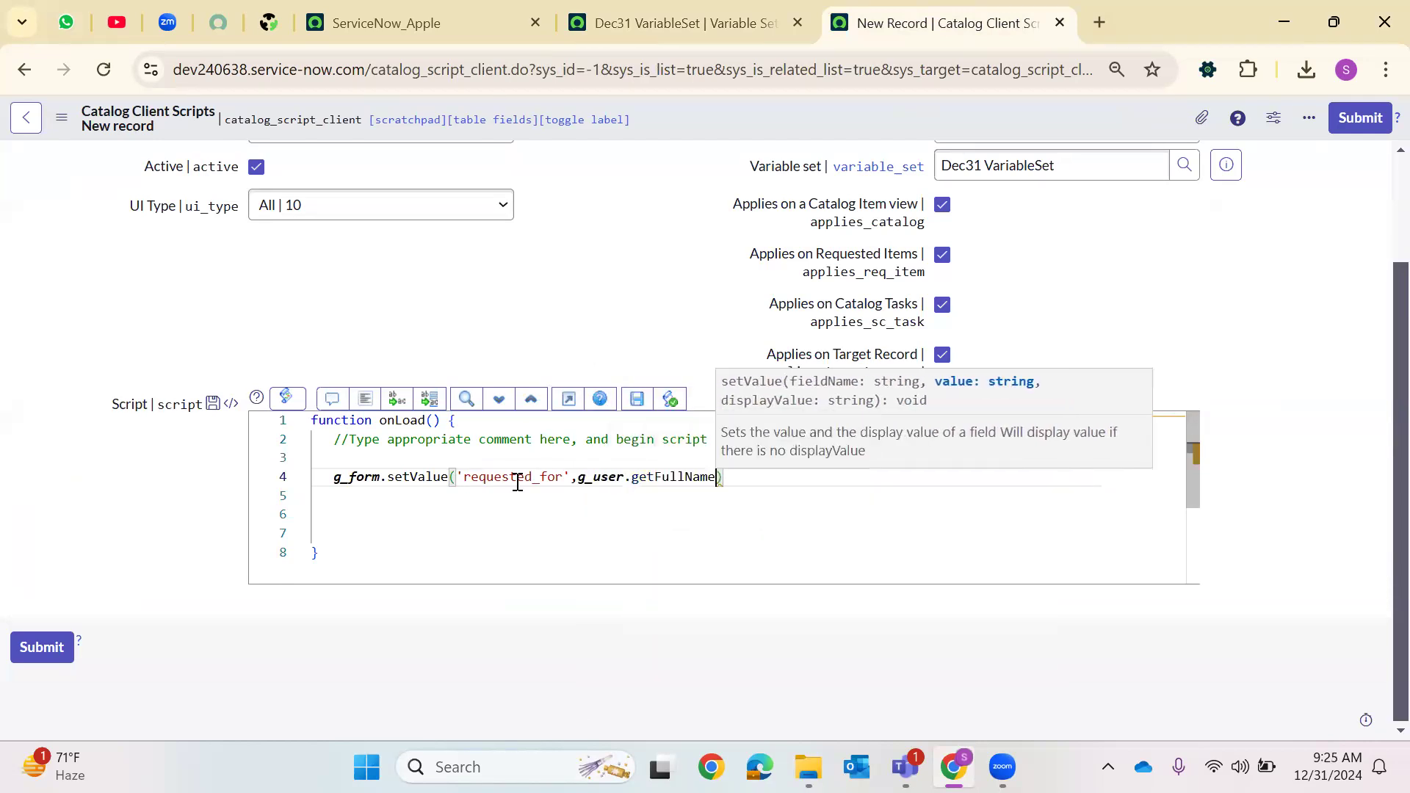
{"action": "type", "text": "())"}
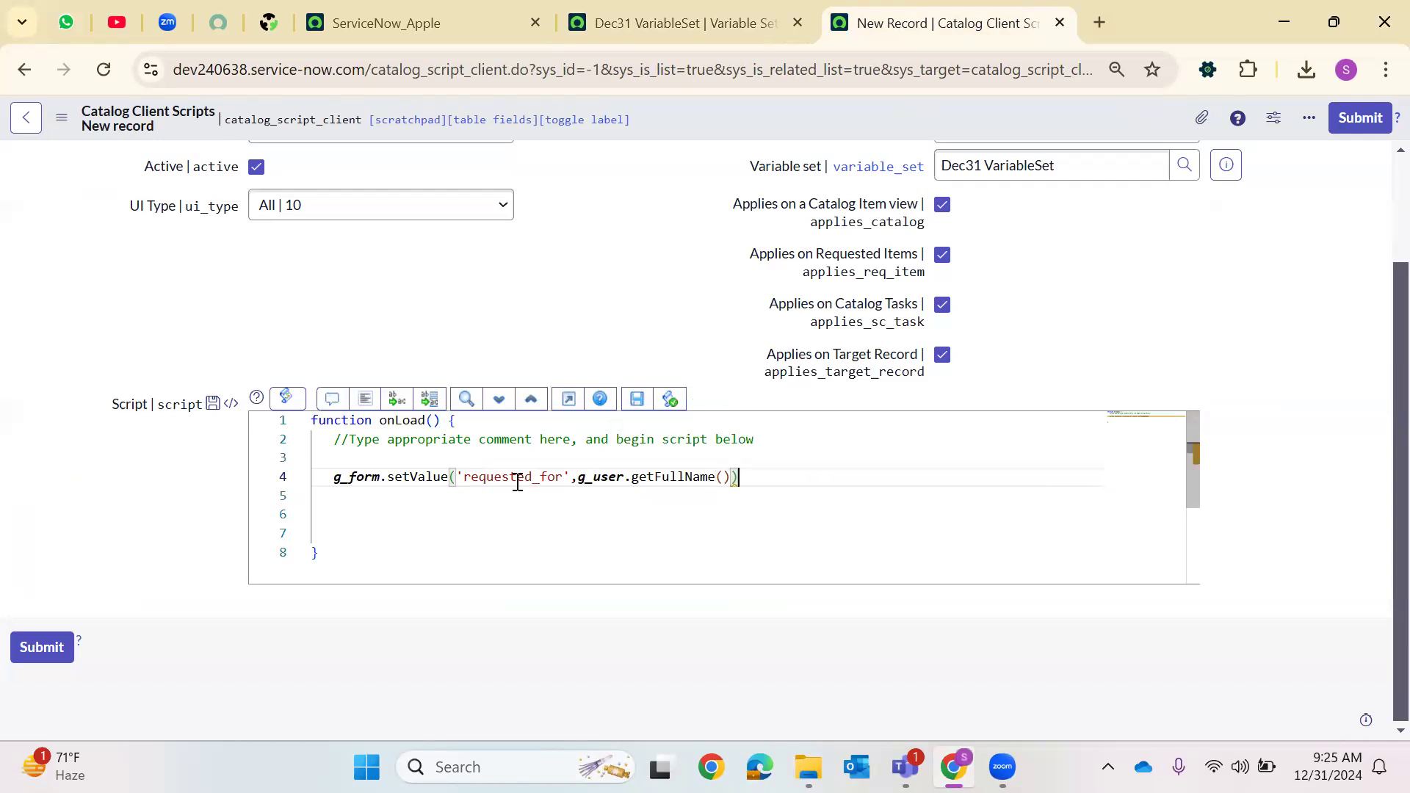
{"action": "type", "text": ";"}
{"action": "key", "text": "Return"}
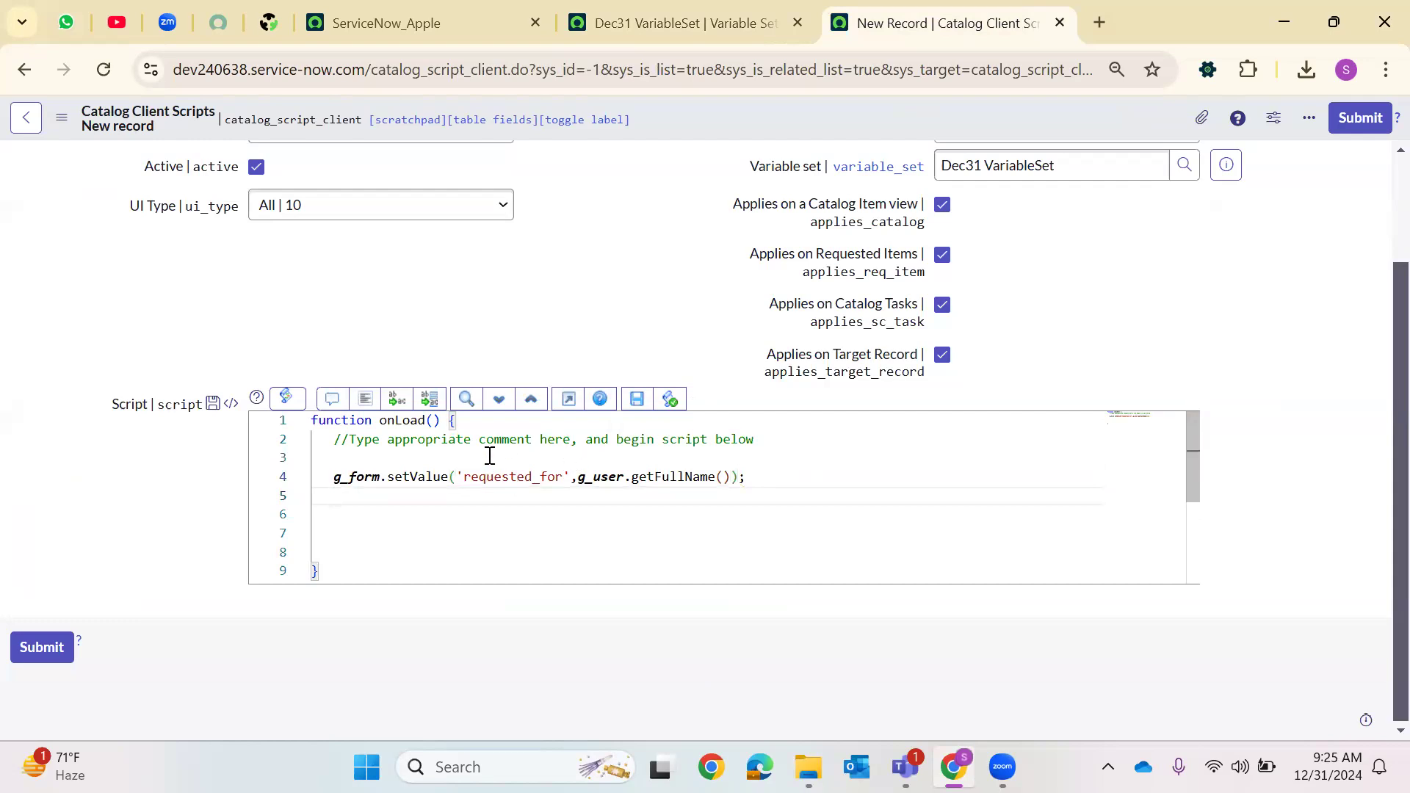
Add a line declaring var ReqDetails = new GlideRecord('sys_user'); below the setValue call
{"action": "key", "text": "Return"}
{"action": "type", "text": "var ReqDetails ="}
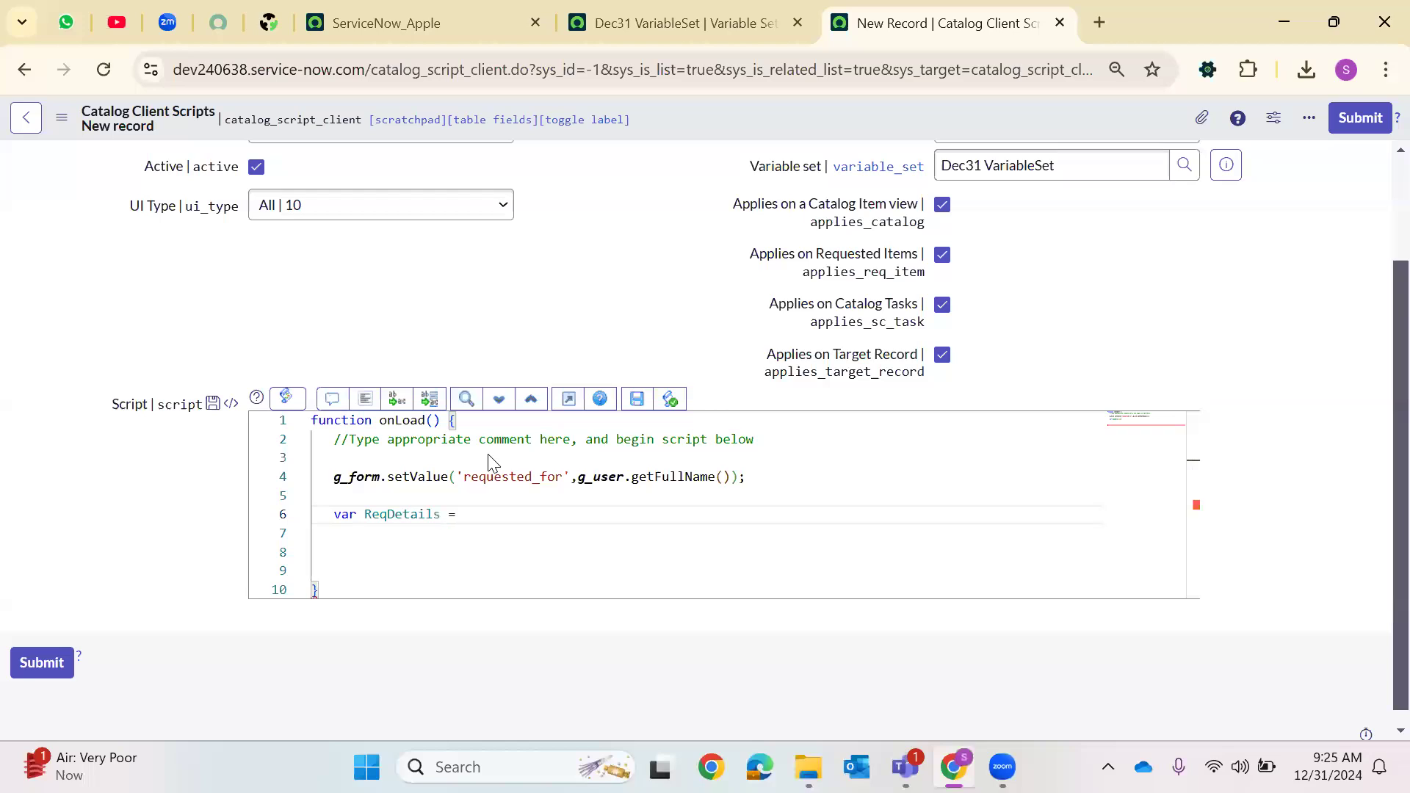
{"action": "type", "text": " new G"}
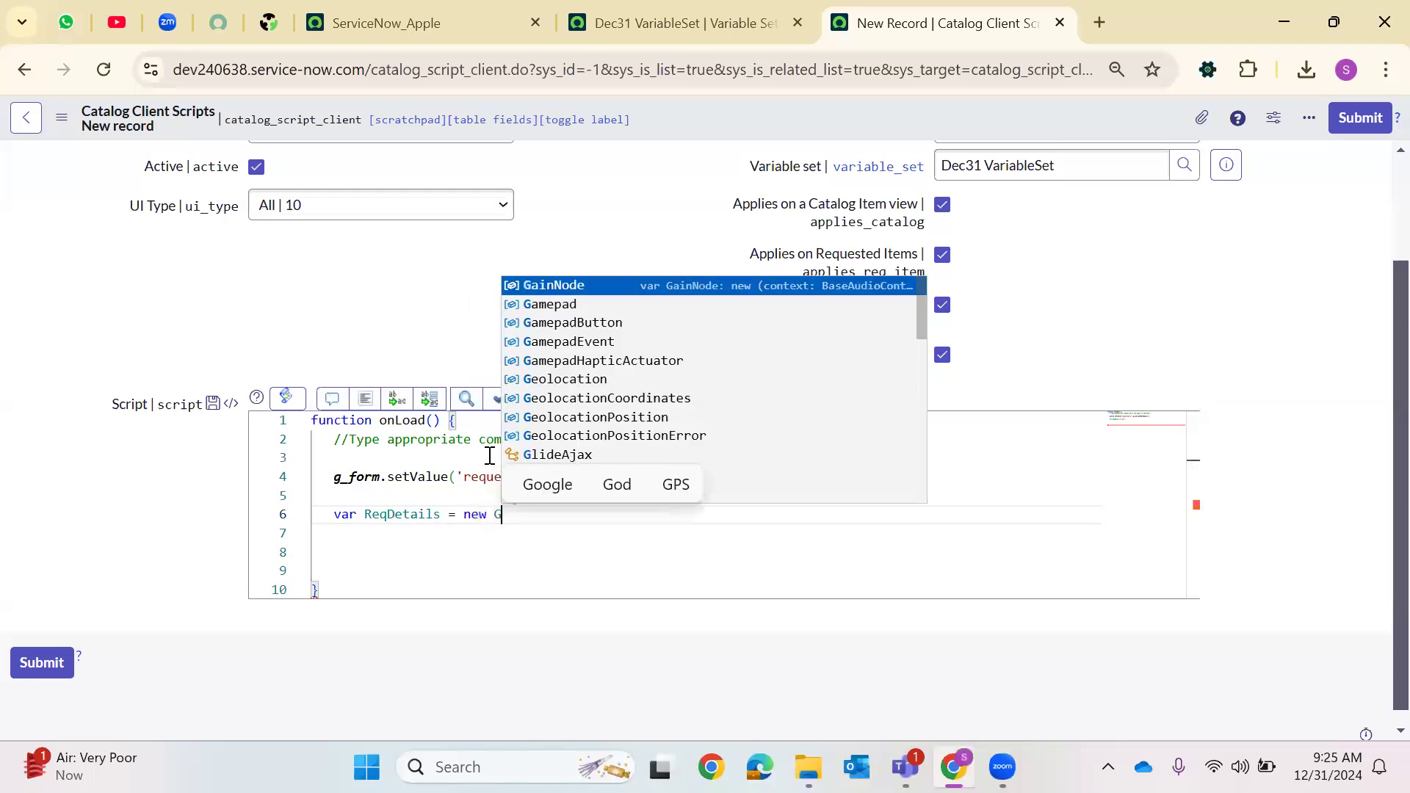
{"action": "type", "text": "lideRecord"}
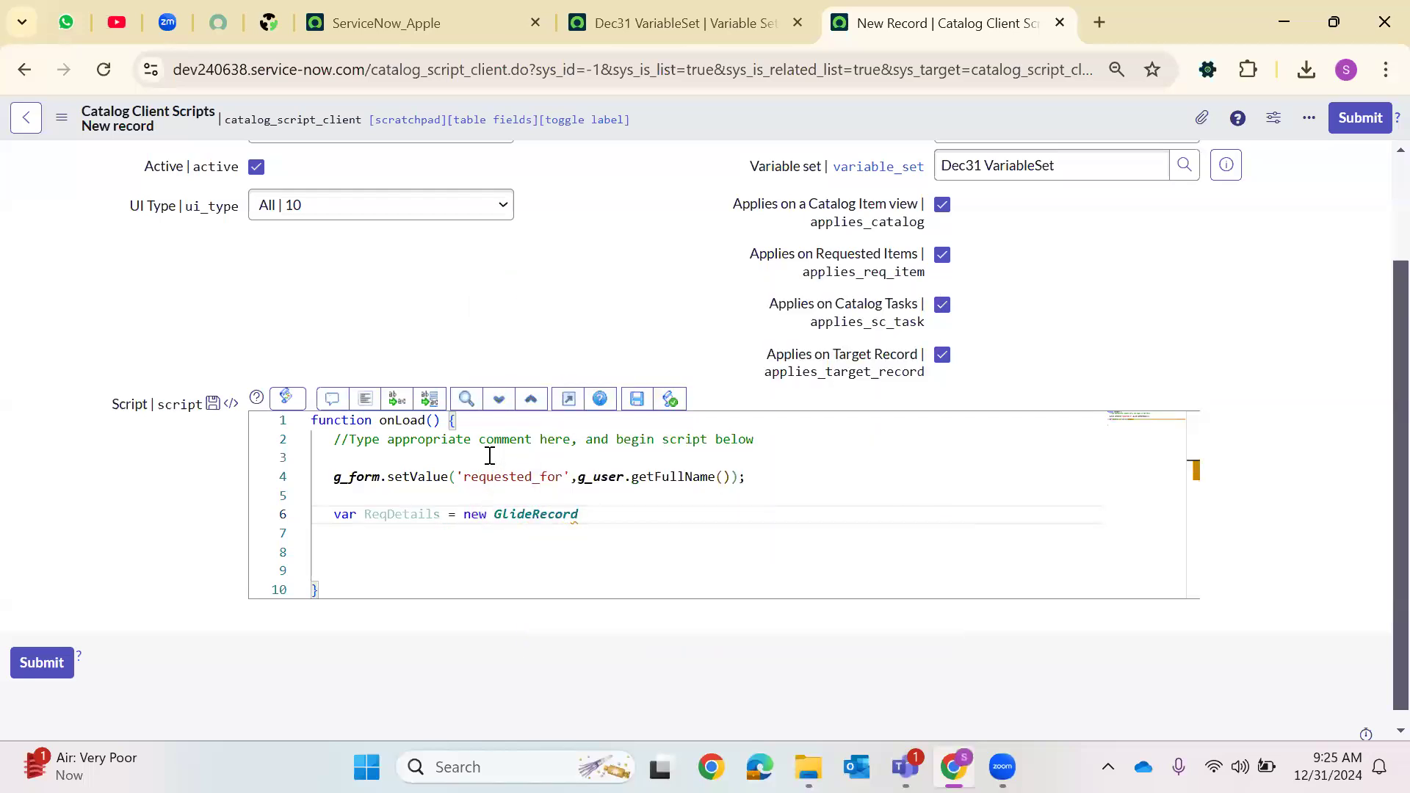
{"action": "type", "text": "('sys_us"}
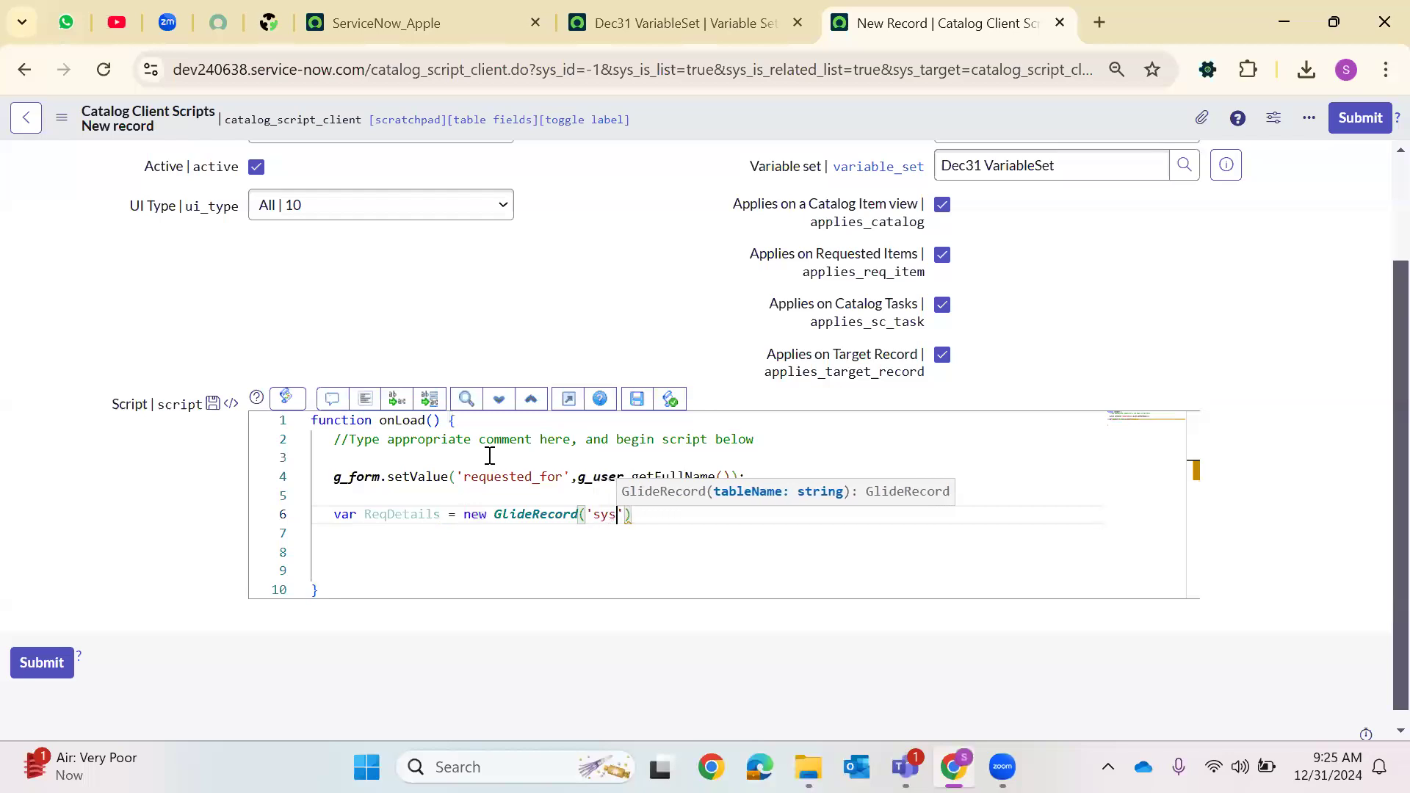
{"action": "type", "text": "er');"}
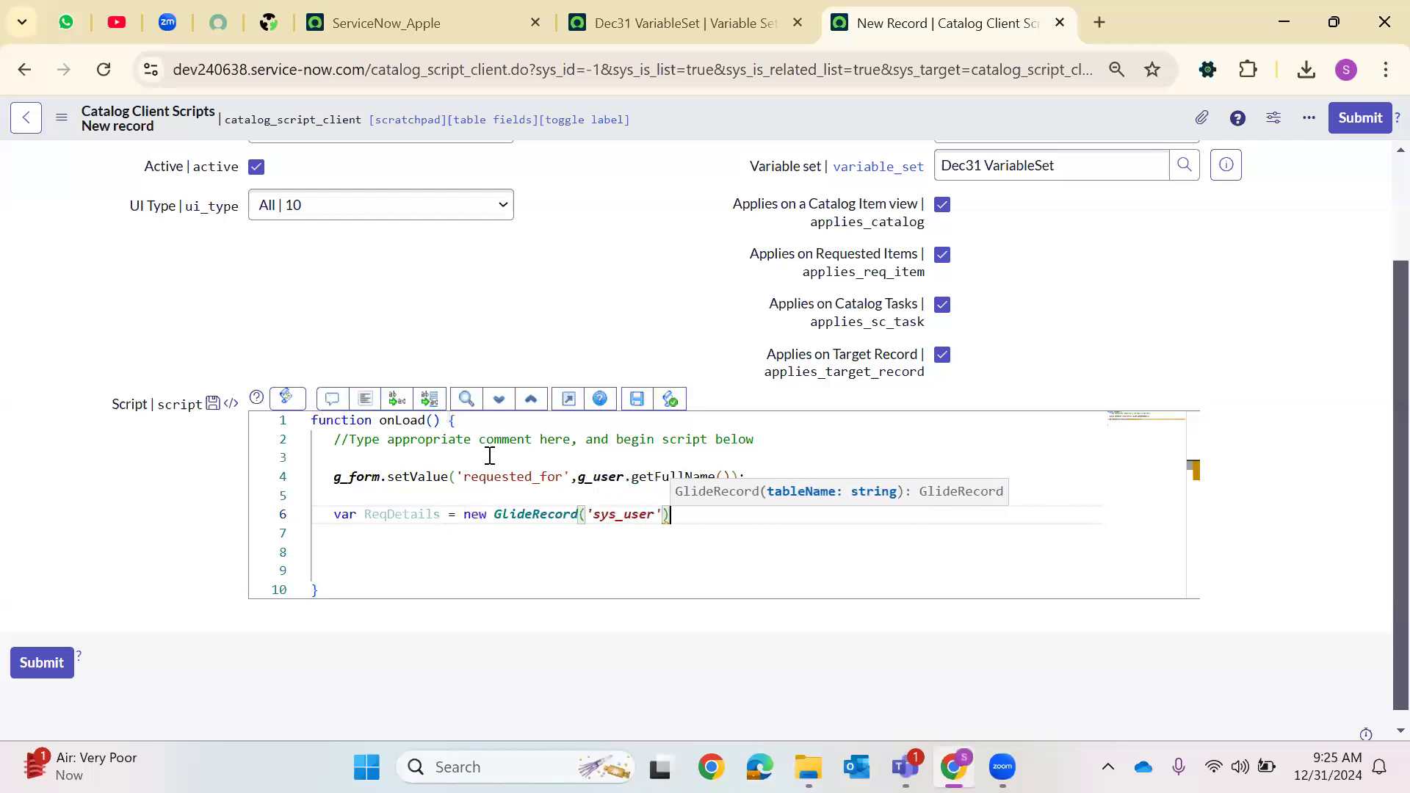
{"action": "key", "text": "Return"}
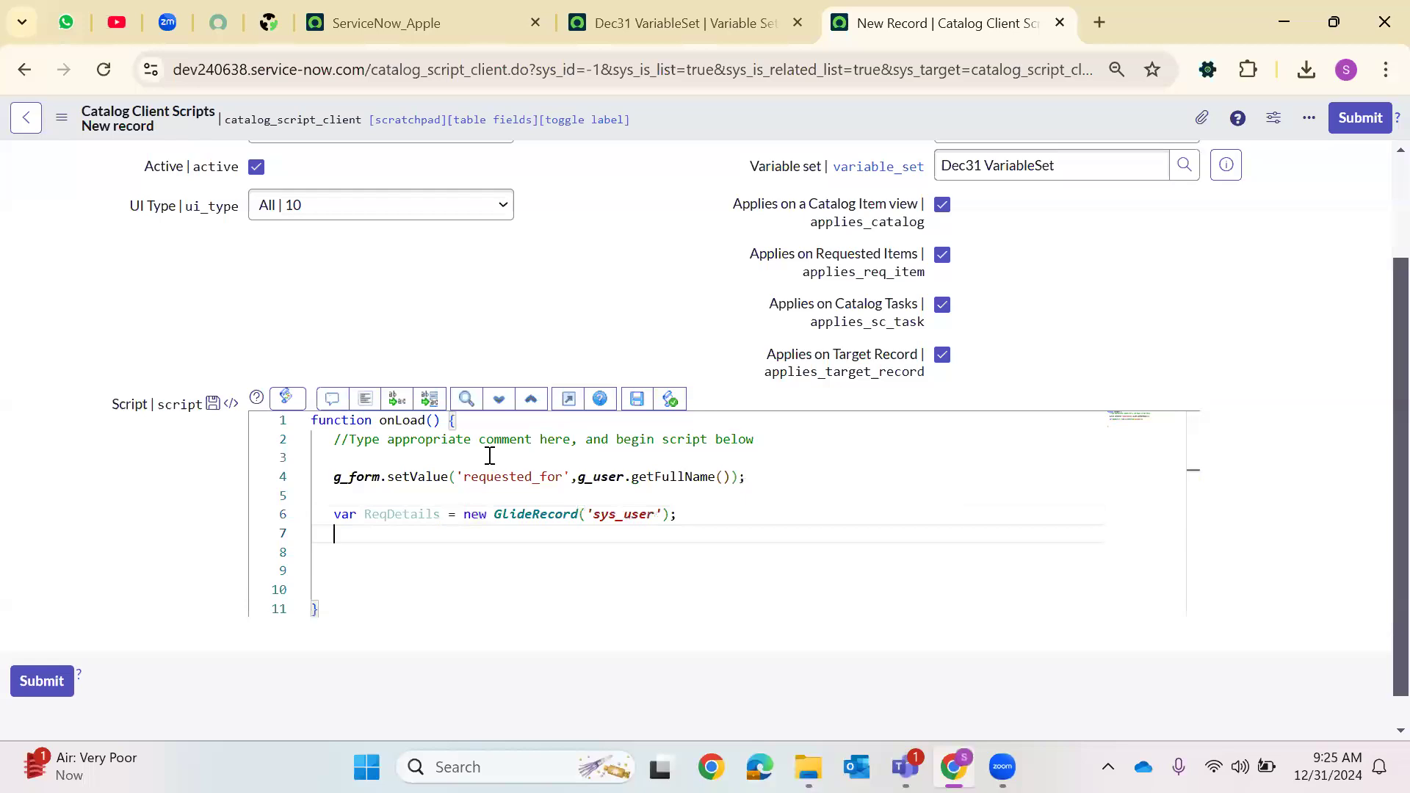
Add the line ReqDetails.addQuery('sys_id',g_user.userID); to filter the user record
{"action": "type", "text": "Req"}
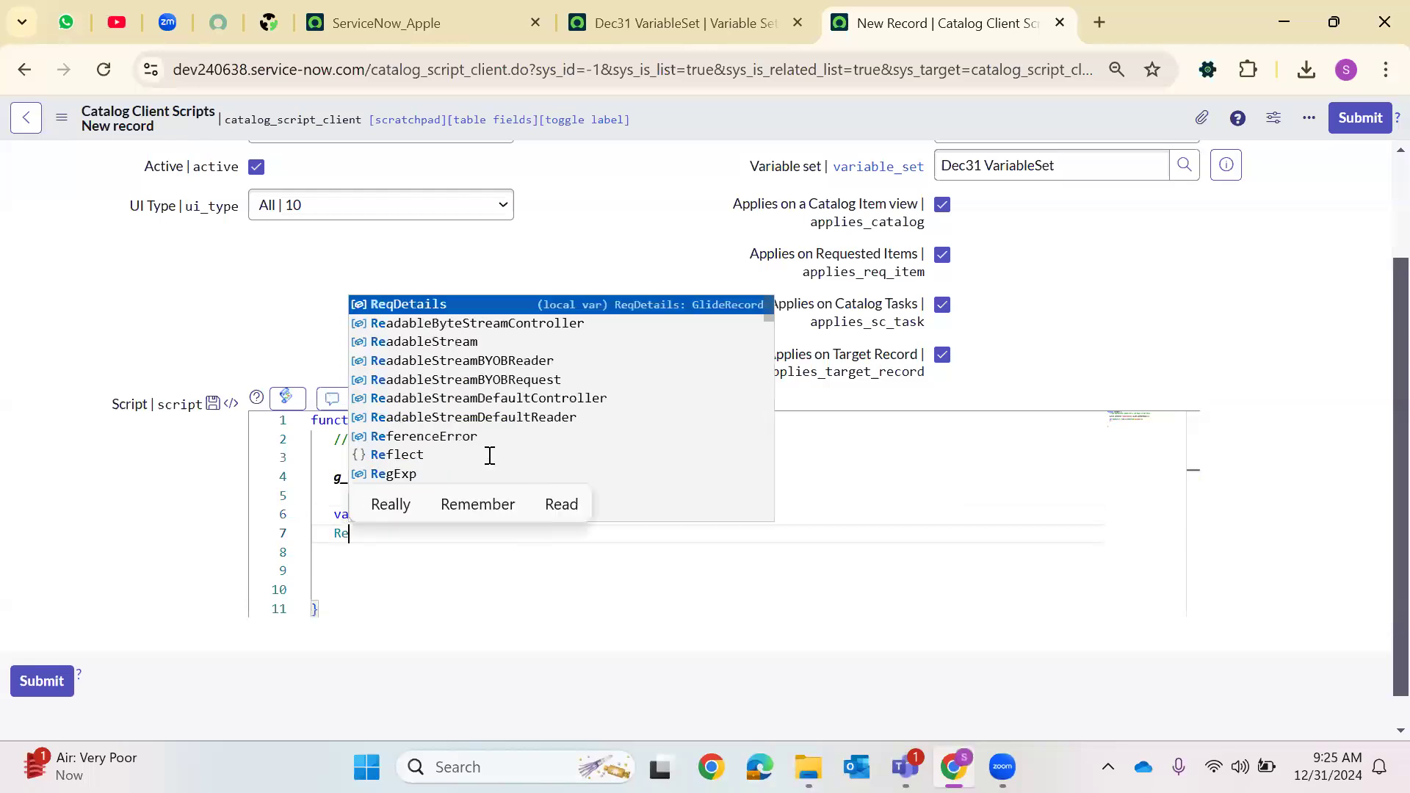
{"action": "key", "text": "Return"}
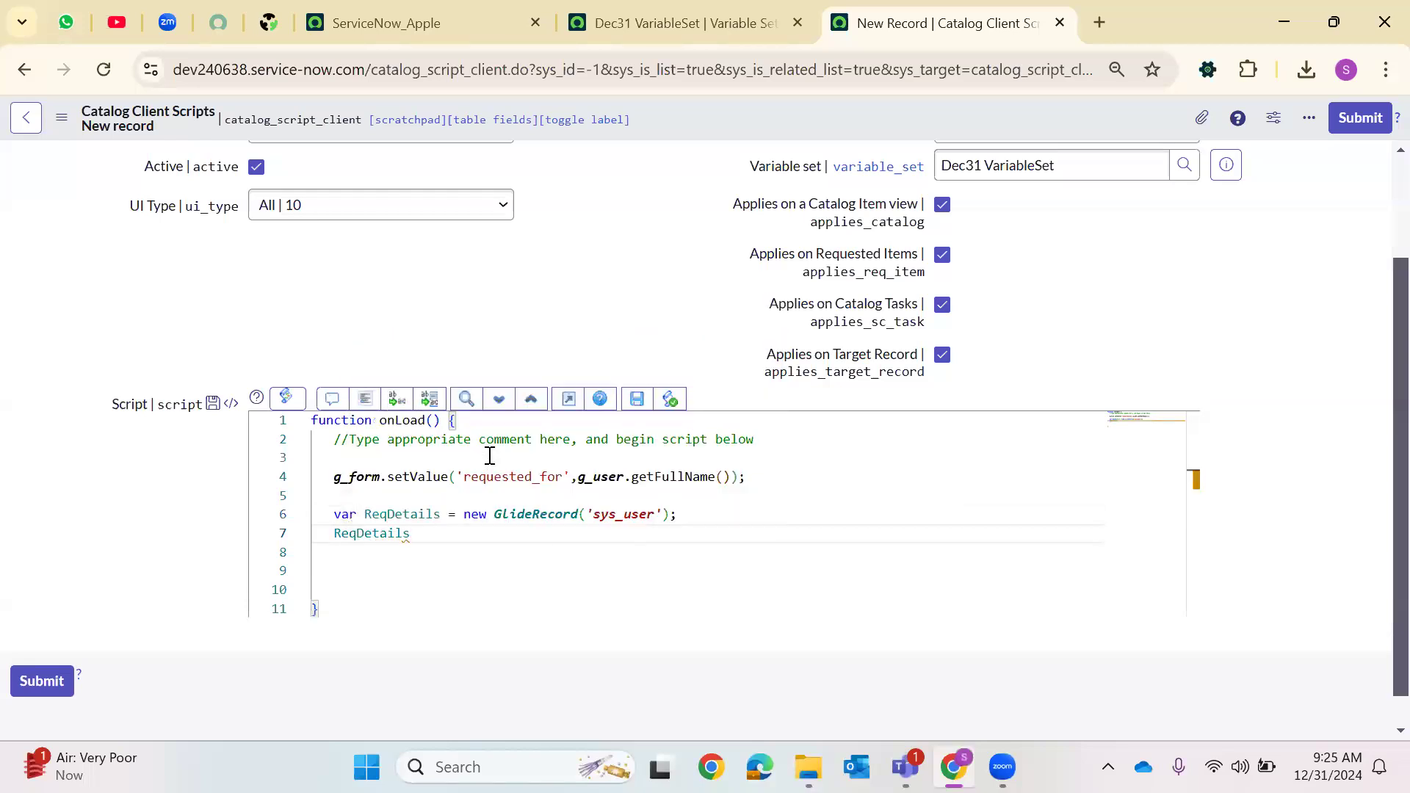
{"action": "type", "text": ".add"}
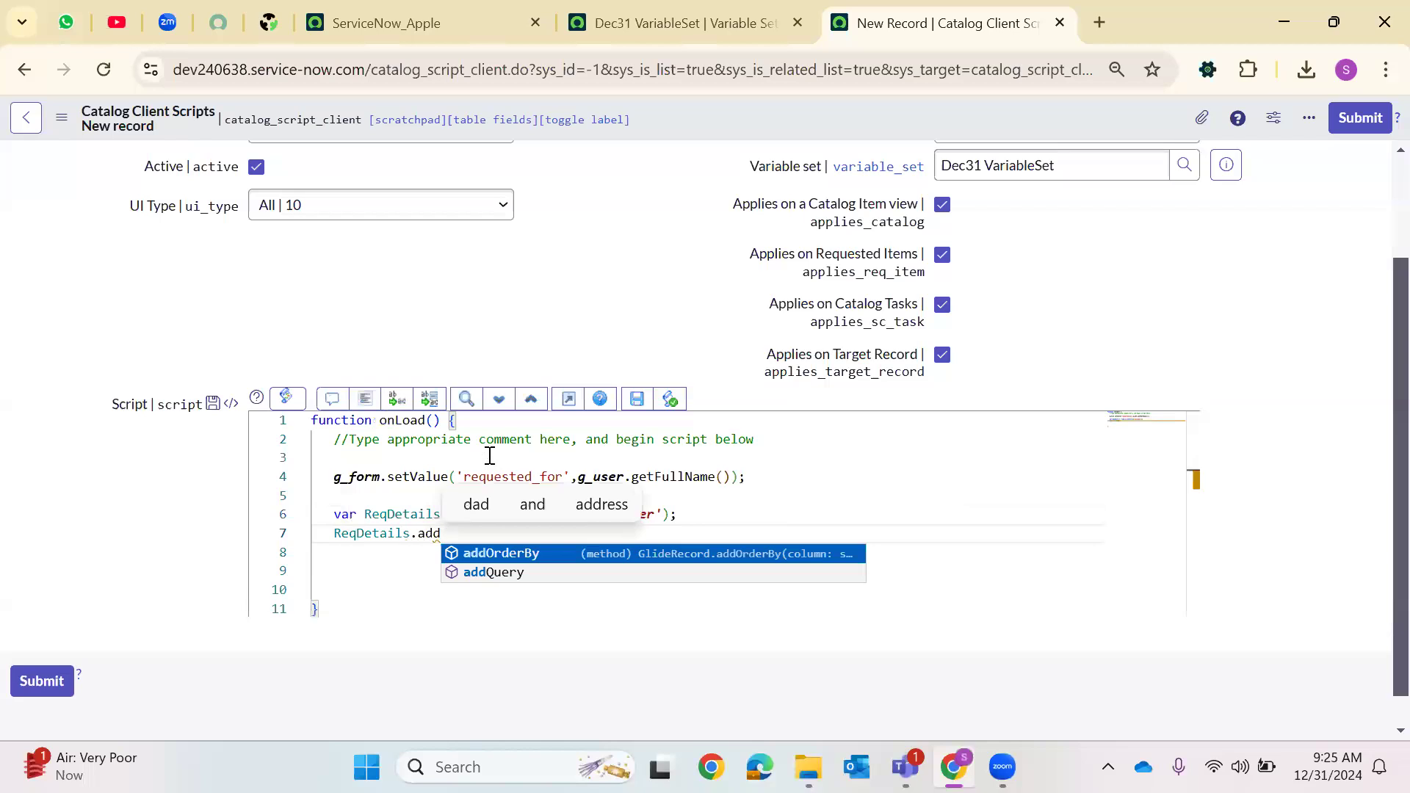
{"action": "key", "text": "Down"}
{"action": "key", "text": "Return"}
{"action": "type", "text": "("}
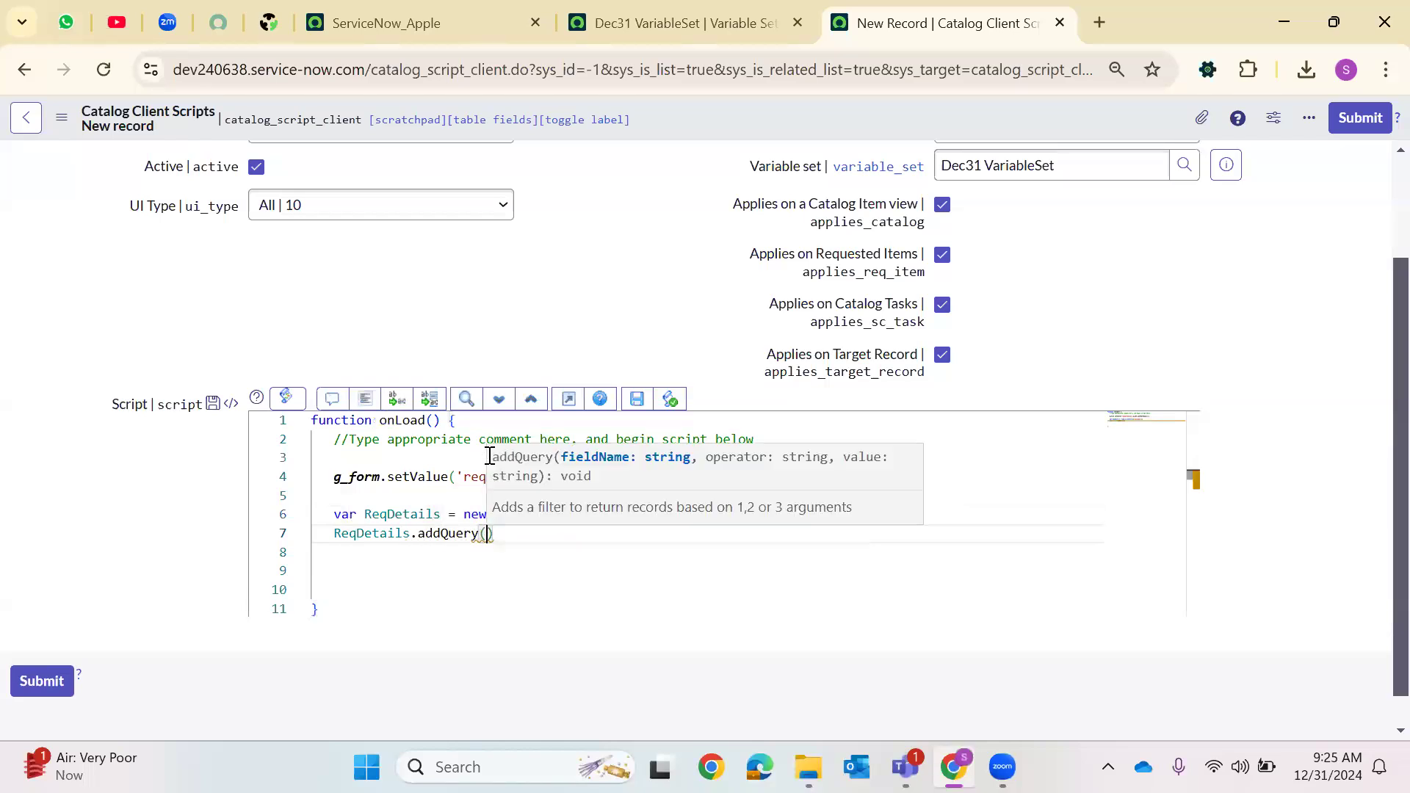
{"action": "type", "text": "'sys_id'"}
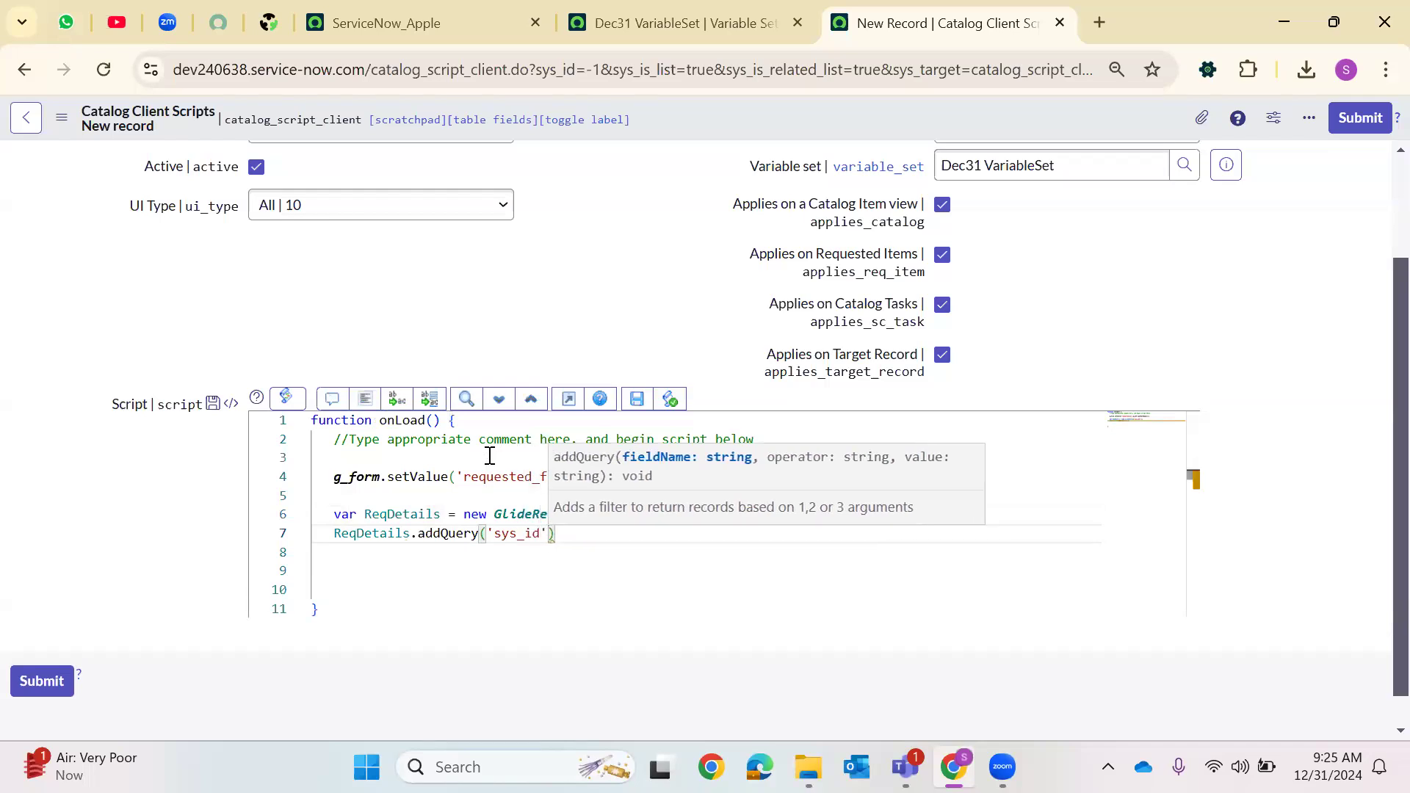
{"action": "type", "text": ",g_us"}
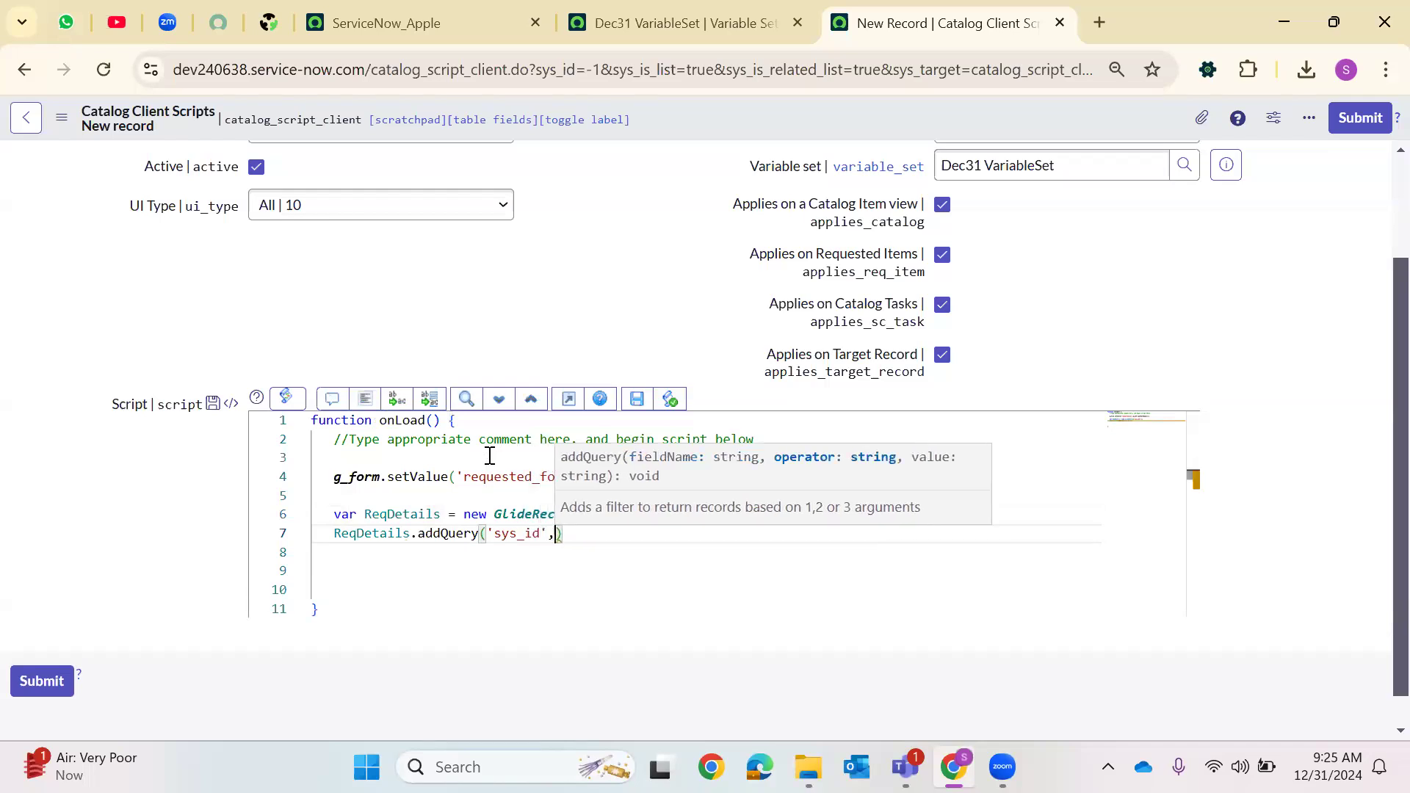
{"action": "type", "text": "er.user"}
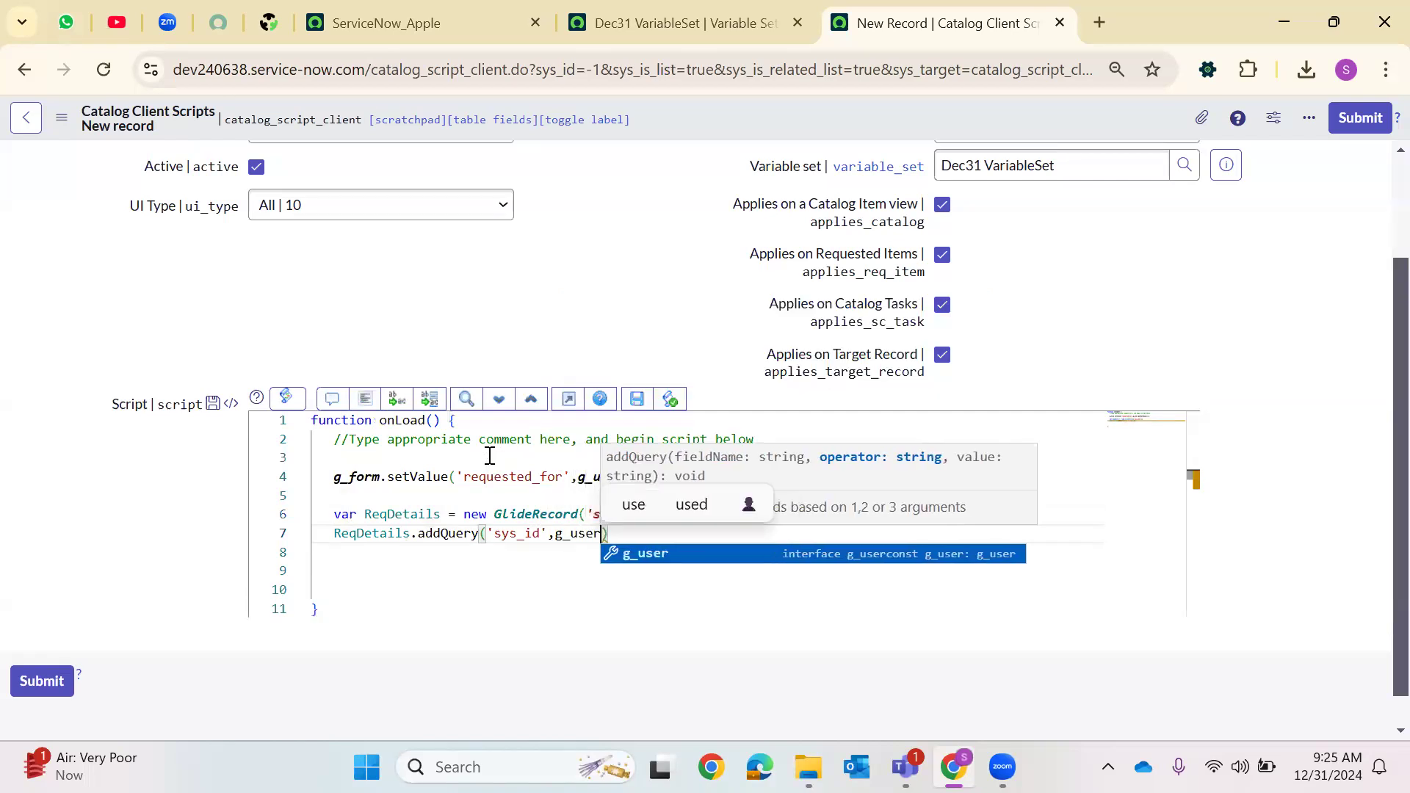
{"action": "key", "text": "Return"}
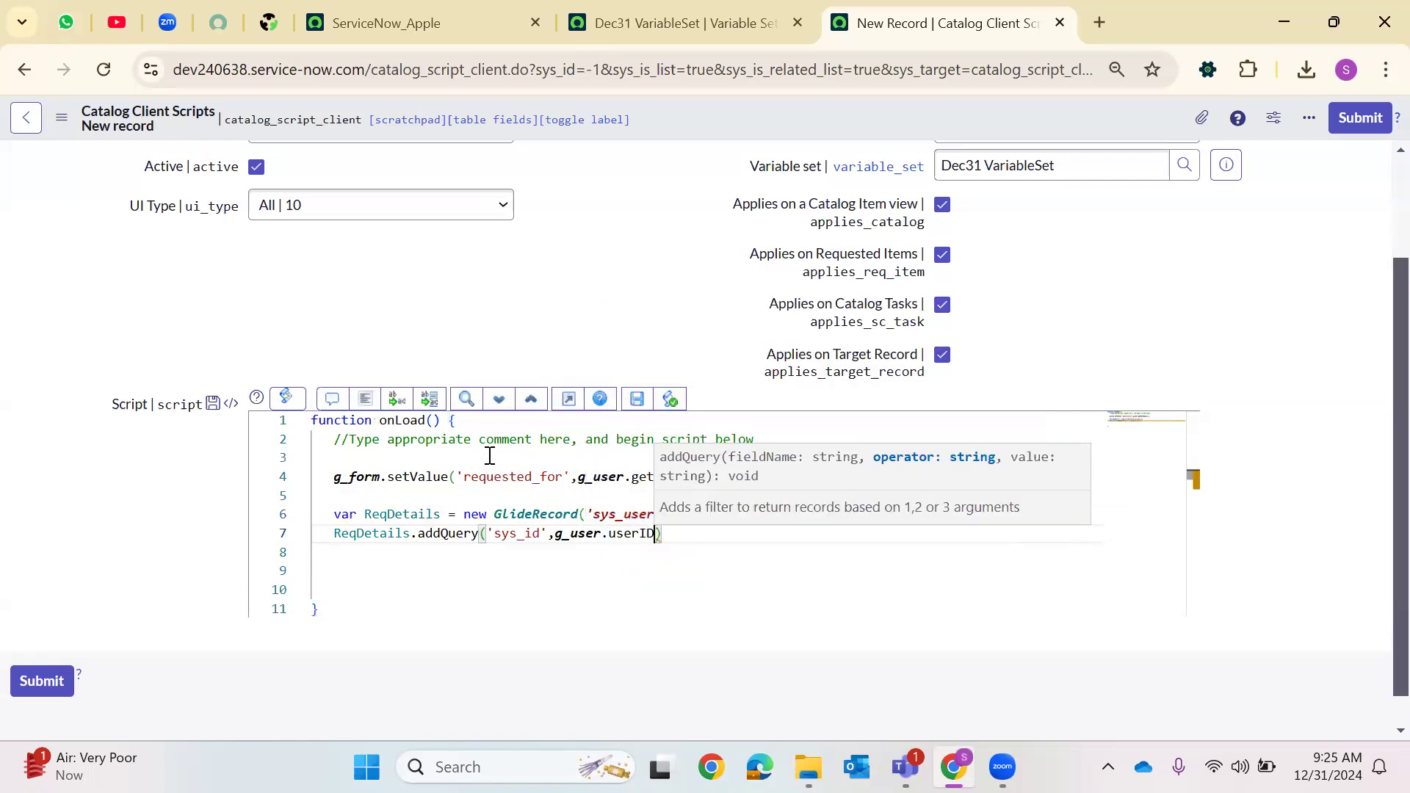
{"action": "type", "text": ");"}
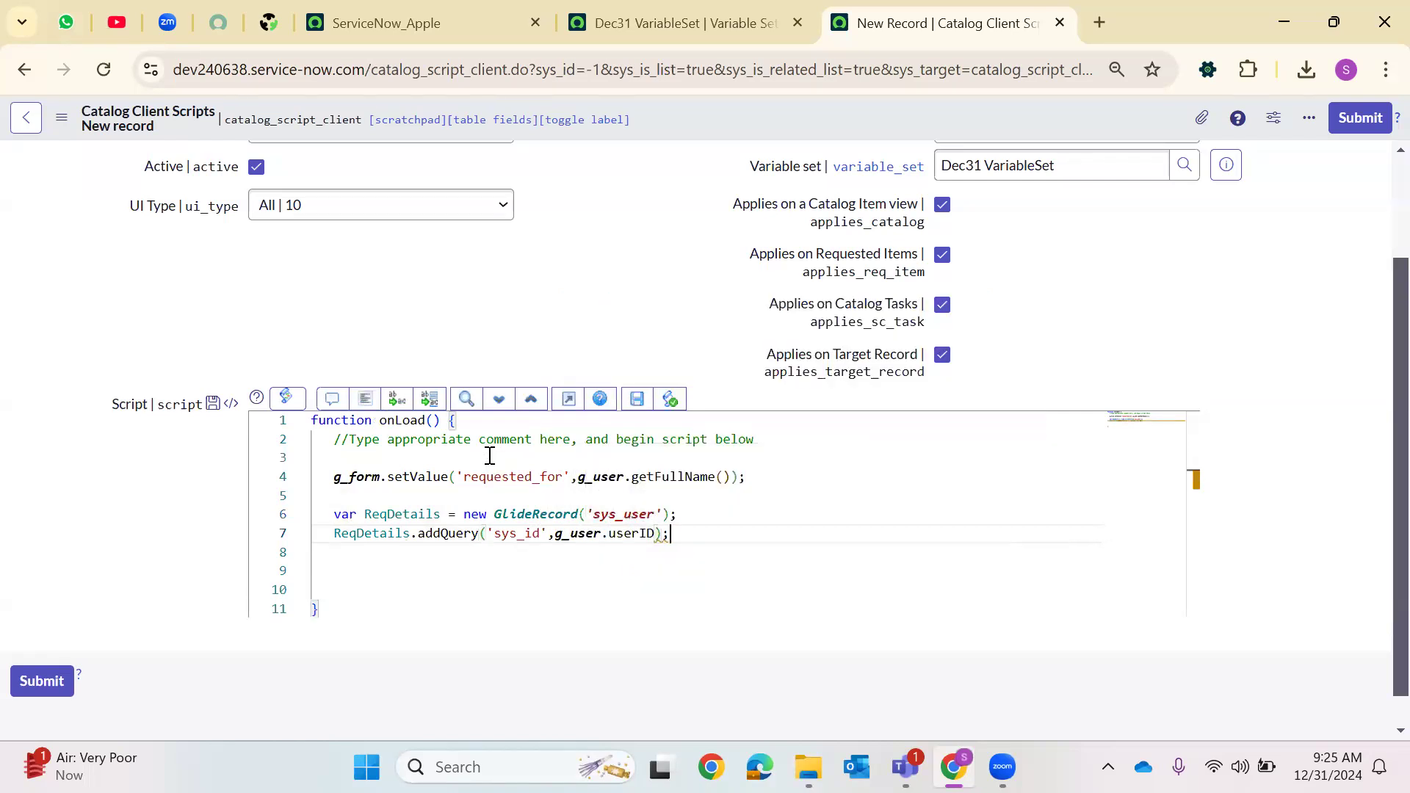
Add the line ReqDetails.query(); to run the GlideRecord query
{"action": "key", "text": "Return"}
{"action": "type", "text": "Req"}
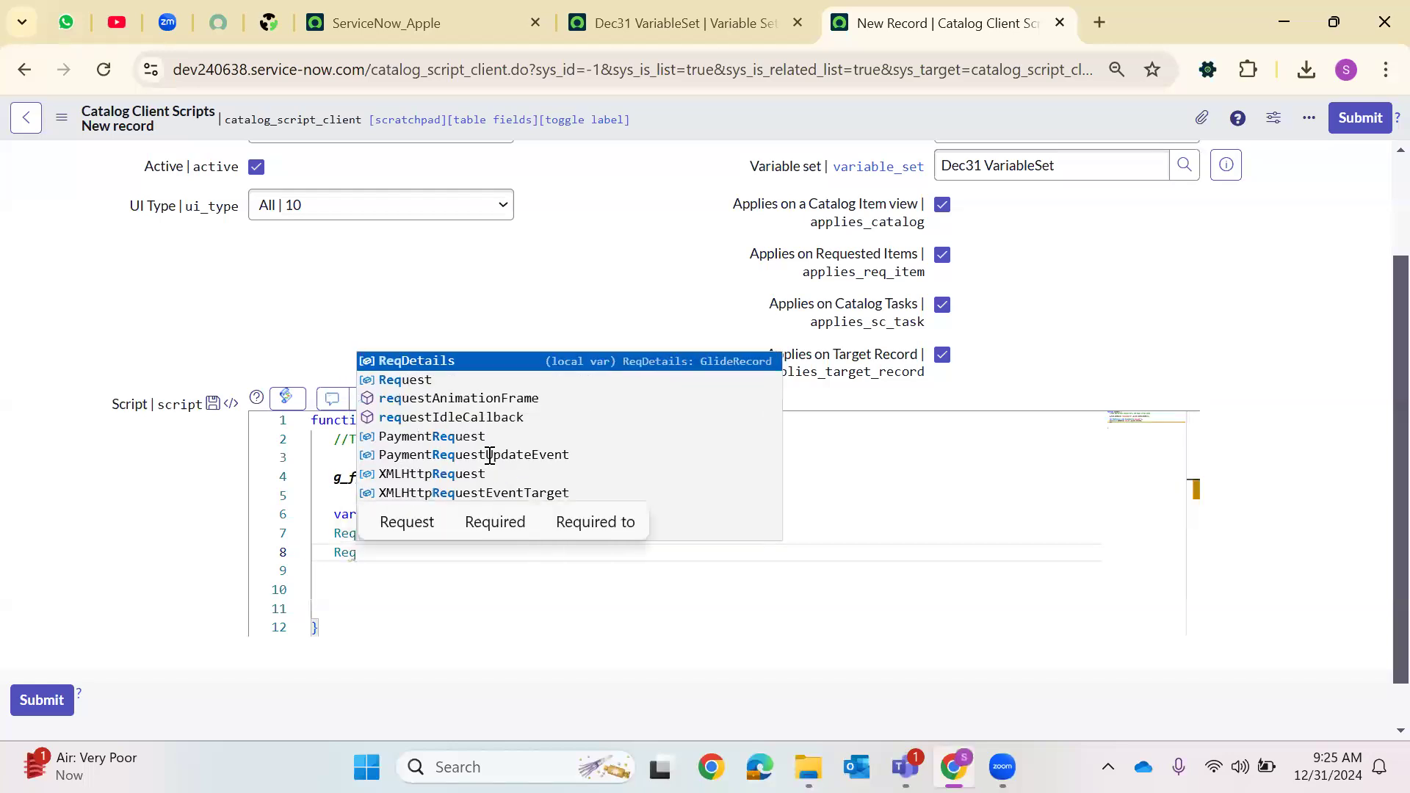
{"action": "type", "text": "D"}
{"action": "key", "text": "Return"}
{"action": "type", "text": ".query"}
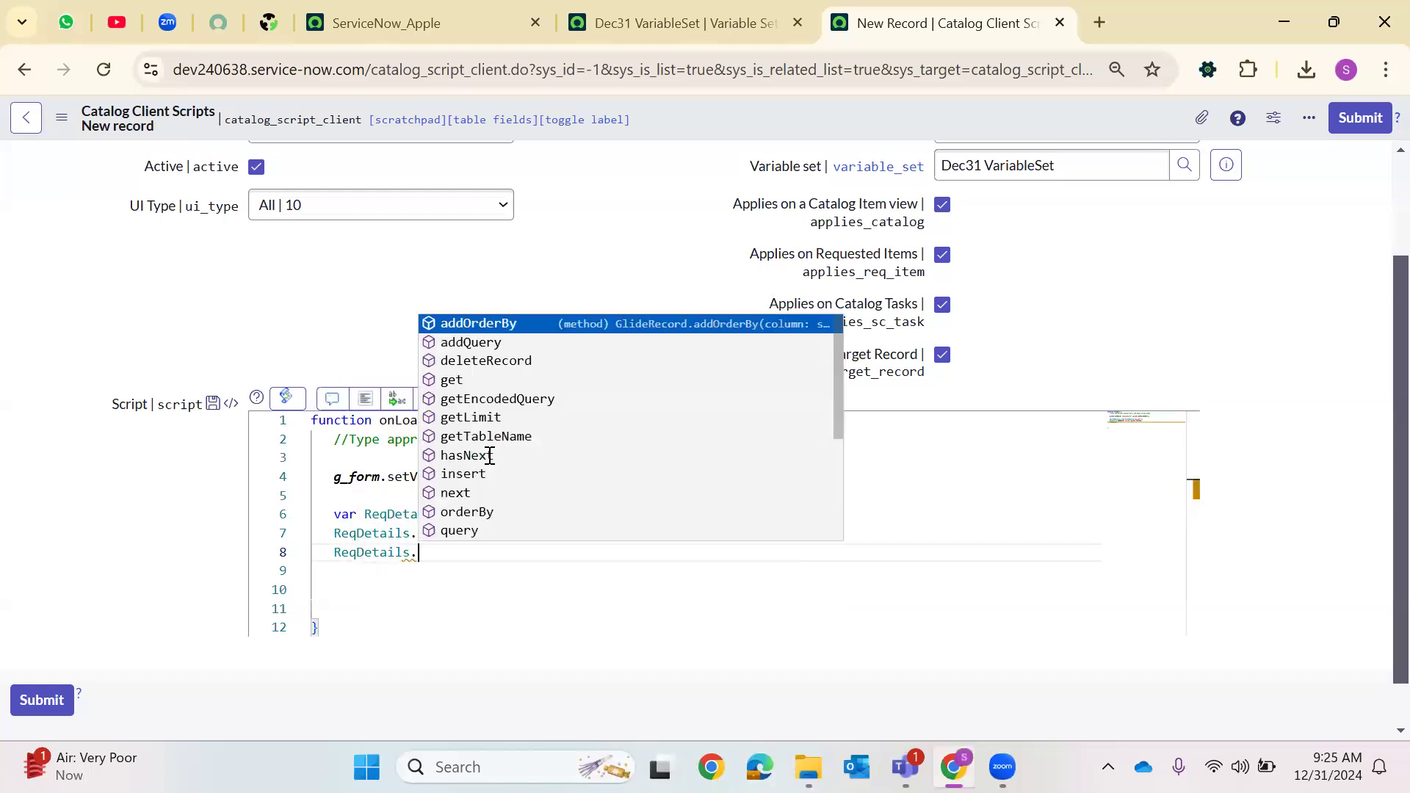
{"action": "key", "text": "Return"}
{"action": "type", "text": "();"}
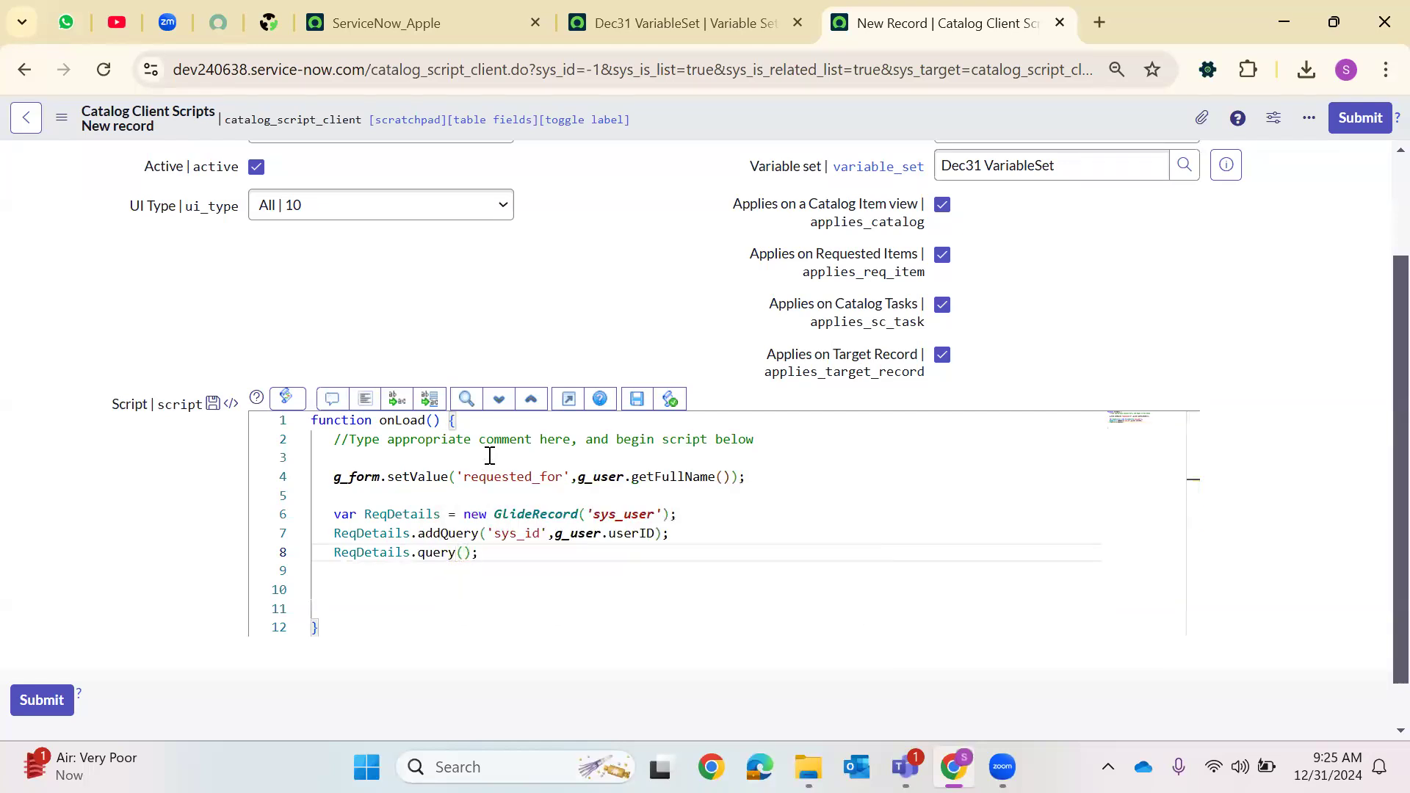
Open a while(ReqDetails.next()){ loop block with an empty body line
{"action": "key", "text": "Return"}
{"action": "type", "text": "while"}
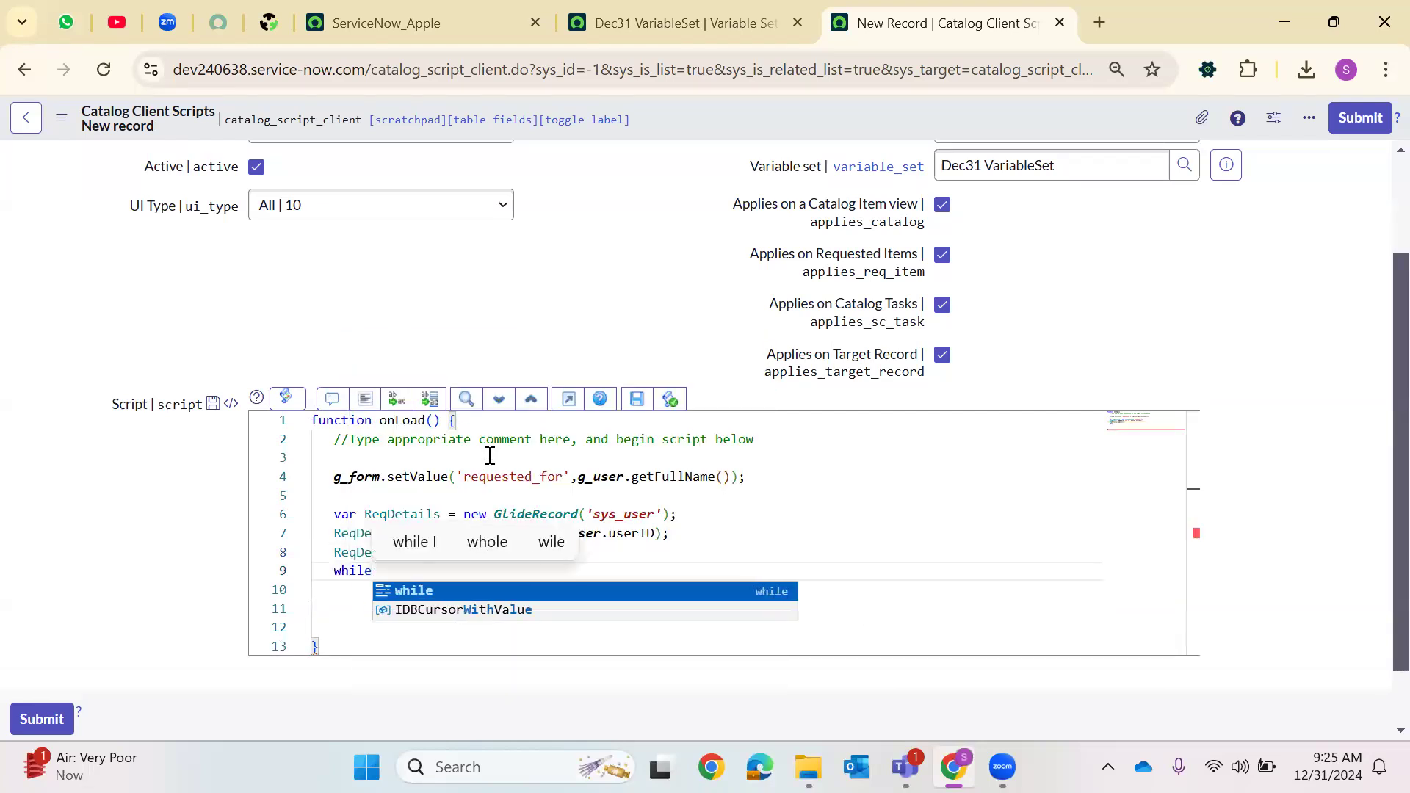
{"action": "type", "text": "(Req"}
{"action": "type", "text": "Details"}
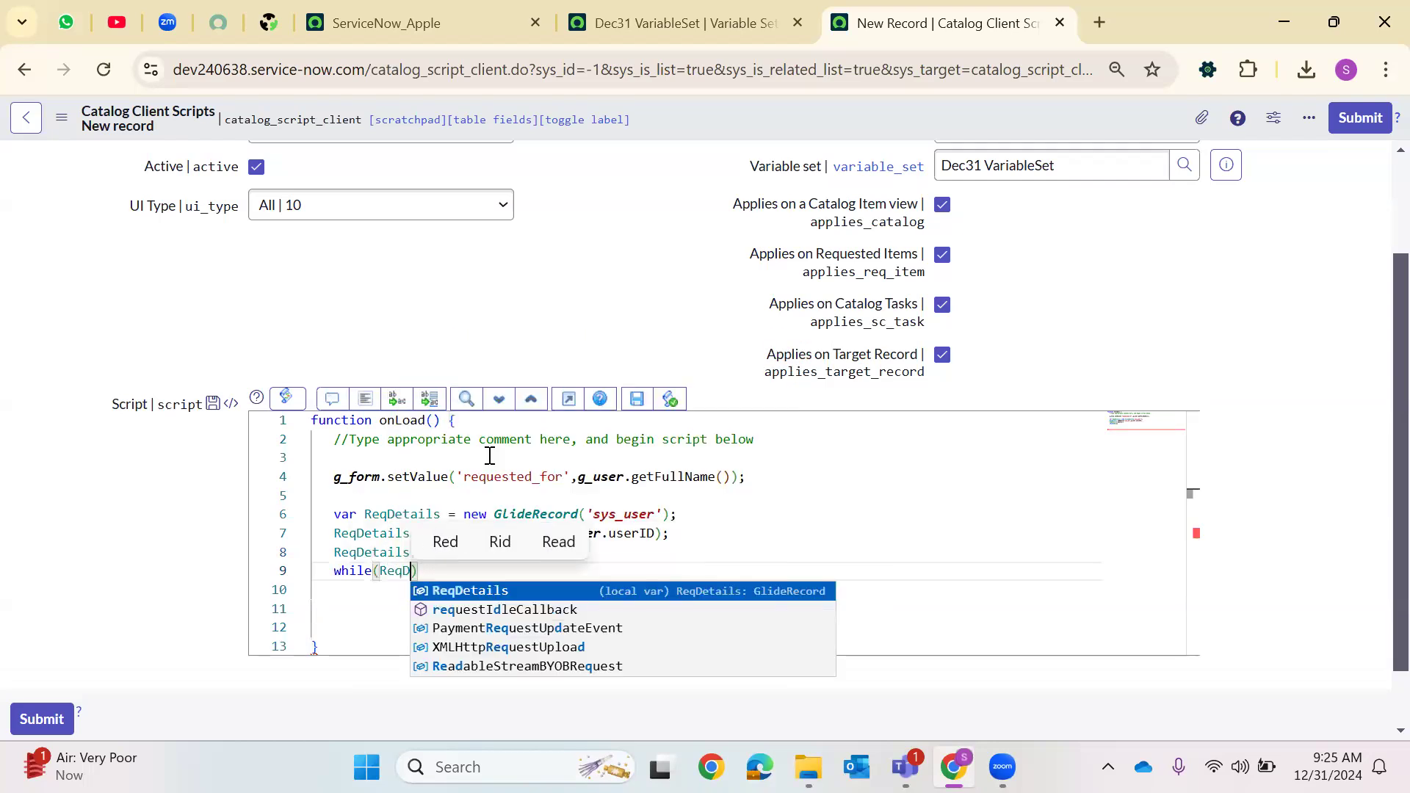
{"action": "key", "text": "Return"}
{"action": "type", "text": ".next"}
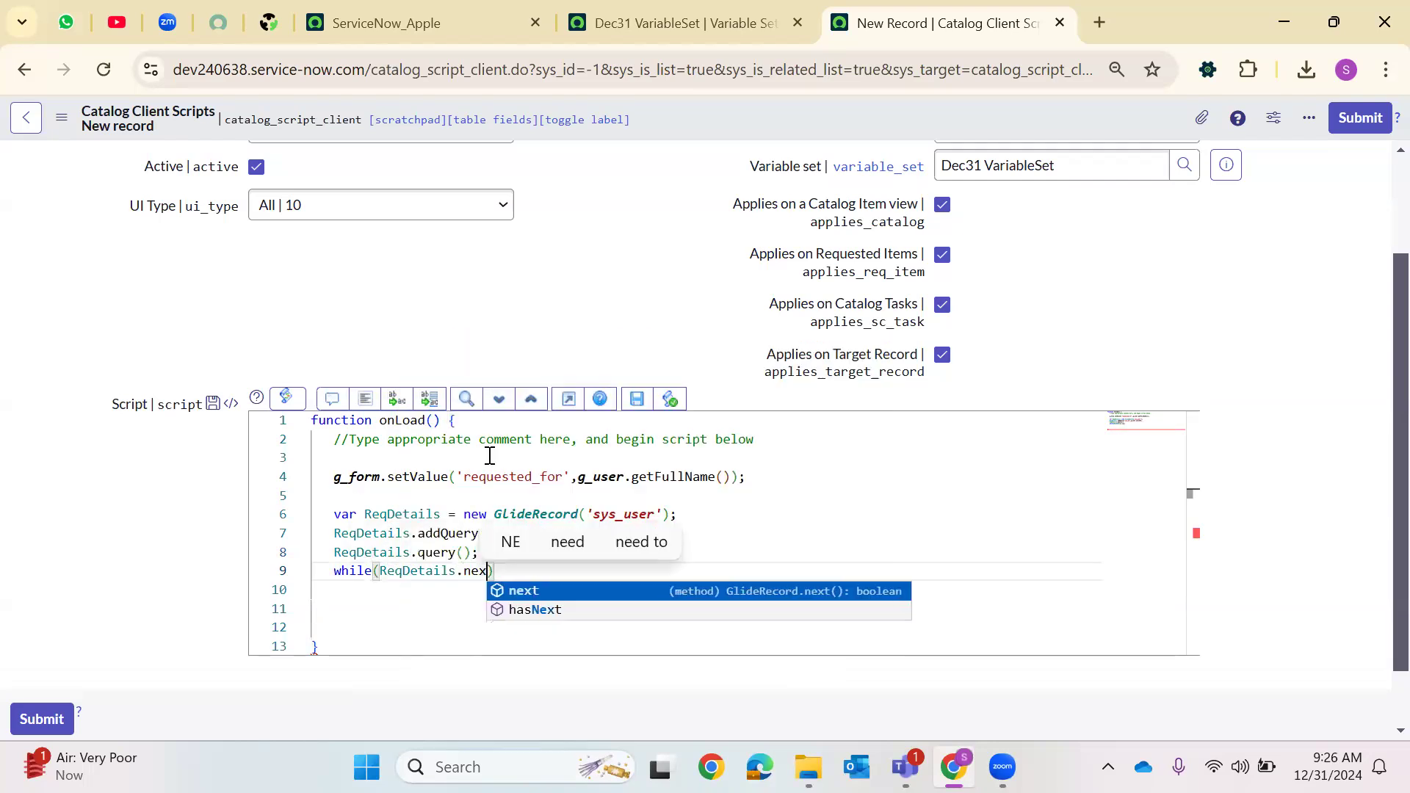
{"action": "type", "text": "())"}
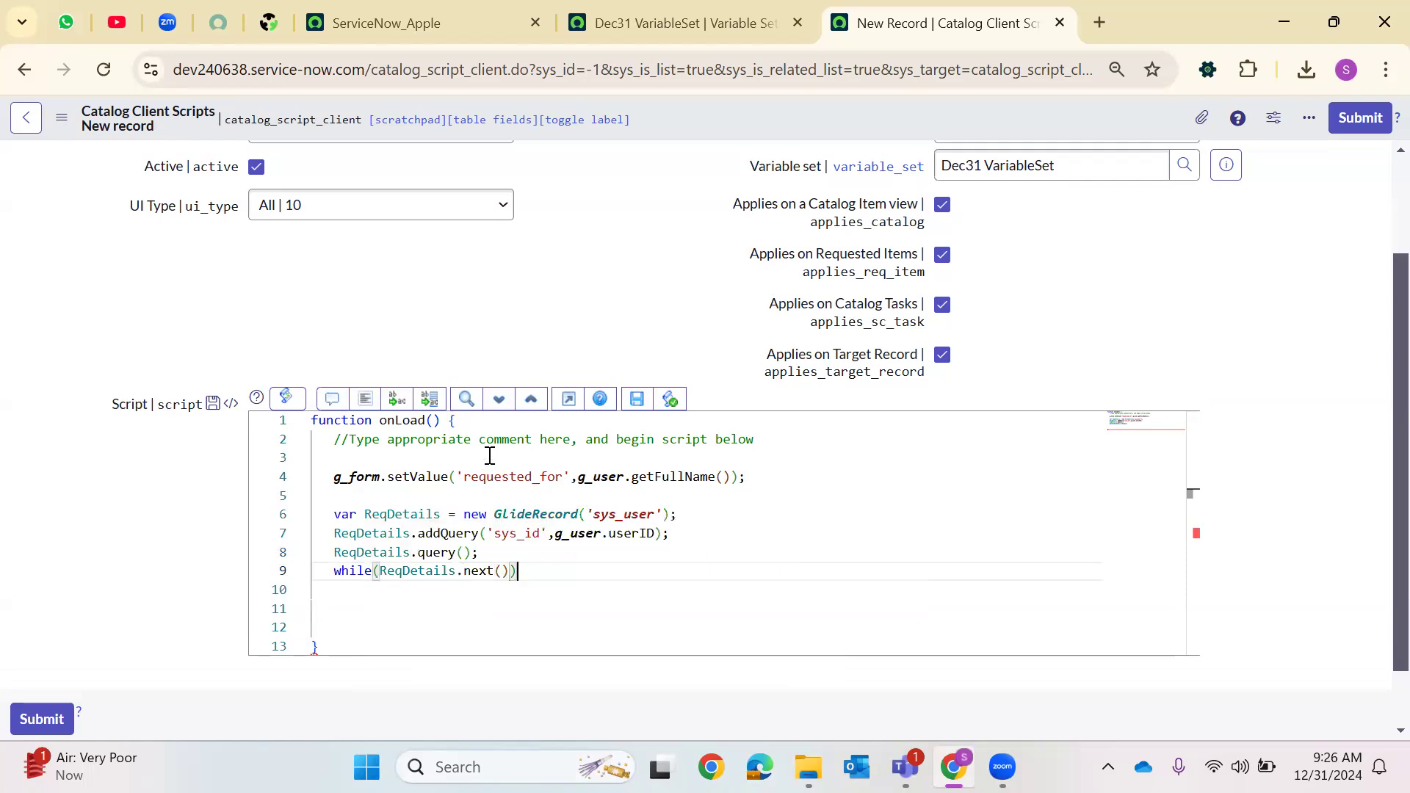
{"action": "type", "text": "{"}
{"action": "key", "text": "Return"}
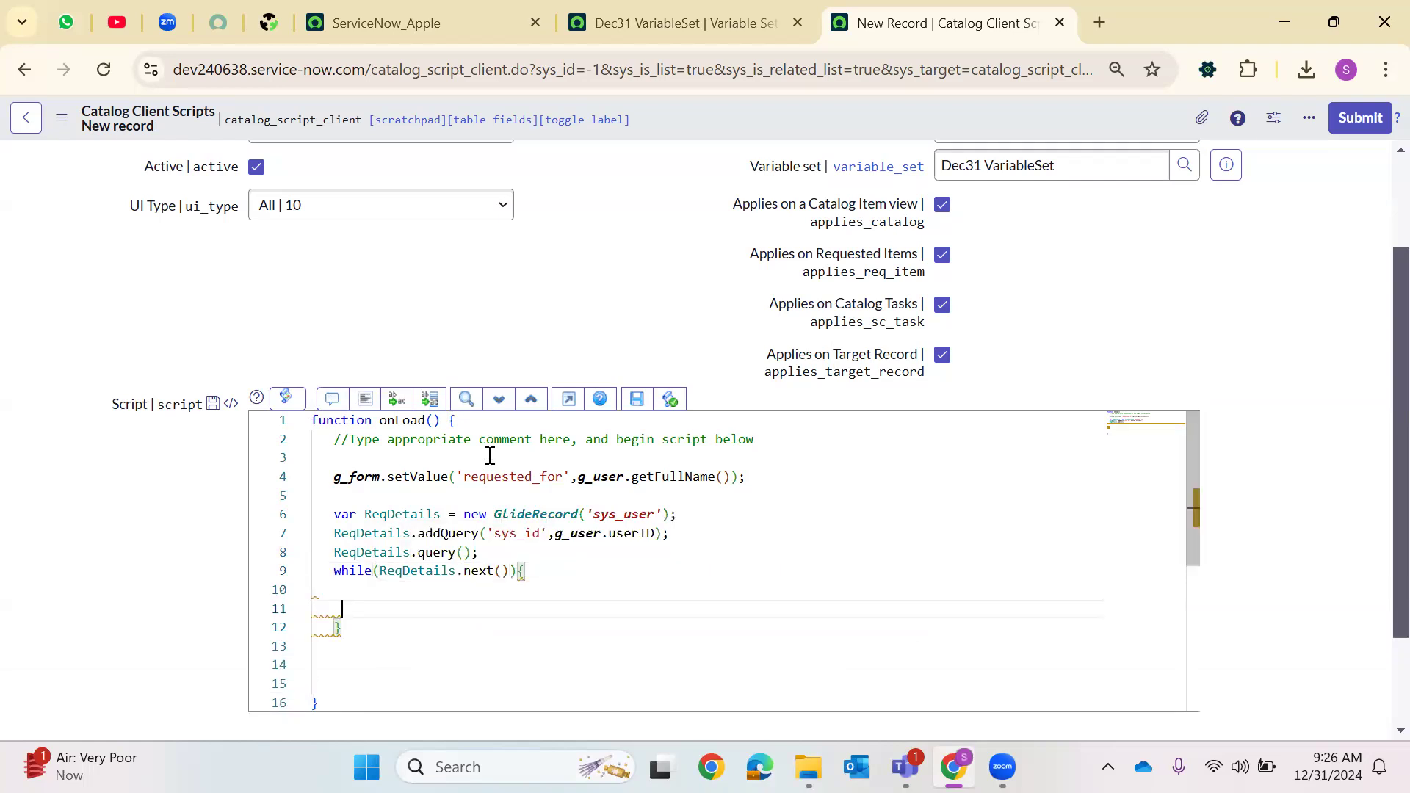
Begin a g_form.setValue(' call inside the while loop body
{"action": "left_click", "coordinate": [683, 22]}
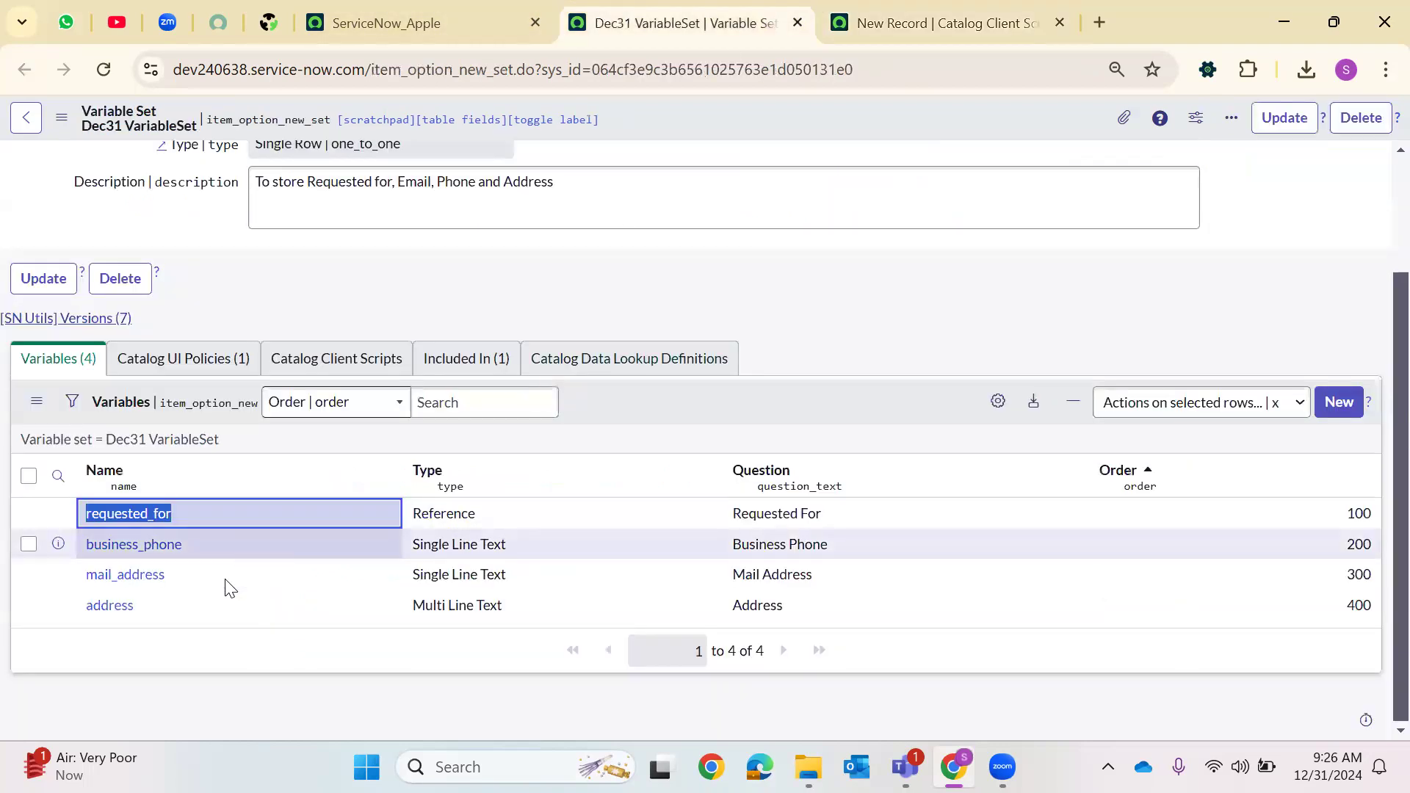
{"action": "left_click", "coordinate": [910, 18]}
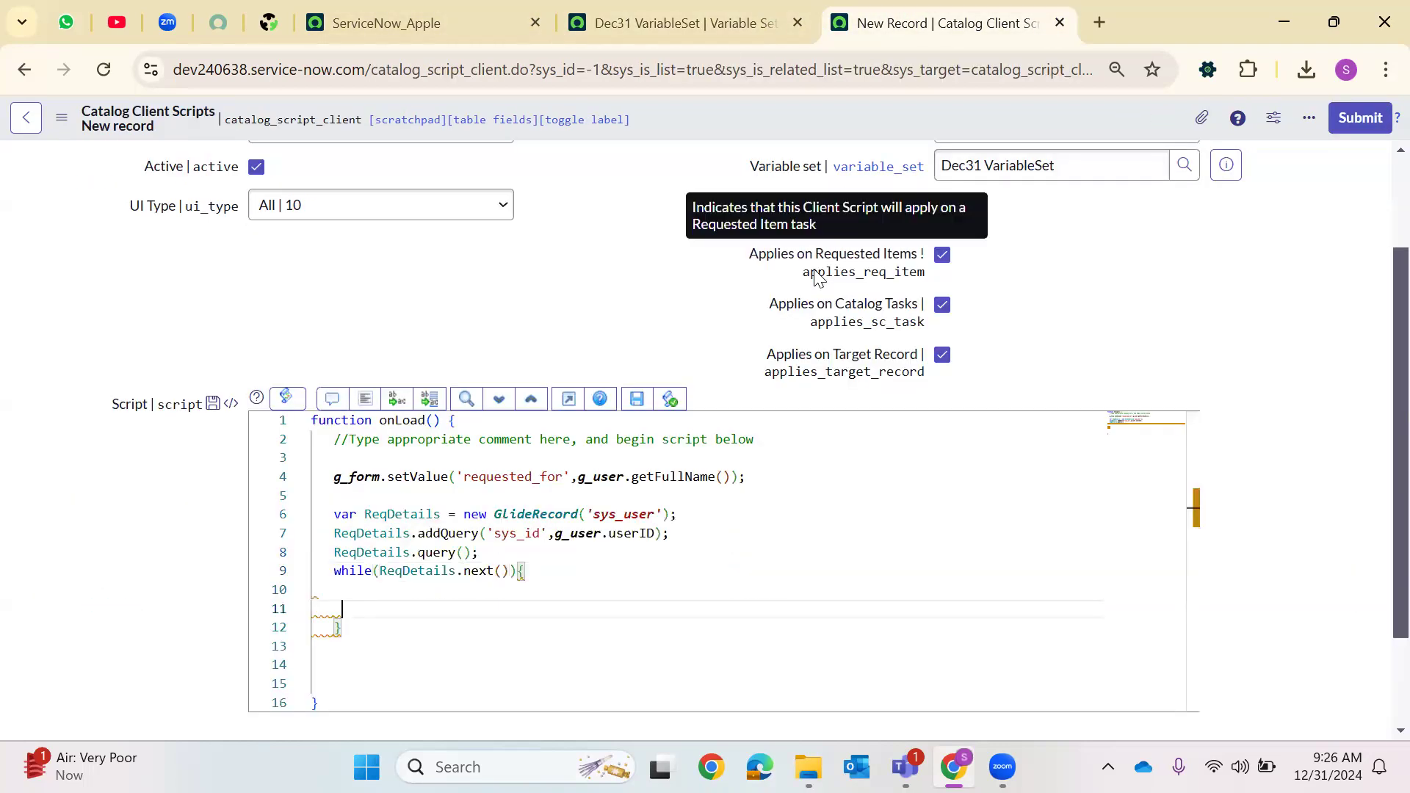
{"action": "left_click", "coordinate": [436, 589]}
{"action": "key", "text": "Tab"}
{"action": "key", "text": "Tab"}
{"action": "type", "text": "g_form.setV"}
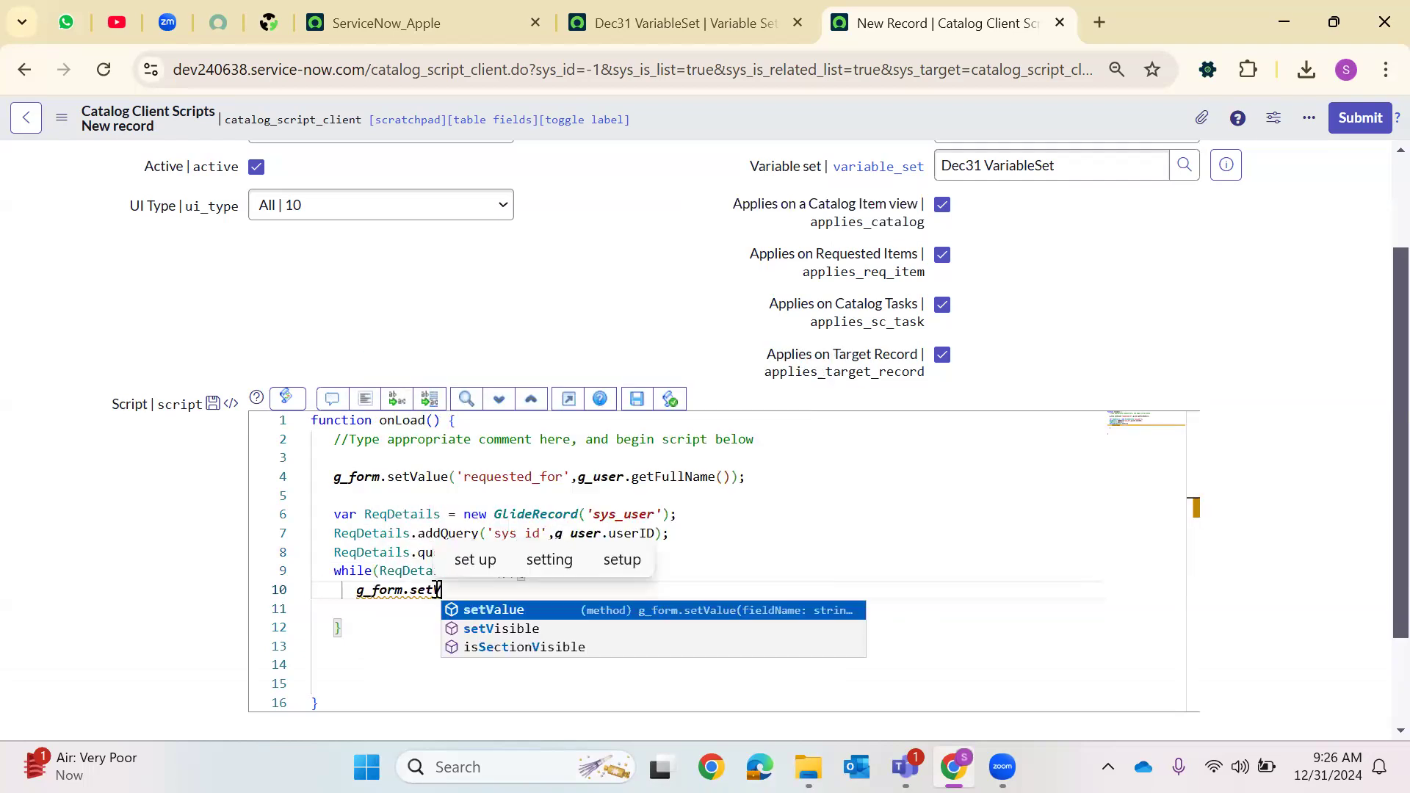
{"action": "key", "text": "Return"}
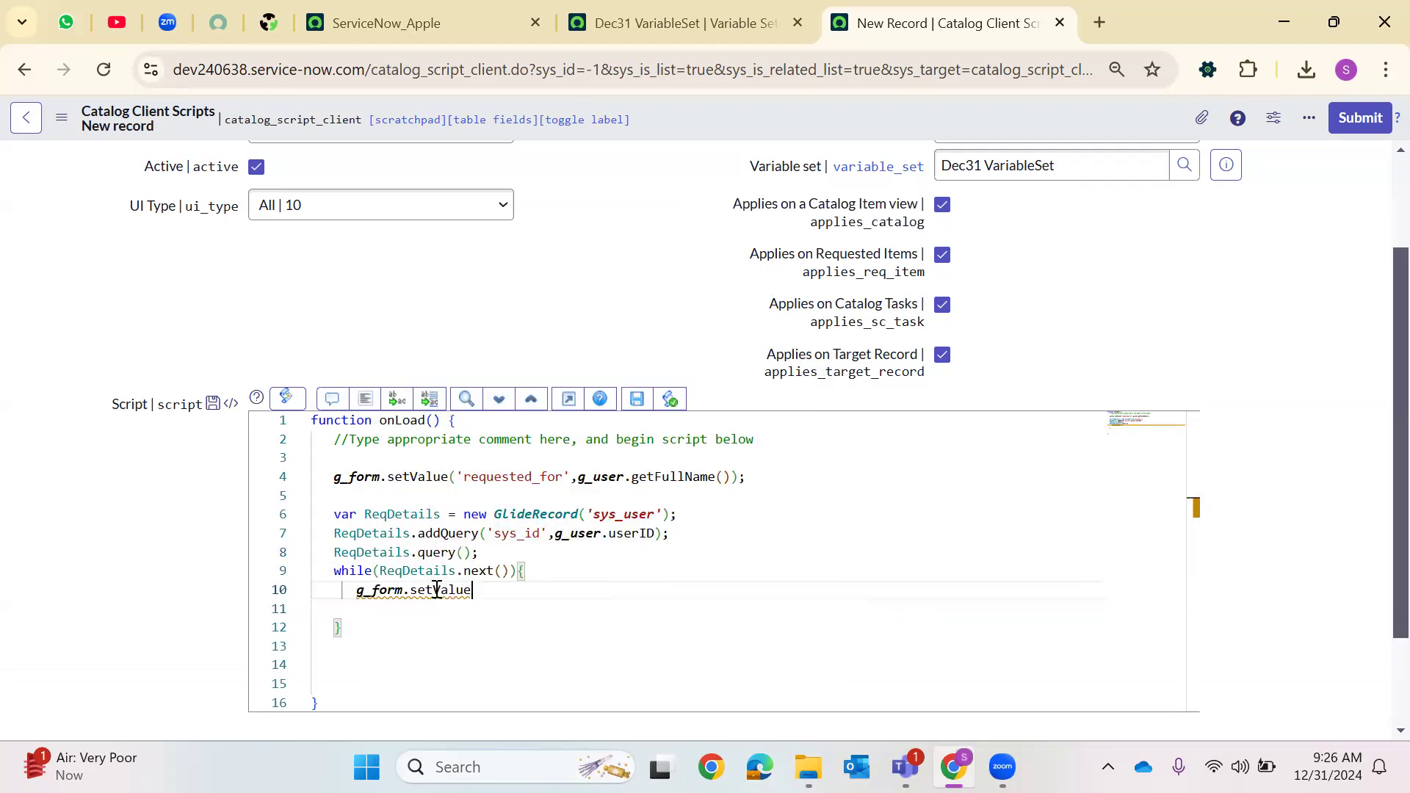
{"action": "type", "text": "('"}
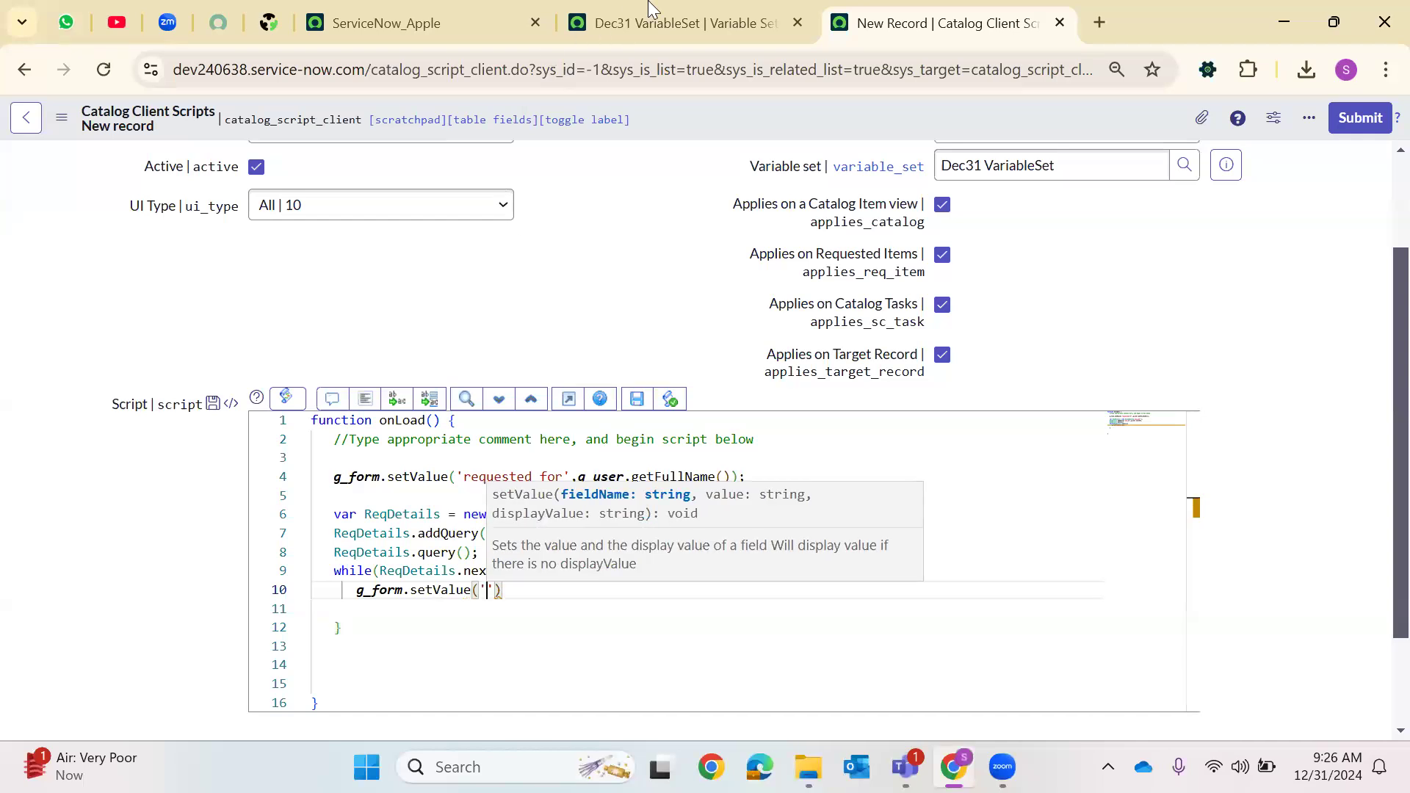
Copy the business_phone variable name from the Dec31 VariableSet Variables list into the setValue call
{"action": "left_click", "coordinate": [661, 23]}
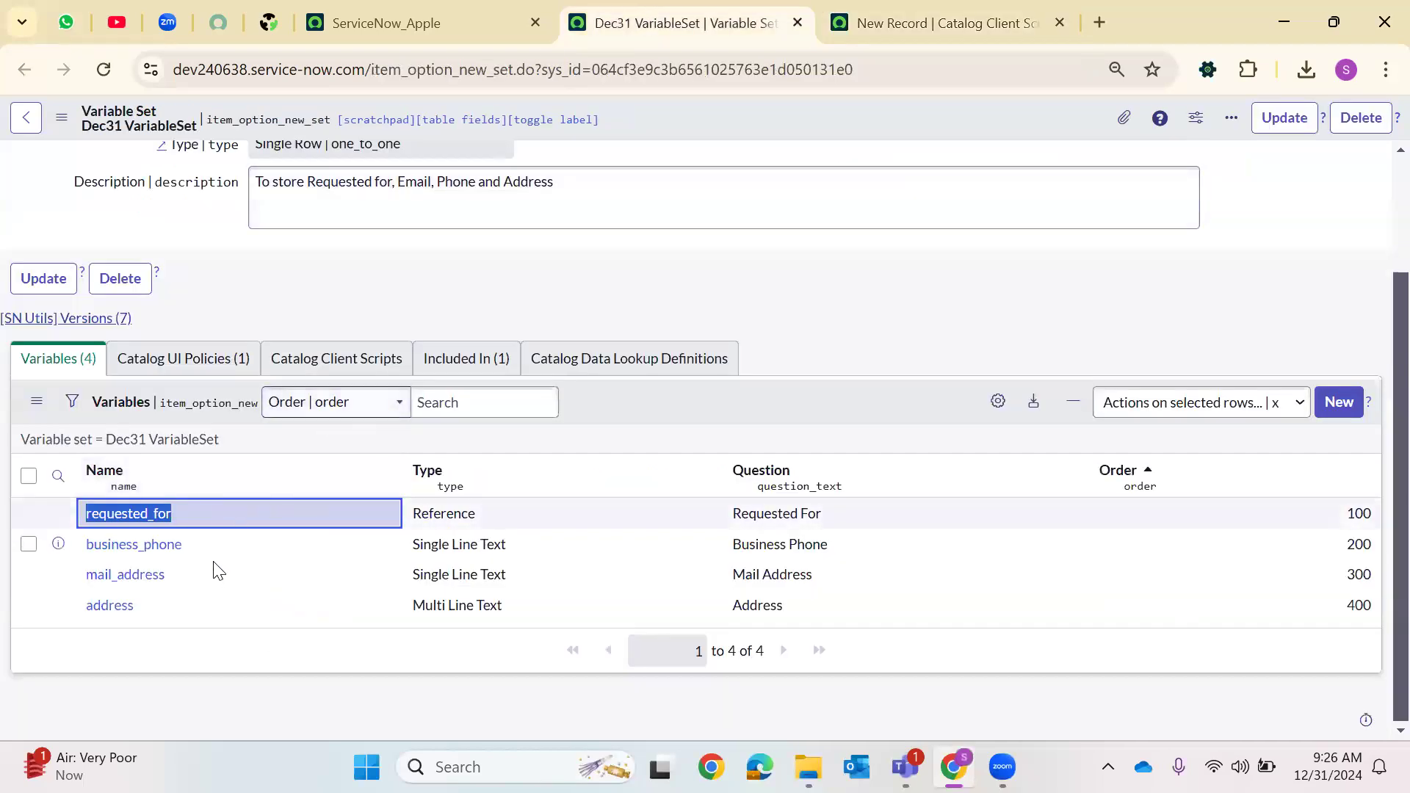
{"action": "left_click_drag", "start_coordinate": [179, 545], "coordinate": [95, 548]}
{"action": "key", "text": "ctrl+c"}
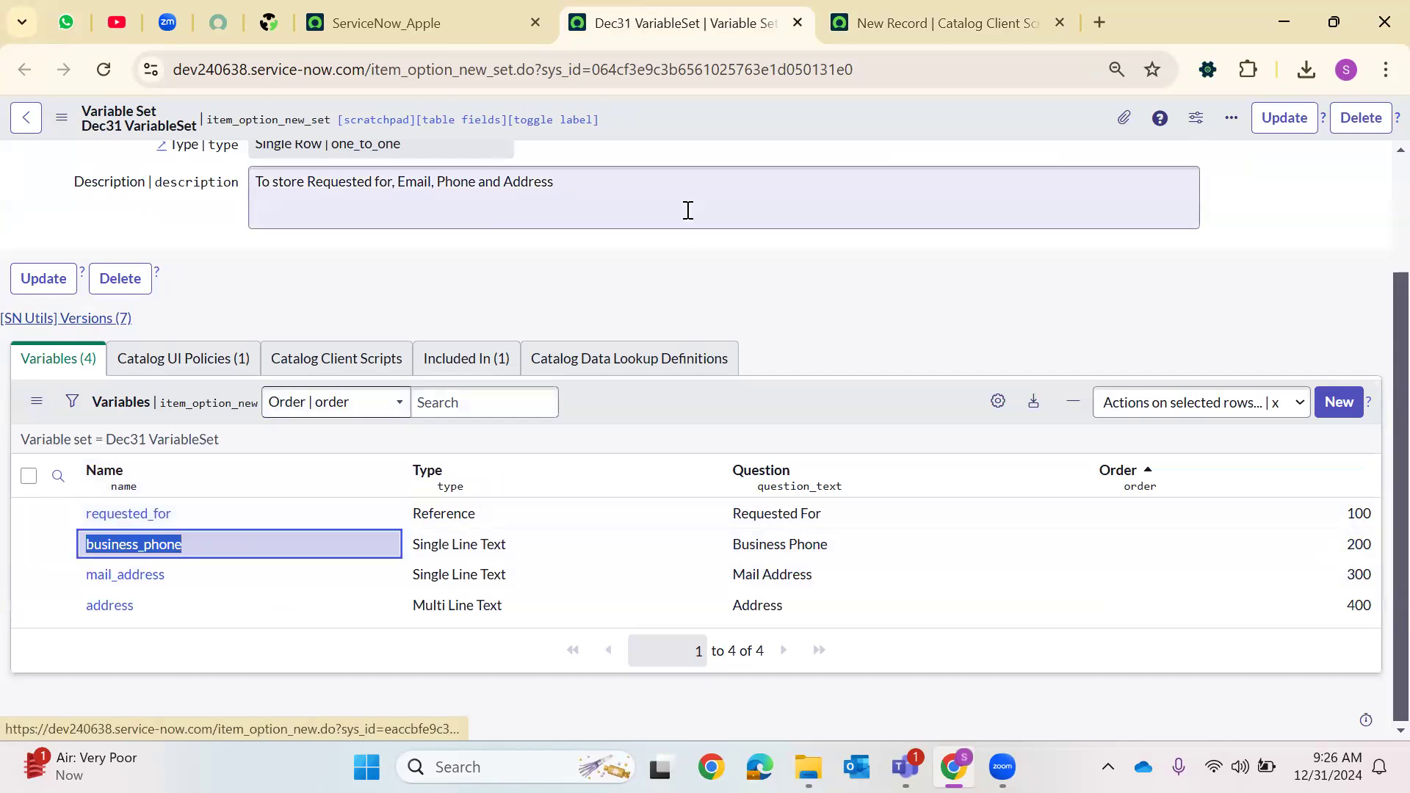
{"action": "key", "text": "ctrl+Tab"}
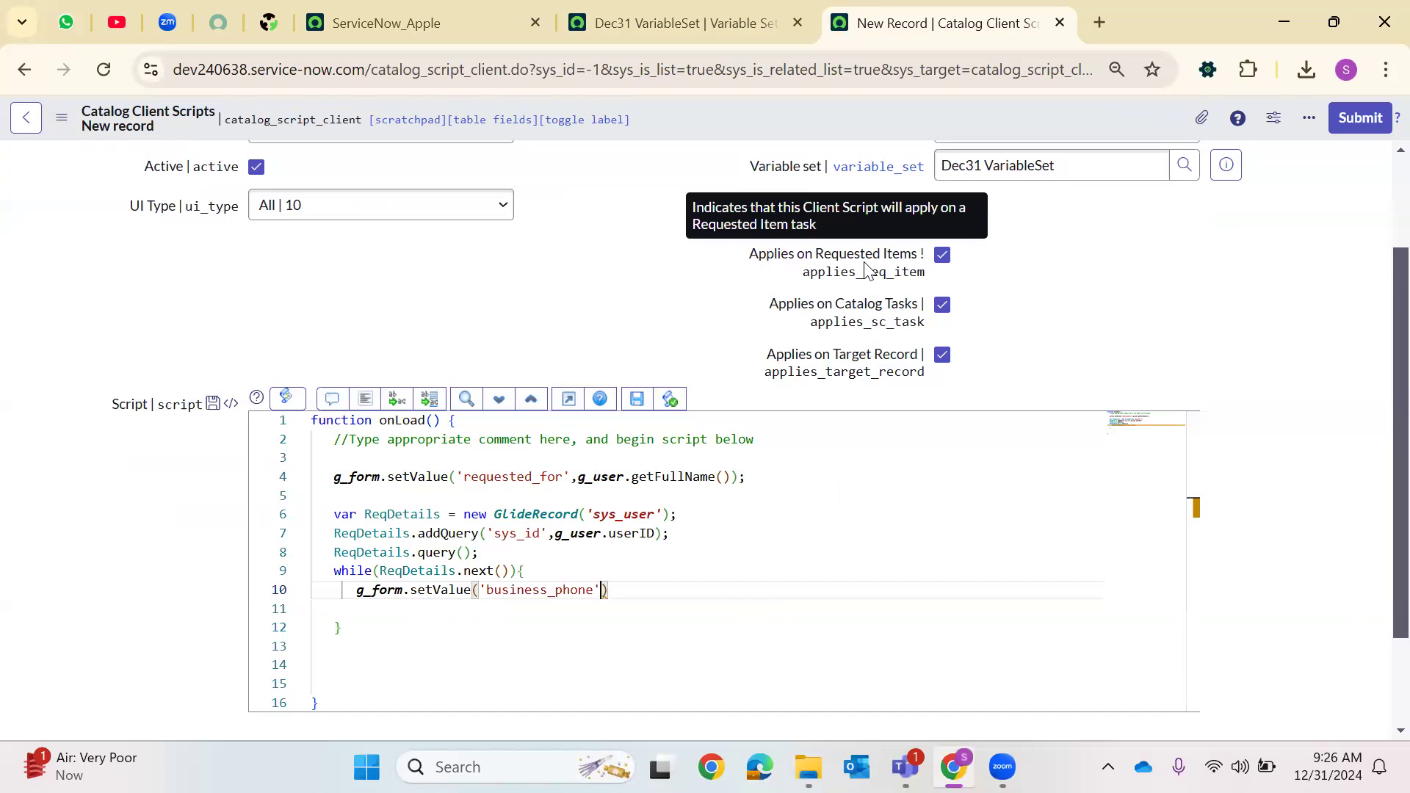
Complete the line as g_form.setValue('business_phone',ReqDetails.phone); inside the loop
{"action": "type", "text": "."}
{"action": "key", "text": "BackSpace"}
{"action": "type", "text": ",Req"}
{"action": "key", "text": "Return"}
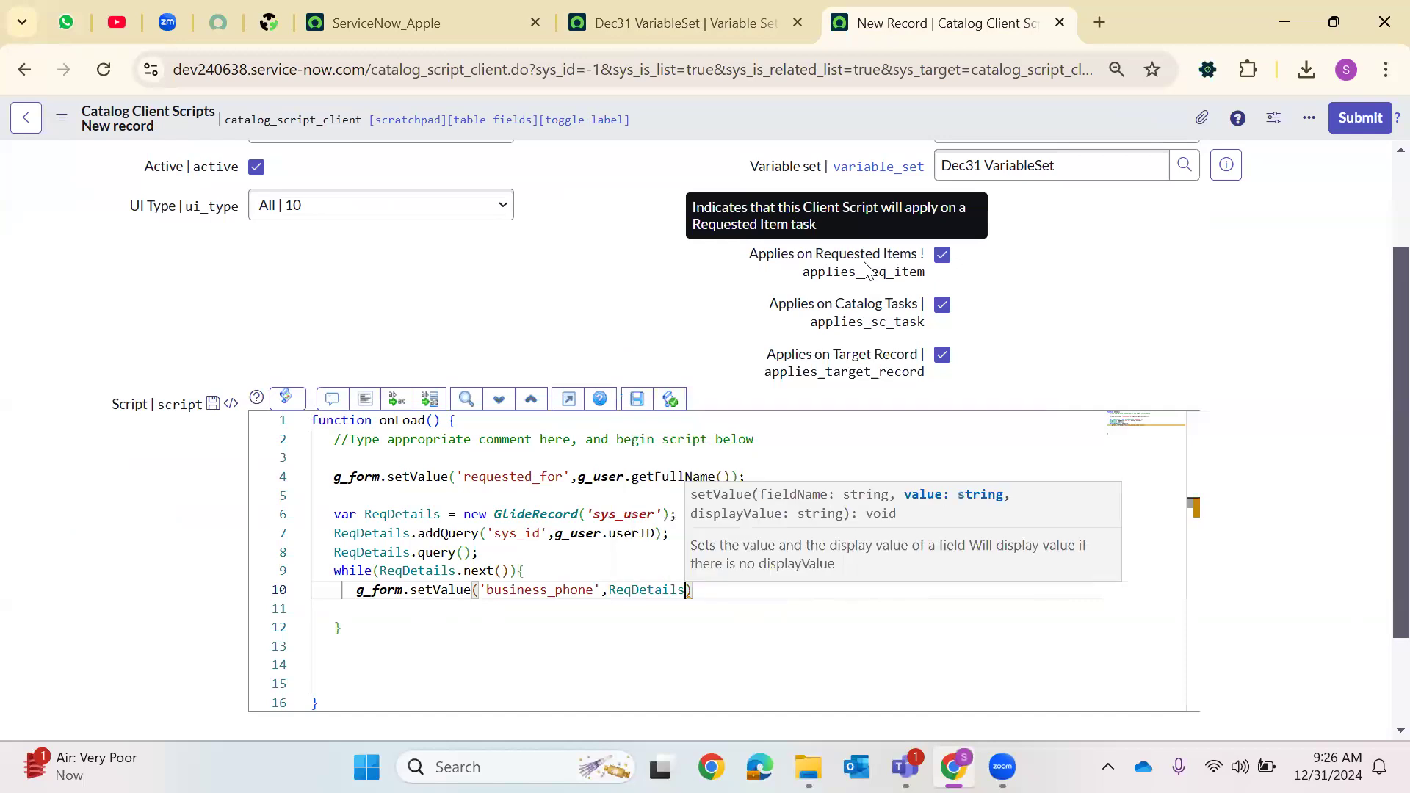
{"action": "type", "text": ".phone"}
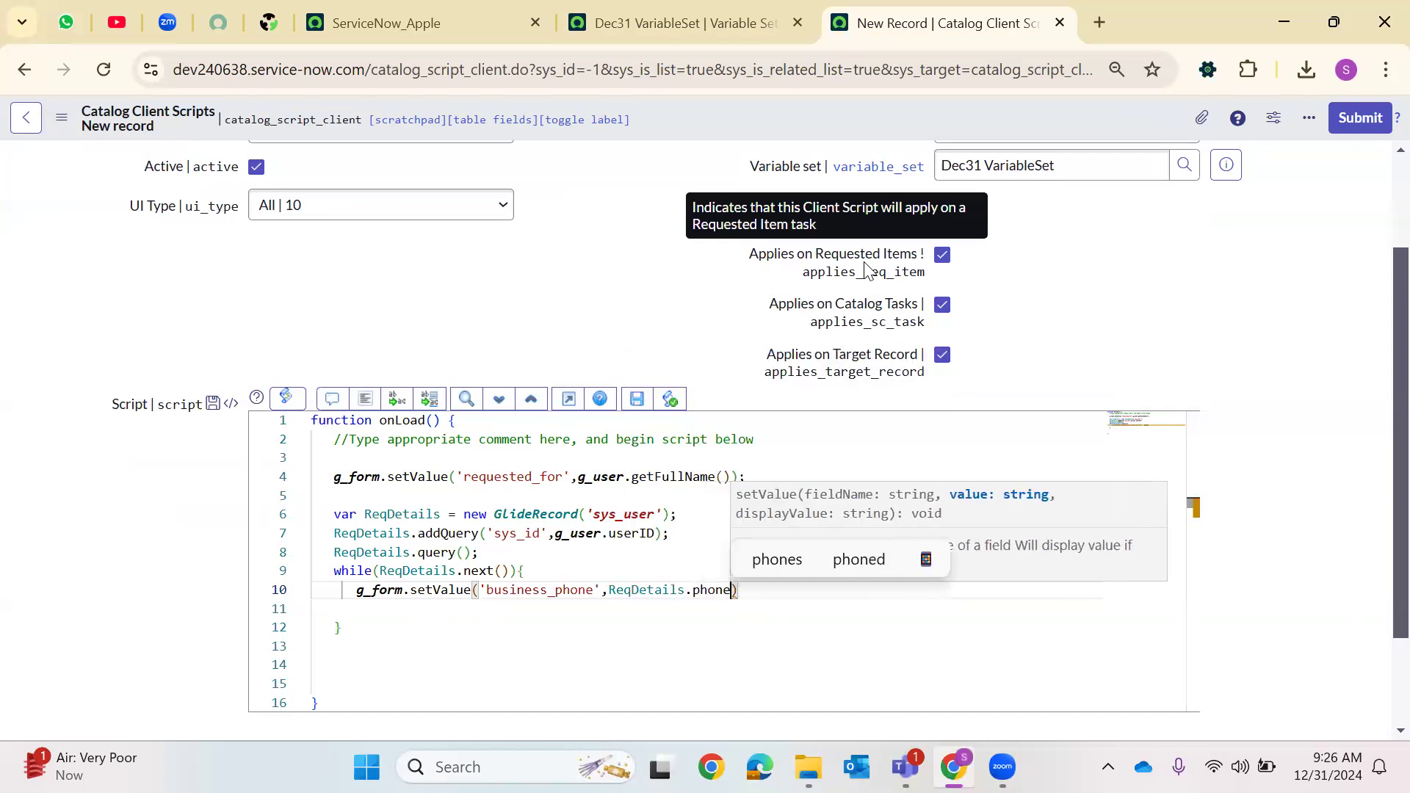
{"action": "key", "text": "Escape"}
{"action": "key", "text": "Down"}
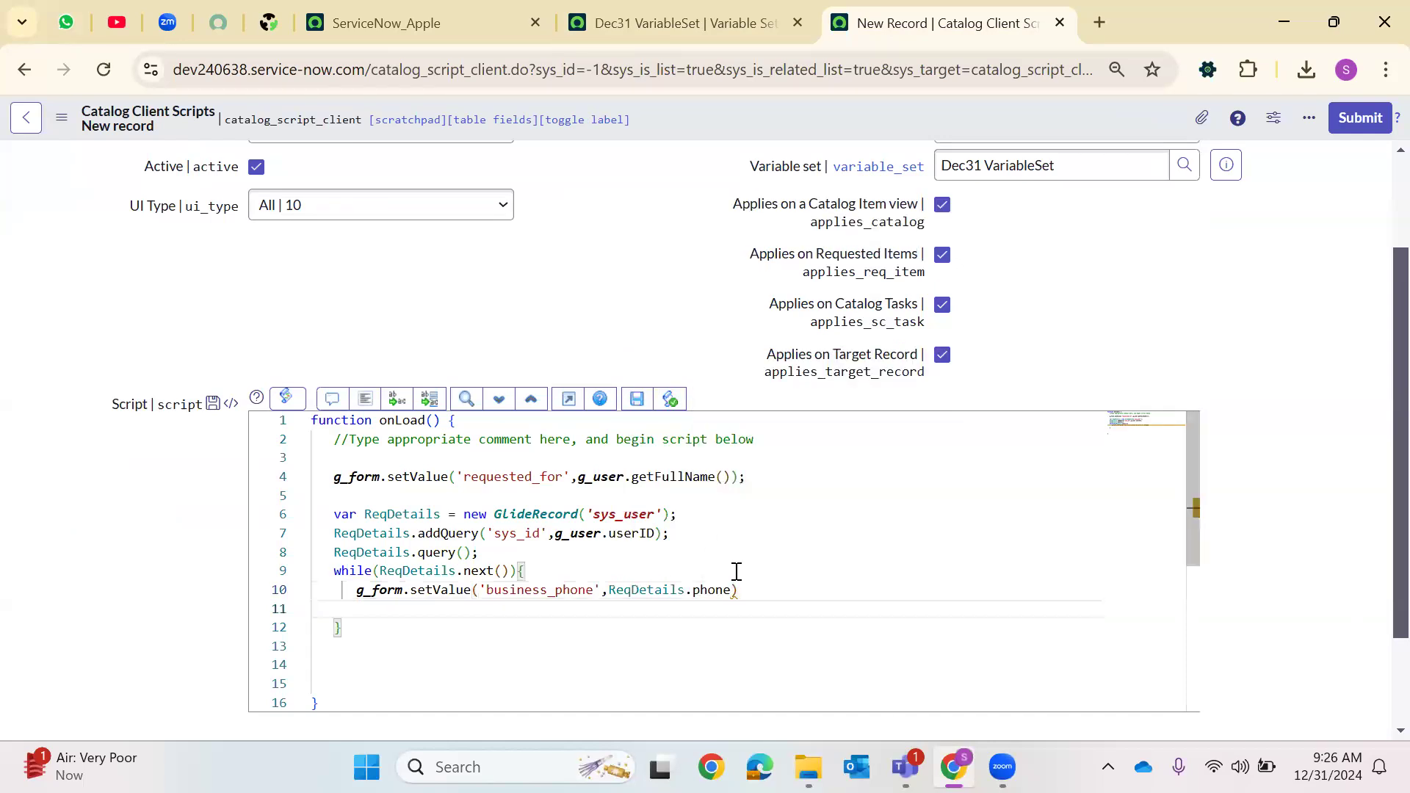
{"action": "type", "text": ";"}
Begin a second g_form.setValue(' call in the loop and copy the mail_address variable name from the Dec31 VariableSet list
{"action": "key", "text": "Return"}
{"action": "type", "text": "g"}
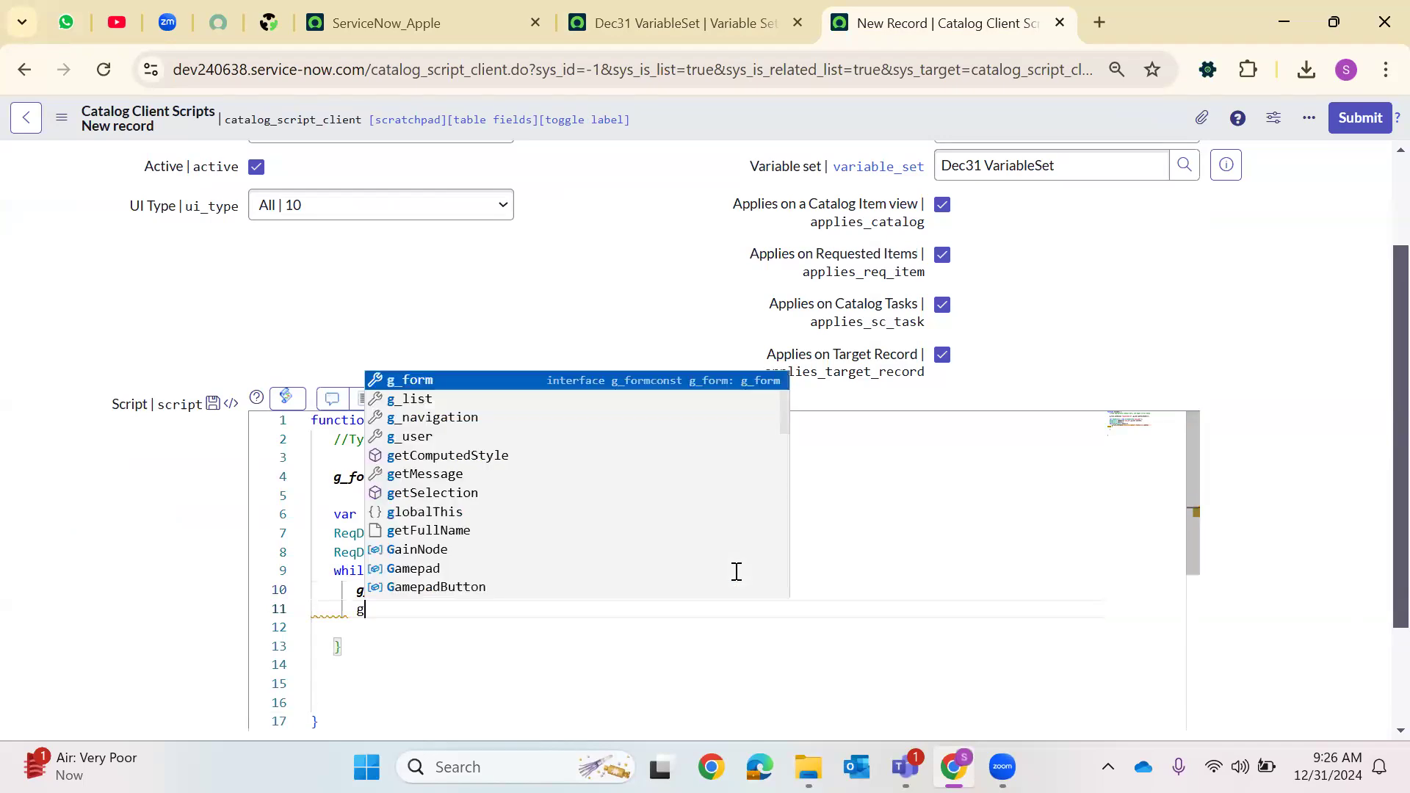
{"action": "type", "text": "_form.set"}
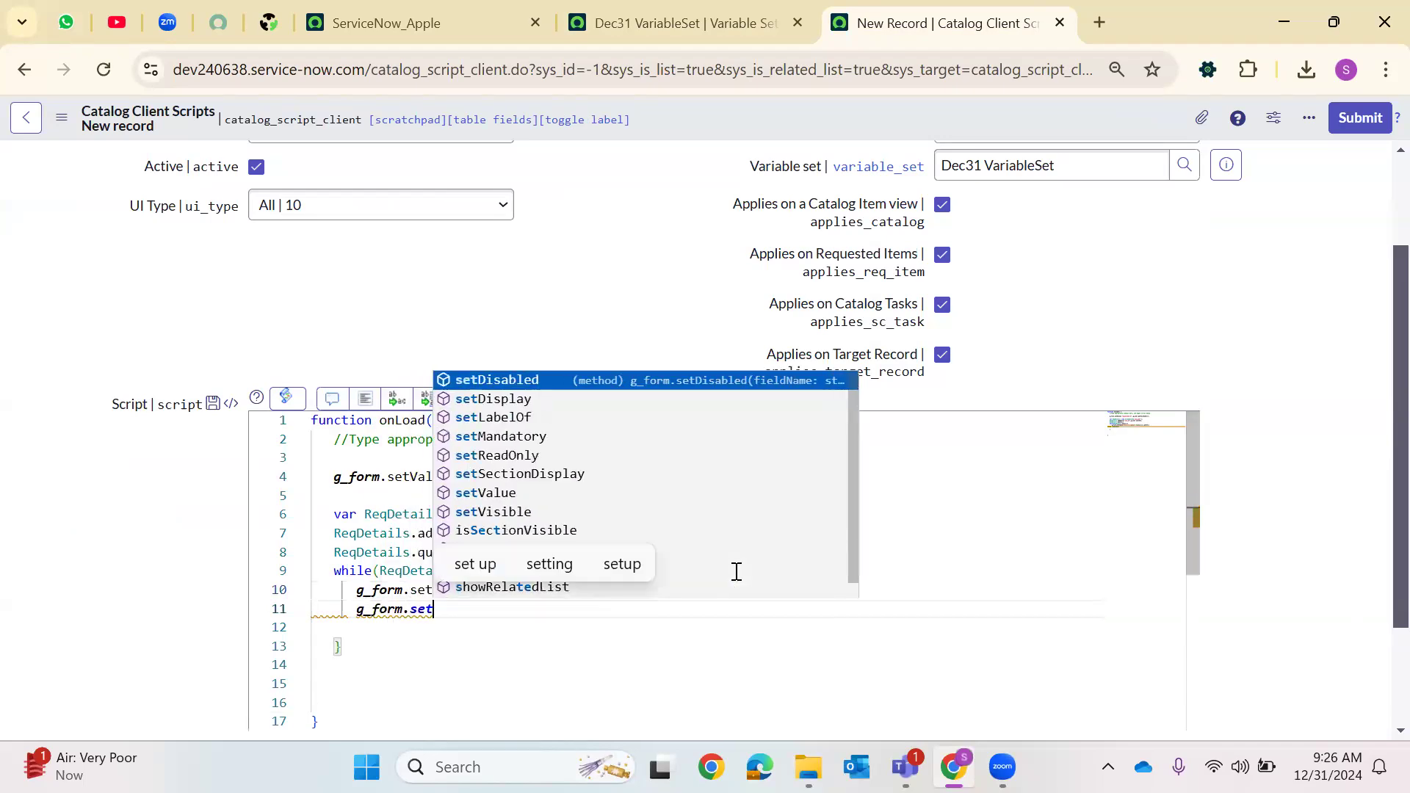
{"action": "type", "text": "Value('"}
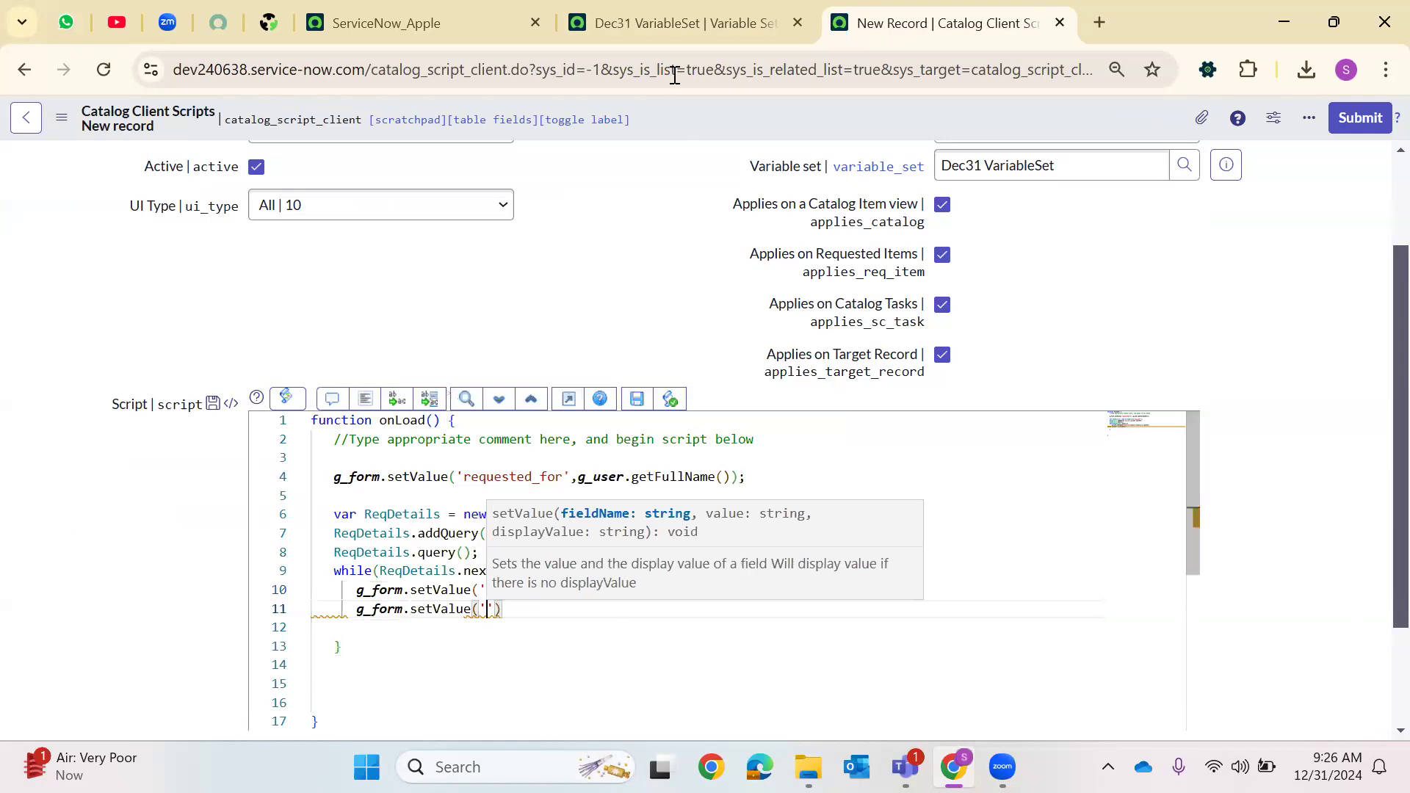
{"action": "left_click", "coordinate": [676, 26]}
{"action": "left_click_drag", "start_coordinate": [167, 575], "coordinate": [81, 572]}
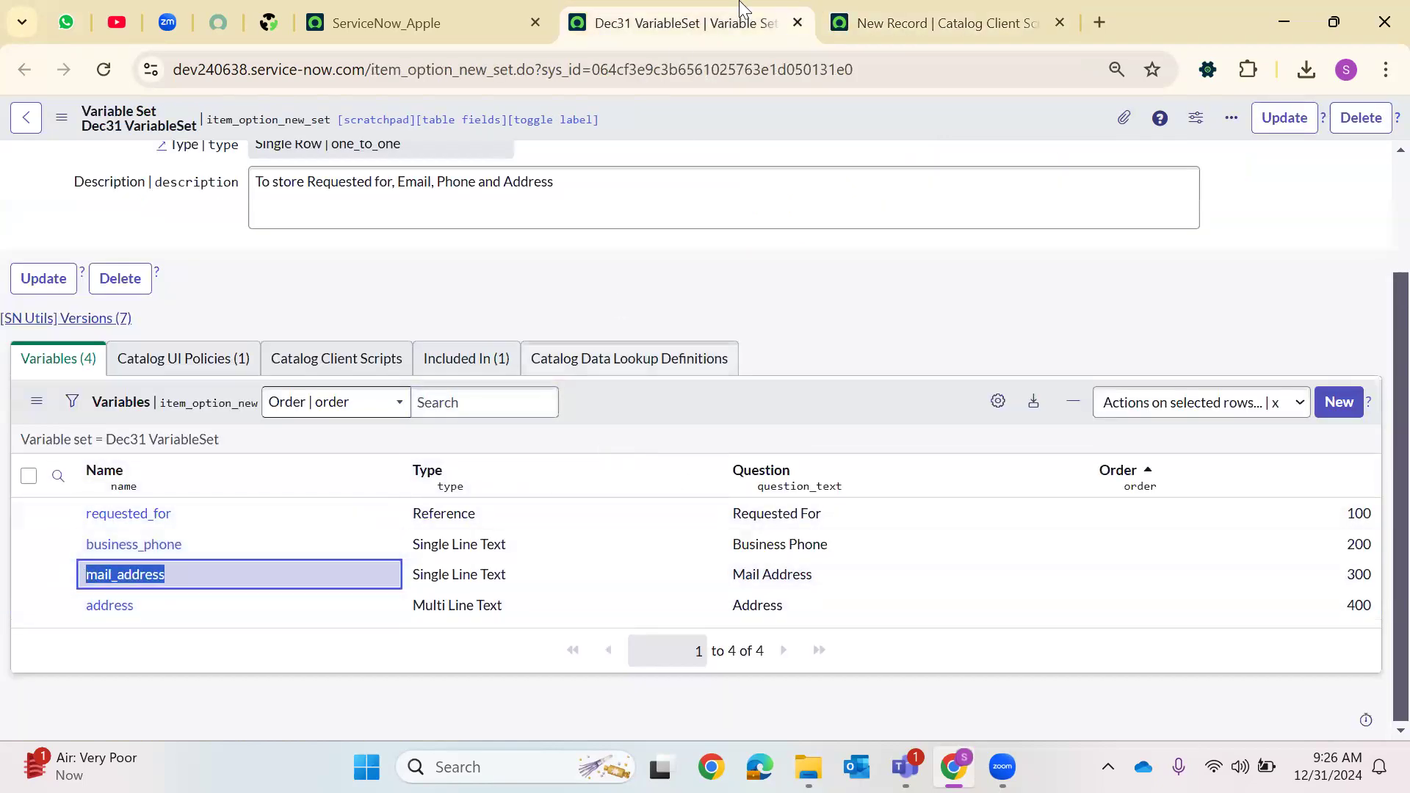
{"action": "key", "text": "ctrl+Tab"}
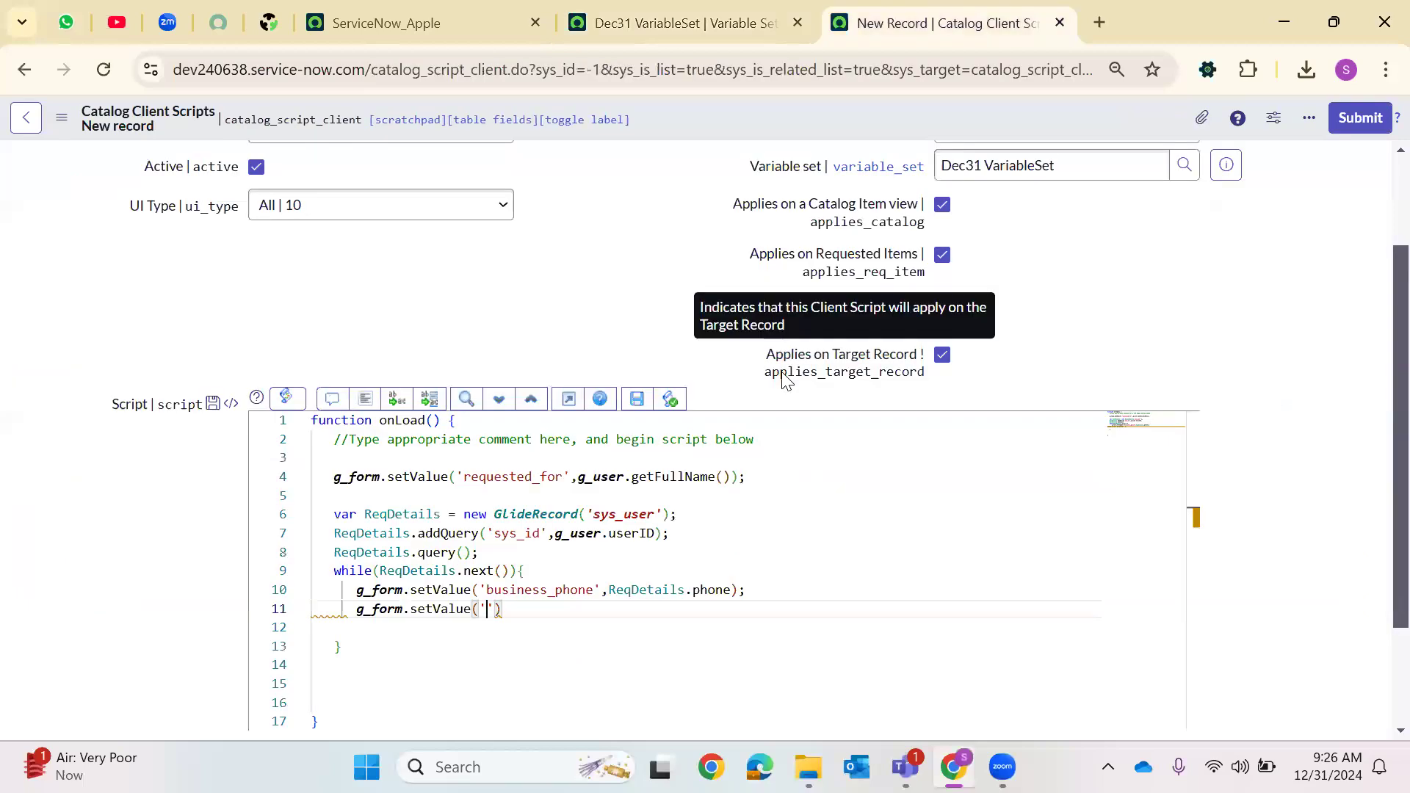
Complete the line as g_form.setValue('mail_address',ReqDetails.email); and start a new line
{"action": "type", "text": ",ReqDetails"}
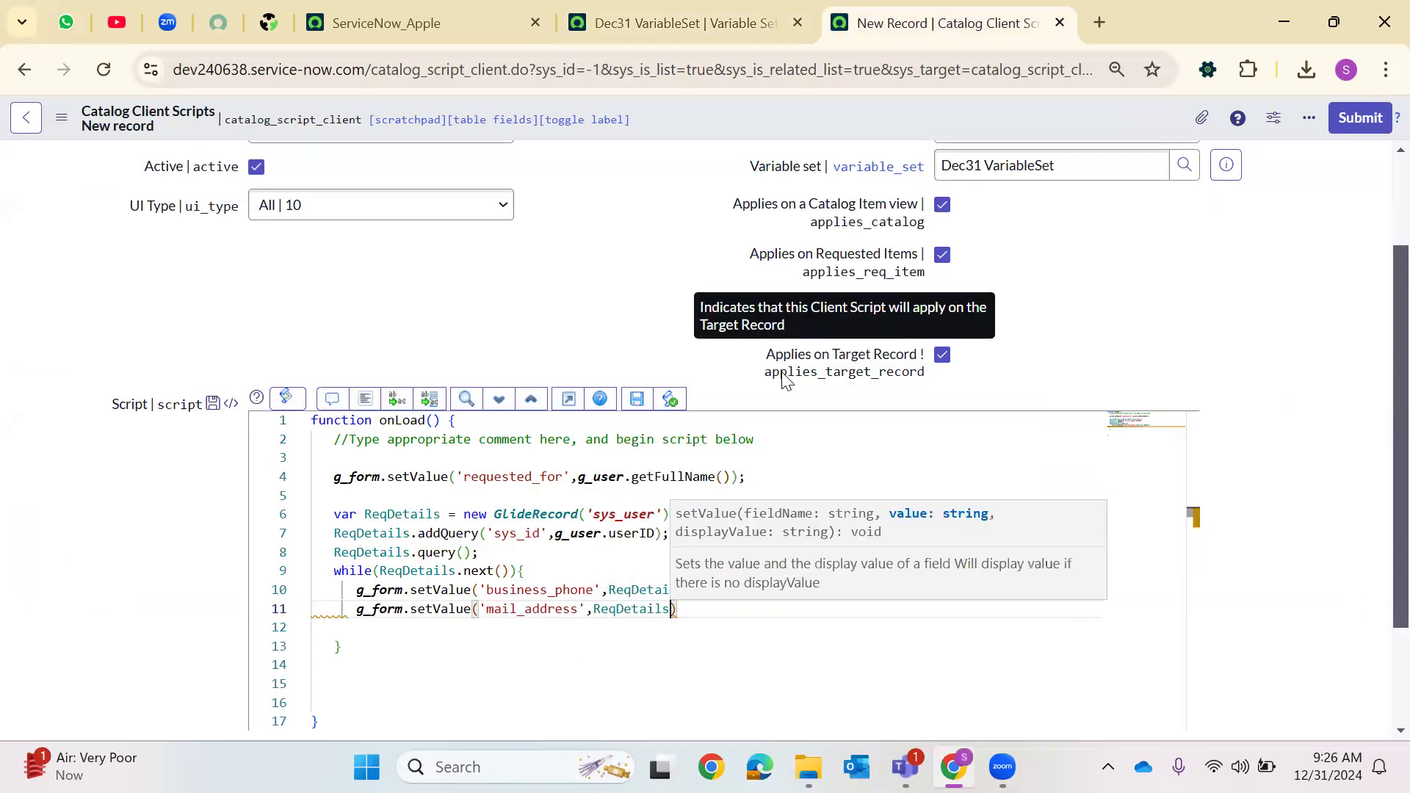
{"action": "type", "text": ".email"}
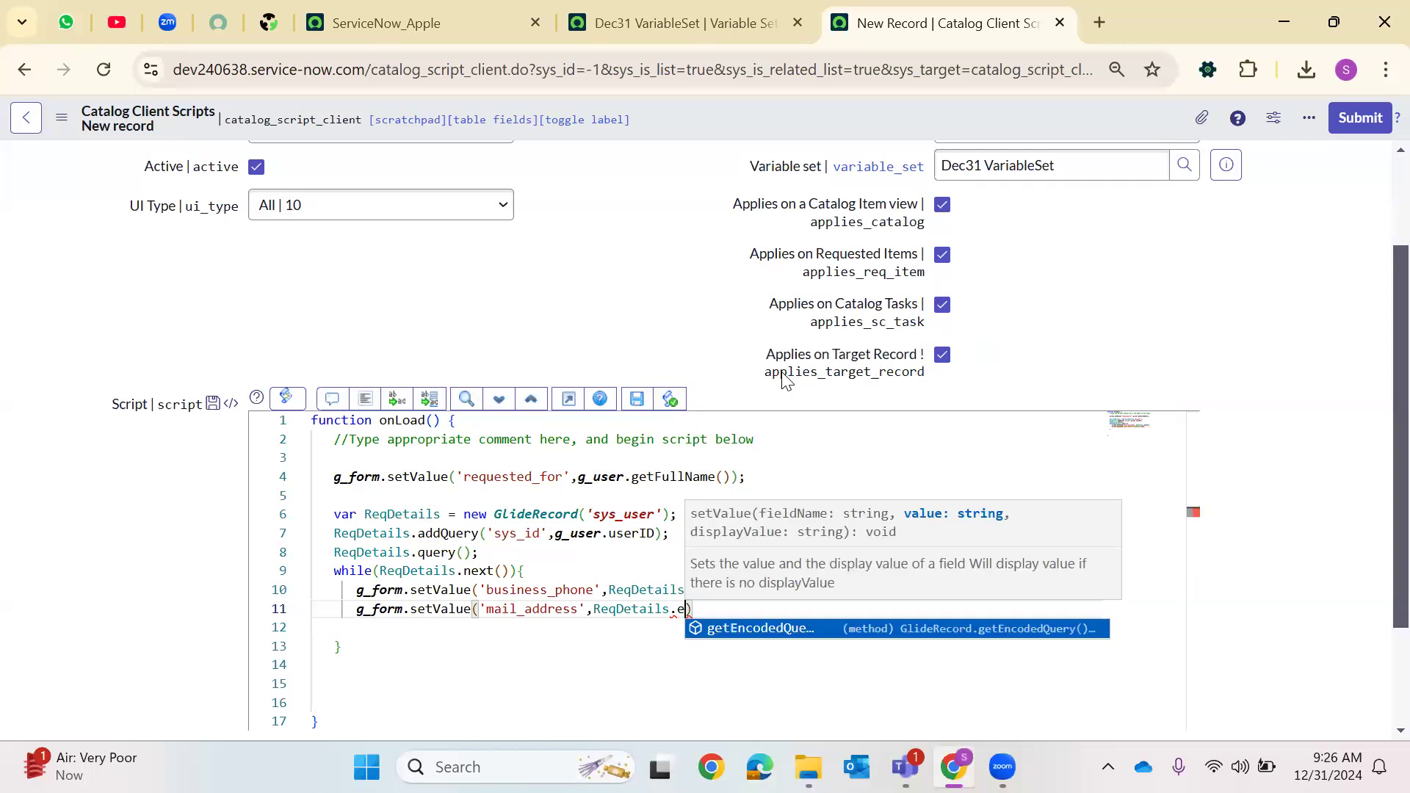
{"action": "key", "text": "End"}
{"action": "type", "text": ";"}
{"action": "key", "text": "Return"}
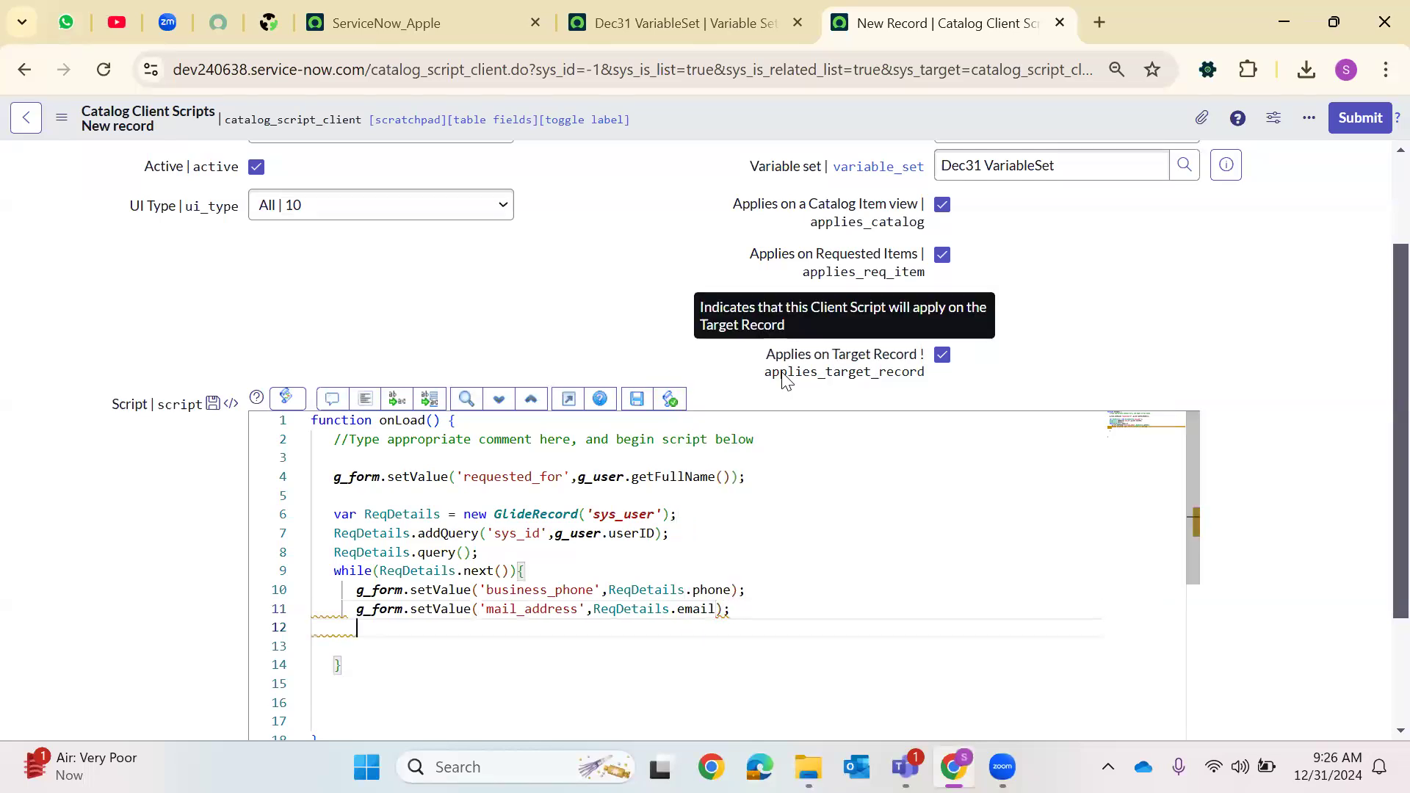
Begin a third g_form.setValue(' call and copy the address variable name from the Dec31 VariableSet list
{"action": "type", "text": "g_form."}
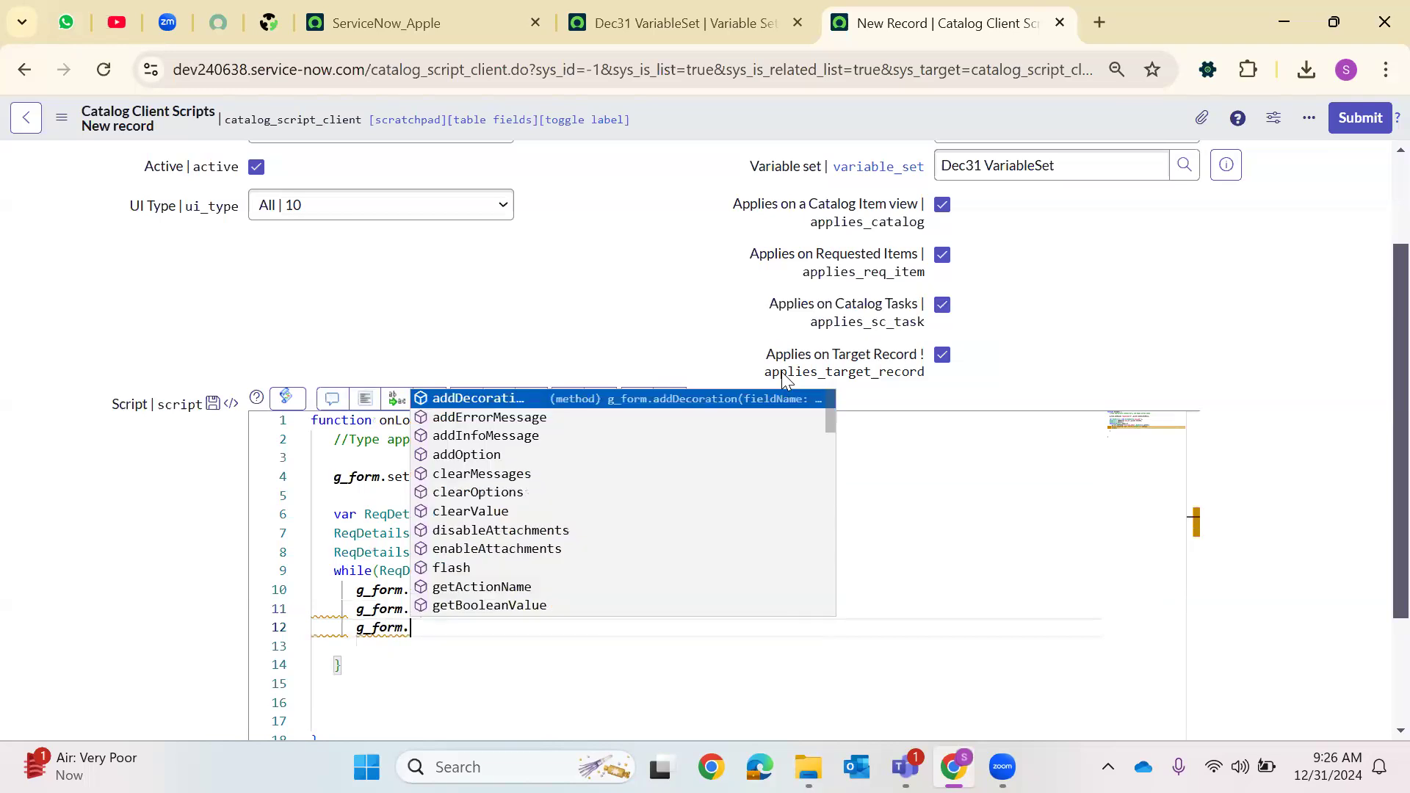
{"action": "type", "text": "a"}
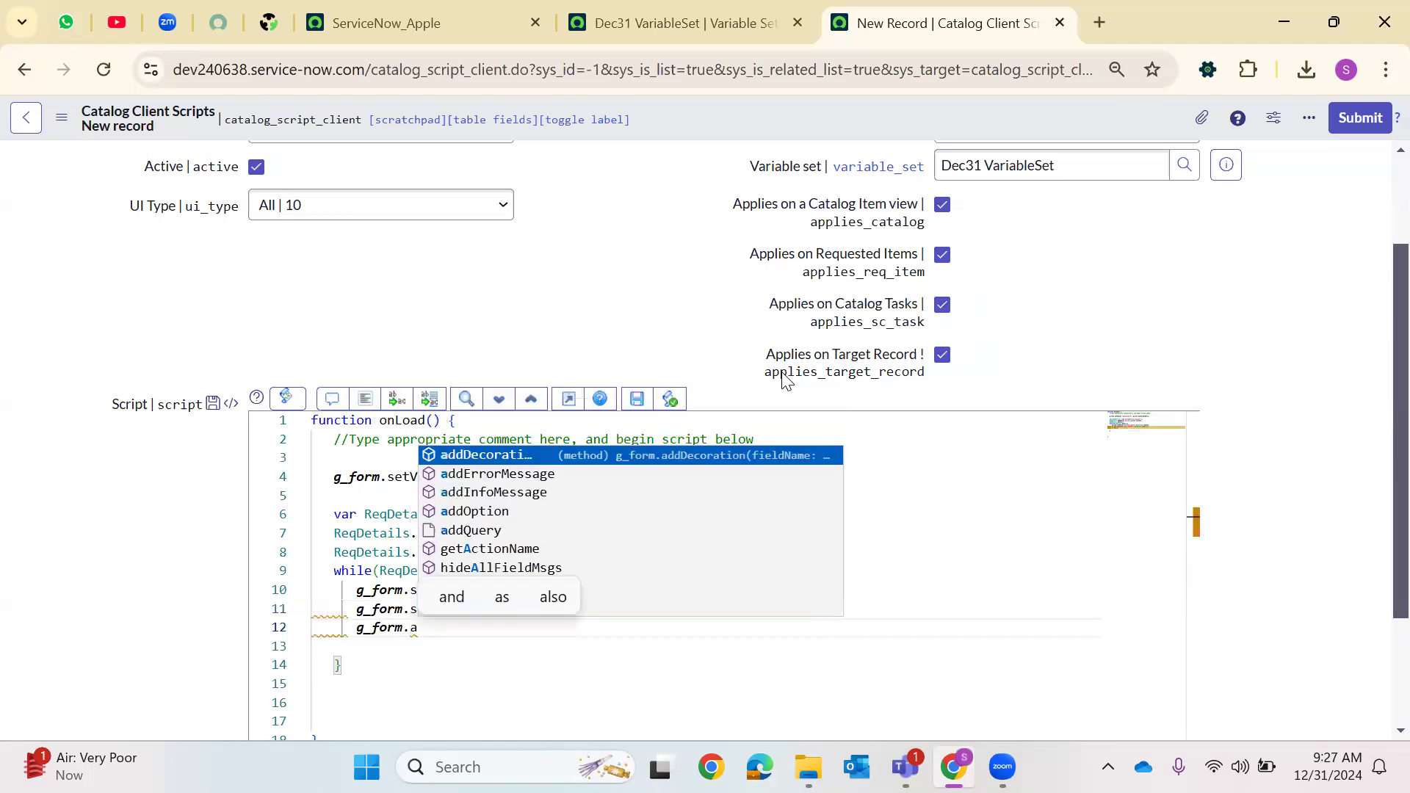
{"action": "key", "text": "BackSpace"}
{"action": "type", "text": "setValue"}
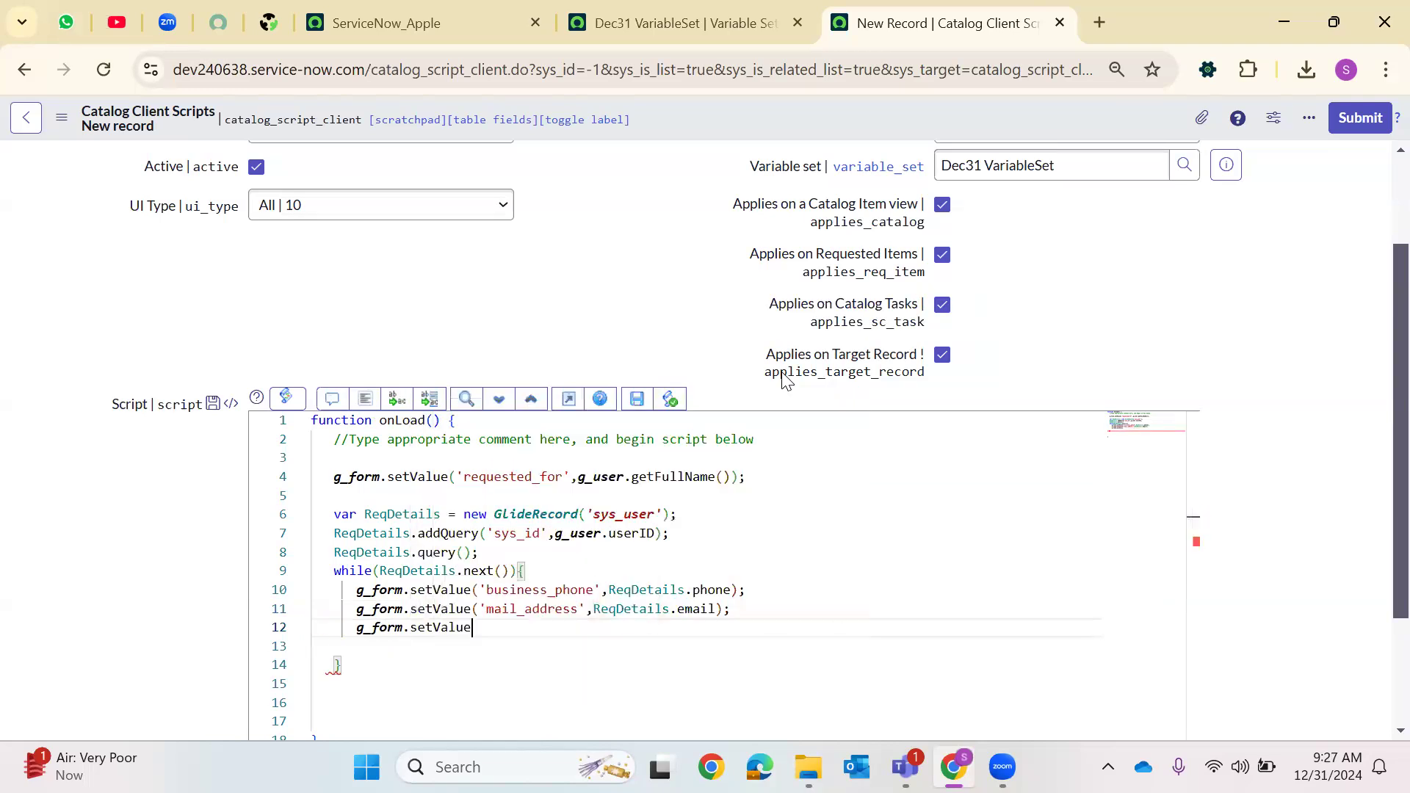
{"action": "type", "text": "('"}
{"action": "left_click", "coordinate": [687, 22]}
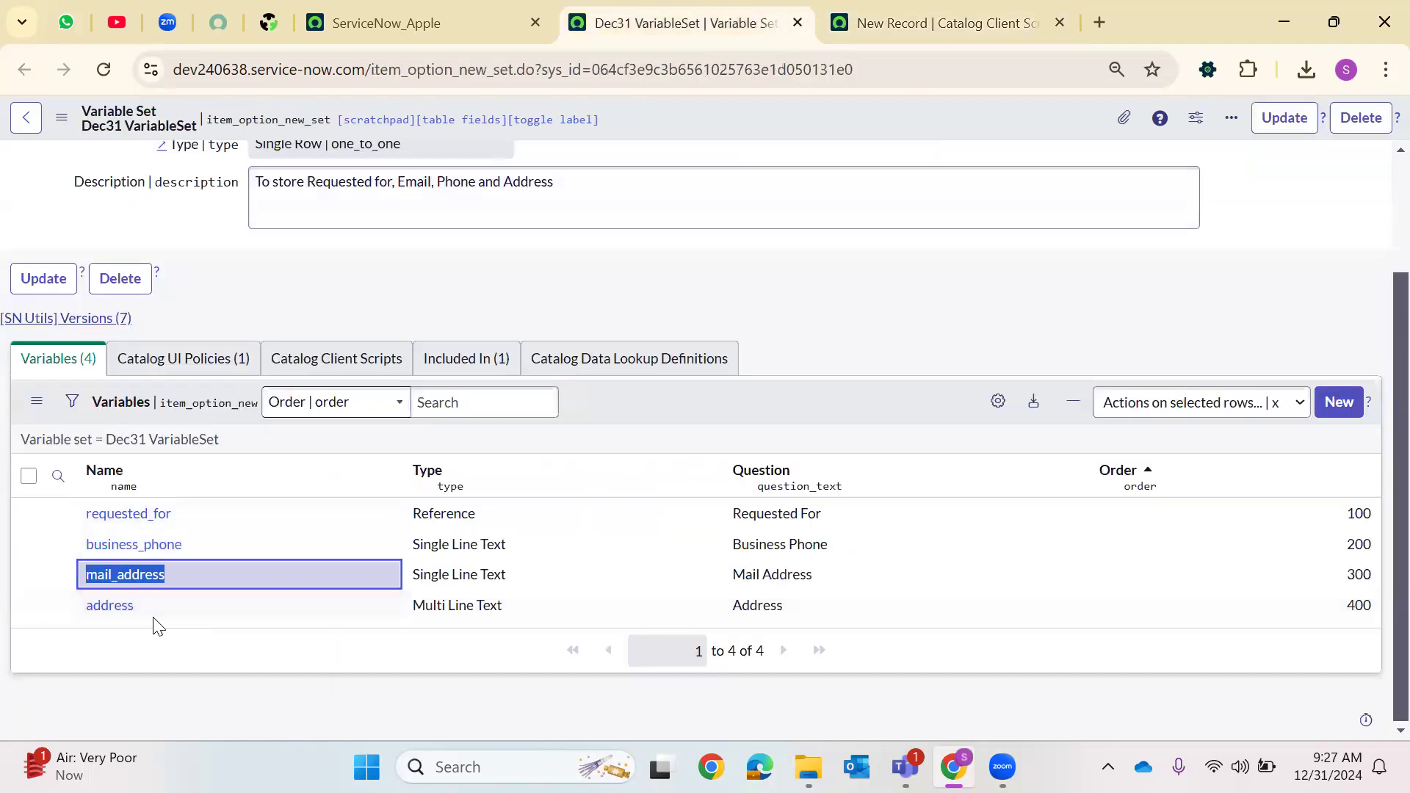
{"action": "double_click", "coordinate": [128, 606]}
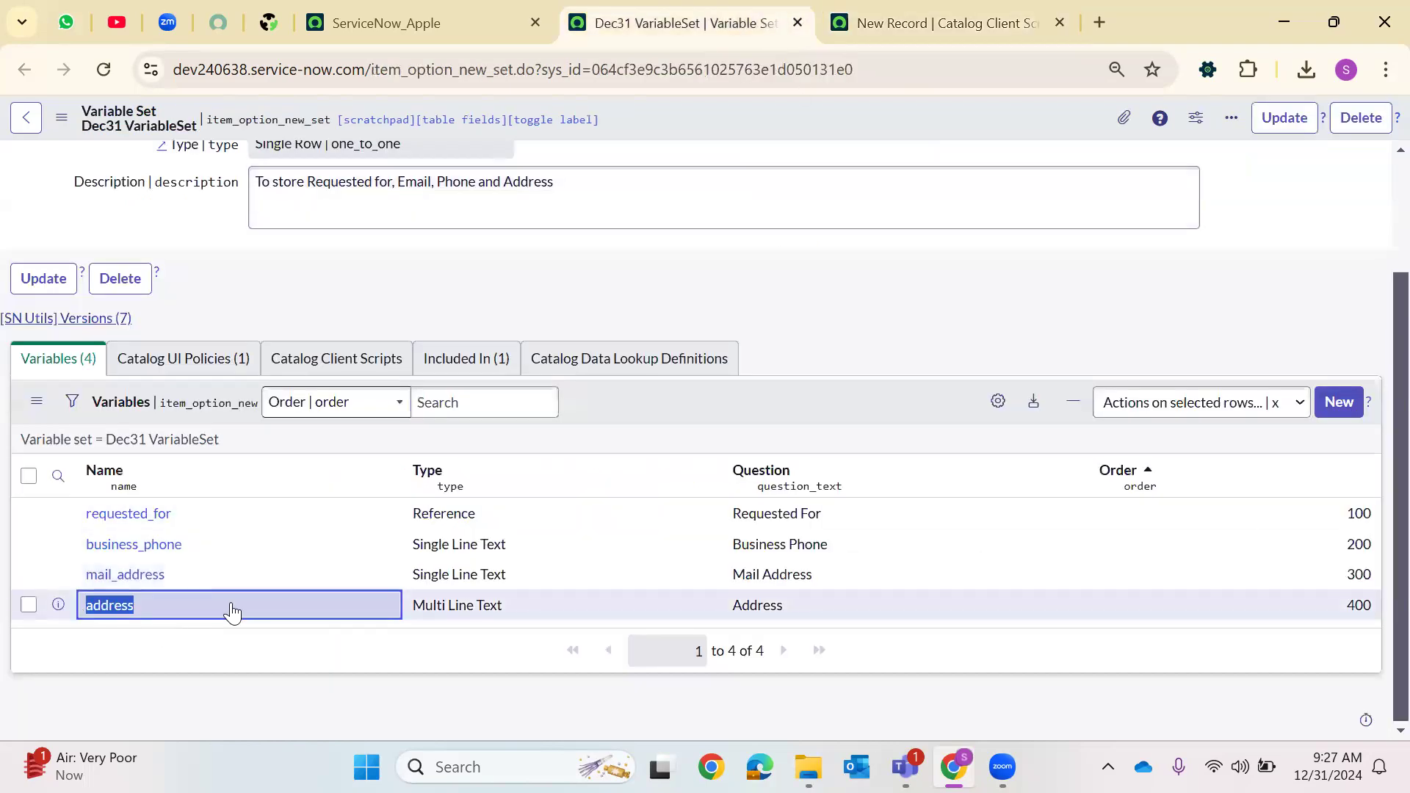
{"action": "left_click", "coordinate": [837, 11]}
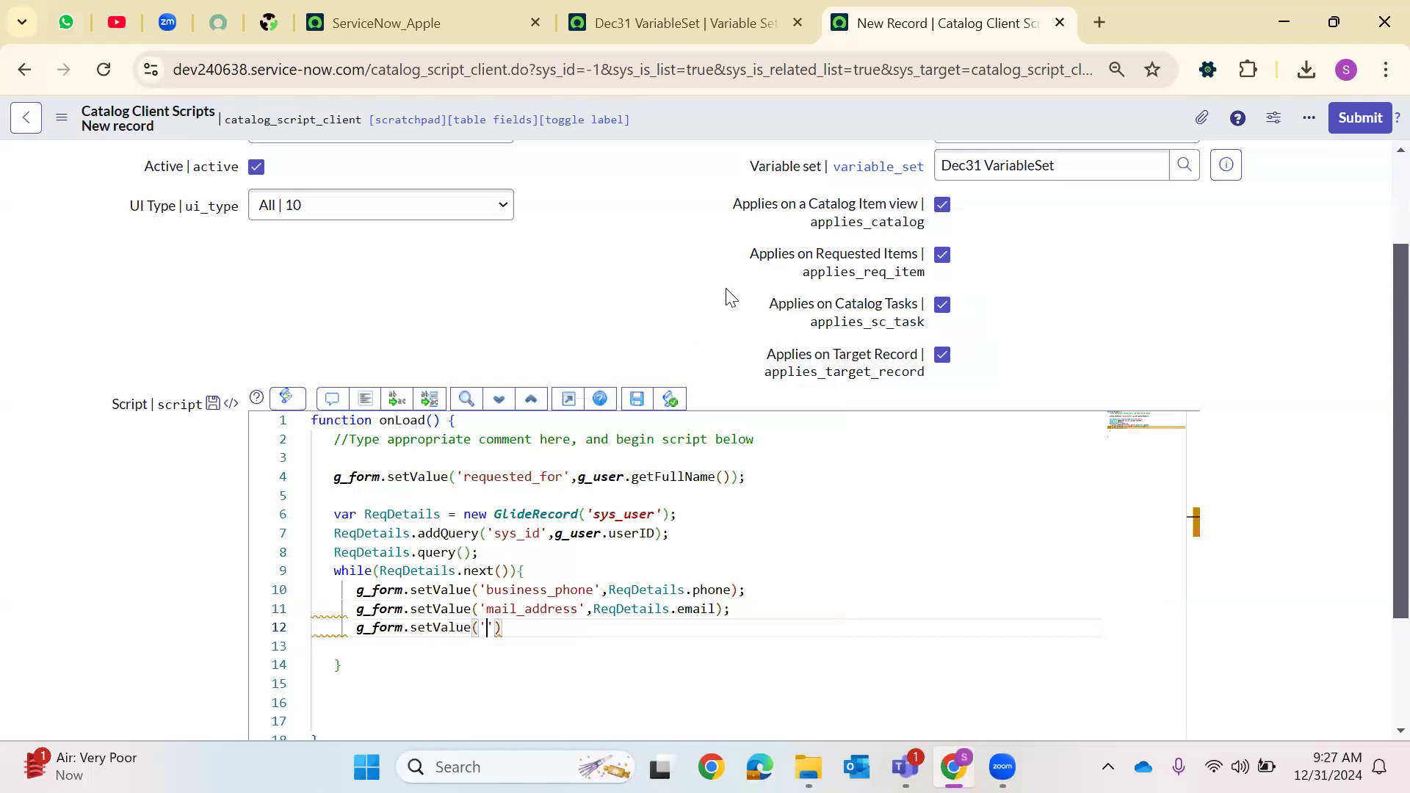
Complete the line as g_form.setValue('address',ReqDetails.location);, format the script and save the catalog client script
{"action": "type", "text": ","}
{"action": "key", "text": "ctrl+space"}
{"action": "key", "text": "Escape"}
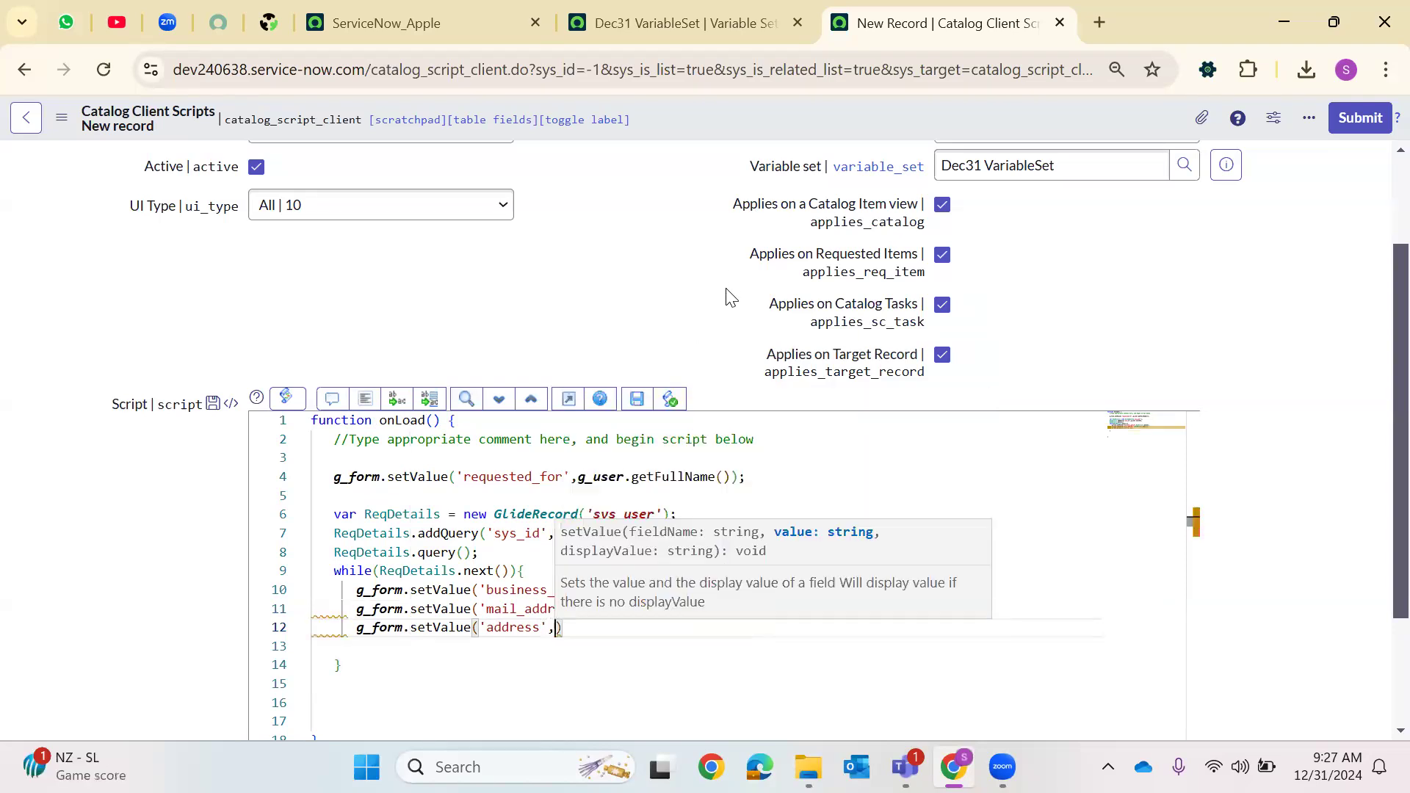
{"action": "type", "text": "re"}
{"action": "key", "text": "BackSpace"}
{"action": "key", "text": "BackSpace"}
{"action": "type", "text": "Rq"}
{"action": "key", "text": "Return"}
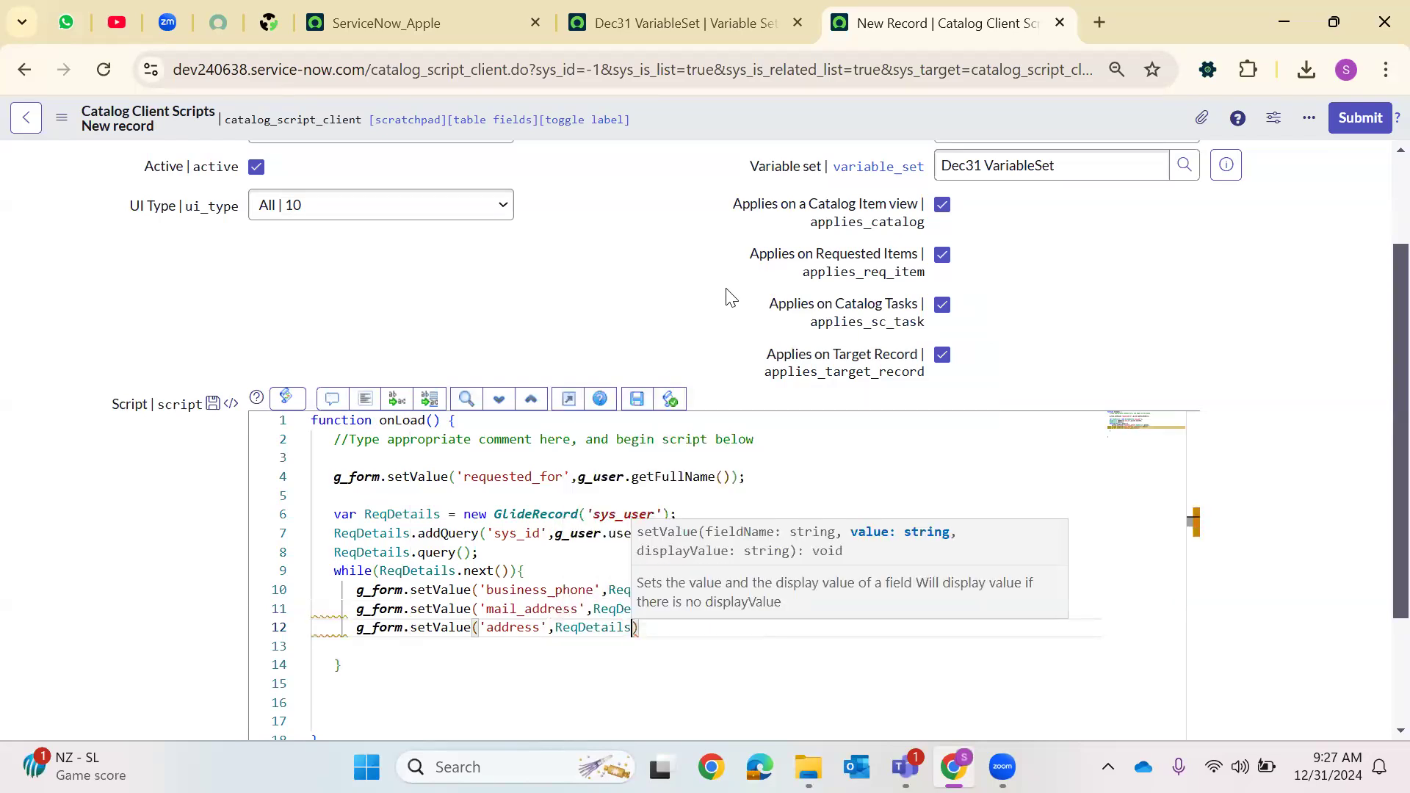
{"action": "type", "text": "."}
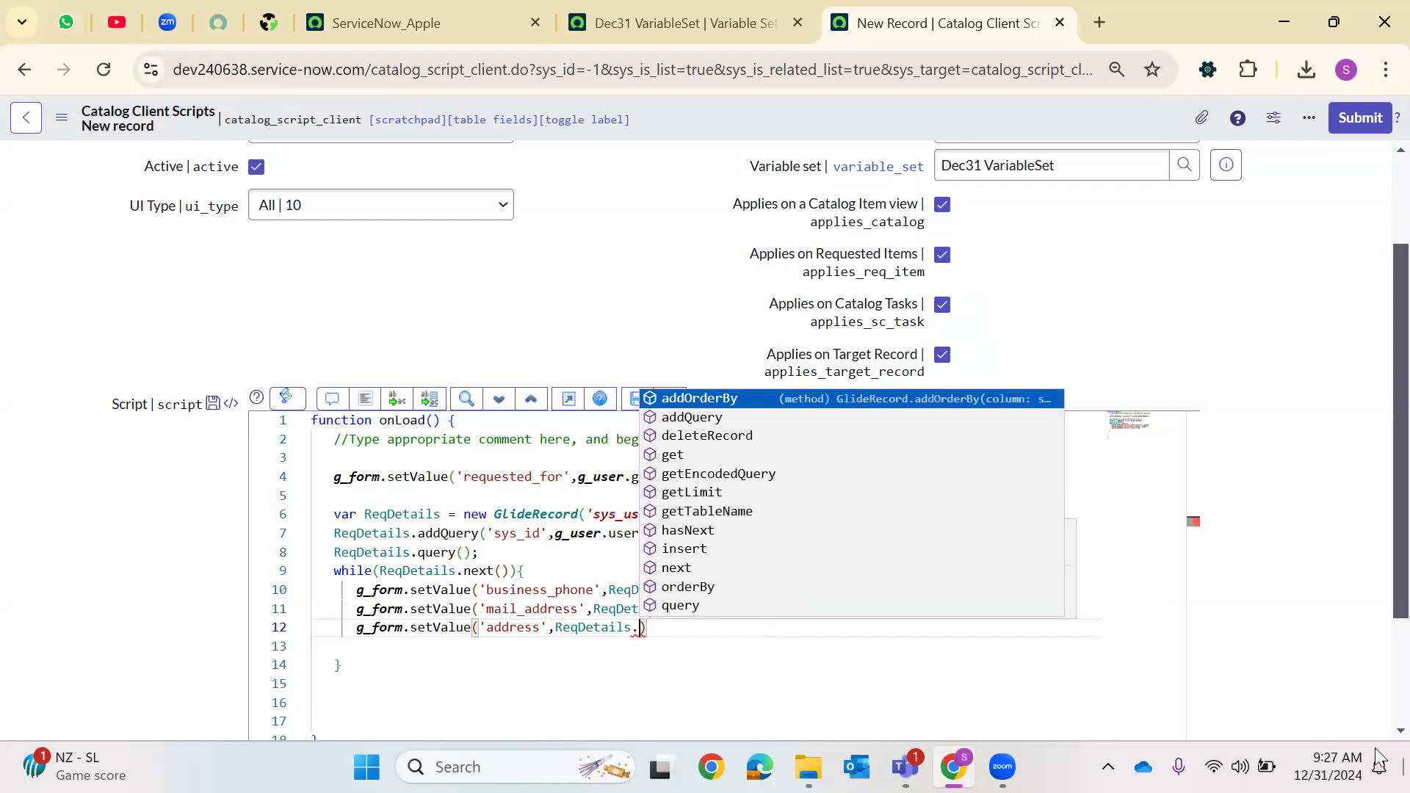
{"action": "type", "text": "locati"}
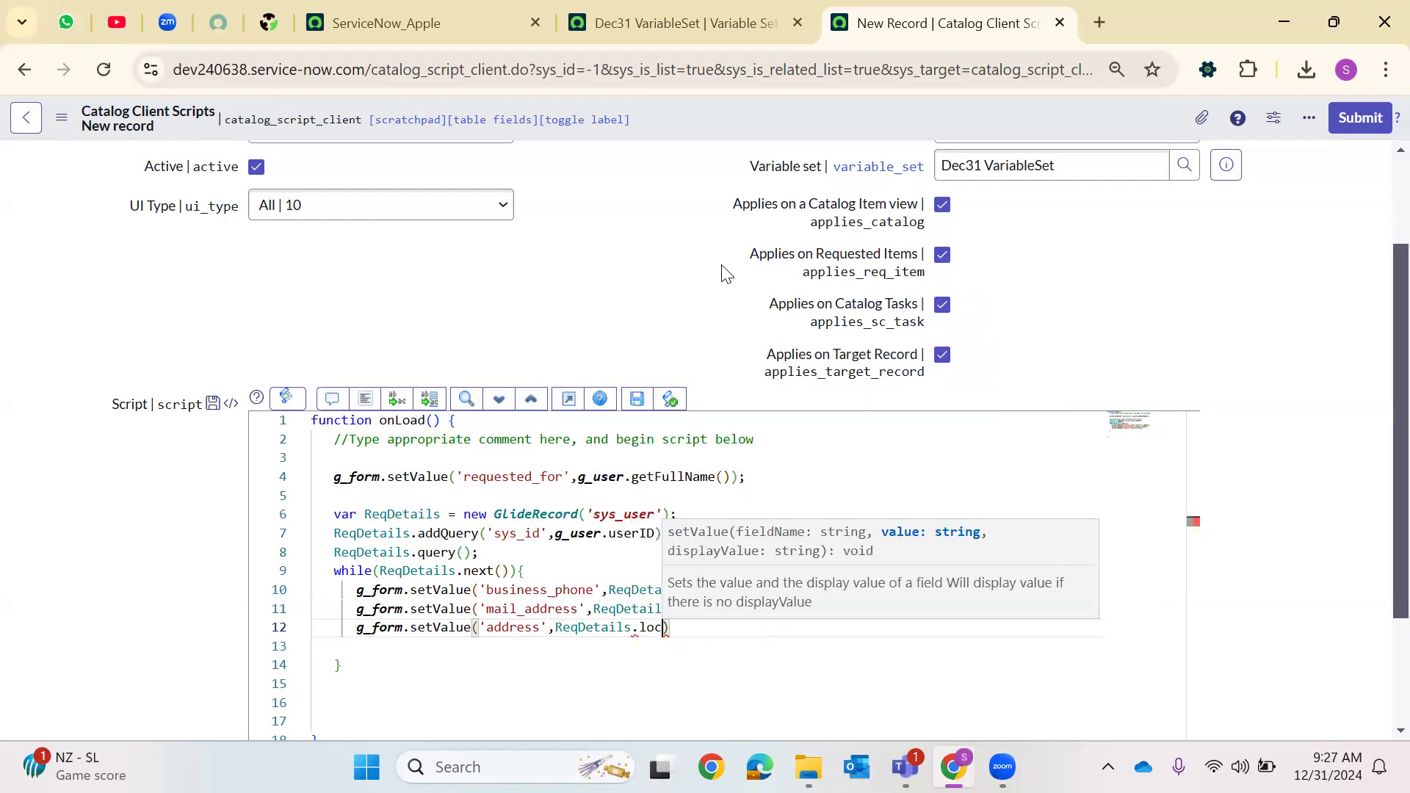
{"action": "type", "text": "on)"}
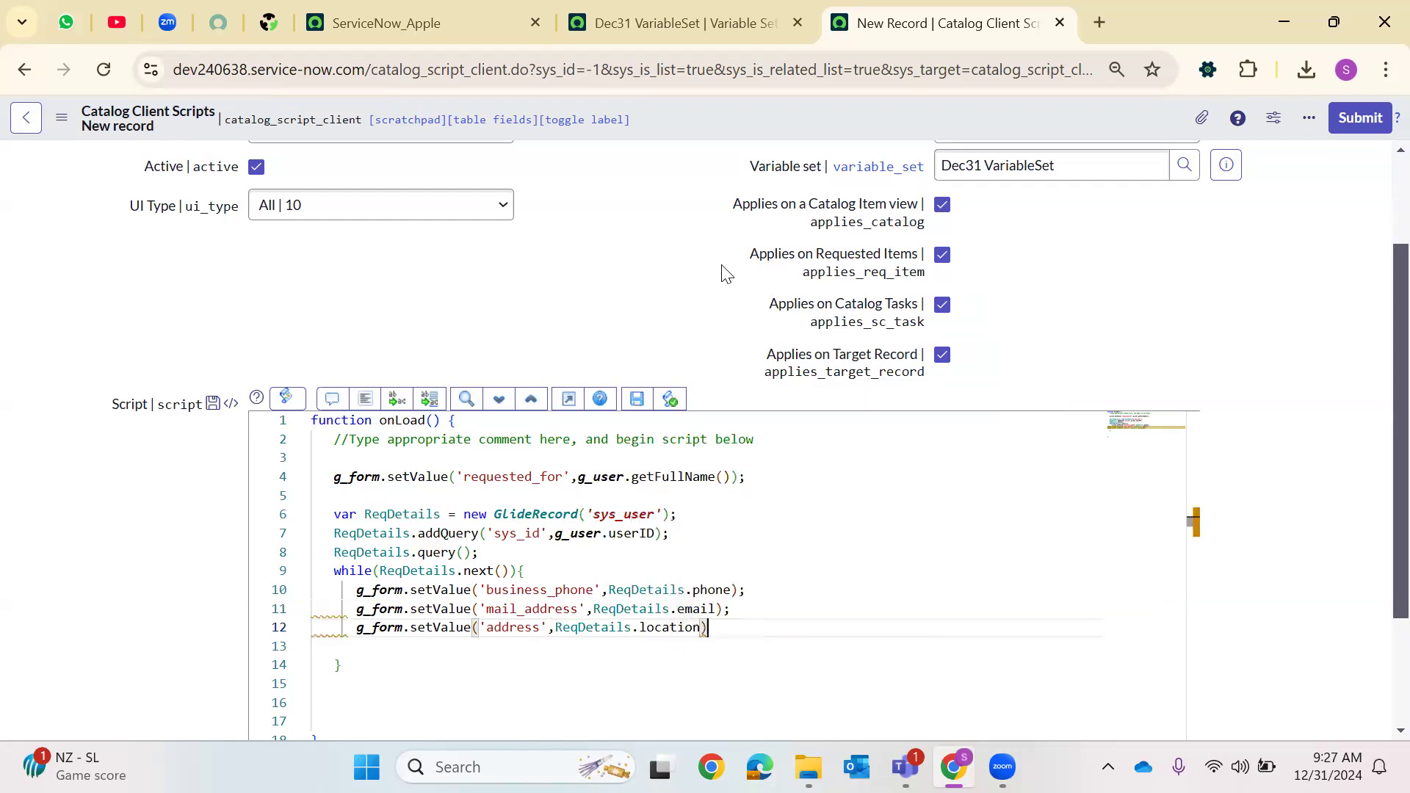
{"action": "left_click", "coordinate": [366, 400]}
{"action": "right_click", "coordinate": [668, 113]}
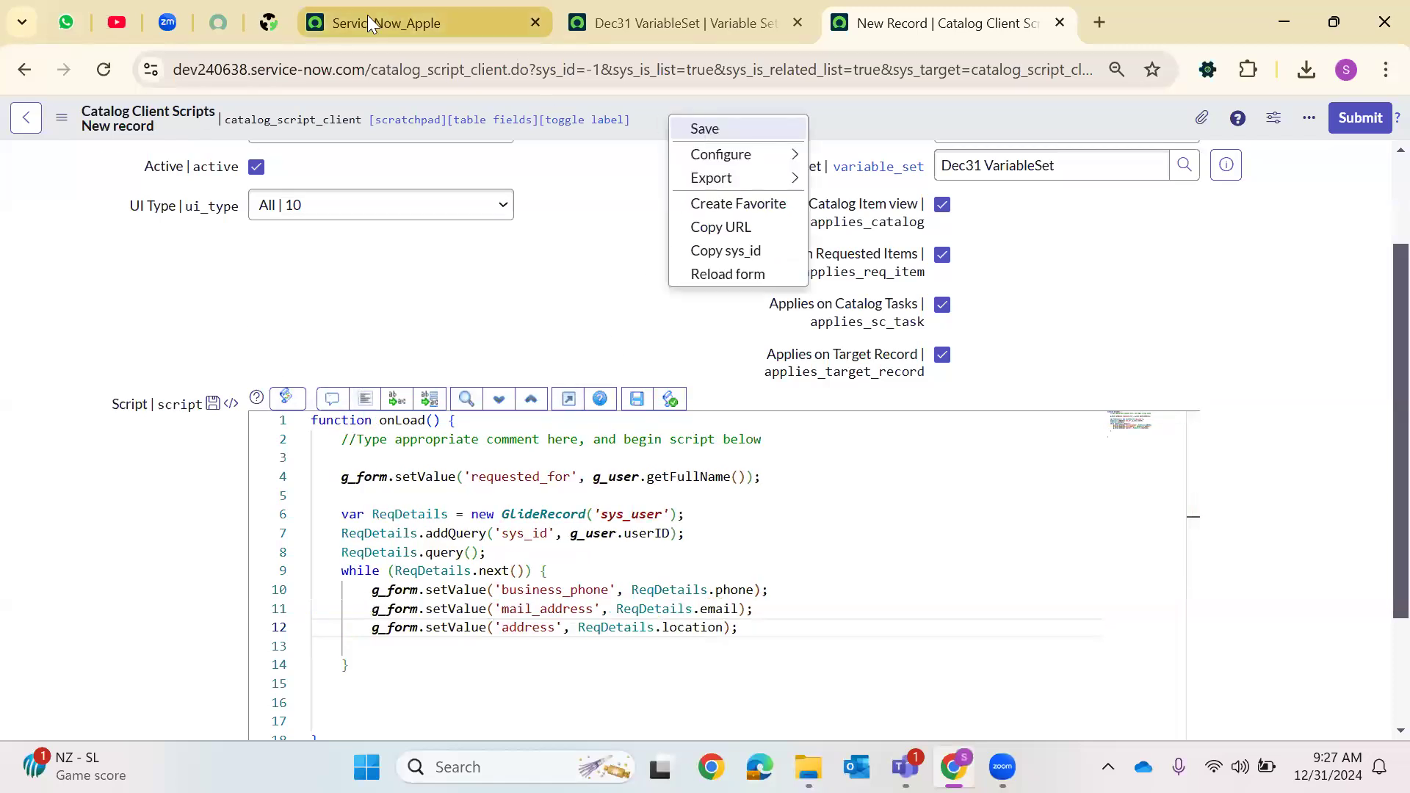
Open the sys_user list and filter it for user IDs starting with admin
{"action": "left_click", "coordinate": [367, 23]}
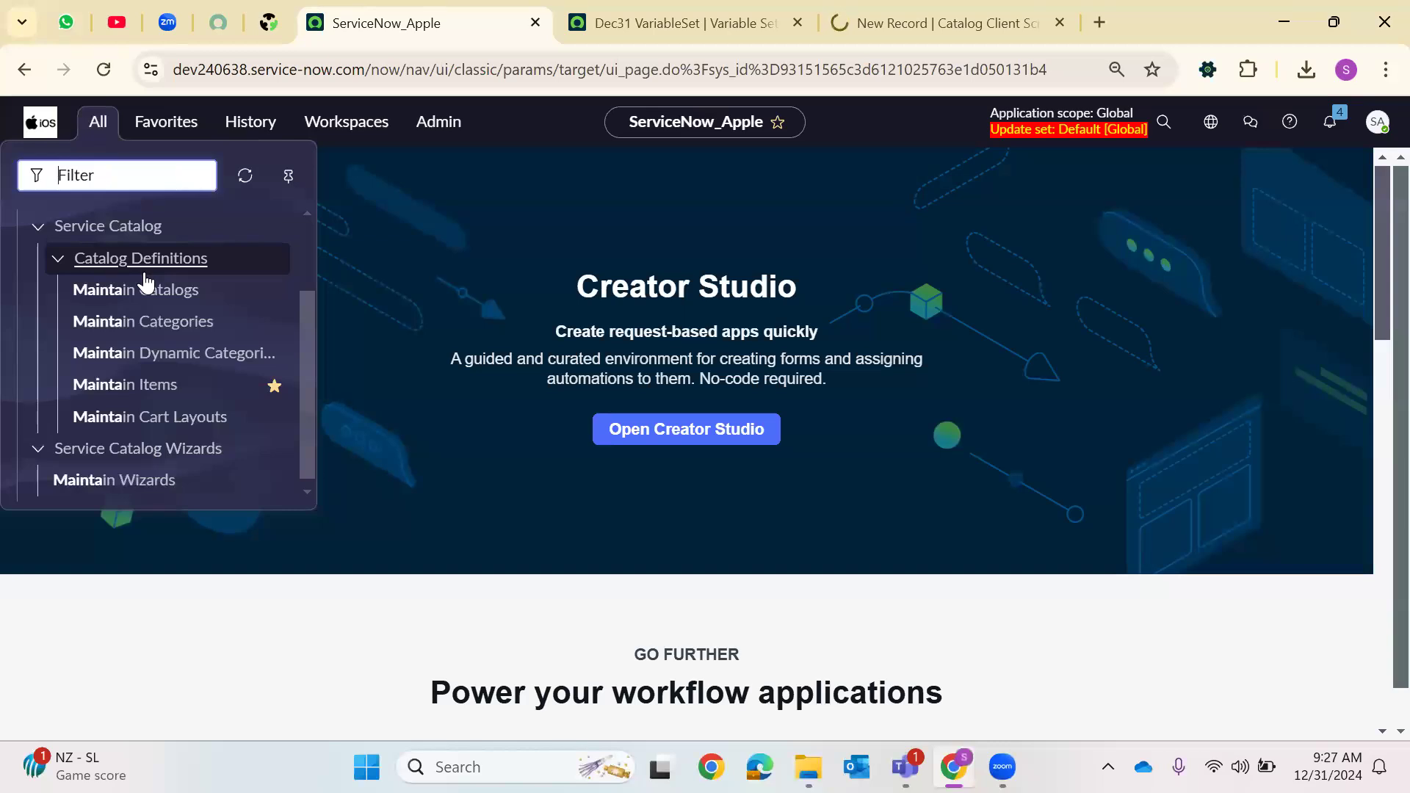
{"action": "type", "text": "sys_user"}
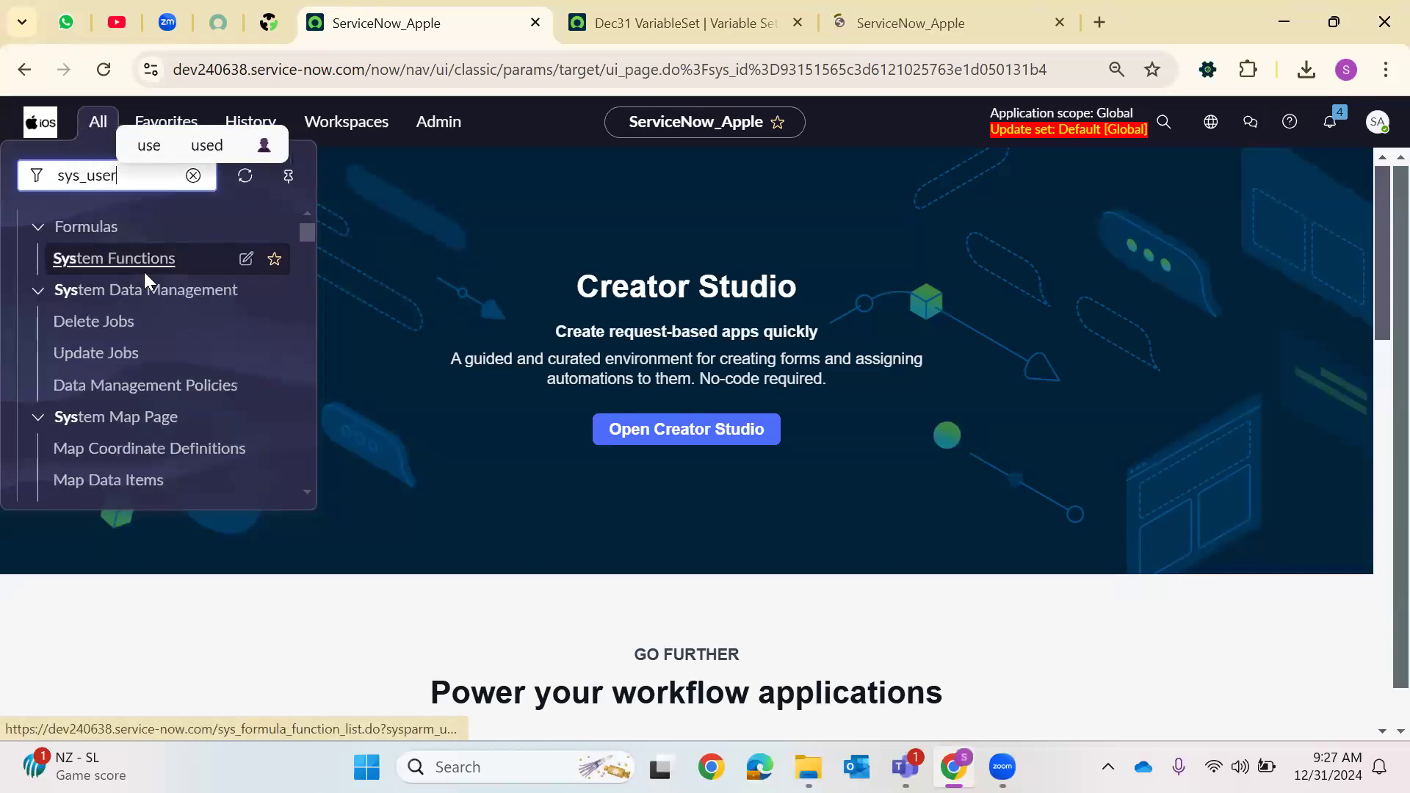
{"action": "type", "text": ".LIST"}
{"action": "key", "text": "Return"}
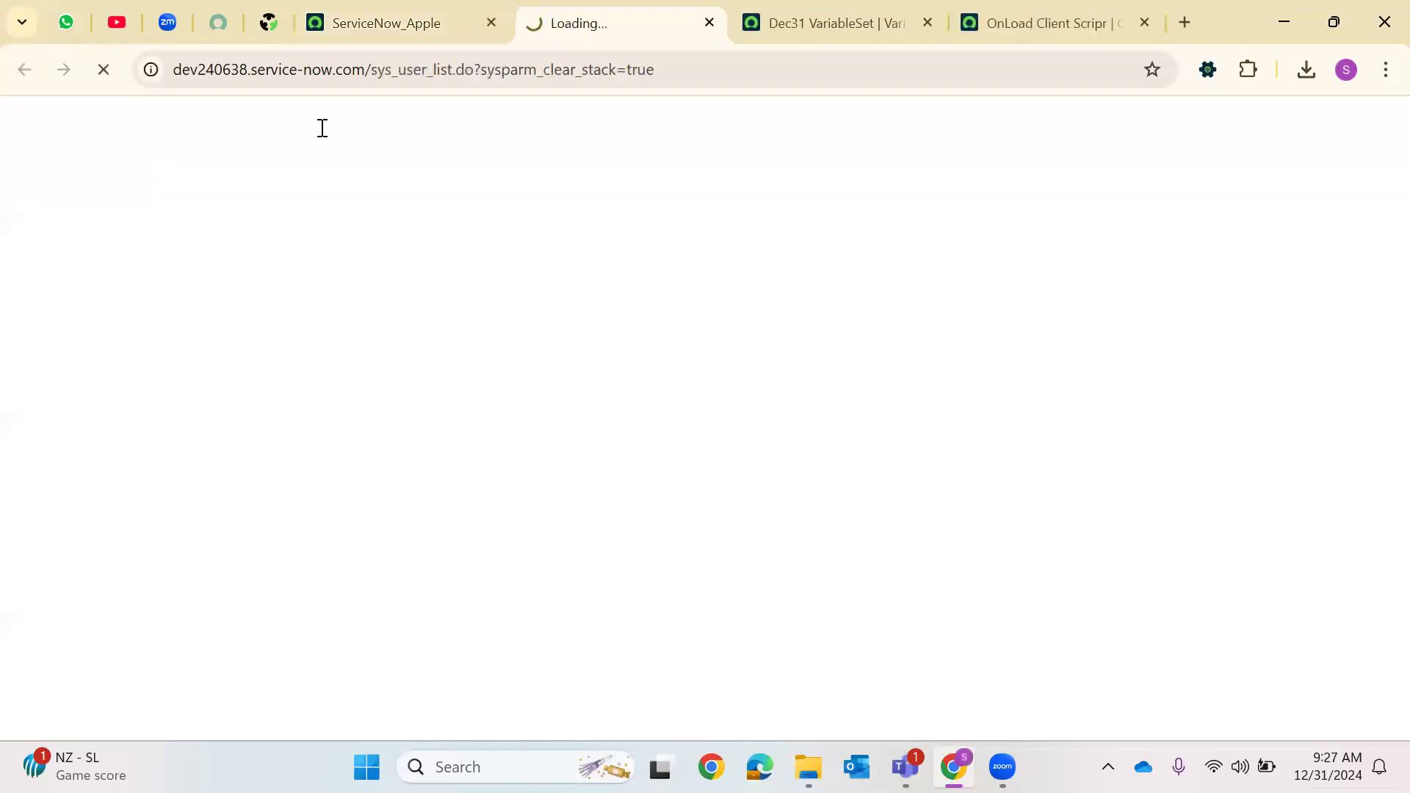
{"action": "left_click", "coordinate": [217, 236]}
{"action": "type", "text": "admin"}
{"action": "key", "text": "Return"}
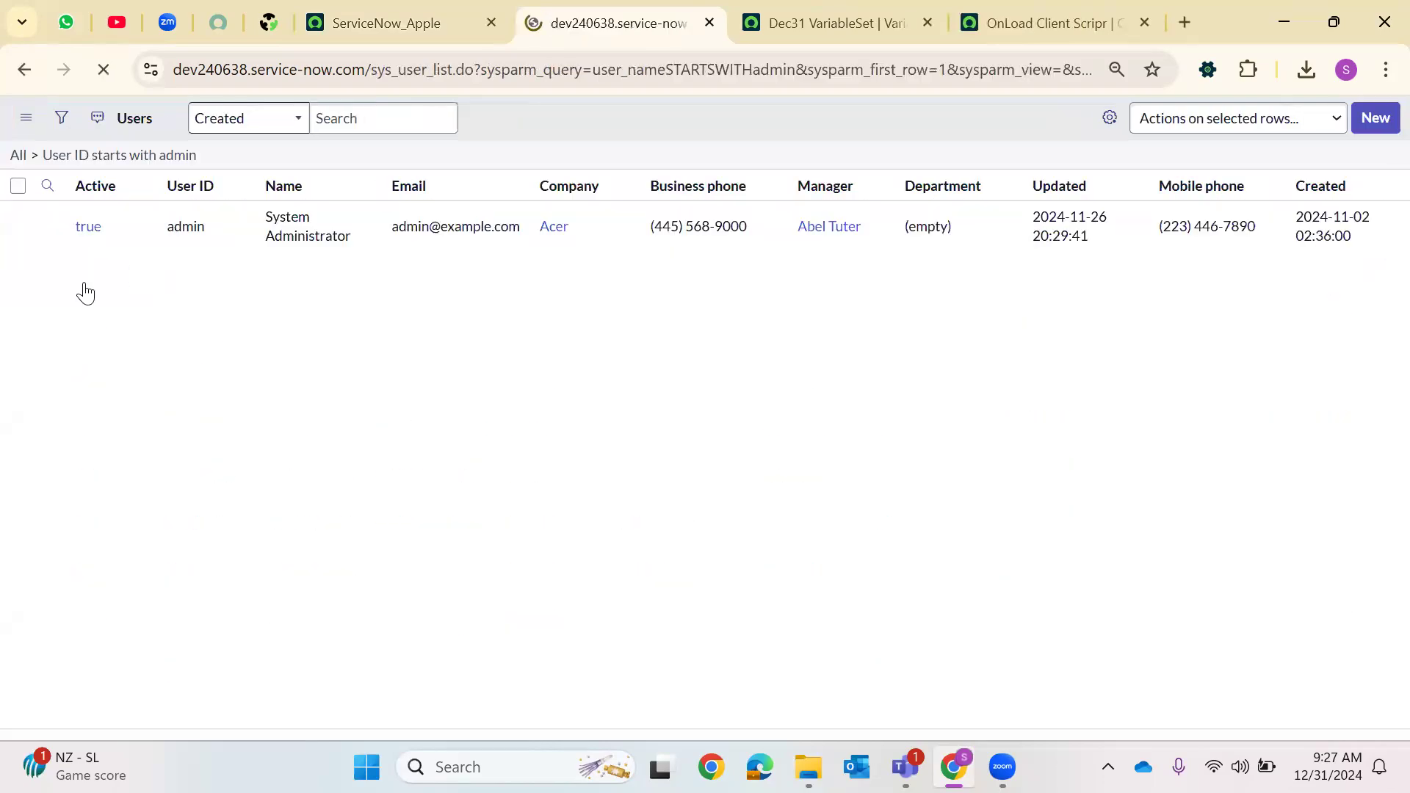
Open the System Administrator user record and examine its Location and Company fields
{"action": "left_click", "coordinate": [88, 279]}
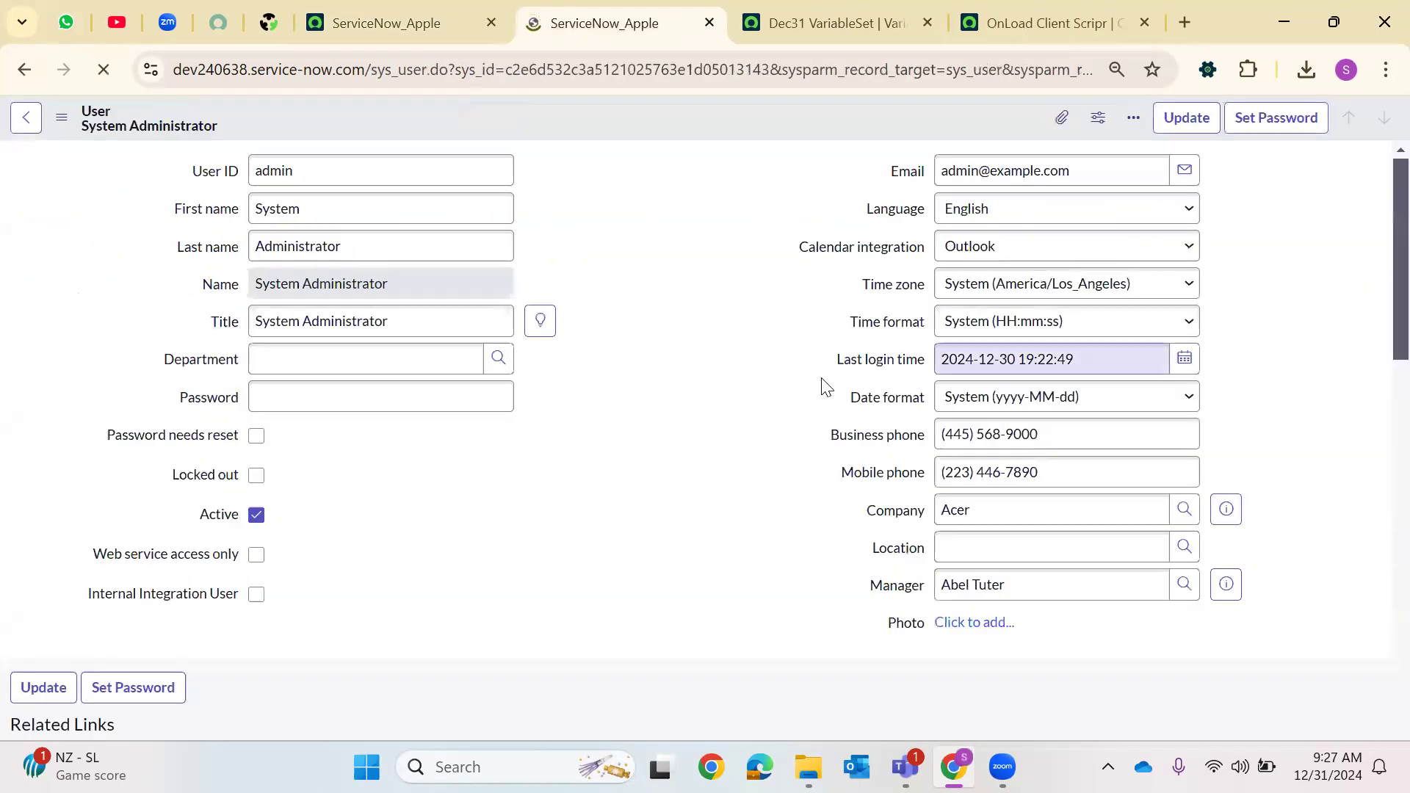
{"action": "scroll", "coordinate": [658, 411], "scroll_direction": "down", "scroll_amount": 5}
{"action": "scroll", "coordinate": [690, 371], "scroll_direction": "up", "scroll_amount": 1}
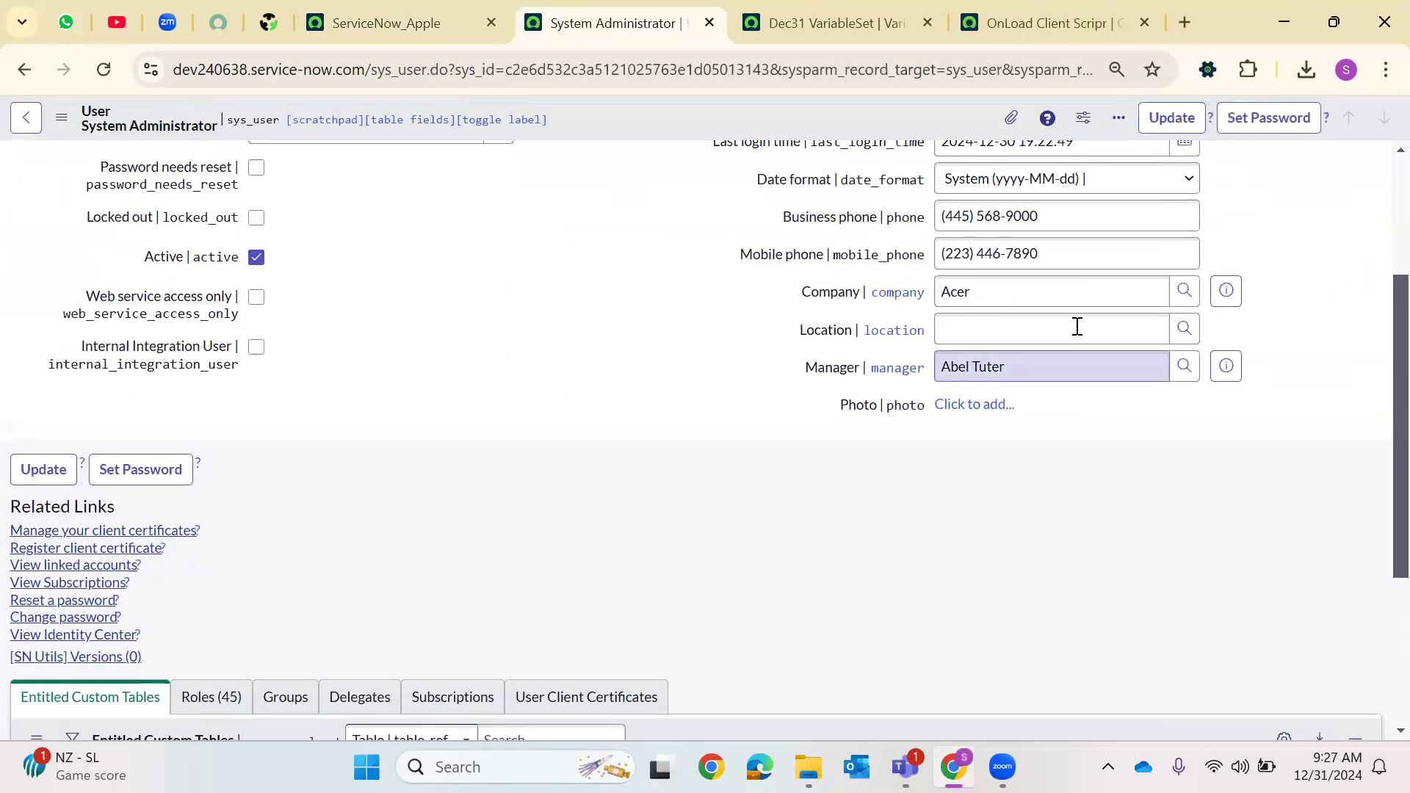
{"action": "left_click", "coordinate": [1183, 330]}
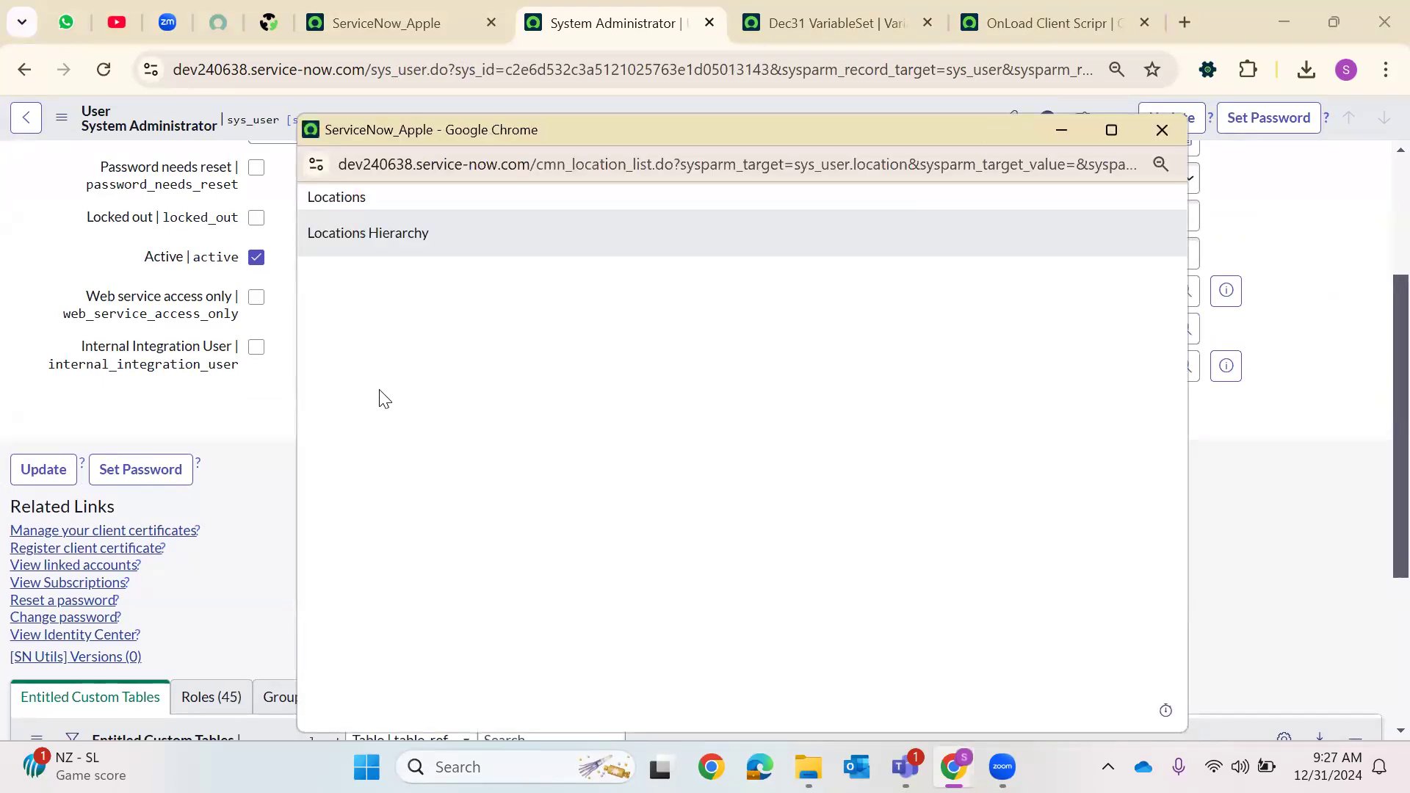
{"action": "left_click", "coordinate": [1157, 134]}
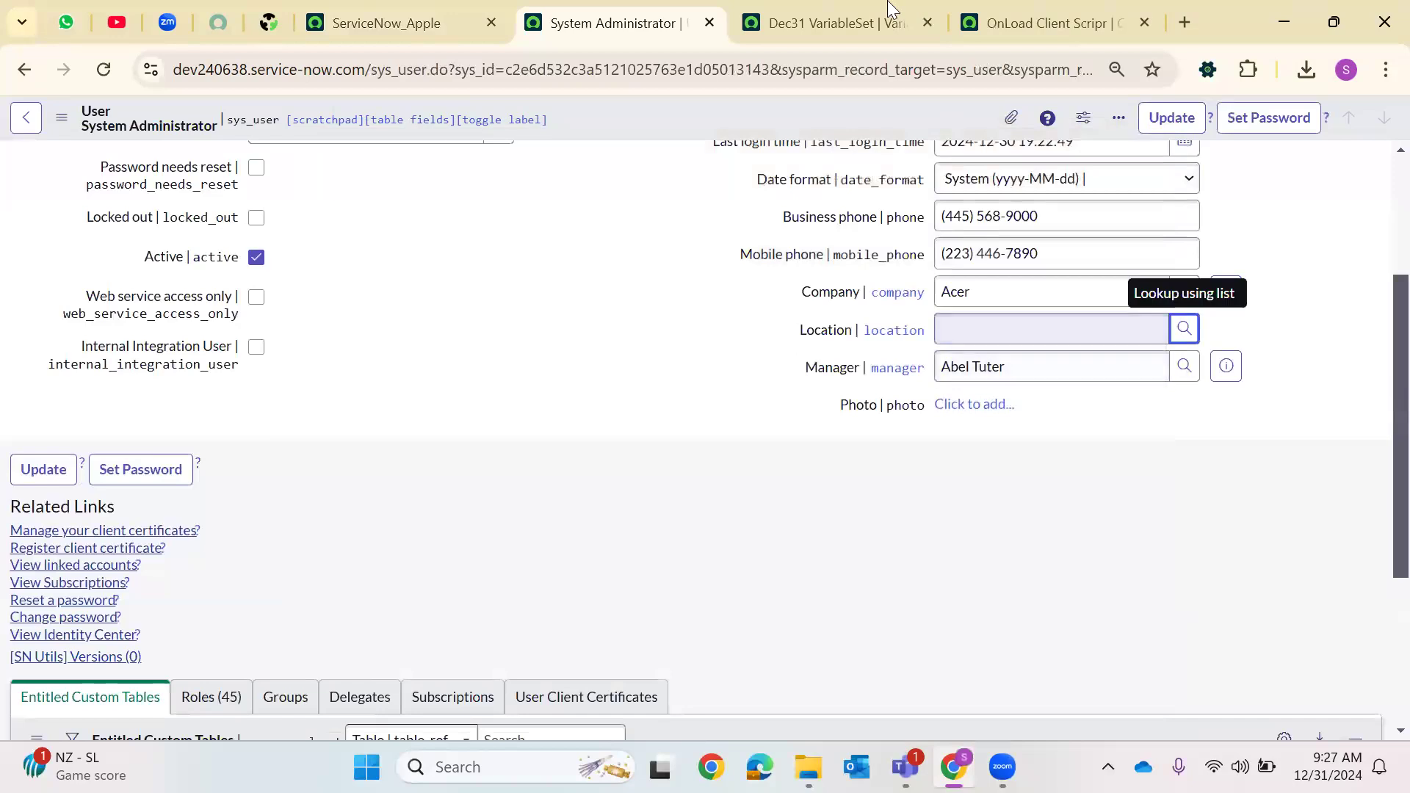
Change the address line in the client script to use ReqDetails.company
{"action": "left_click", "coordinate": [829, 23]}
{"action": "key", "text": "ctrl+Tab"}
{"action": "scroll", "coordinate": [746, 419], "scroll_direction": "down", "scroll_amount": 5}
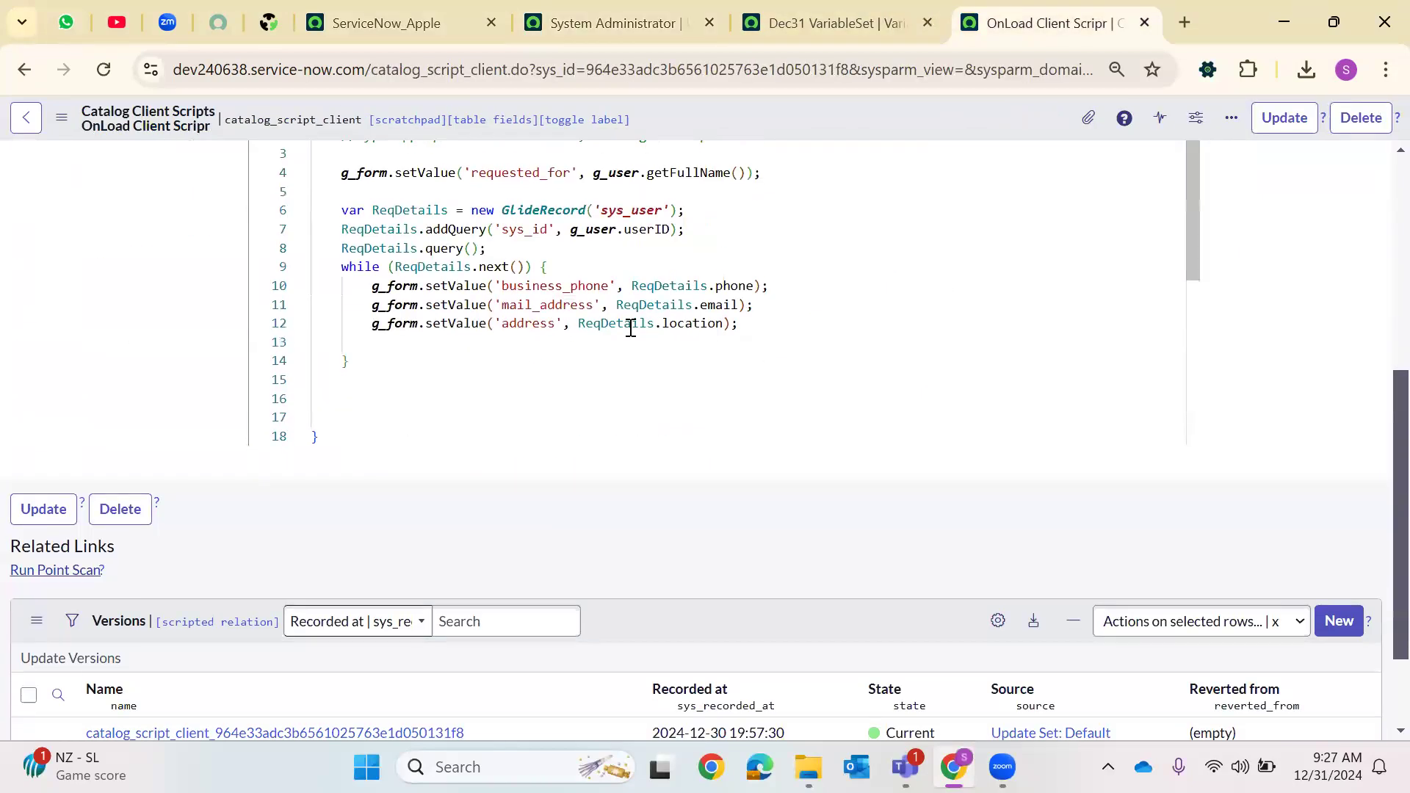
{"action": "left_click", "coordinate": [688, 324]}
{"action": "type", "text": "compaby"}
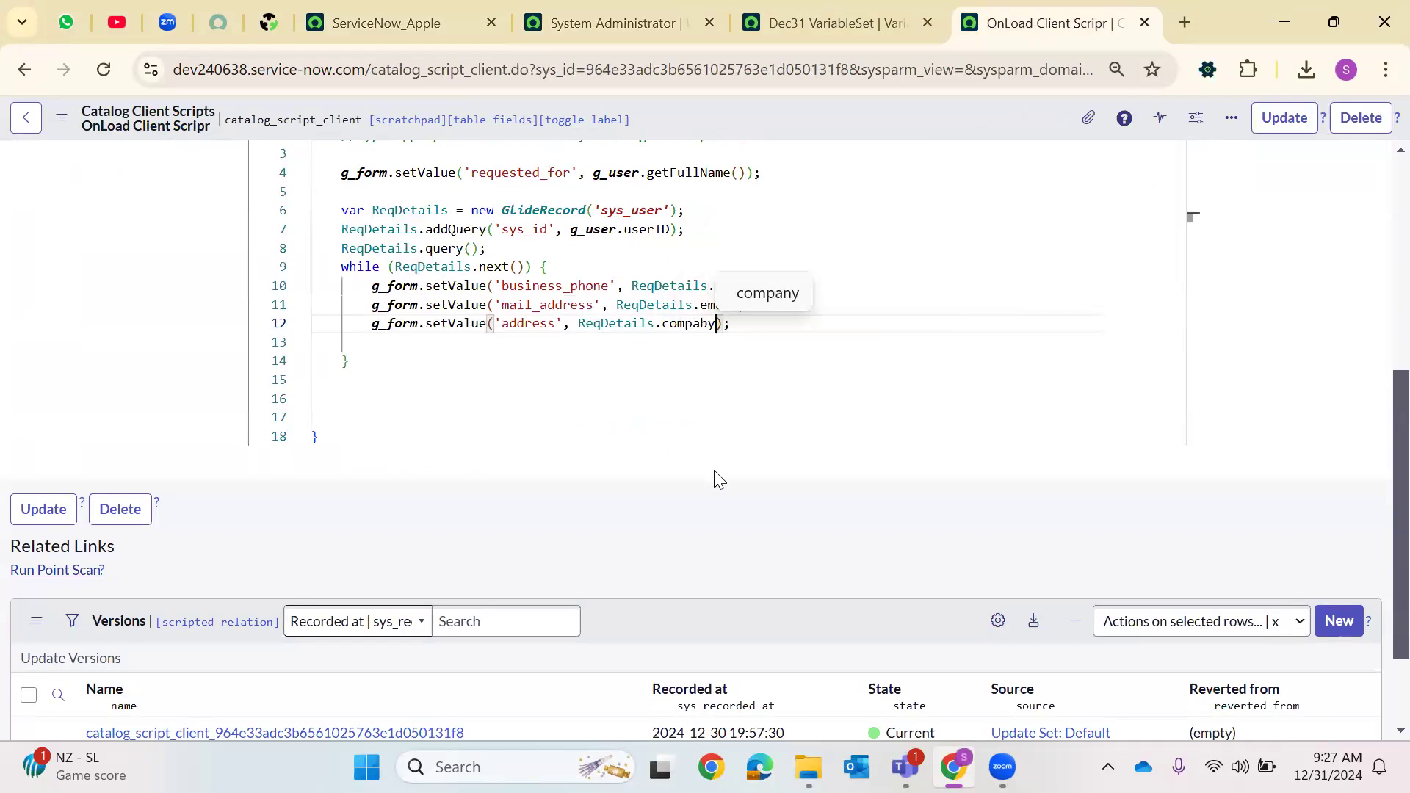
{"action": "key", "text": "BackSpace"}
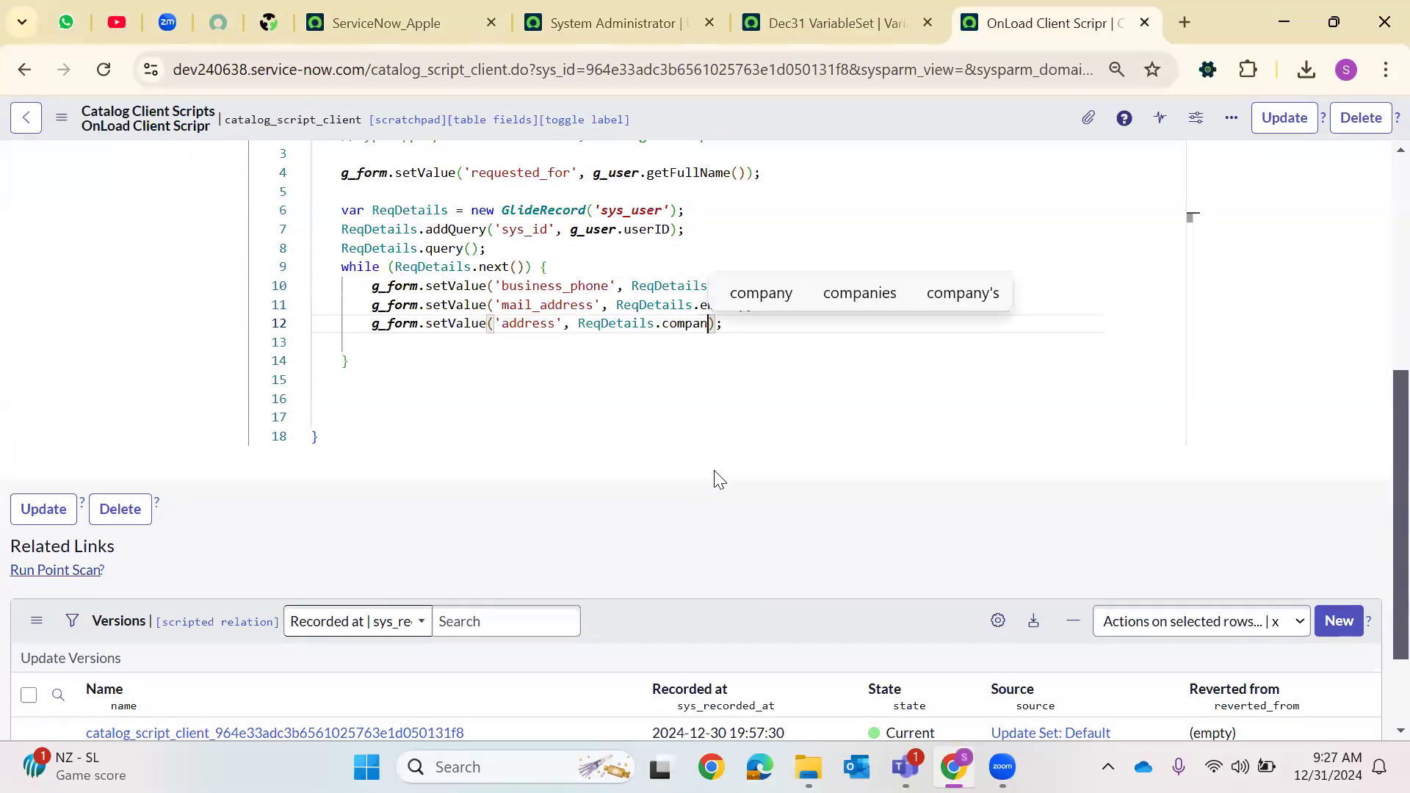
{"action": "type", "text": "y"}
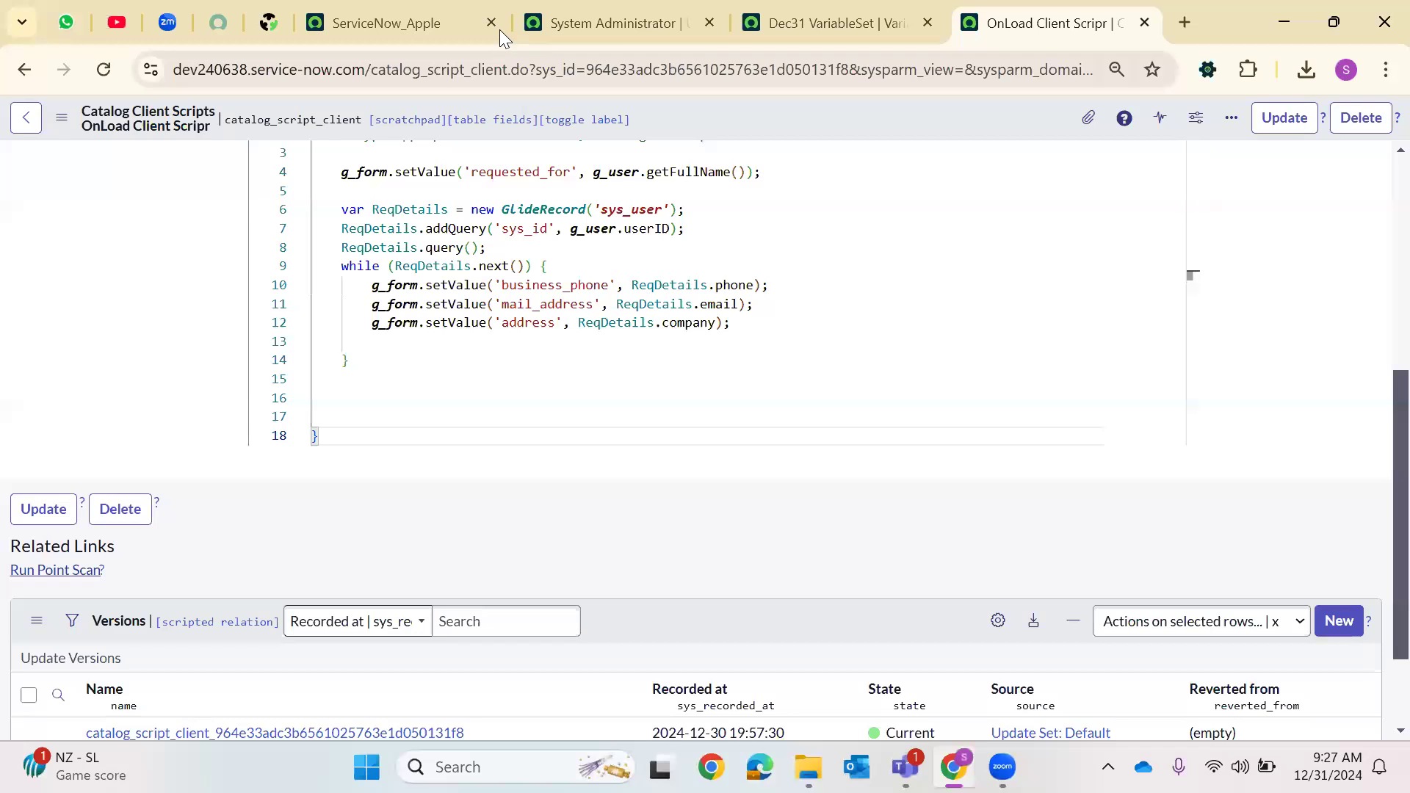
Save the updated onLoad catalog client script
{"action": "left_click", "coordinate": [385, 23]}
{"action": "key", "text": "ctrl+Tab"}
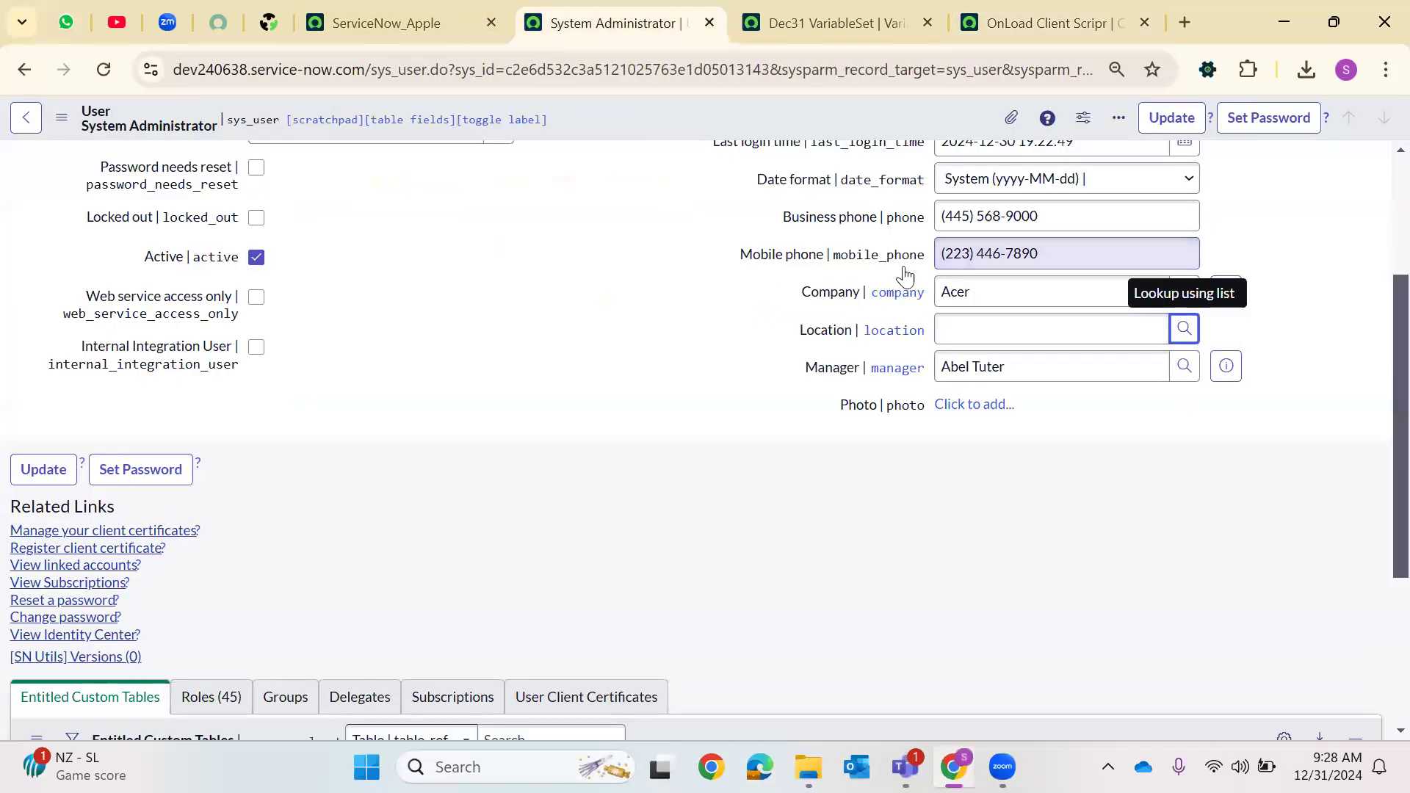
{"action": "left_click", "coordinate": [997, 21]}
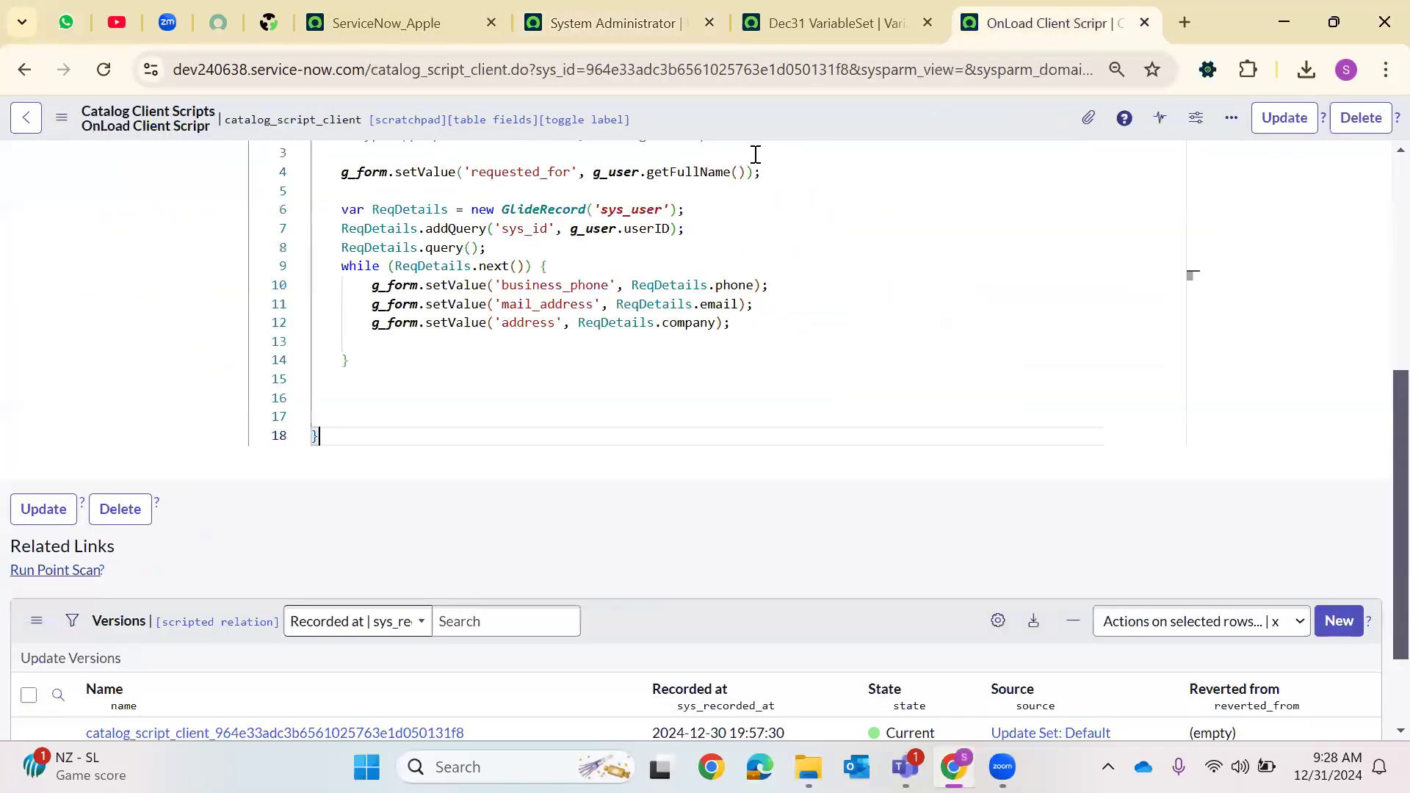
{"action": "right_click", "coordinate": [796, 127]}
{"action": "left_click", "coordinate": [933, 165]}
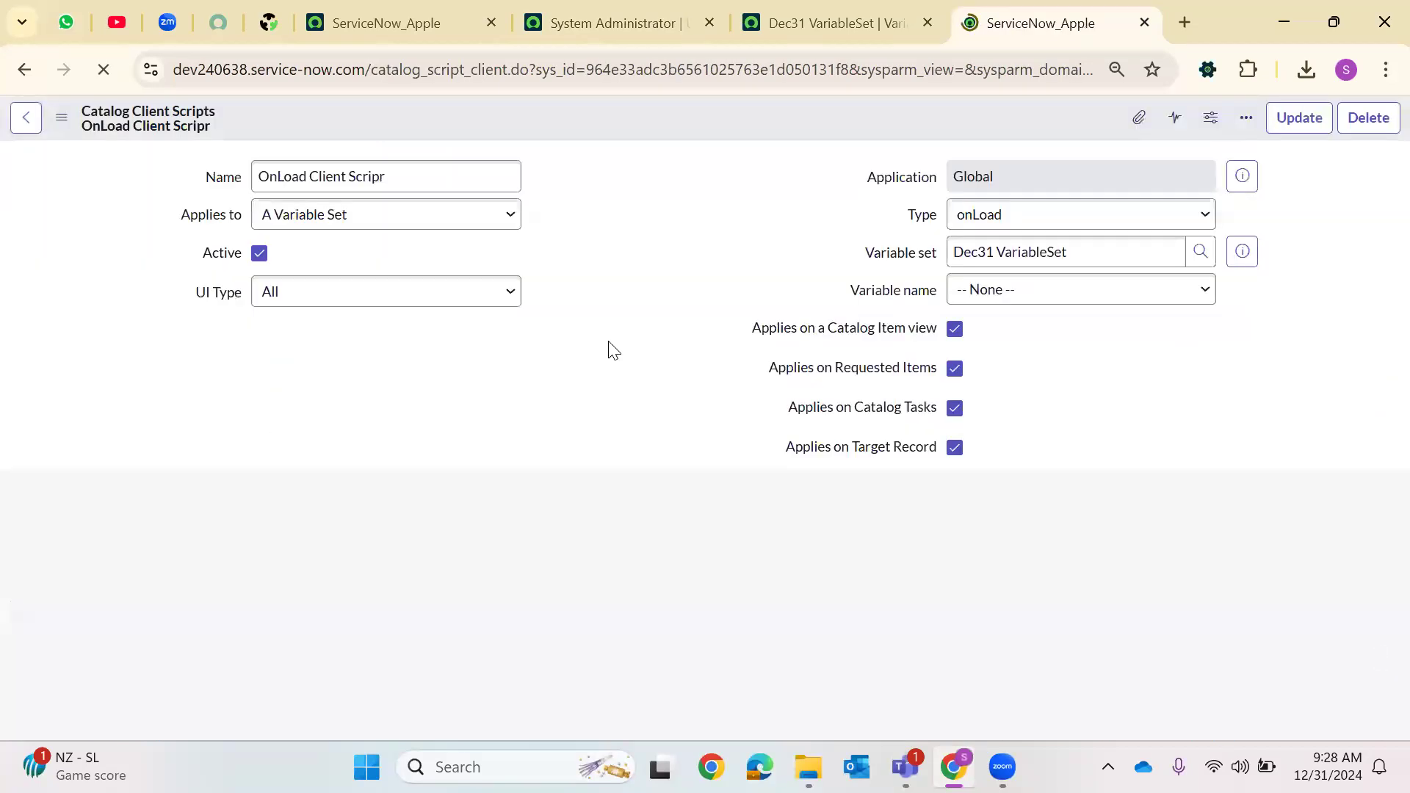
{"action": "left_click", "coordinate": [775, 42]}
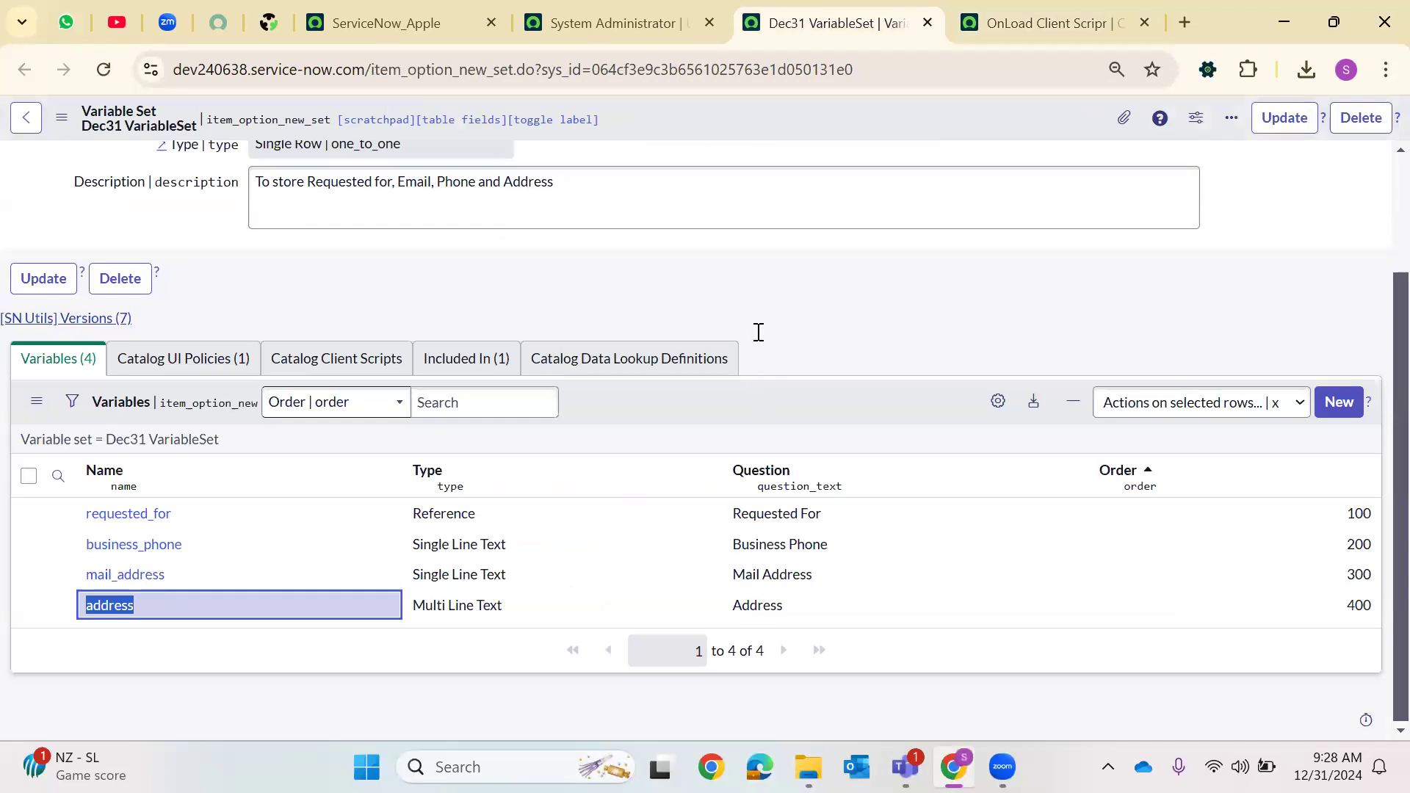
{"action": "scroll", "coordinate": [1144, 153], "scroll_direction": "up", "scroll_amount": 3}
{"action": "left_click", "coordinate": [588, 10]}
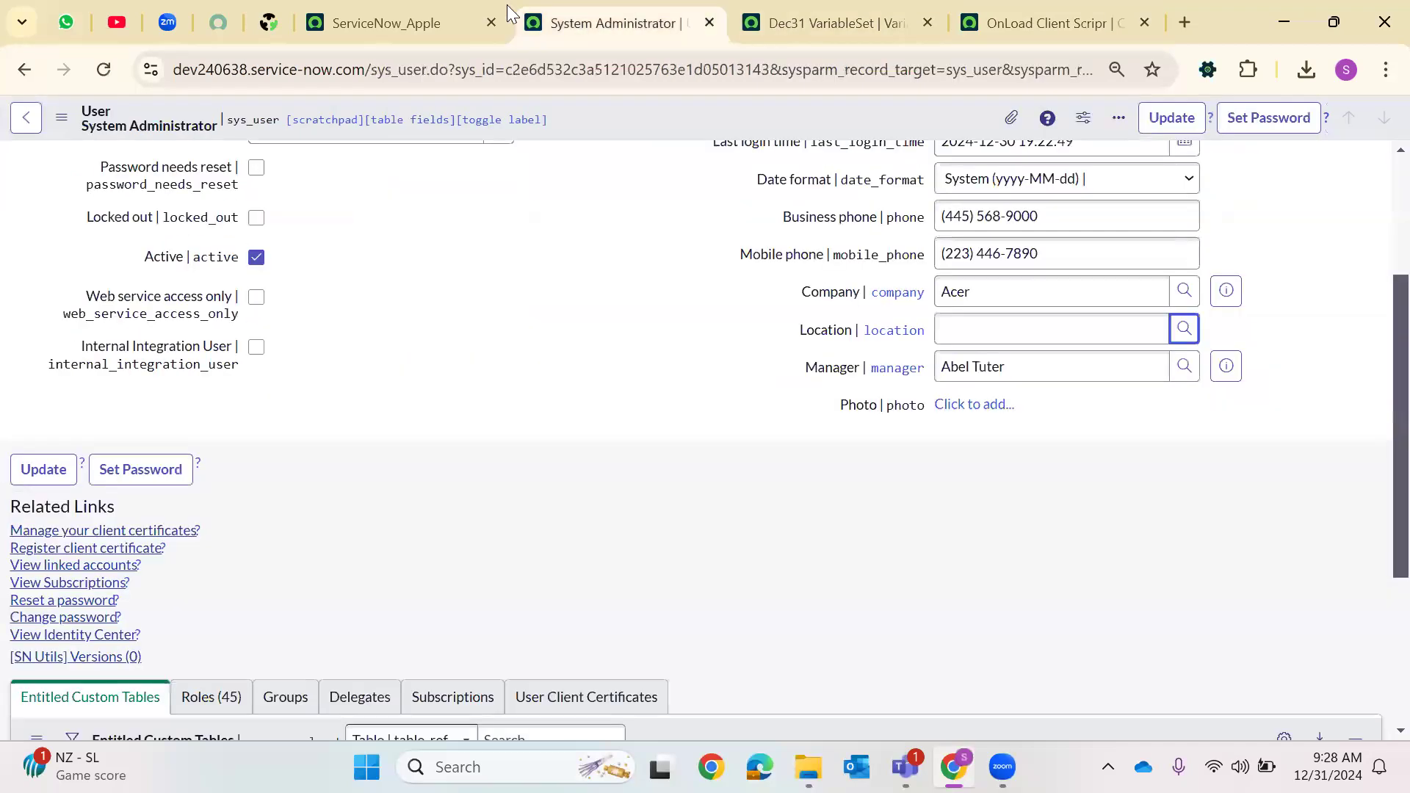
{"action": "left_click", "coordinate": [433, 15]}
{"action": "left_click", "coordinate": [829, 10]}
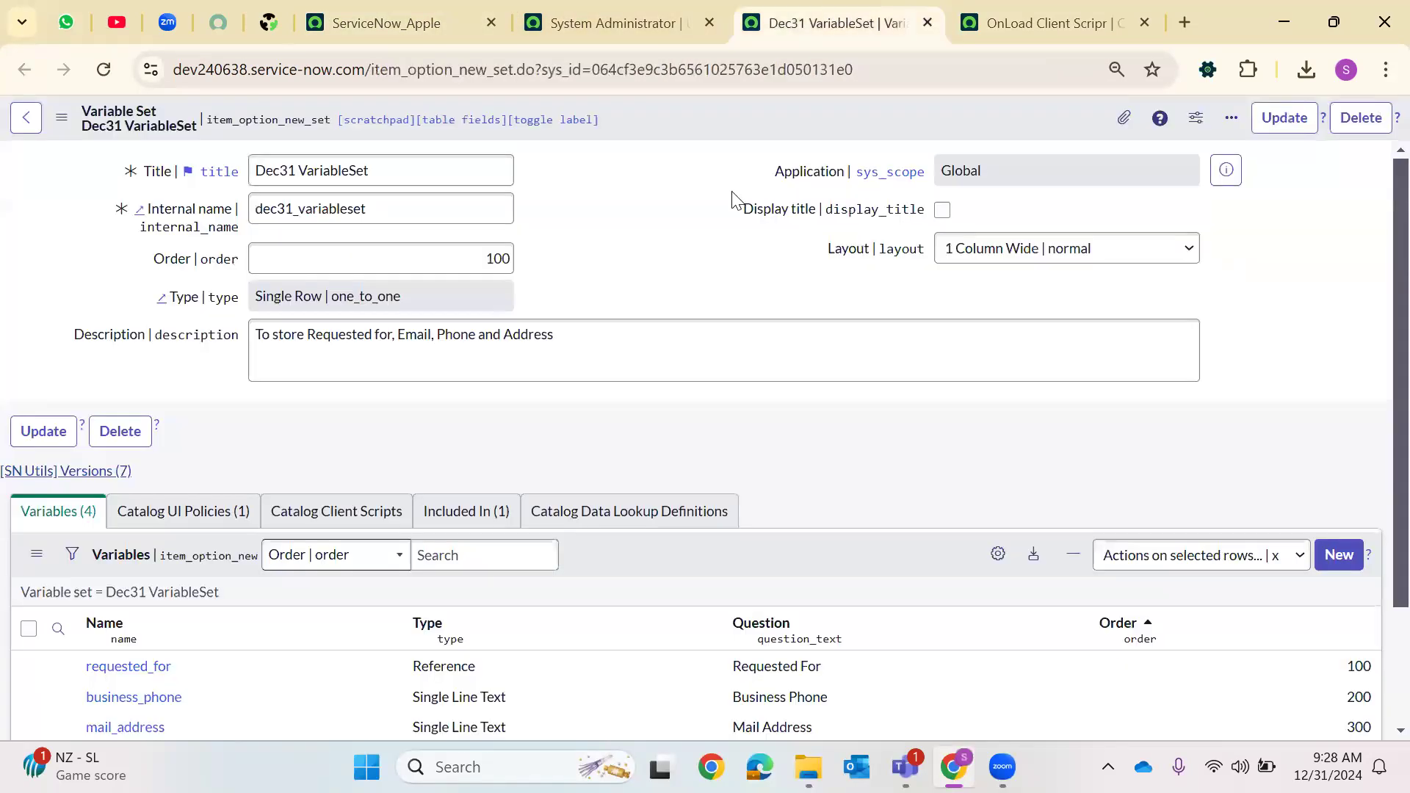
{"action": "scroll", "coordinate": [738, 199], "scroll_direction": "down", "scroll_amount": 2}
{"action": "scroll", "coordinate": [925, 303], "scroll_direction": "up", "scroll_amount": 2}
{"action": "left_click", "coordinate": [554, 23]}
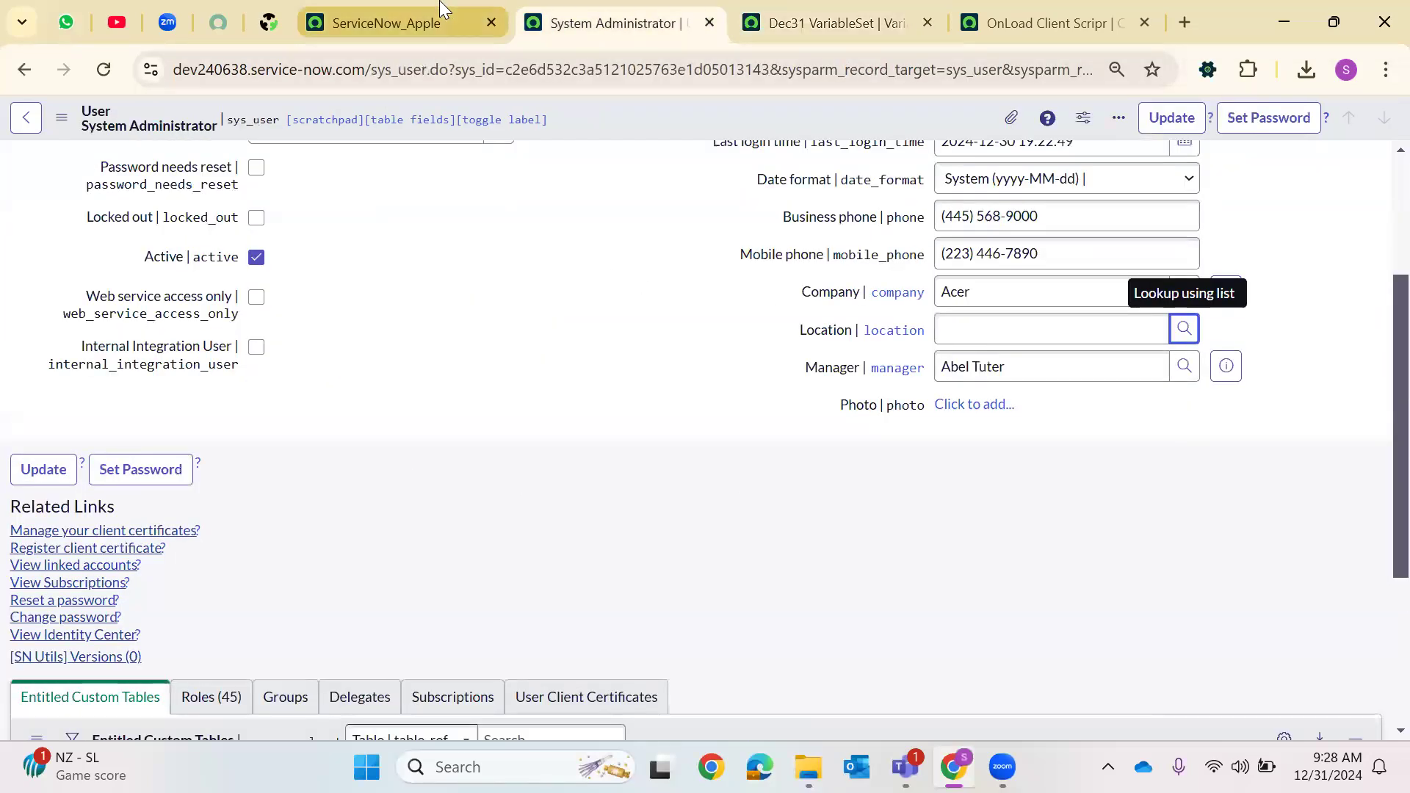
{"action": "left_click", "coordinate": [710, 23]}
{"action": "left_click", "coordinate": [411, 16]}
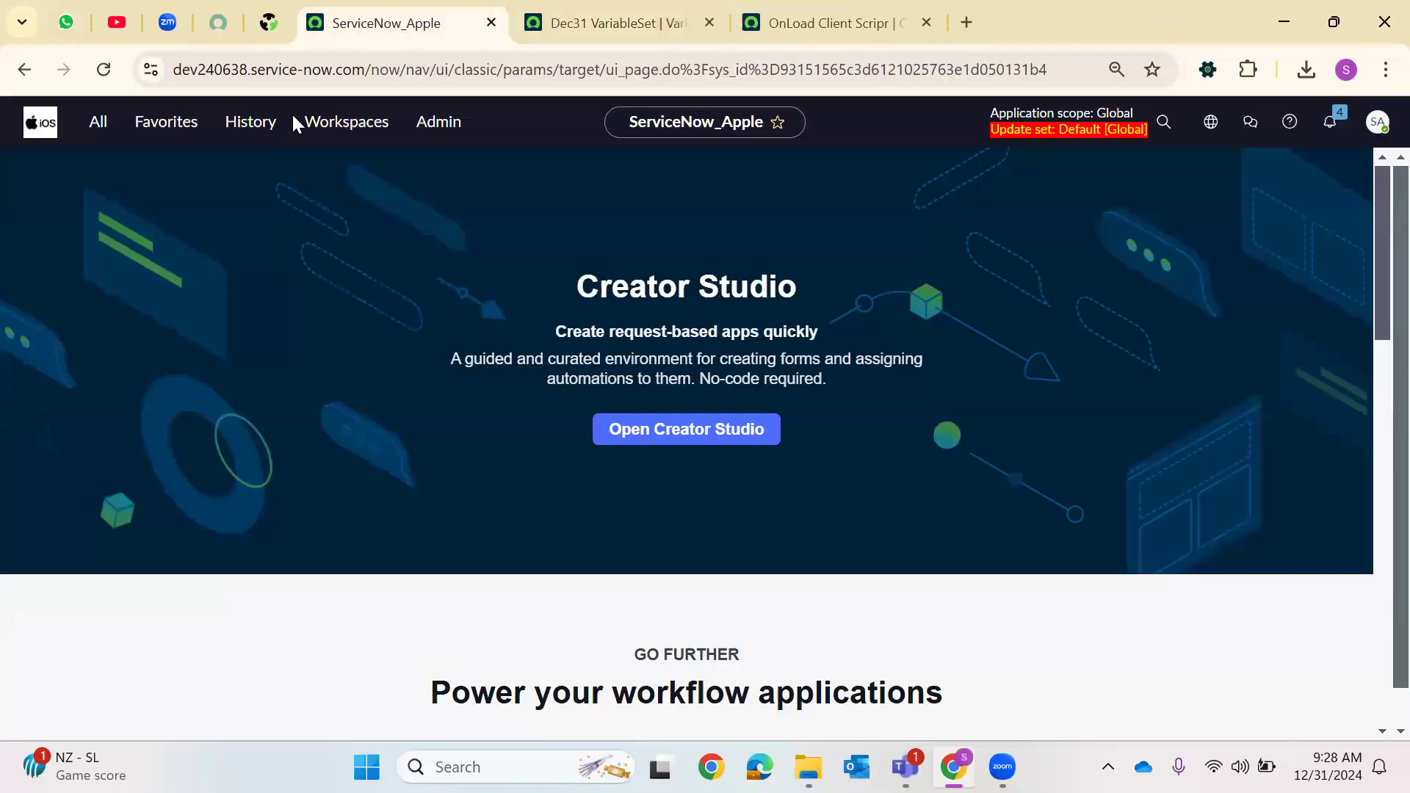
Reopen the Dec31 VariableSet record from the navigation history in a new tab
{"action": "left_click", "coordinate": [266, 121]}
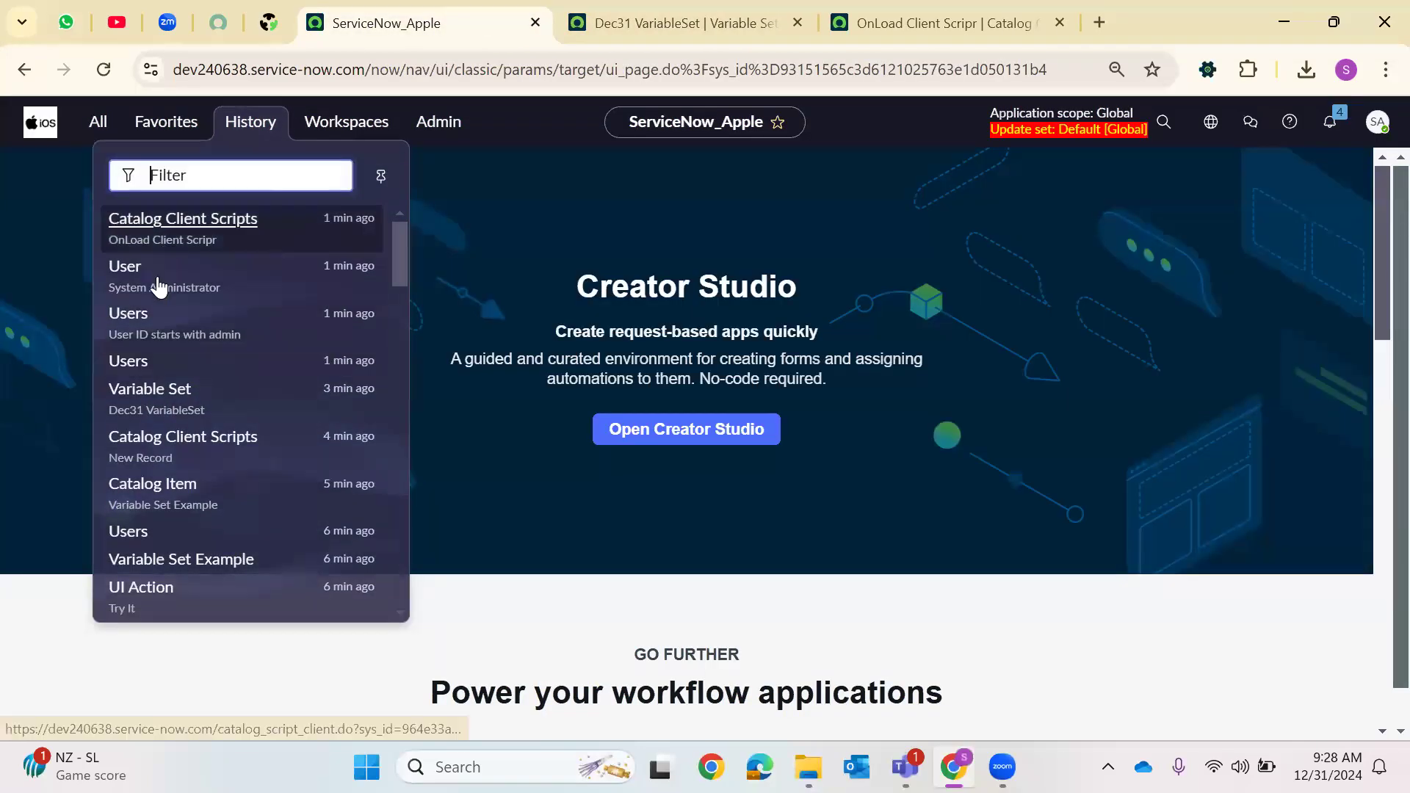
{"action": "right_click", "coordinate": [135, 403]}
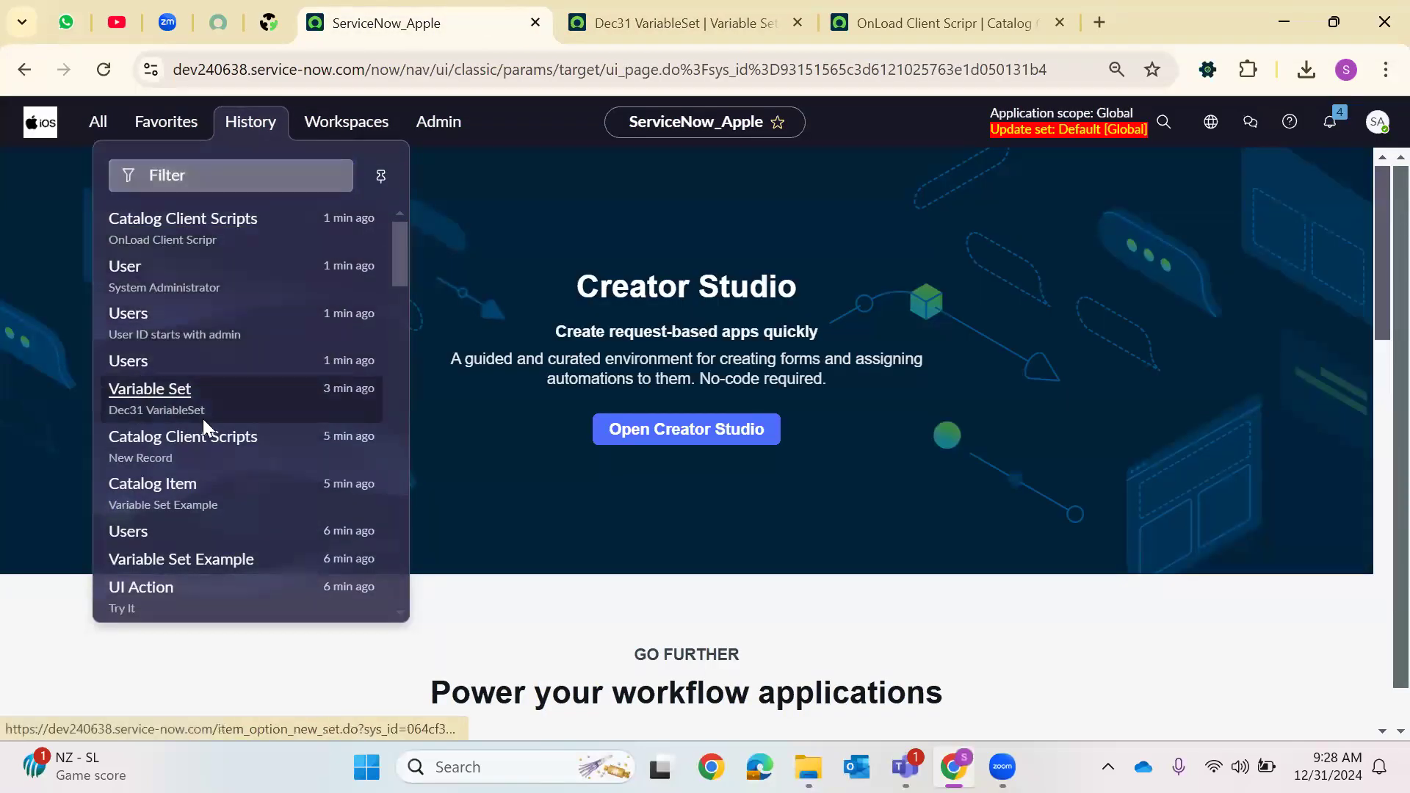
{"action": "left_click", "coordinate": [246, 431]}
{"action": "left_click", "coordinate": [593, 24]}
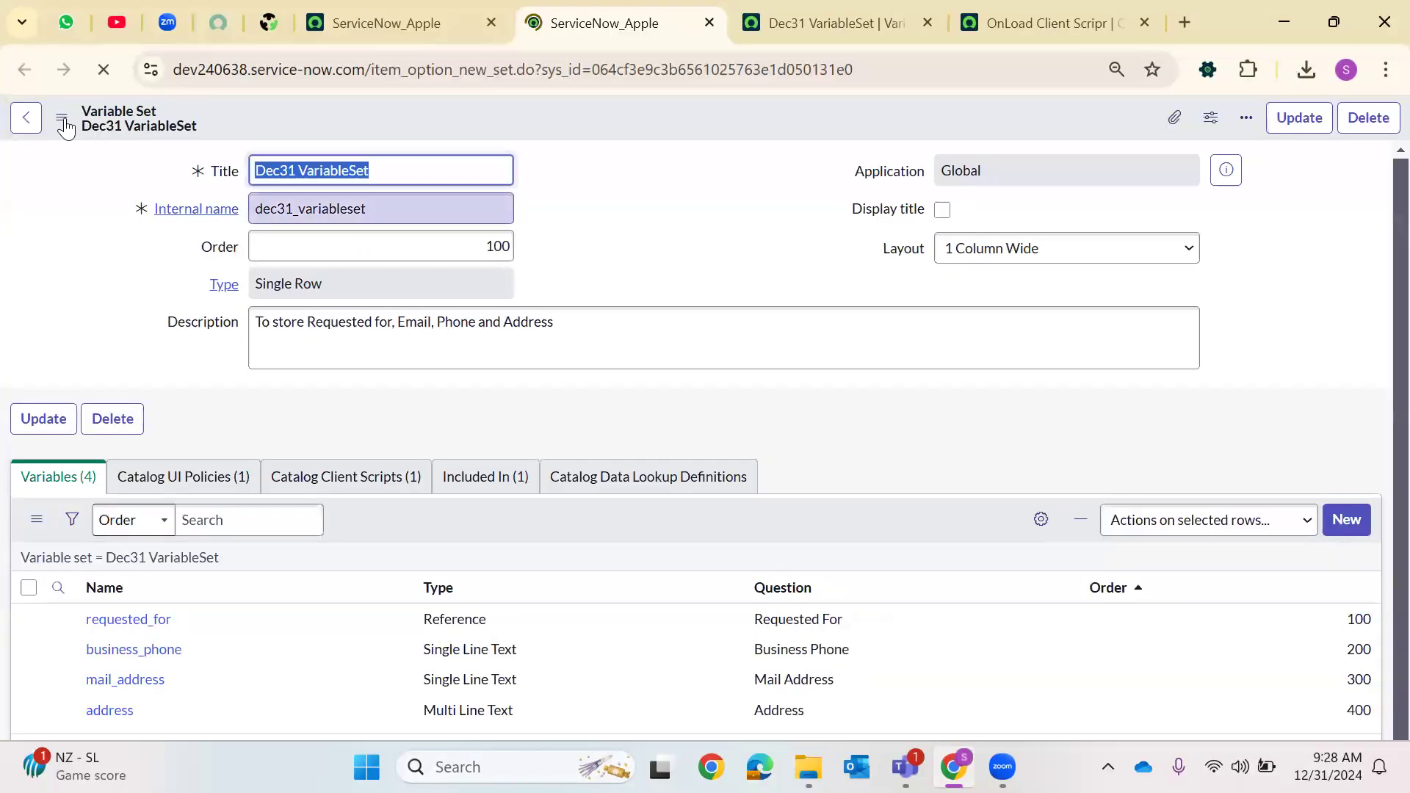
{"action": "left_click", "coordinate": [26, 118]}
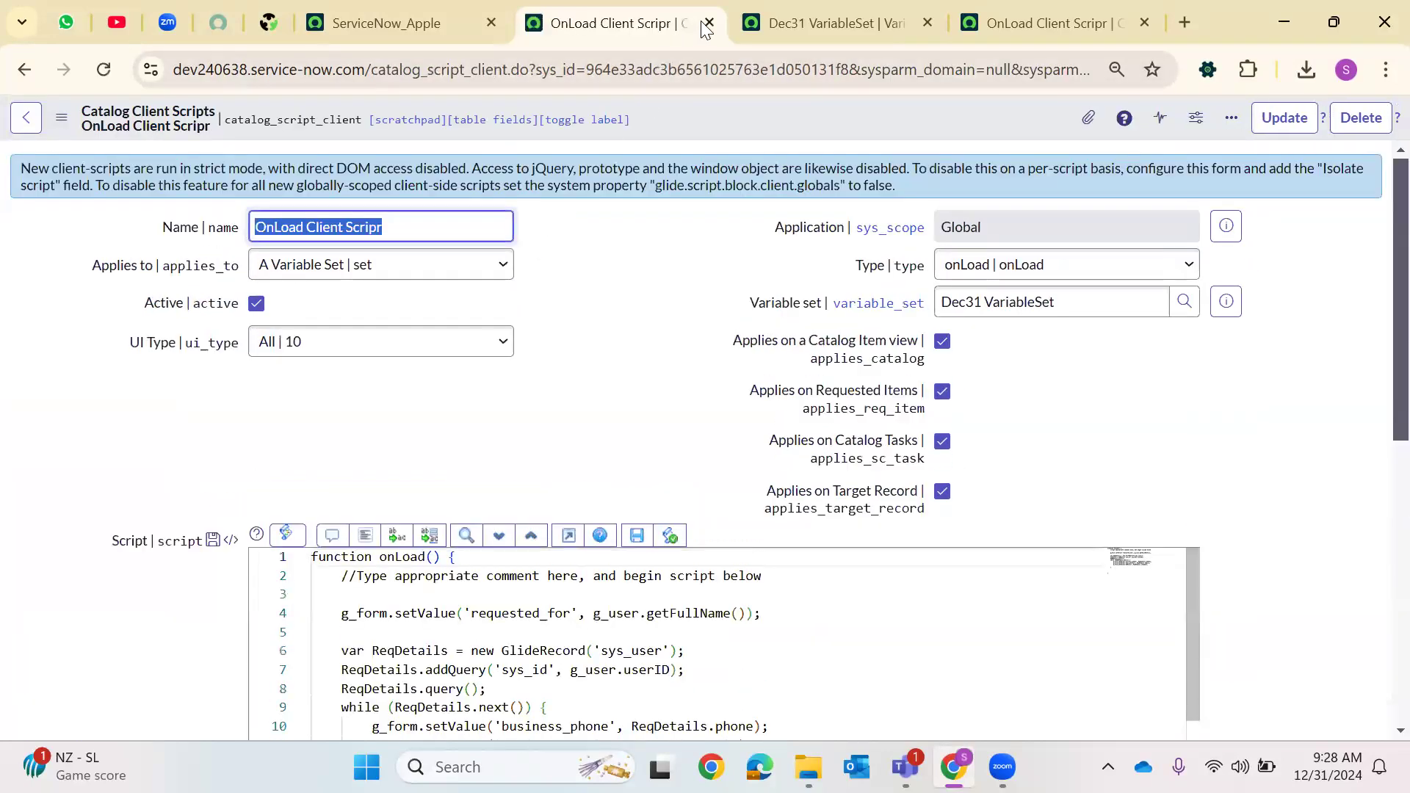
Filter the application navigator for mainta and open Maintain Items in a new tab
{"action": "left_click", "coordinate": [347, 30]}
{"action": "left_click", "coordinate": [94, 124]}
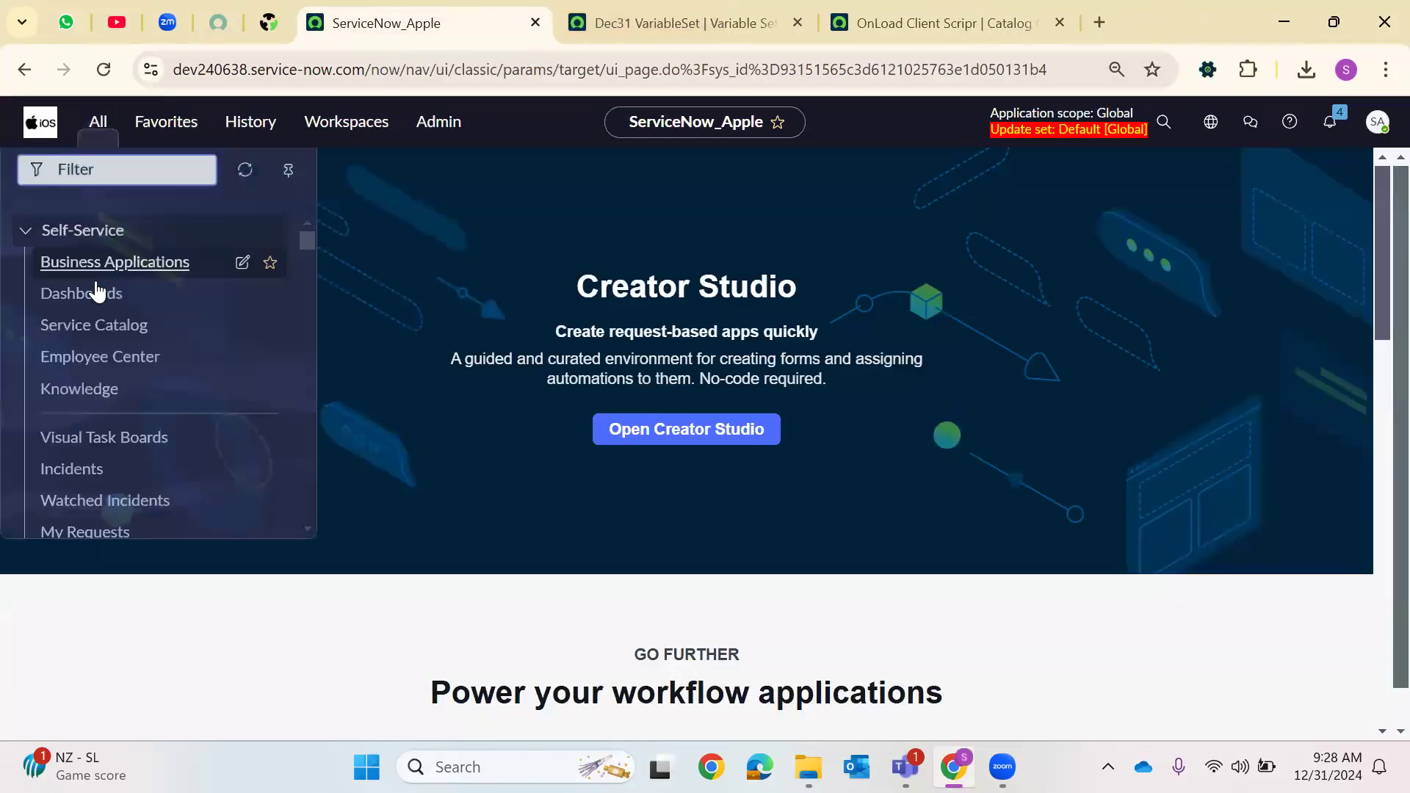
{"action": "type", "text": "mainta"}
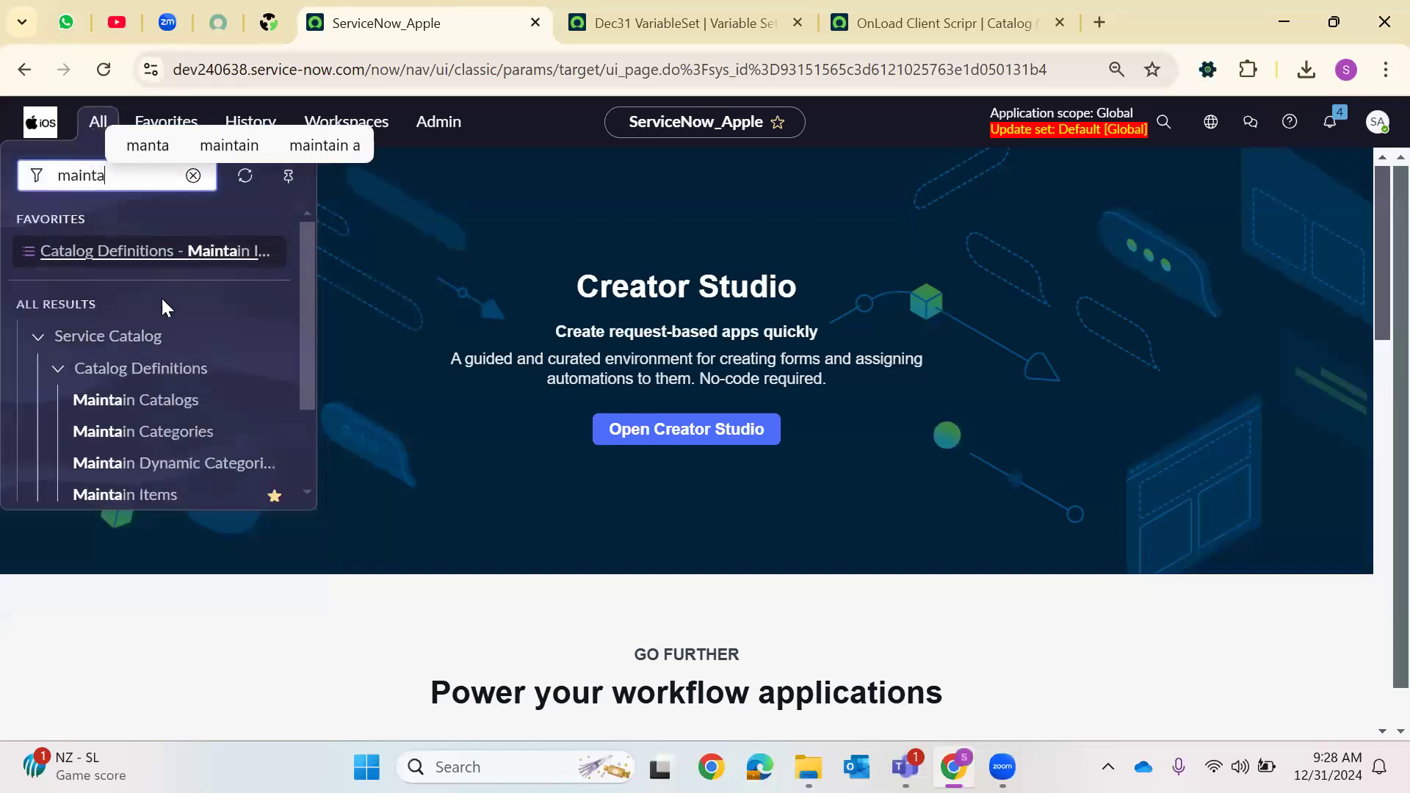
{"action": "scroll", "coordinate": [154, 404], "scroll_direction": "down", "scroll_amount": 2}
{"action": "right_click", "coordinate": [133, 383]}
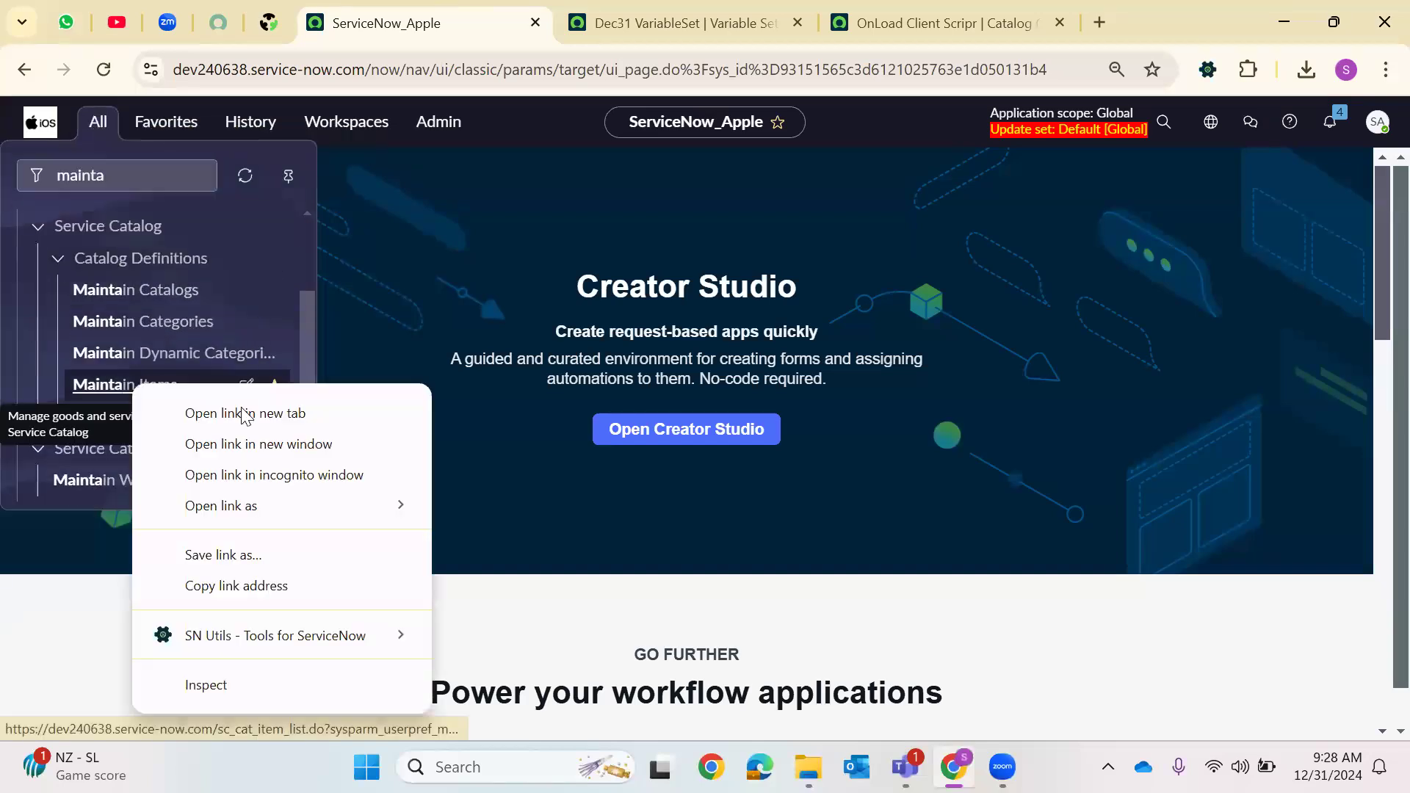
{"action": "left_click", "coordinate": [244, 414]}
{"action": "left_click", "coordinate": [605, 18]}
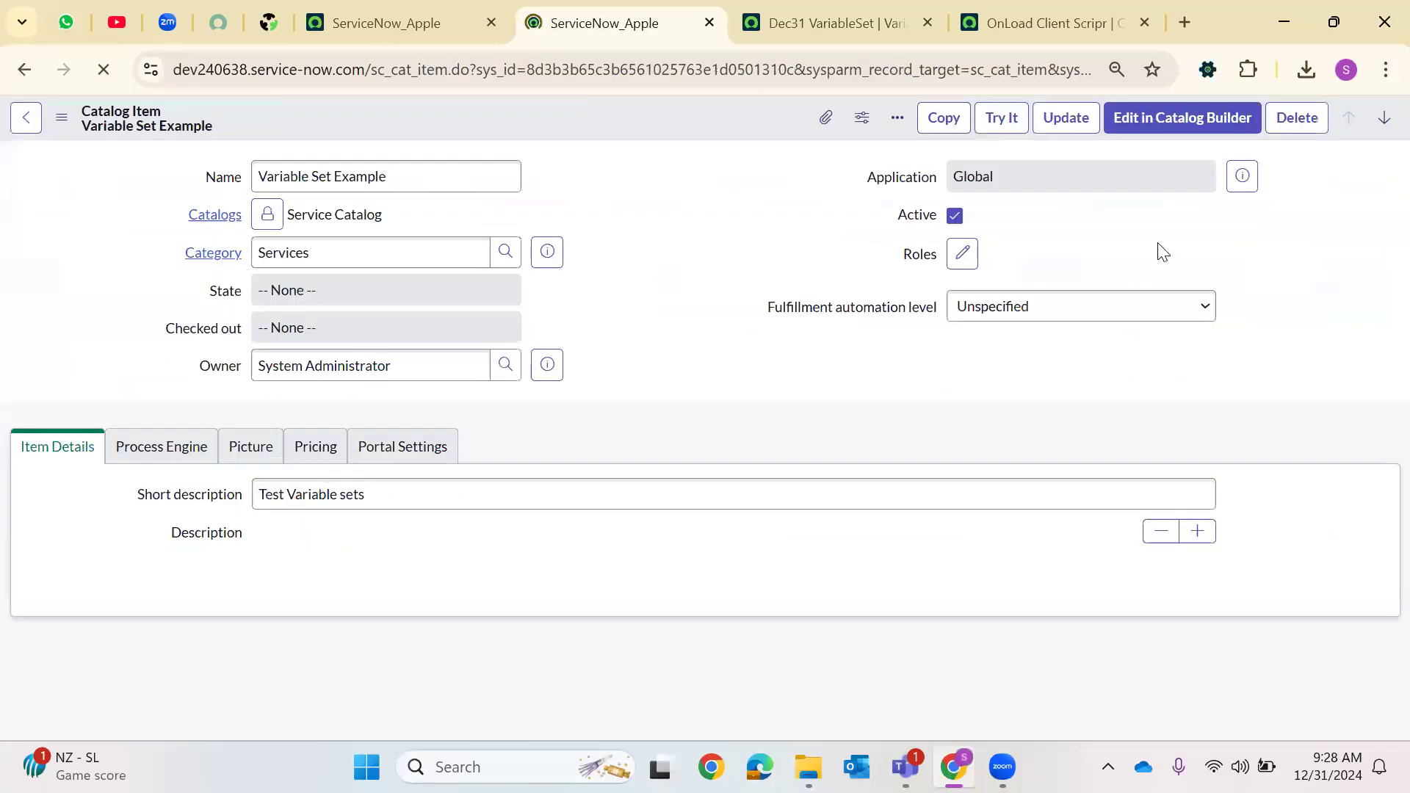
Try the Variable Set Example catalog item and compare its auto-filled Address field with the client script's address line
{"action": "left_click", "coordinate": [995, 126]}
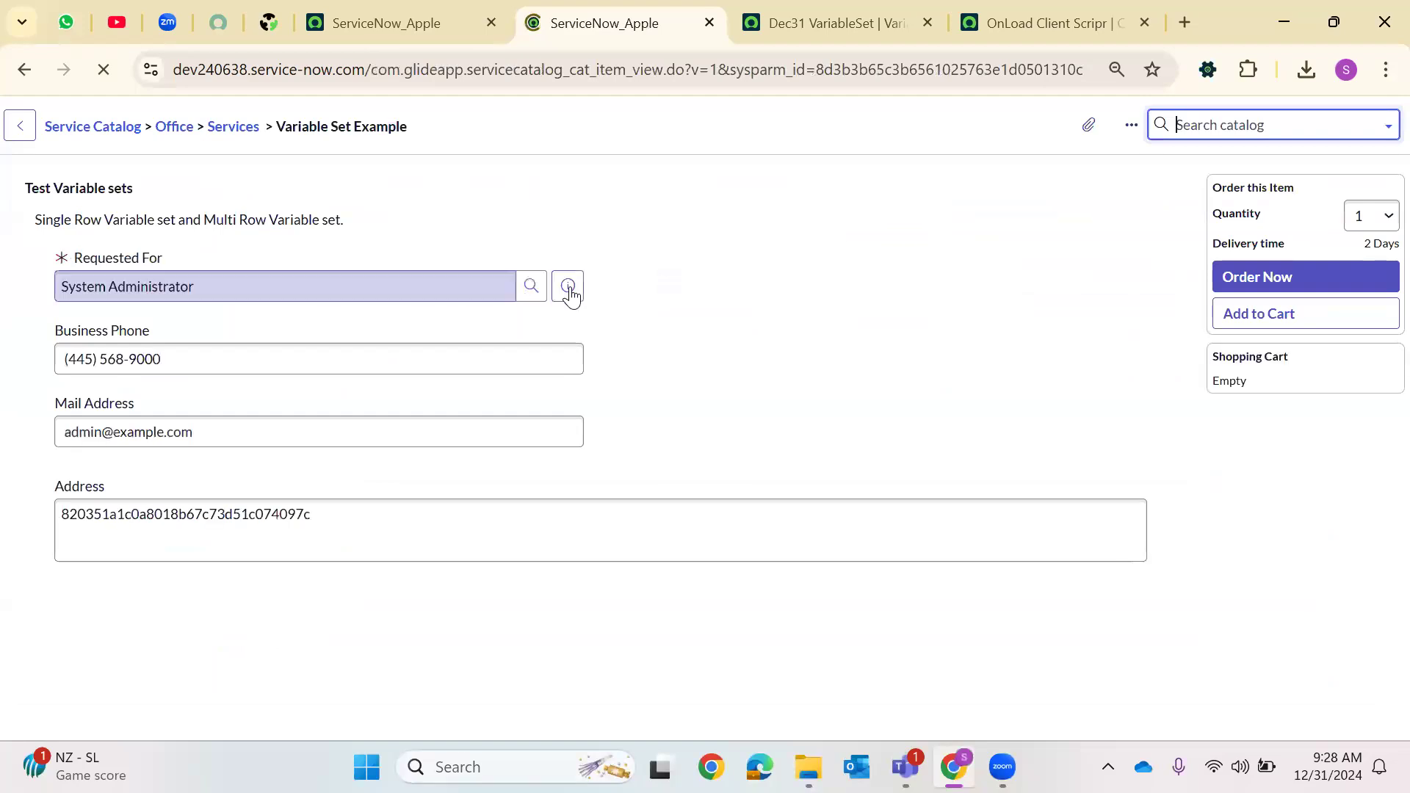
{"action": "left_click", "coordinate": [540, 293]}
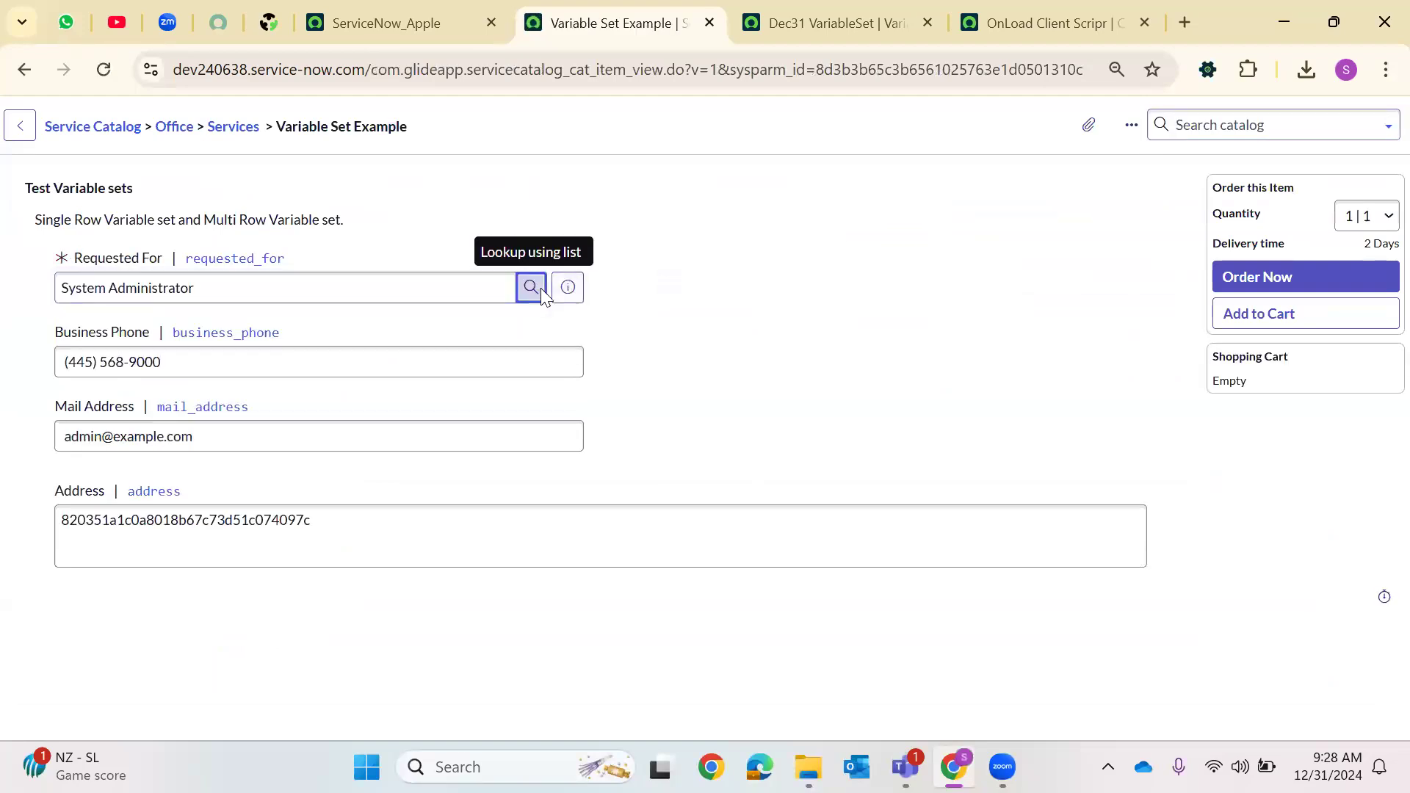
{"action": "left_click", "coordinate": [872, 130]}
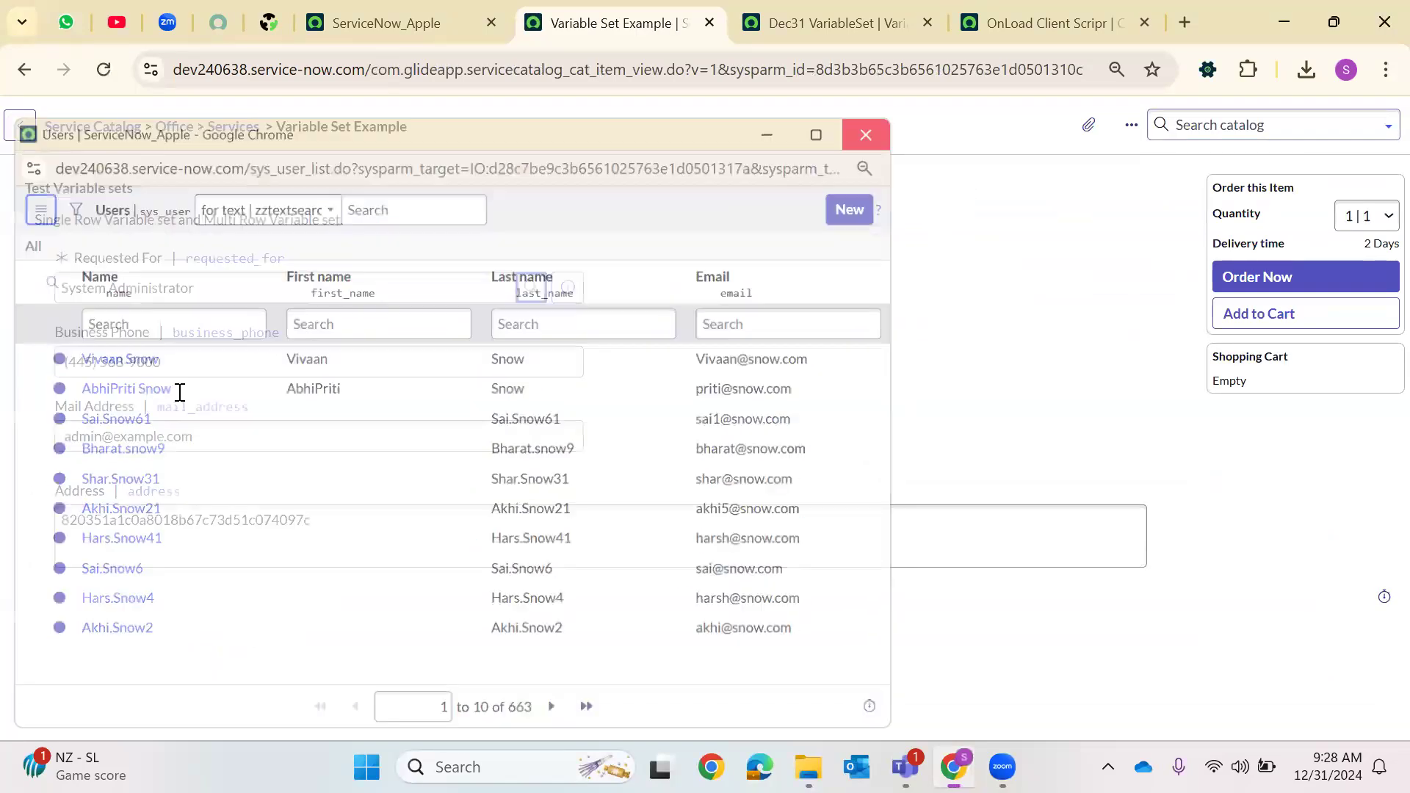
{"action": "double_click", "coordinate": [208, 519]}
{"action": "left_click", "coordinate": [841, 9]}
{"action": "key", "text": "ctrl+Tab"}
{"action": "scroll", "coordinate": [695, 575], "scroll_direction": "down", "scroll_amount": 1}
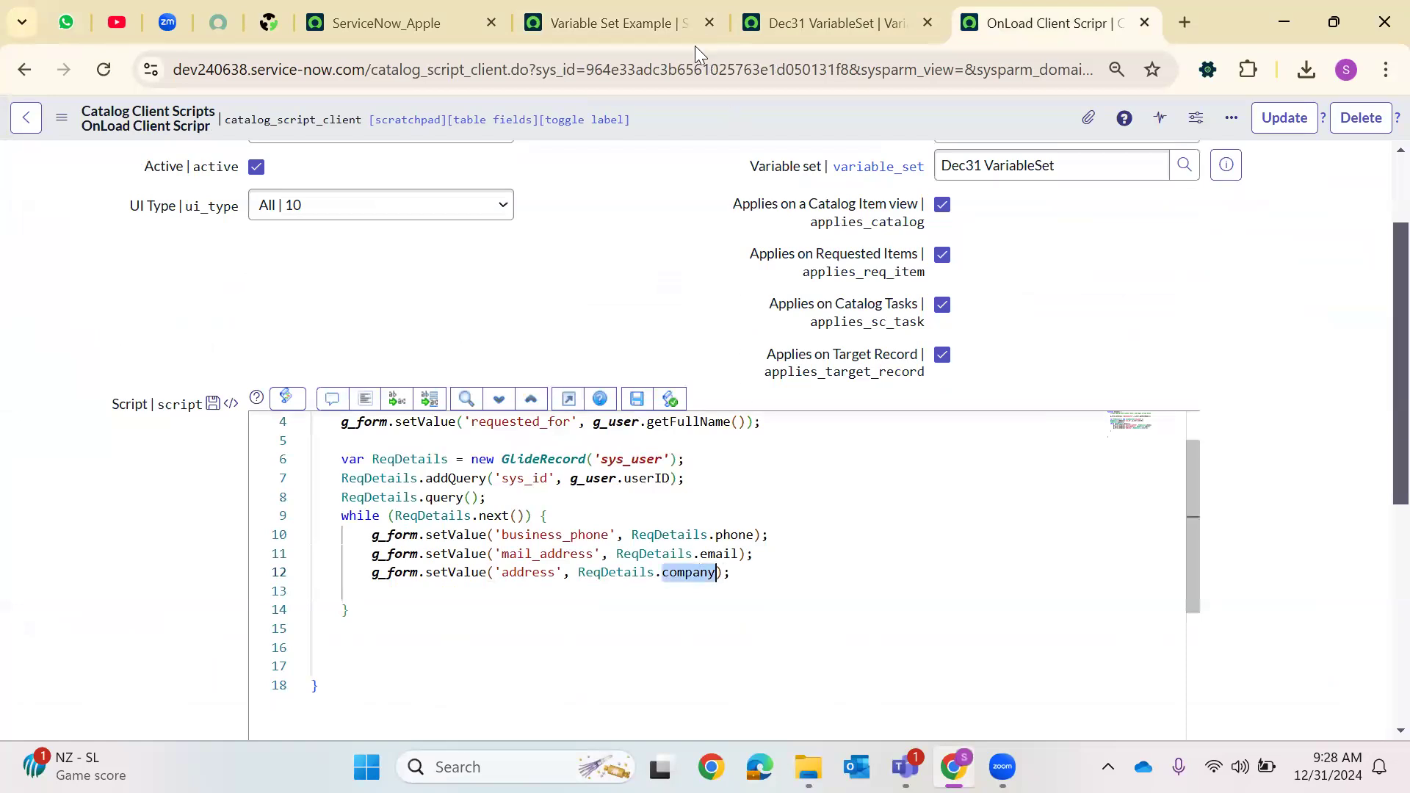
Copy the sys_id value shown in the item's Address field
{"action": "left_click", "coordinate": [629, 14]}
{"action": "left_click", "coordinate": [230, 526]}
{"action": "double_click", "coordinate": [234, 518]}
{"action": "right_click", "coordinate": [233, 519]}
{"action": "left_click", "coordinate": [328, 141]}
Open the cmn_company.LIST table from the navigator filter in a new tab, then close that tab
{"action": "left_click", "coordinate": [375, 23]}
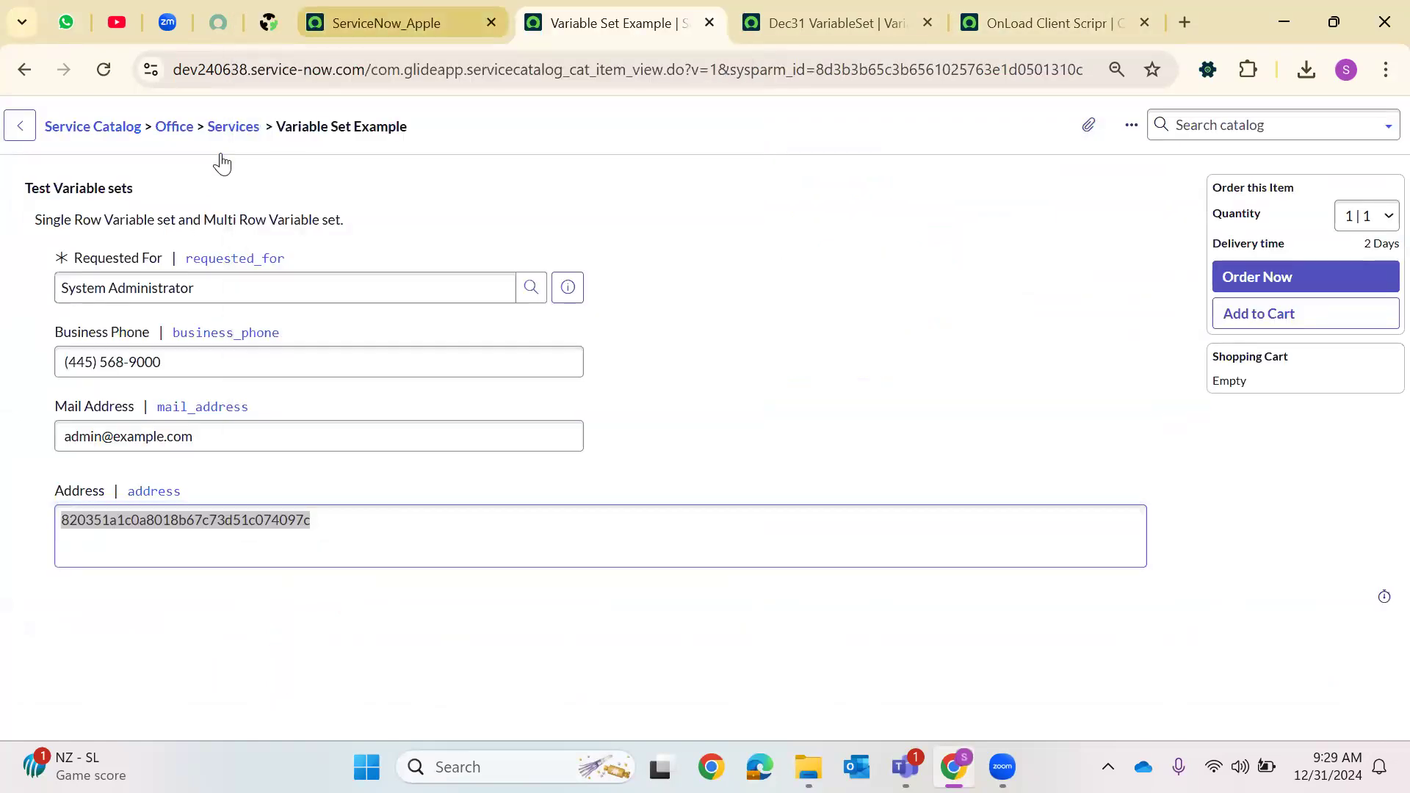
{"action": "left_click", "coordinate": [112, 126]}
{"action": "left_click", "coordinate": [145, 188]}
{"action": "key", "text": "BackSpace"}
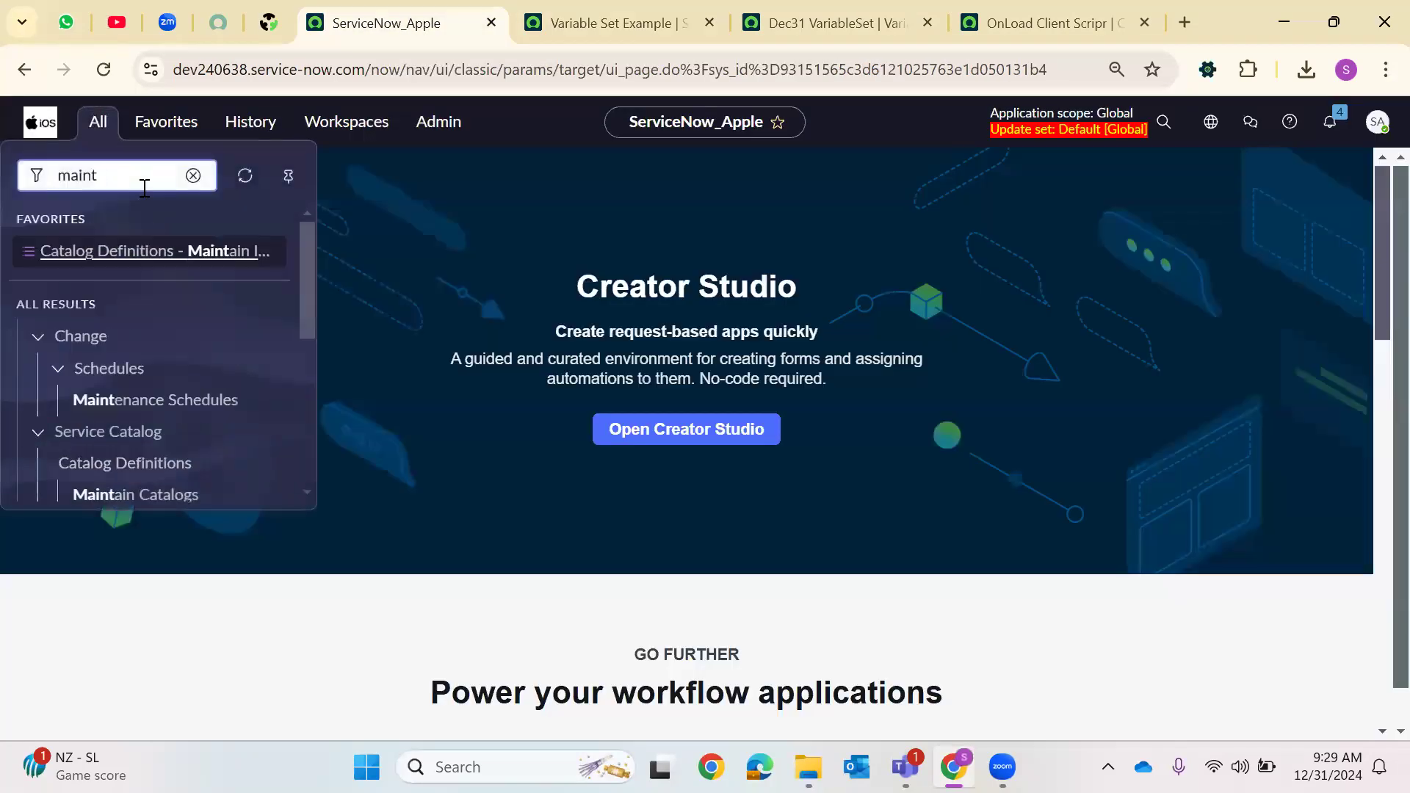
{"action": "type", "text": "cmn_"}
{"action": "type", "text": "company."}
{"action": "type", "text": "LIST"}
{"action": "key", "text": "Return"}
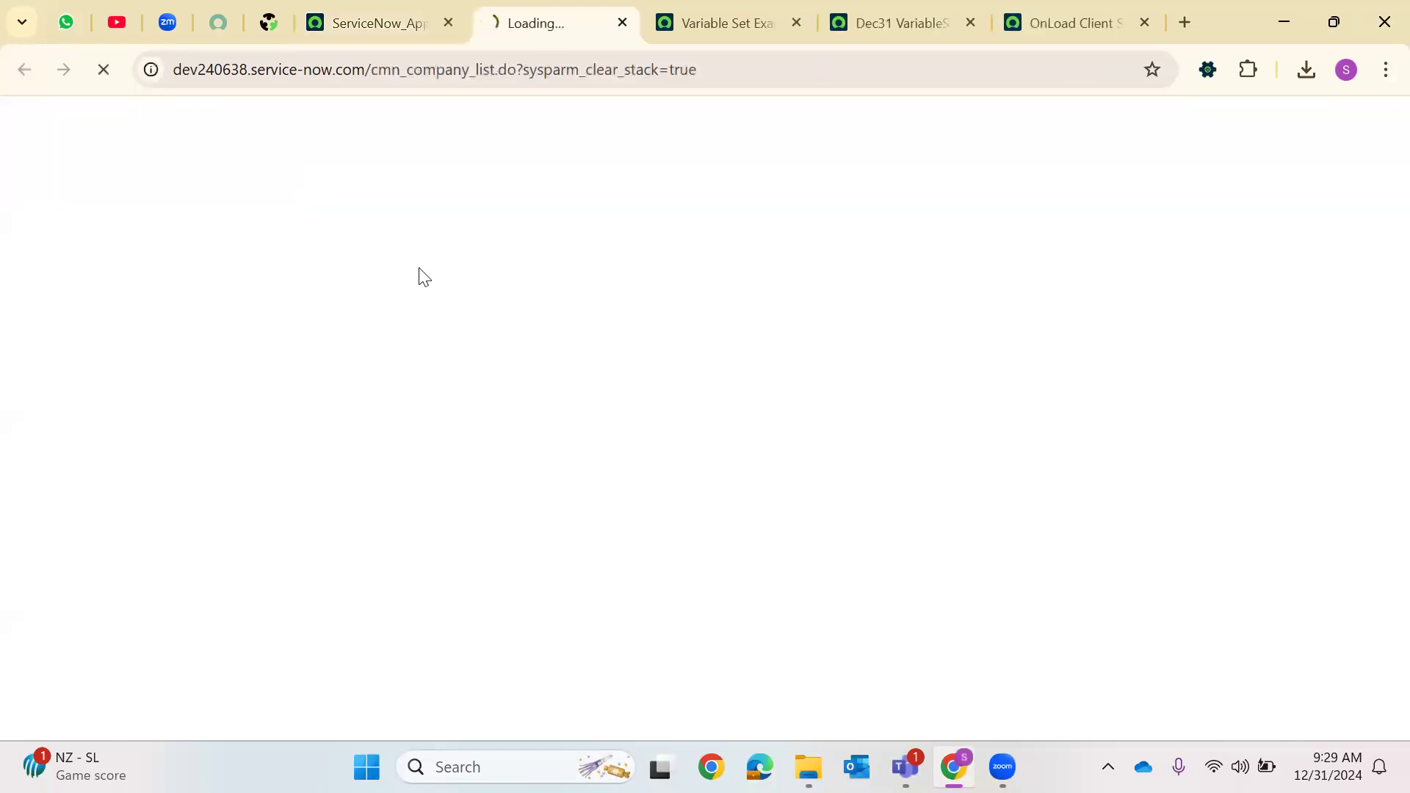
{"action": "left_click", "coordinate": [623, 22]}
Open the Users list from the navigation history in a new tab
{"action": "left_click", "coordinate": [251, 123]}
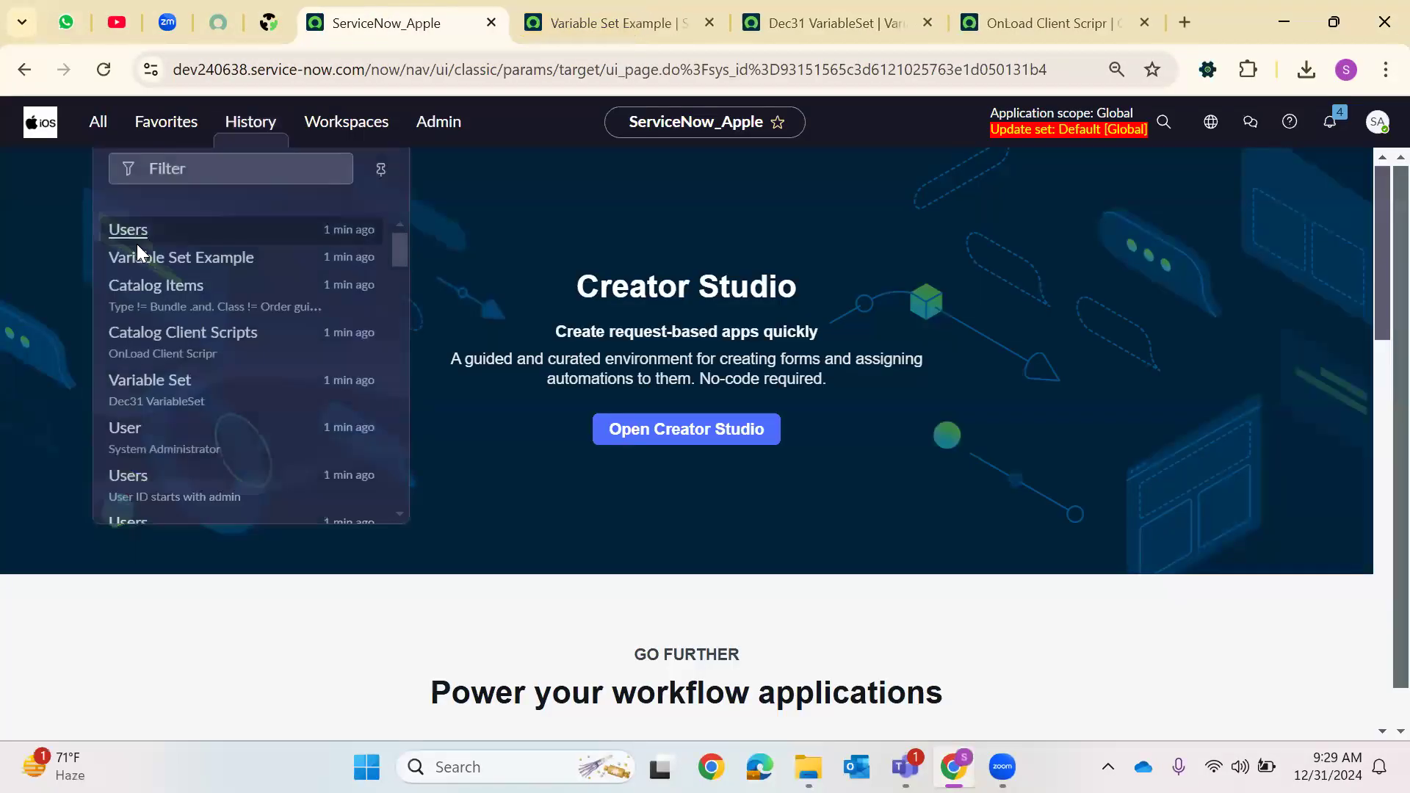
{"action": "right_click", "coordinate": [146, 222]}
{"action": "left_click", "coordinate": [250, 252]}
{"action": "left_click", "coordinate": [534, 22]}
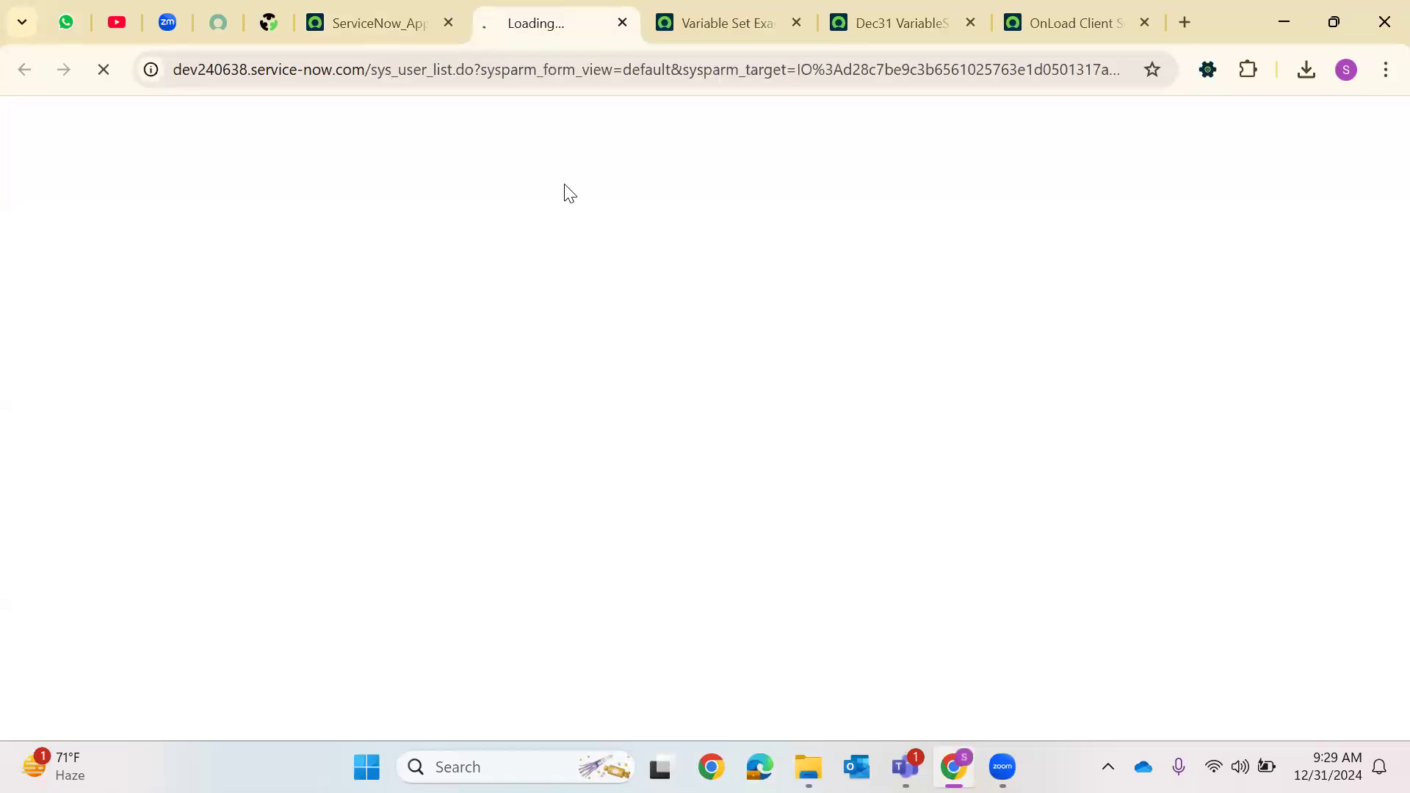
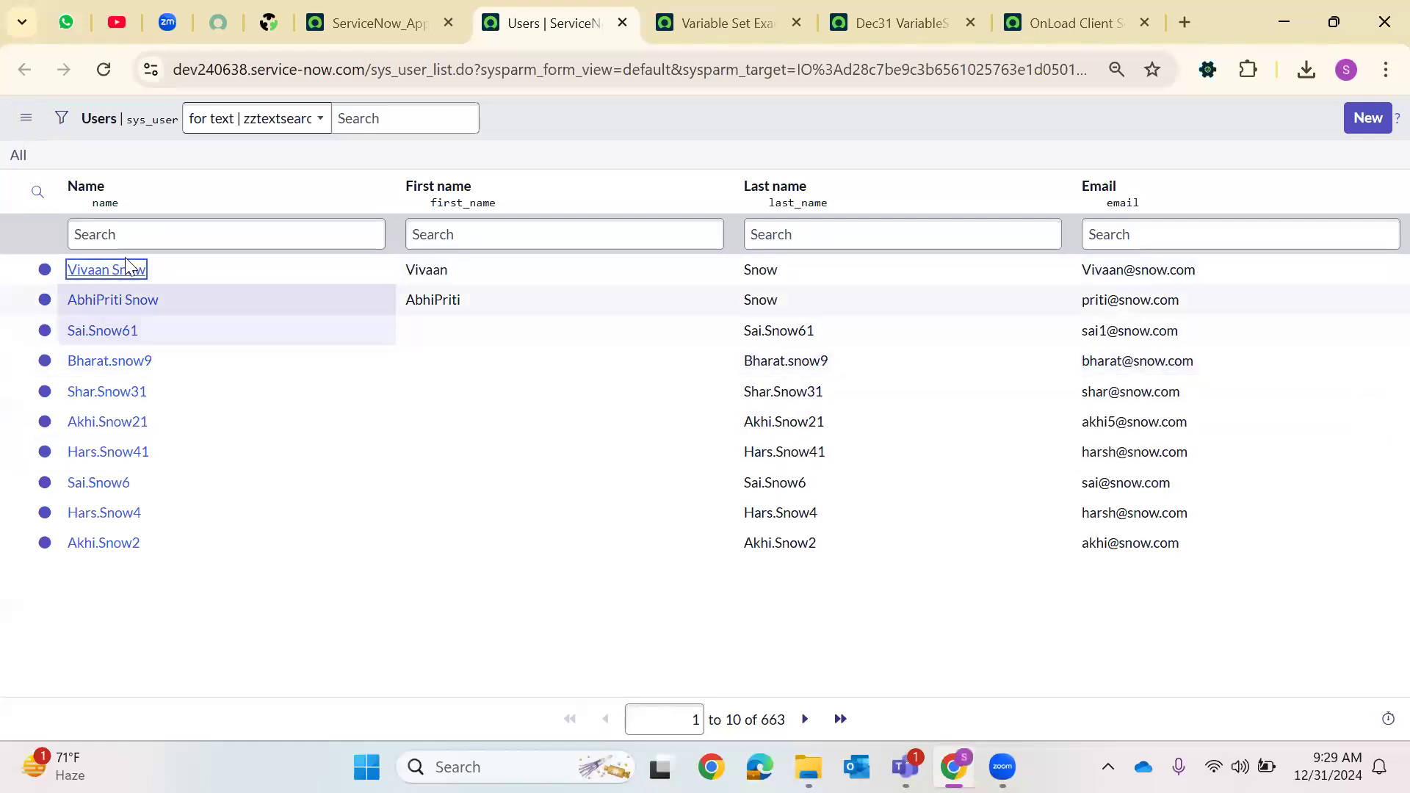
Open the System Administrator user record from the navigation history in a new tab
{"action": "left_click", "coordinate": [253, 540]}
{"action": "left_click_drag", "start_coordinate": [82, 273], "coordinate": [513, 396]}
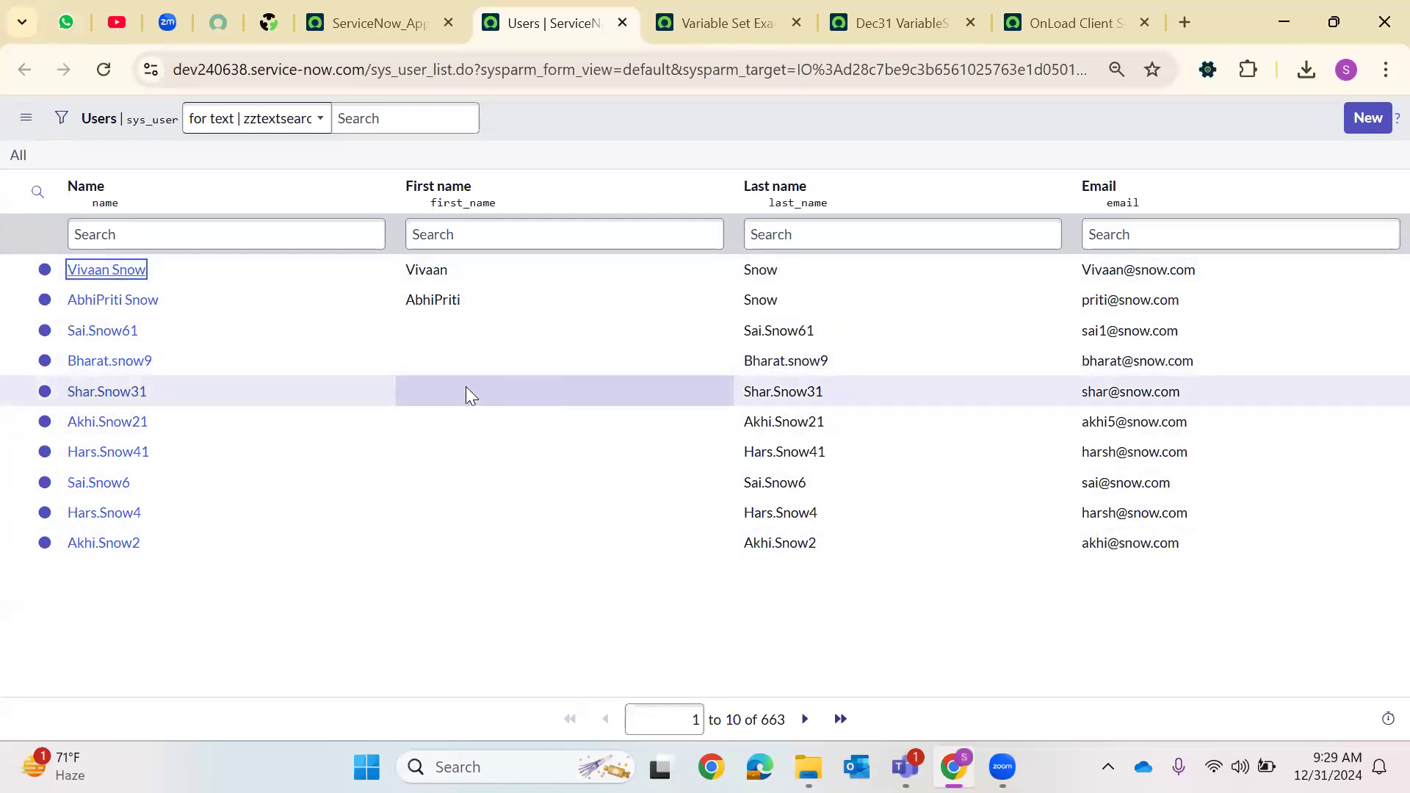
{"action": "left_click_drag", "start_coordinate": [77, 543], "coordinate": [411, 584]}
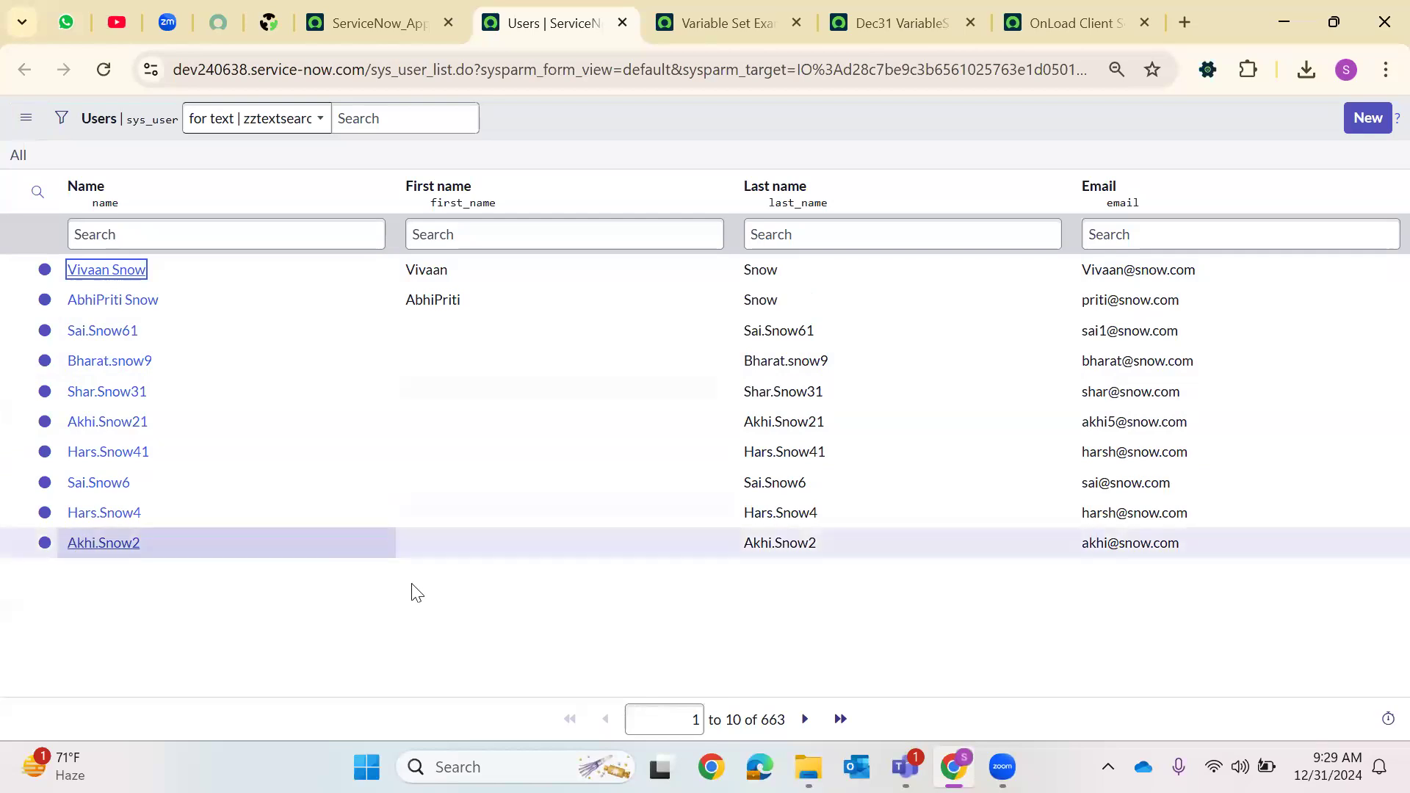
{"action": "left_click", "coordinate": [623, 27]}
{"action": "left_click", "coordinate": [250, 122]}
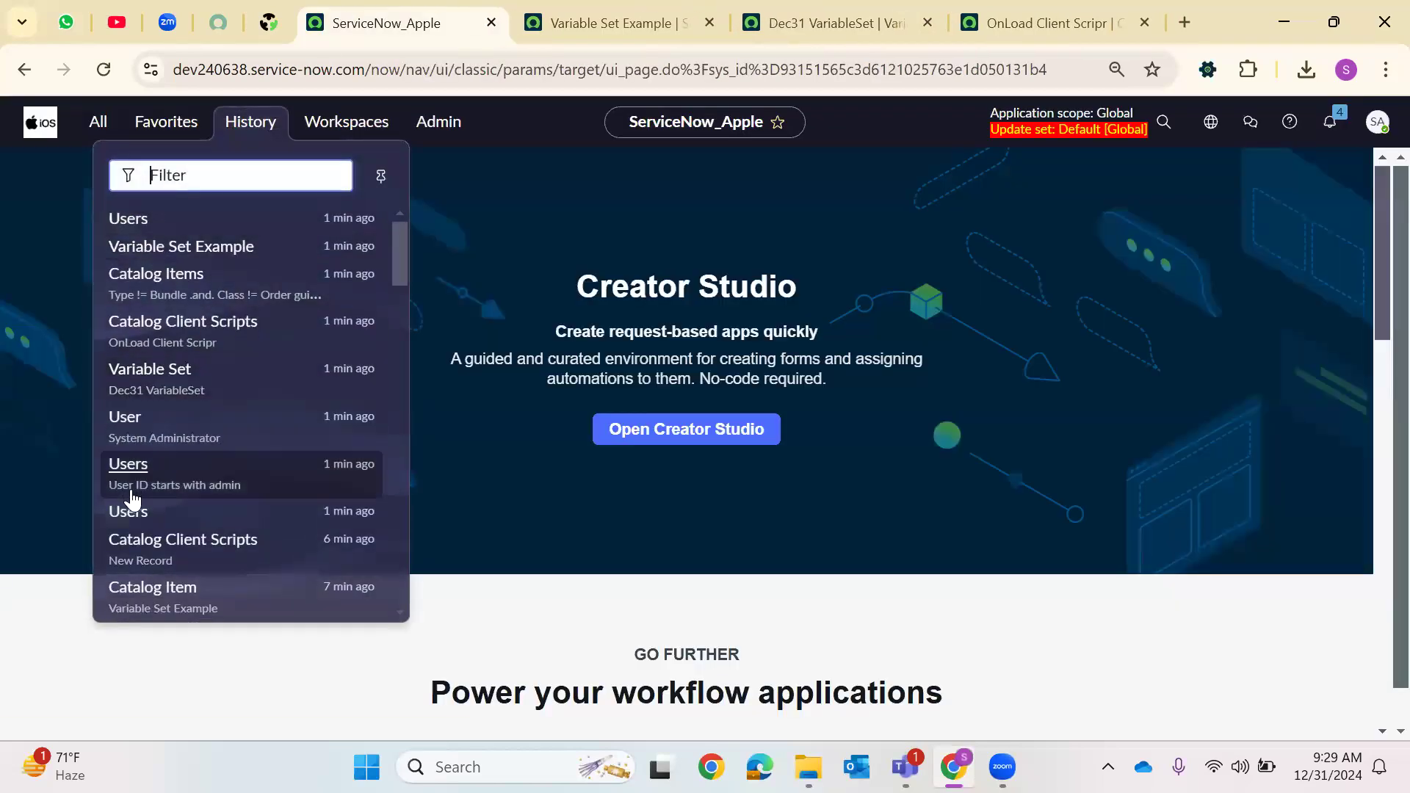
{"action": "right_click", "coordinate": [166, 439]}
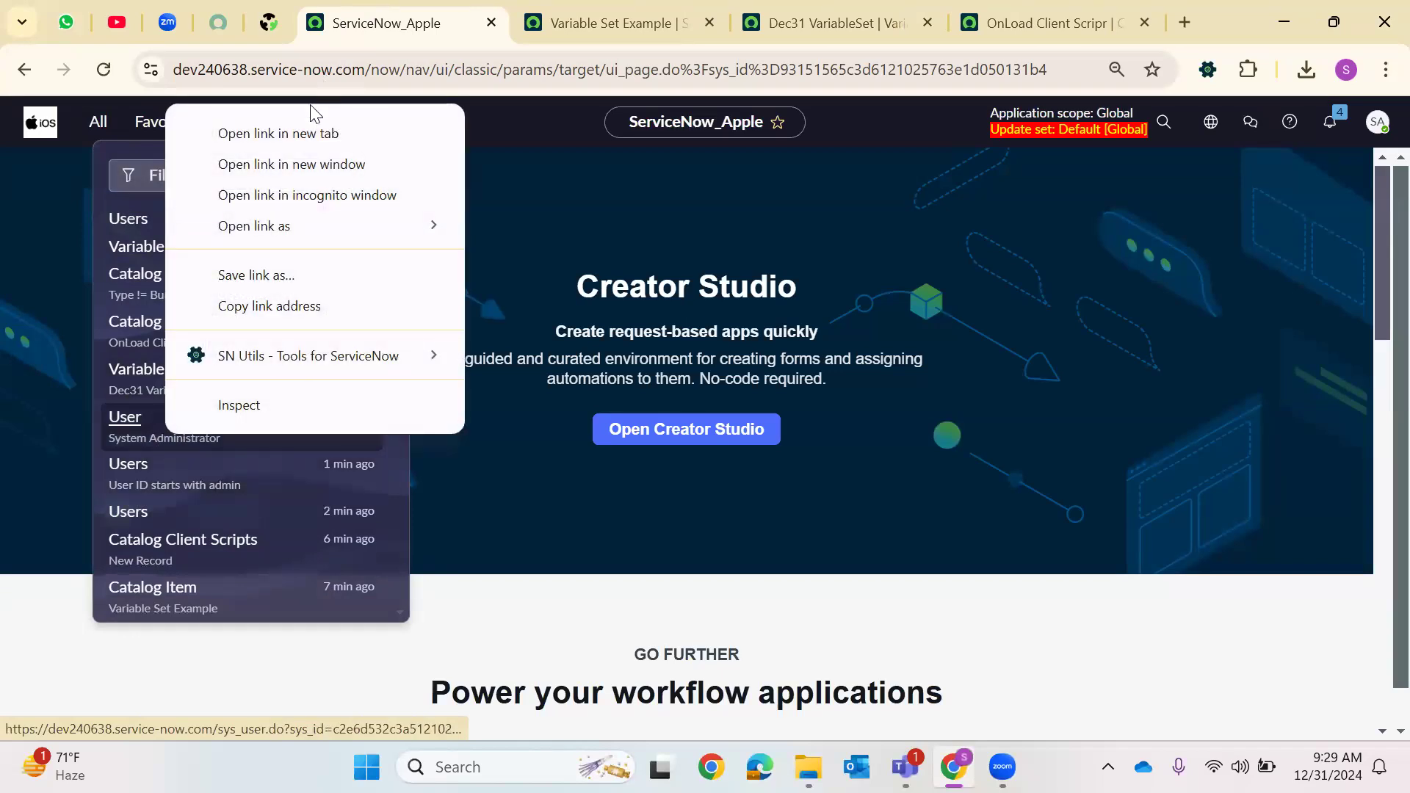
{"action": "left_click", "coordinate": [294, 133]}
{"action": "key", "text": "ctrl+Tab"}
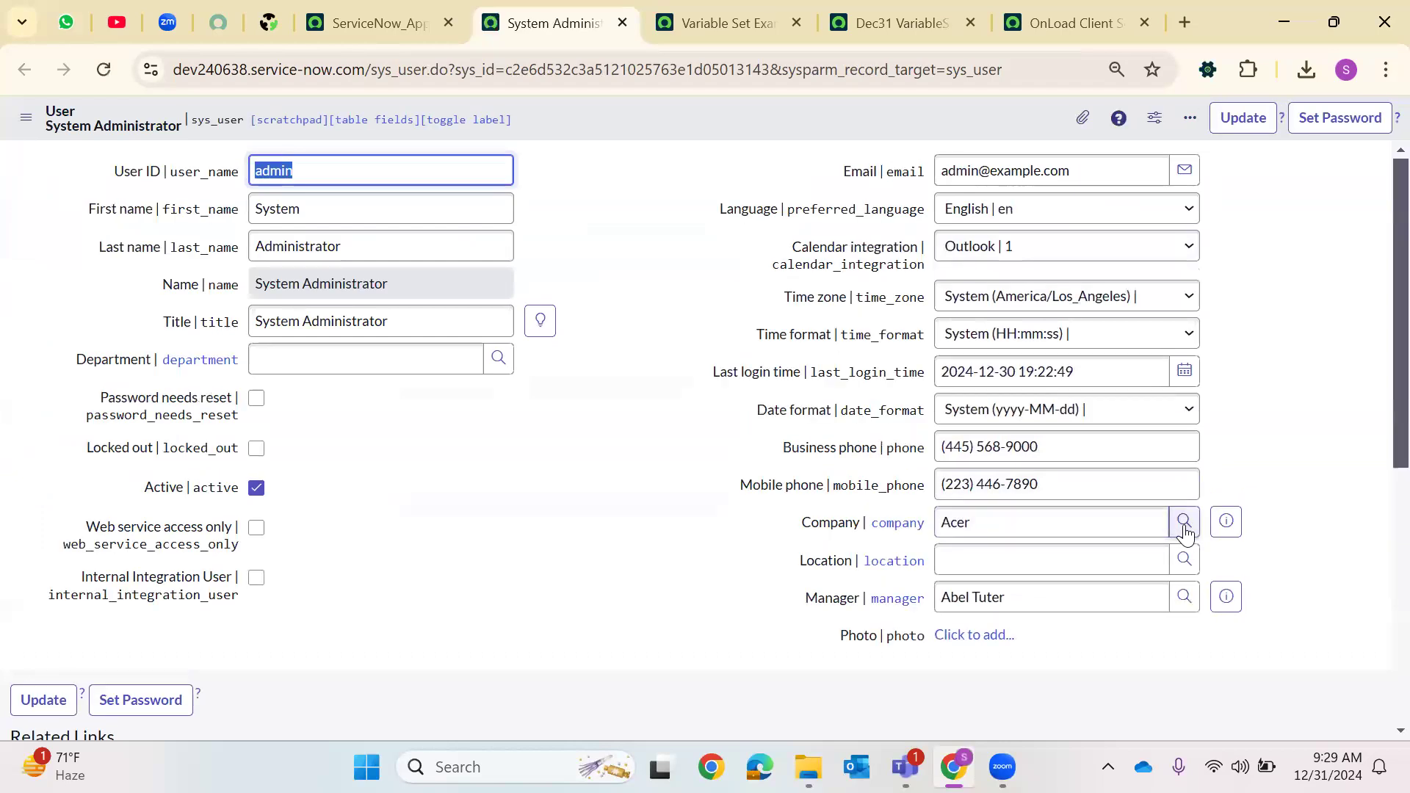
Open the core_company.LIST table from the navigator filter
{"action": "left_click", "coordinate": [1184, 529]}
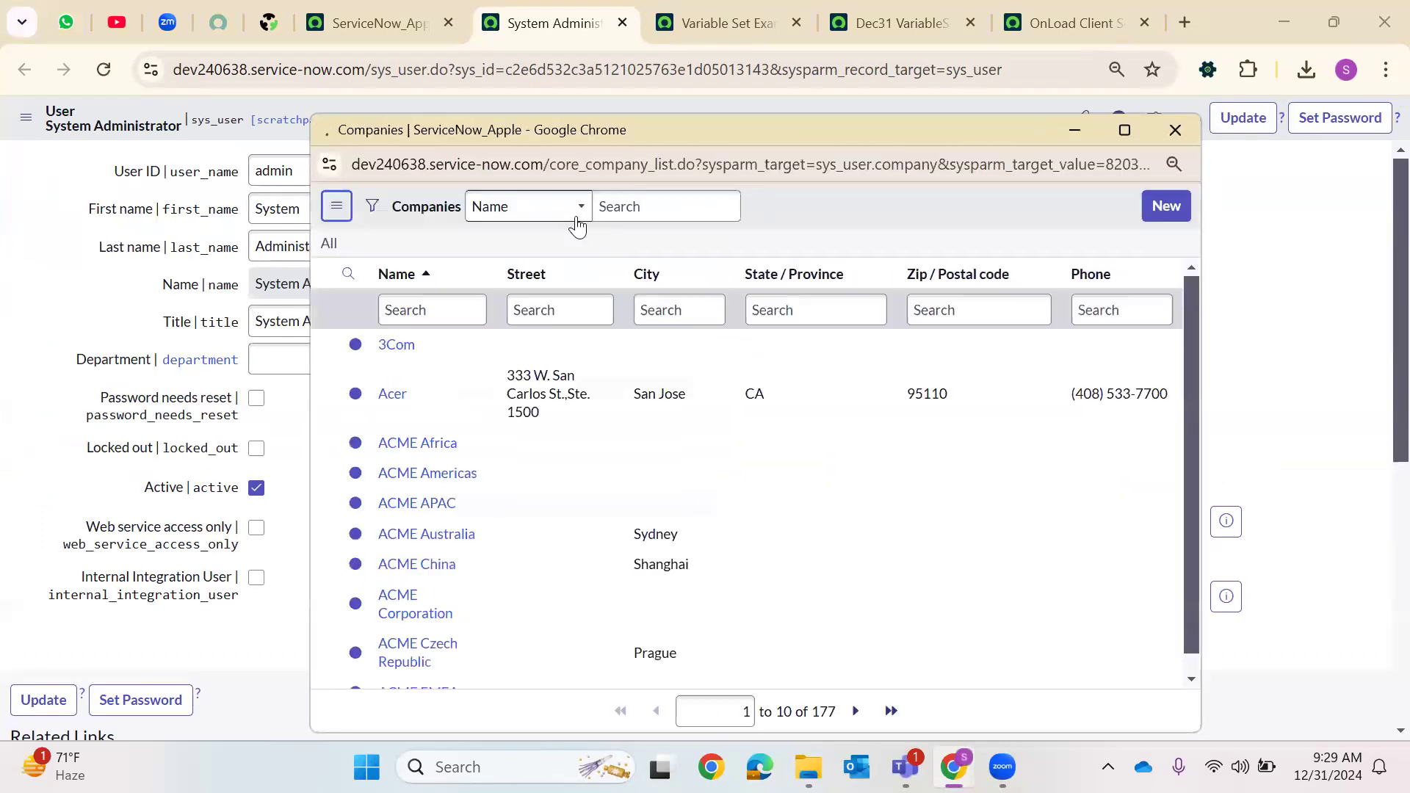
{"action": "left_click", "coordinate": [1075, 130]}
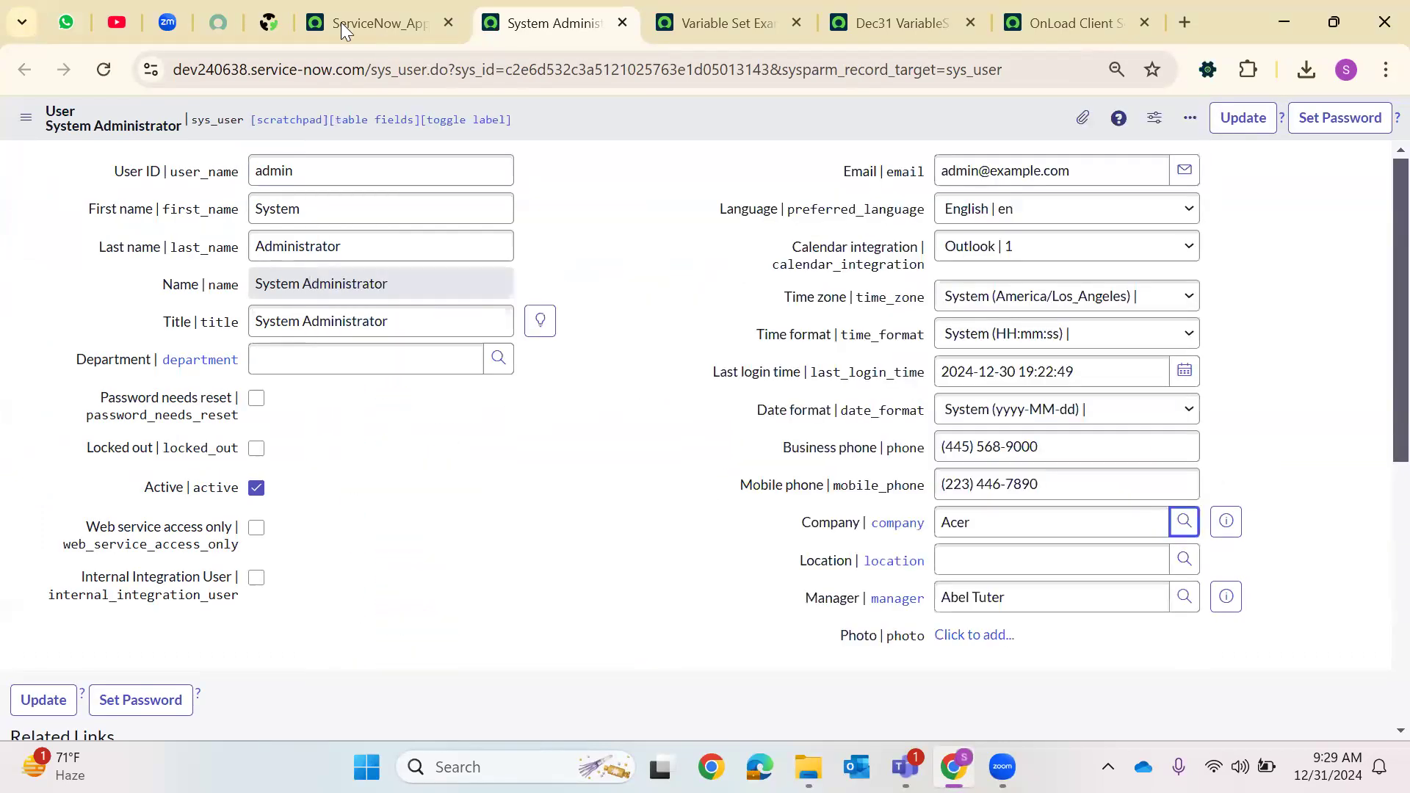
{"action": "left_click", "coordinate": [341, 20]}
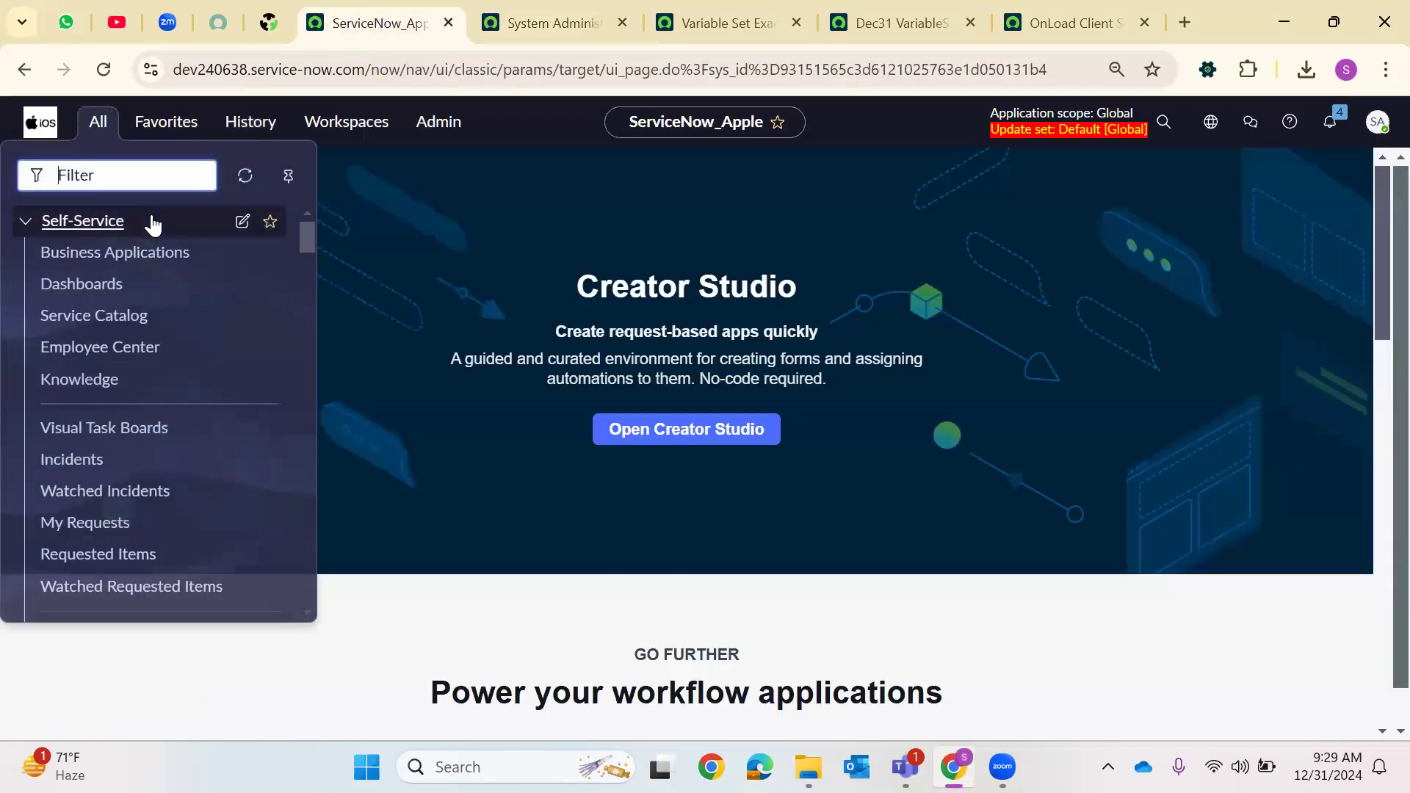
{"action": "type", "text": "core_com"}
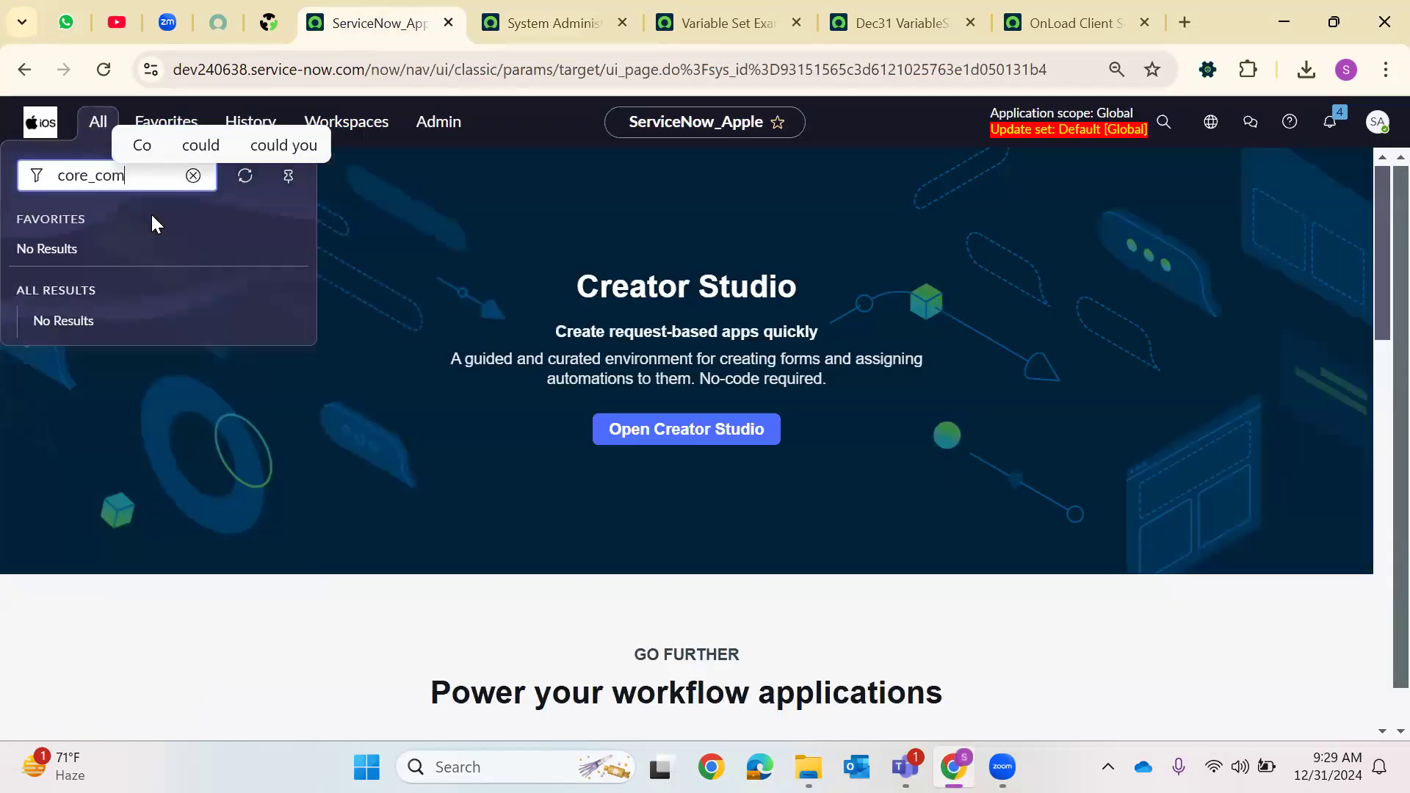
{"action": "type", "text": "pany.LIST"}
{"action": "key", "text": "Return"}
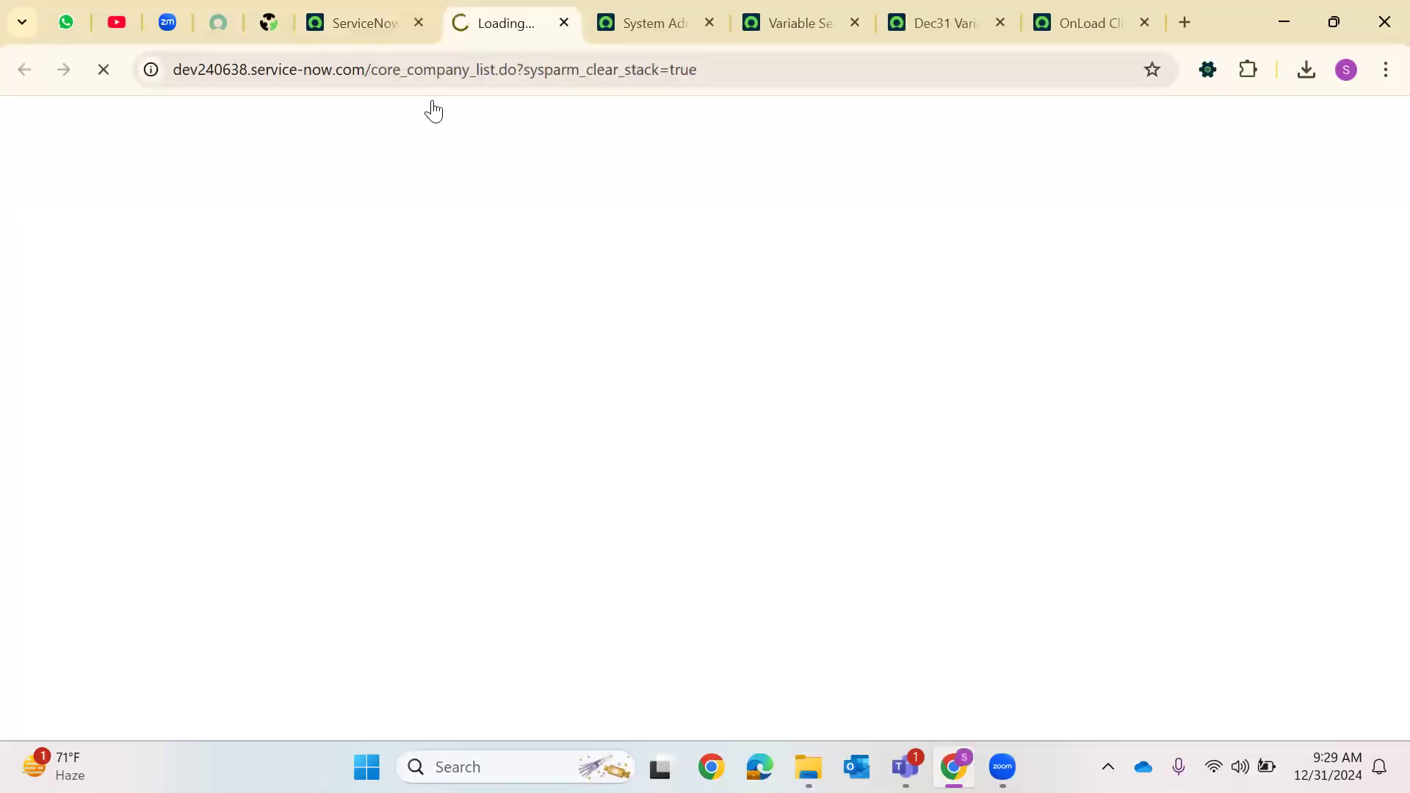
Add a filter condition on the companies list with field Sys ID and operator is
{"action": "left_click", "coordinate": [62, 118]}
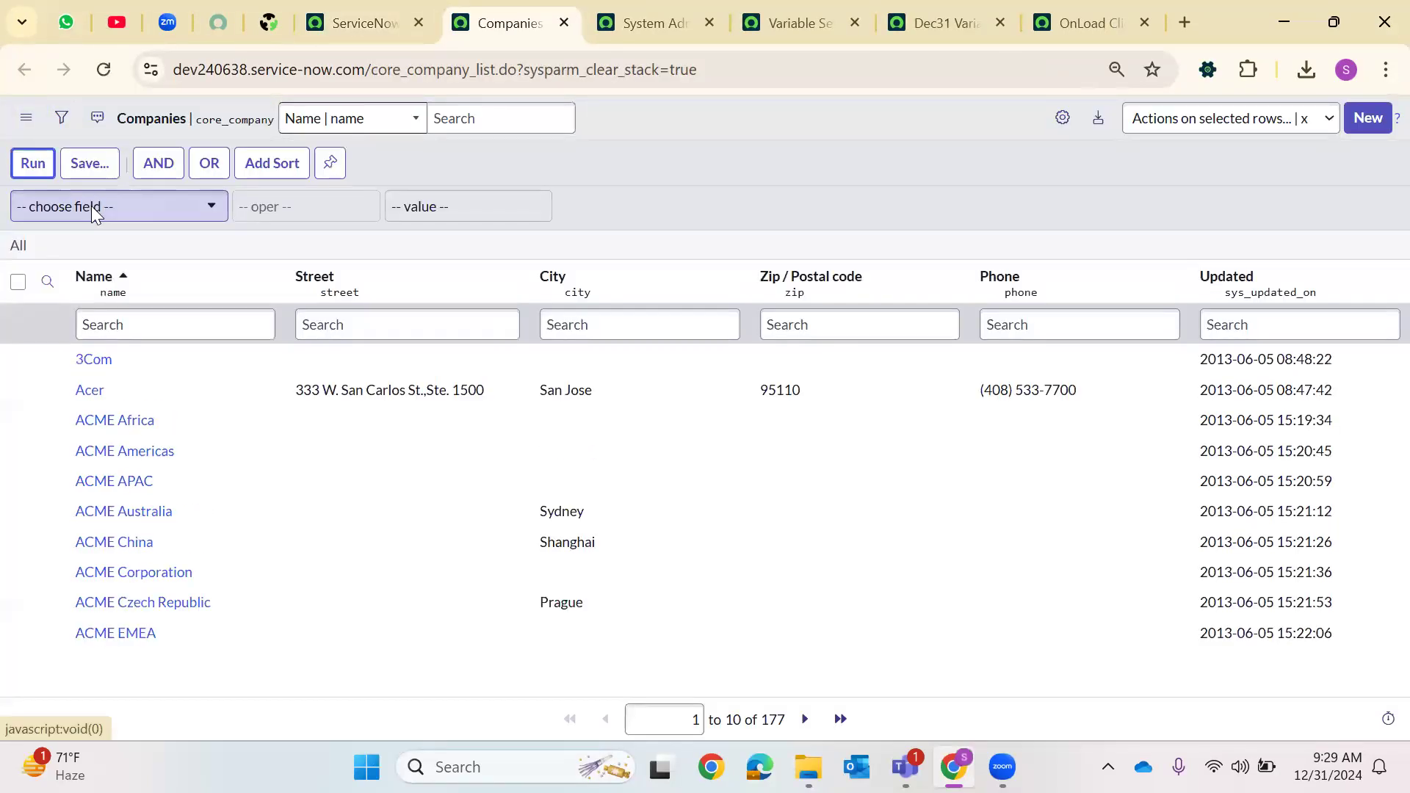
{"action": "left_click", "coordinate": [91, 205]}
{"action": "type", "text": "sys"}
{"action": "left_click", "coordinate": [45, 274]}
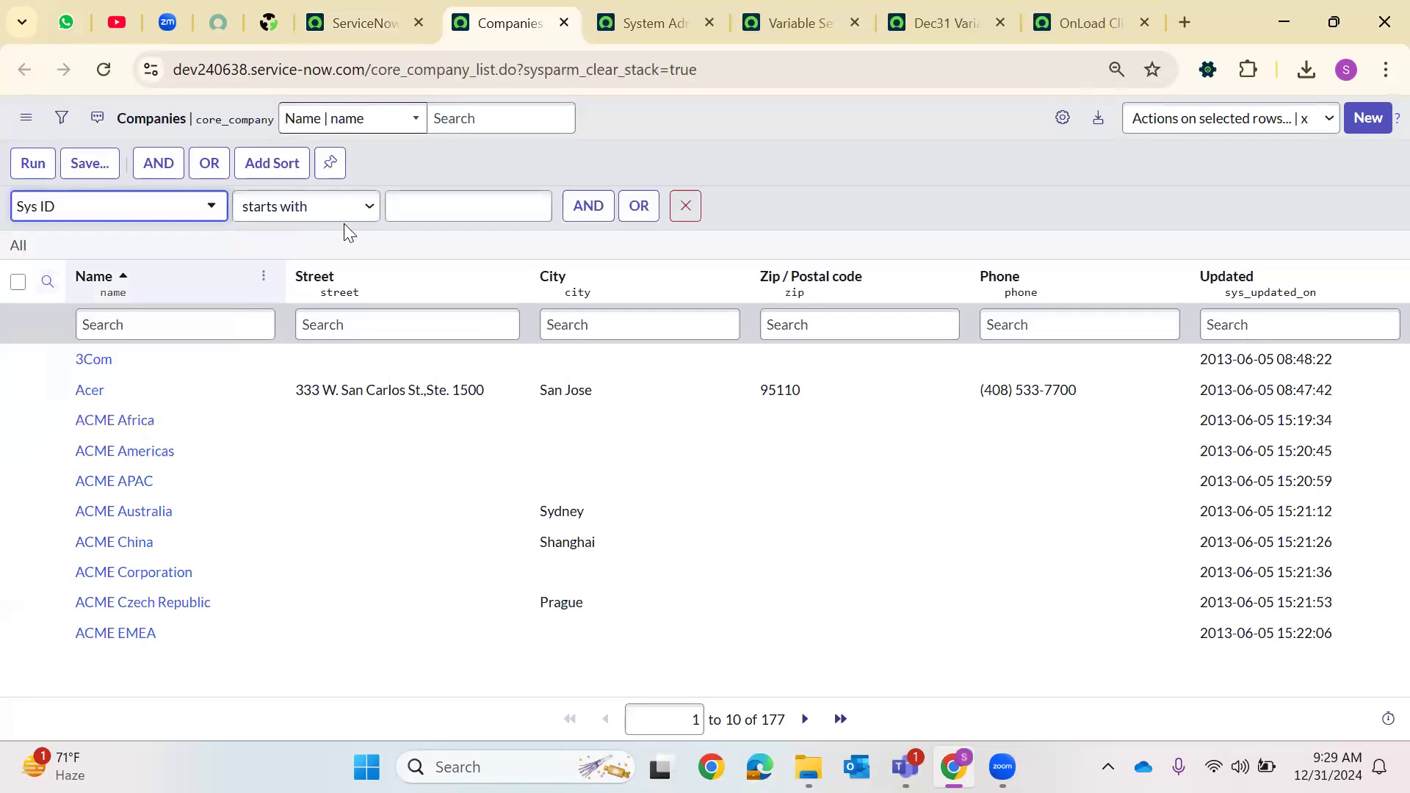
{"action": "left_click", "coordinate": [341, 208]}
{"action": "left_click", "coordinate": [254, 340]}
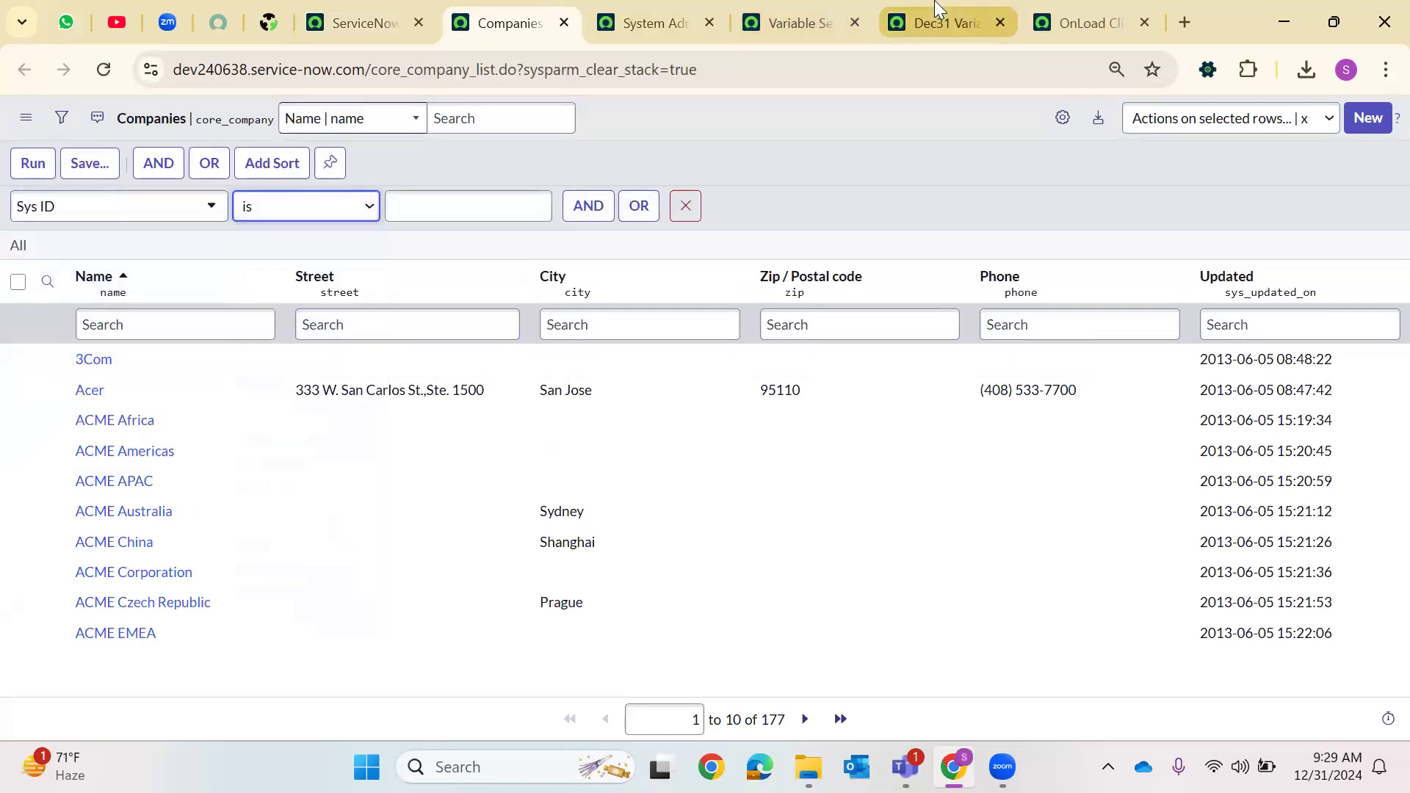
Copy the sys_id shown in the Variable Set Example item's Address field
{"action": "left_click", "coordinate": [937, 10]}
{"action": "left_click", "coordinate": [1081, 23]}
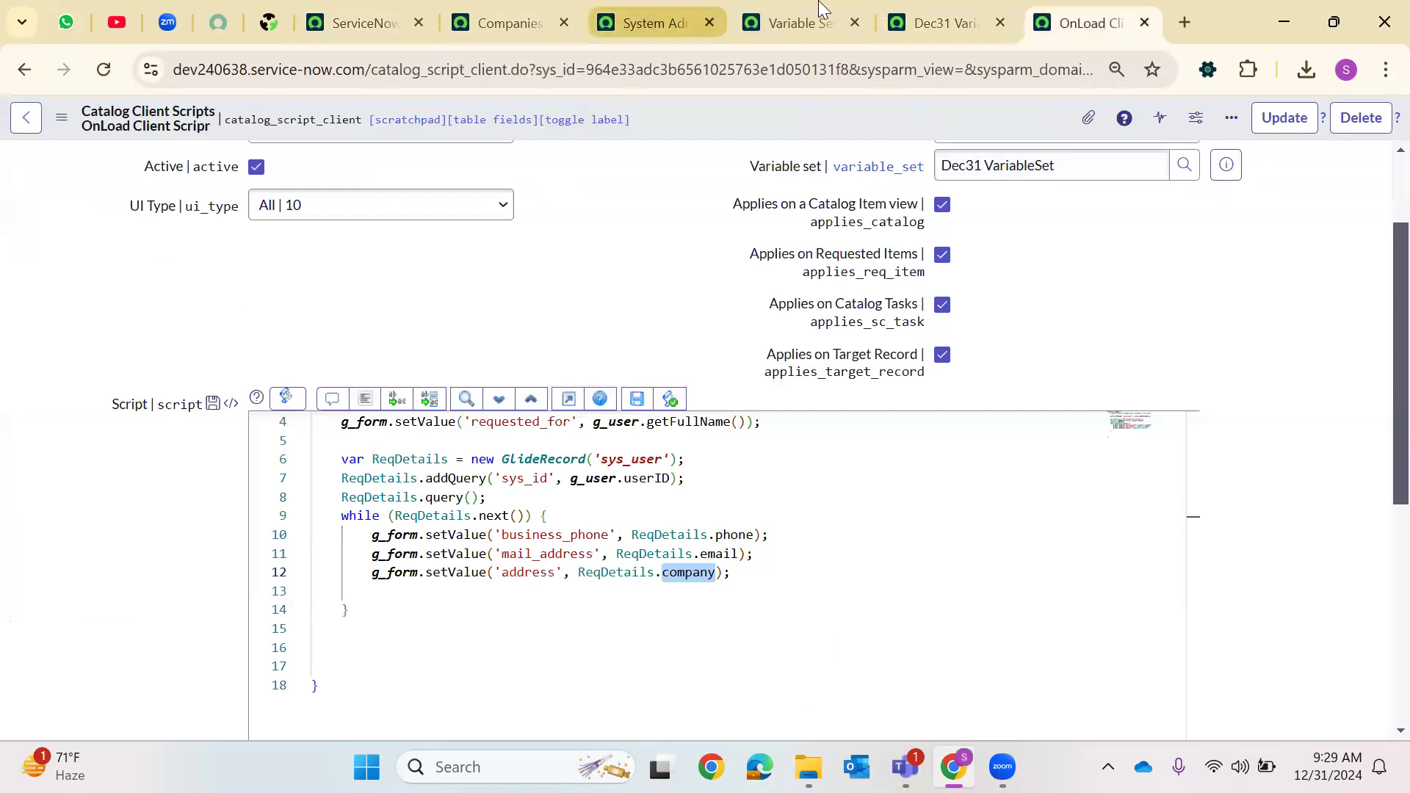
{"action": "left_click", "coordinate": [797, 22]}
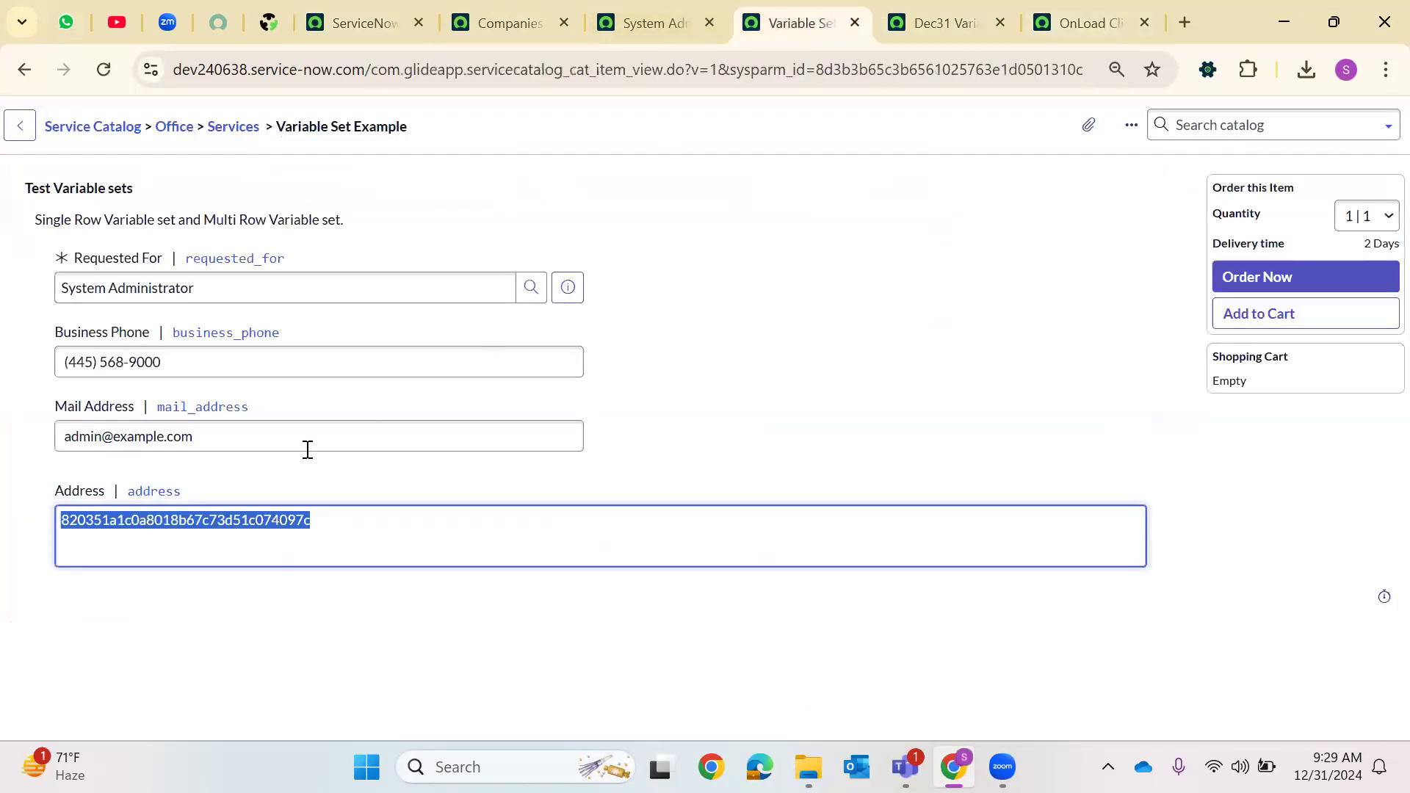
{"action": "right_click", "coordinate": [204, 530]}
{"action": "left_click", "coordinate": [297, 153]}
Paste the copied sys_id as the filter value and run the companies filter
{"action": "left_click", "coordinate": [472, 9]}
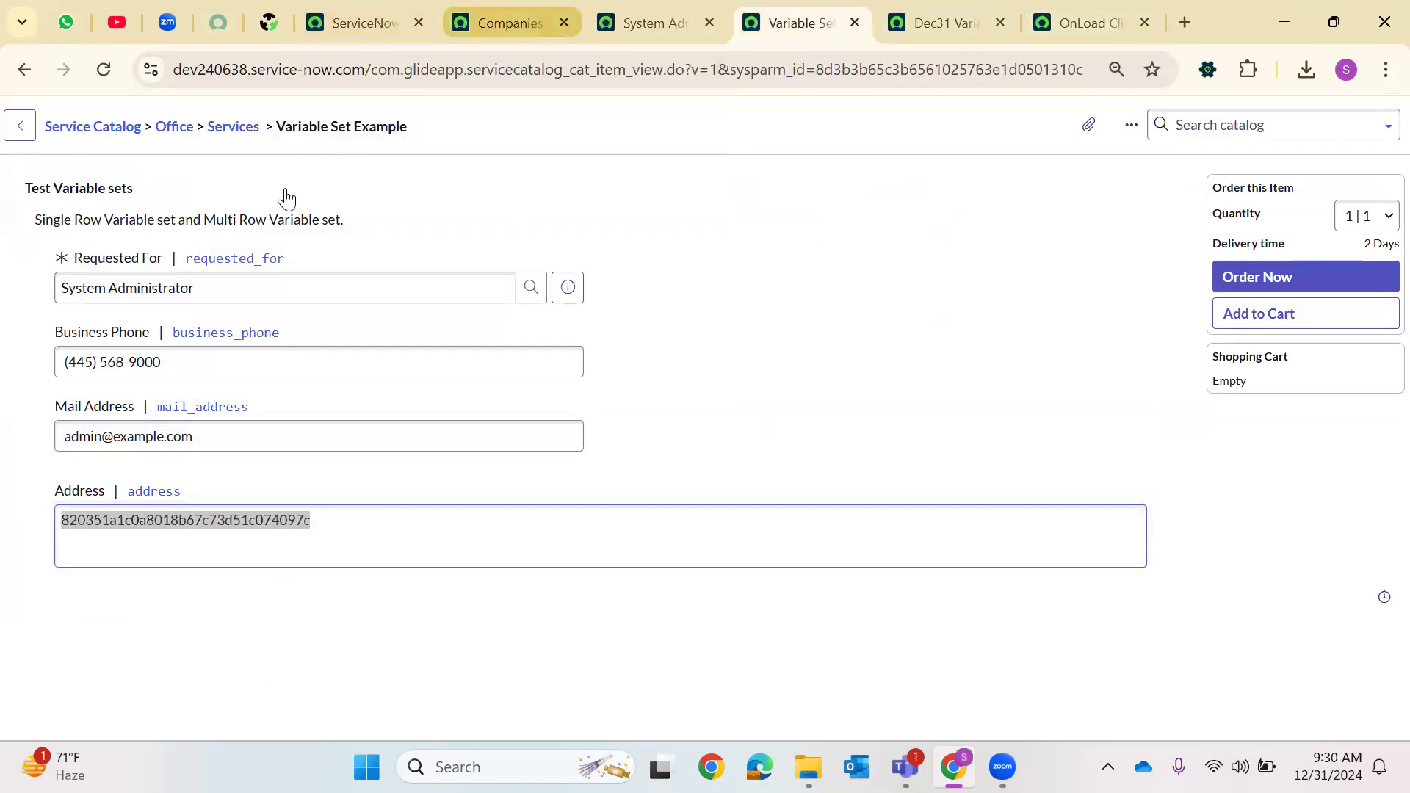
{"action": "left_click", "coordinate": [473, 204]}
{"action": "right_click", "coordinate": [472, 206]}
{"action": "left_click", "coordinate": [544, 418]}
{"action": "left_click", "coordinate": [33, 163]}
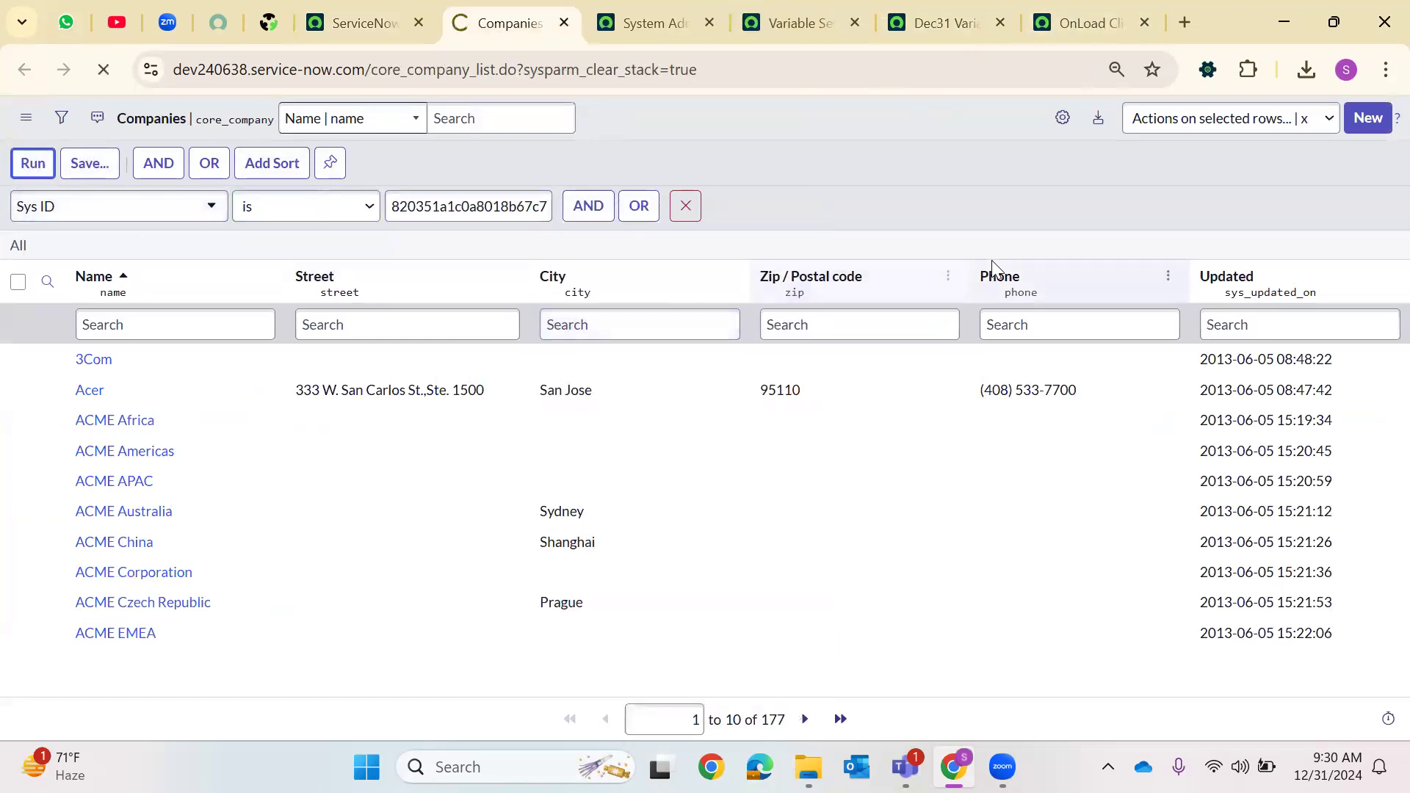
{"action": "left_click_drag", "start_coordinate": [126, 270], "coordinate": [15, 279]}
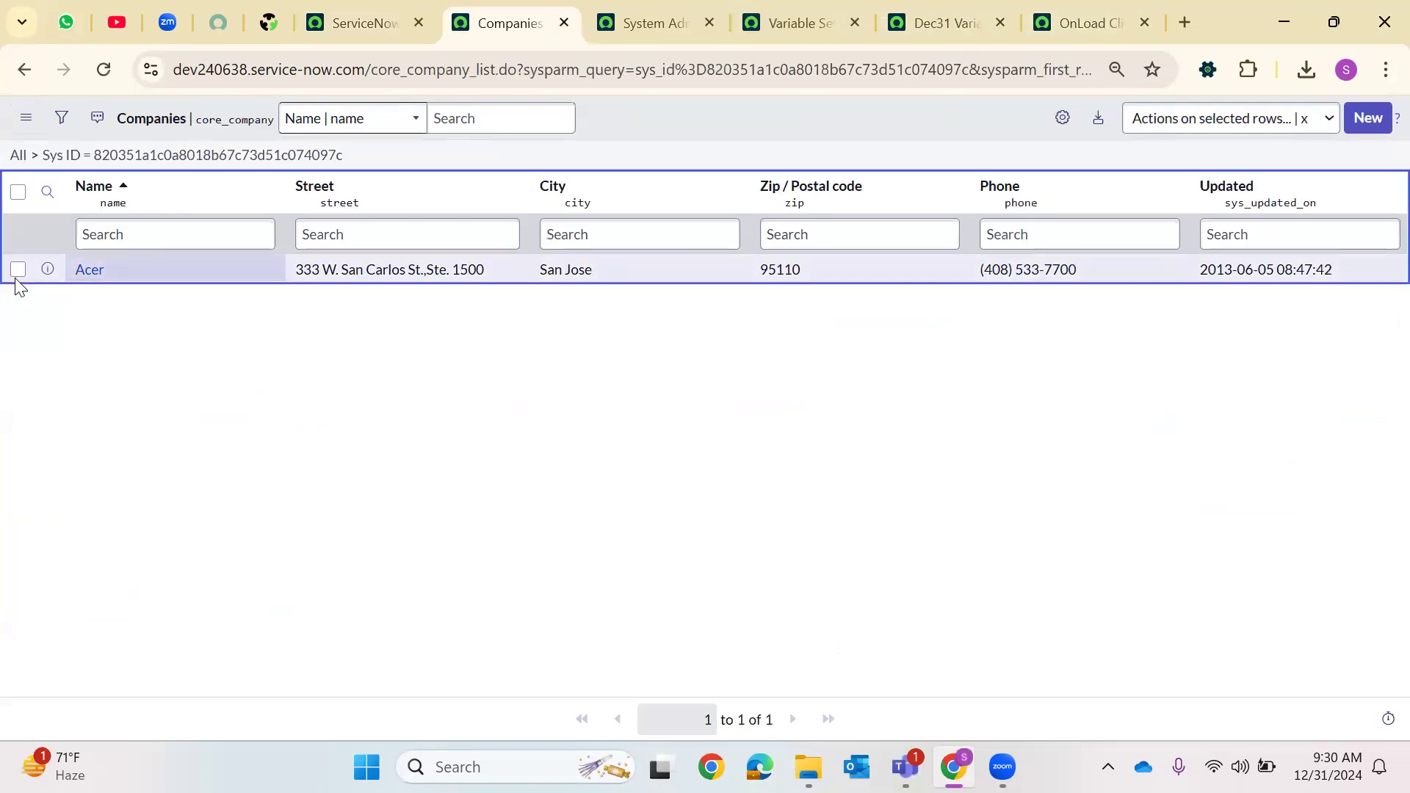
{"action": "left_click", "coordinate": [393, 366]}
Review the onLoad script's Requested For line, highlighting requested_for, g_user and getFullName
{"action": "left_click", "coordinate": [1030, 10]}
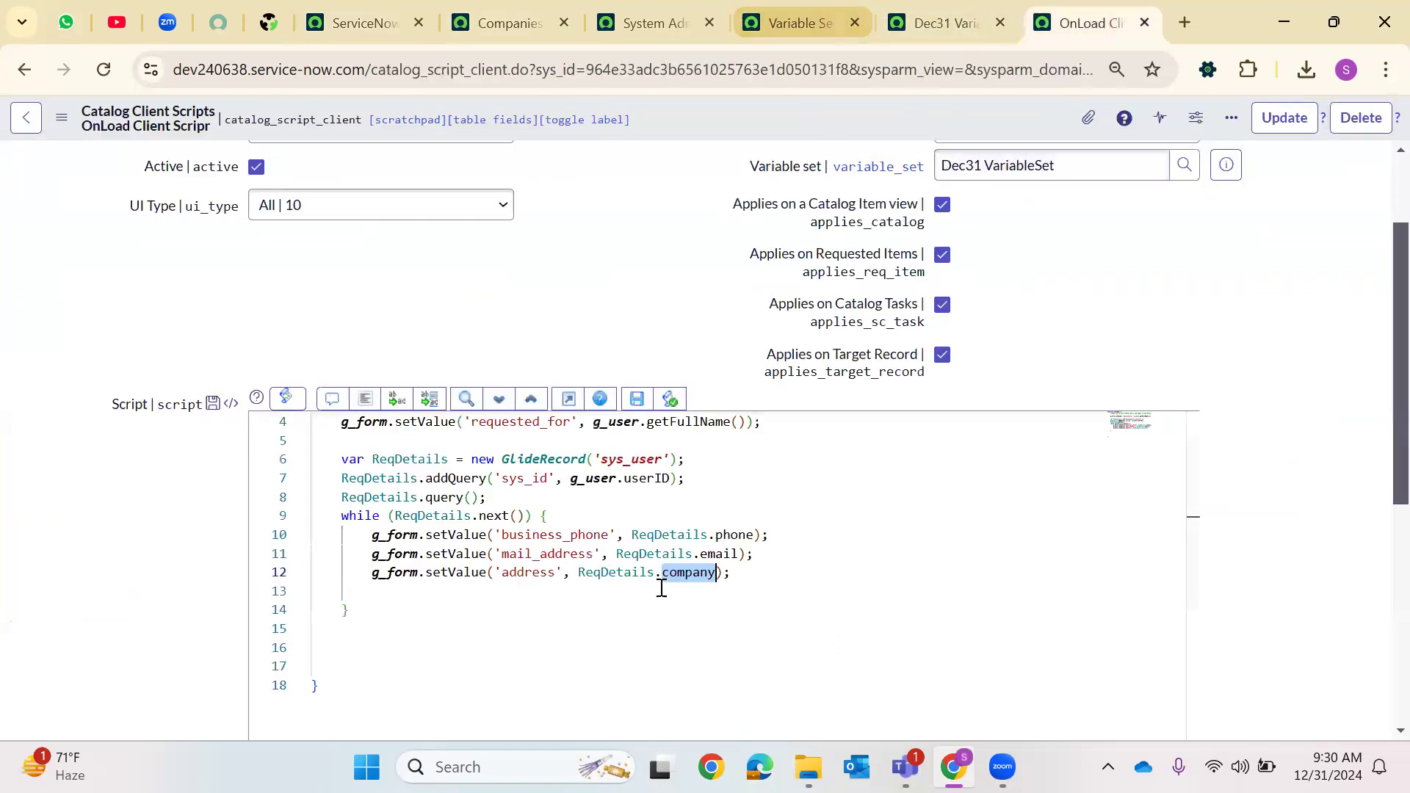
{"action": "scroll", "coordinate": [580, 577], "scroll_direction": "up", "scroll_amount": 1}
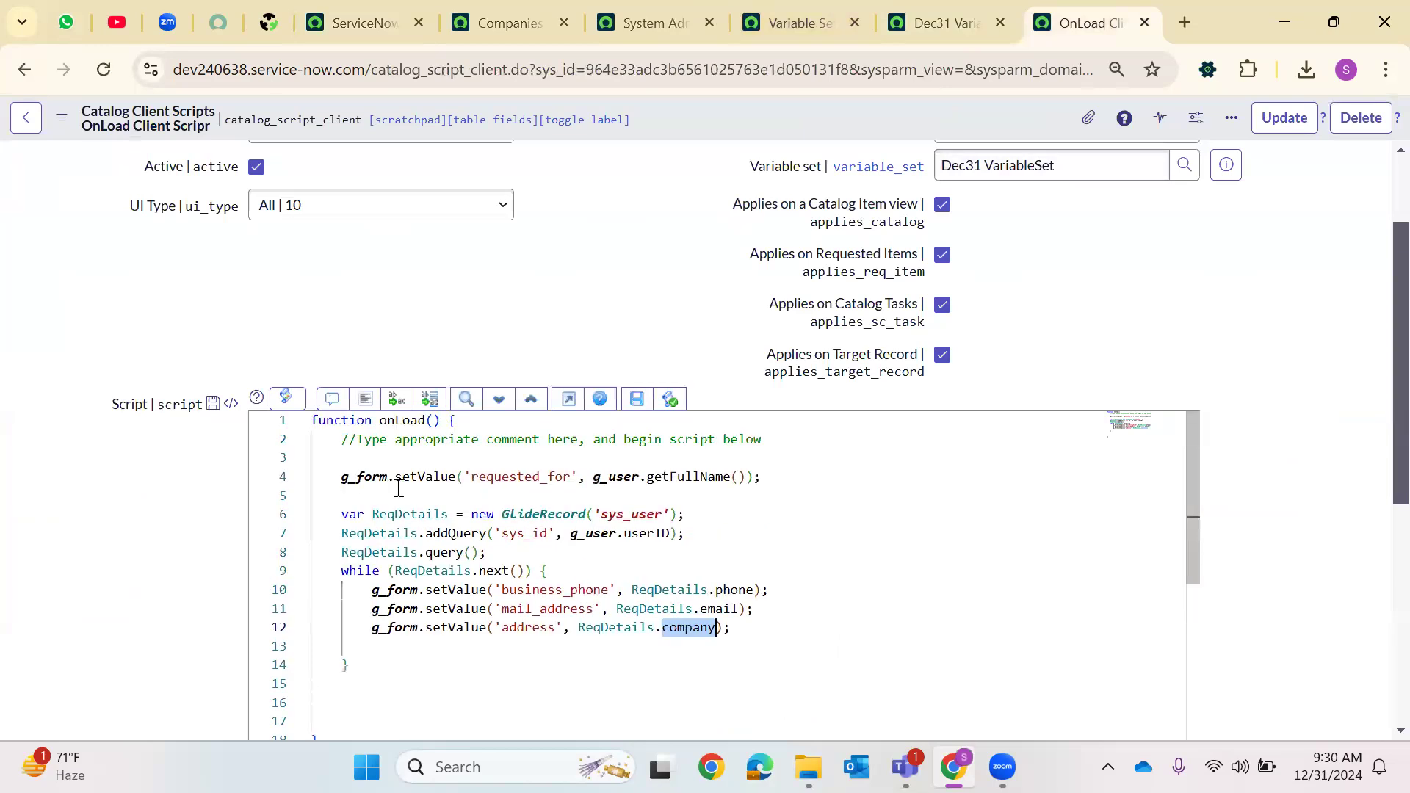
{"action": "left_click_drag", "start_coordinate": [341, 477], "coordinate": [808, 478]}
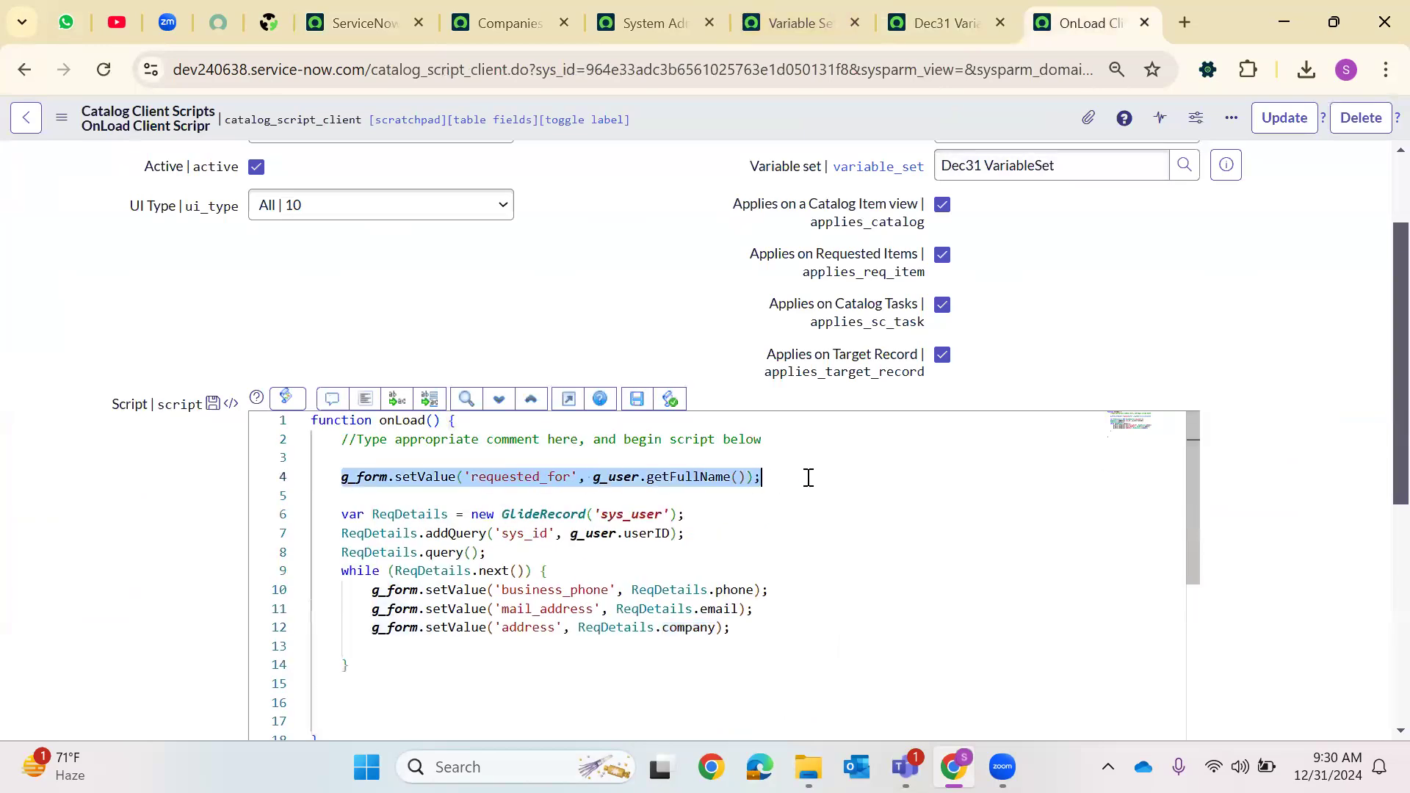
{"action": "double_click", "coordinate": [518, 484]}
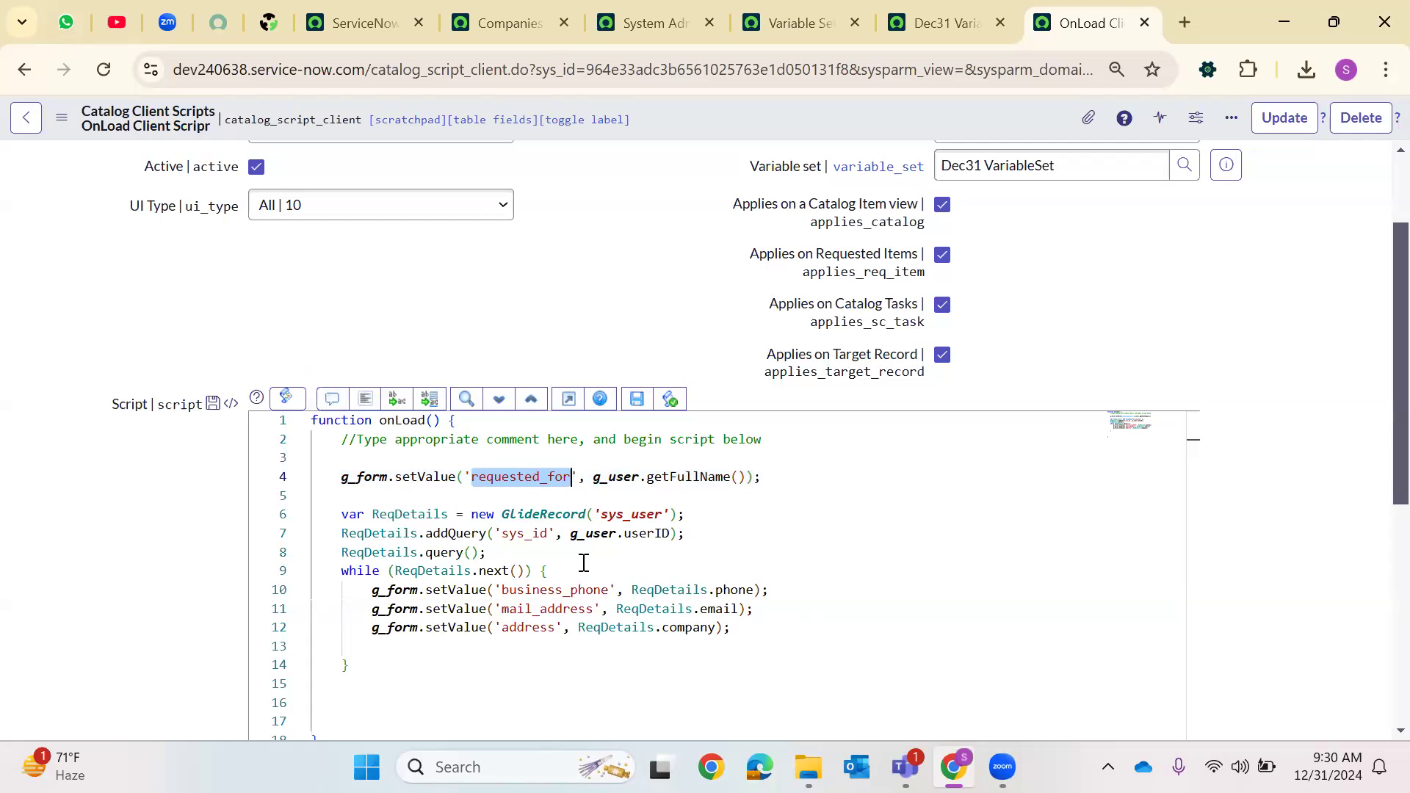
{"action": "double_click", "coordinate": [624, 478]}
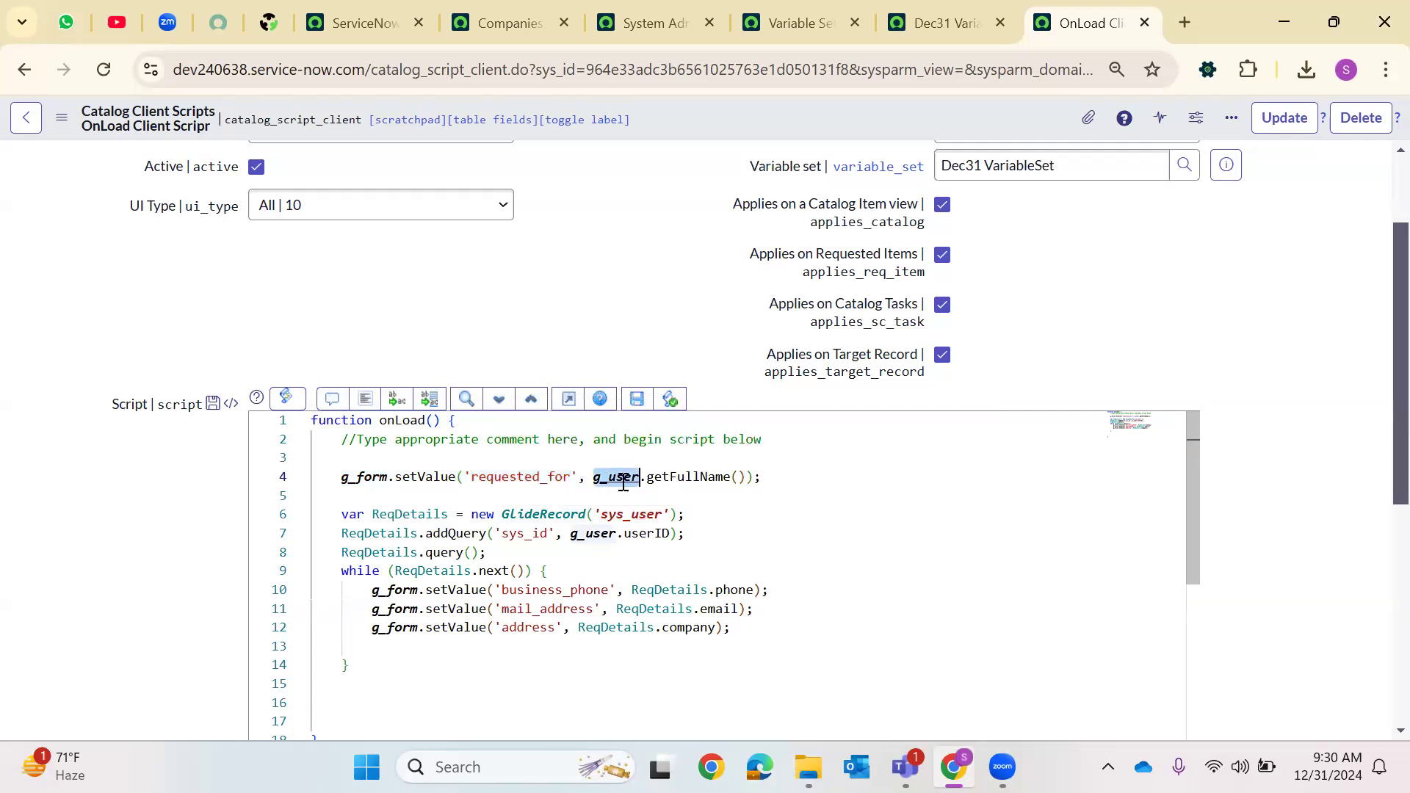
{"action": "double_click", "coordinate": [681, 487]}
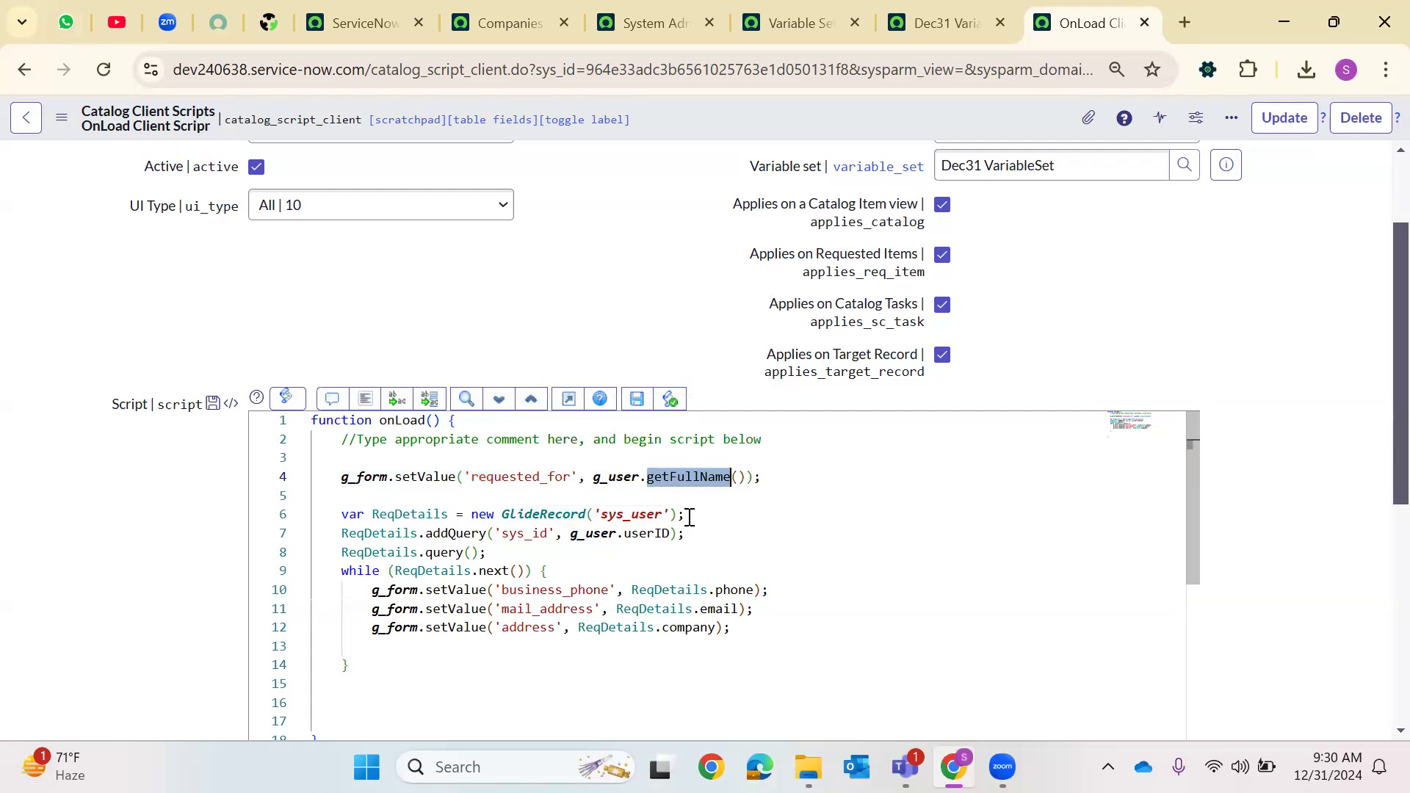
{"action": "double_click", "coordinate": [490, 477]}
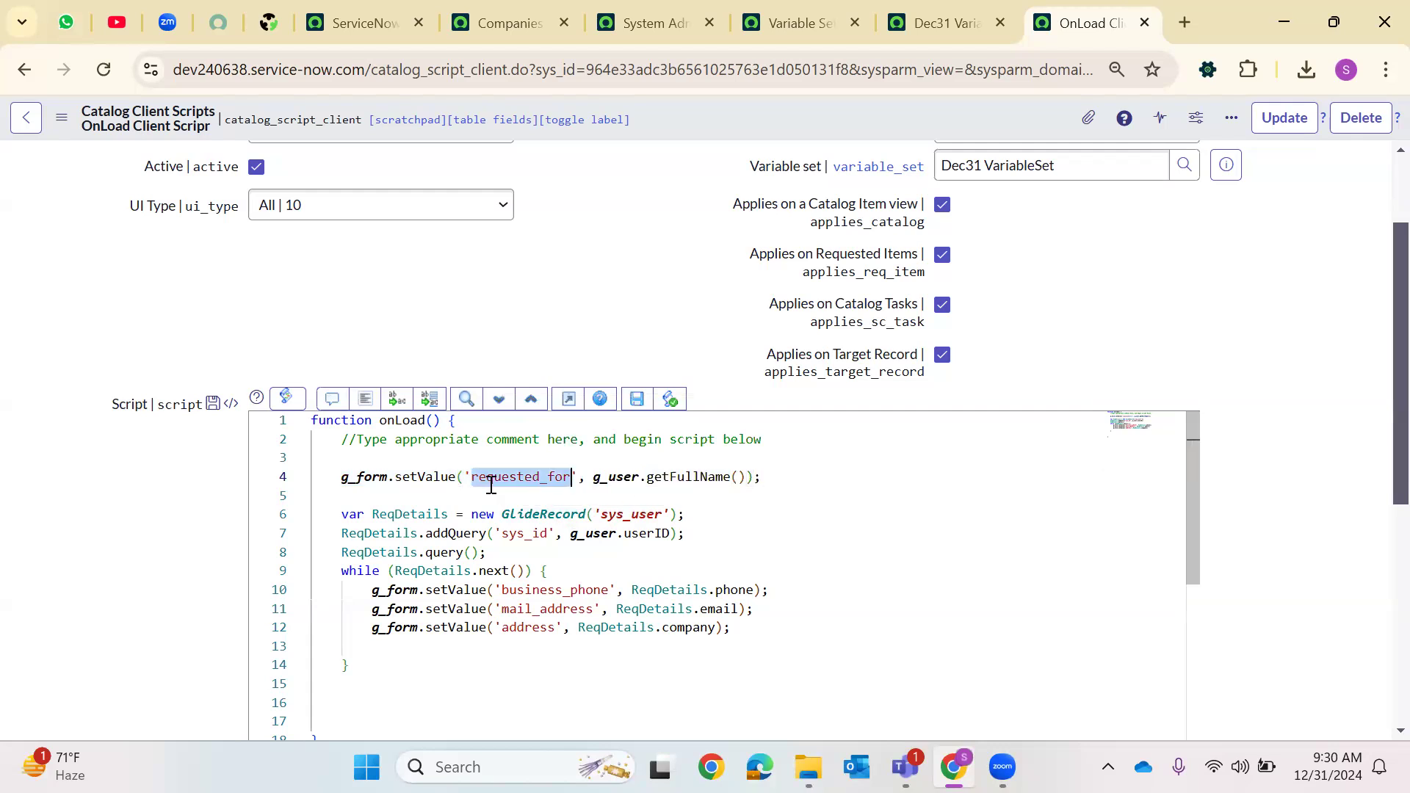
Review the GlideRecord query on sys_user, highlighting ReqDetails, addQuery, sys_id and userID
{"action": "double_click", "coordinate": [411, 513]}
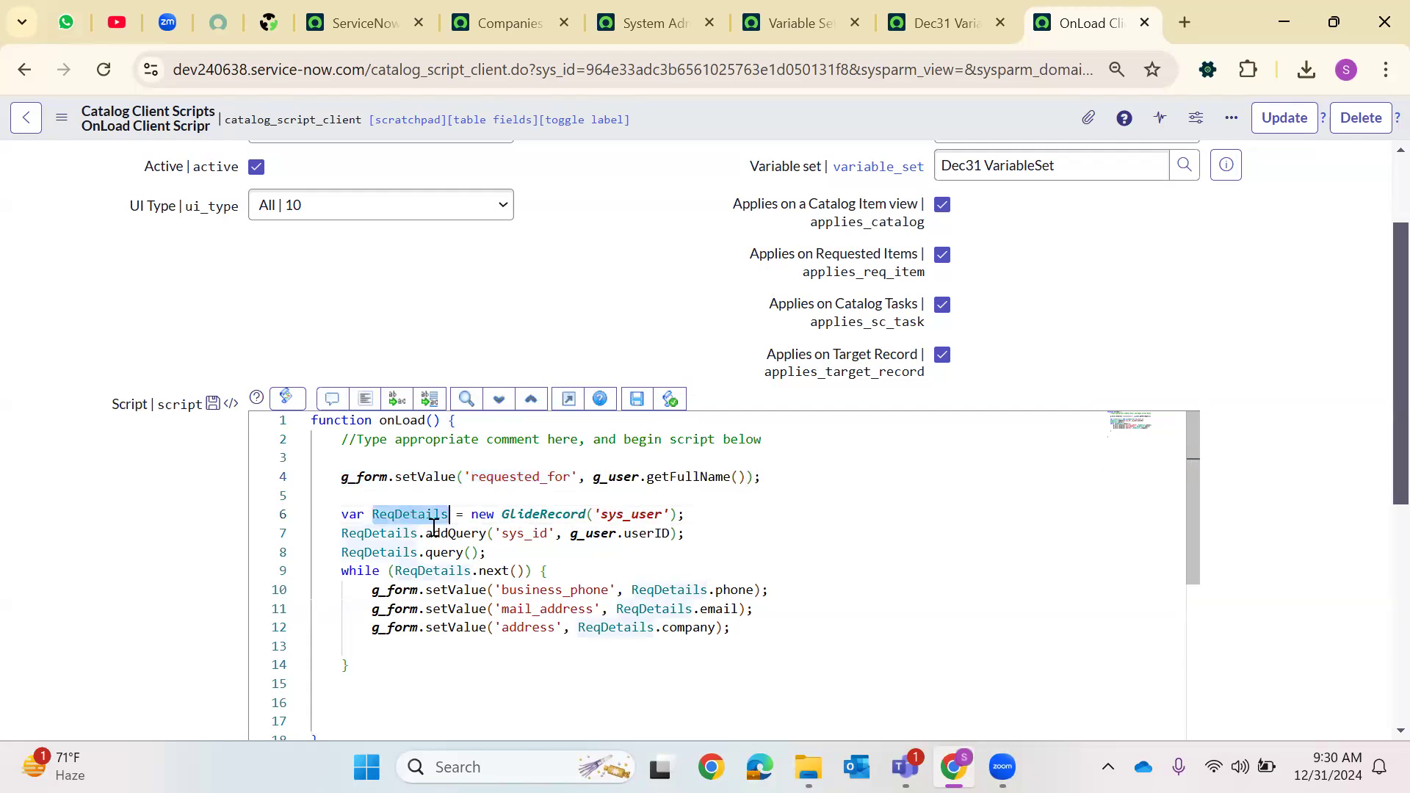
{"action": "double_click", "coordinate": [638, 514]}
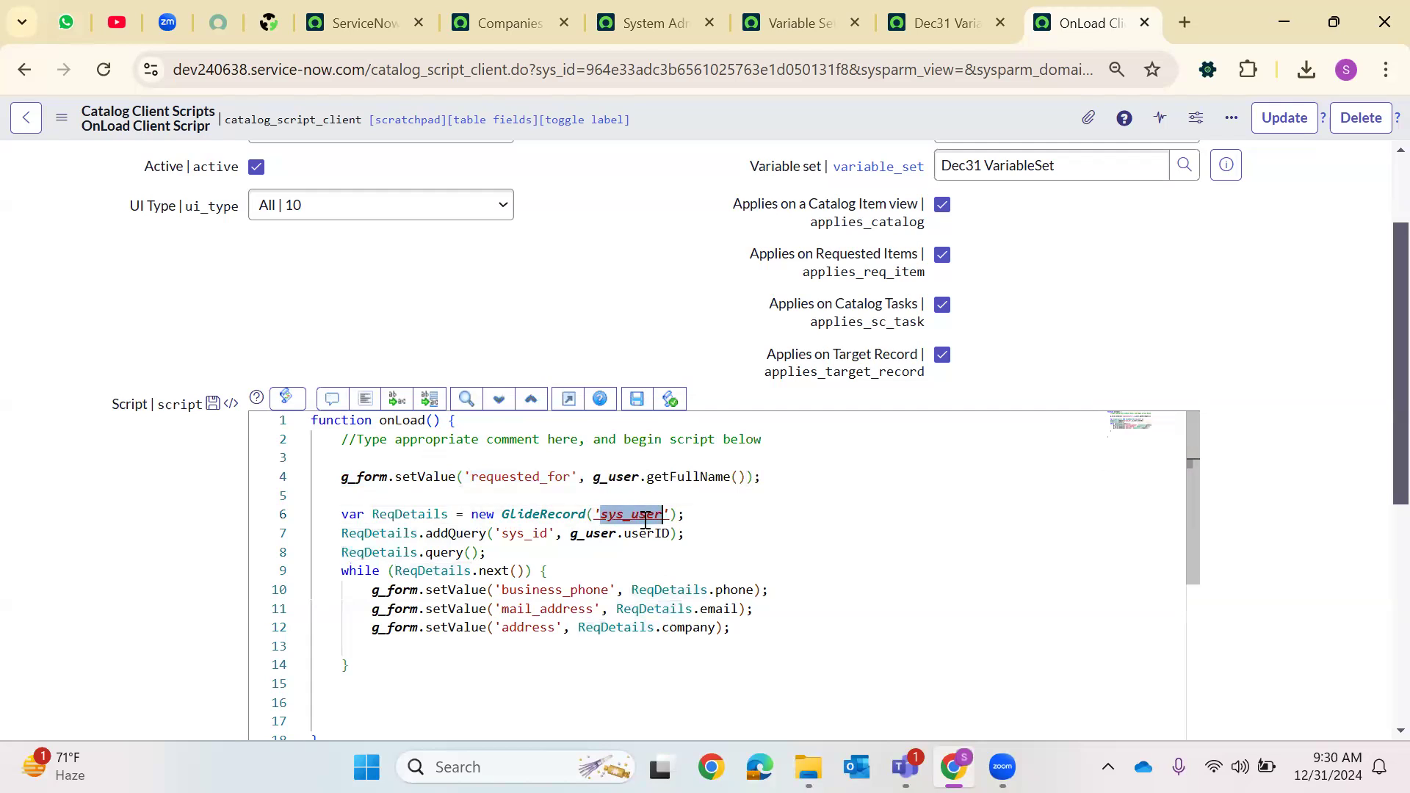
{"action": "double_click", "coordinate": [451, 534]}
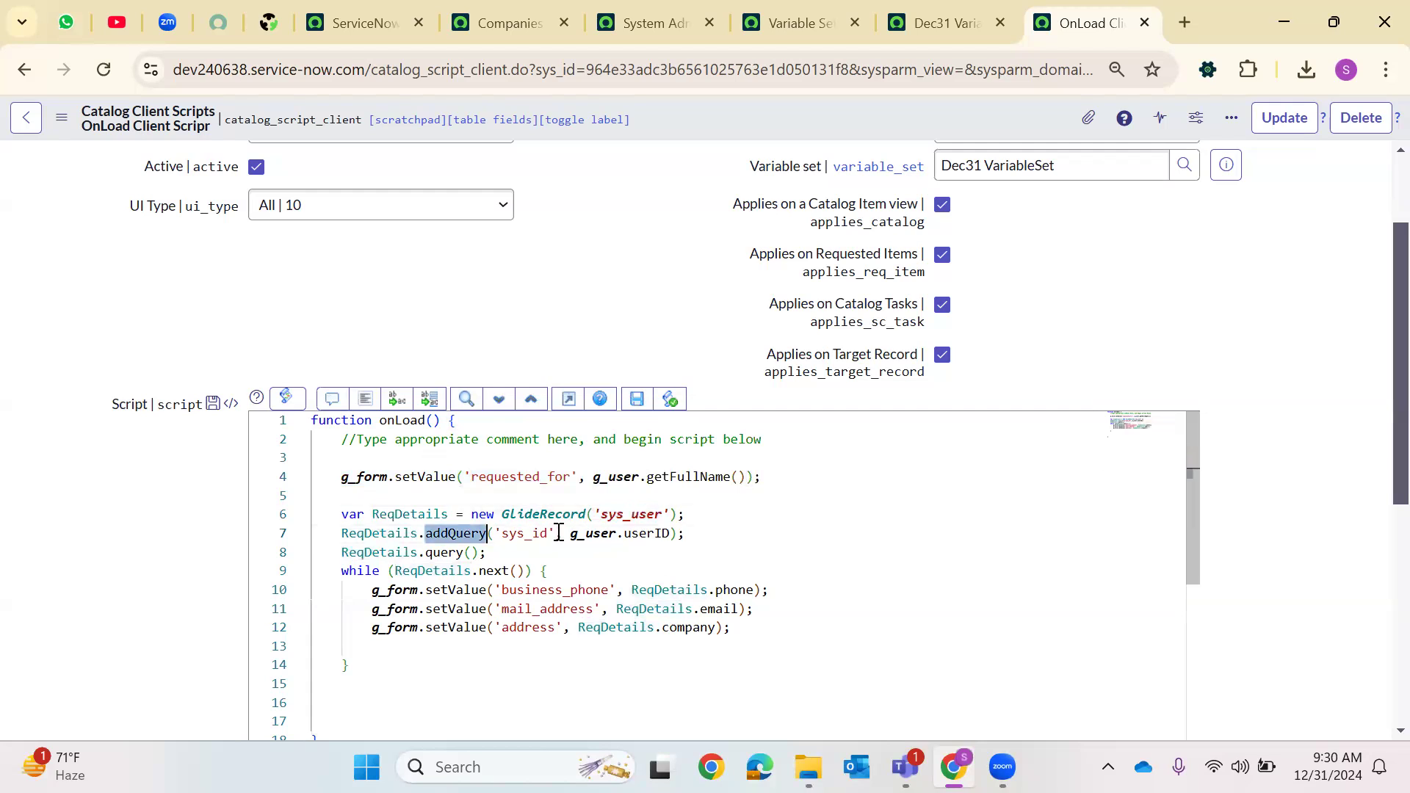
{"action": "double_click", "coordinate": [504, 533]}
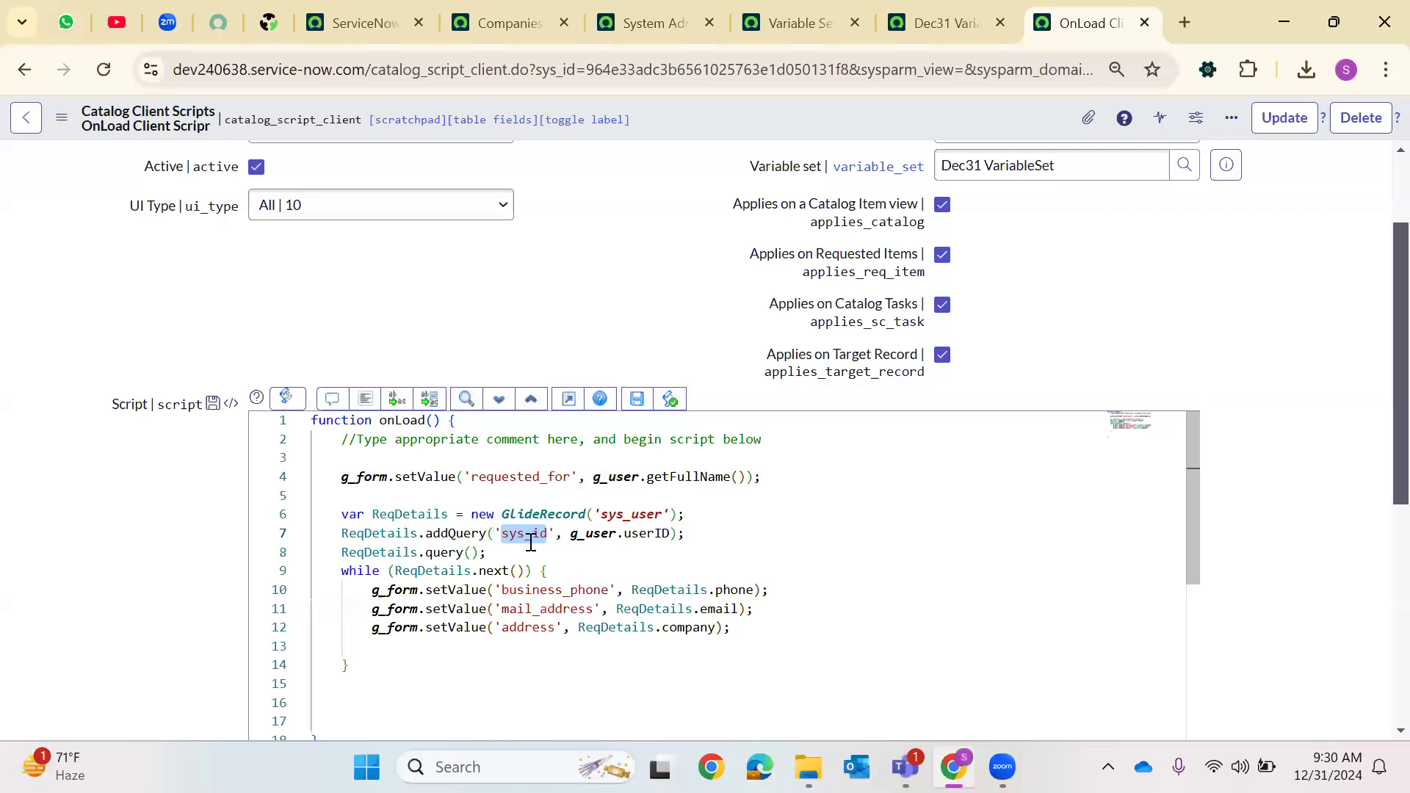
{"action": "double_click", "coordinate": [689, 477]}
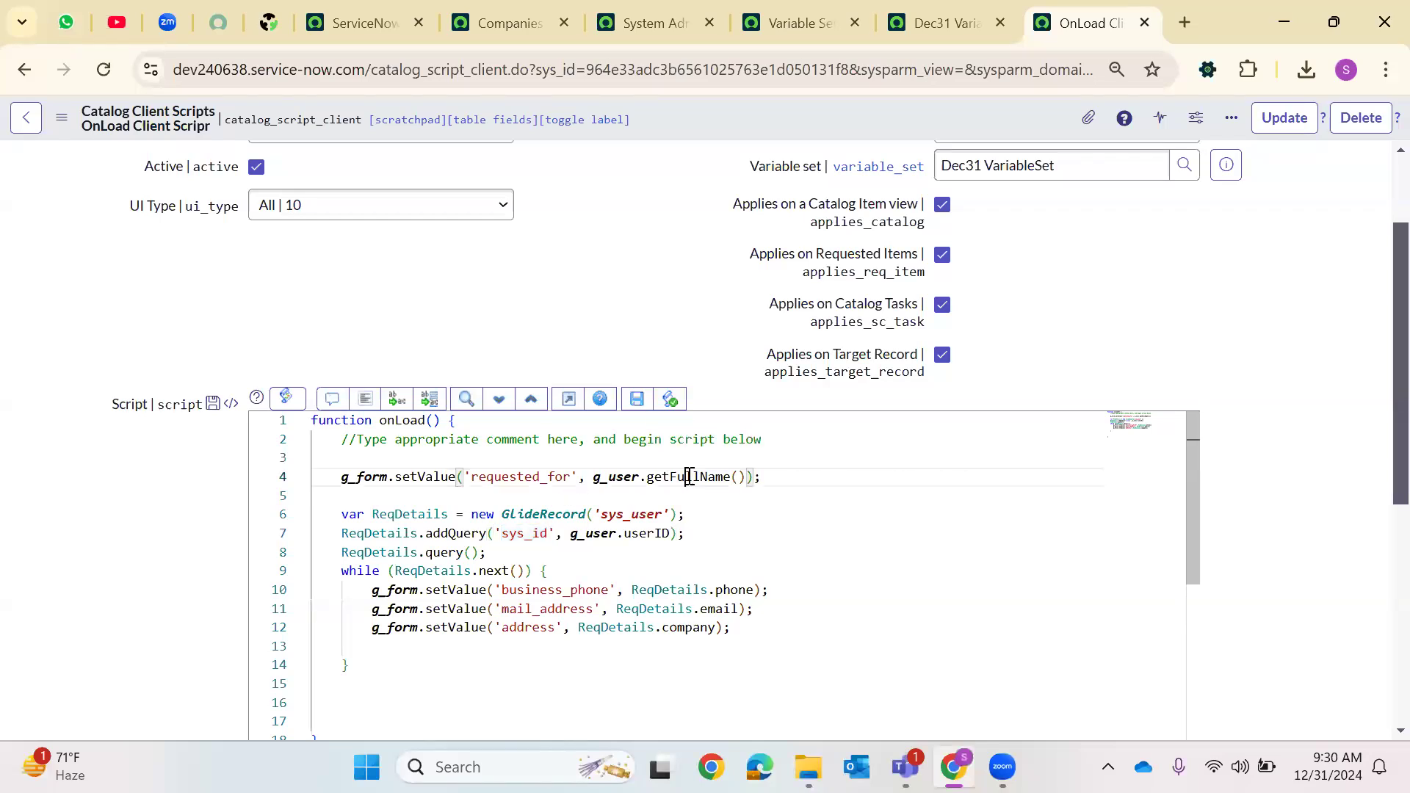
{"action": "double_click", "coordinate": [522, 533]}
{"action": "left_click", "coordinate": [624, 534]}
{"action": "double_click", "coordinate": [653, 534]}
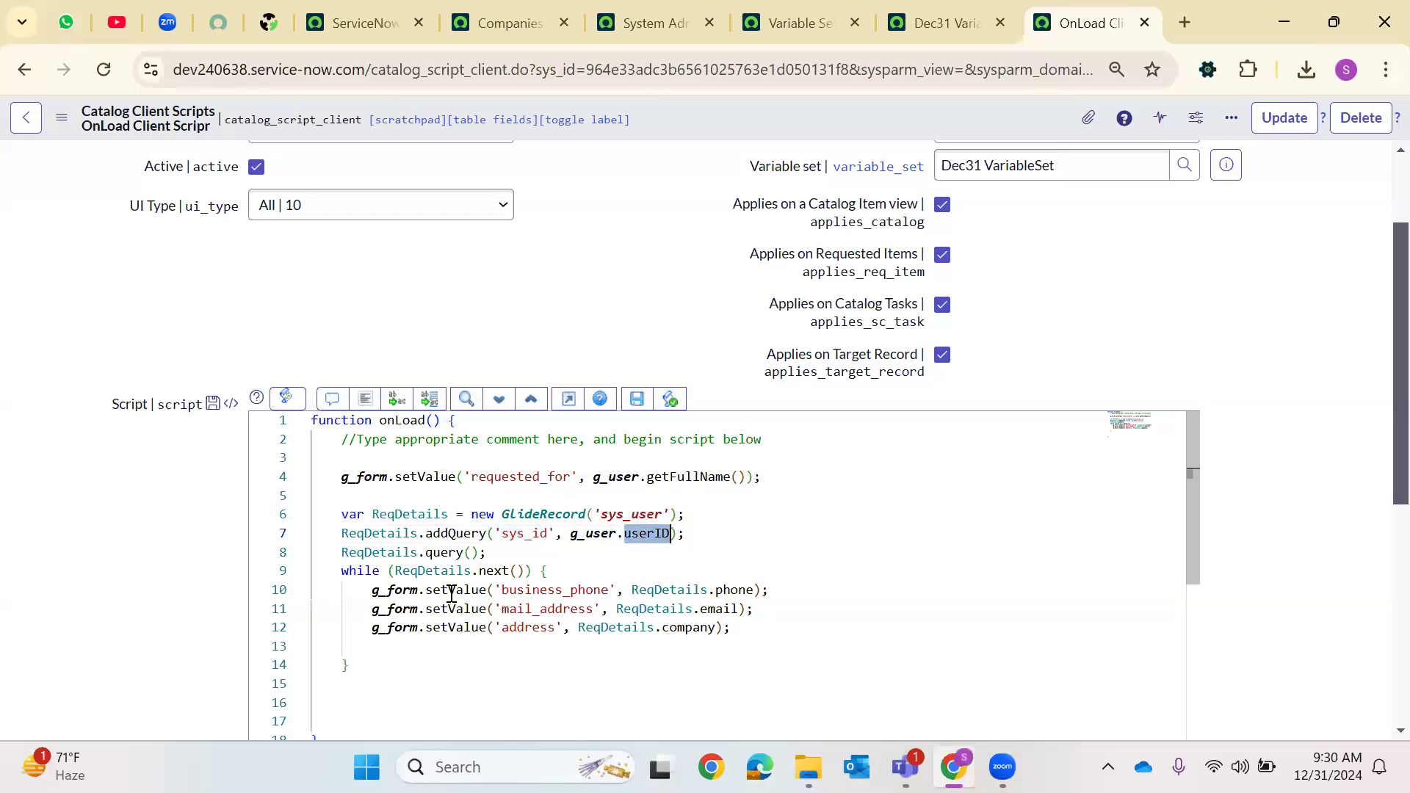
Review the setValue lines for business_phone, mail_address and address and their user fields
{"action": "double_click", "coordinate": [556, 591]}
{"action": "double_click", "coordinate": [547, 609]}
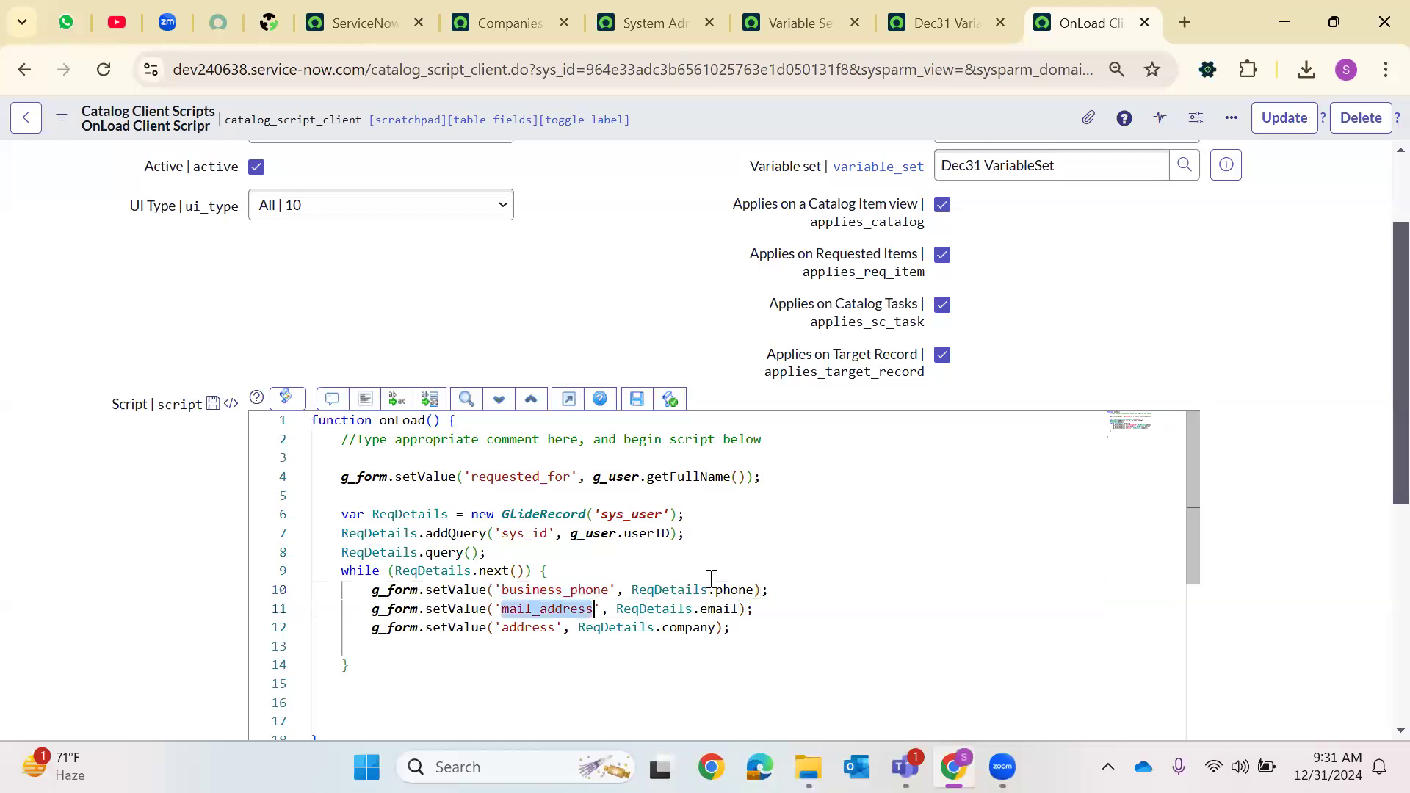
{"action": "double_click", "coordinate": [735, 590]}
{"action": "double_click", "coordinate": [719, 609]}
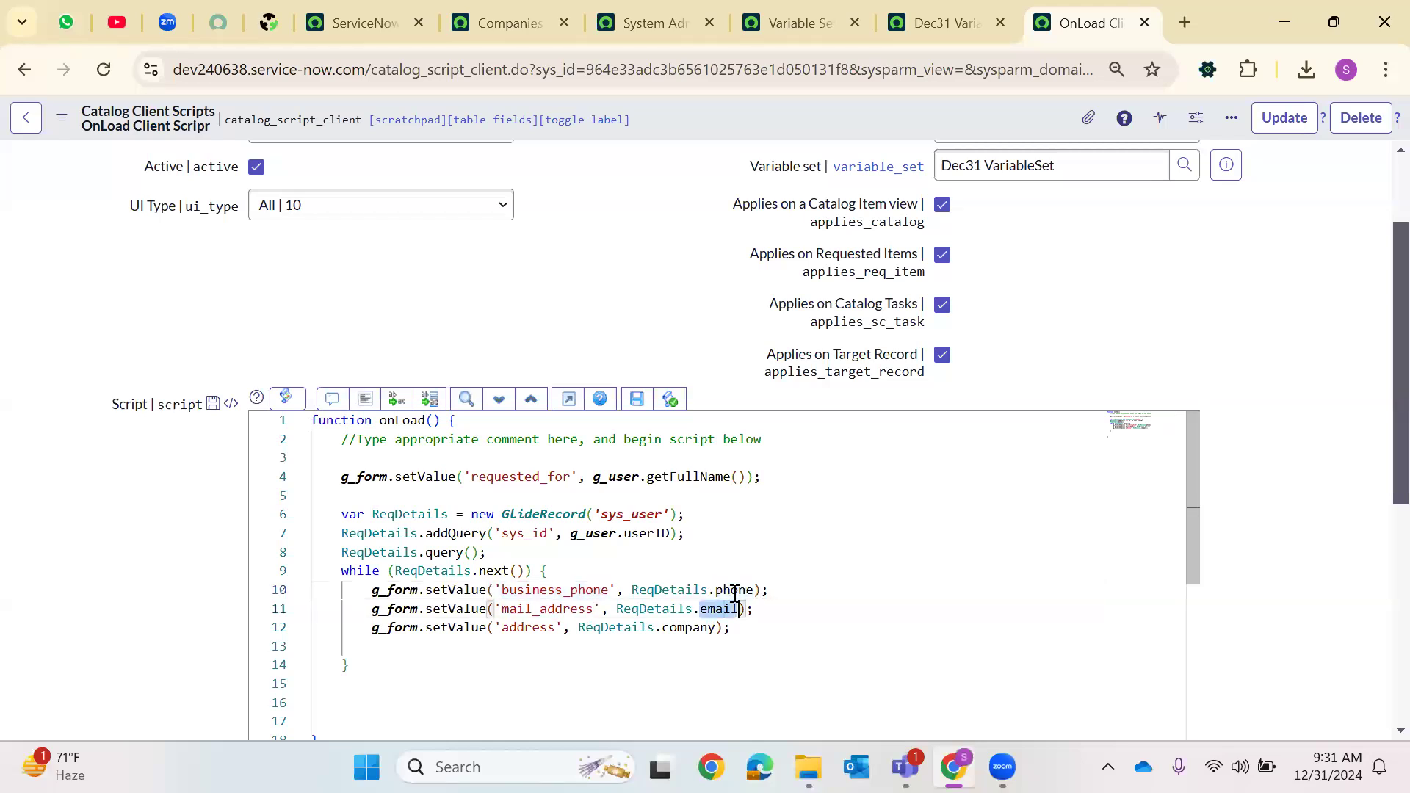
{"action": "double_click", "coordinate": [688, 627]}
{"action": "left_click", "coordinate": [540, 589]}
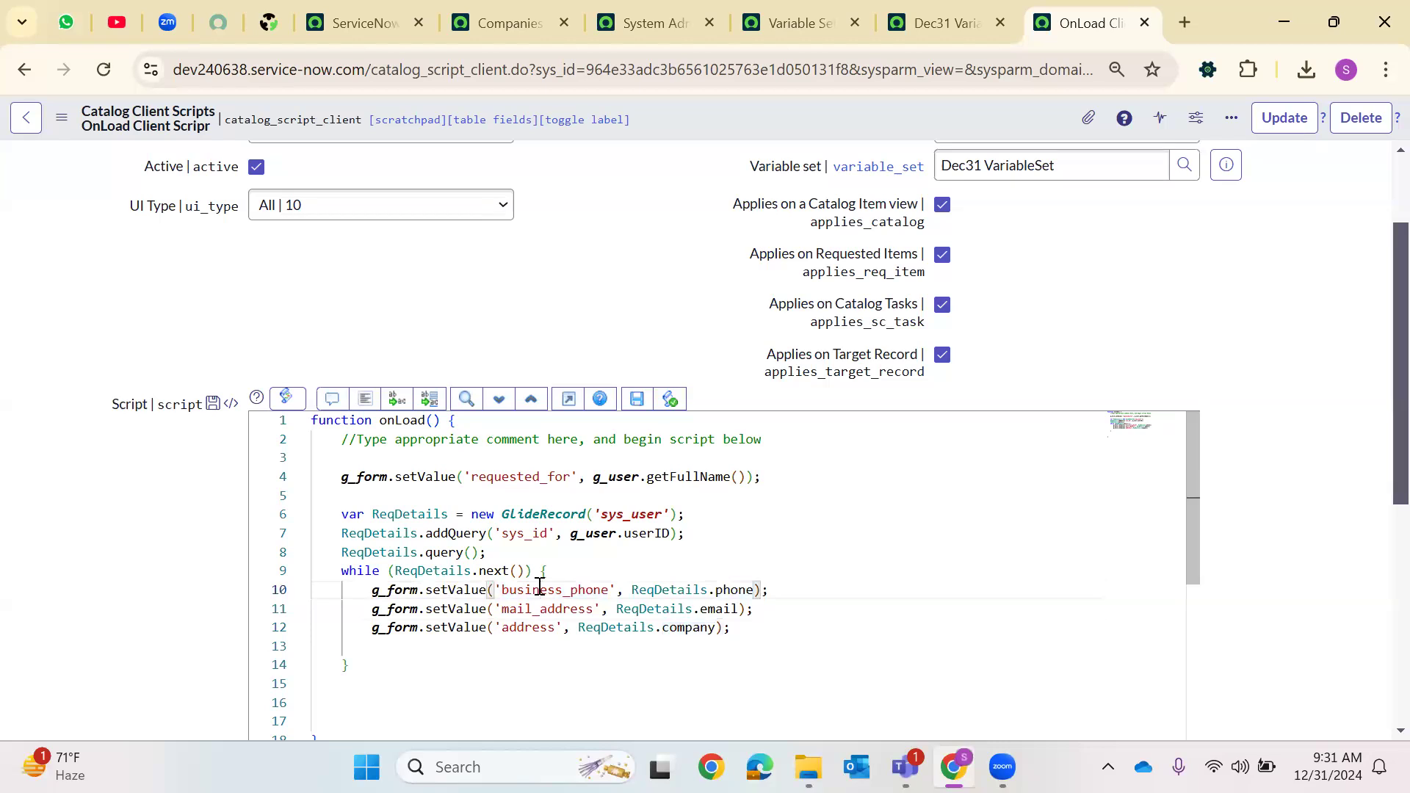
{"action": "double_click", "coordinate": [540, 590]}
{"action": "double_click", "coordinate": [539, 609]}
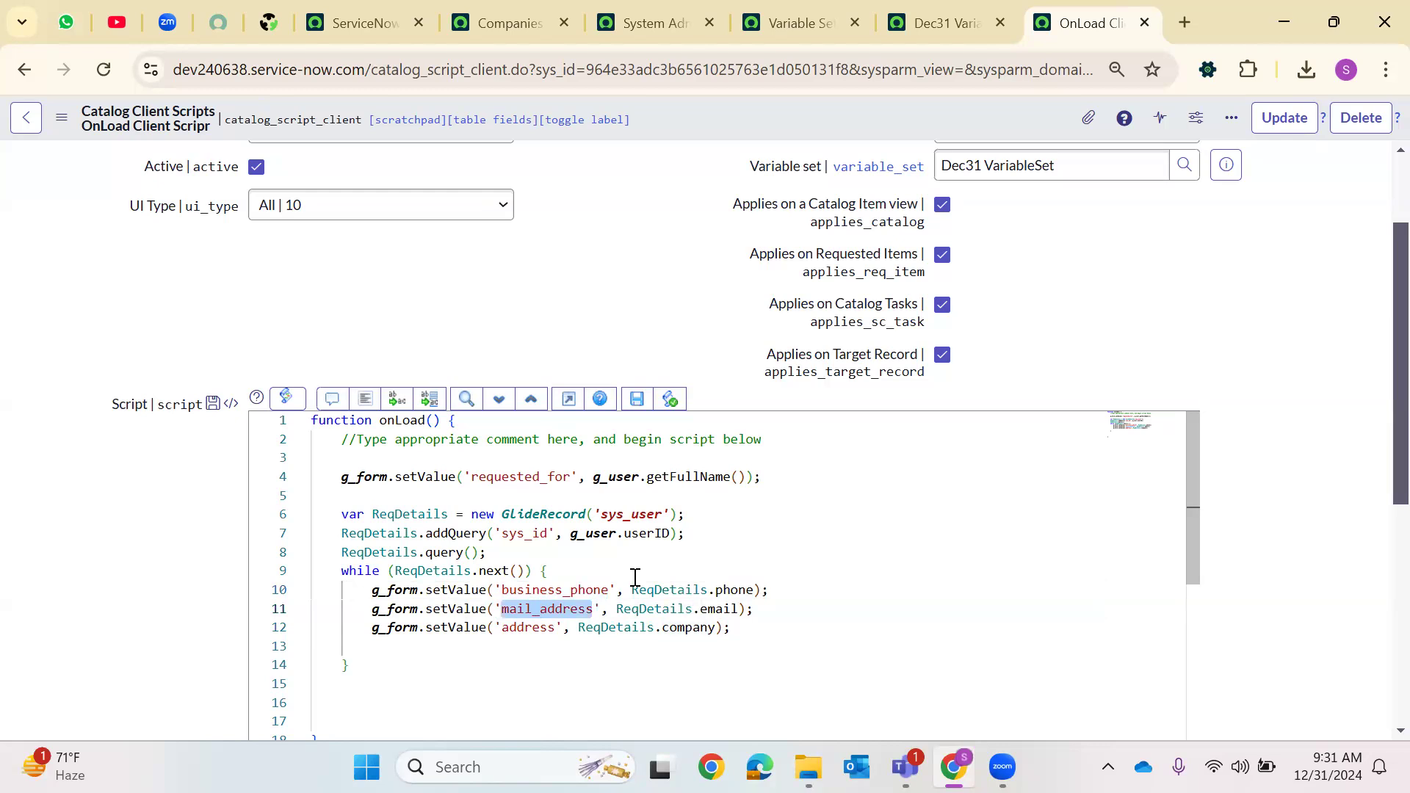
Highlight the address variable name in the onLoad script and reload the client script form
{"action": "double_click", "coordinate": [529, 628]}
{"action": "scroll", "coordinate": [736, 570], "scroll_direction": "down", "scroll_amount": 4}
{"action": "scroll", "coordinate": [737, 570], "scroll_direction": "up", "scroll_amount": 4}
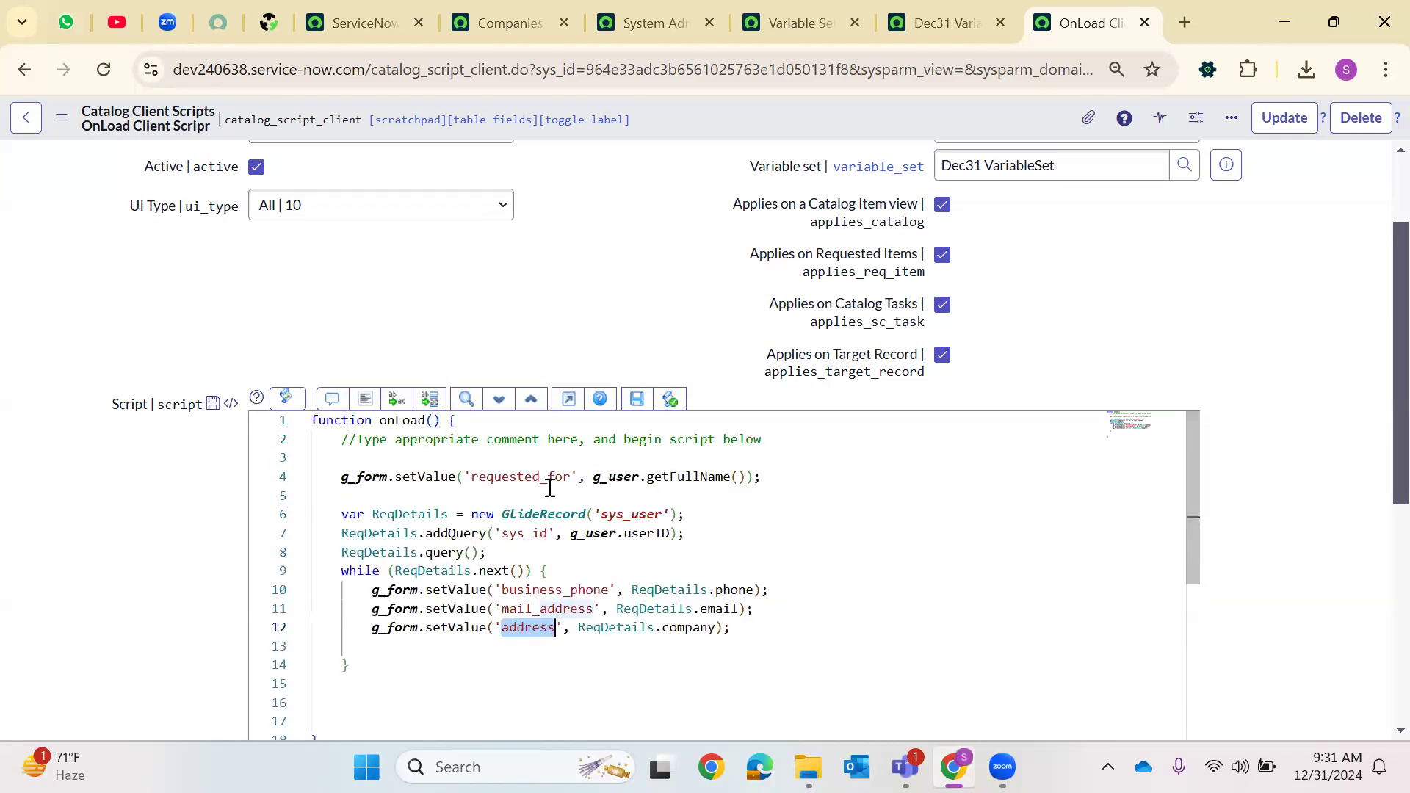
{"action": "right_click", "coordinate": [713, 111]}
{"action": "left_click", "coordinate": [747, 122]}
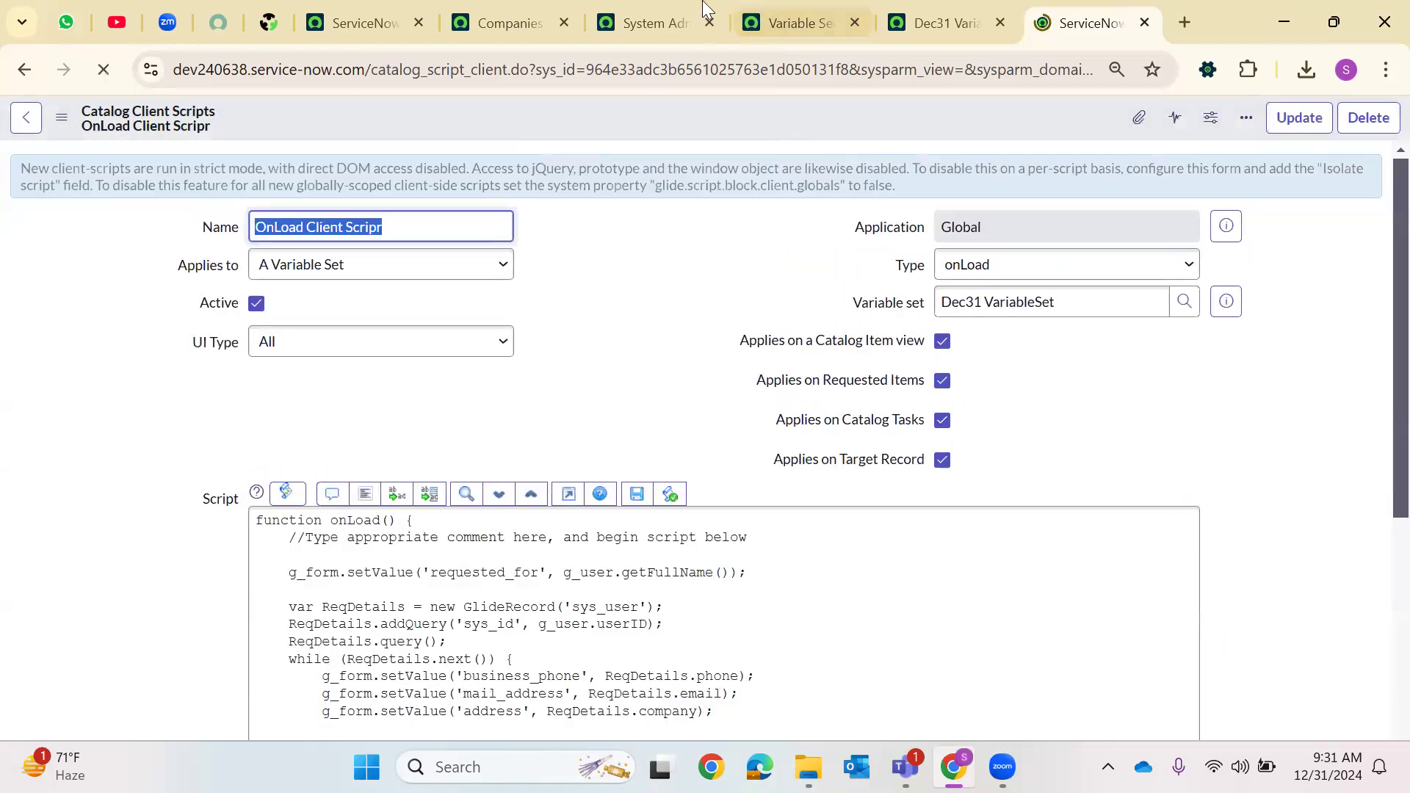
On the Variable Set Example item, pick a different user for Requested For from the user lookup
{"action": "left_click", "coordinate": [697, 16]}
{"action": "left_click", "coordinate": [710, 23]}
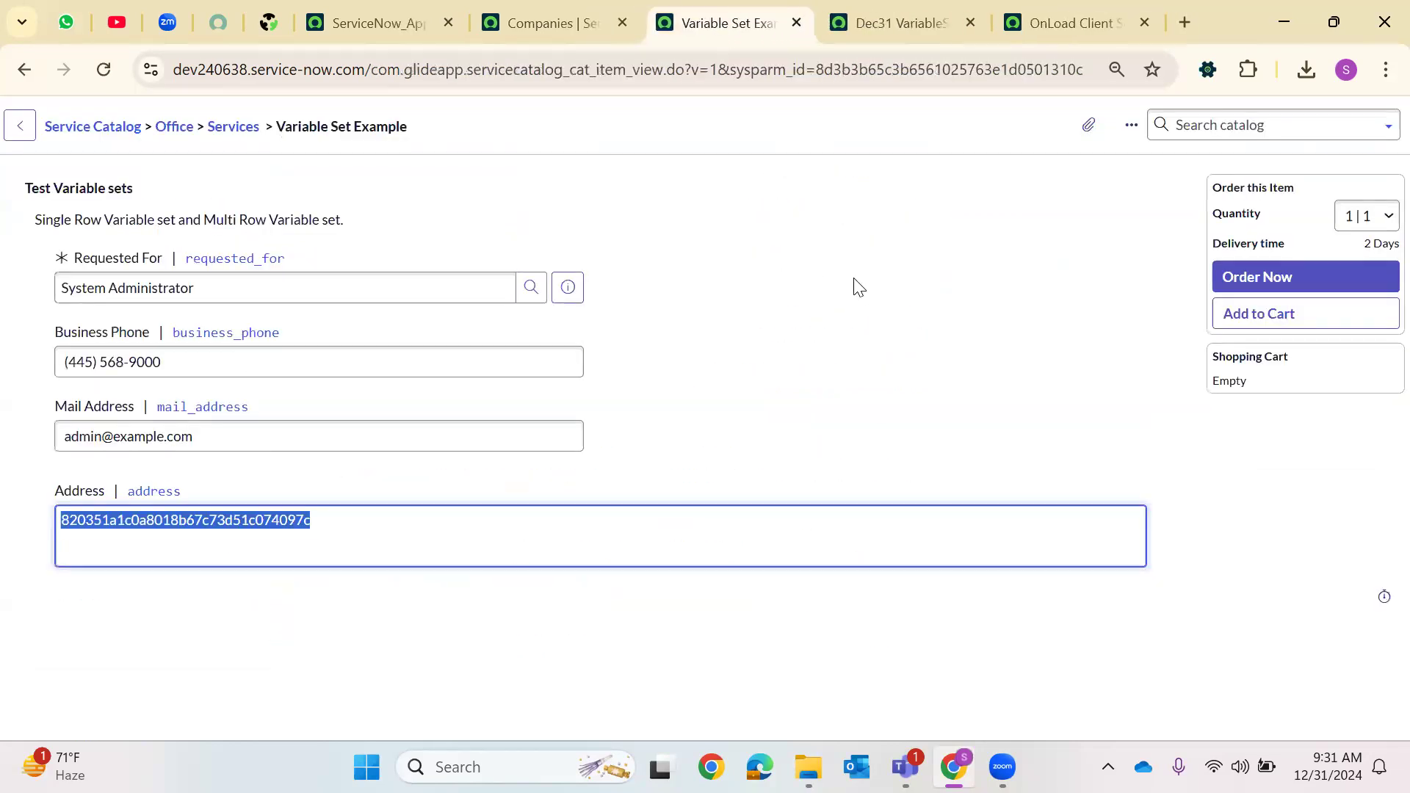
{"action": "left_click", "coordinate": [530, 287]}
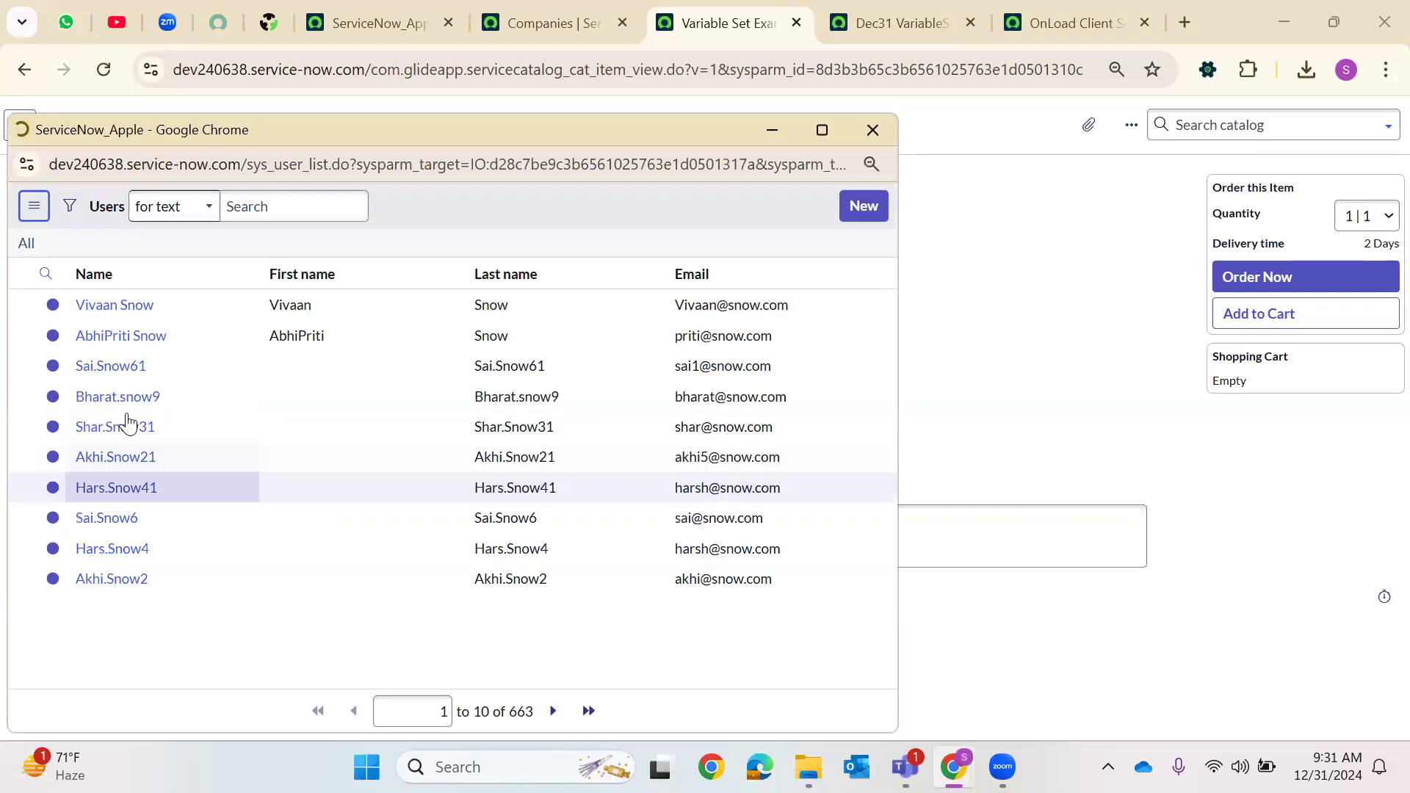
{"action": "left_click", "coordinate": [126, 388]}
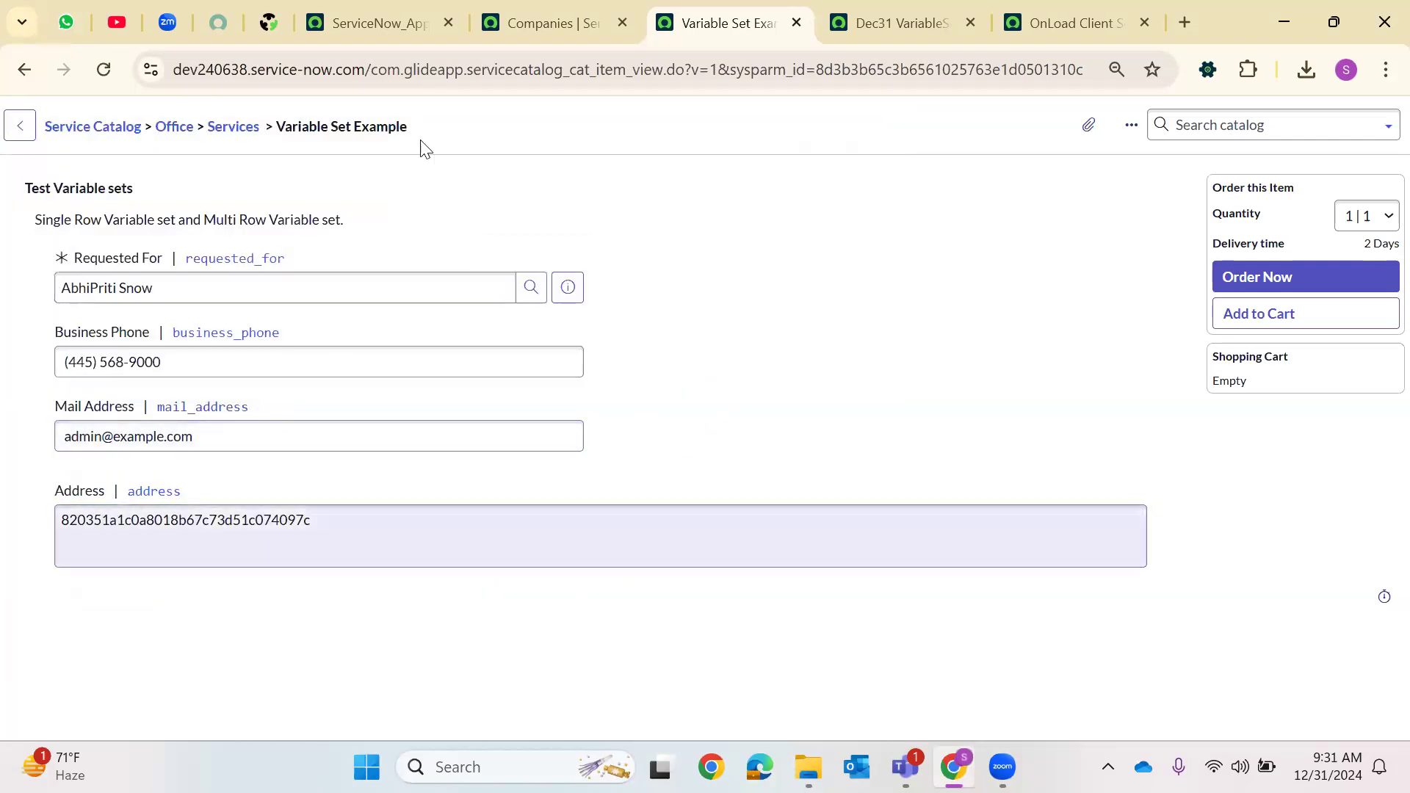
Return to the onLoad client script and scroll through its script
{"action": "left_click", "coordinate": [523, 16]}
{"action": "left_click", "coordinate": [738, 17]}
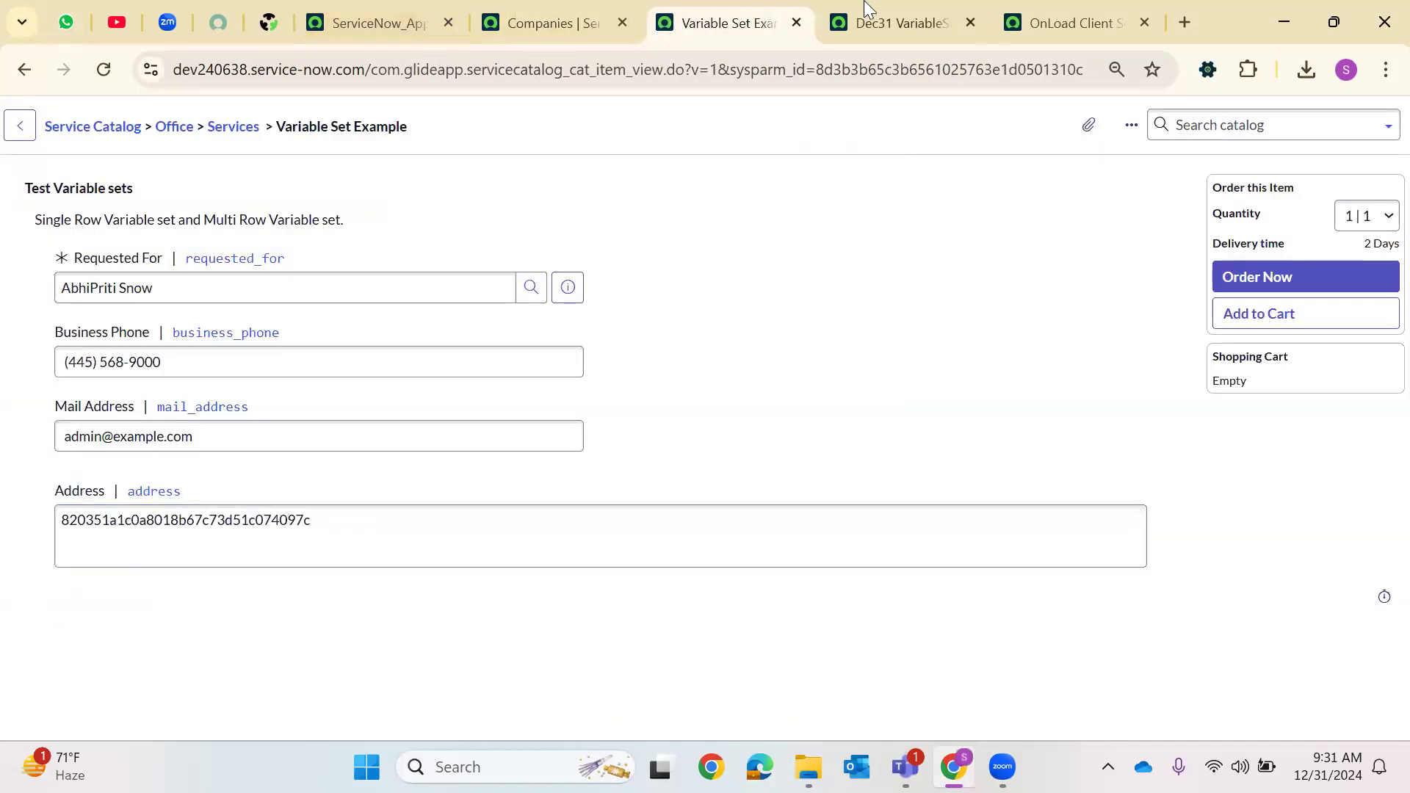
{"action": "left_click", "coordinate": [889, 21]}
{"action": "left_click", "coordinate": [1019, 14]}
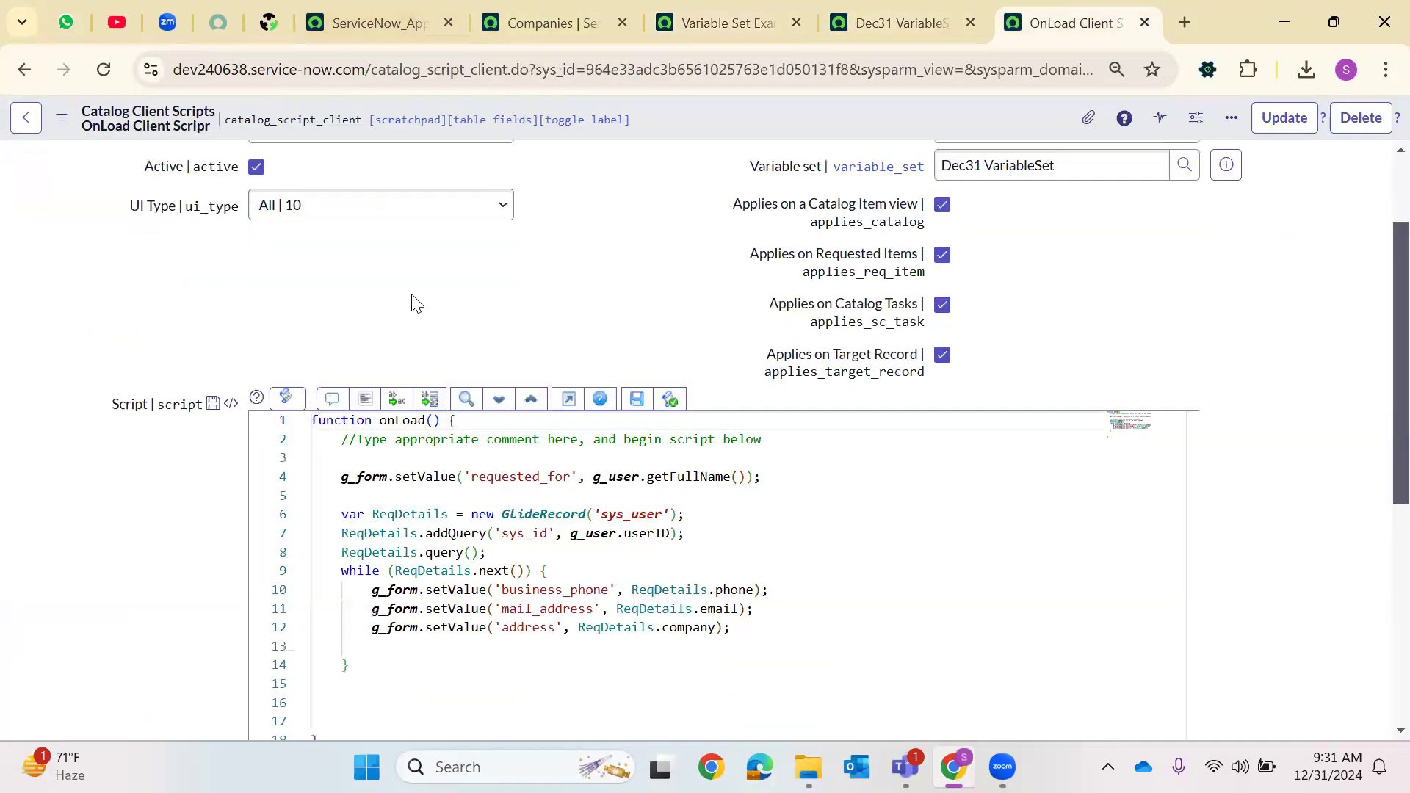
{"action": "scroll", "coordinate": [498, 334], "scroll_direction": "up", "scroll_amount": 2}
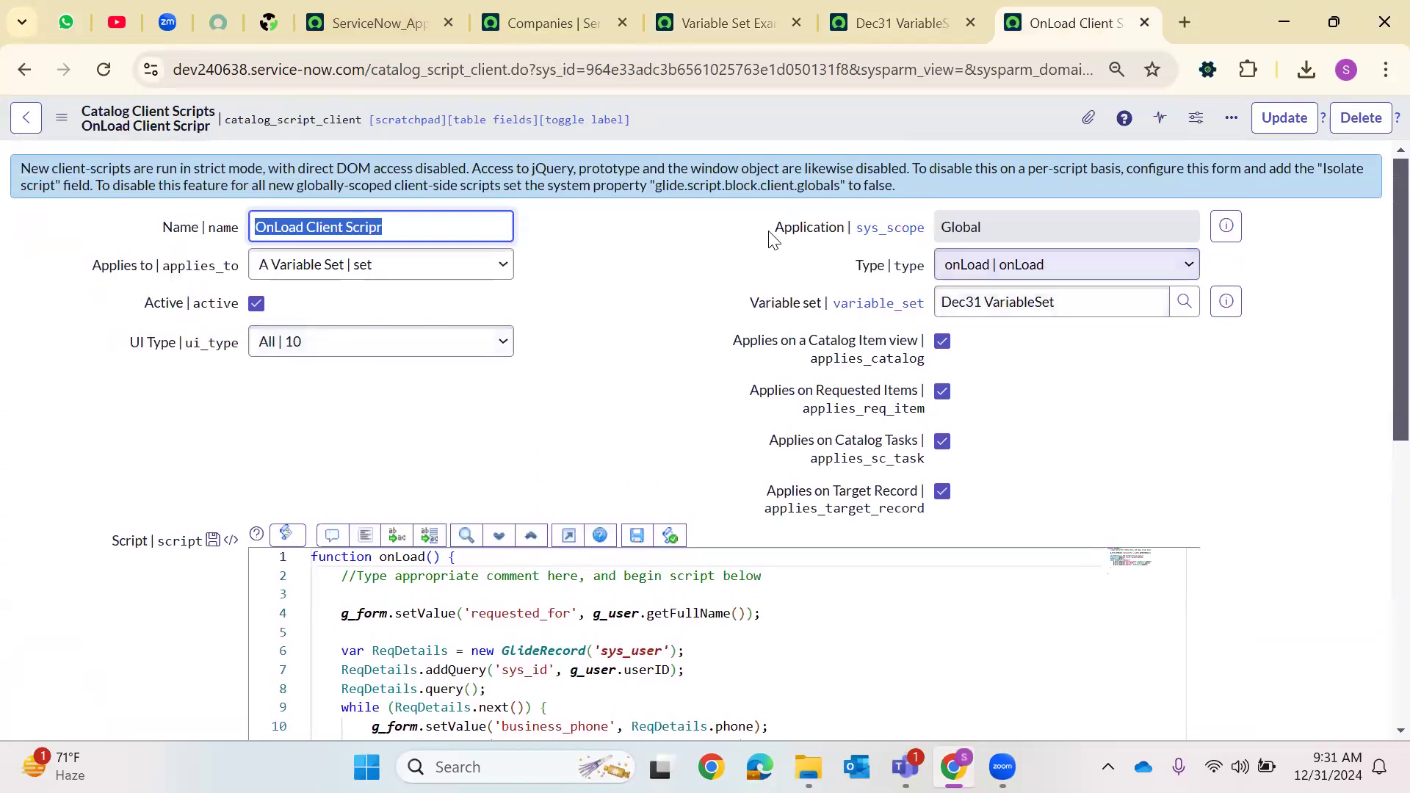
{"action": "scroll", "coordinate": [532, 569], "scroll_direction": "down", "scroll_amount": 2}
{"action": "scroll", "coordinate": [656, 569], "scroll_direction": "down", "scroll_amount": 1}
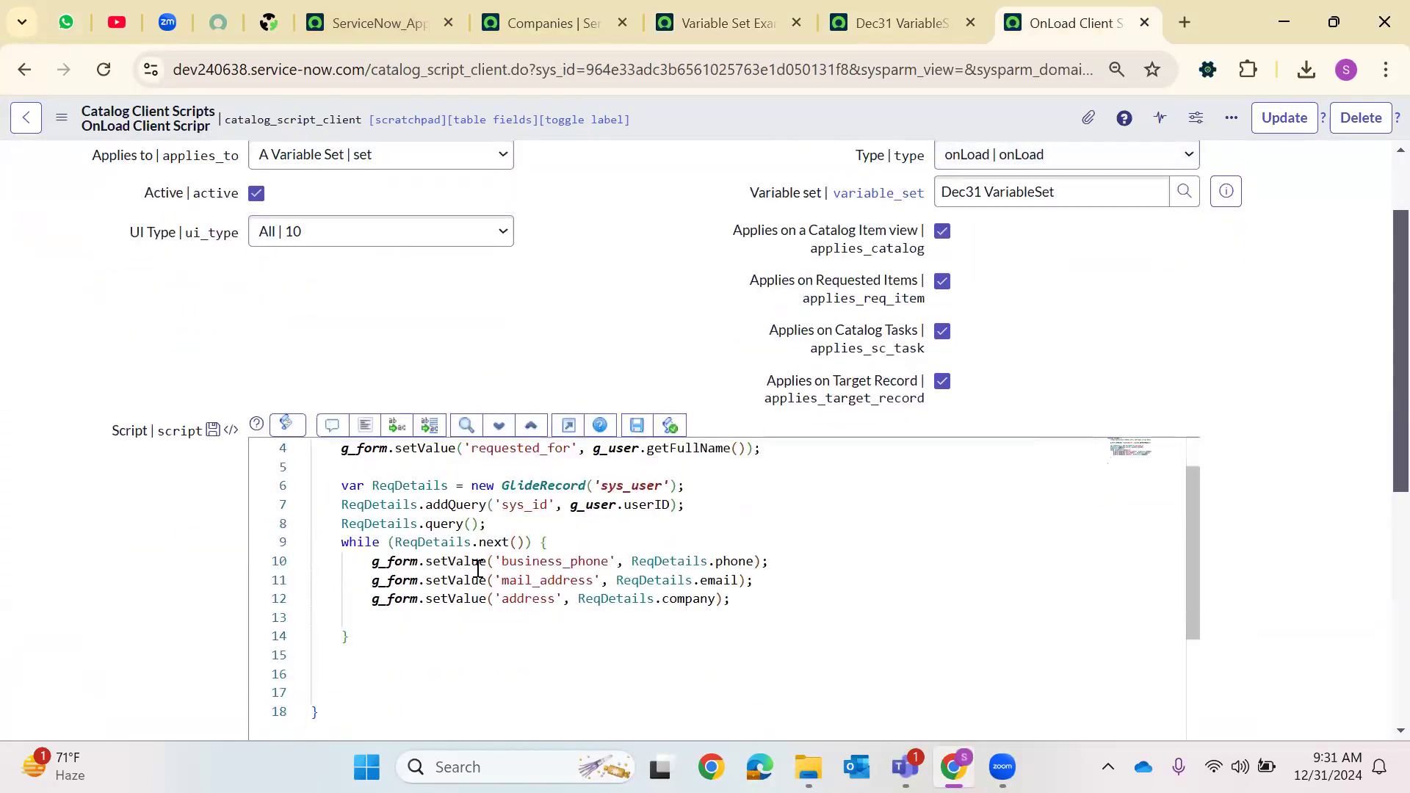
{"action": "scroll", "coordinate": [371, 704], "scroll_direction": "up", "scroll_amount": 1}
{"action": "scroll", "coordinate": [370, 702], "scroll_direction": "down", "scroll_amount": 1}
{"action": "left_click", "coordinate": [370, 703]}
{"action": "scroll", "coordinate": [677, 185], "scroll_direction": "up", "scroll_amount": 2}
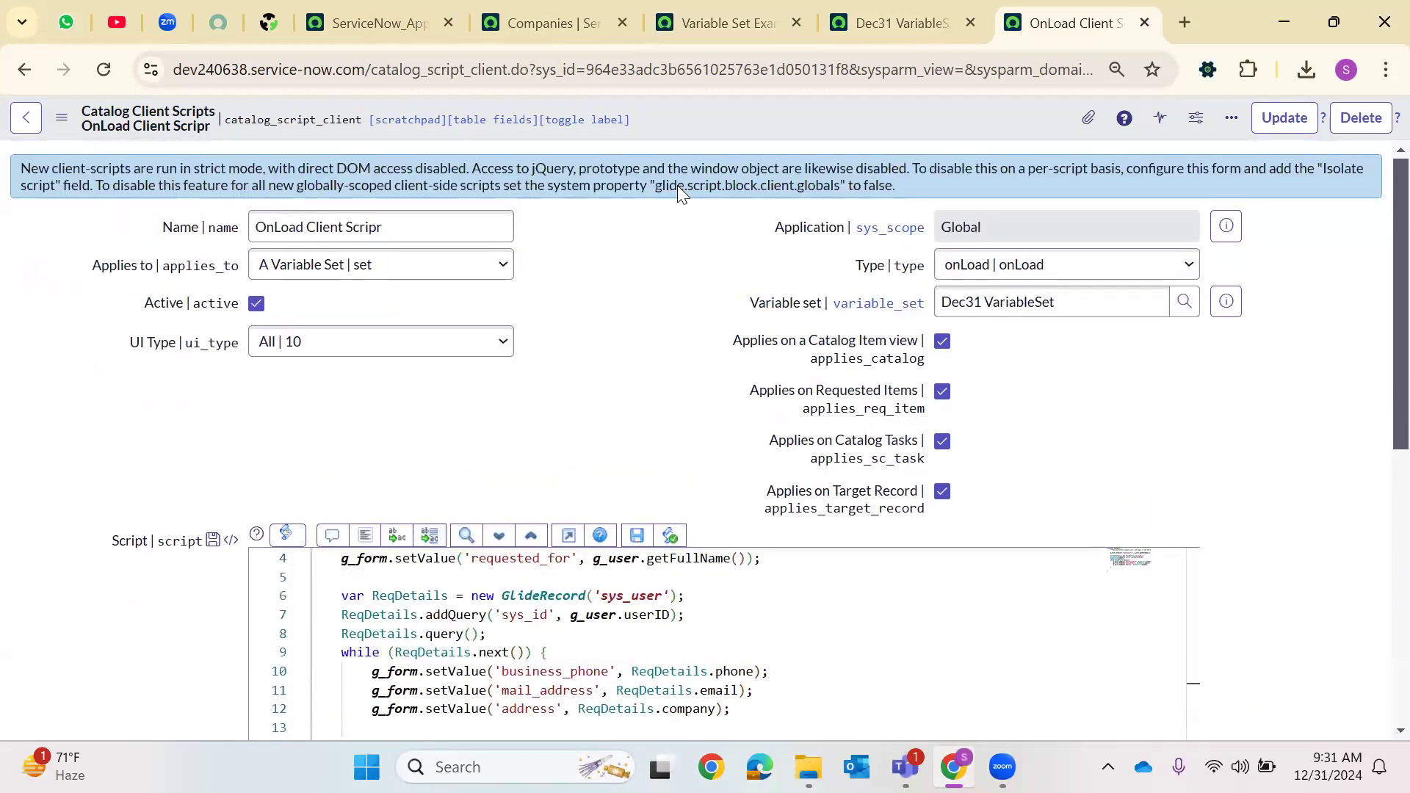
Reload the client script form and review the Dec31 VariableSet's variables list
{"action": "right_click", "coordinate": [720, 128]}
{"action": "left_click", "coordinate": [743, 139]}
{"action": "left_click", "coordinate": [771, 24]}
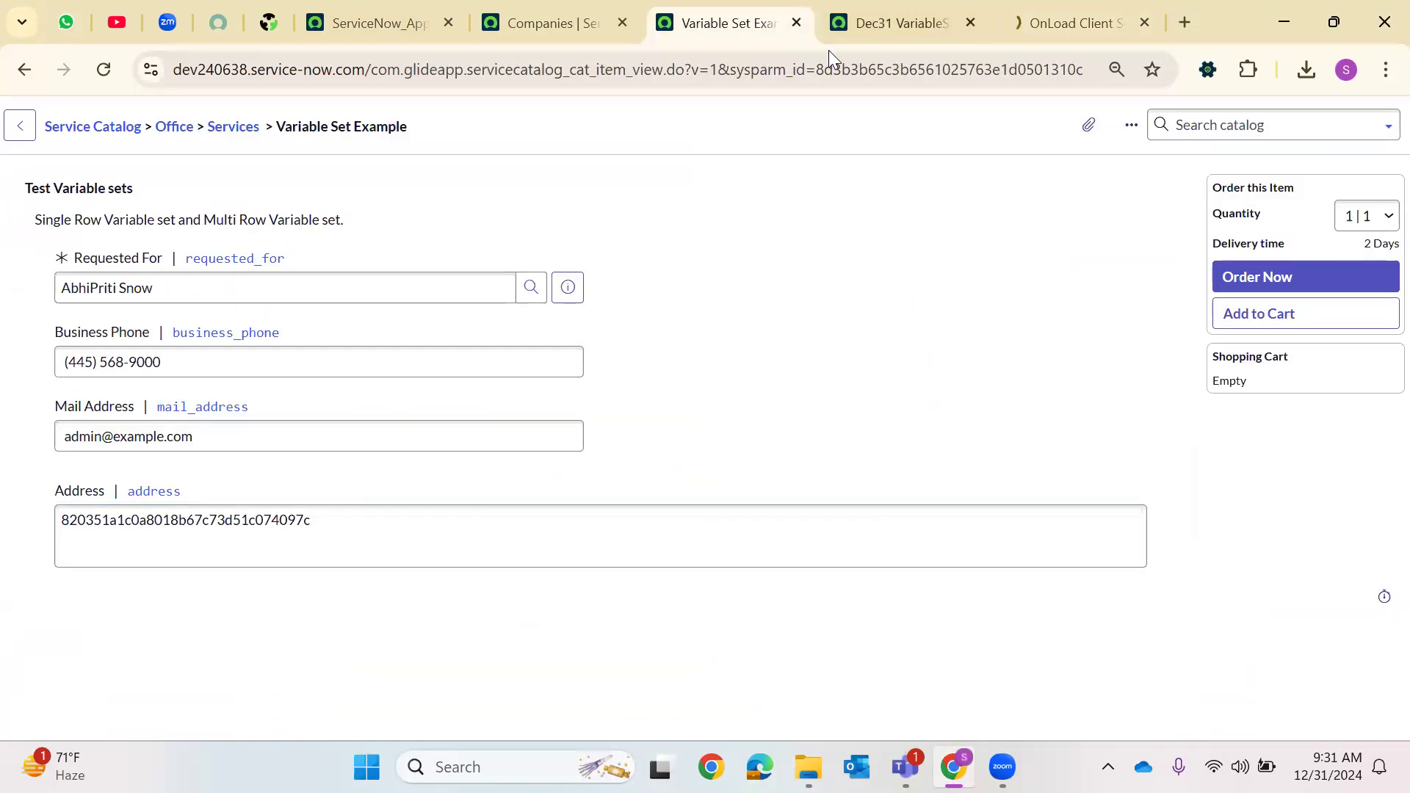
{"action": "left_click", "coordinate": [902, 22]}
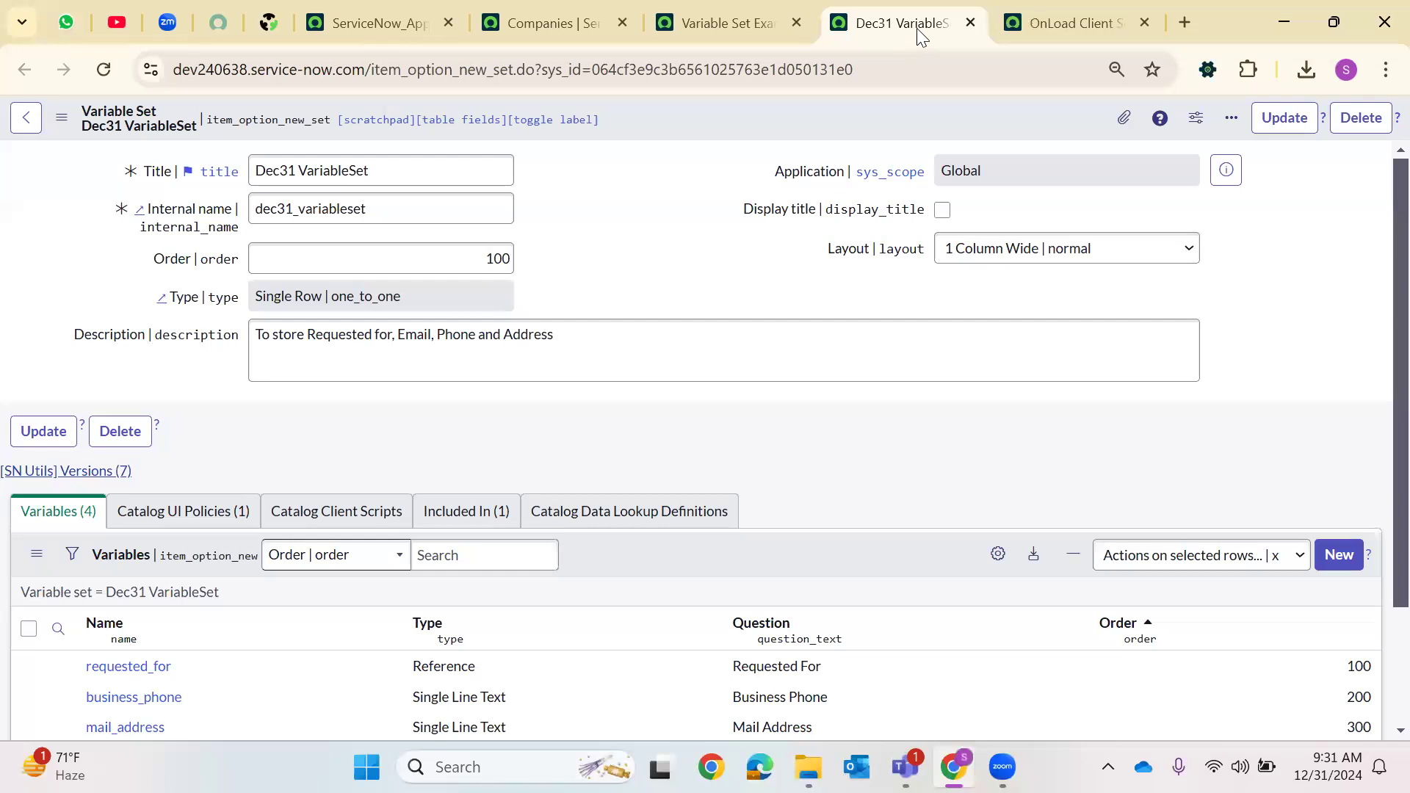
{"action": "scroll", "coordinate": [788, 188], "scroll_direction": "down", "scroll_amount": 3}
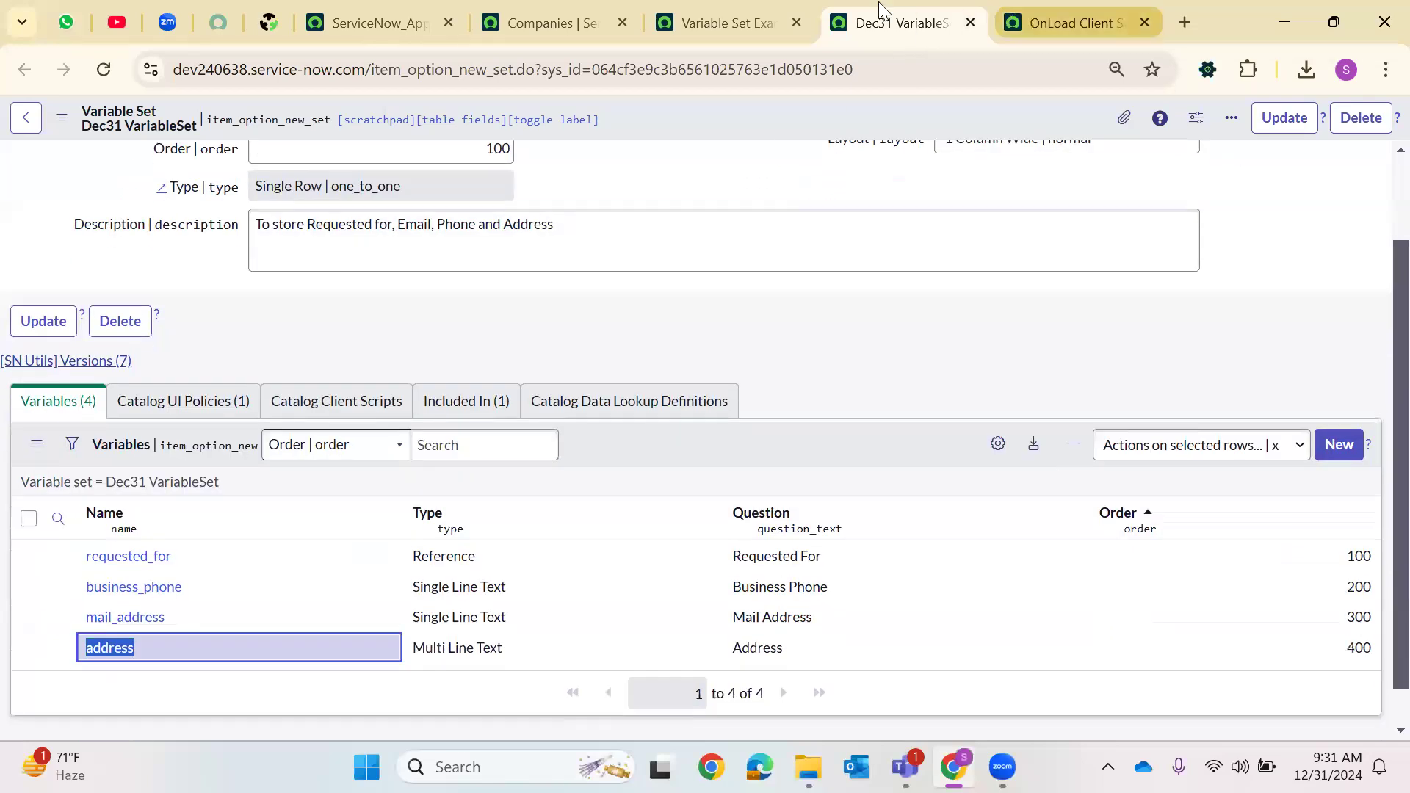
Switch to the Companies tab and close the ServiceNow_App tab
{"action": "left_click", "coordinate": [728, 23]}
{"action": "left_click", "coordinate": [544, 22]}
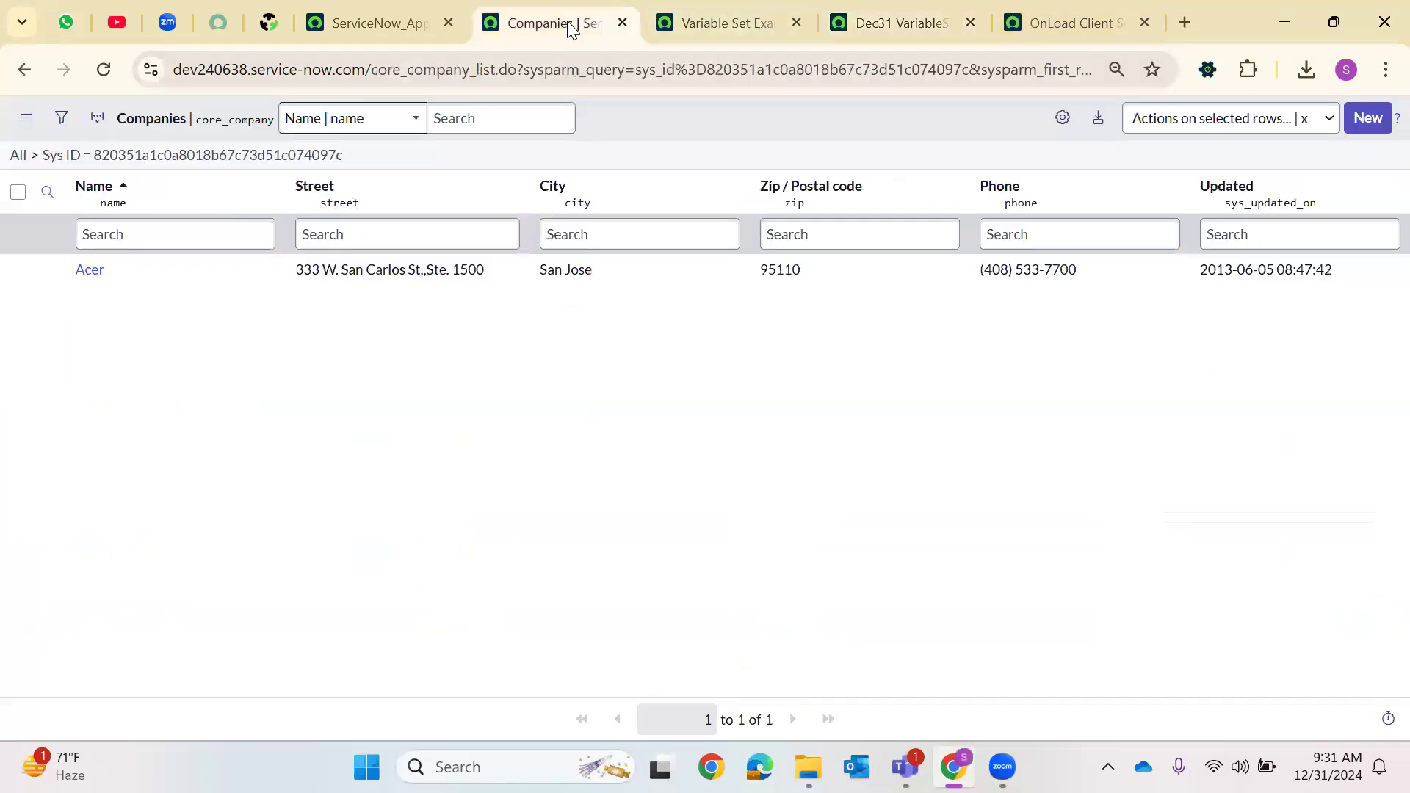
{"action": "right_click", "coordinate": [412, 9]}
{"action": "left_click", "coordinate": [498, 373]}
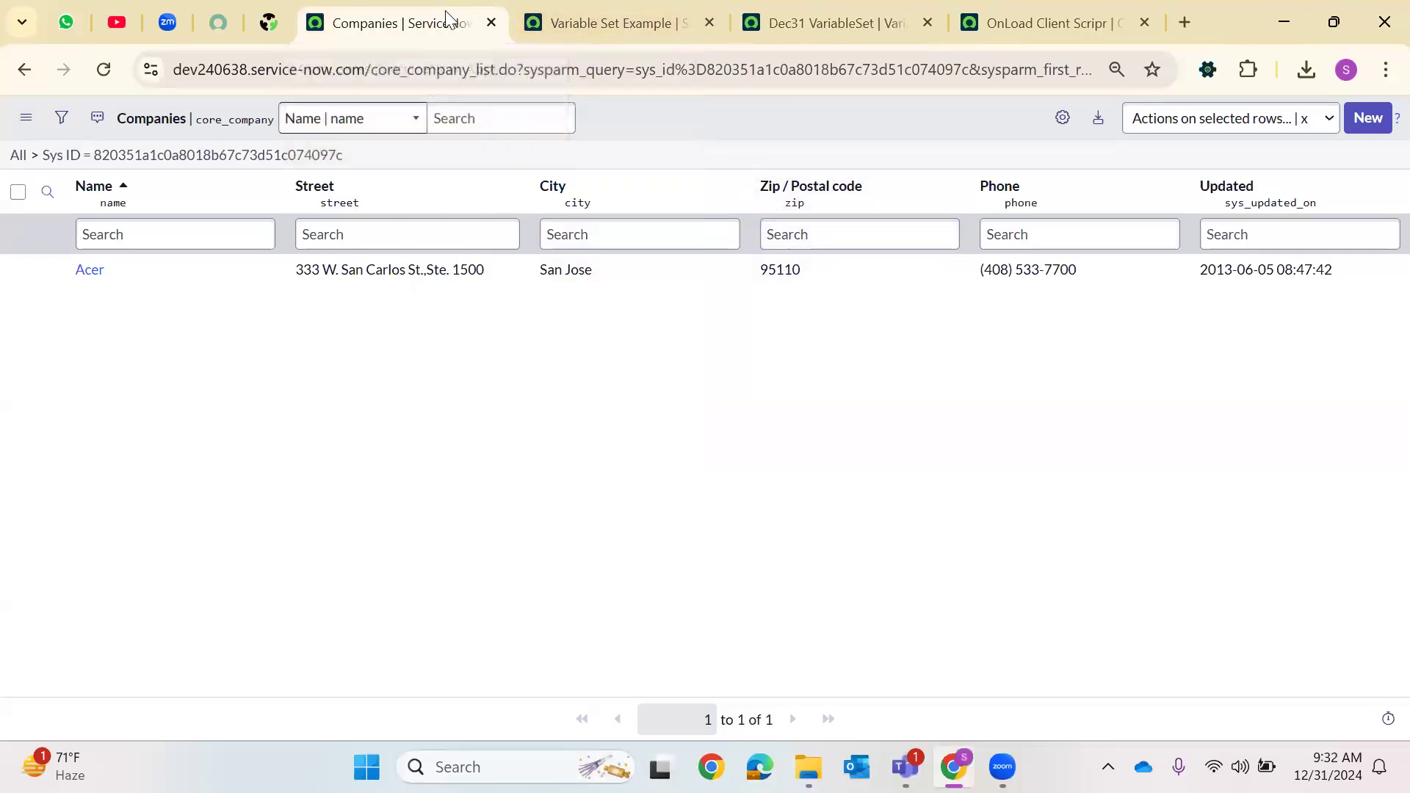
Open a new tab, load the pasted instance address in the Companies tab, and close all other tabs
{"action": "key", "text": "ctrl+t"}
{"action": "left_click", "coordinate": [487, 6]}
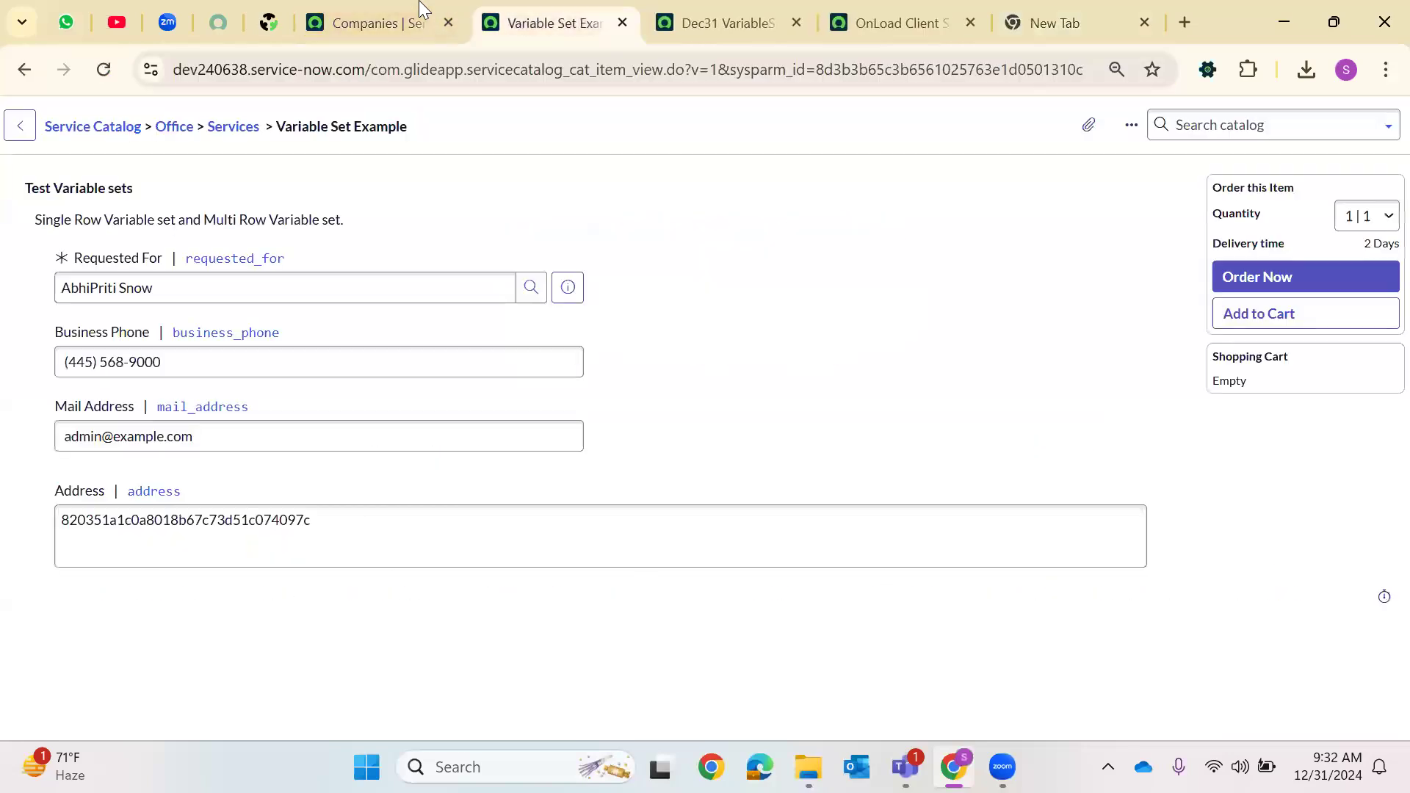
{"action": "left_click", "coordinate": [420, 5]}
{"action": "left_click", "coordinate": [371, 69]}
{"action": "type", "text": "https://dev240638.service-now.com/"}
{"action": "key", "text": "Return"}
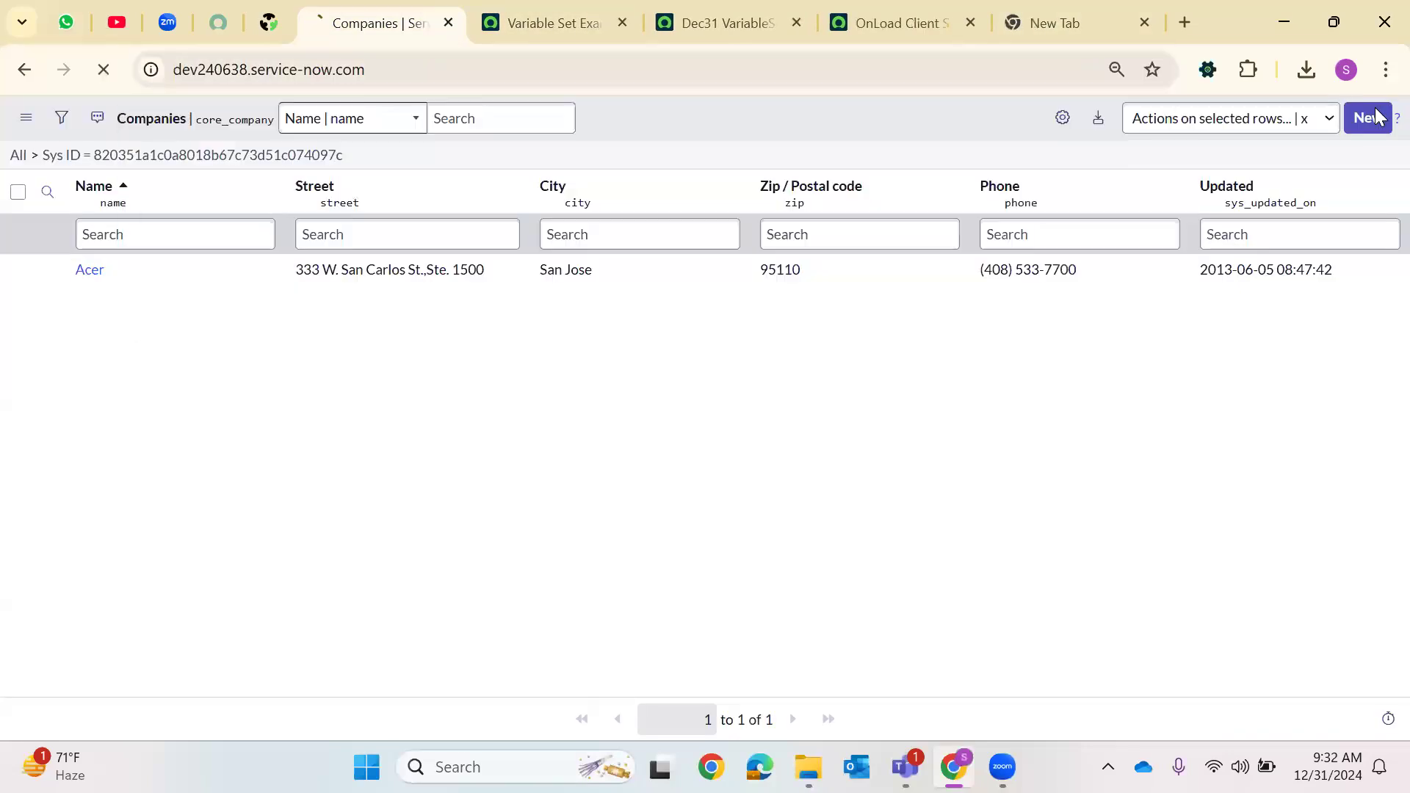
{"action": "right_click", "coordinate": [400, 23]}
{"action": "left_click", "coordinate": [527, 450]}
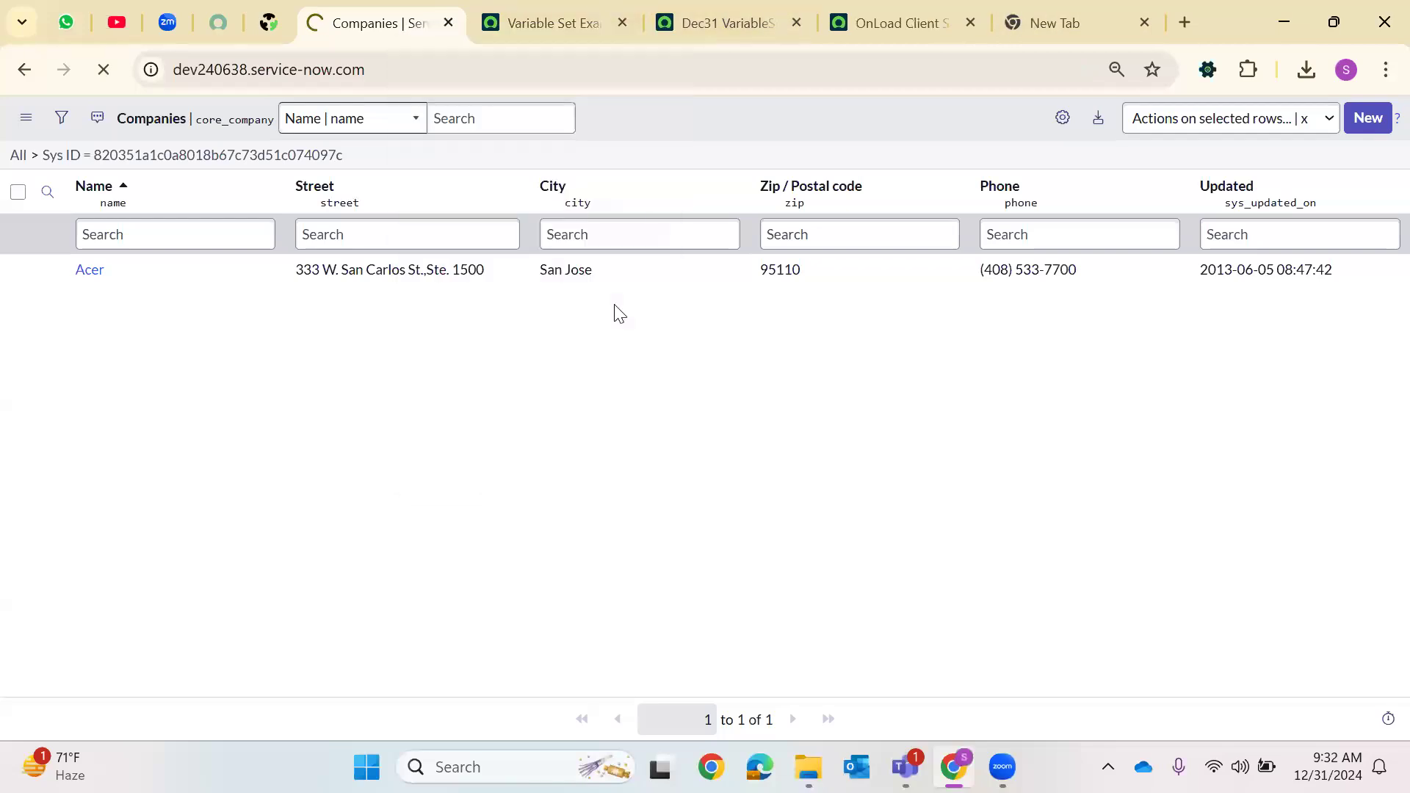
{"action": "left_click", "coordinate": [808, 192]}
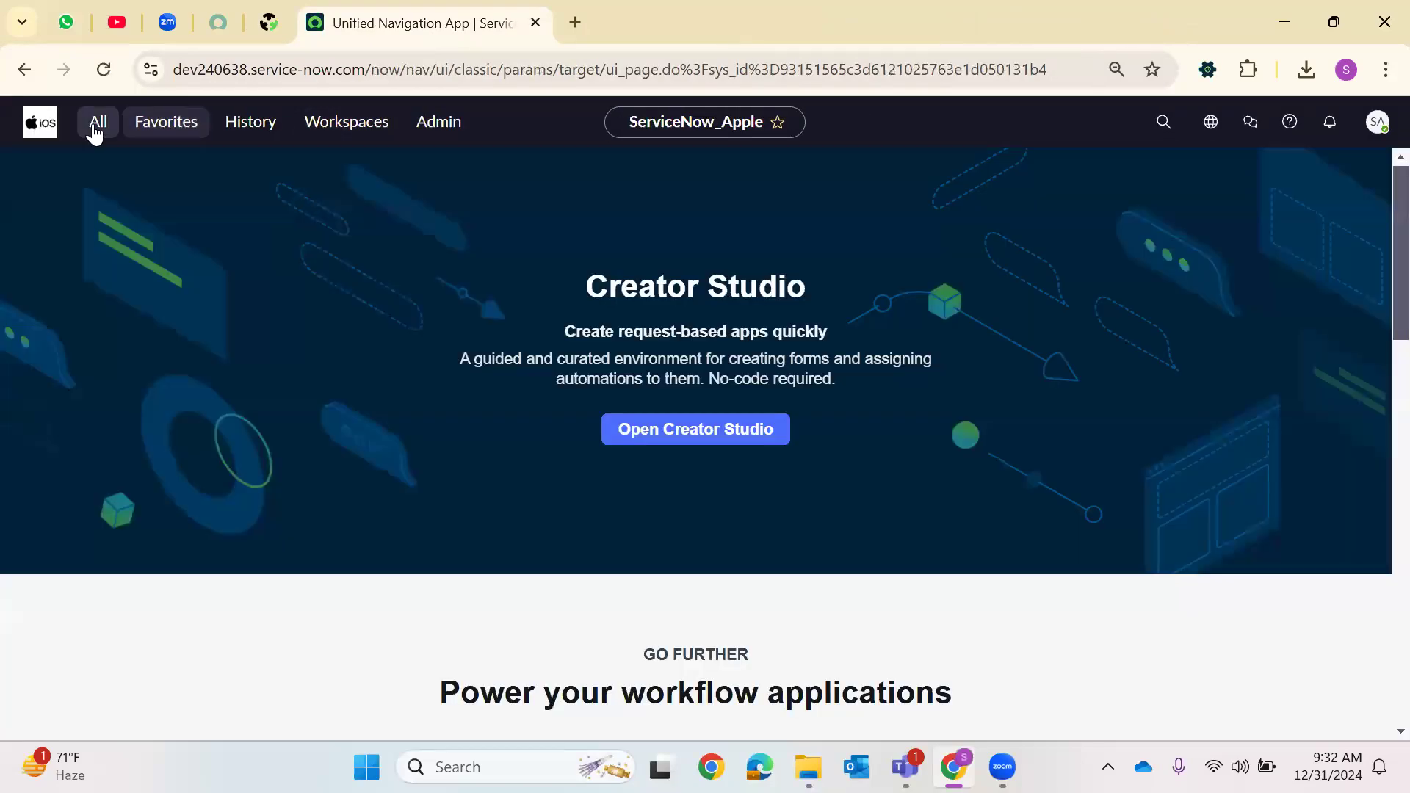
Filter the application navigator for maintain
{"action": "left_click", "coordinate": [94, 125]}
{"action": "type", "text": "mainatain"}
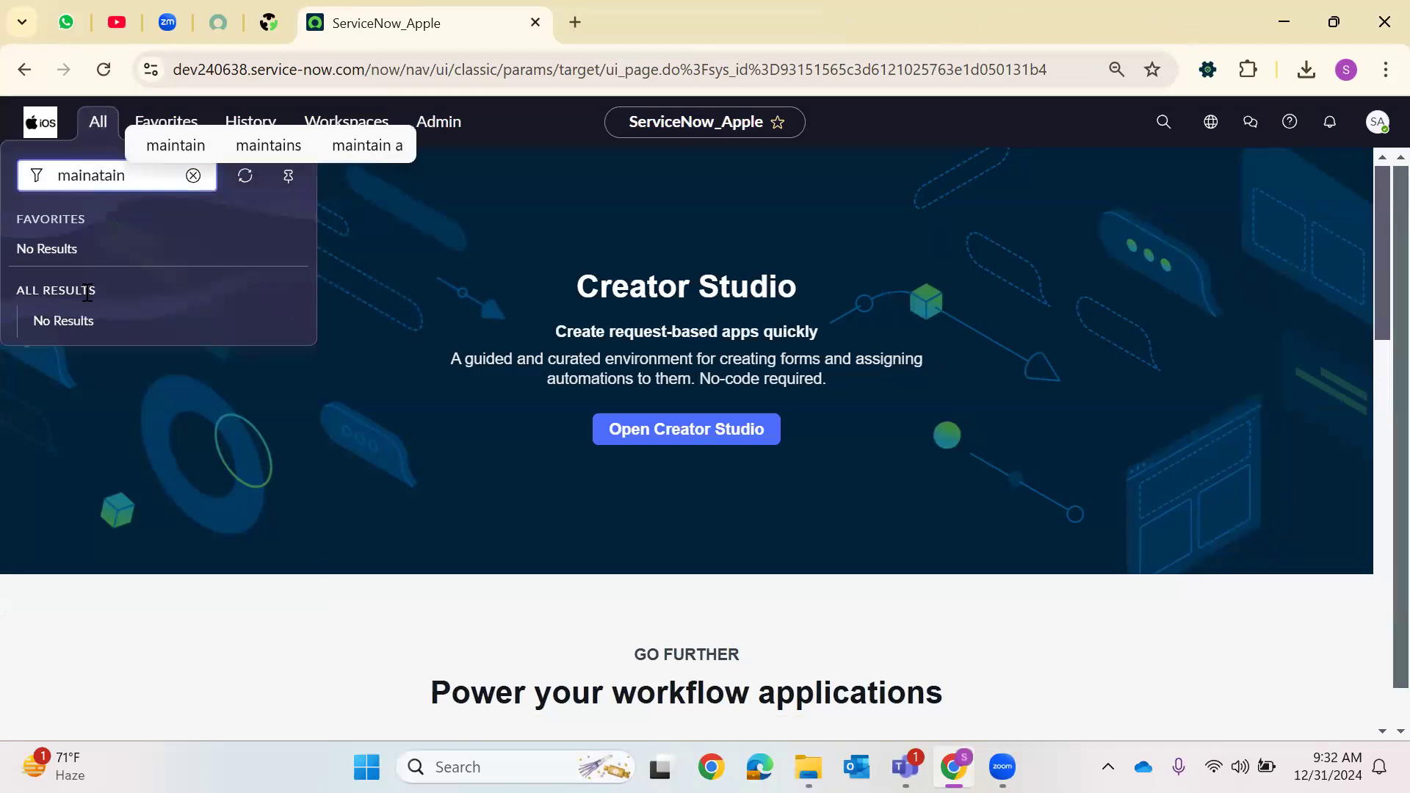
{"action": "key", "text": "BackSpace"}
{"action": "key", "text": "BackSpace"}
{"action": "key", "text": "BackSpace"}
{"action": "key", "text": "BackSpace"}
{"action": "key", "text": "BackSpace"}
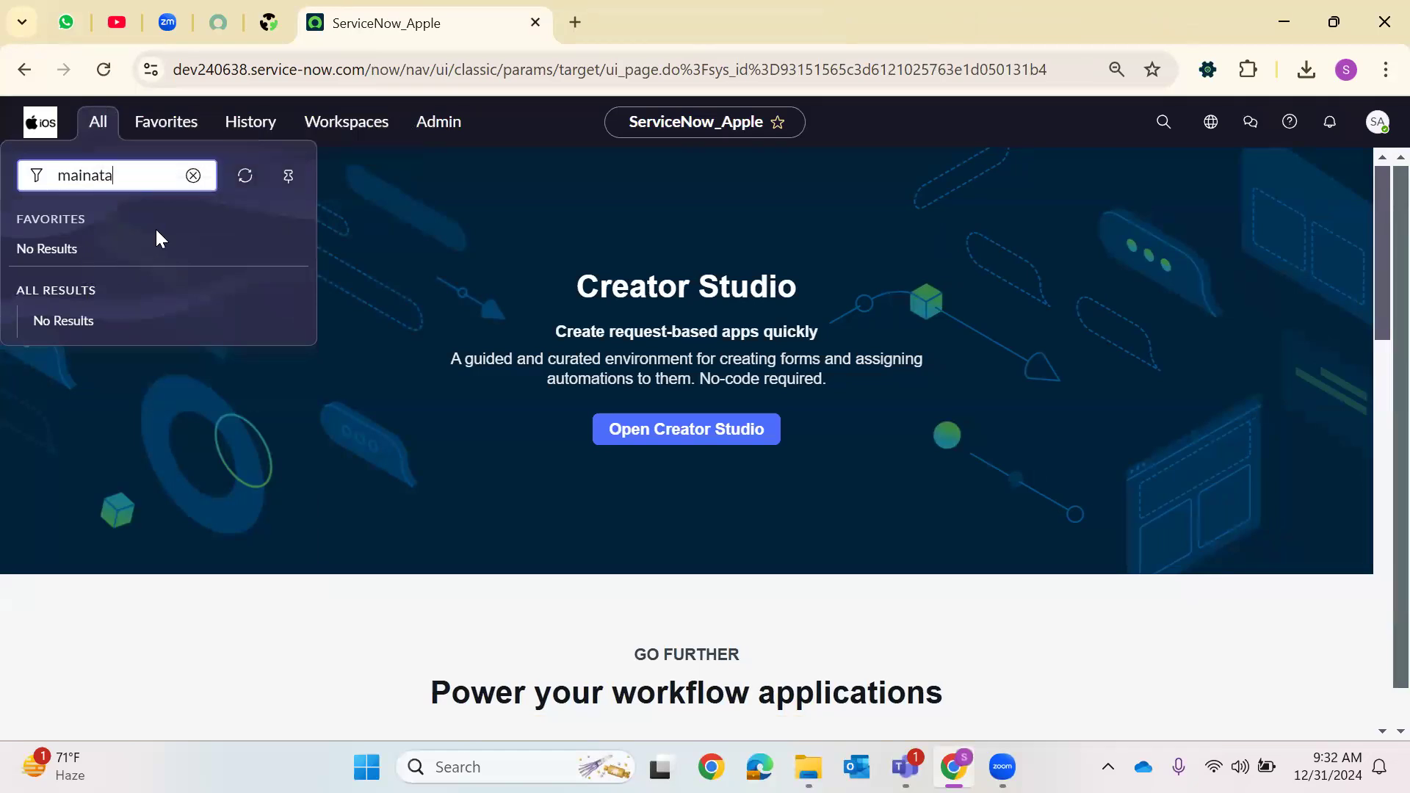
{"action": "type", "text": "tain"}
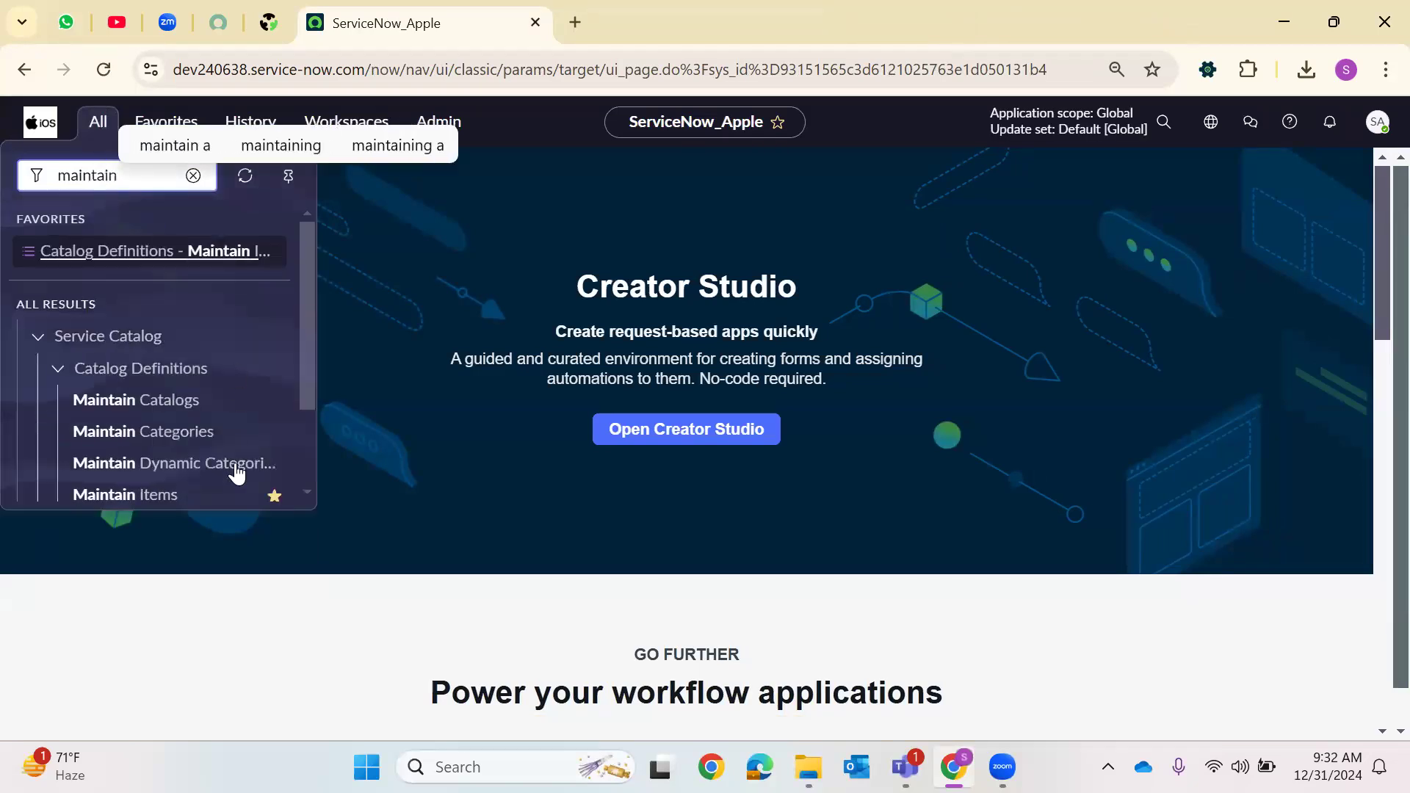
Open Maintain Items in a new tab and open the Variable Set Example catalog item for ordering
{"action": "right_click", "coordinate": [197, 495]}
{"action": "left_click", "coordinate": [355, 199]}
{"action": "left_click", "coordinate": [624, 31]}
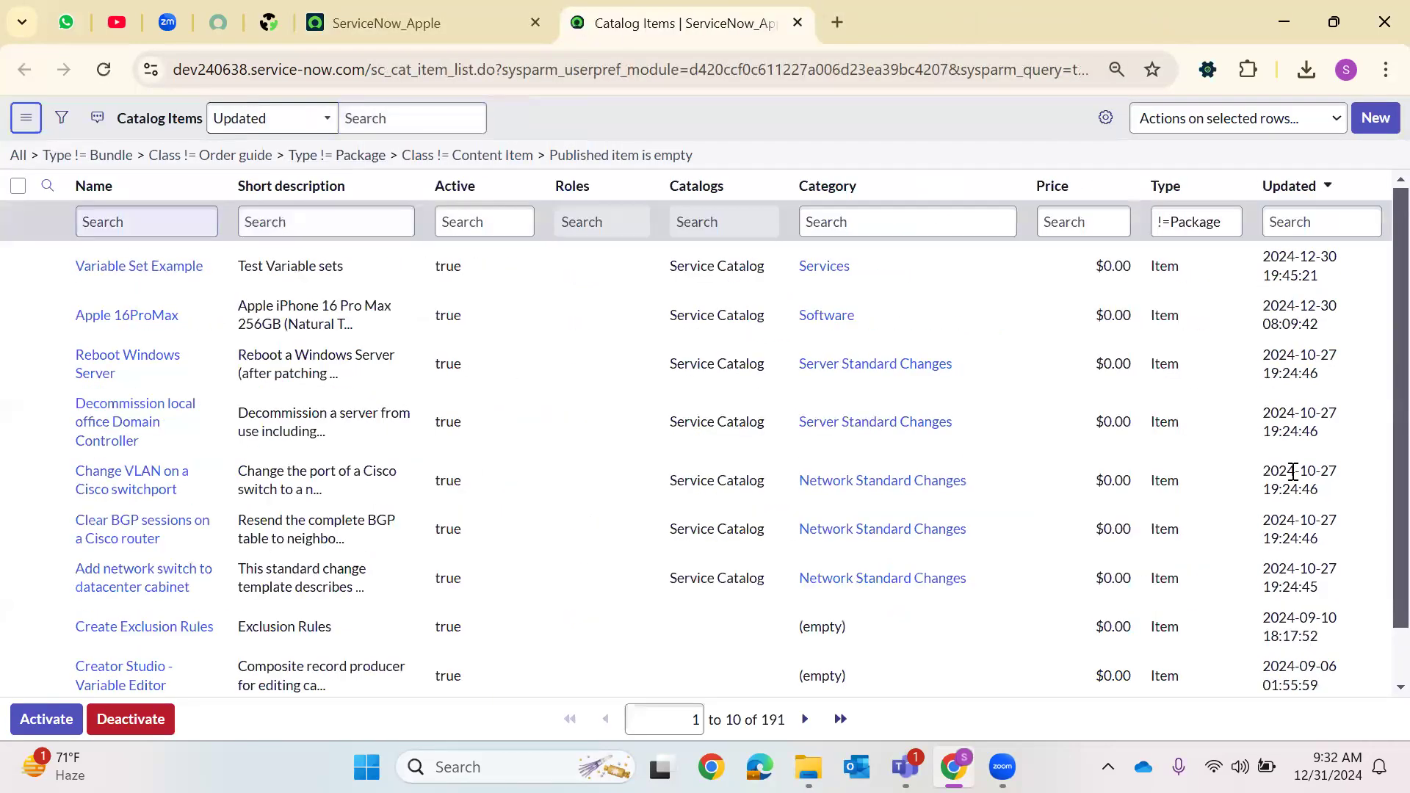
{"action": "left_click", "coordinate": [696, 408]}
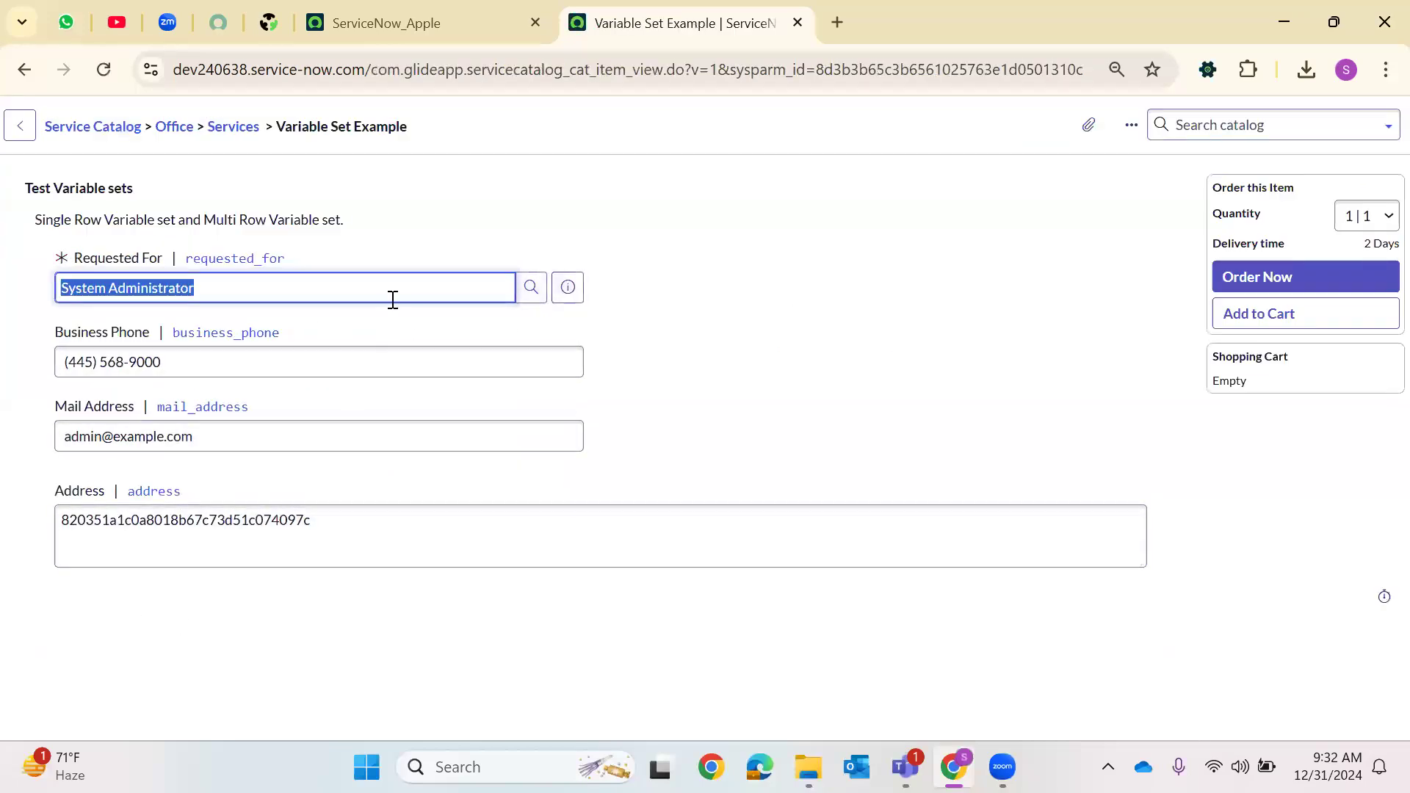
Clear Requested For and pick a different user from the user lookup
{"action": "key", "text": "BackSpace"}
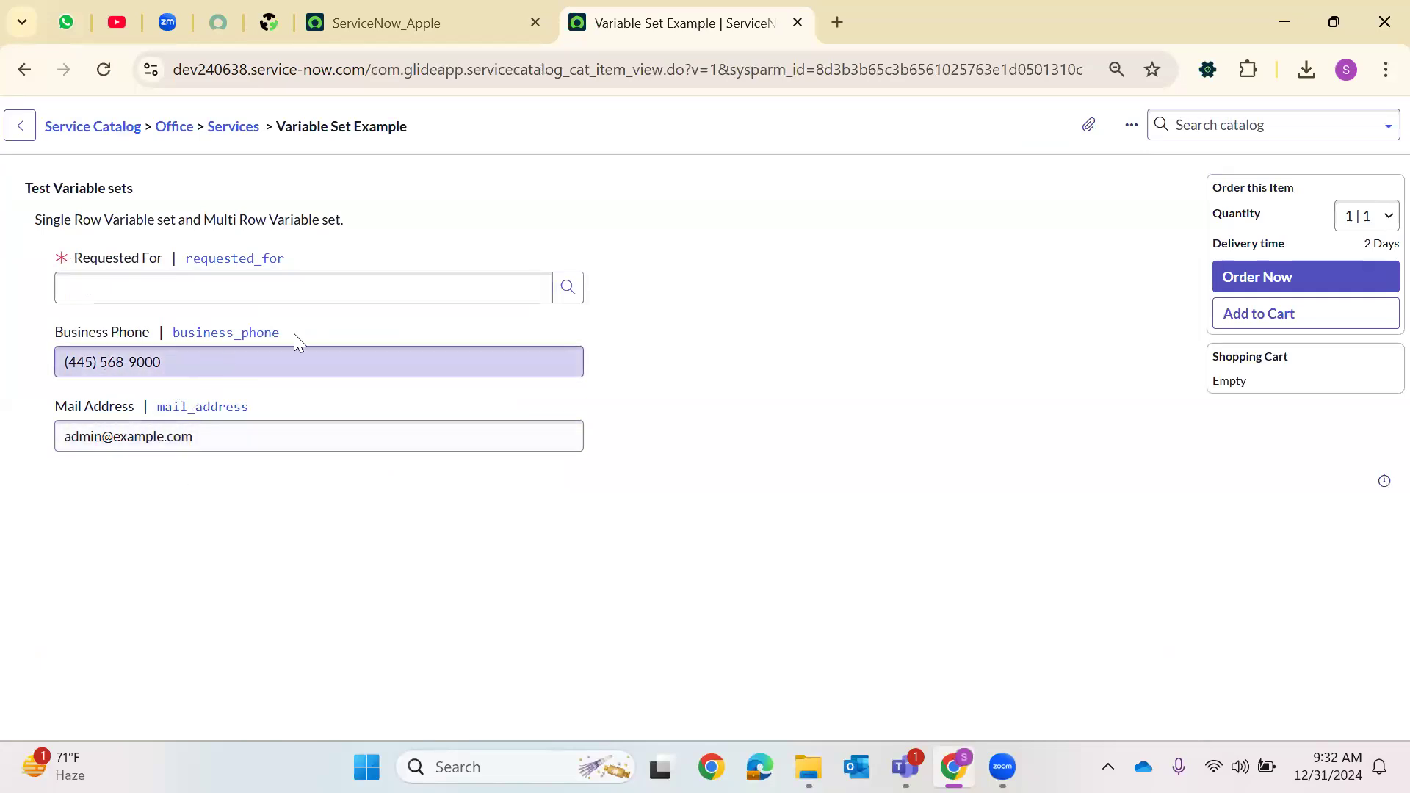
{"action": "left_click", "coordinate": [568, 288]}
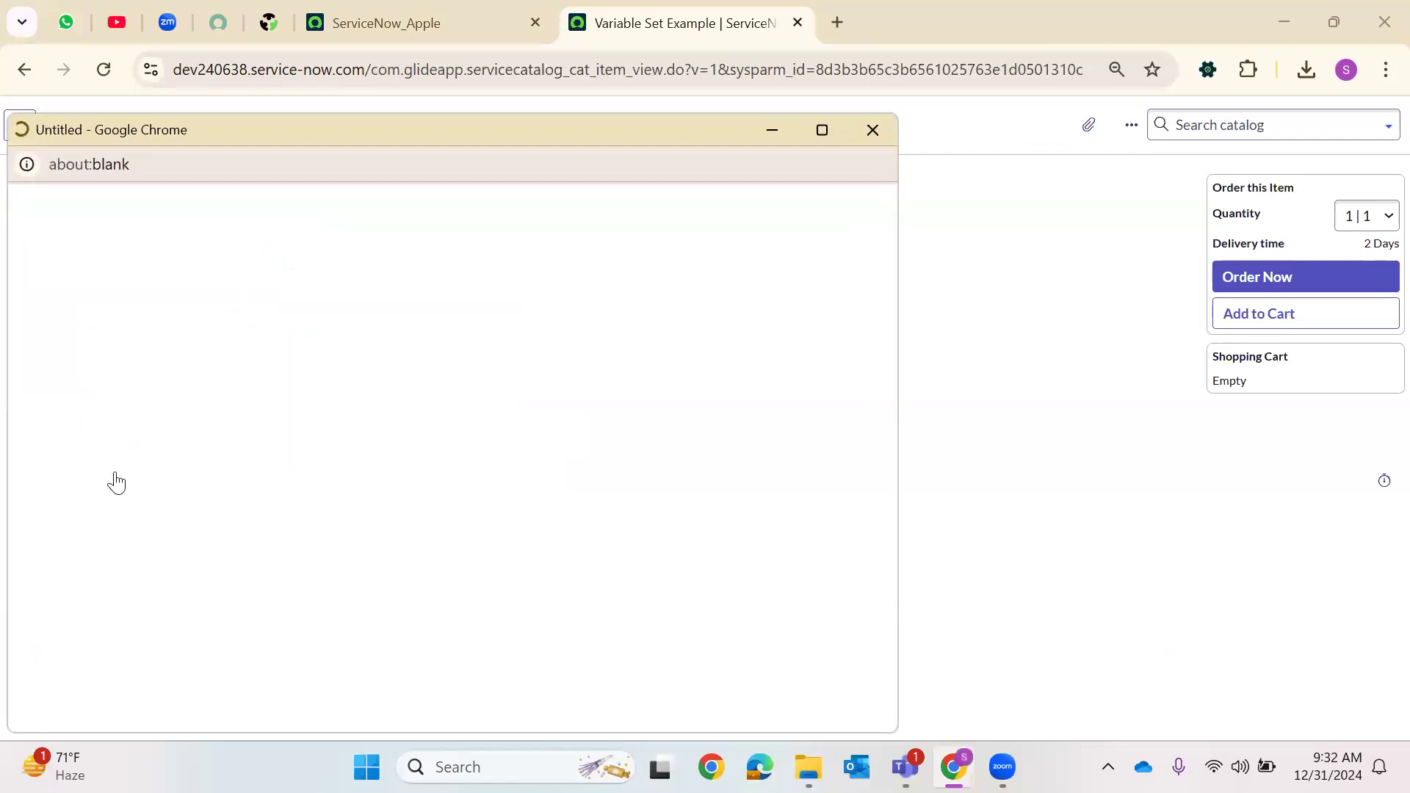
{"action": "left_click", "coordinate": [101, 538]}
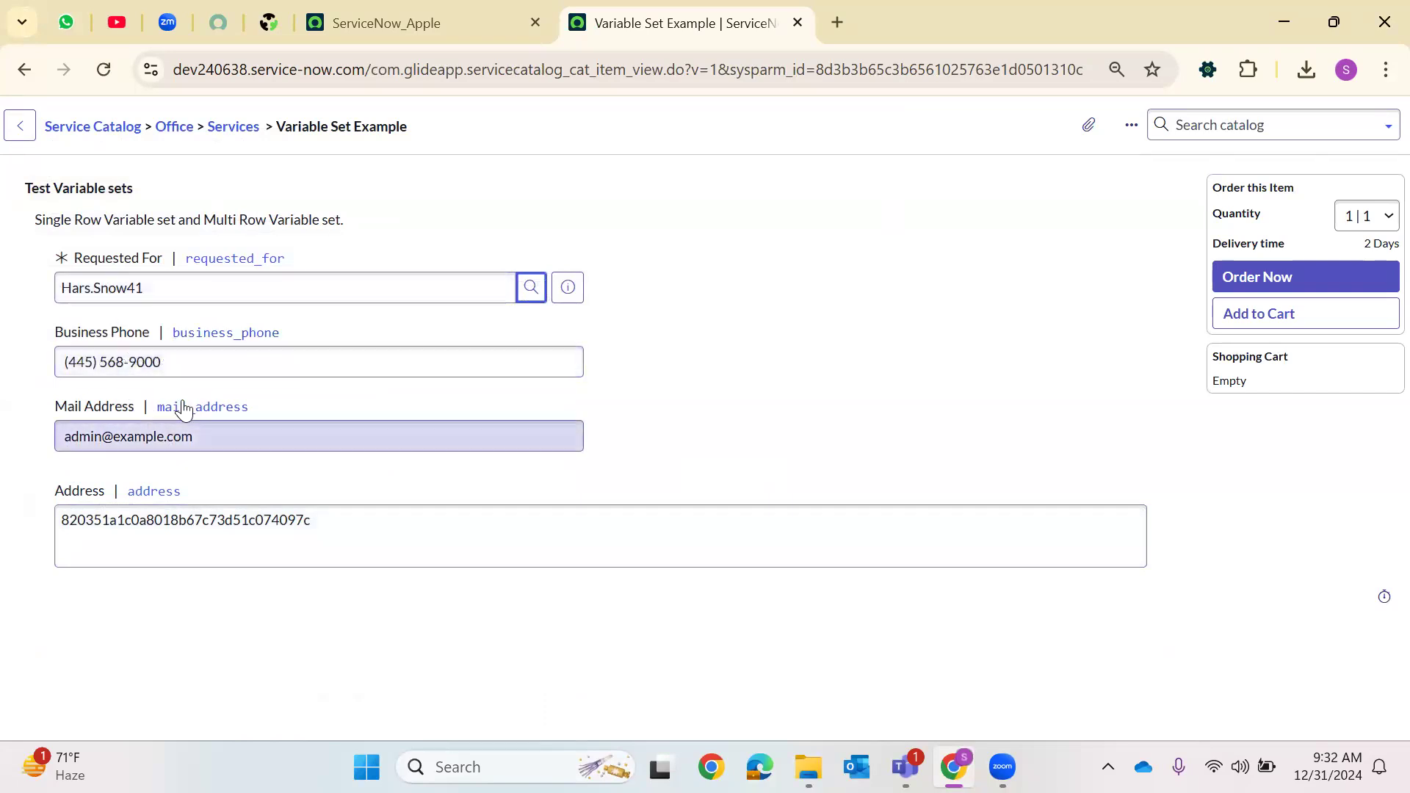
Open Maintain Items from the navigator in a new tab and switch to it
{"action": "left_click", "coordinate": [498, 10]}
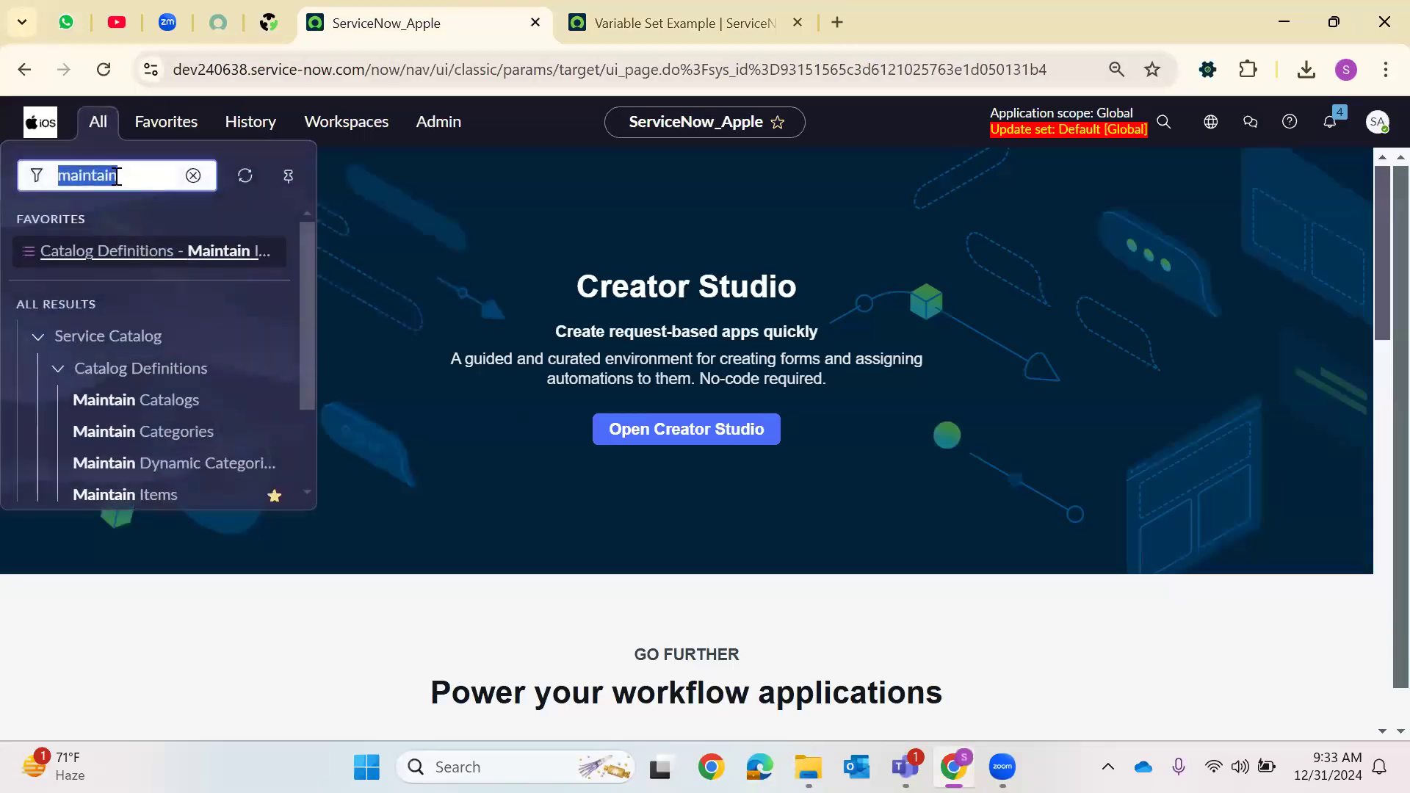
{"action": "scroll", "coordinate": [164, 323], "scroll_direction": "down", "scroll_amount": 3}
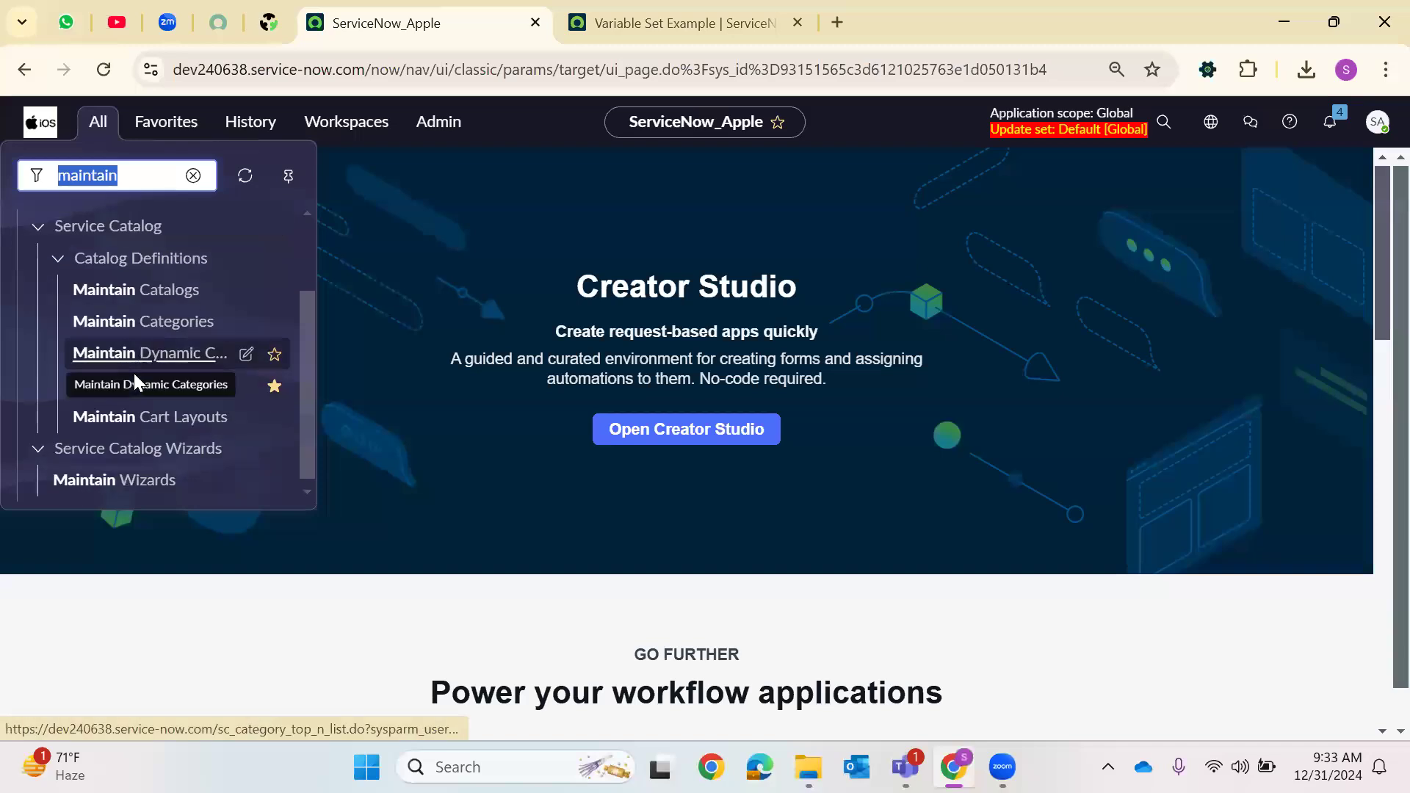
{"action": "right_click", "coordinate": [134, 374]}
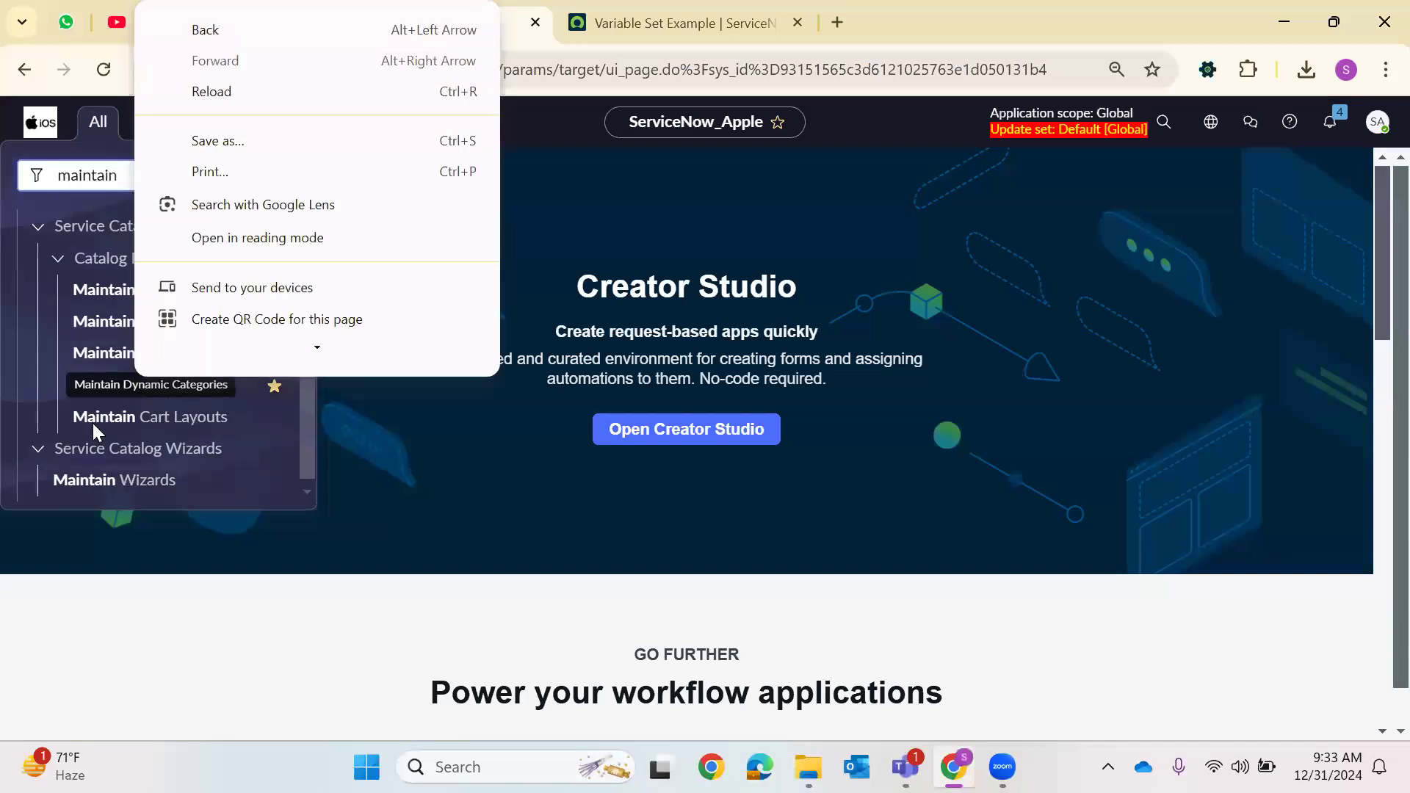
{"action": "left_click", "coordinate": [105, 387]}
{"action": "right_click", "coordinate": [107, 381]}
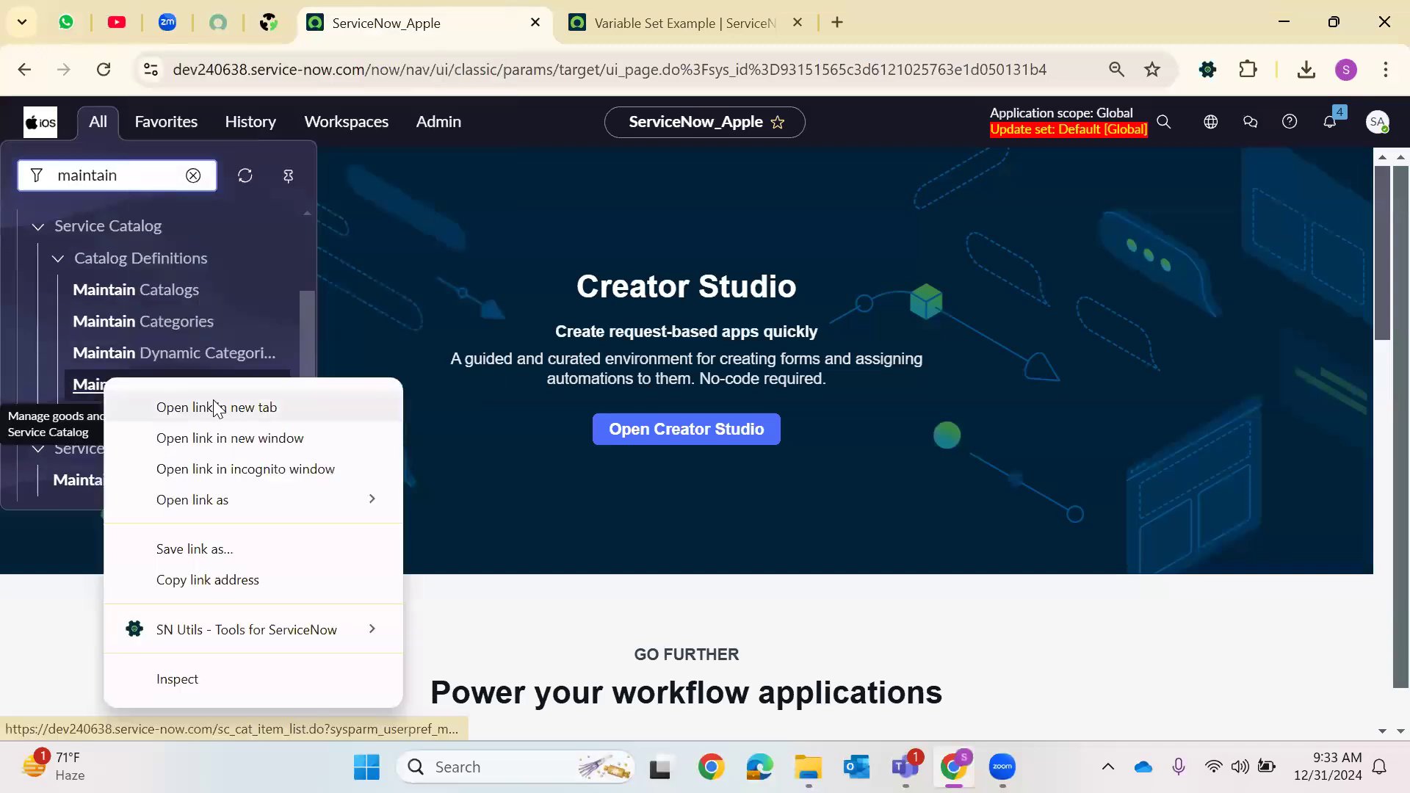
{"action": "left_click", "coordinate": [214, 406]}
{"action": "left_click", "coordinate": [742, 26]}
{"action": "key", "text": "ctrl+Tab"}
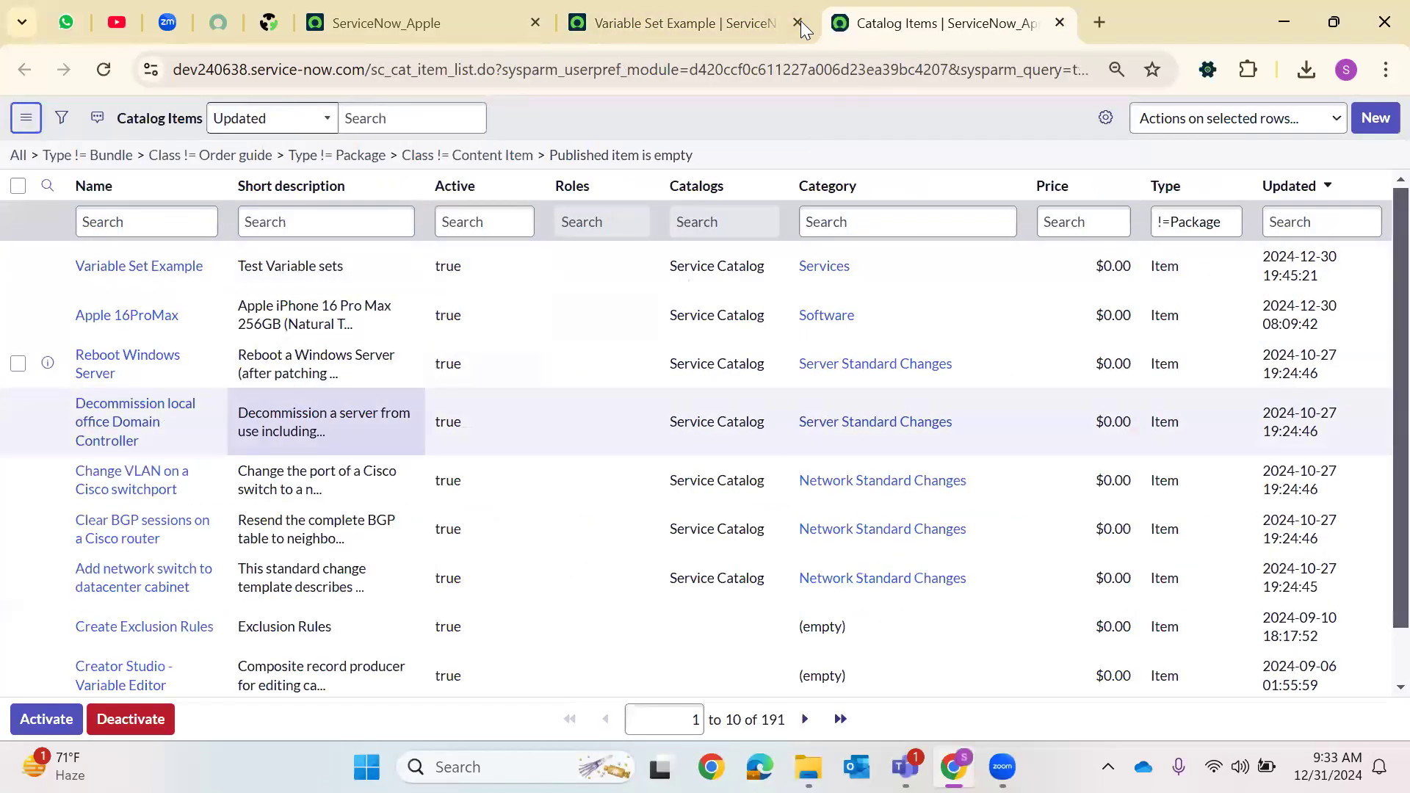
Open the Variable Set Example catalog item record and open Edit Members for its Variable Sets list
{"action": "left_click", "coordinate": [138, 267]}
{"action": "left_click", "coordinate": [797, 23]}
{"action": "left_click", "coordinate": [804, 210]}
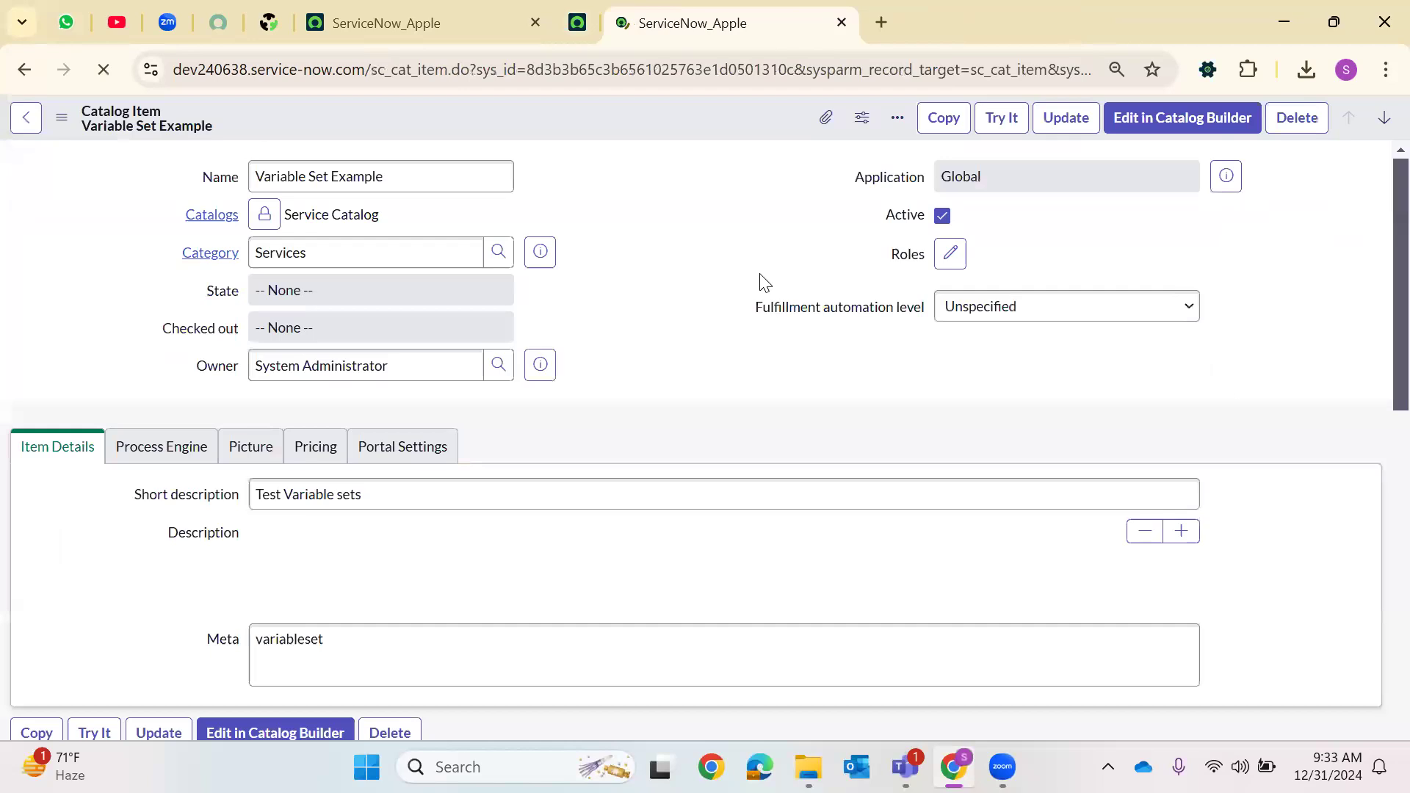
{"action": "scroll", "coordinate": [593, 384], "scroll_direction": "down", "scroll_amount": 15}
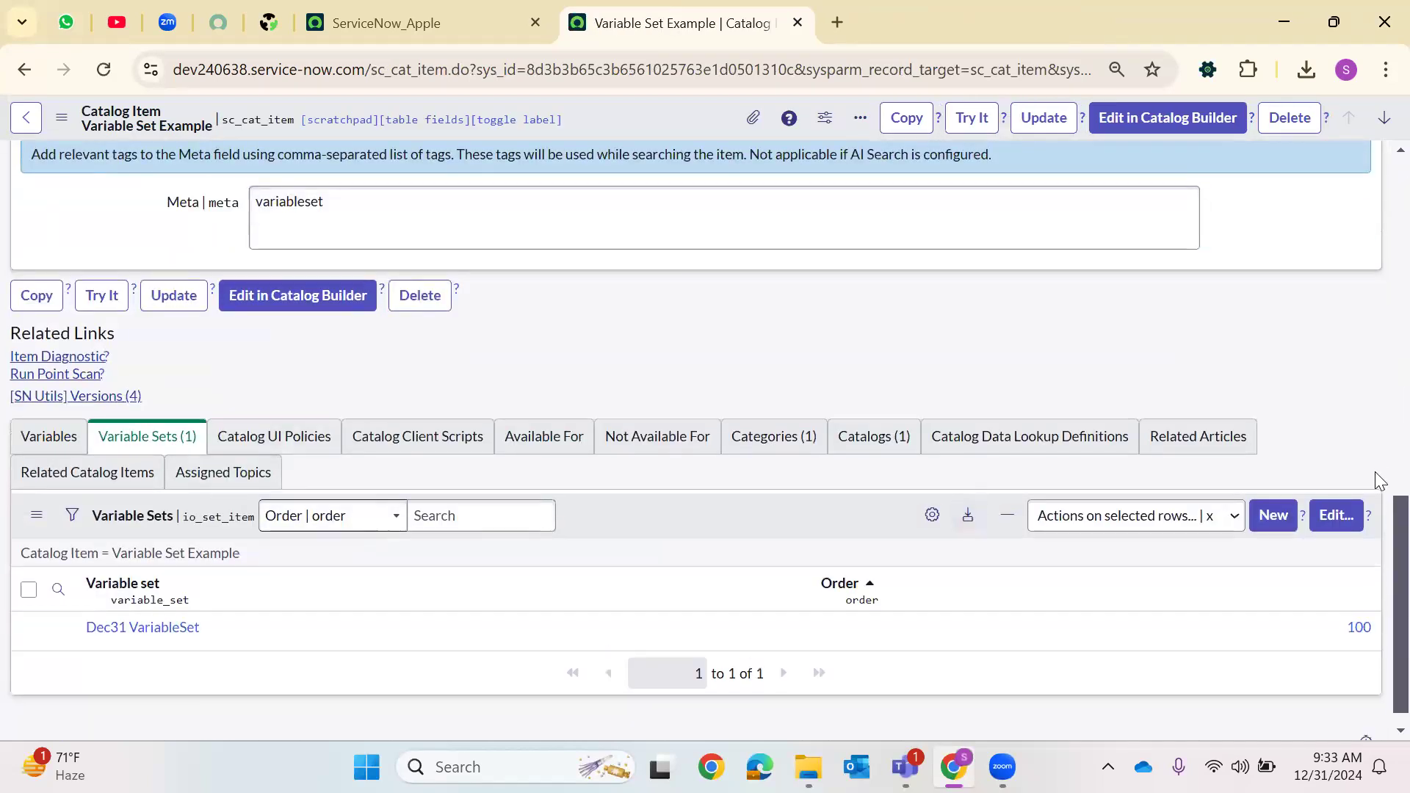
{"action": "left_click", "coordinate": [1335, 515]}
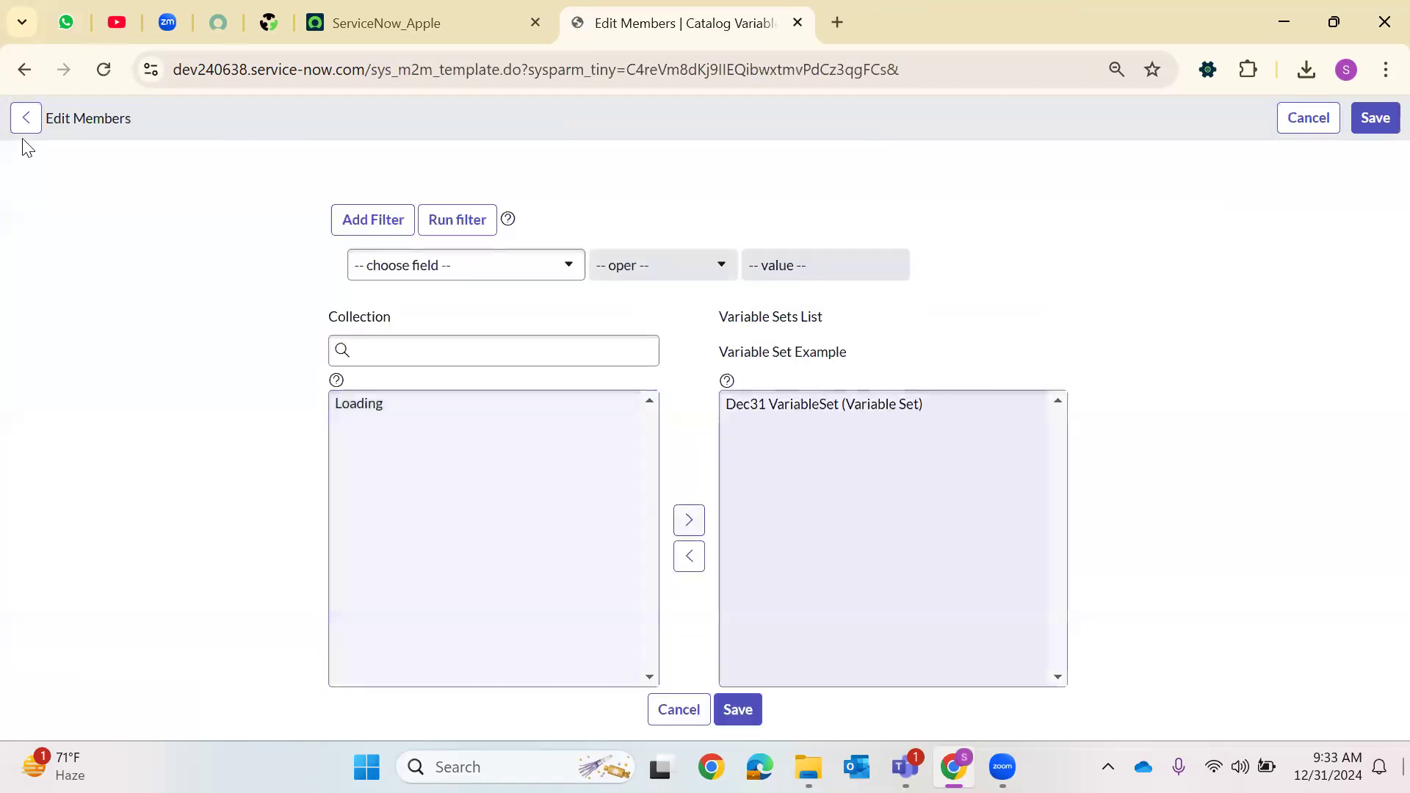
Leave Edit Members, open the Dec31 VariableSet record and start a new catalog client script from its Catalog Client Scripts list
{"action": "left_click", "coordinate": [26, 117]}
{"action": "scroll", "coordinate": [363, 463], "scroll_direction": "down", "scroll_amount": 7}
{"action": "scroll", "coordinate": [366, 463], "scroll_direction": "down", "scroll_amount": 6}
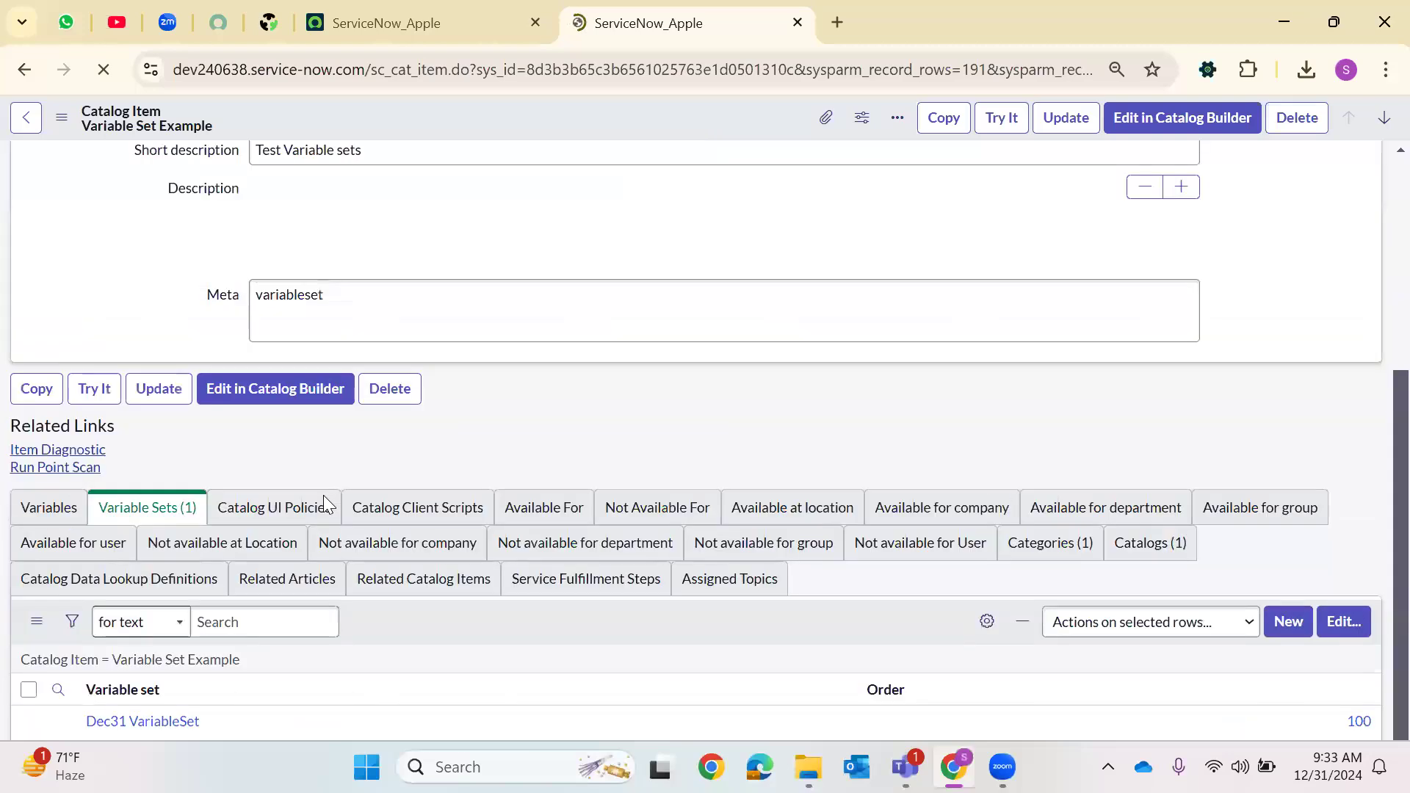
{"action": "scroll", "coordinate": [180, 593], "scroll_direction": "down", "scroll_amount": 8}
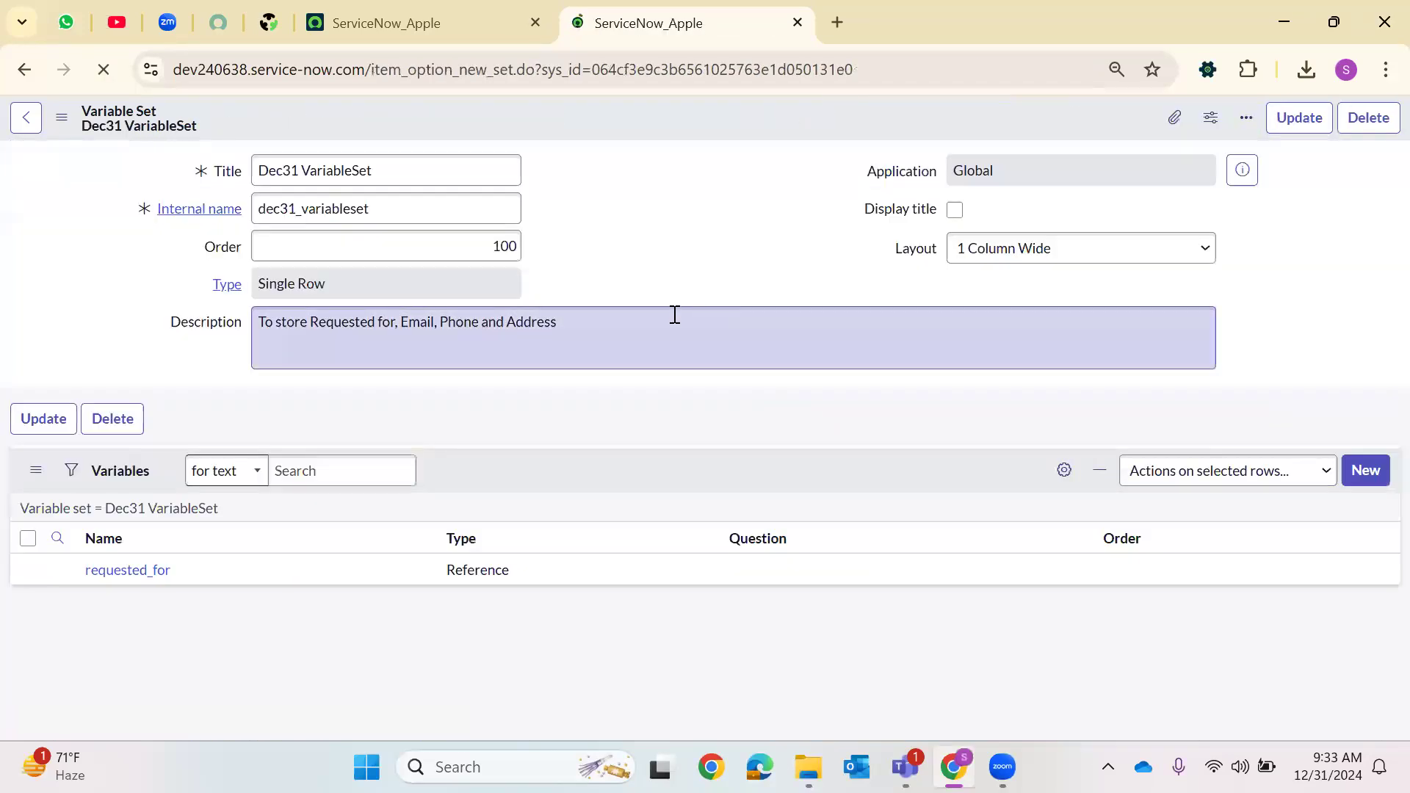
{"action": "left_click", "coordinate": [340, 510]}
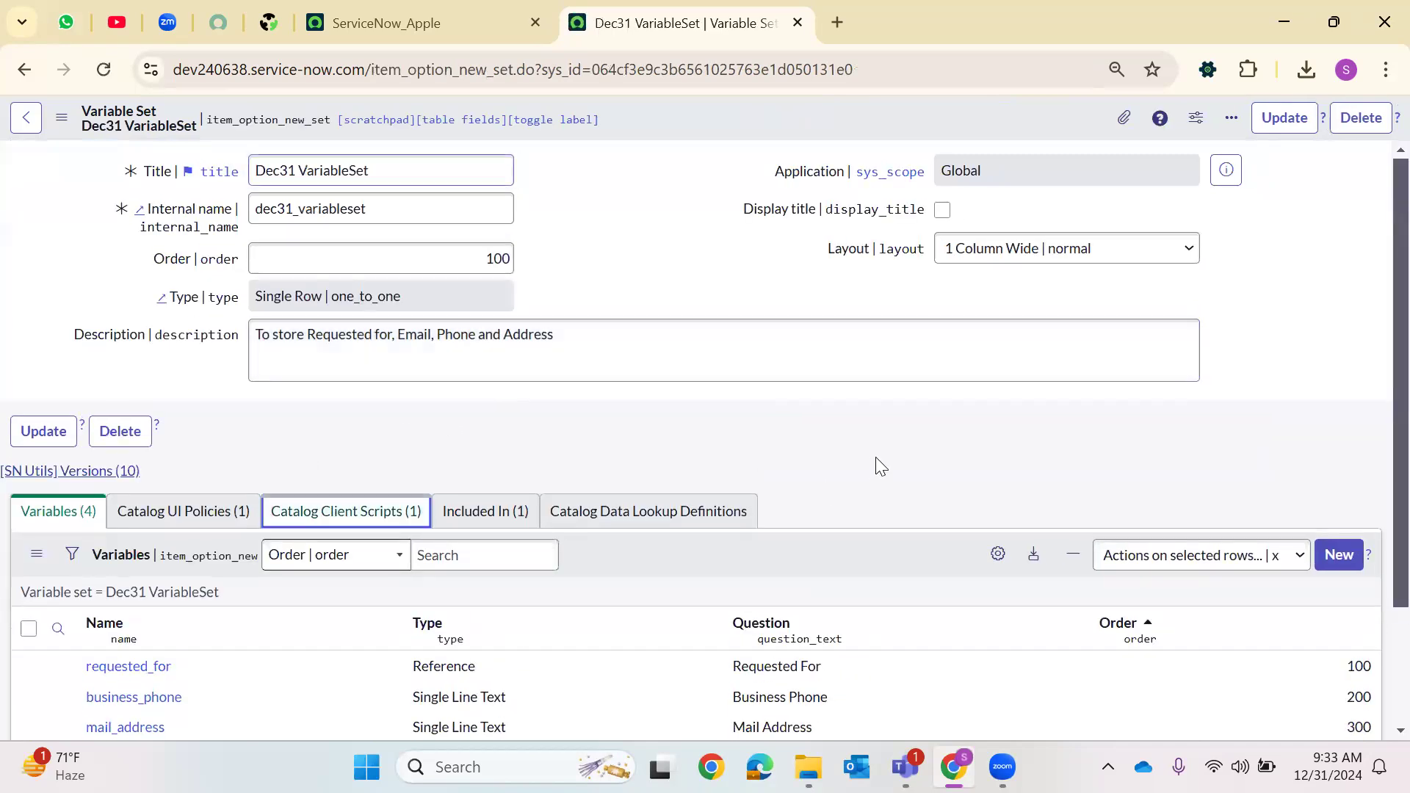
{"action": "scroll", "coordinate": [877, 455], "scroll_direction": "down", "scroll_amount": 1}
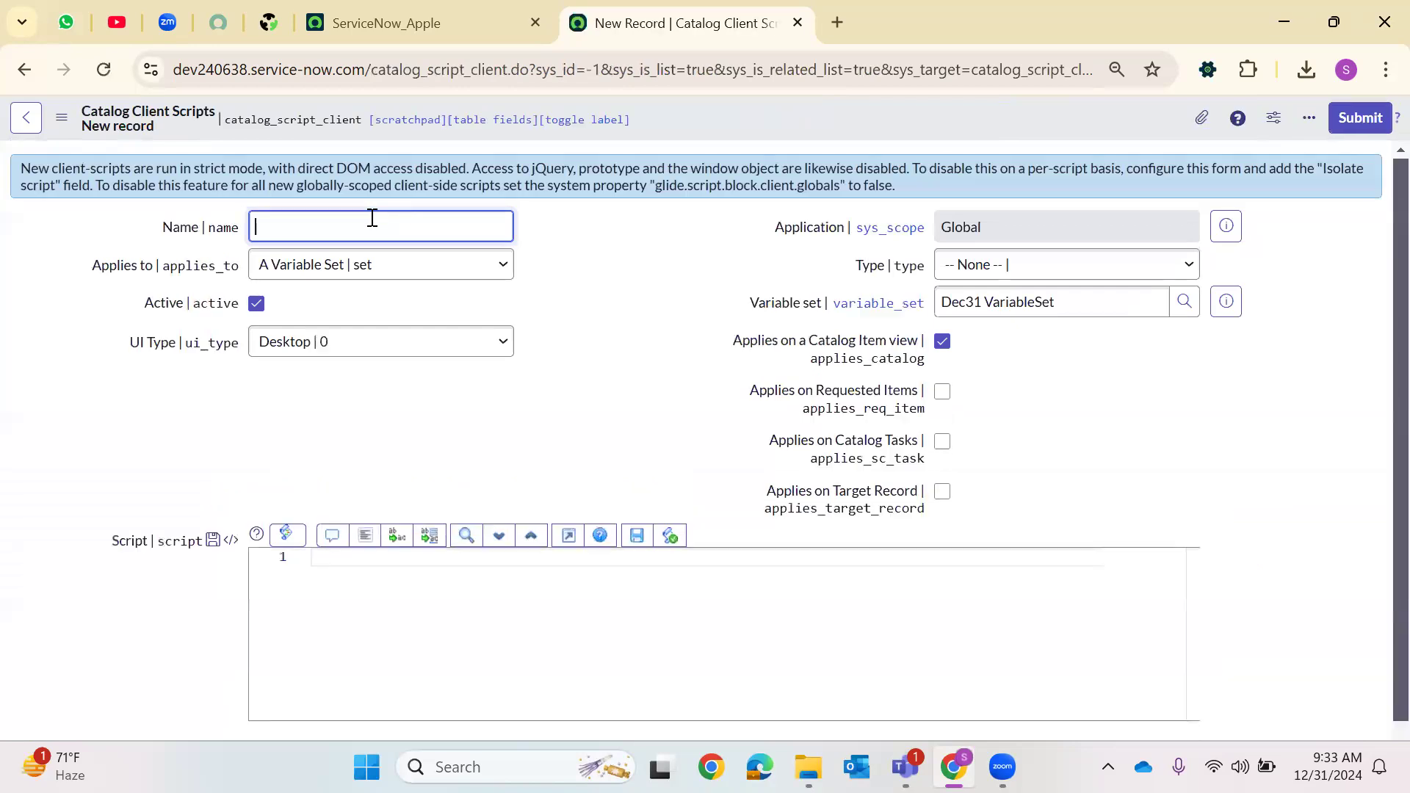
Name the new client script "OnChange Client Script", set UI Type to All and apply it on Requested Items, Catalog Tasks and Target Record
{"action": "type", "text": "OnChange Client Script"}
{"action": "left_click", "coordinate": [311, 340]}
{"action": "left_click", "coordinate": [316, 426]}
{"action": "left_click", "coordinate": [942, 391]}
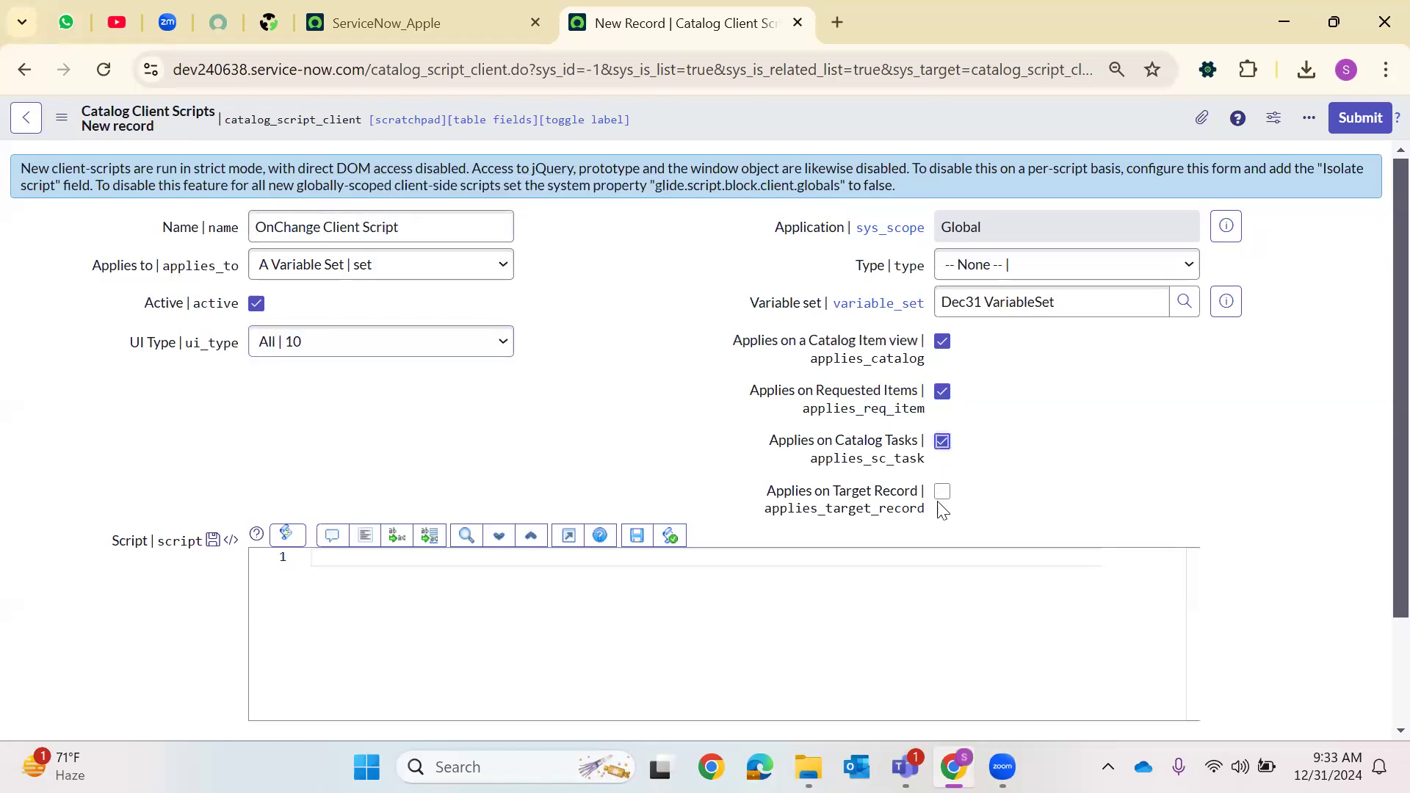
Set the script type to onChange with variable name requested_for, then save the client script record
{"action": "left_click", "coordinate": [1045, 272]}
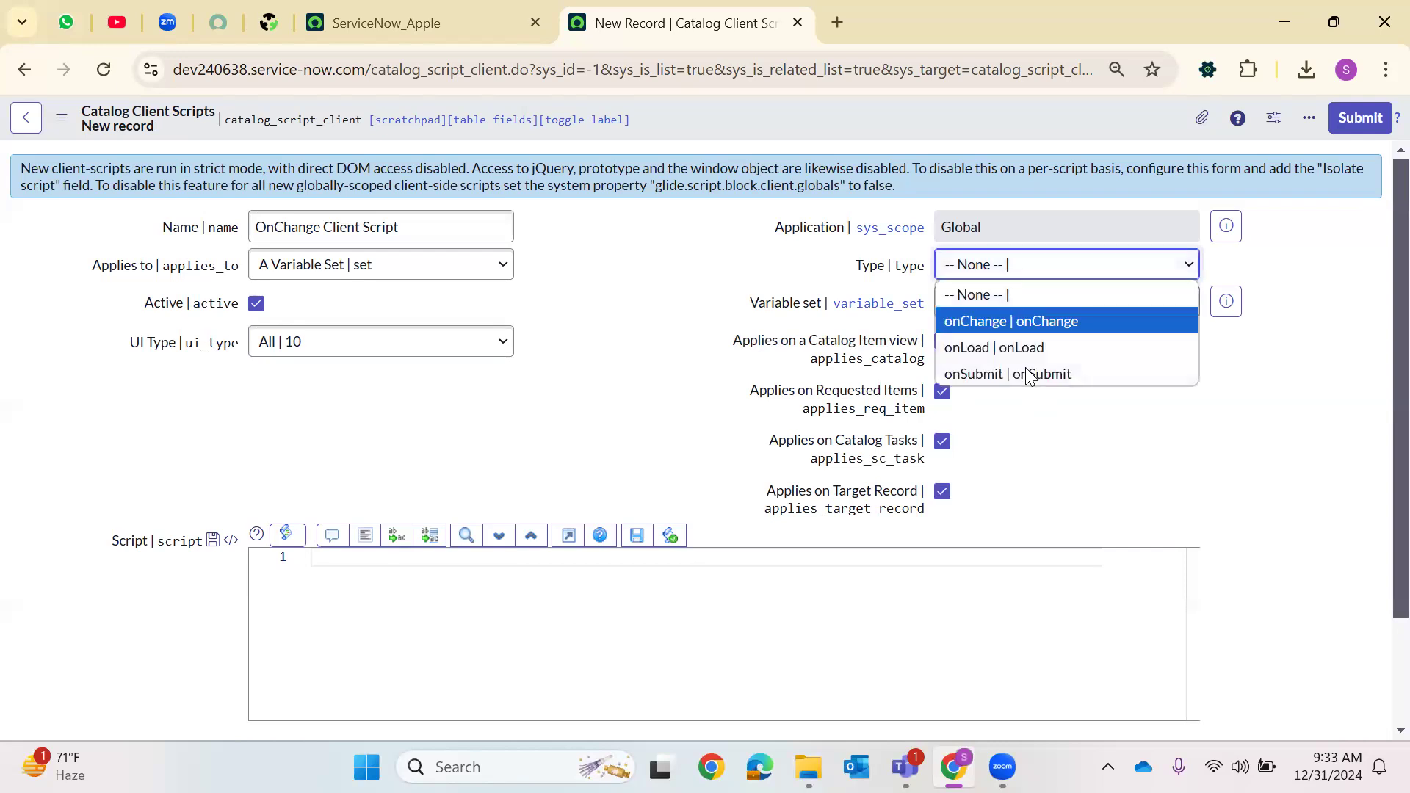
{"action": "left_click", "coordinate": [1039, 324]}
{"action": "left_click", "coordinate": [992, 350]}
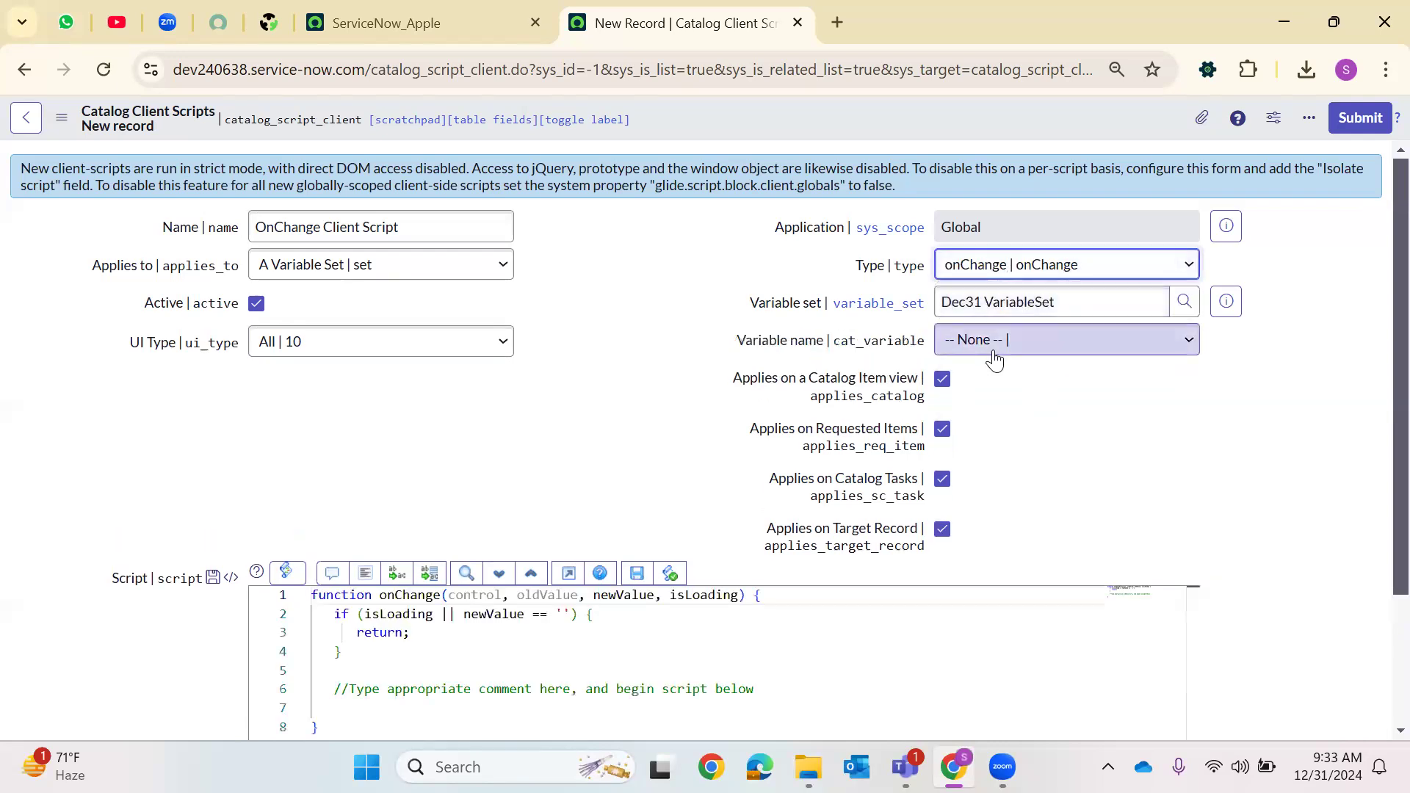
{"action": "left_click", "coordinate": [984, 444]}
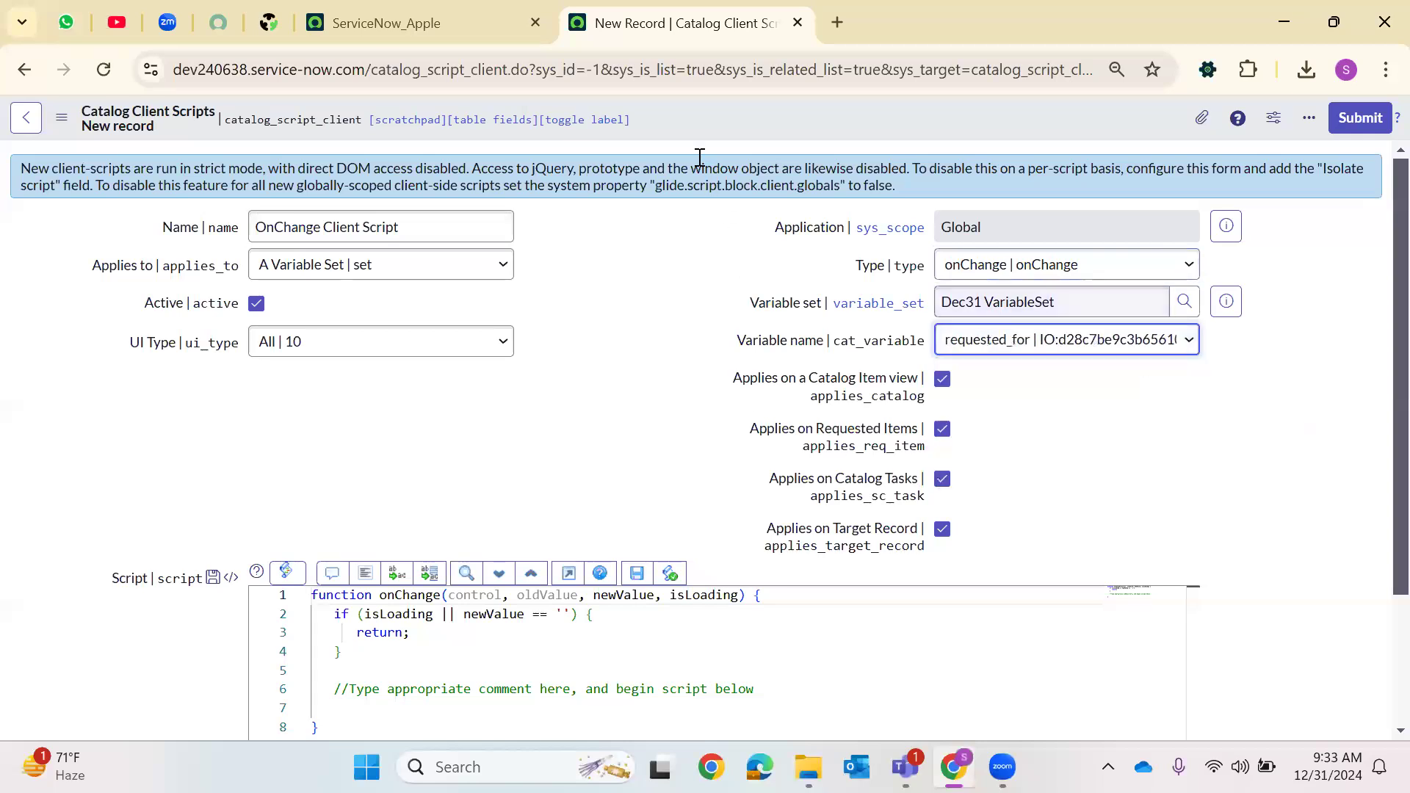
{"action": "right_click", "coordinate": [710, 126]}
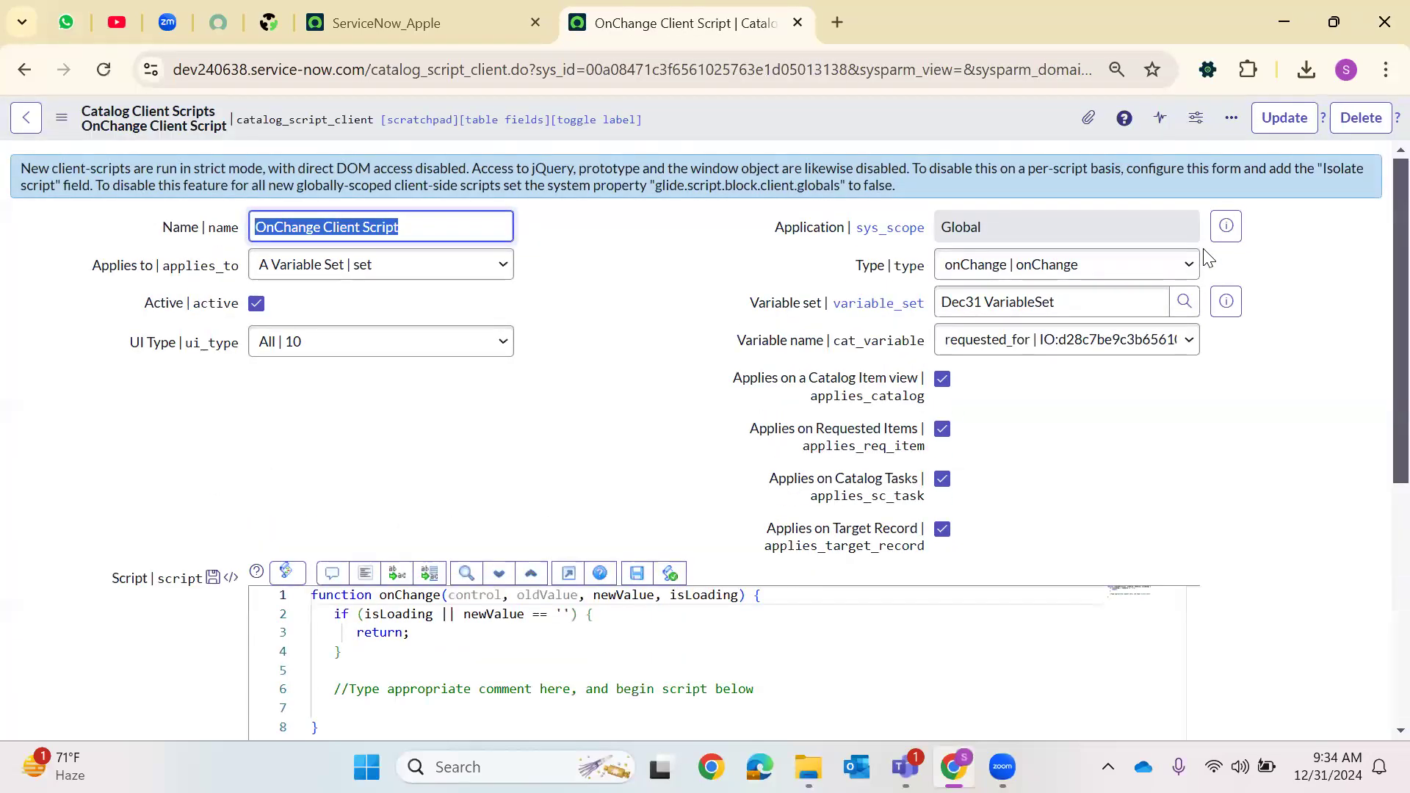
{"action": "right_click", "coordinate": [739, 122]}
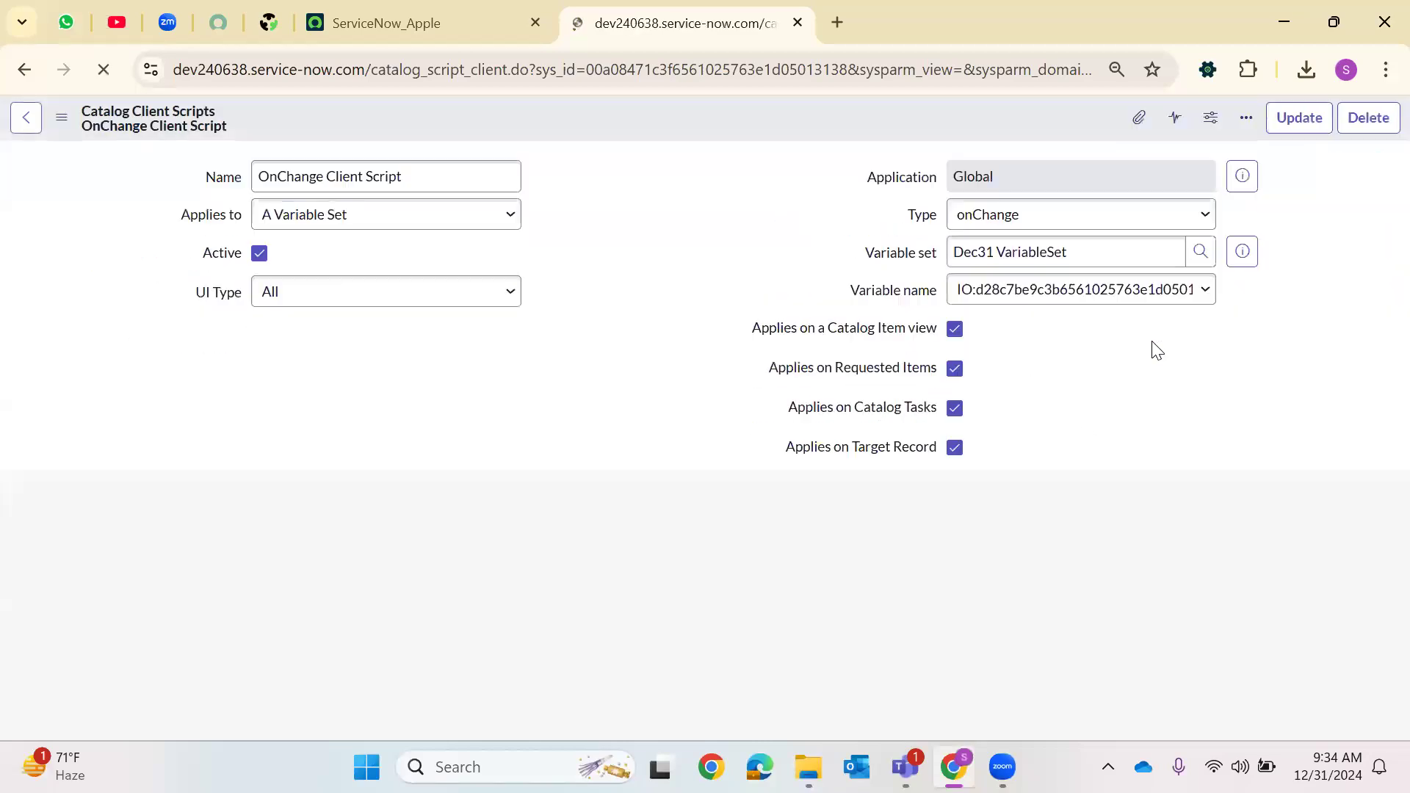
Replace the template comment in the script with the start of var xyz = g_form.getValue(' to read a variable
{"action": "scroll", "coordinate": [490, 579], "scroll_direction": "down", "scroll_amount": 2}
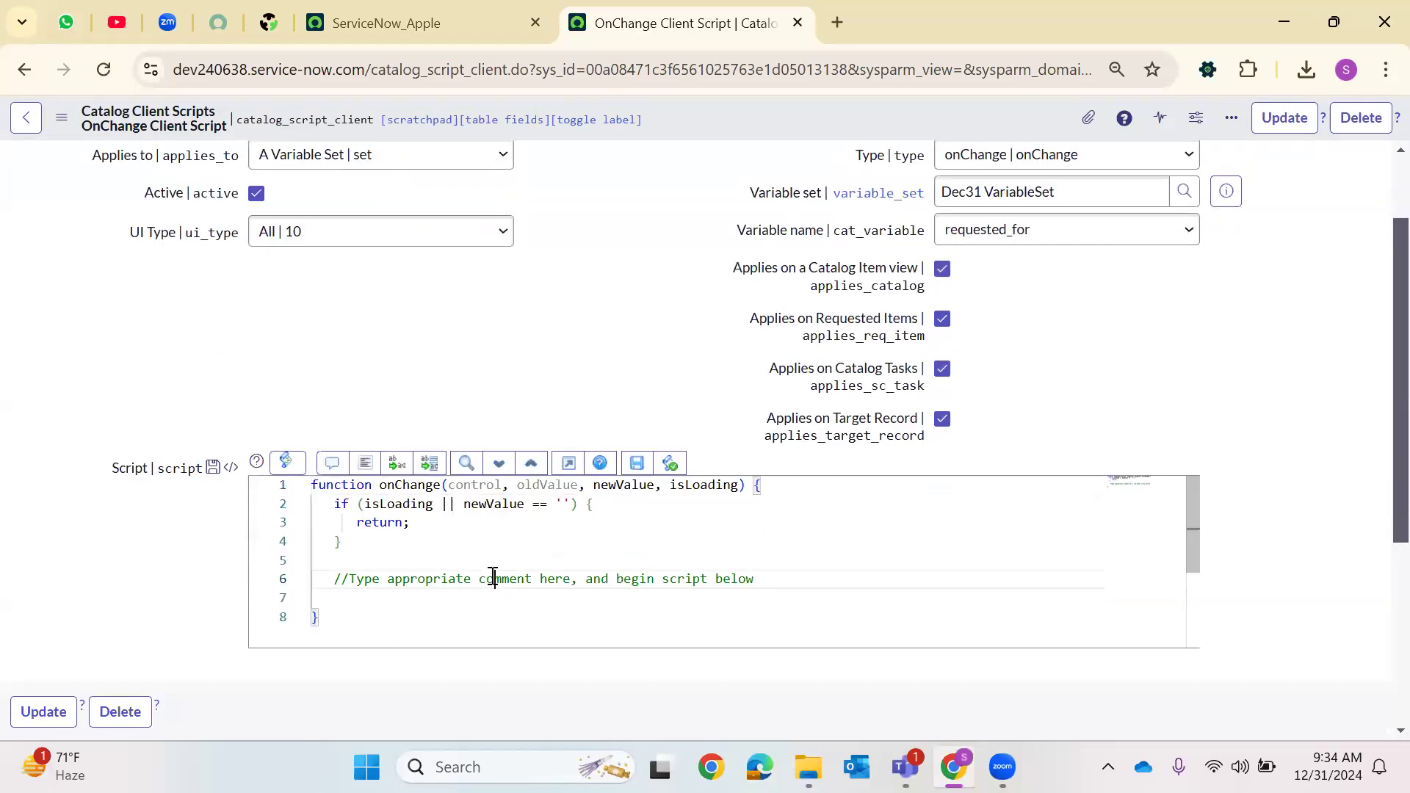
{"action": "triple_click", "coordinate": [493, 578]}
{"action": "key", "text": "BackSpace"}
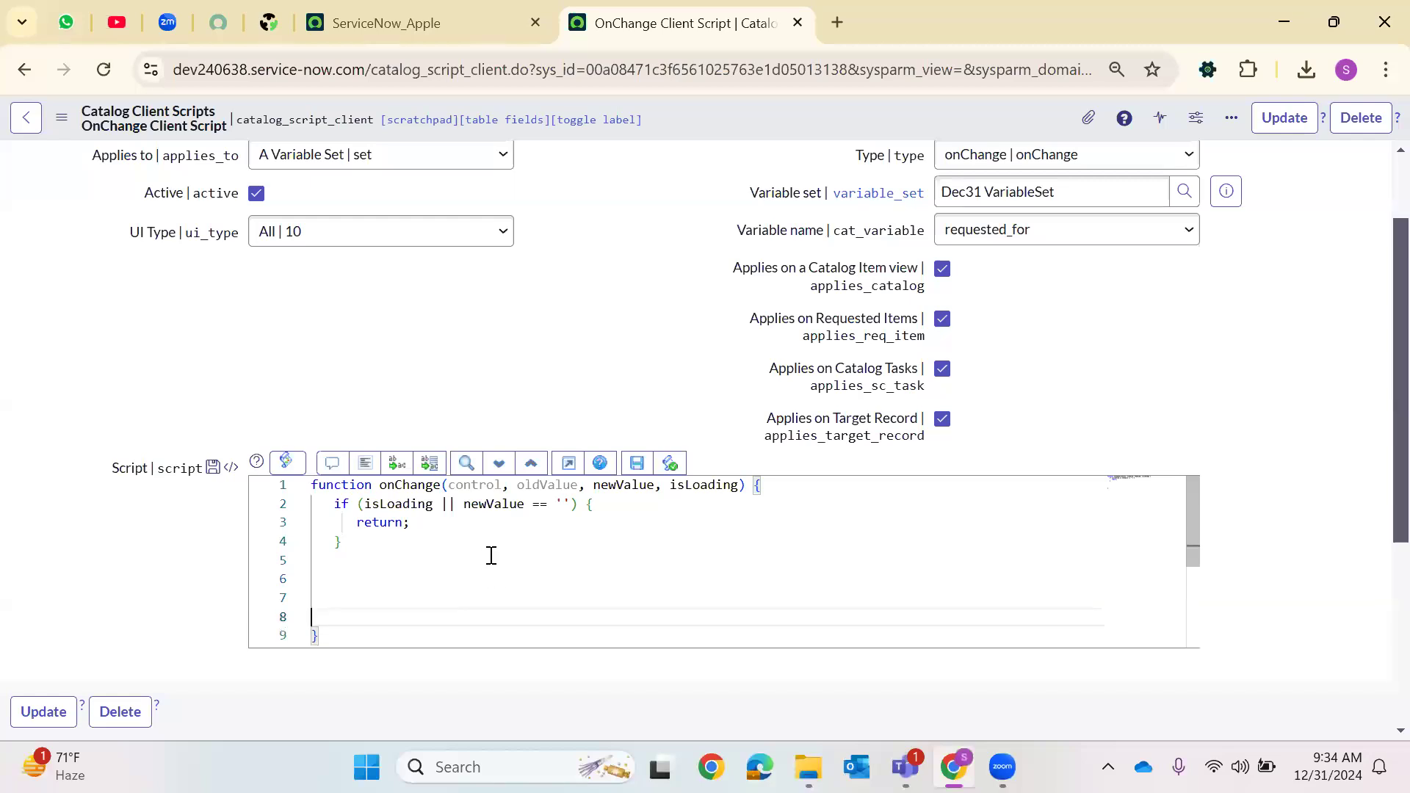
{"action": "left_click", "coordinate": [408, 589]}
{"action": "left_click", "coordinate": [406, 573]}
{"action": "type", "text": "var"}
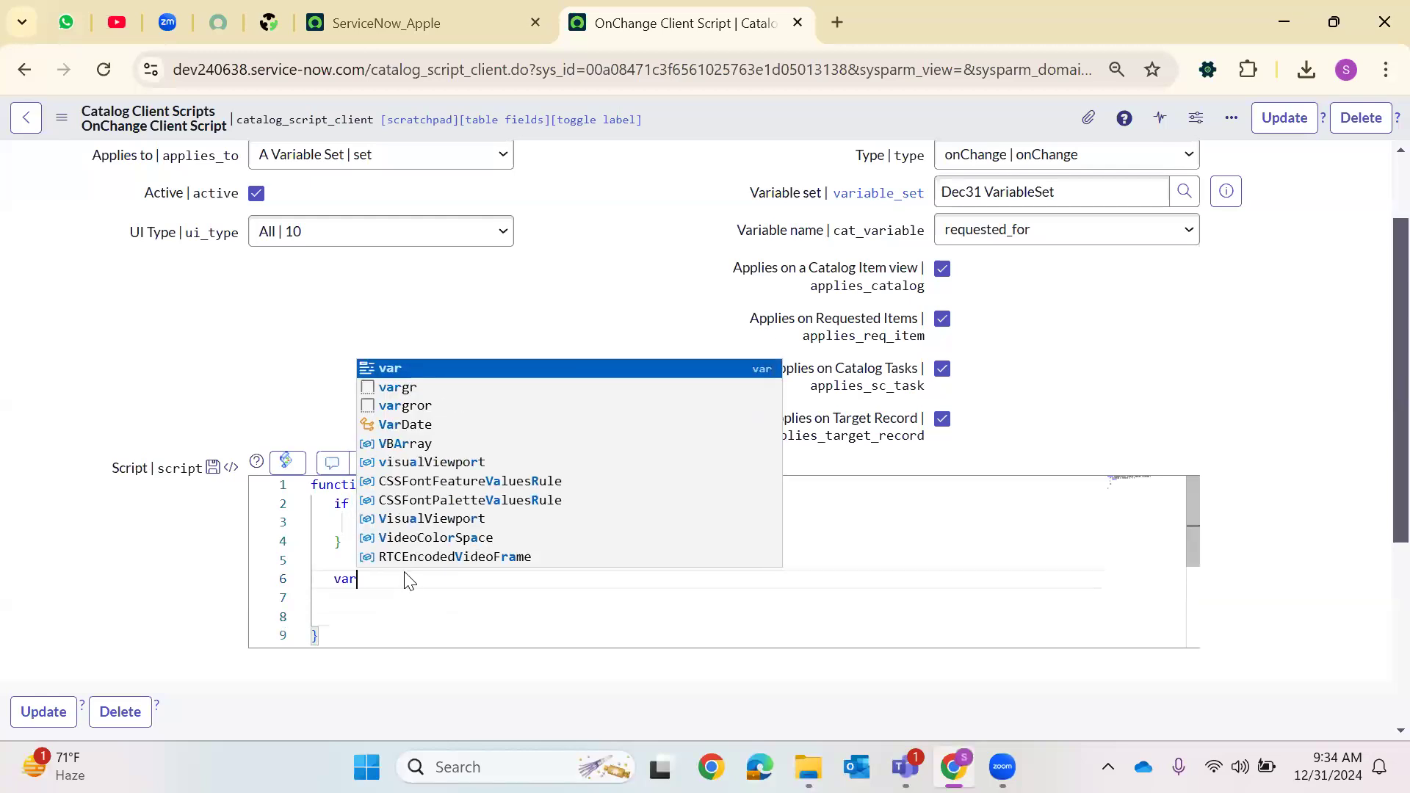
{"action": "type", "text": " xyz ="}
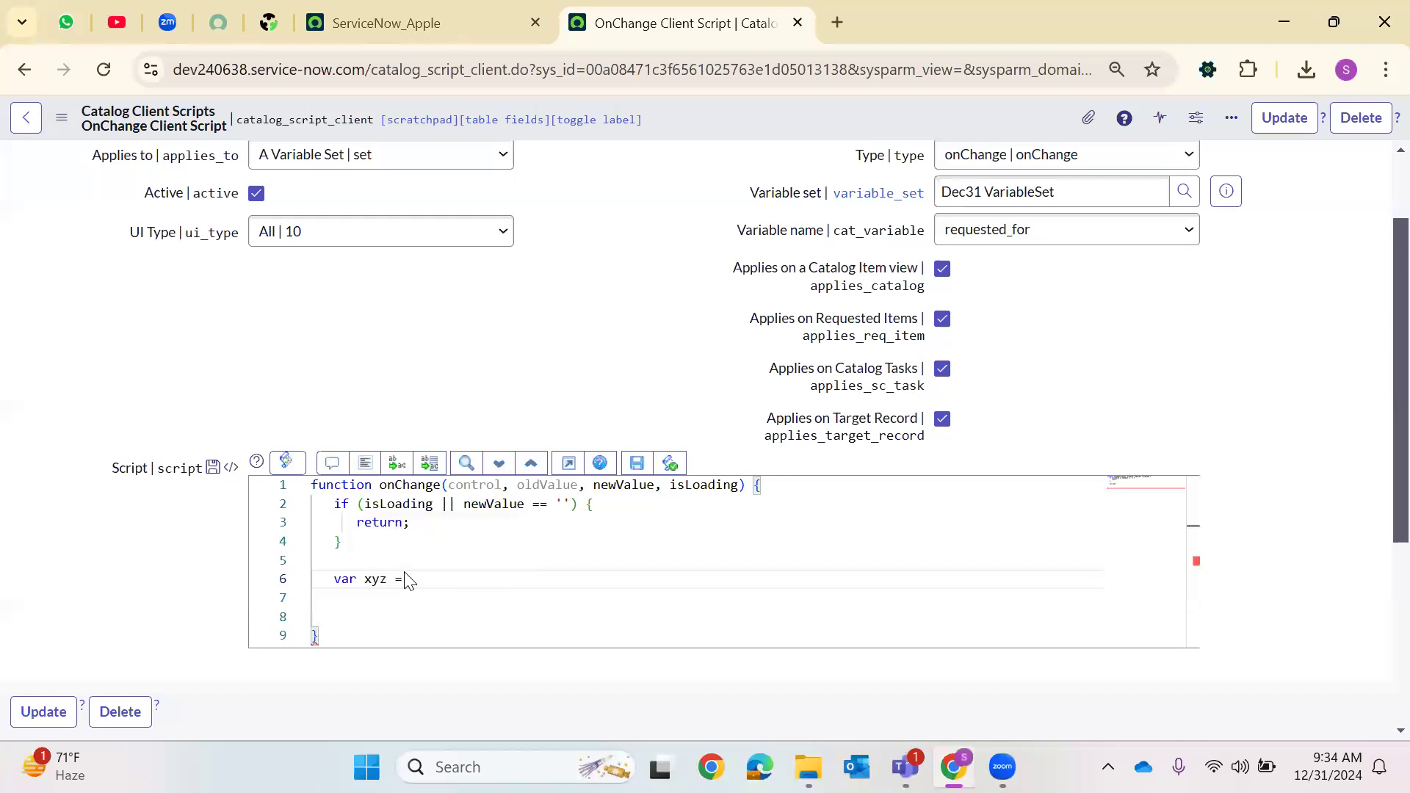
{"action": "type", "text": "g_form"}
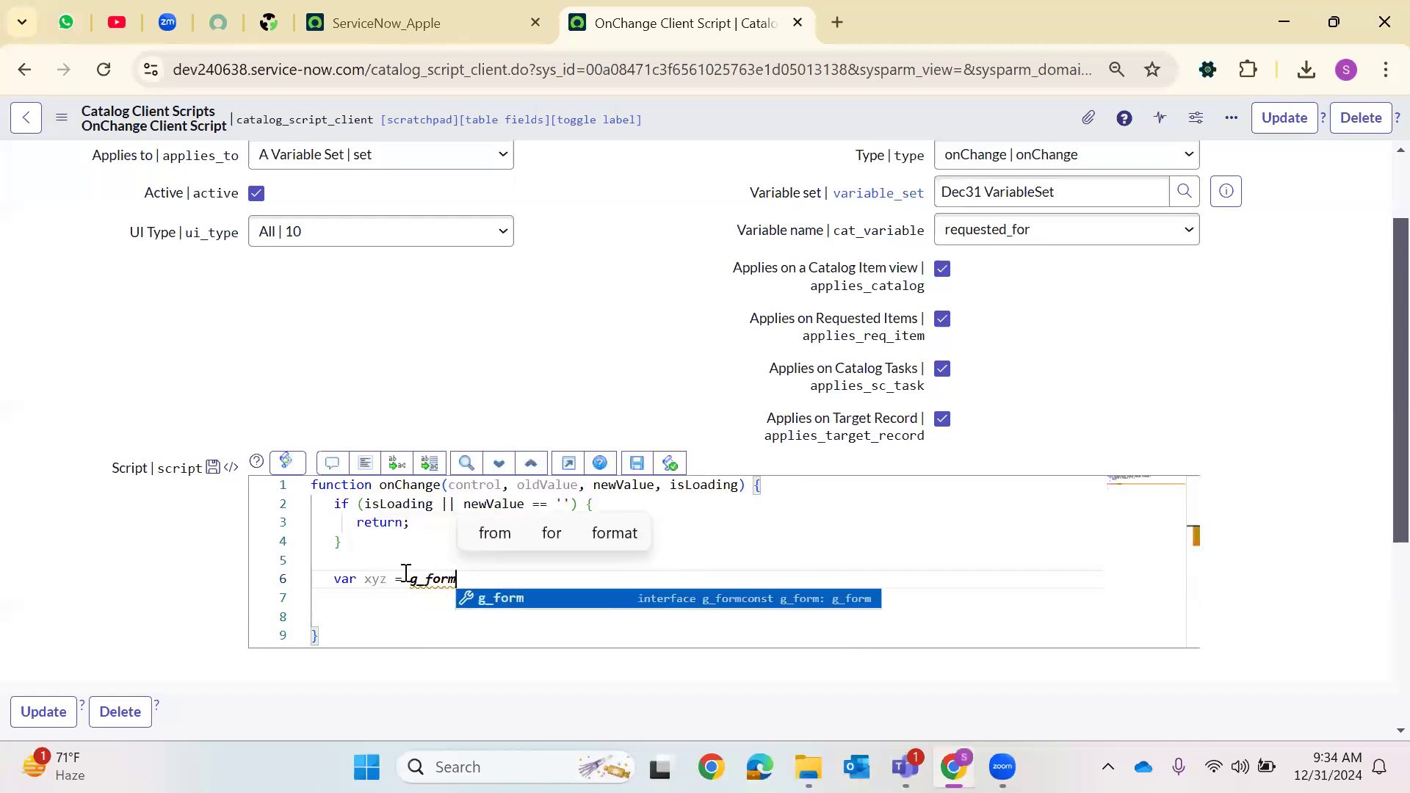
{"action": "type", "text": ".getV"}
{"action": "key", "text": "Return"}
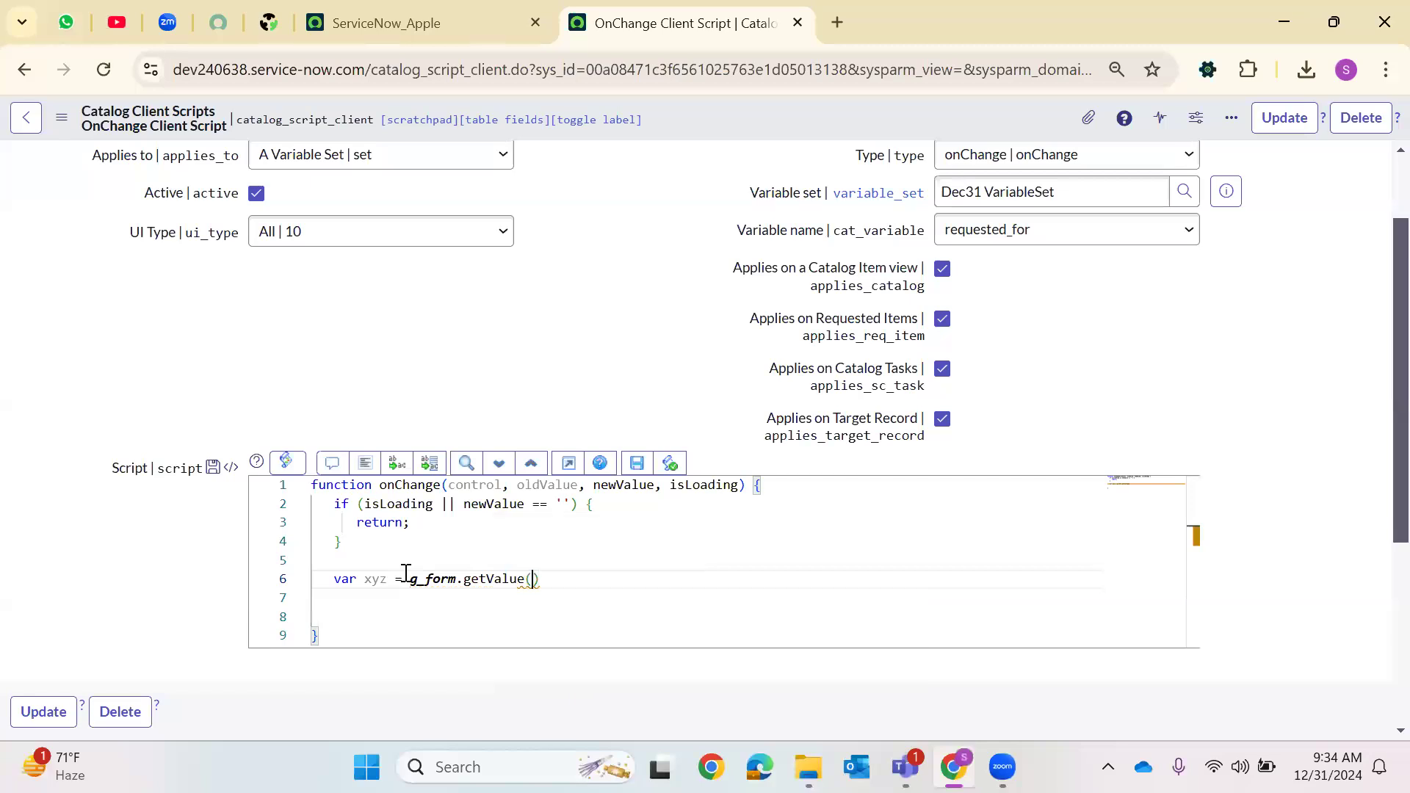
{"action": "type", "text": "'"}
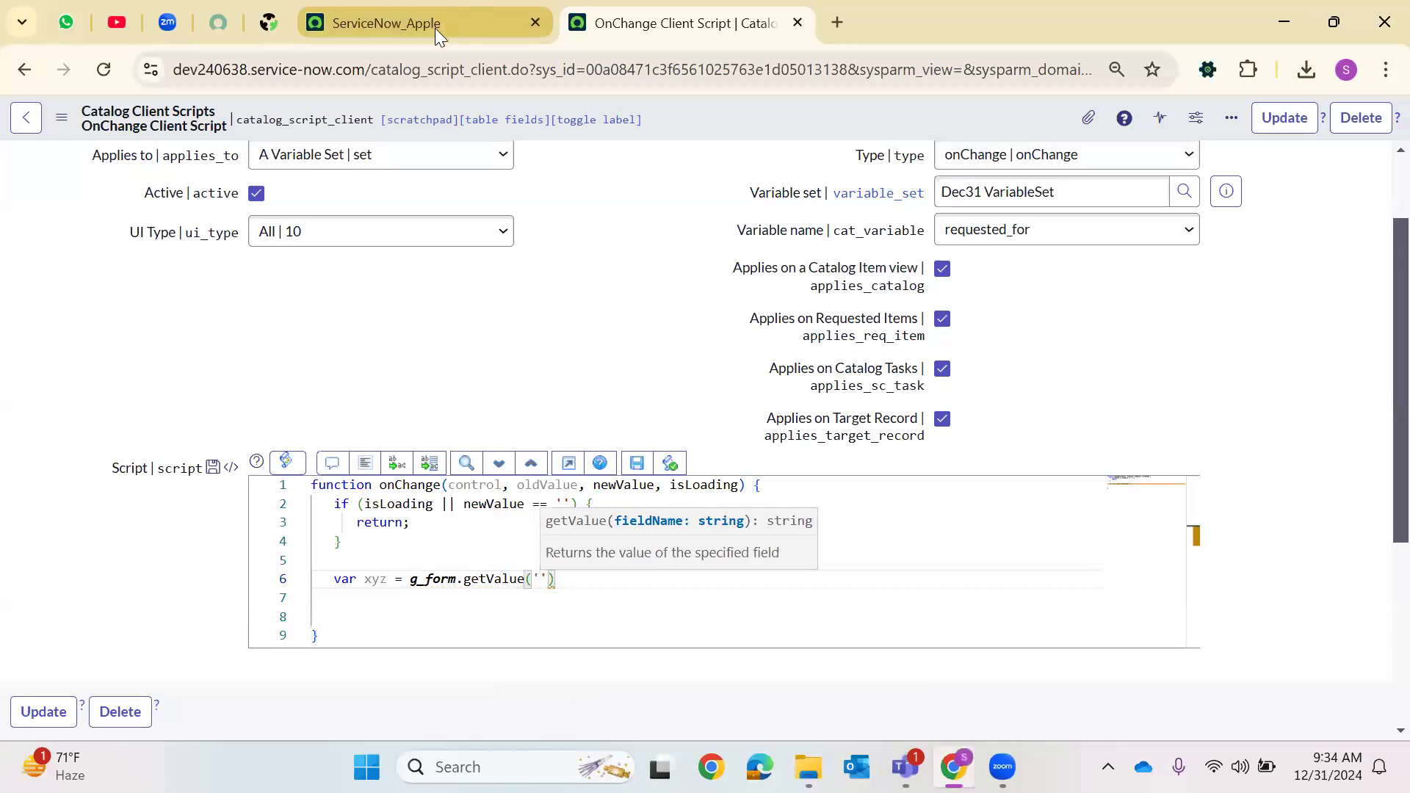
Open Maintain Items in a new tab, reach the Dec31 VariableSet's Variables list and copy the requested_for variable name
{"action": "left_click", "coordinate": [438, 29]}
{"action": "left_click", "coordinate": [103, 123]}
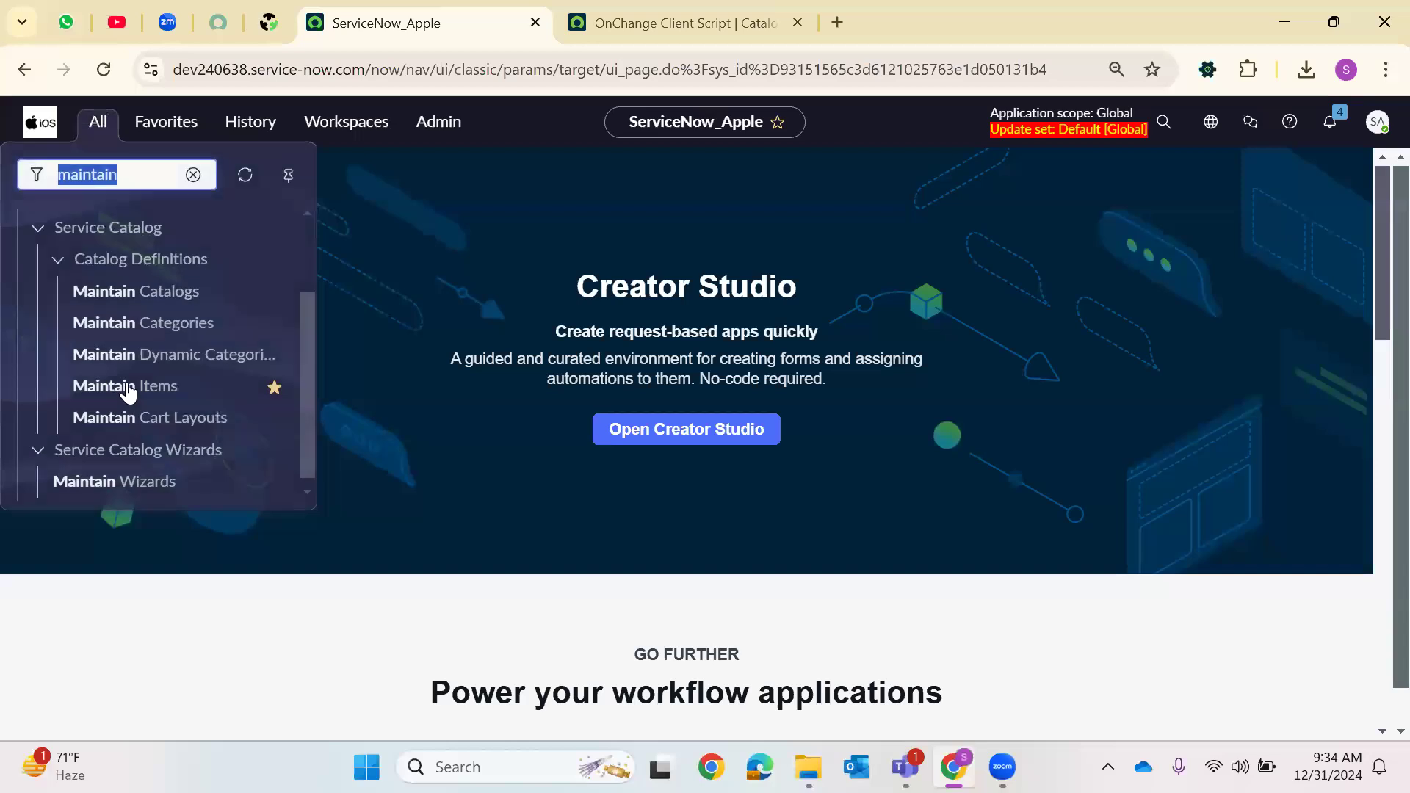
{"action": "right_click", "coordinate": [273, 397]}
{"action": "left_click", "coordinate": [268, 425]}
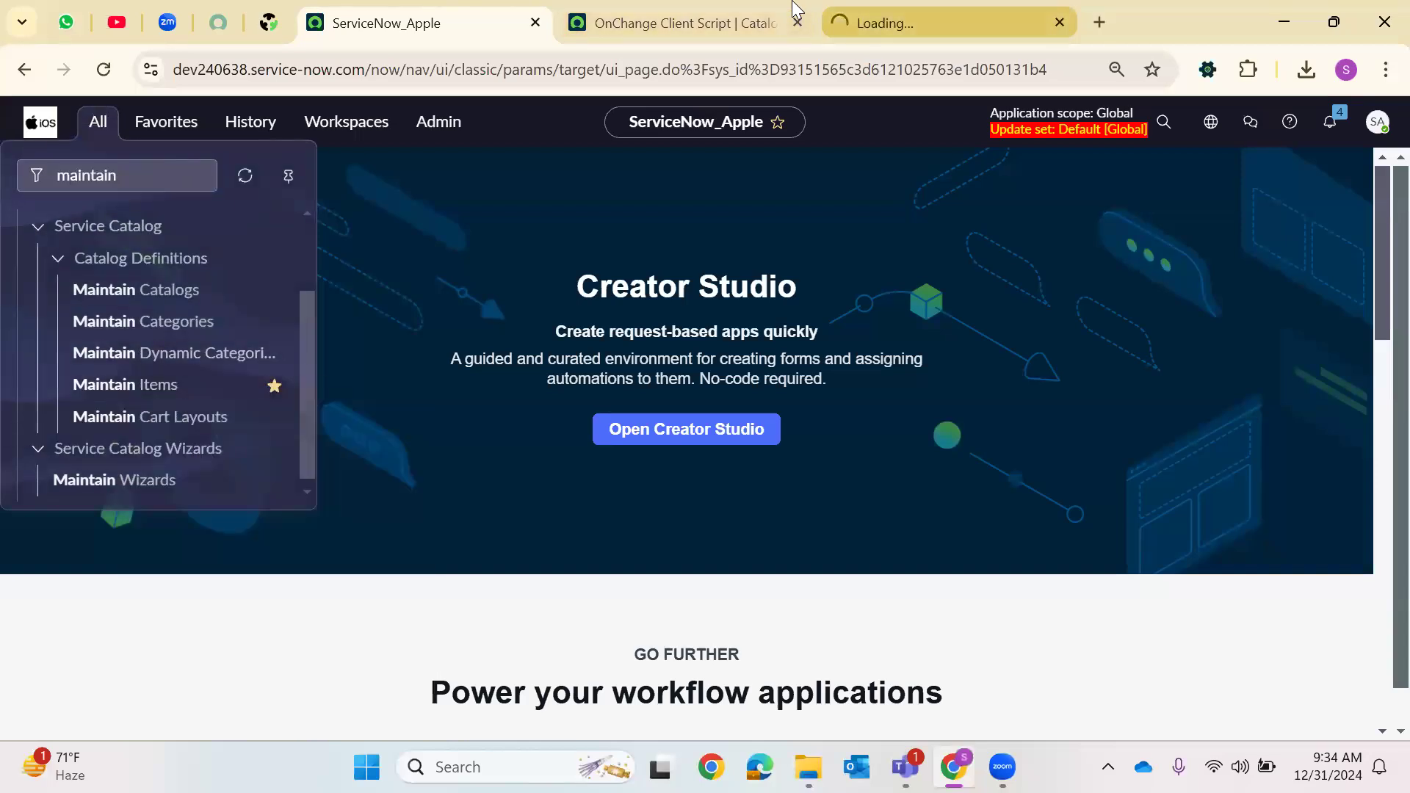
{"action": "left_click", "coordinate": [728, 9]}
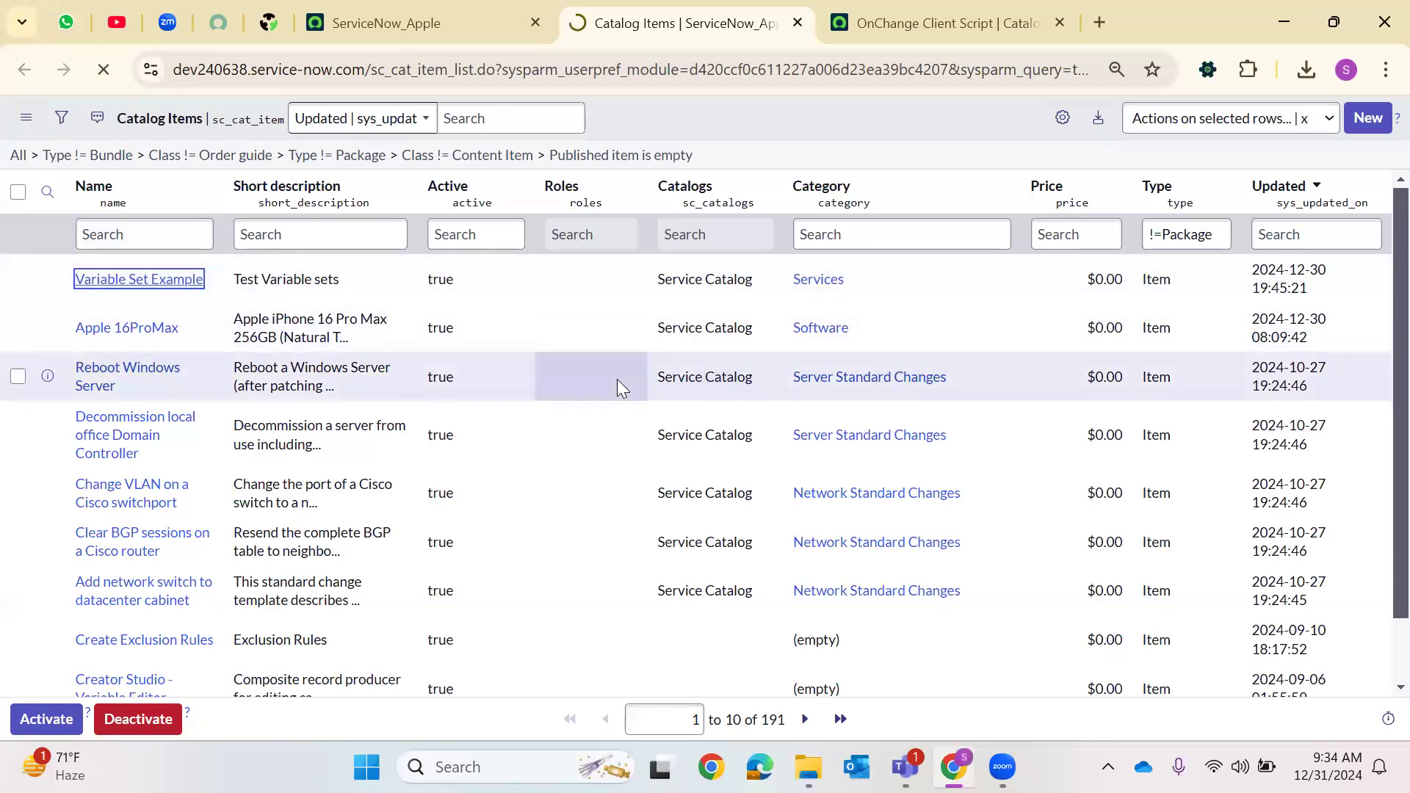
{"action": "scroll", "coordinate": [353, 547], "scroll_direction": "down", "scroll_amount": 8}
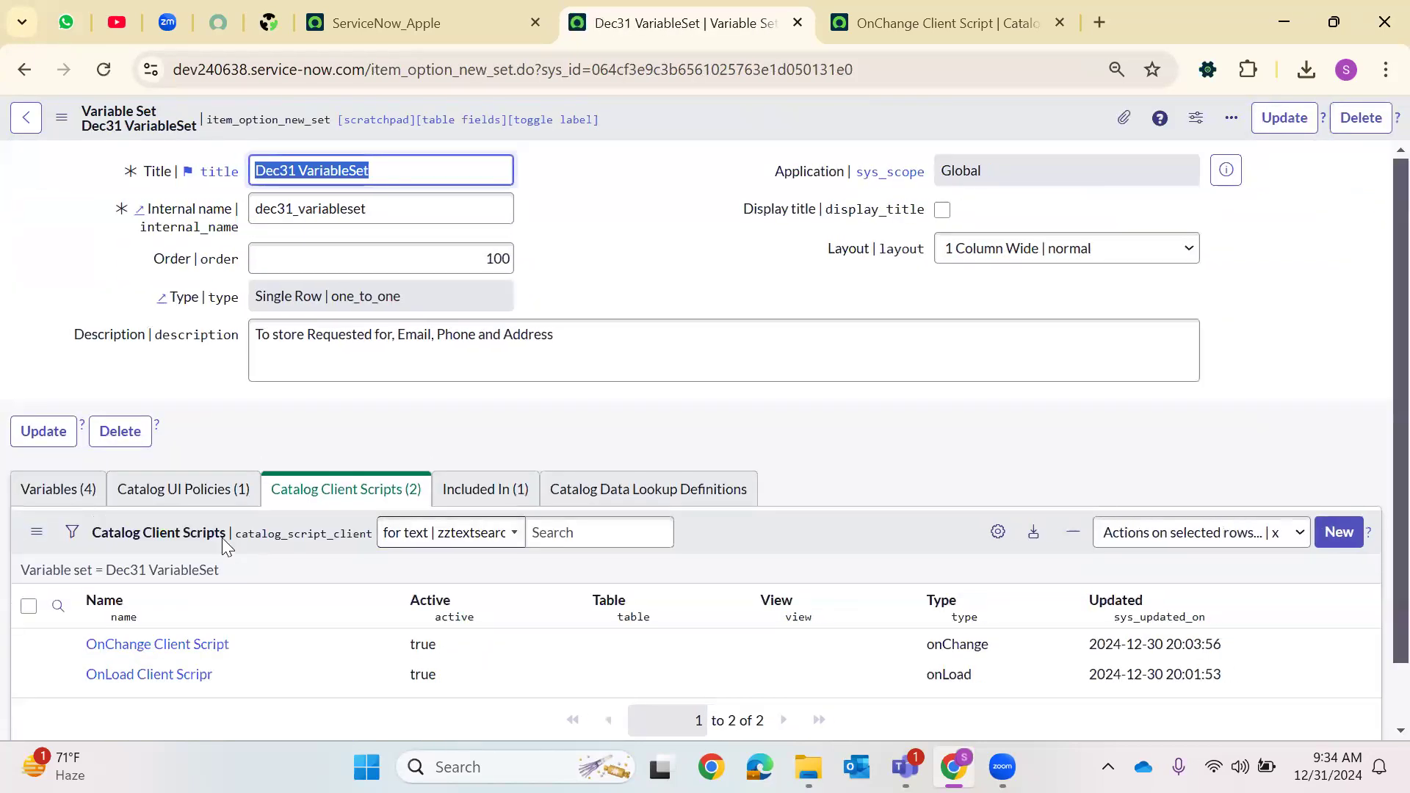
{"action": "left_click", "coordinate": [58, 419]}
{"action": "left_click_drag", "start_coordinate": [187, 575], "coordinate": [90, 575]}
{"action": "key", "text": "ctrl+c"}
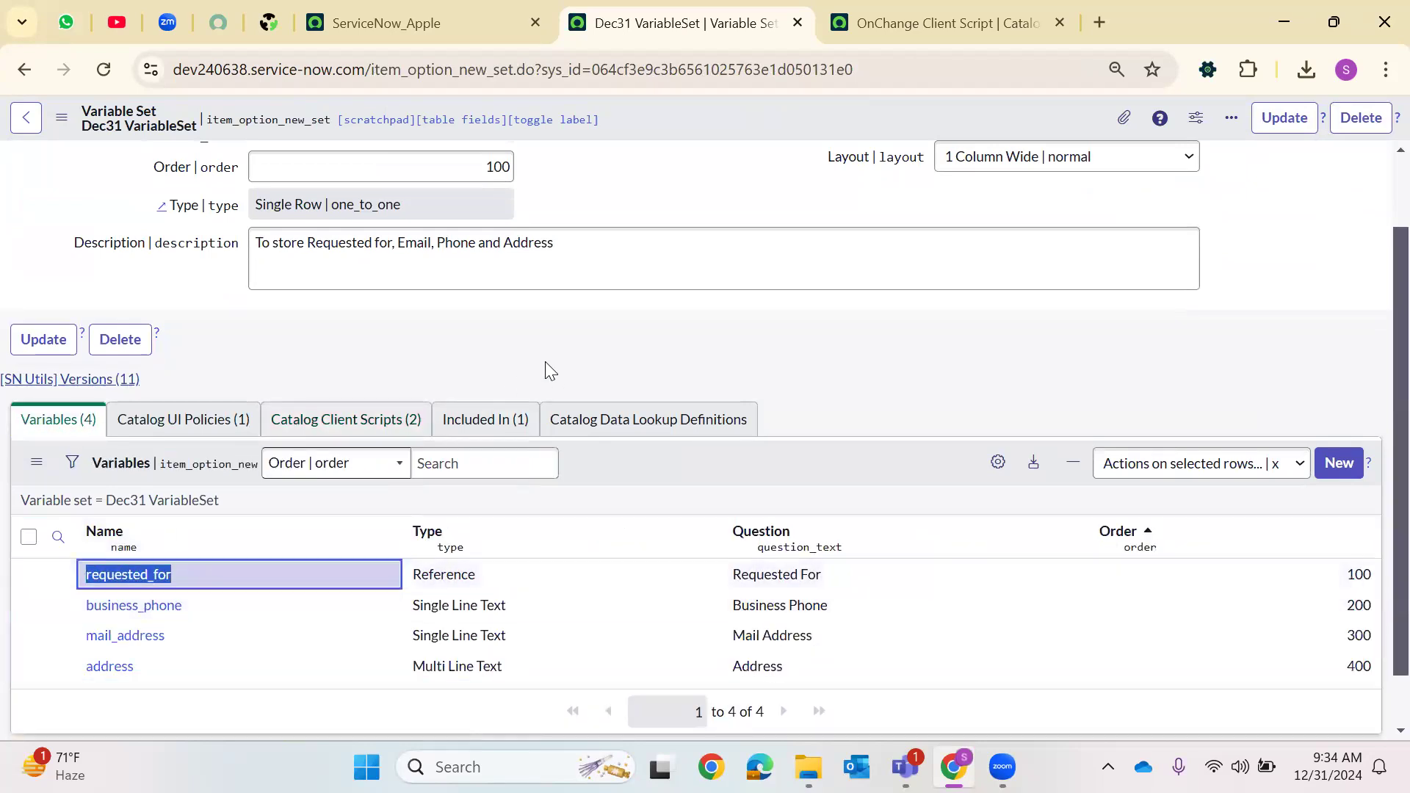
Paste requested_for into the getValue call in the OnChange script and finish the line
{"action": "left_click", "coordinate": [946, 22]}
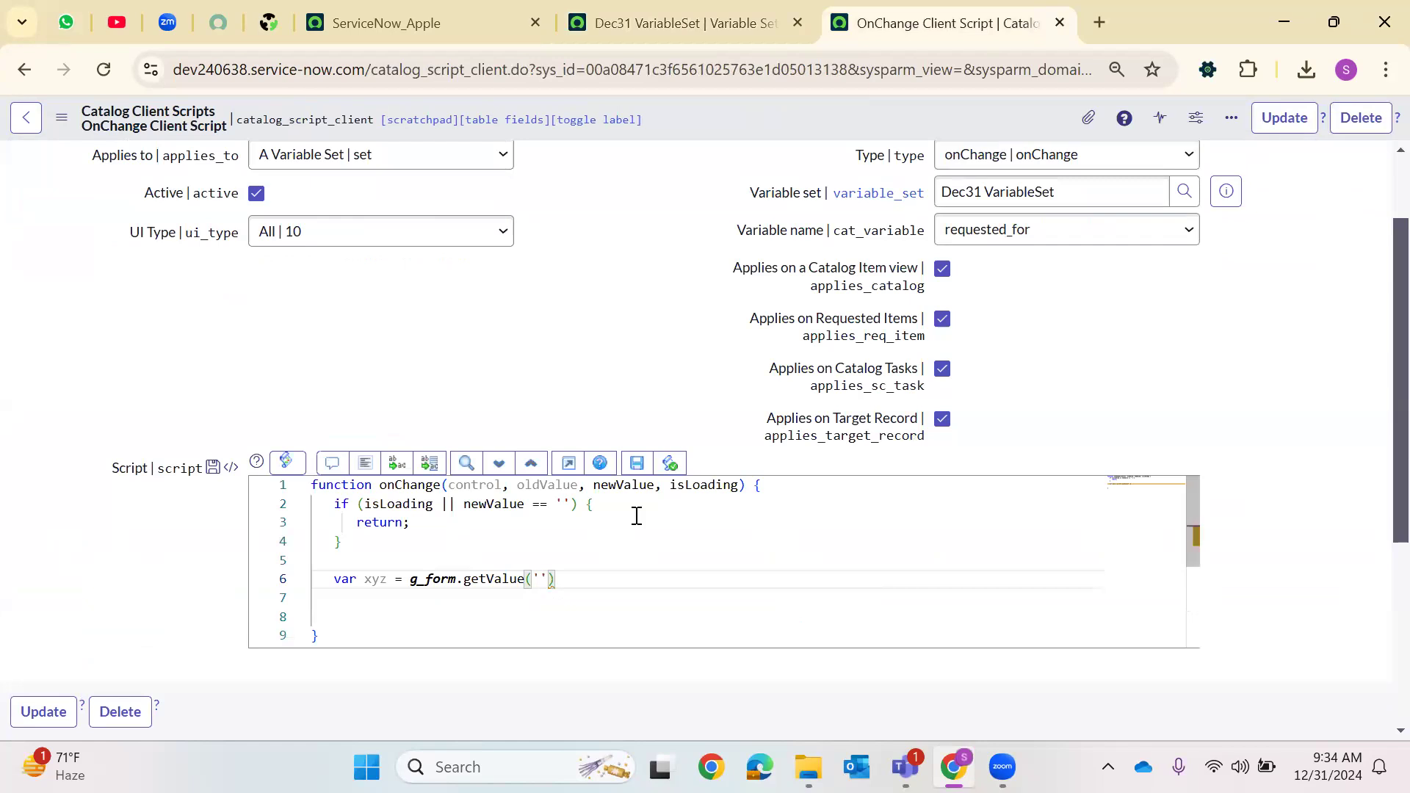
{"action": "key", "text": "ctrl+v"}
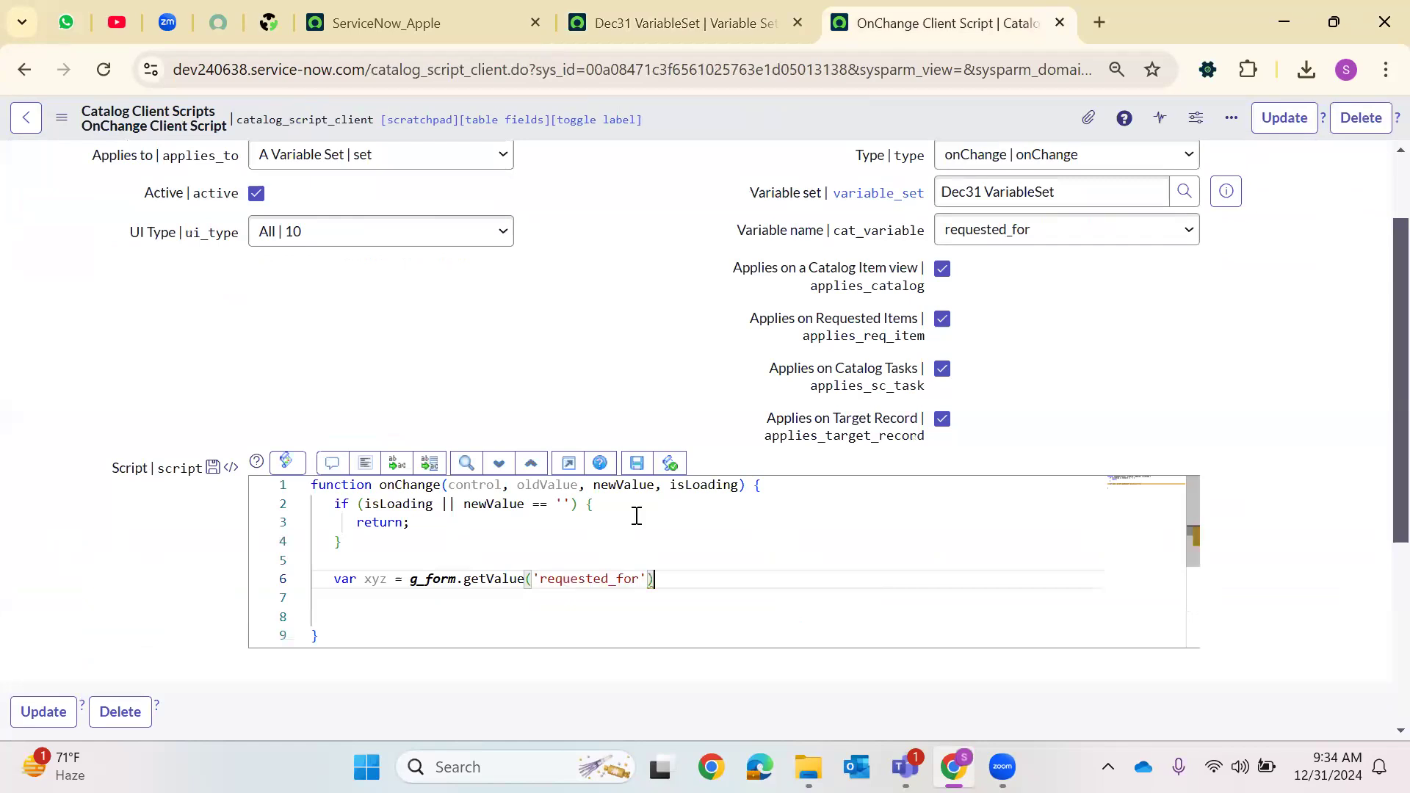
{"action": "key", "text": "Return"}
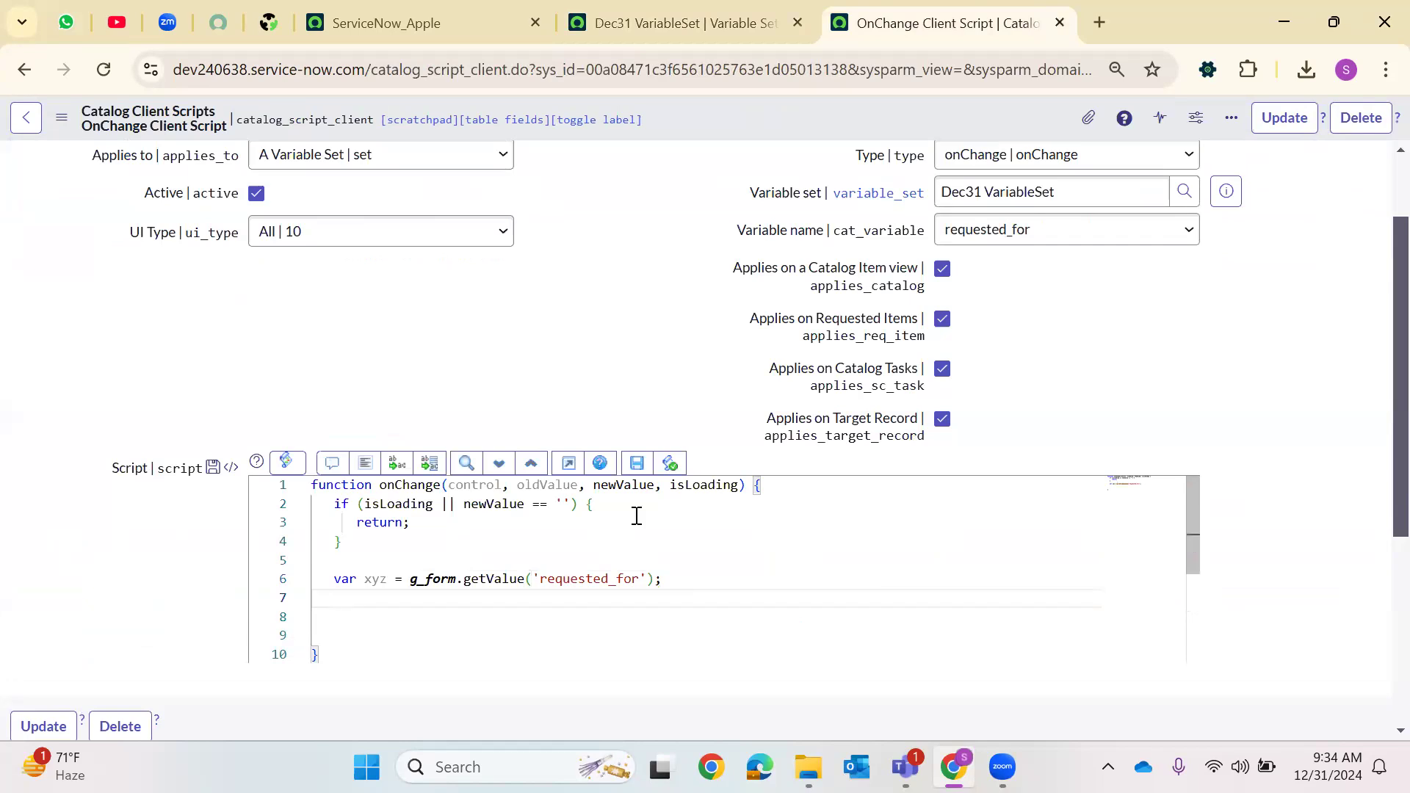
Add the line var abc = new GlideRecord('sys_user'); to the script
{"action": "key", "text": "Return"}
{"action": "type", "text": "var "}
{"action": "type", "text": "abc "}
{"action": "type", "text": "= ne"}
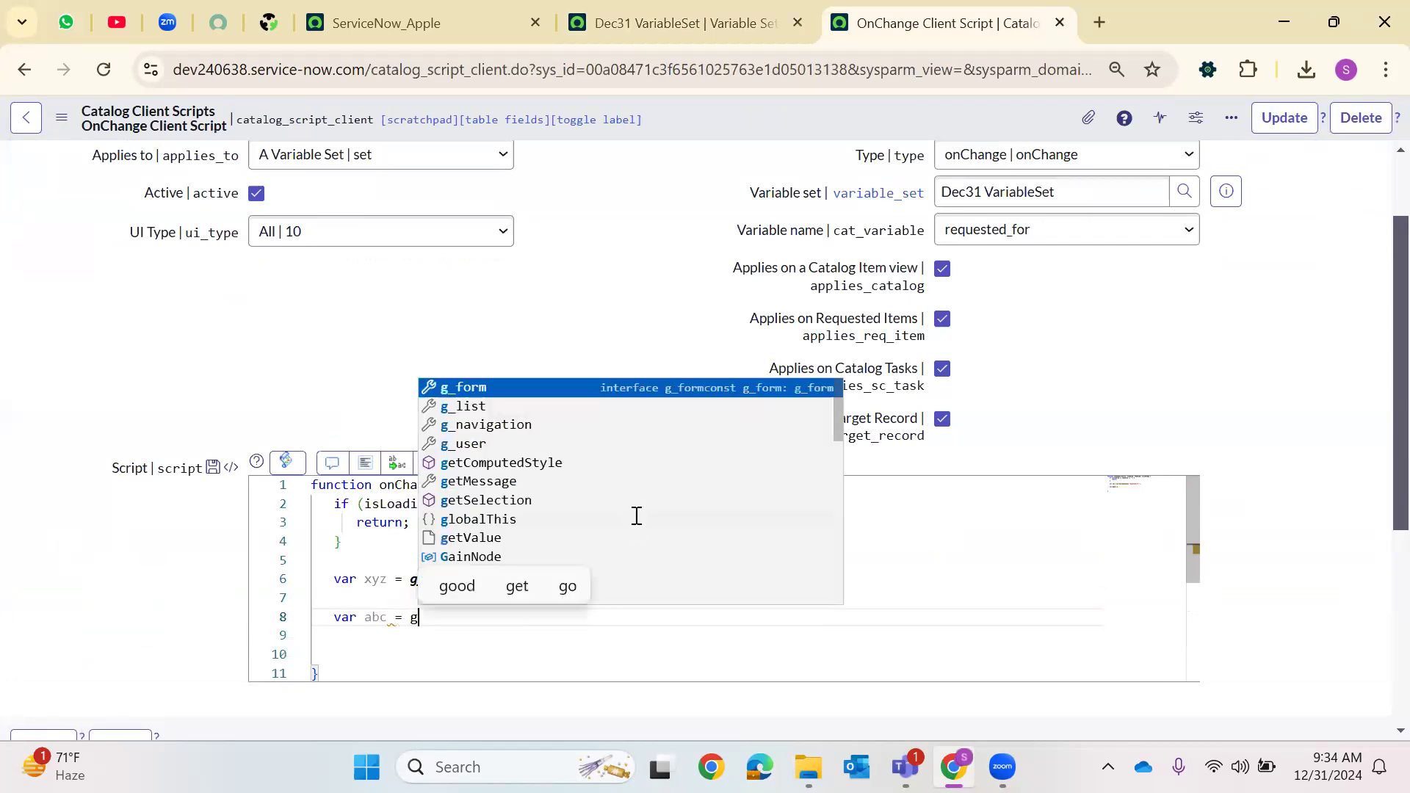
{"action": "type", "text": "w Glid"}
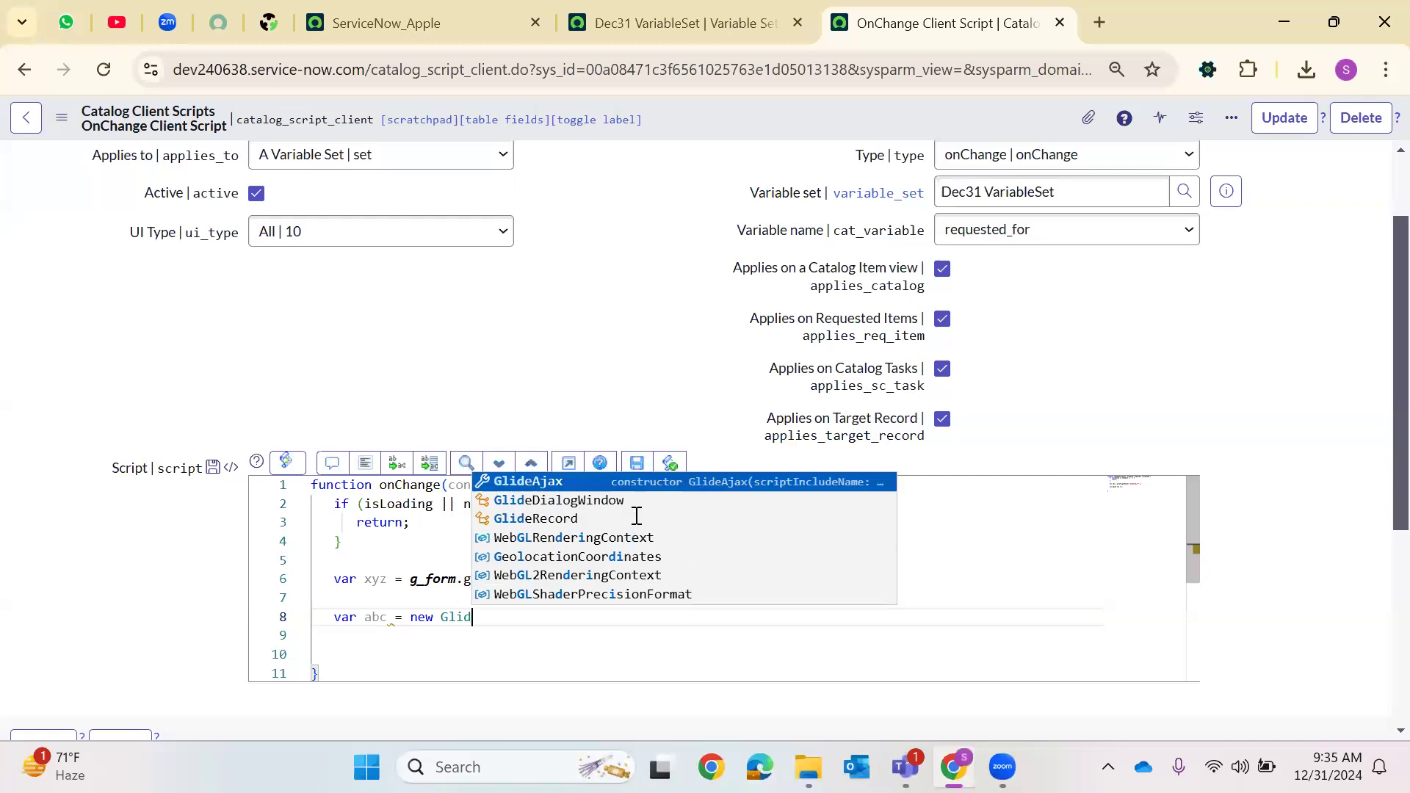
{"action": "type", "text": "eRecord('sys_us"}
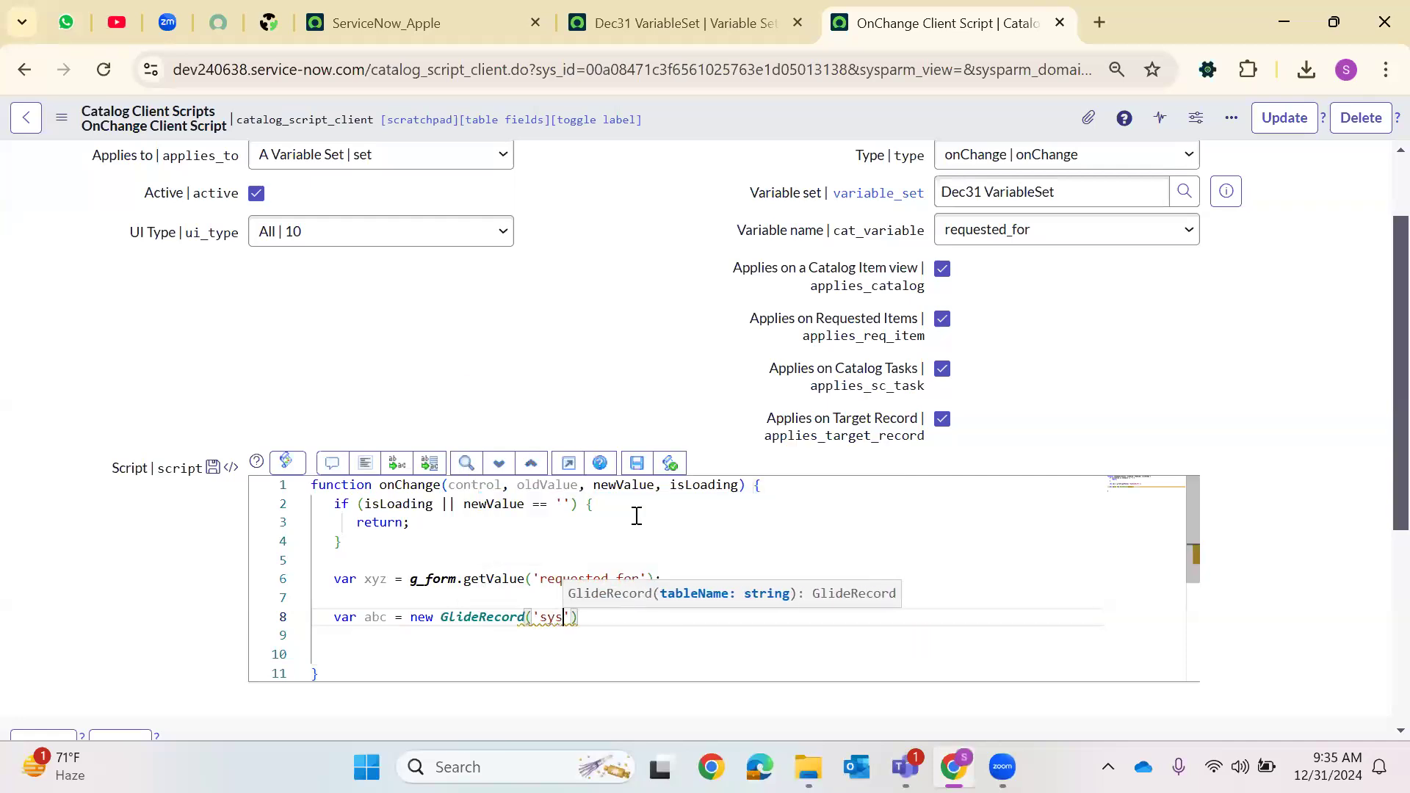
{"action": "type", "text": "er')"}
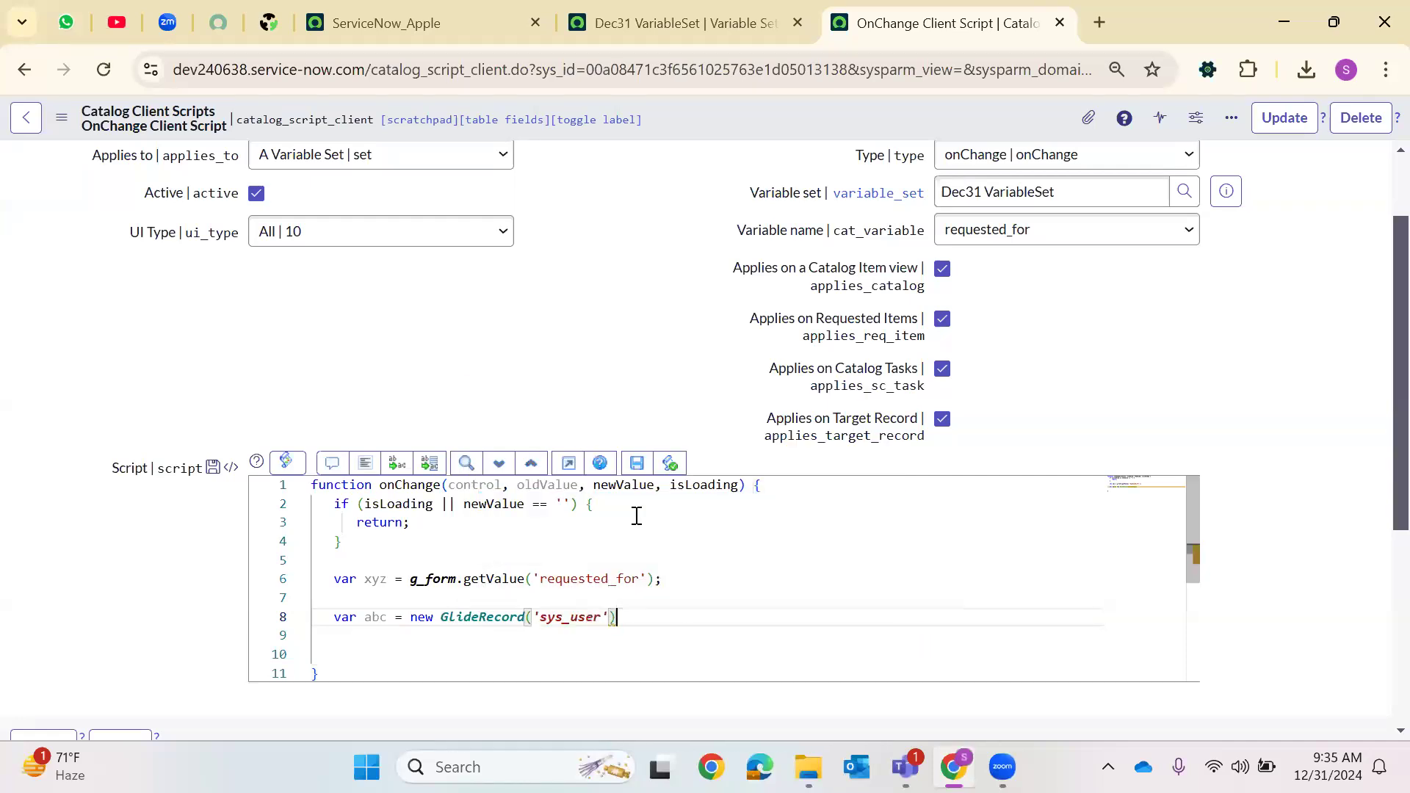
{"action": "type", "text": ";"}
{"action": "key", "text": "Return"}
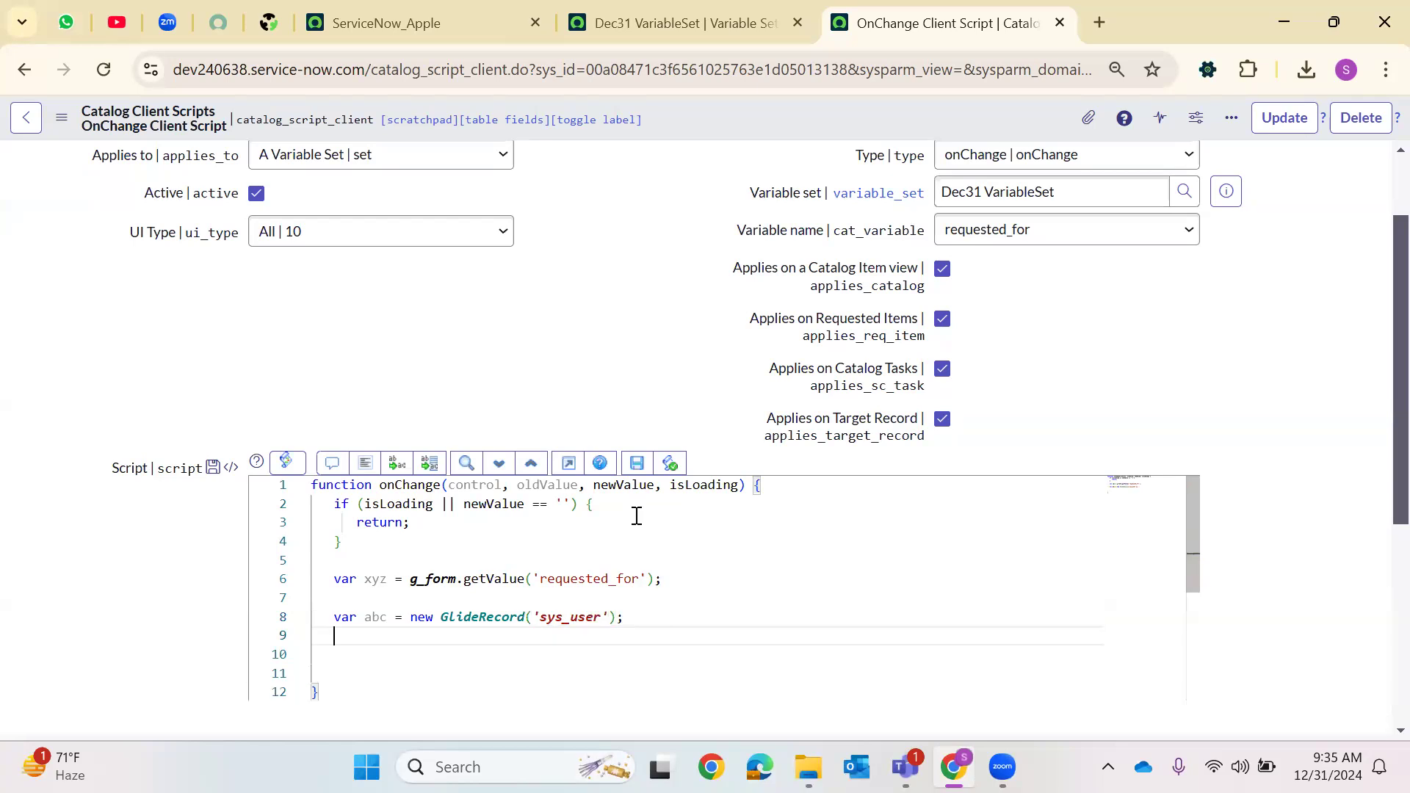
Add the line abc.addQuery('sys_id',xyz); below the GlideRecord declaration
{"action": "type", "text": "abc.add"}
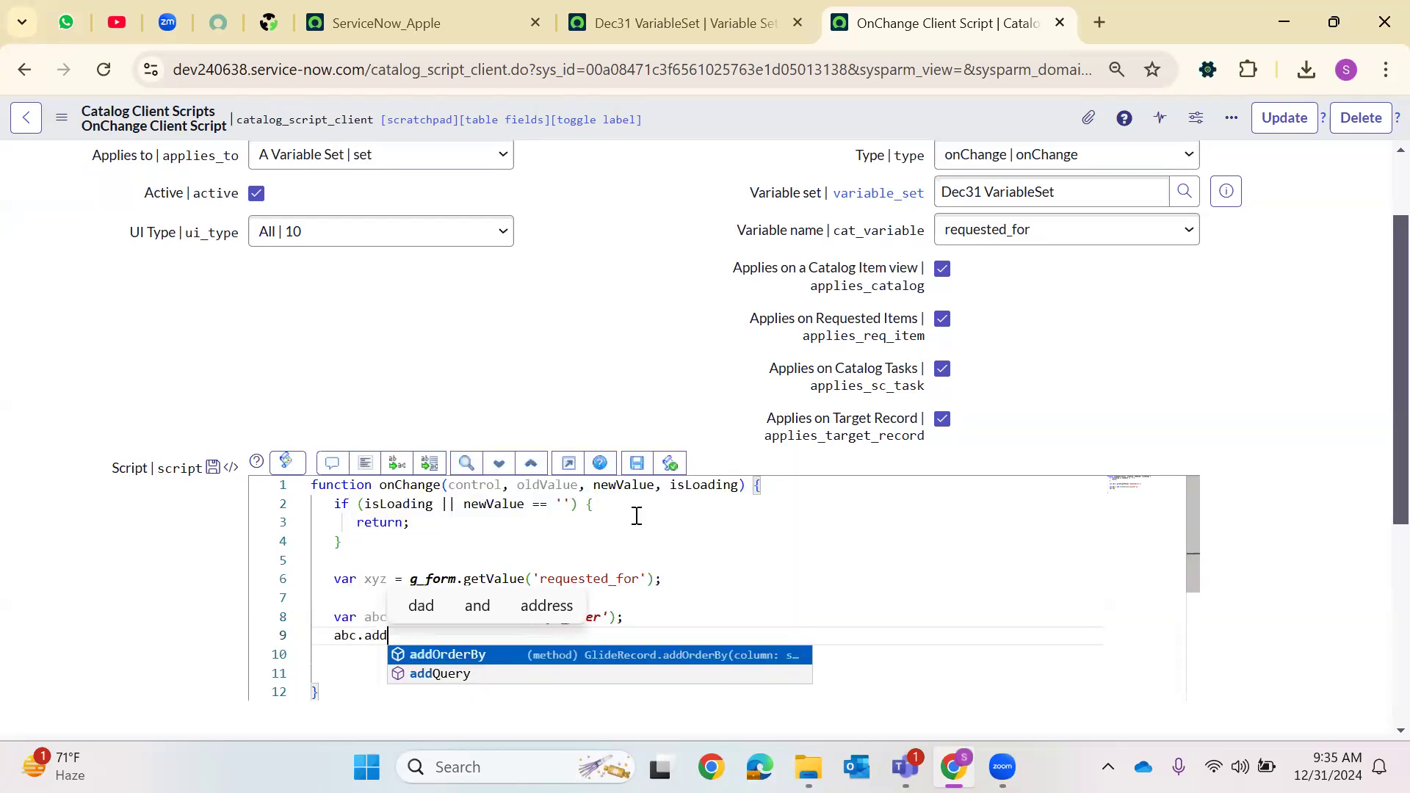
{"action": "key", "text": "Return"}
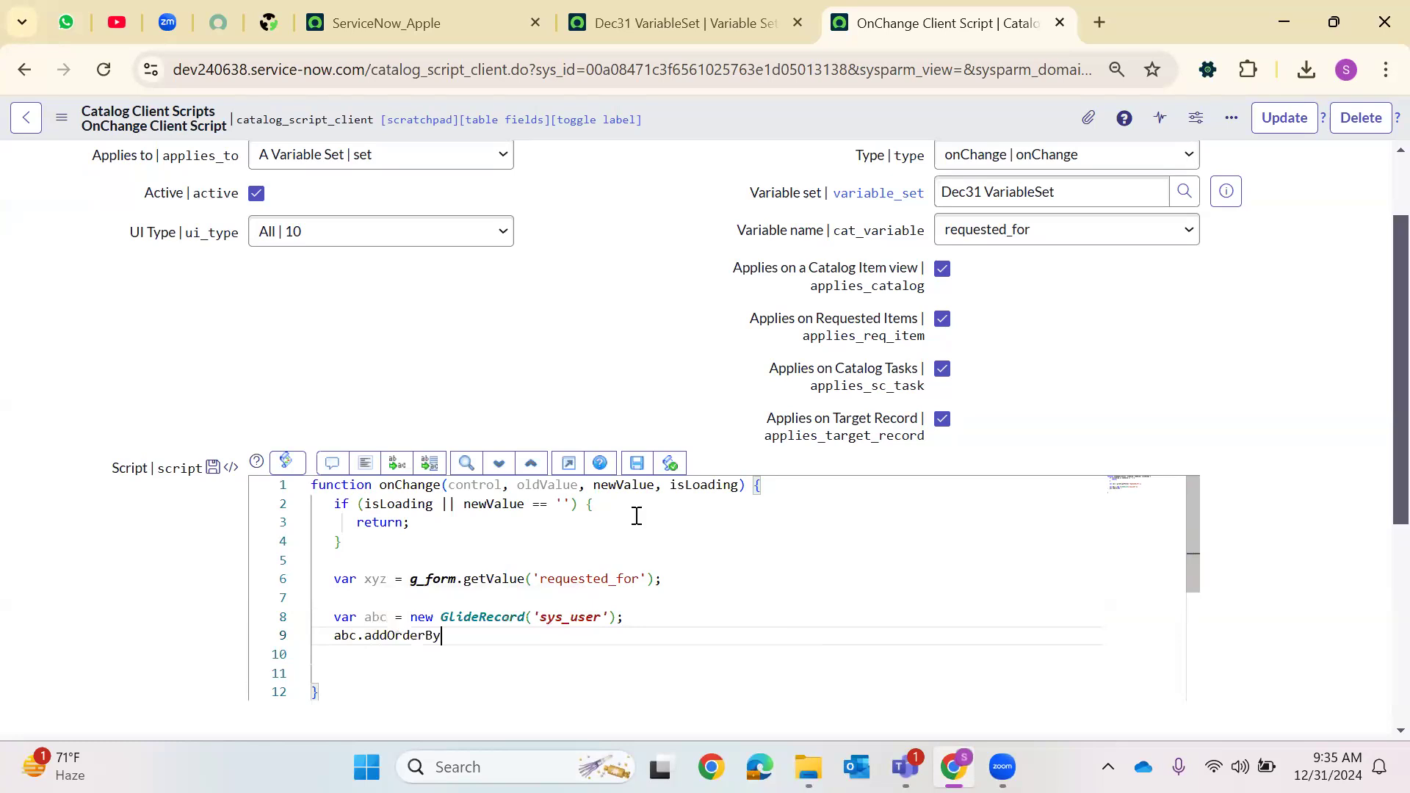
{"action": "type", "text": "Q"}
{"action": "key", "text": "Return"}
{"action": "key", "text": "Return"}
{"action": "key", "text": "Up"}
{"action": "type", "text": "("}
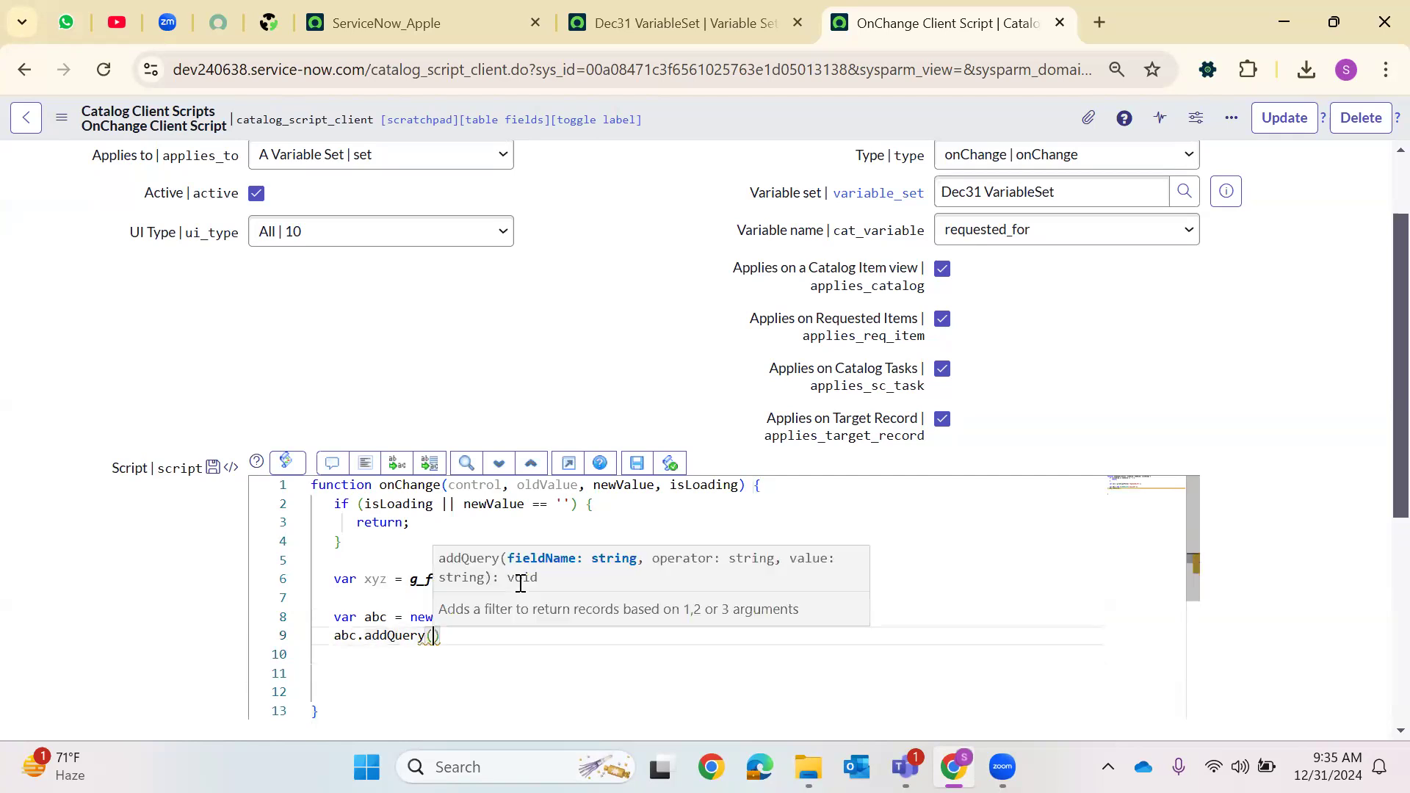
{"action": "type", "text": "'sys_id"}
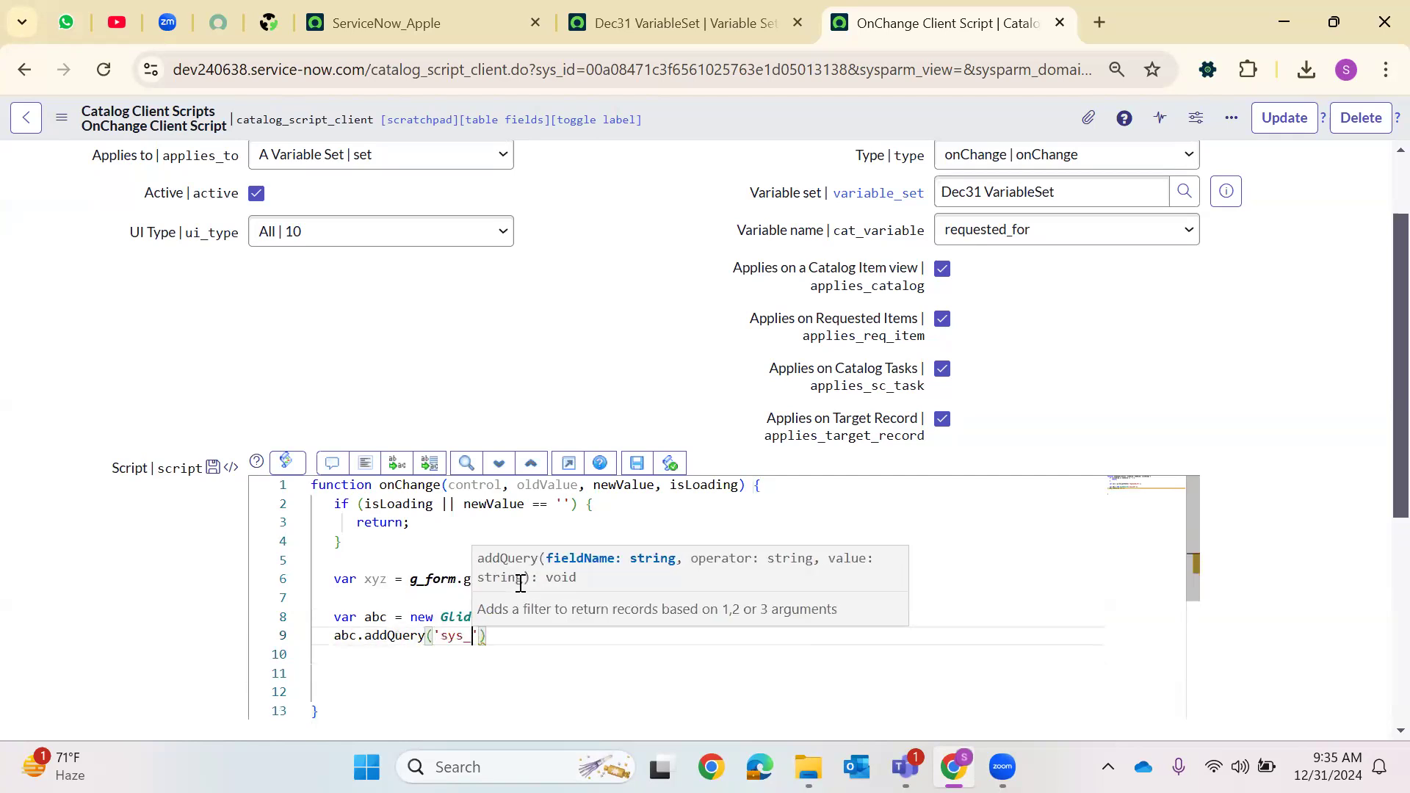
{"action": "type", "text": "',"}
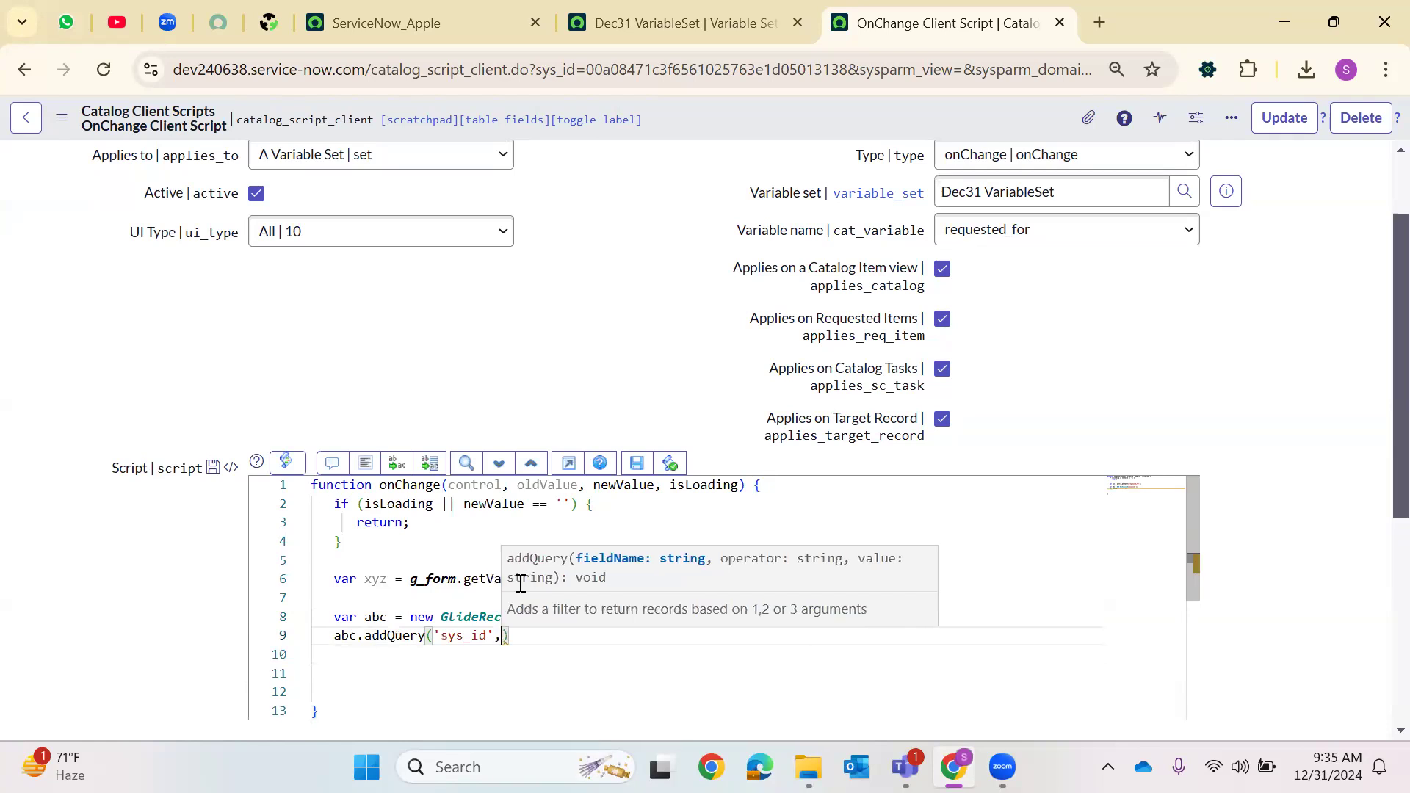
{"action": "type", "text": "xyz"}
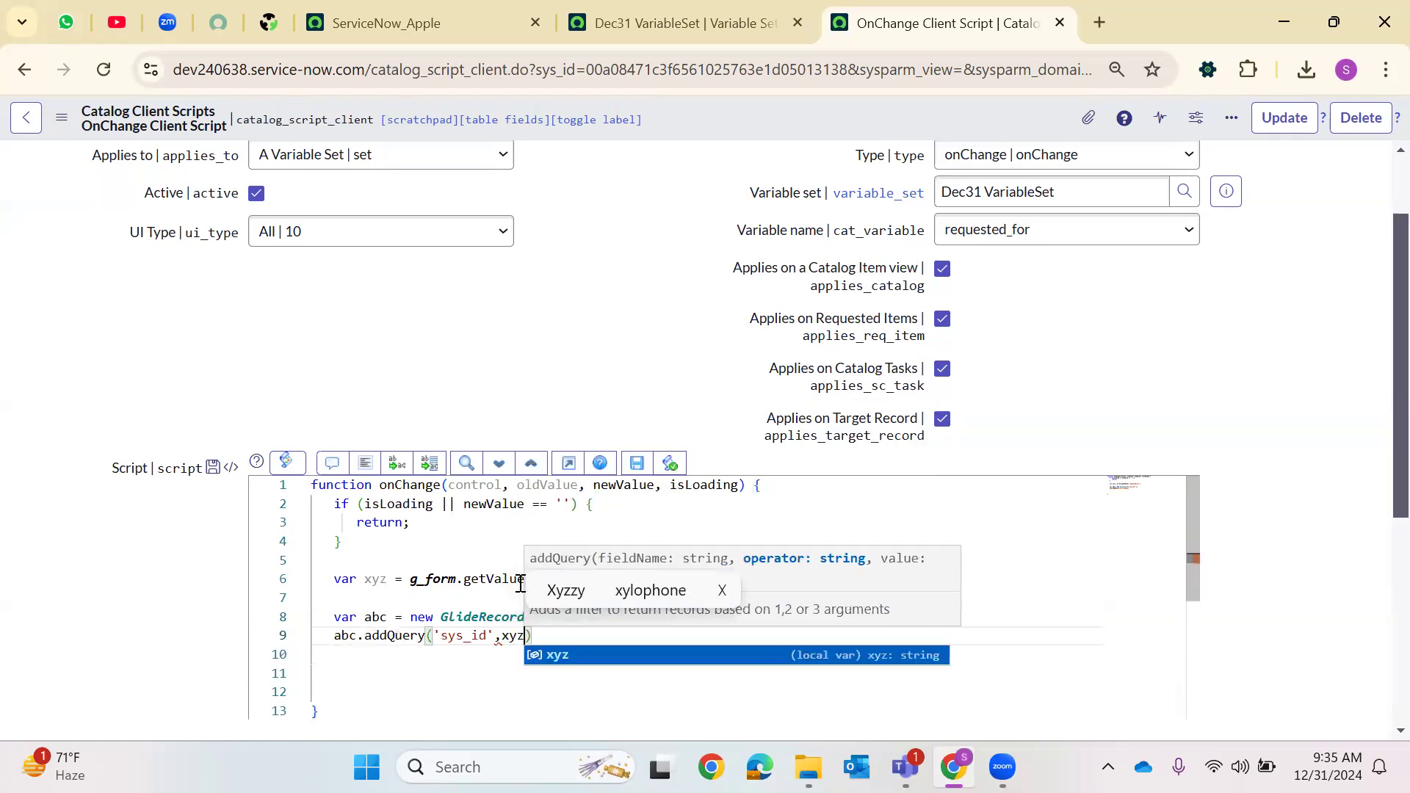
{"action": "type", "text": ")"}
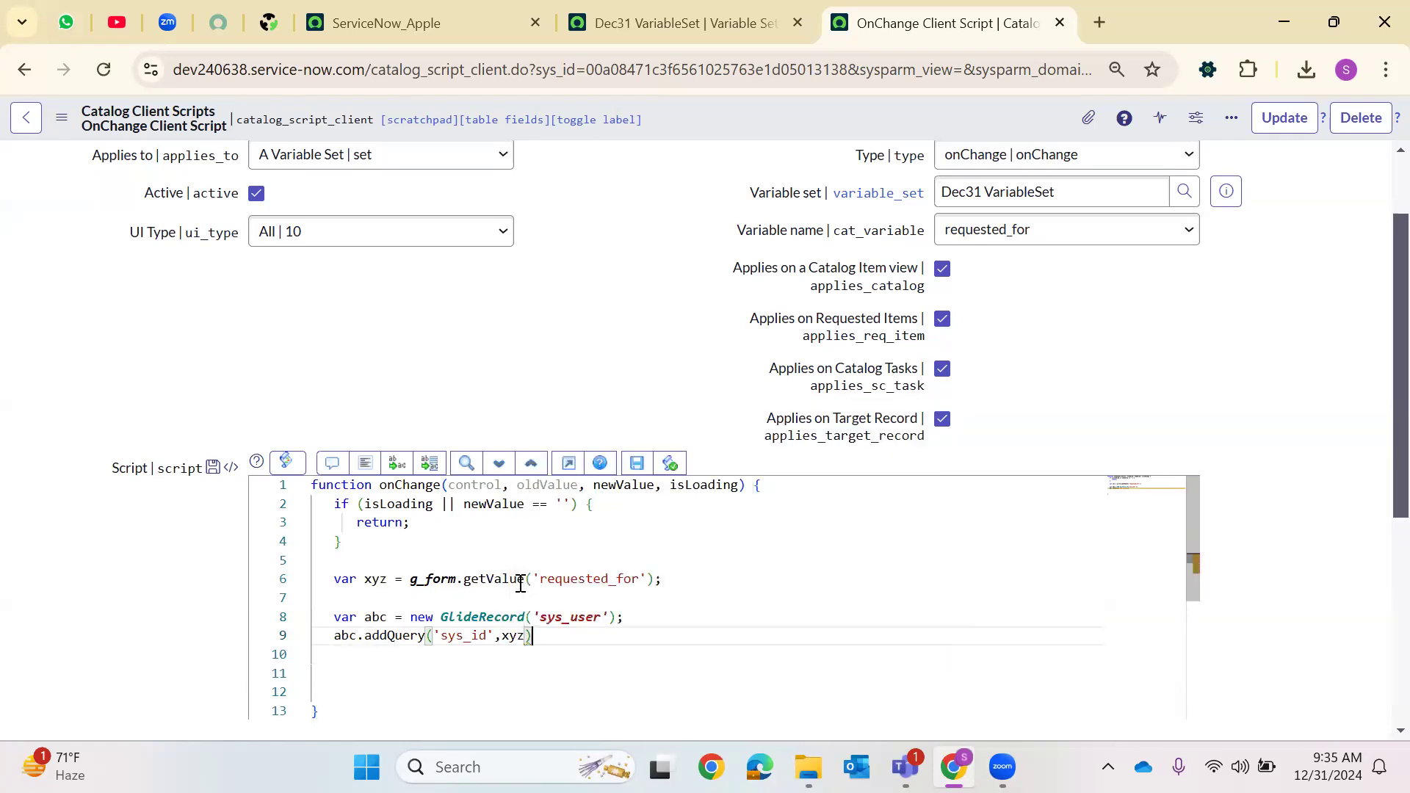
{"action": "type", "text": ";"}
{"action": "key", "text": "Return"}
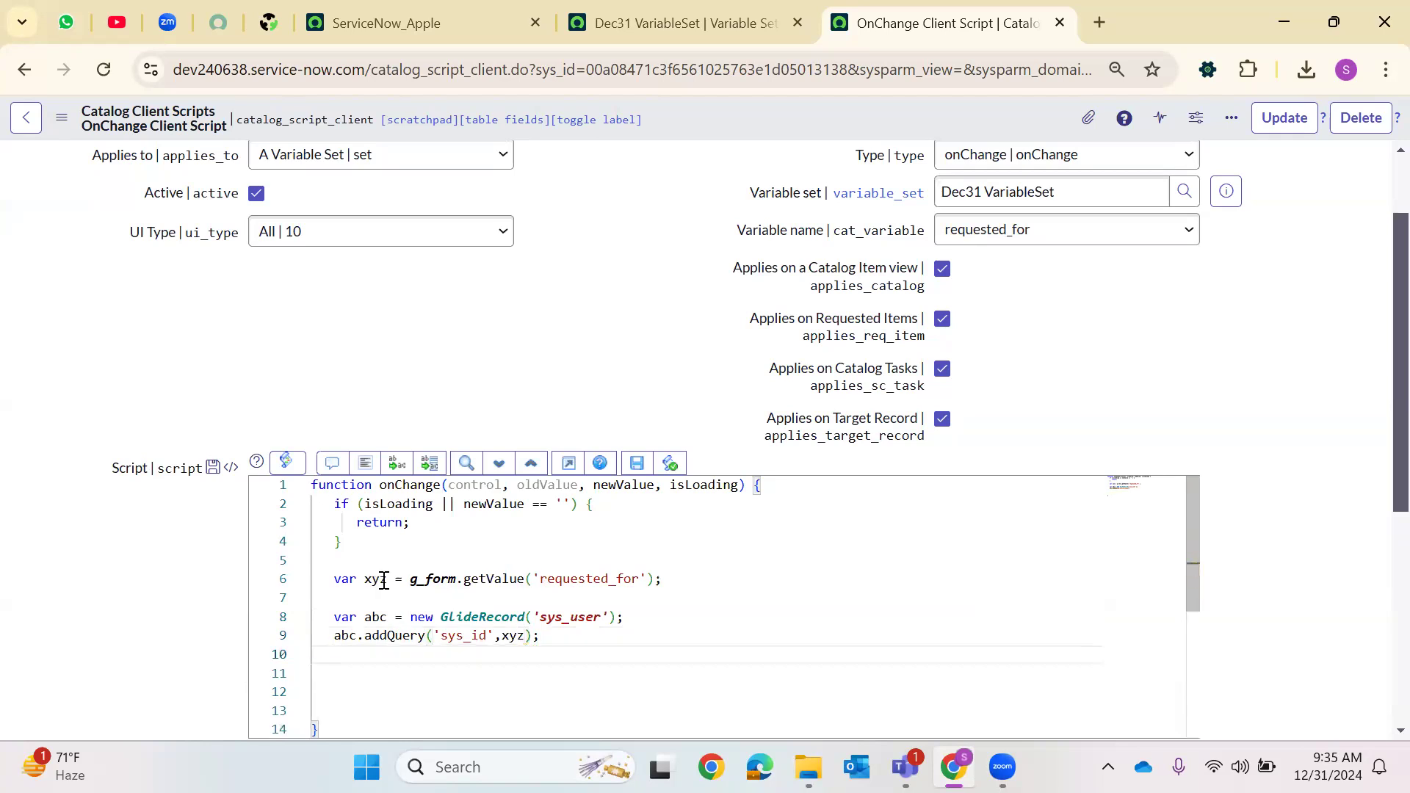
Add the line abc.query(); on the next line of the script
{"action": "double_click", "coordinate": [375, 580]}
{"action": "double_click", "coordinate": [579, 580]}
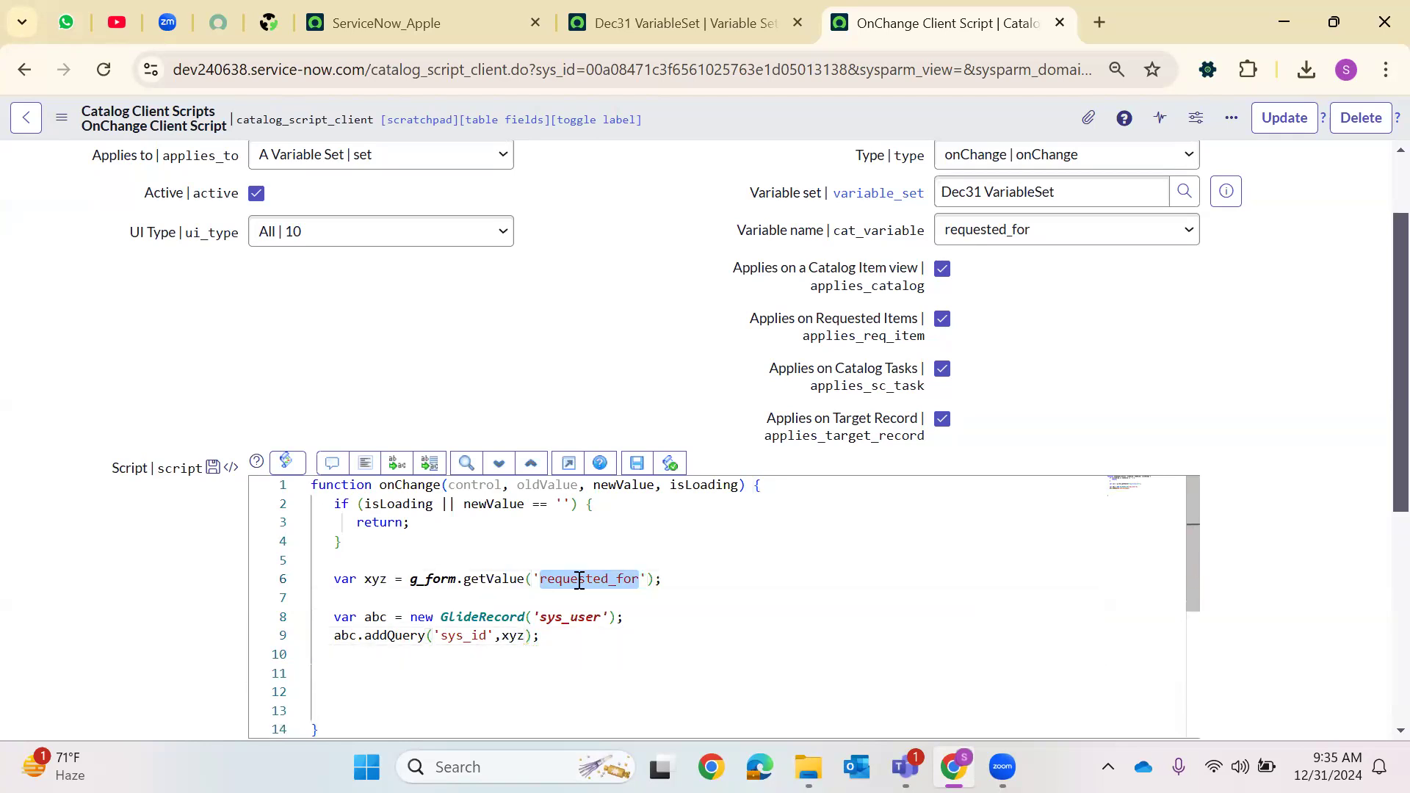
{"action": "key", "text": "Down"}
{"action": "key", "text": "Down"}
{"action": "key", "text": "Down"}
{"action": "key", "text": "Return"}
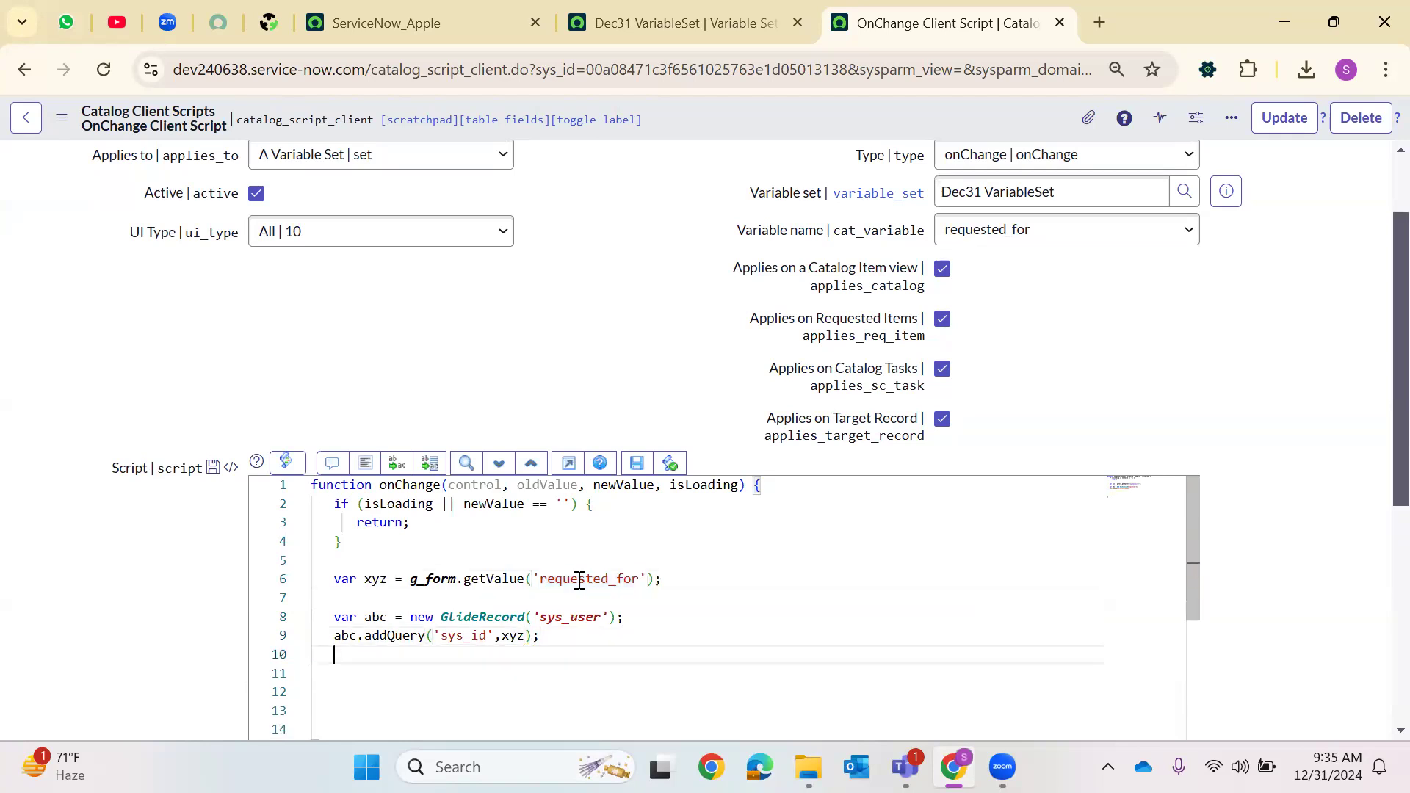
{"action": "type", "text": "abc.q"}
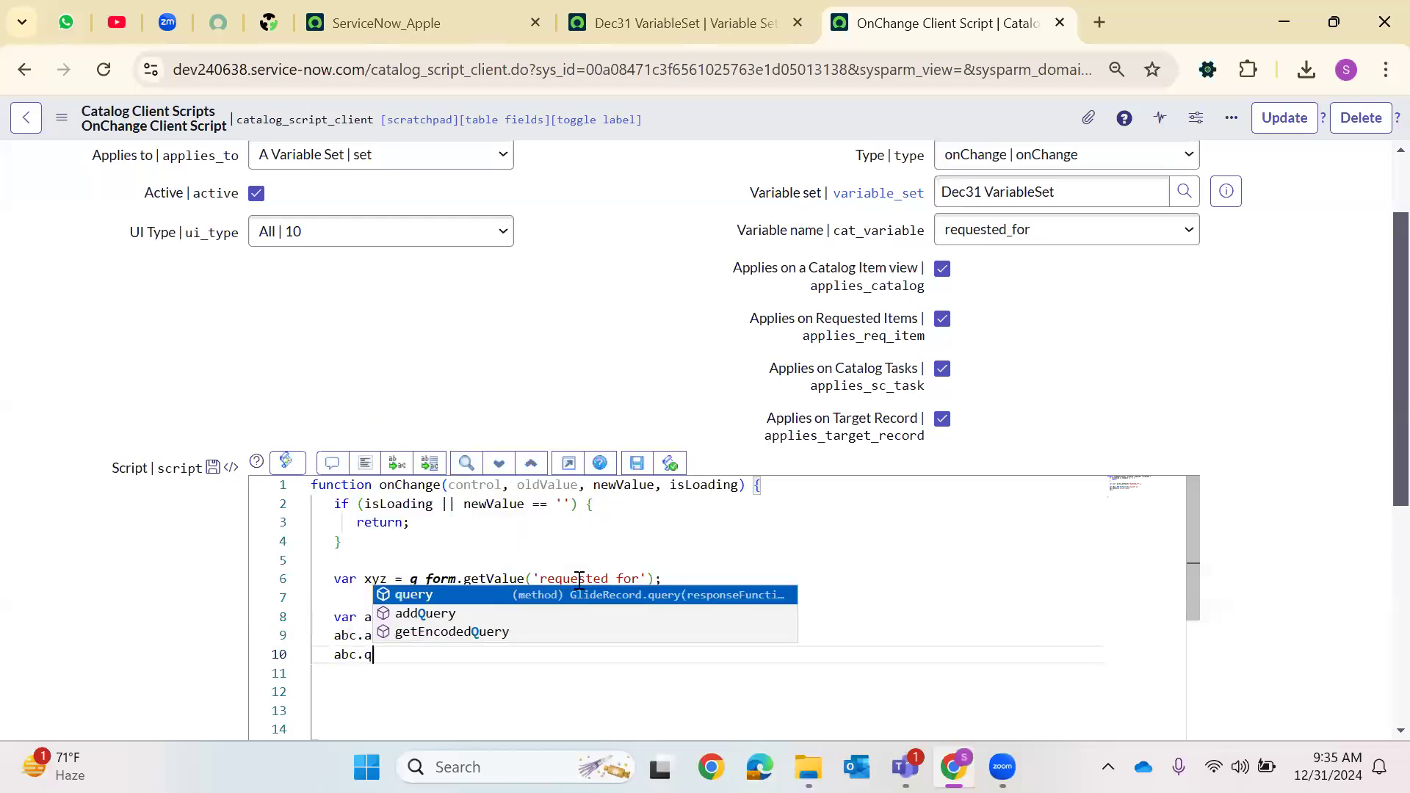
{"action": "type", "text": "uery("}
{"action": "type", "text": "0"}
{"action": "key", "text": "BackSpace"}
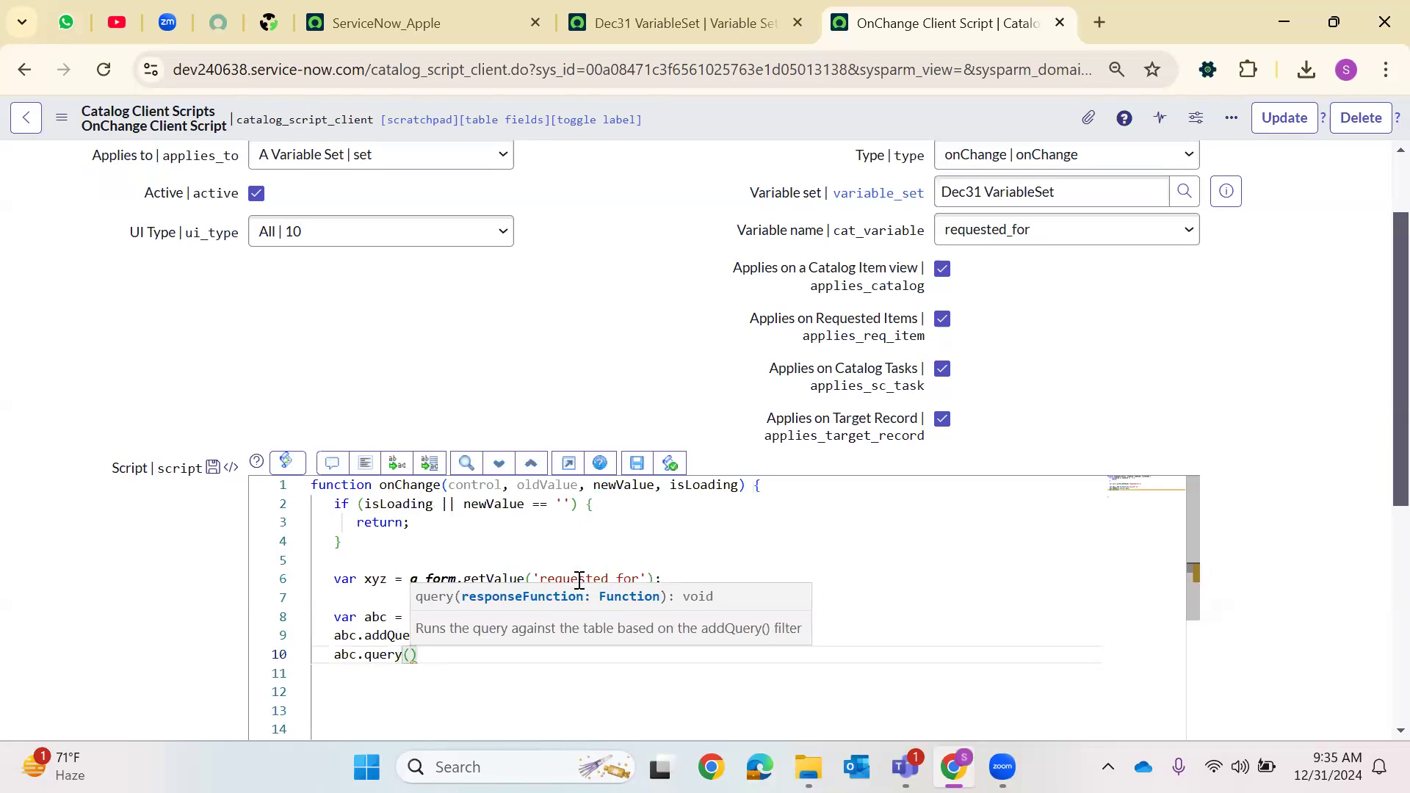
{"action": "key", "text": "Right"}
{"action": "type", "text": ";"}
{"action": "key", "text": "Return"}
Open a while(abc.next()){ } loop block after the query line
{"action": "type", "text": "wh"}
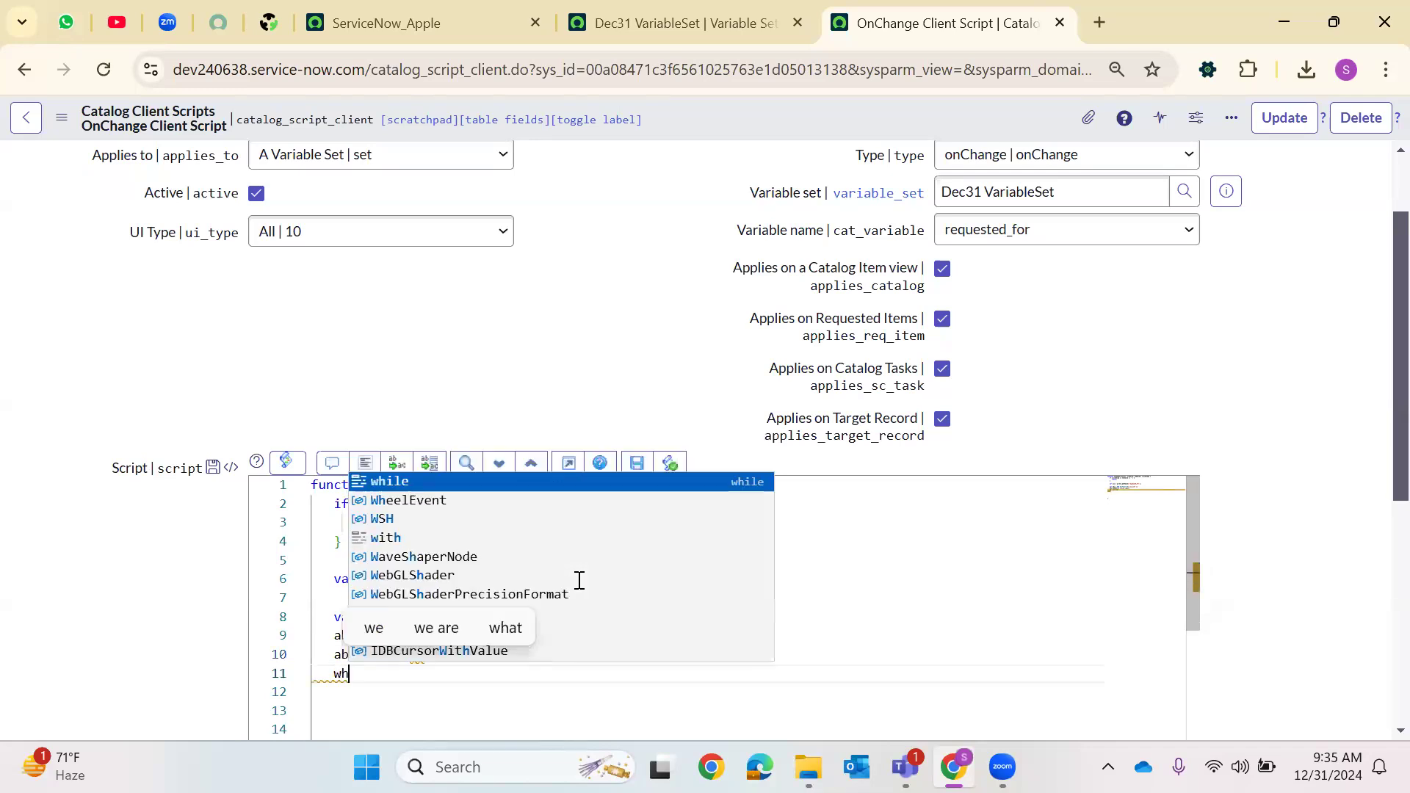
{"action": "type", "text": "ile(abc."}
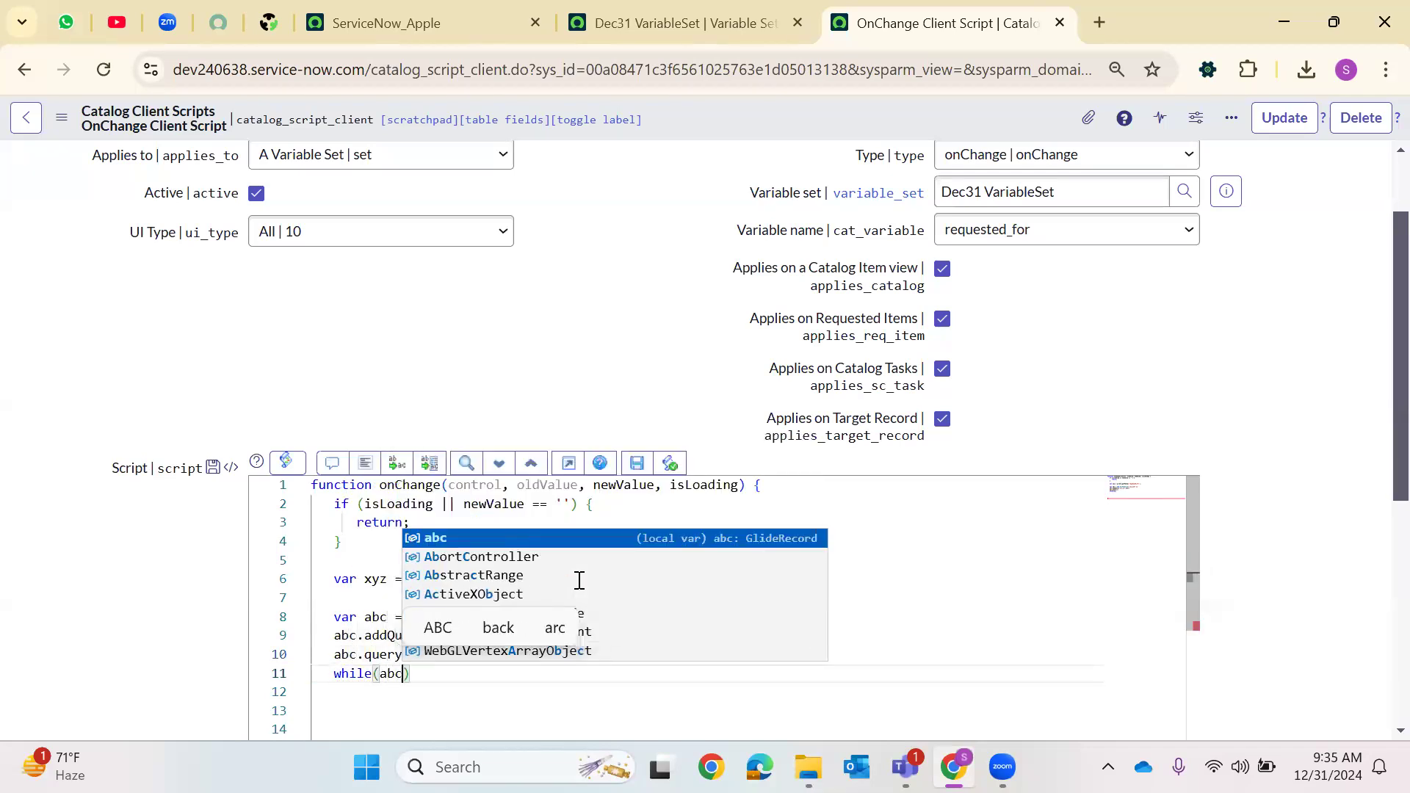
{"action": "type", "text": "next()"}
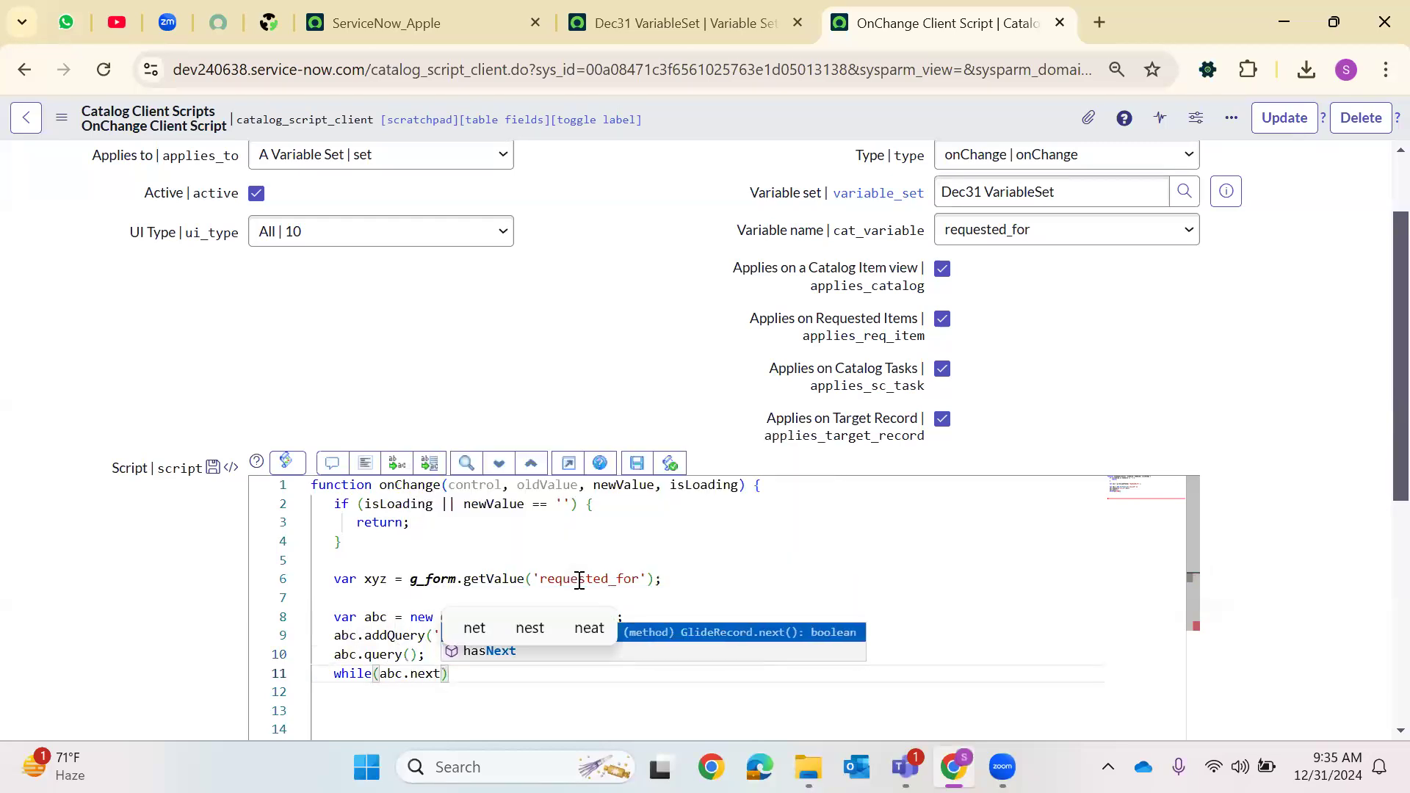
{"action": "key", "text": "Right"}
{"action": "type", "text": "{"}
{"action": "key", "text": "Return"}
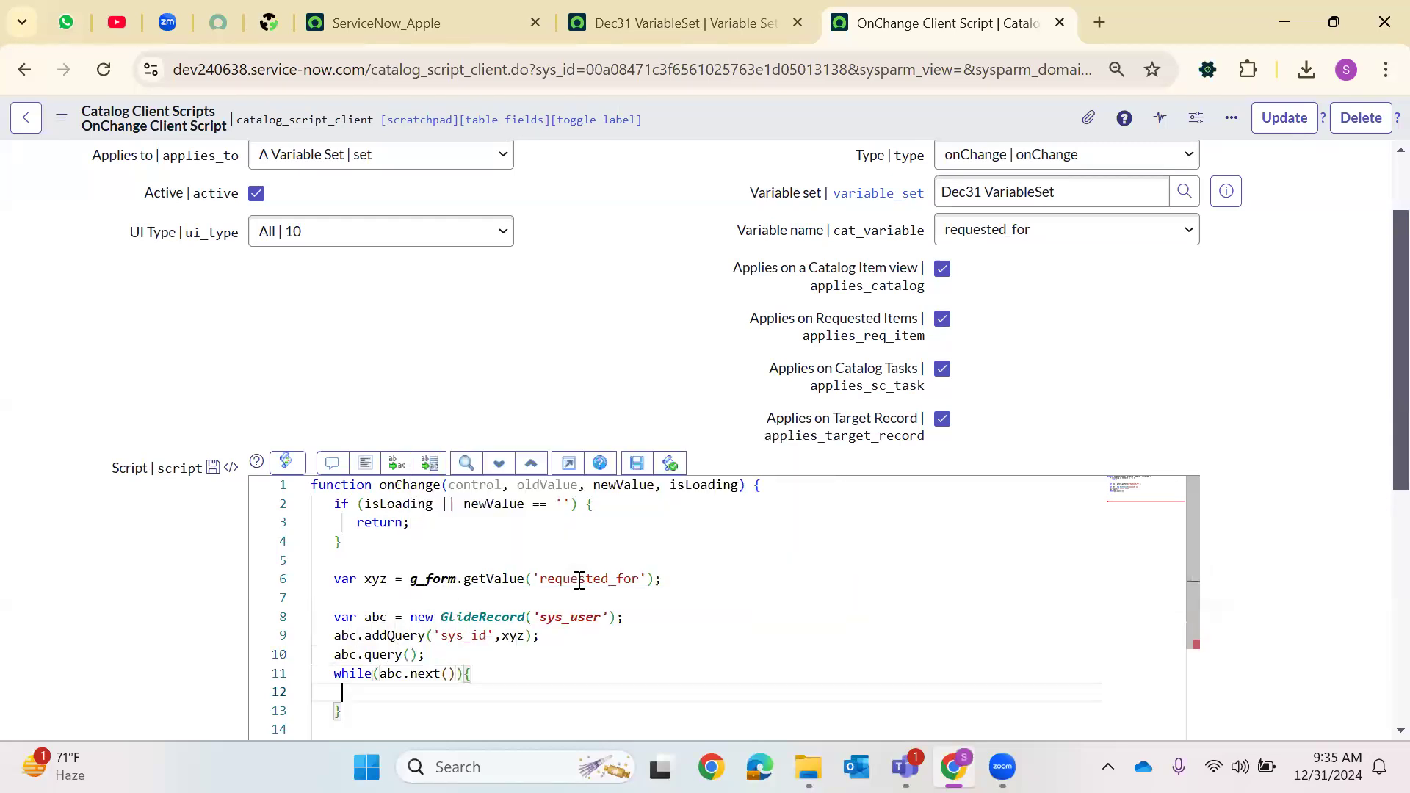
Inside the loop, add g_form.setValue('business_phone',abc.phone); copying the business_phone variable name from the Variables list
{"action": "type", "text": "g"}
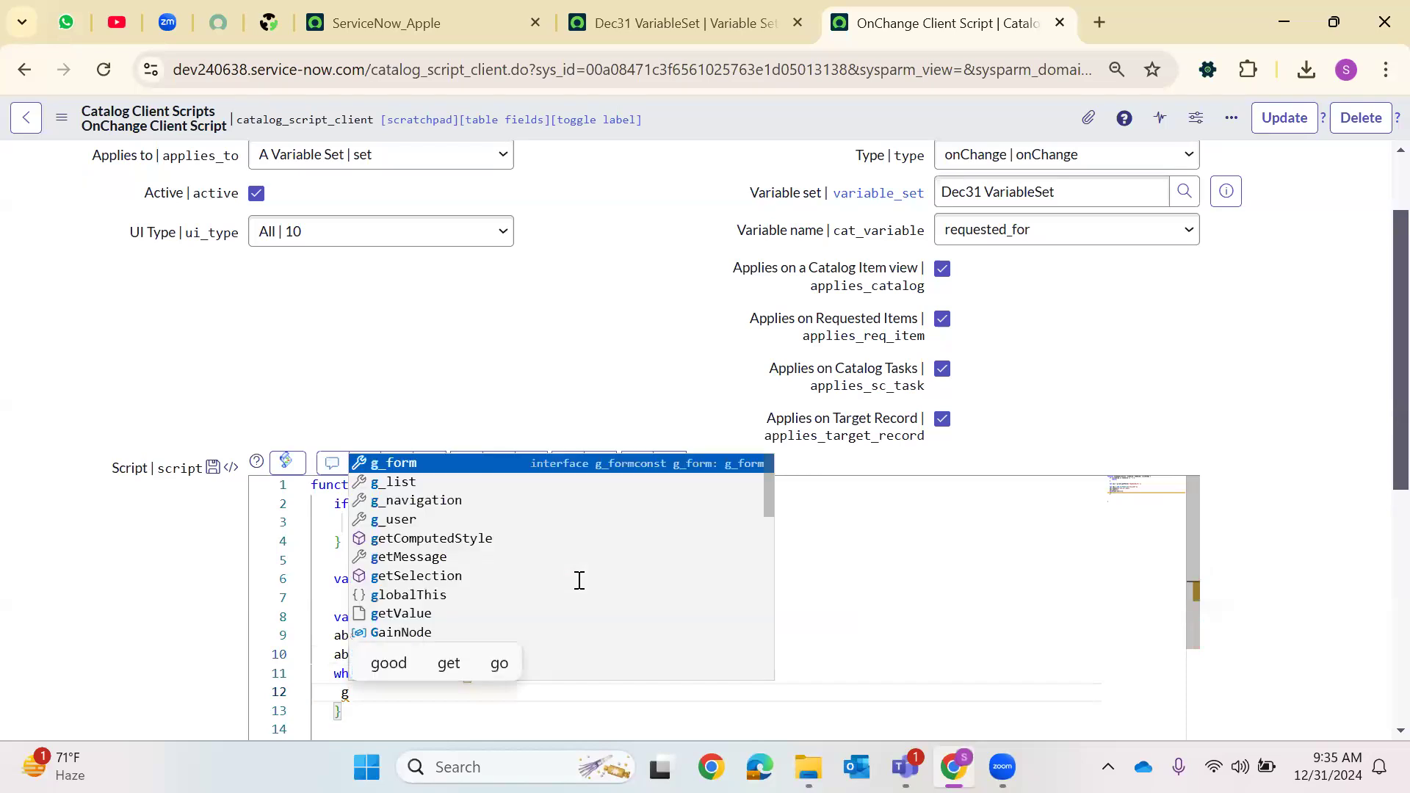
{"action": "type", "text": "_form.setV"}
{"action": "key", "text": "Return"}
{"action": "type", "text": "('"}
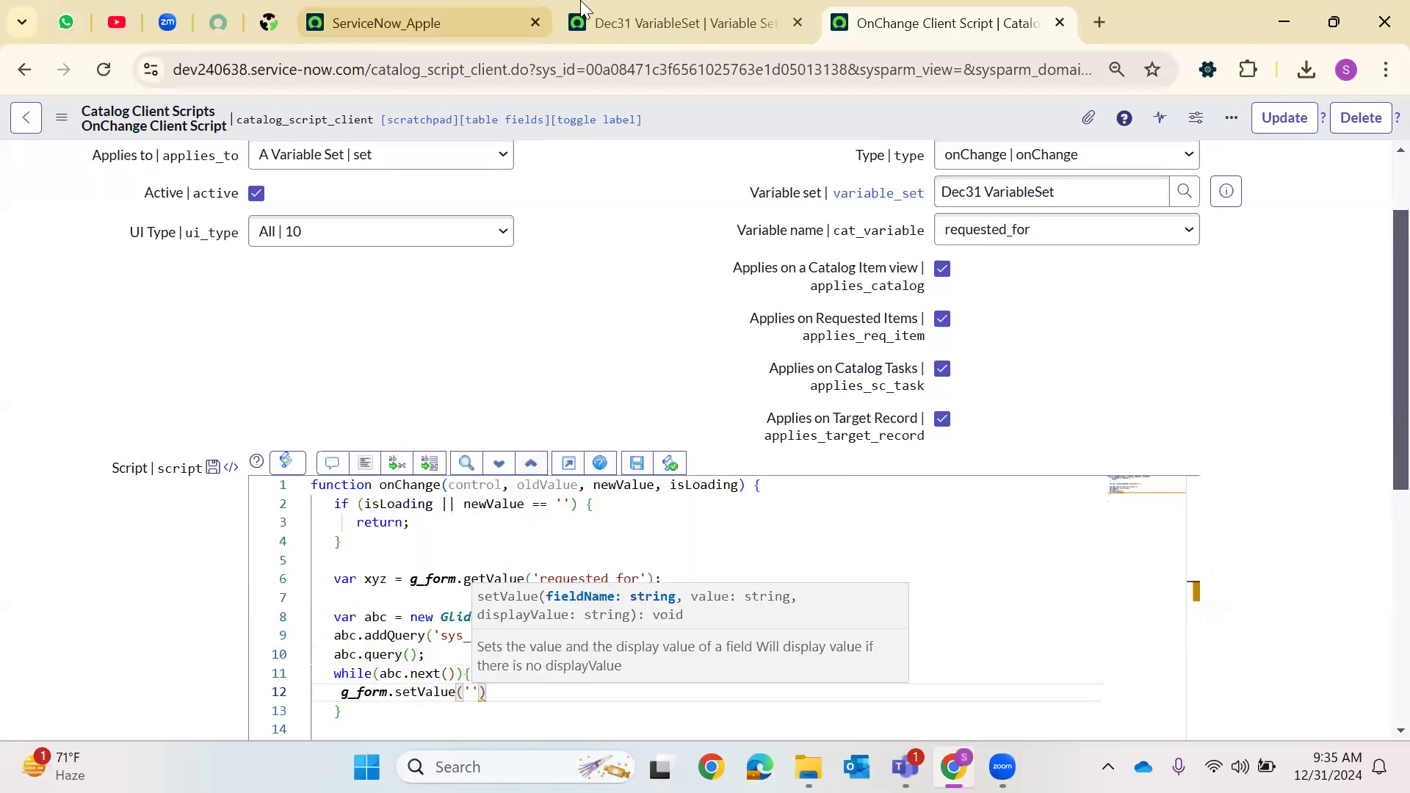
{"action": "left_click", "coordinate": [683, 22]}
{"action": "left_click_drag", "start_coordinate": [196, 606], "coordinate": [88, 612]}
{"action": "key", "text": "ctrl+c"}
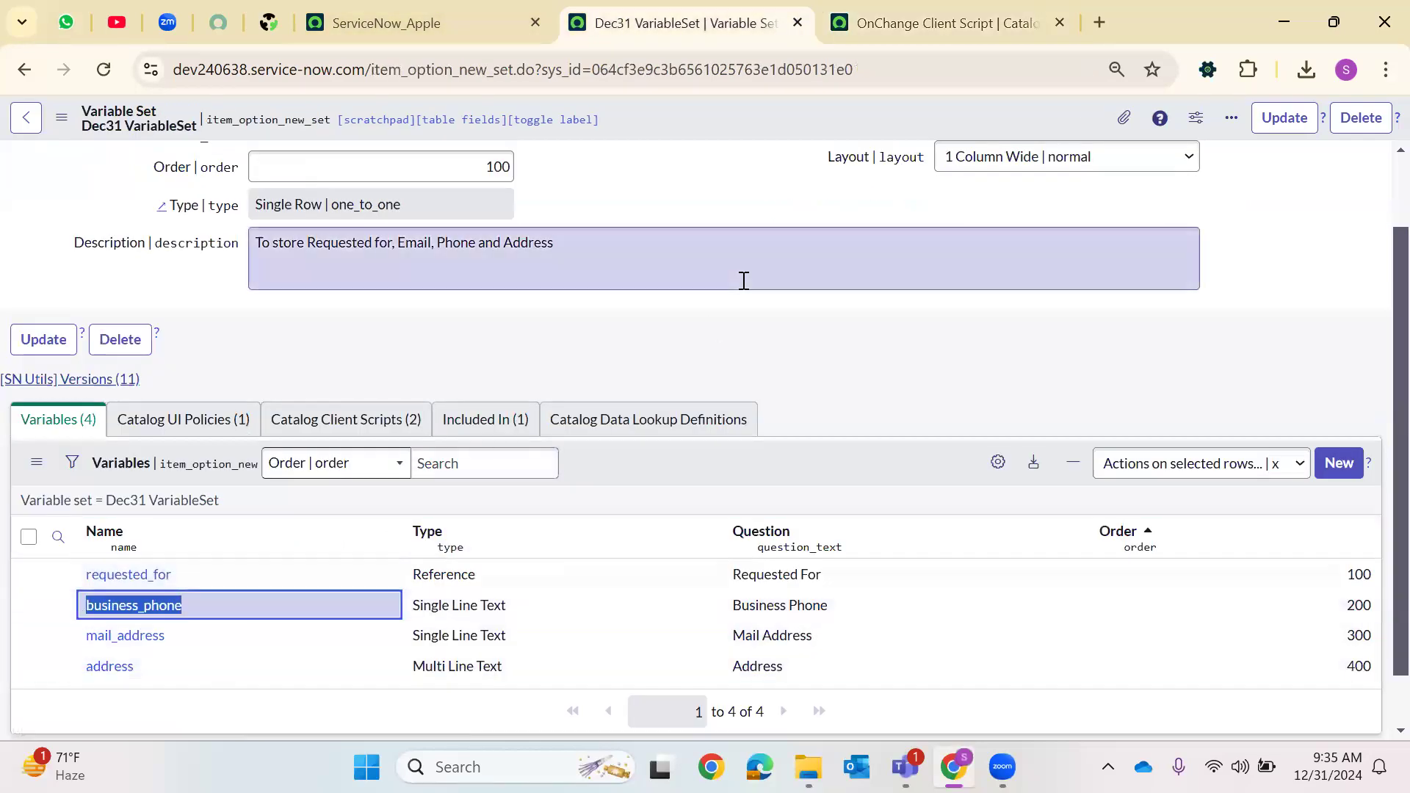
{"action": "left_click", "coordinate": [947, 23]}
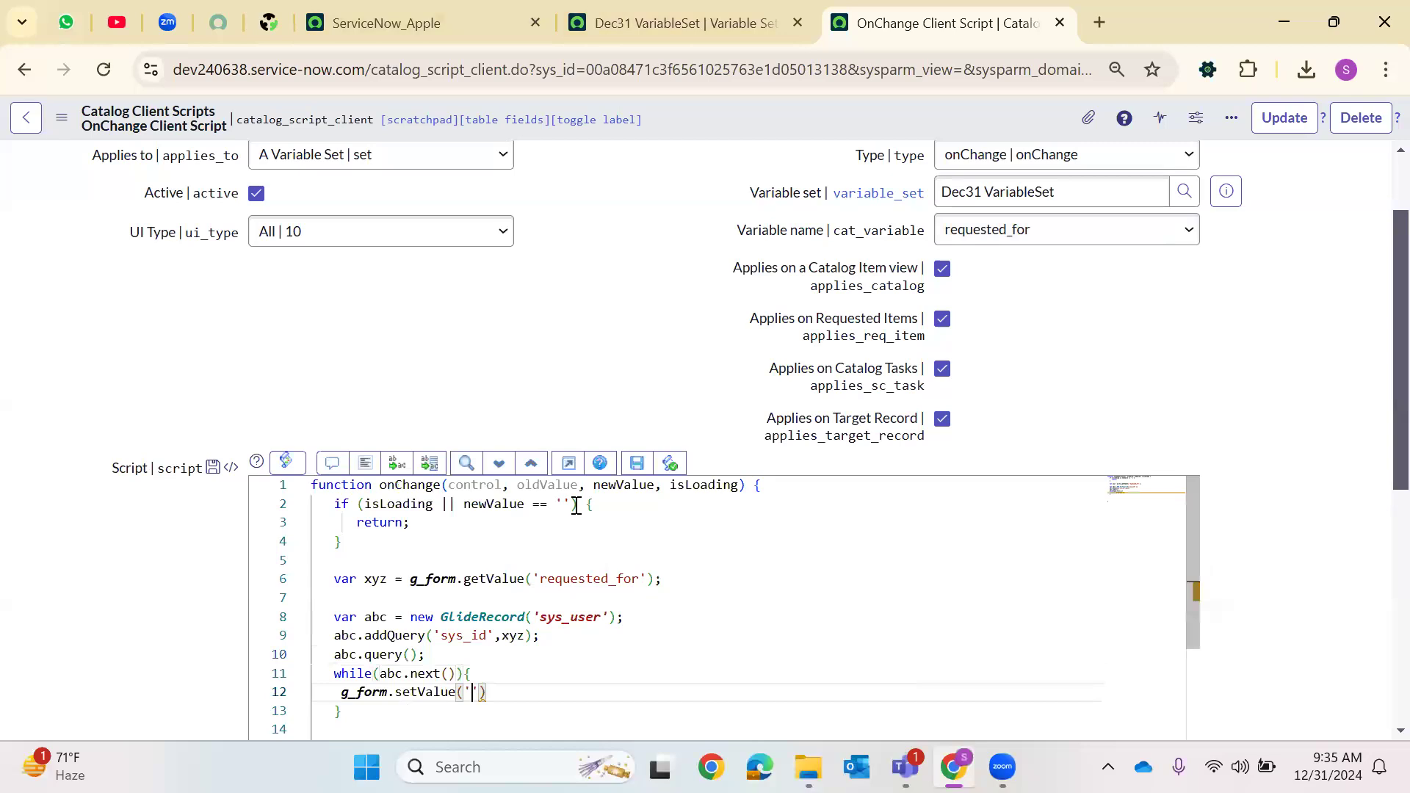
{"action": "key", "text": "ctrl+v"}
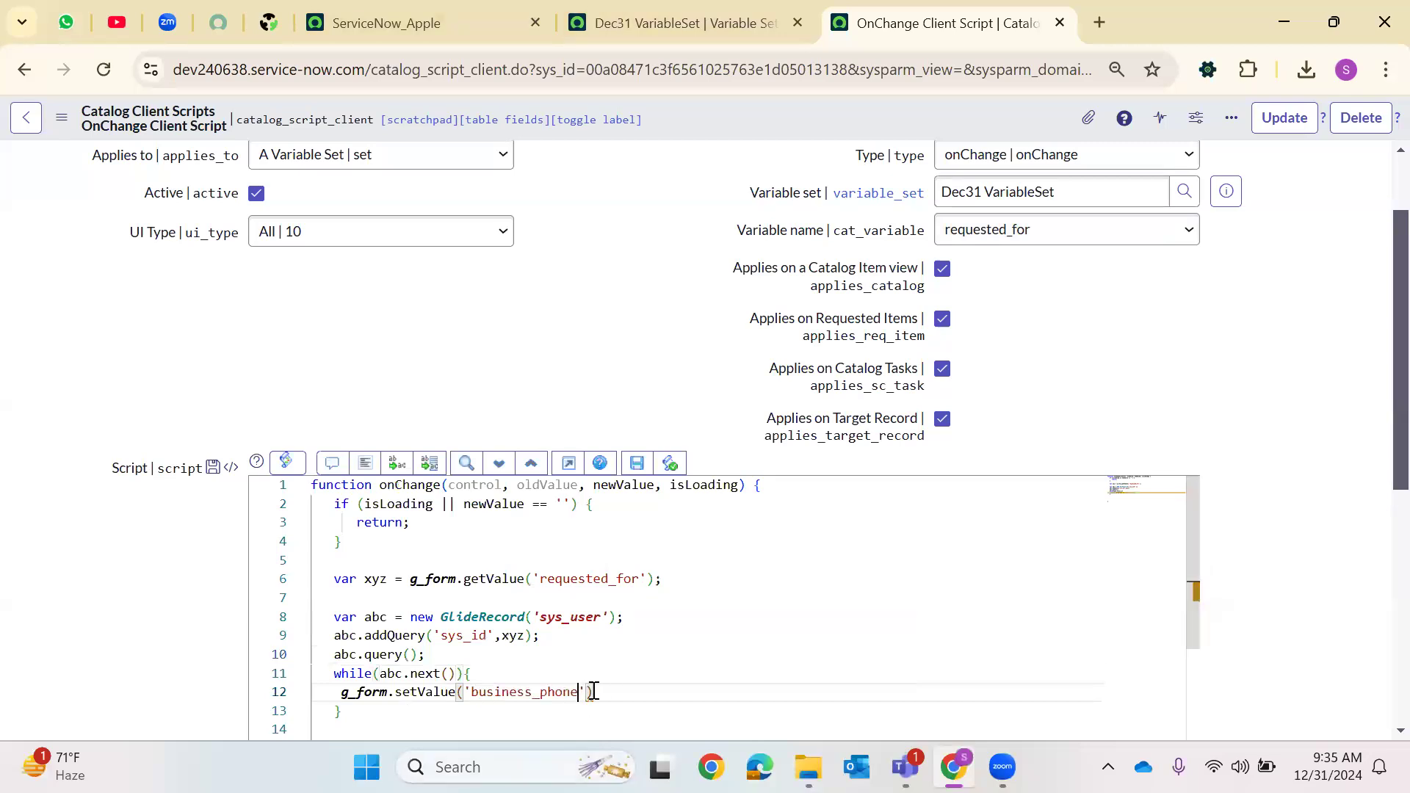
{"action": "type", "text": ","}
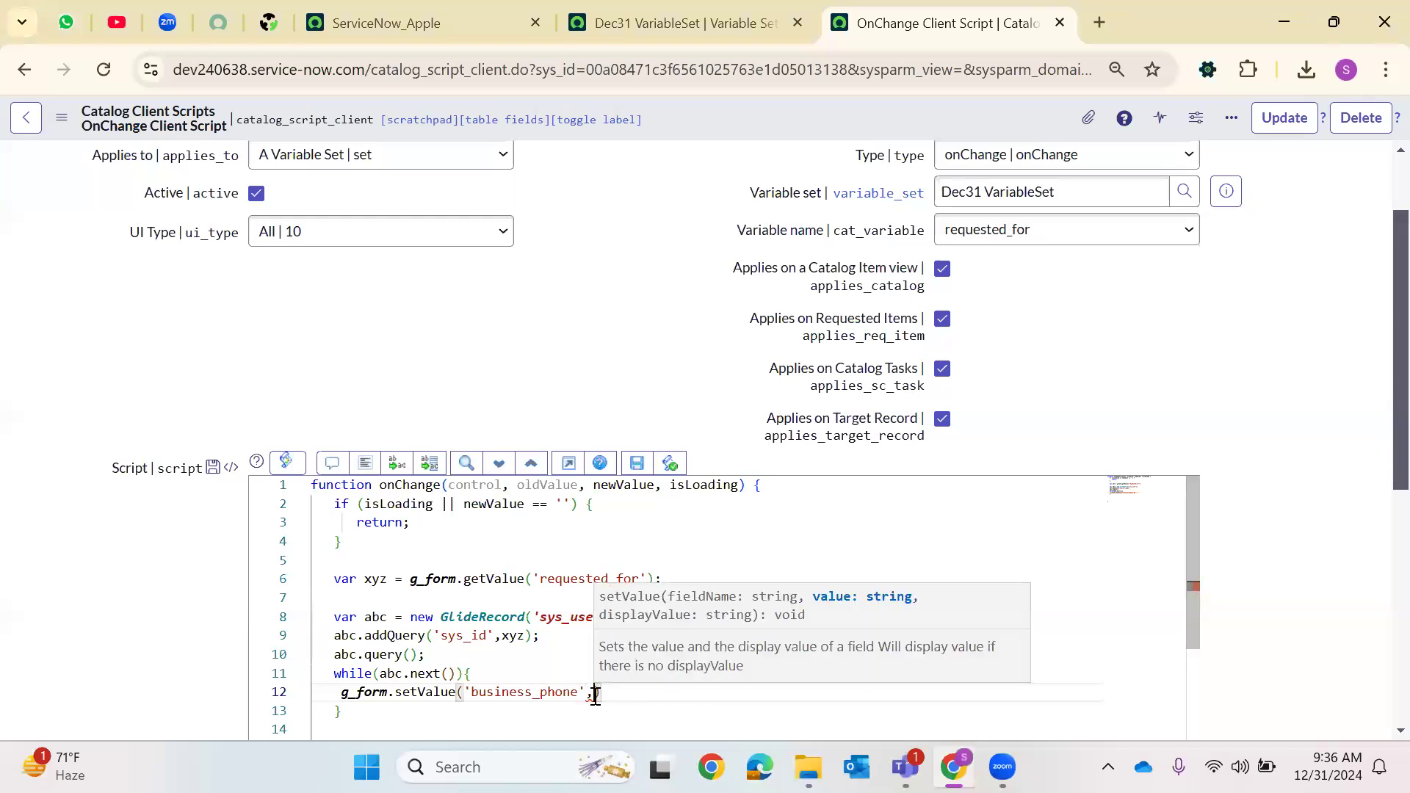
{"action": "type", "text": "abc.p"}
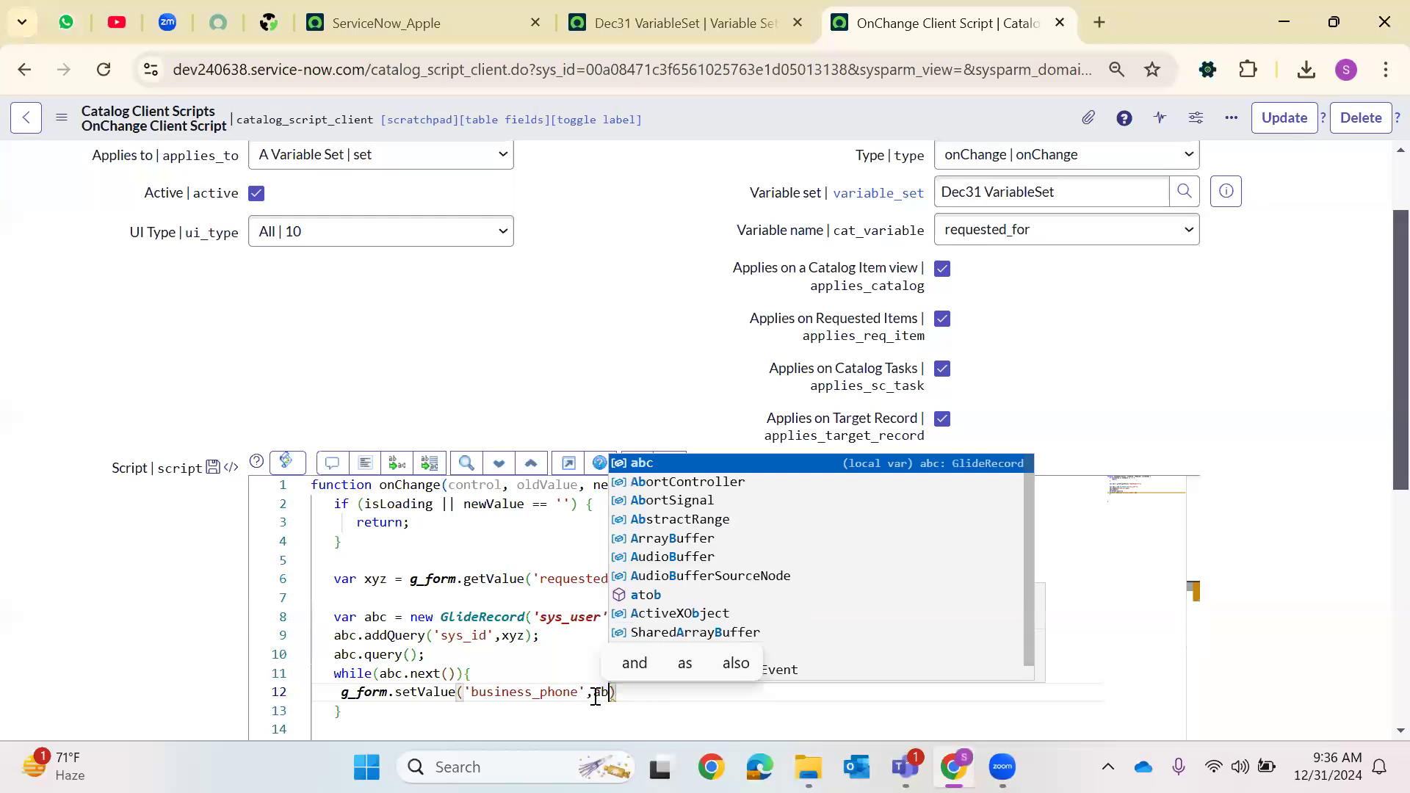
{"action": "type", "text": "hone)"}
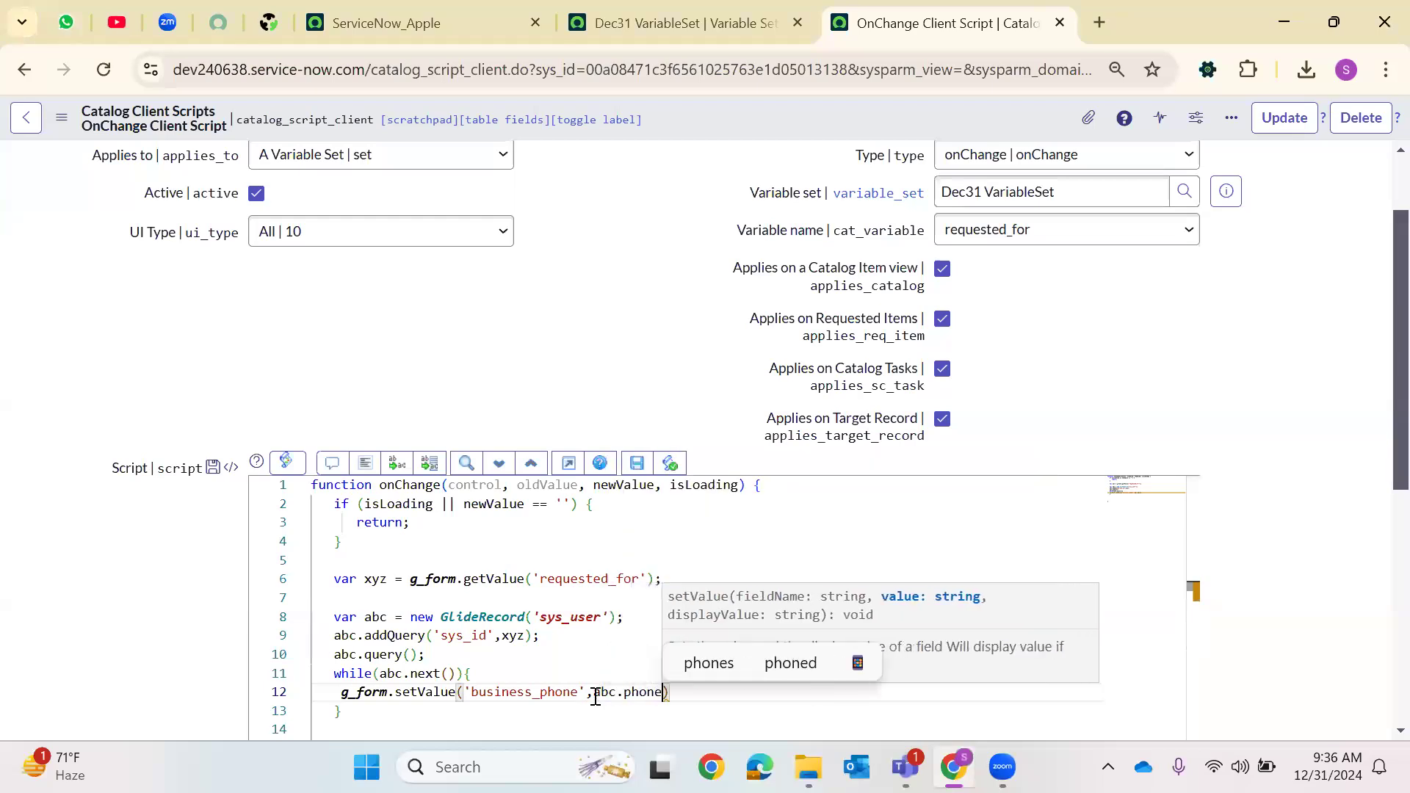
{"action": "key", "text": "Return"}
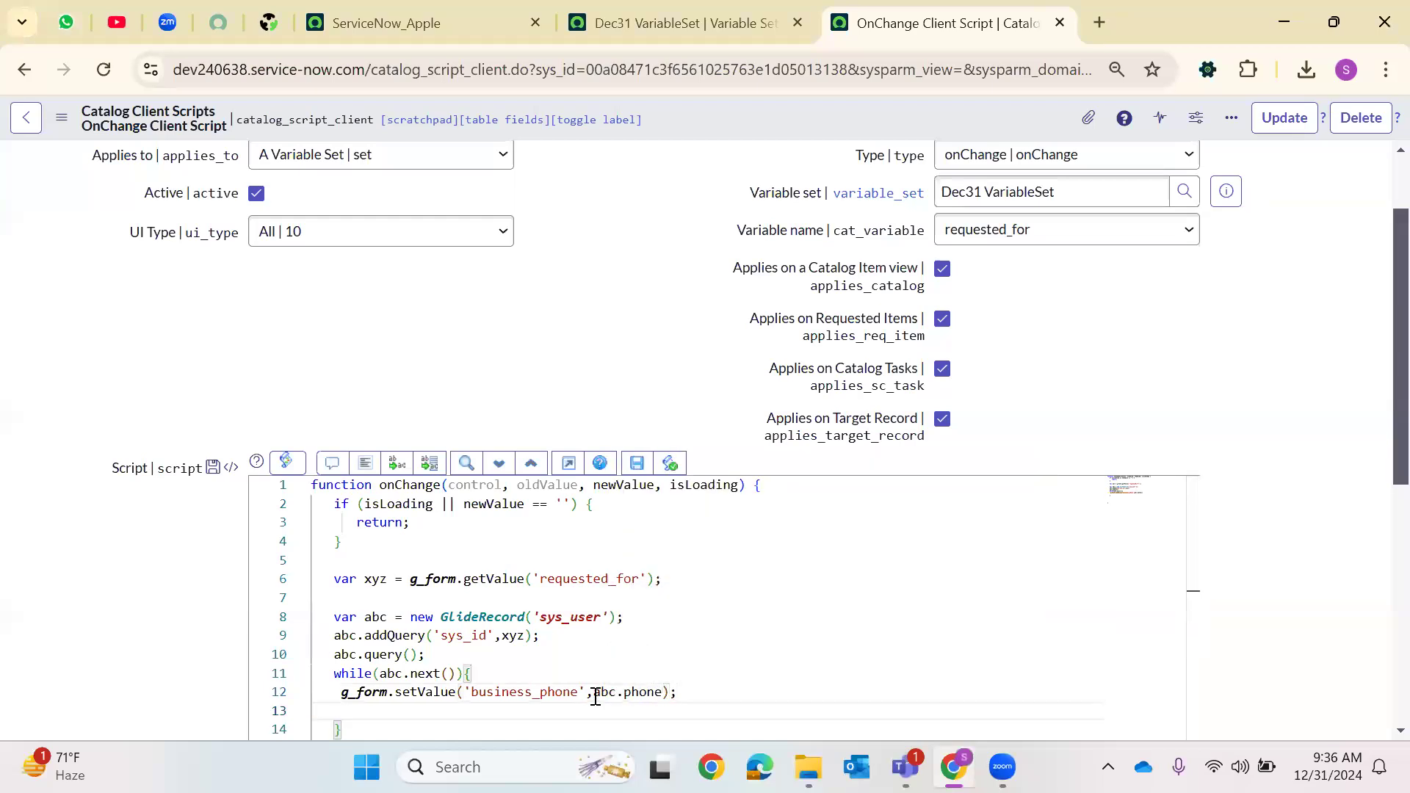
Add g_form.setValue('mail_address',abc.email); inside the loop, copying the mail_address variable name from the Variables list
{"action": "type", "text": "g_form."}
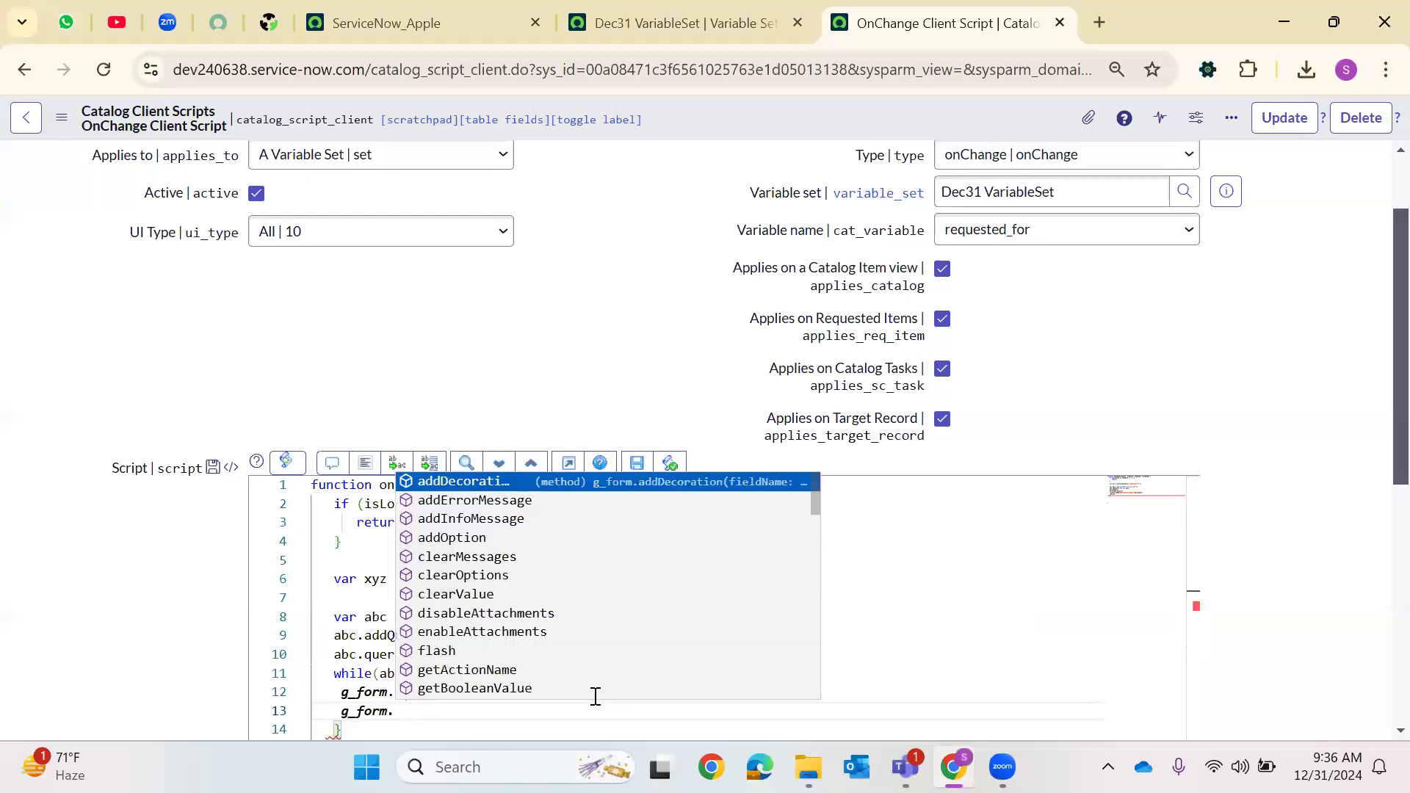
{"action": "type", "text": "setV'"}
{"action": "key", "text": "Return"}
{"action": "key", "text": "BackSpace"}
{"action": "key", "text": "BackSpace"}
{"action": "type", "text": "alue('"}
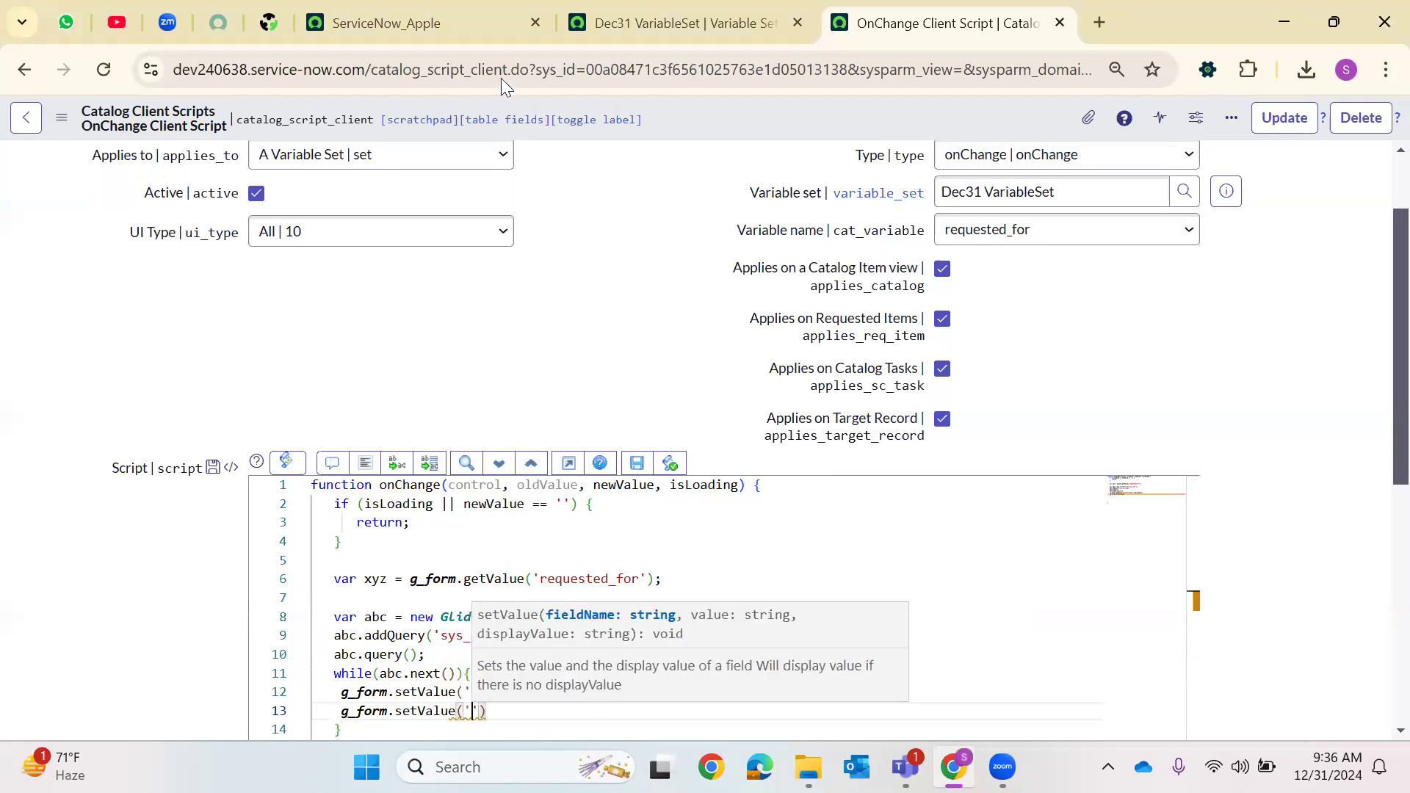
{"action": "left_click", "coordinate": [683, 23]}
{"action": "left_click_drag", "start_coordinate": [172, 637], "coordinate": [88, 636]}
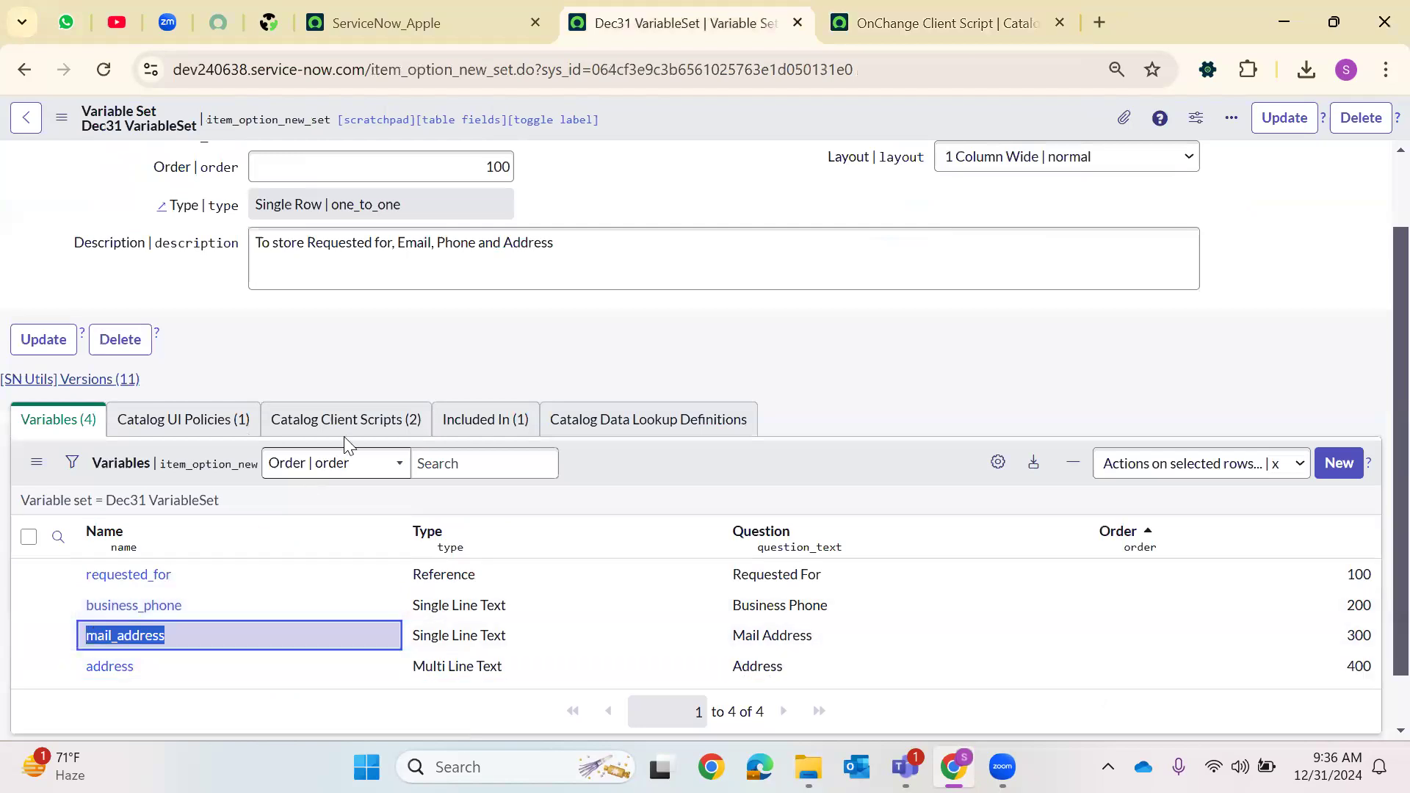
{"action": "left_click", "coordinate": [1002, 9]}
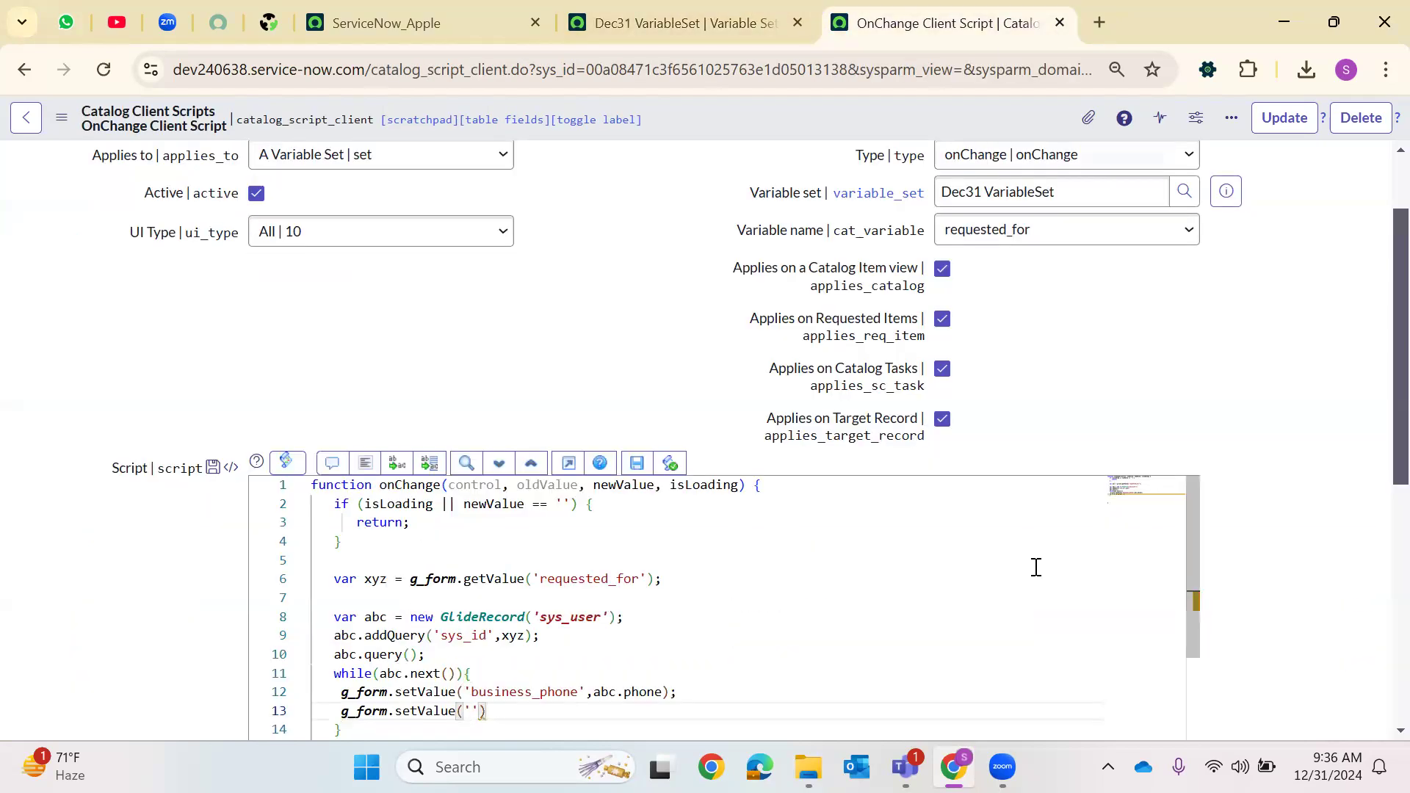
{"action": "type", "text": "mail_address'"}
{"action": "type", "text": ",abc.ema"}
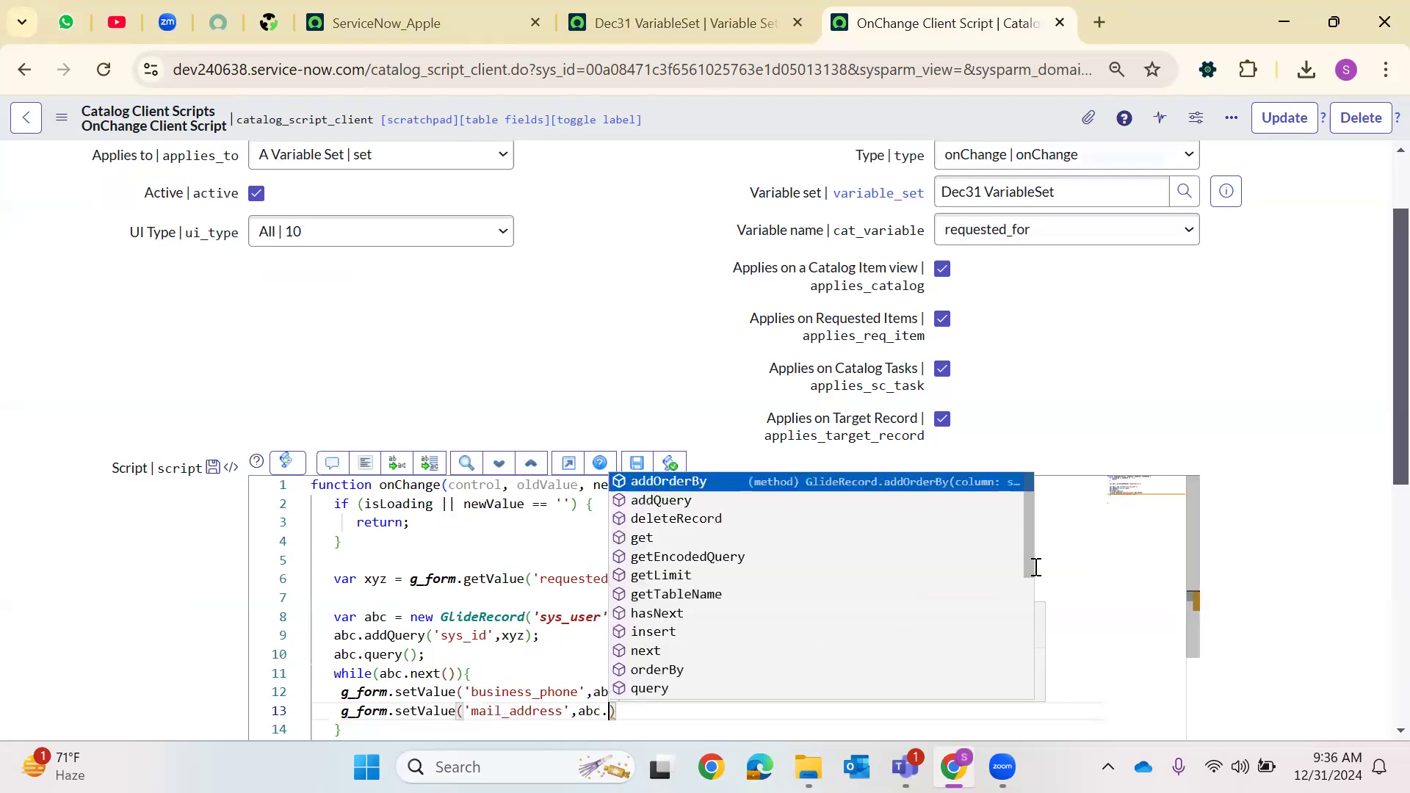
{"action": "type", "text": "il);"}
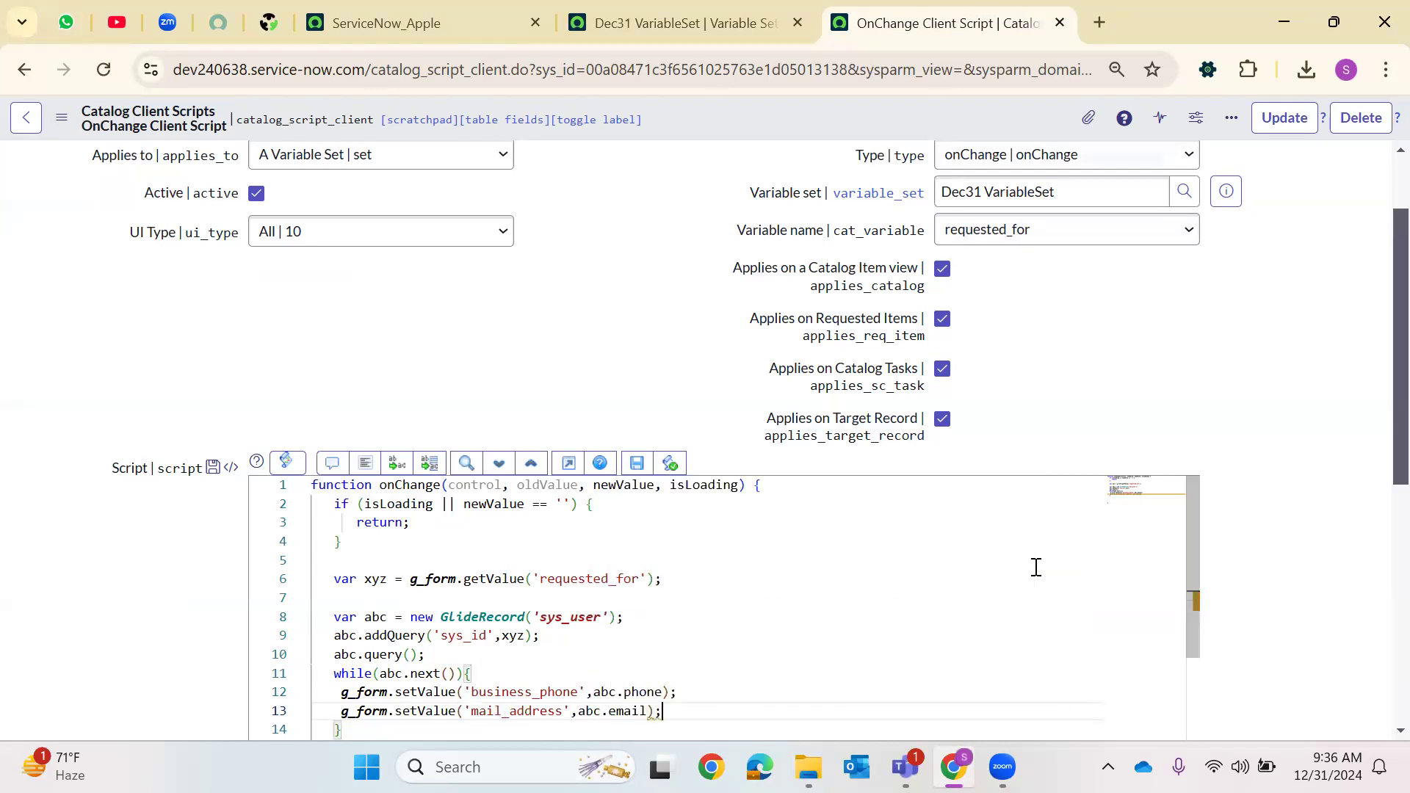
Save the OnChange Client Script record
{"action": "scroll", "coordinate": [1036, 545], "scroll_direction": "down", "scroll_amount": 2}
{"action": "scroll", "coordinate": [859, 520], "scroll_direction": "up", "scroll_amount": 2}
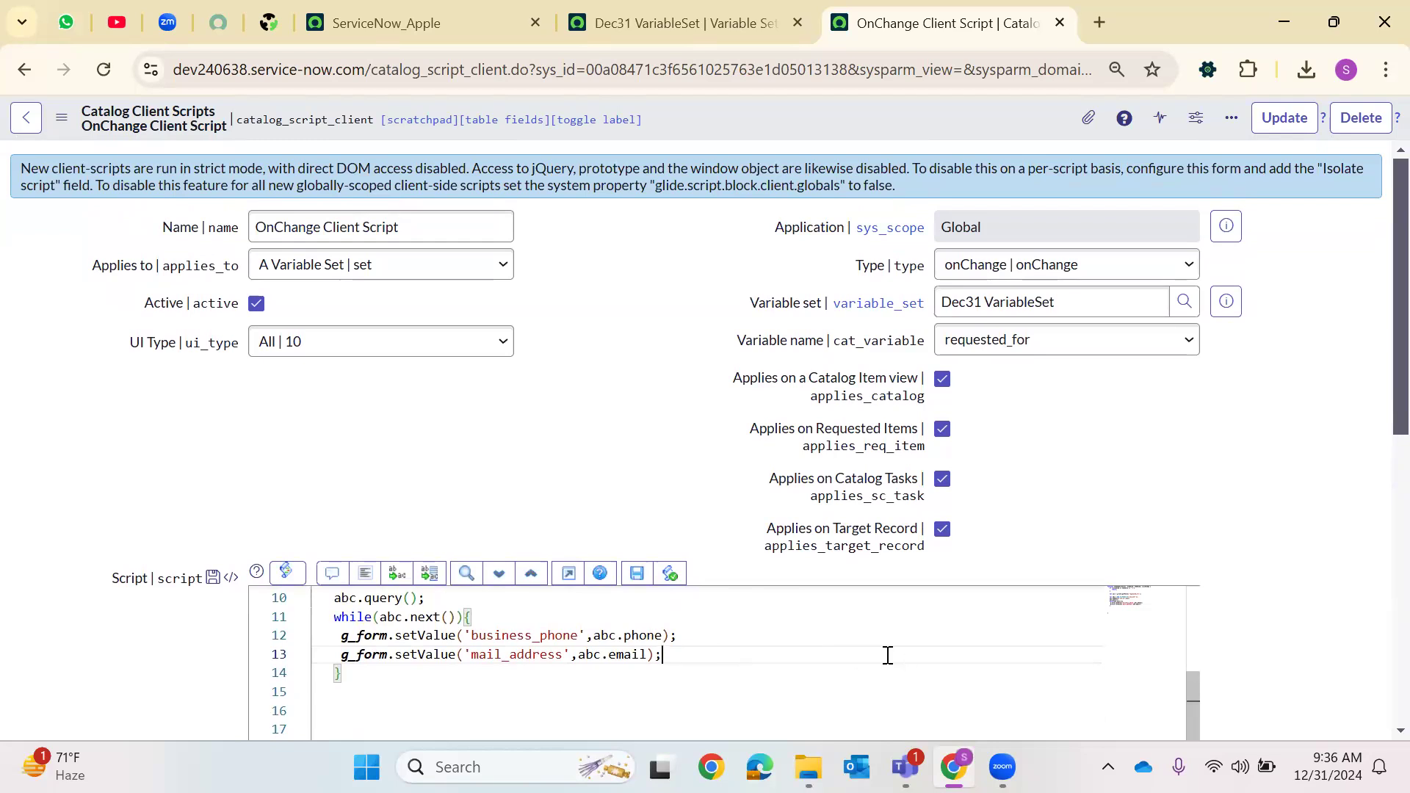
{"action": "scroll", "coordinate": [801, 659], "scroll_direction": "up", "scroll_amount": 3}
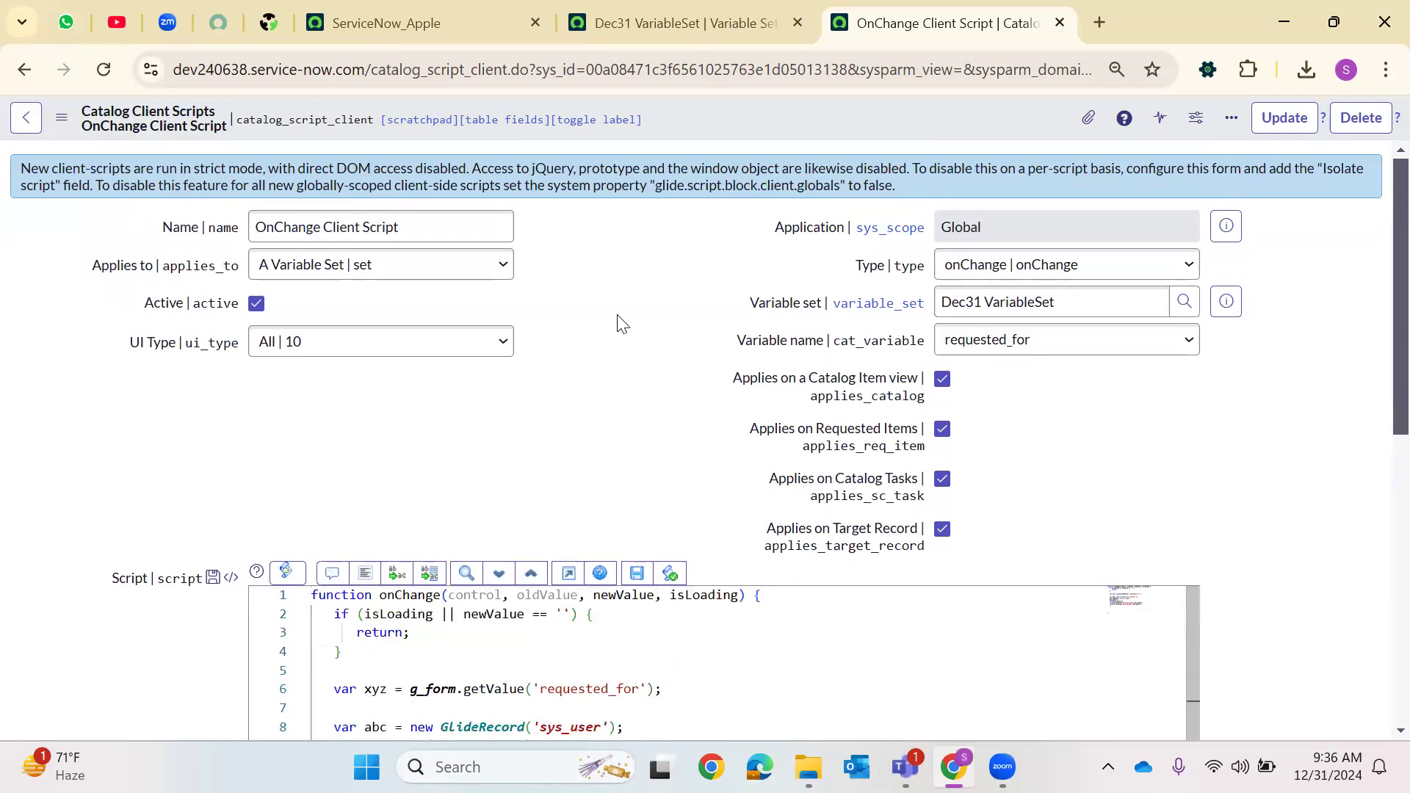
{"action": "right_click", "coordinate": [696, 122]}
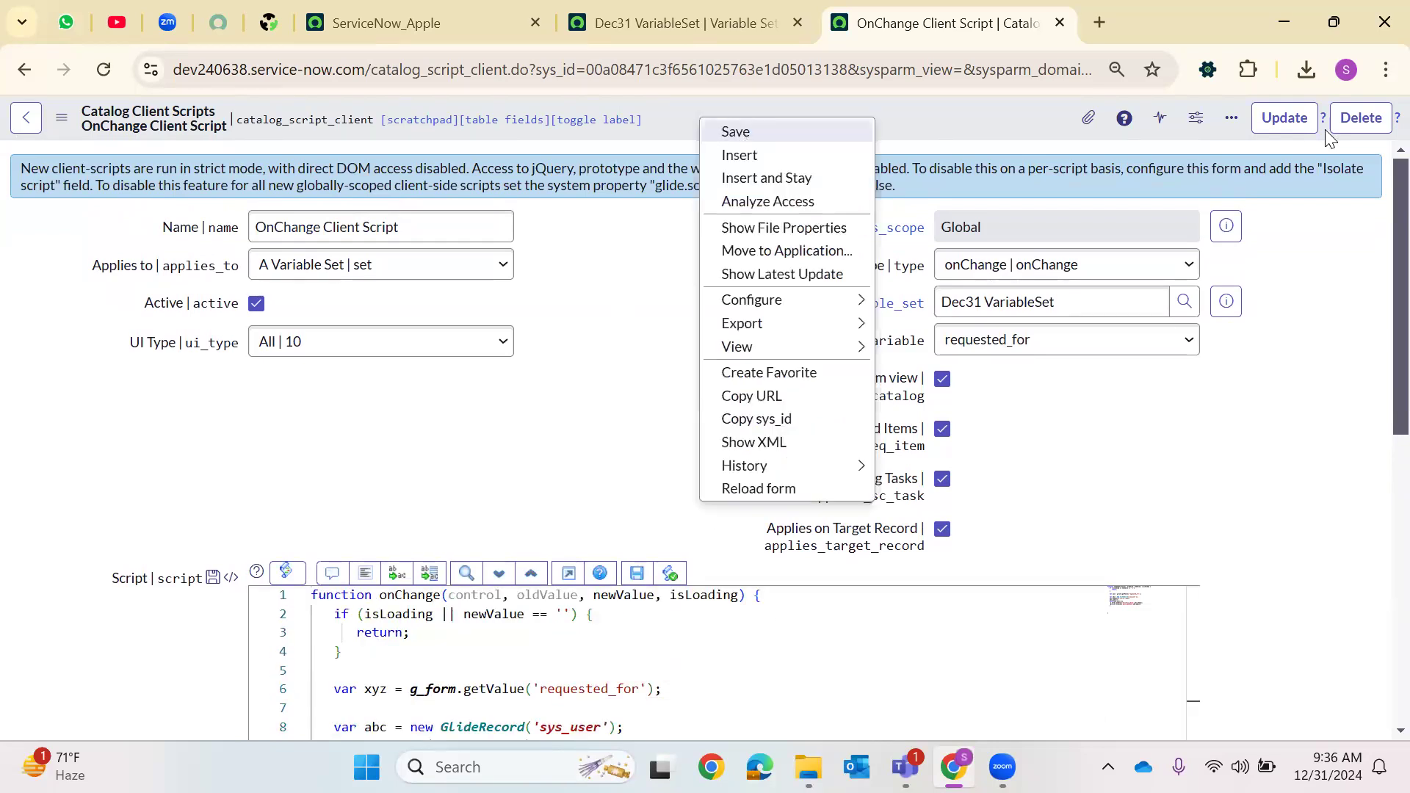
{"action": "left_click", "coordinate": [735, 132]}
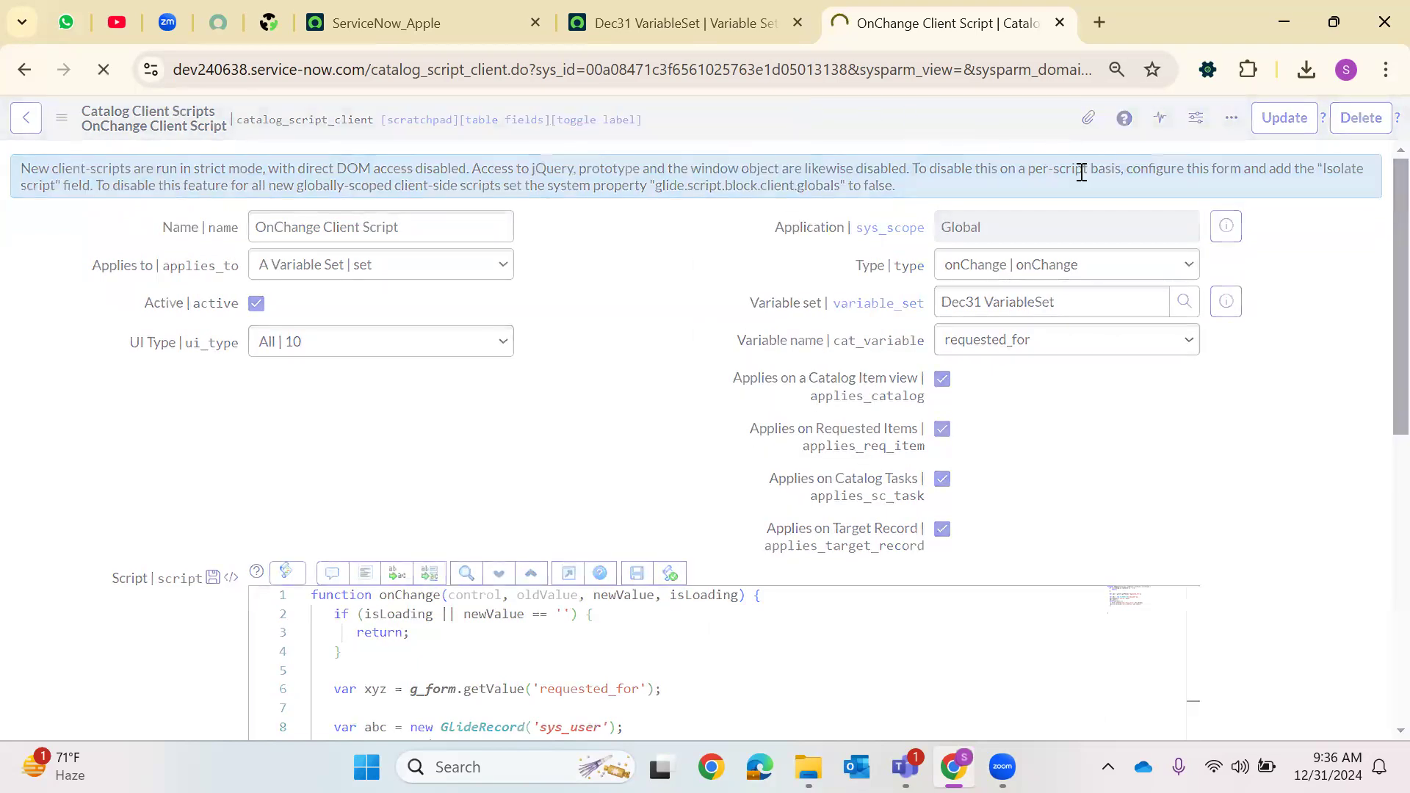
Open the Variable Set Example catalog item from Maintain Items in a new tab and launch Try It
{"action": "left_click", "coordinate": [609, 9]}
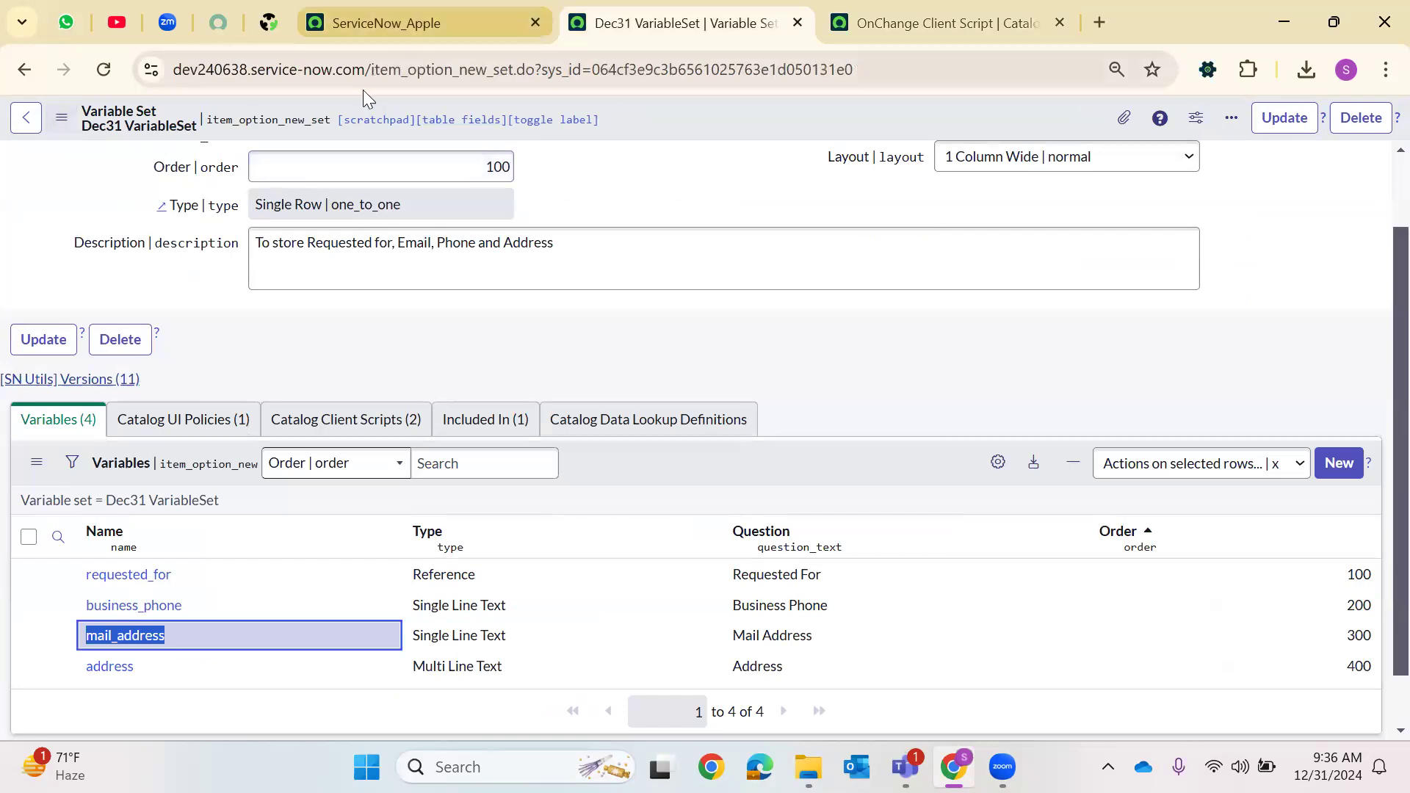
{"action": "left_click", "coordinate": [426, 23]}
{"action": "left_click", "coordinate": [110, 128]}
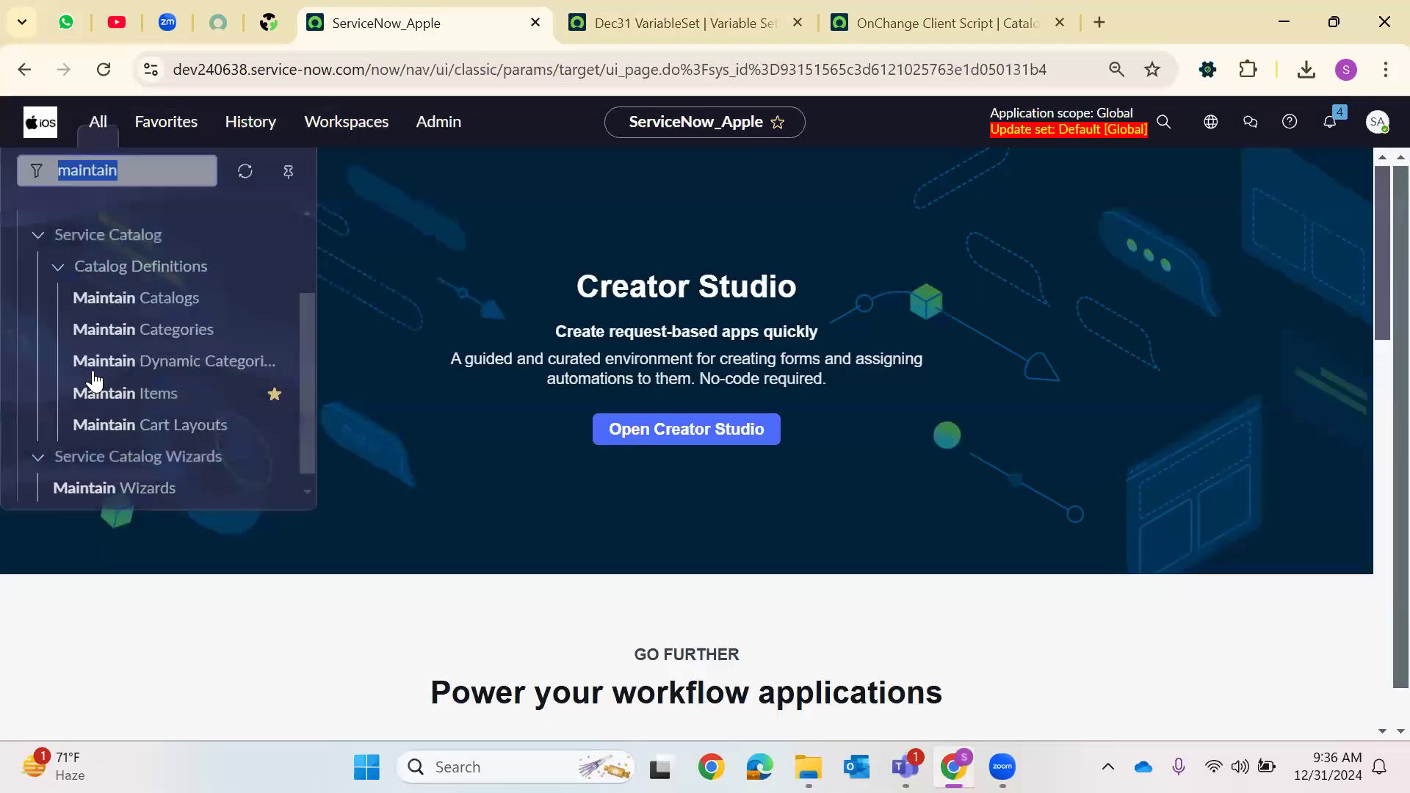
{"action": "right_click", "coordinate": [142, 384]}
{"action": "left_click", "coordinate": [252, 406]}
{"action": "left_click", "coordinate": [1028, 23]}
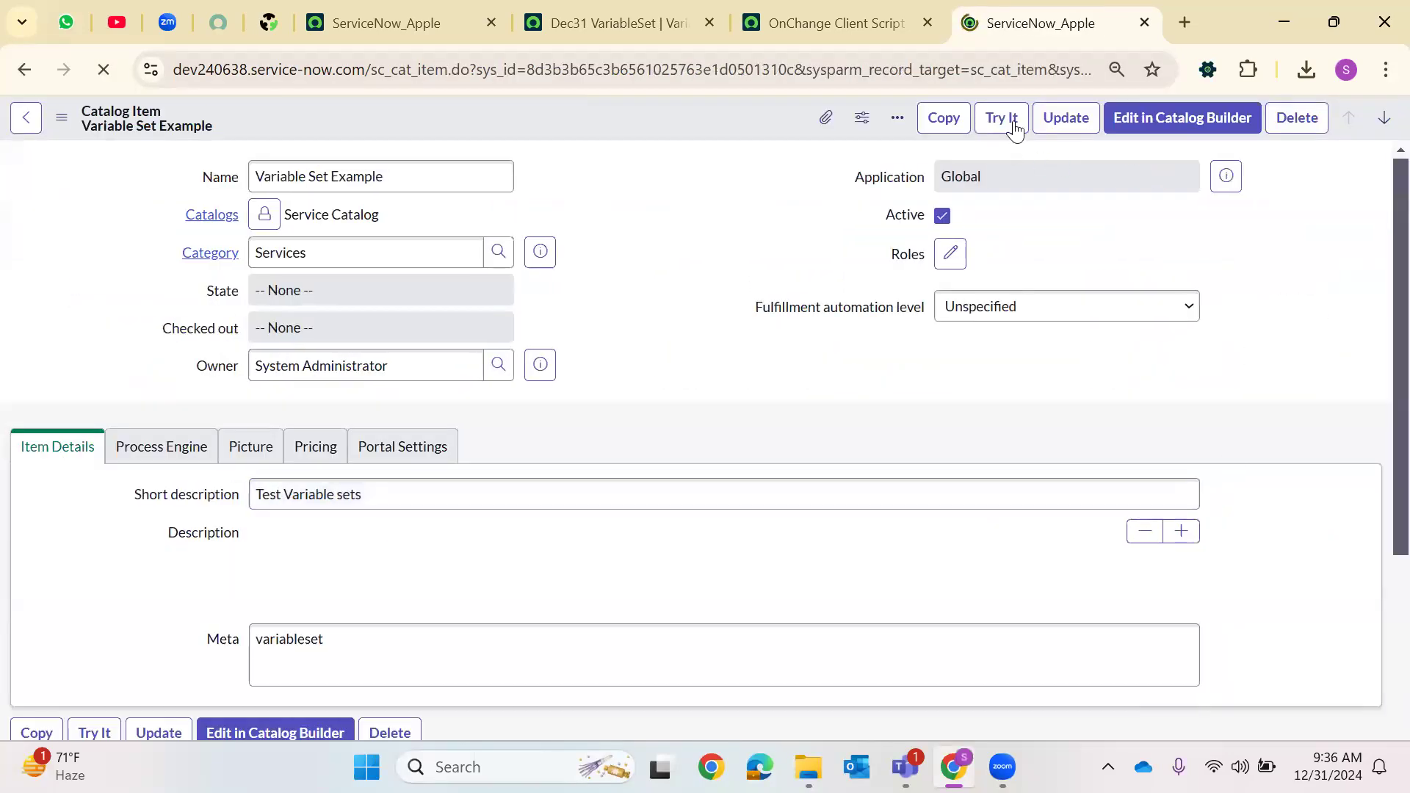
{"action": "left_click", "coordinate": [972, 126]}
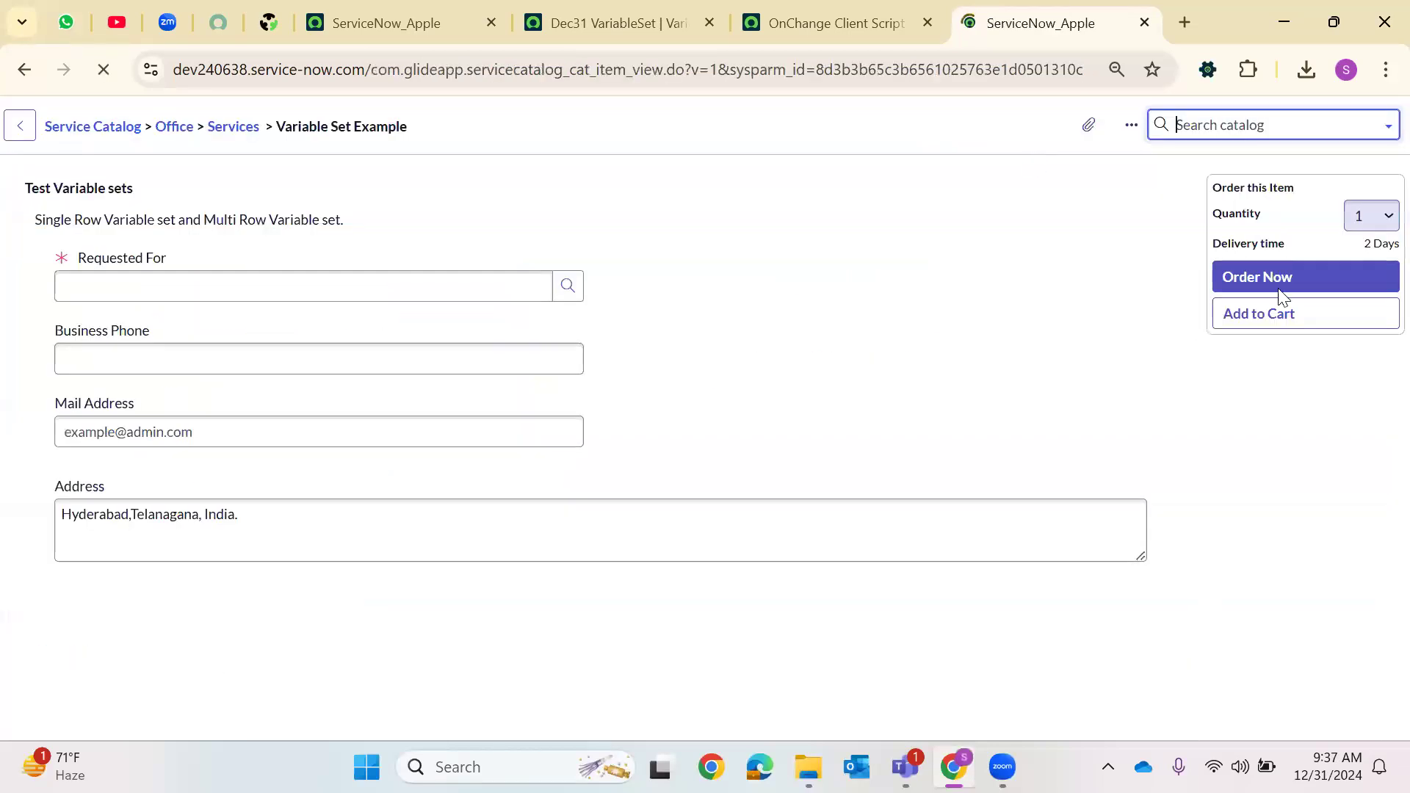
Pick a user as Requested For from the lookup list to test the onChange script, and select the Address value
{"action": "left_click", "coordinate": [529, 288]}
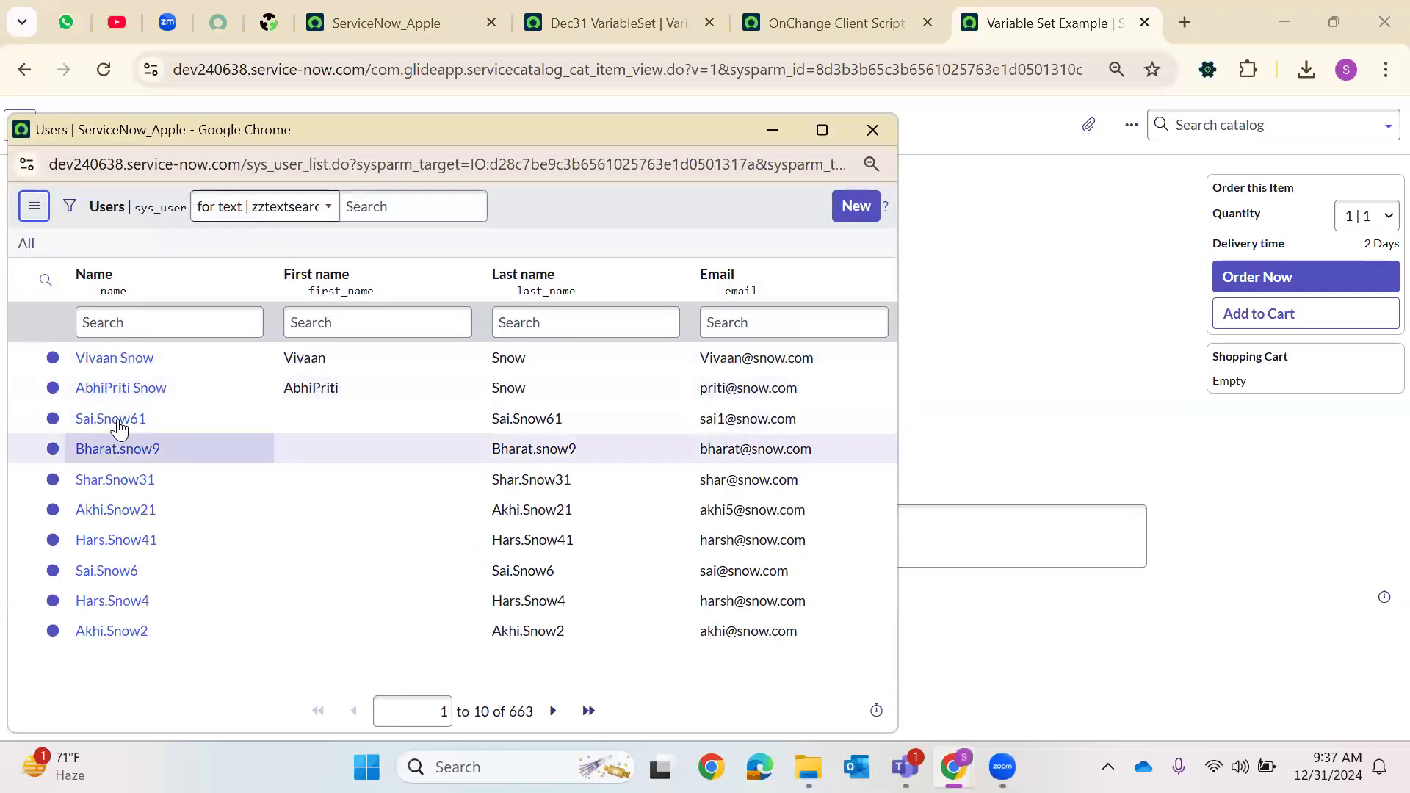
{"action": "left_click", "coordinate": [113, 419]}
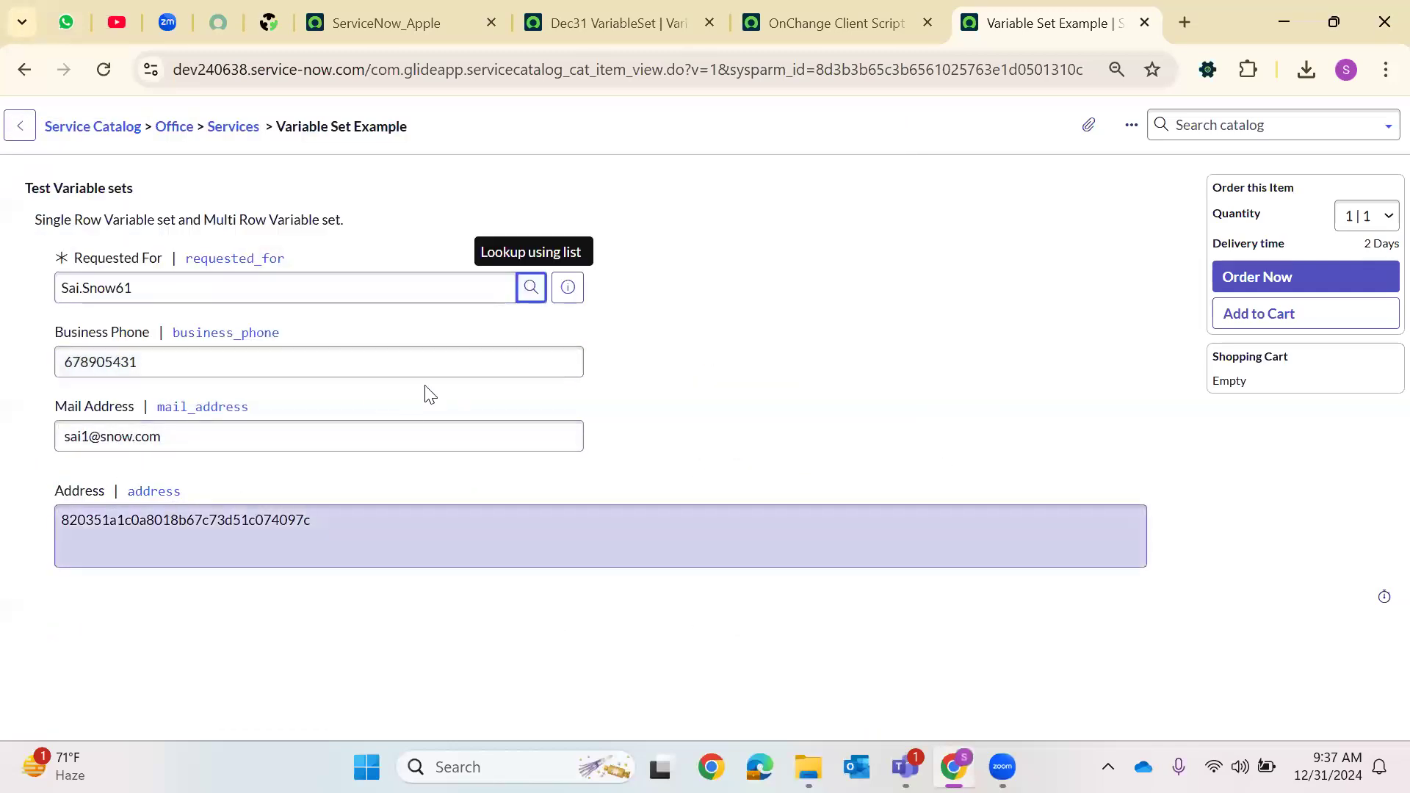
{"action": "double_click", "coordinate": [79, 516]}
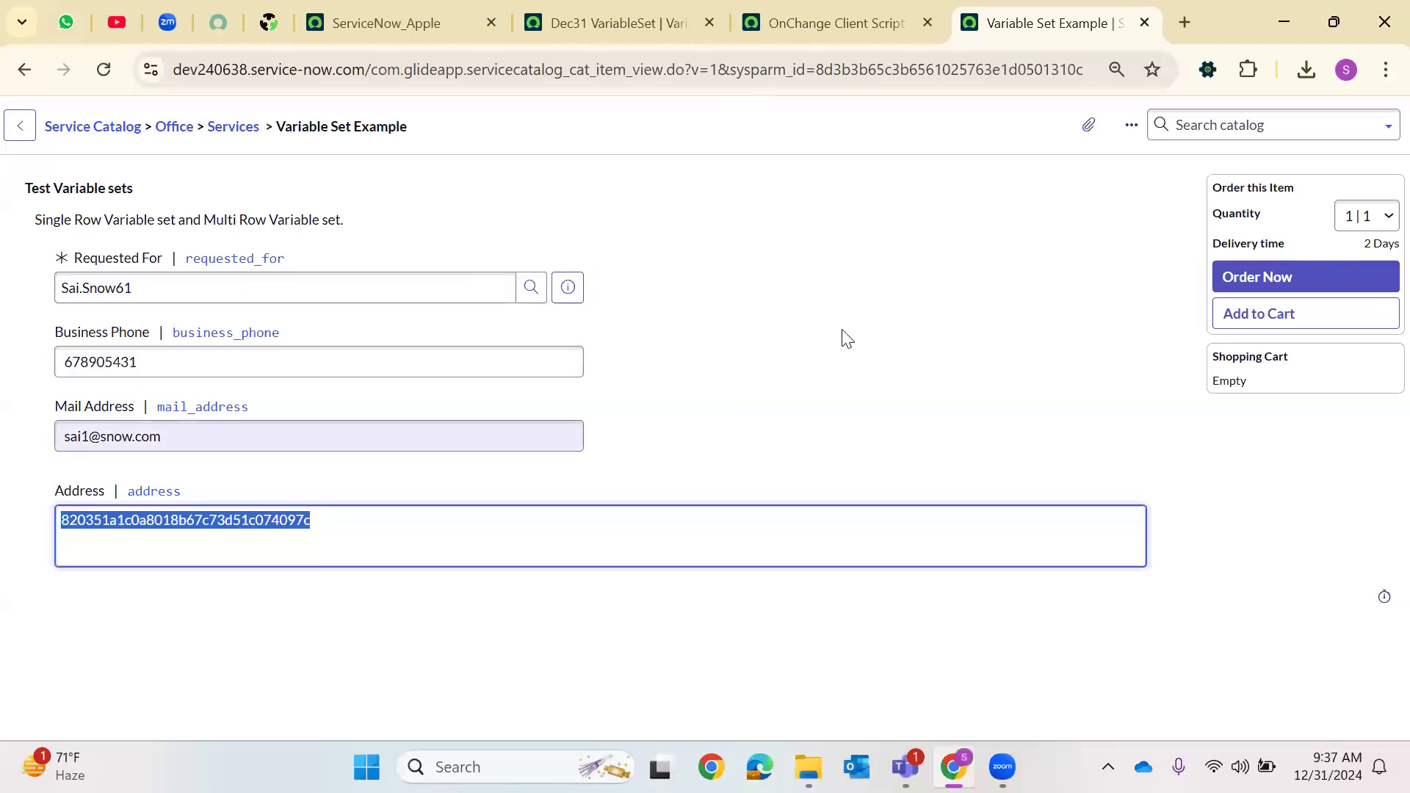
In the OnChange script, start a new line g_form.setValue('address', inside the while loop
{"action": "key", "text": "ctrl+shift+Tab"}
{"action": "left_click", "coordinate": [694, 607]}
{"action": "key", "text": "Return"}
{"action": "type", "text": "g_form."}
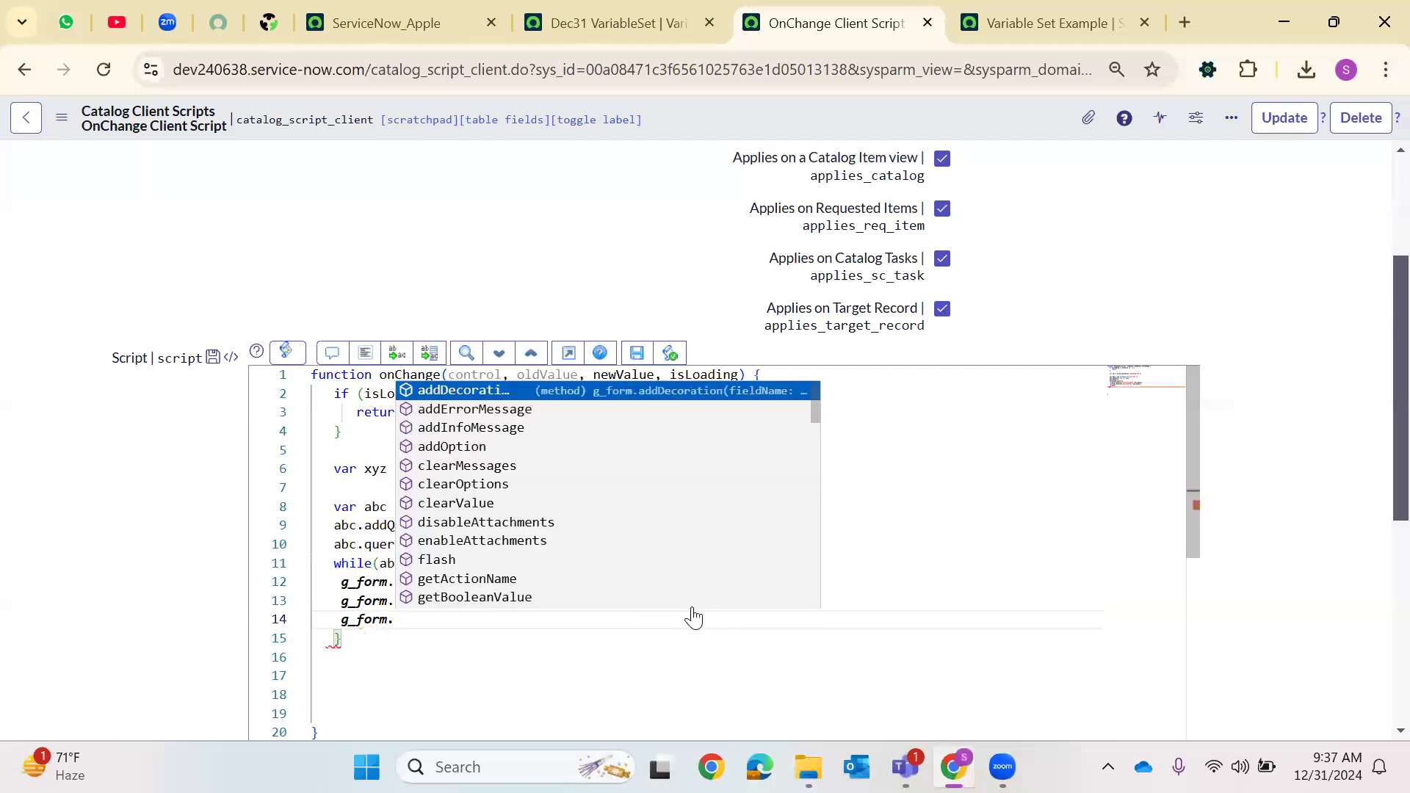
{"action": "type", "text": "setV'"}
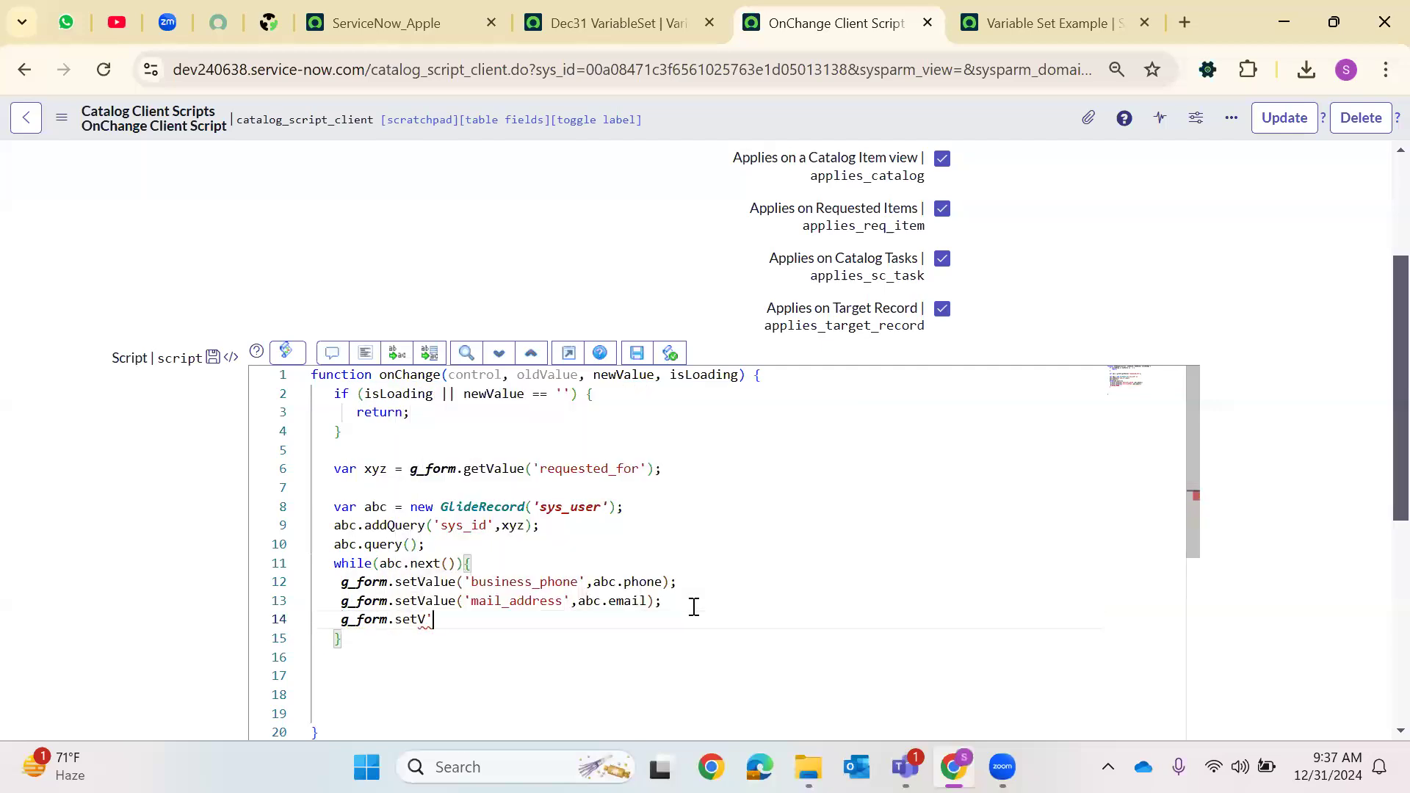
{"action": "key", "text": "Return"}
{"action": "type", "text": "('address',"}
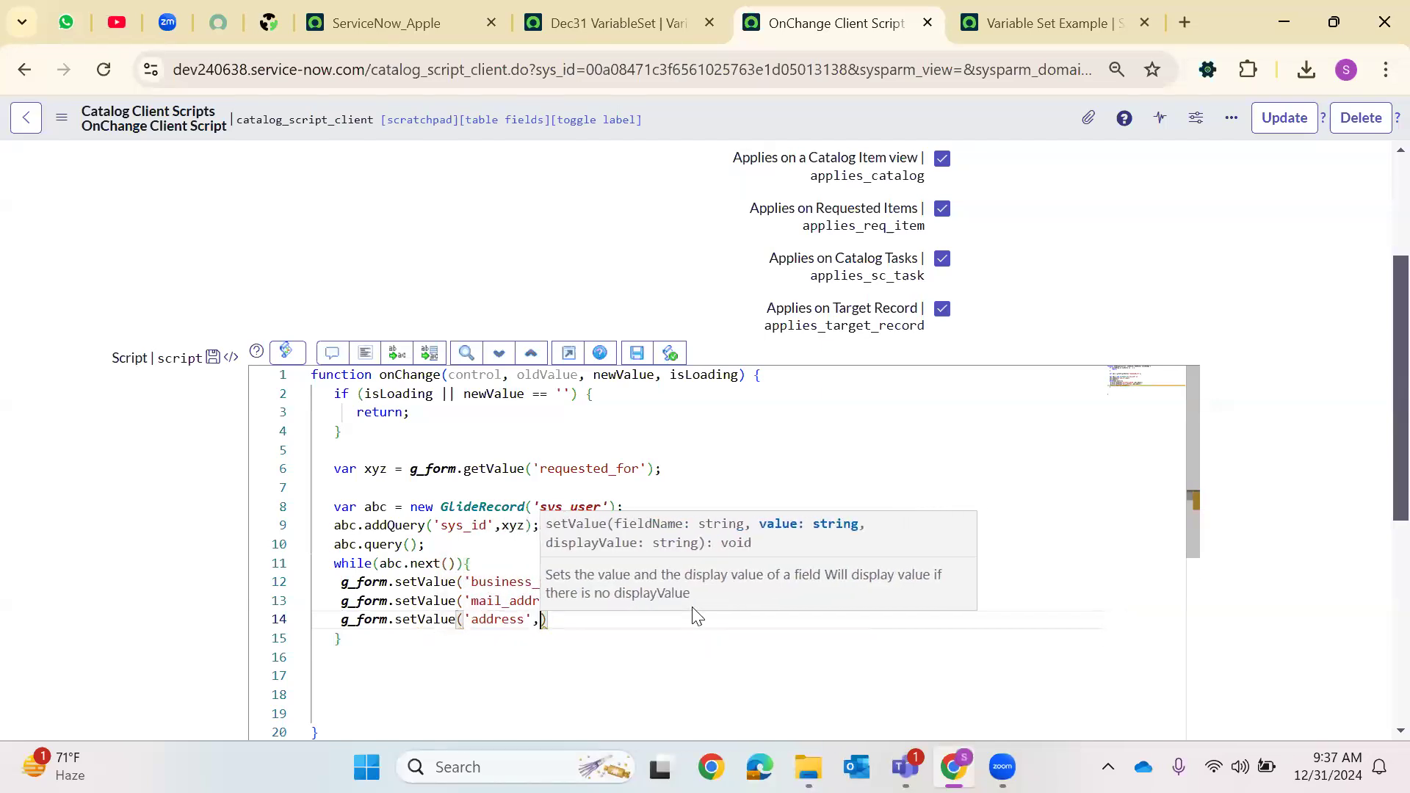
Paste the address variable name copied from the Variables list and complete the line as g_form.setValue('address',abc.company);
{"action": "left_click", "coordinate": [641, 10]}
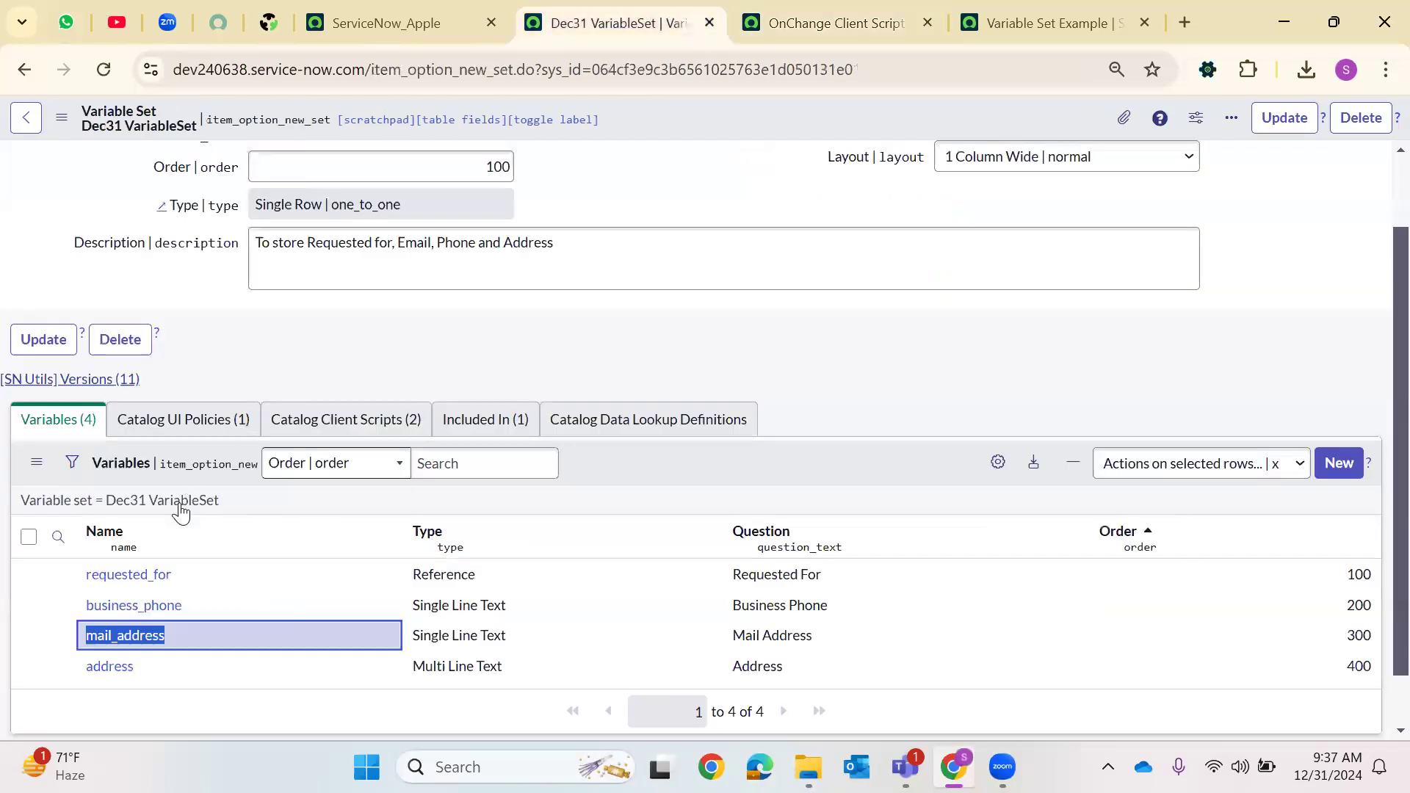
{"action": "left_click_drag", "start_coordinate": [138, 670], "coordinate": [77, 670]}
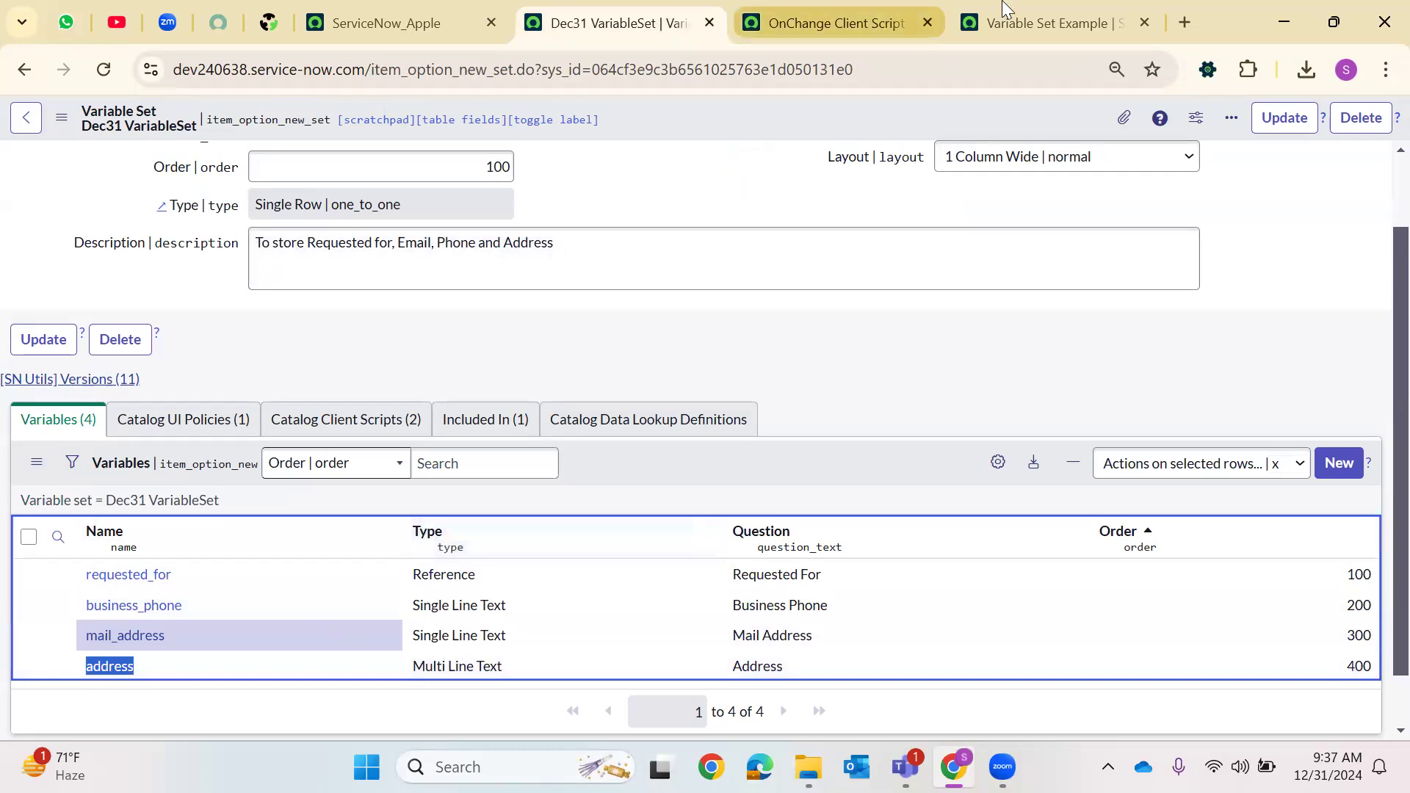
{"action": "left_click", "coordinate": [1050, 23]}
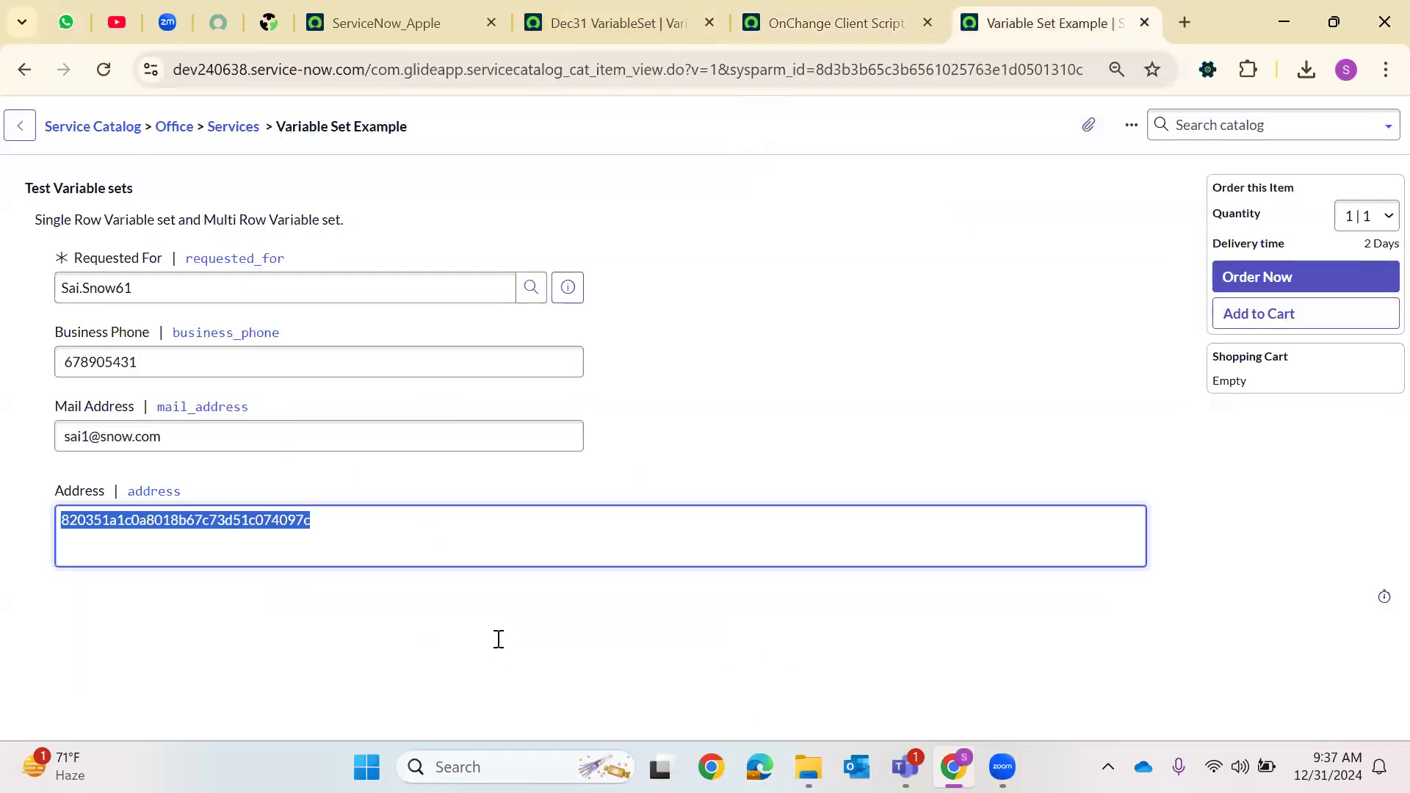
{"action": "key", "text": "ctrl+shift+Tab"}
{"action": "double_click", "coordinate": [499, 620]}
{"action": "key", "text": "ctrl+c"}
{"action": "key", "text": "BackSpace"}
{"action": "key", "text": "ctrl+v"}
{"action": "type", "text": "abc."}
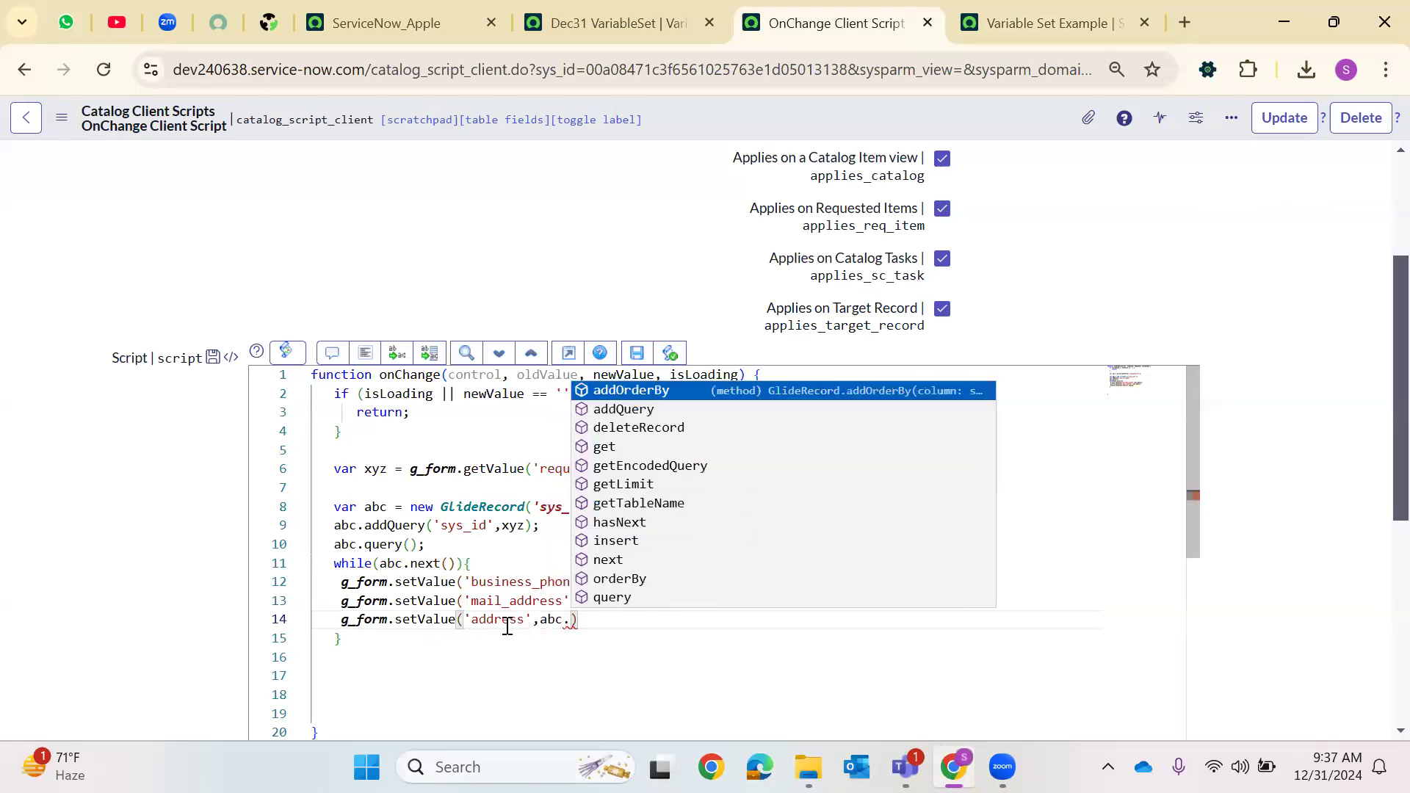
{"action": "type", "text": "company"}
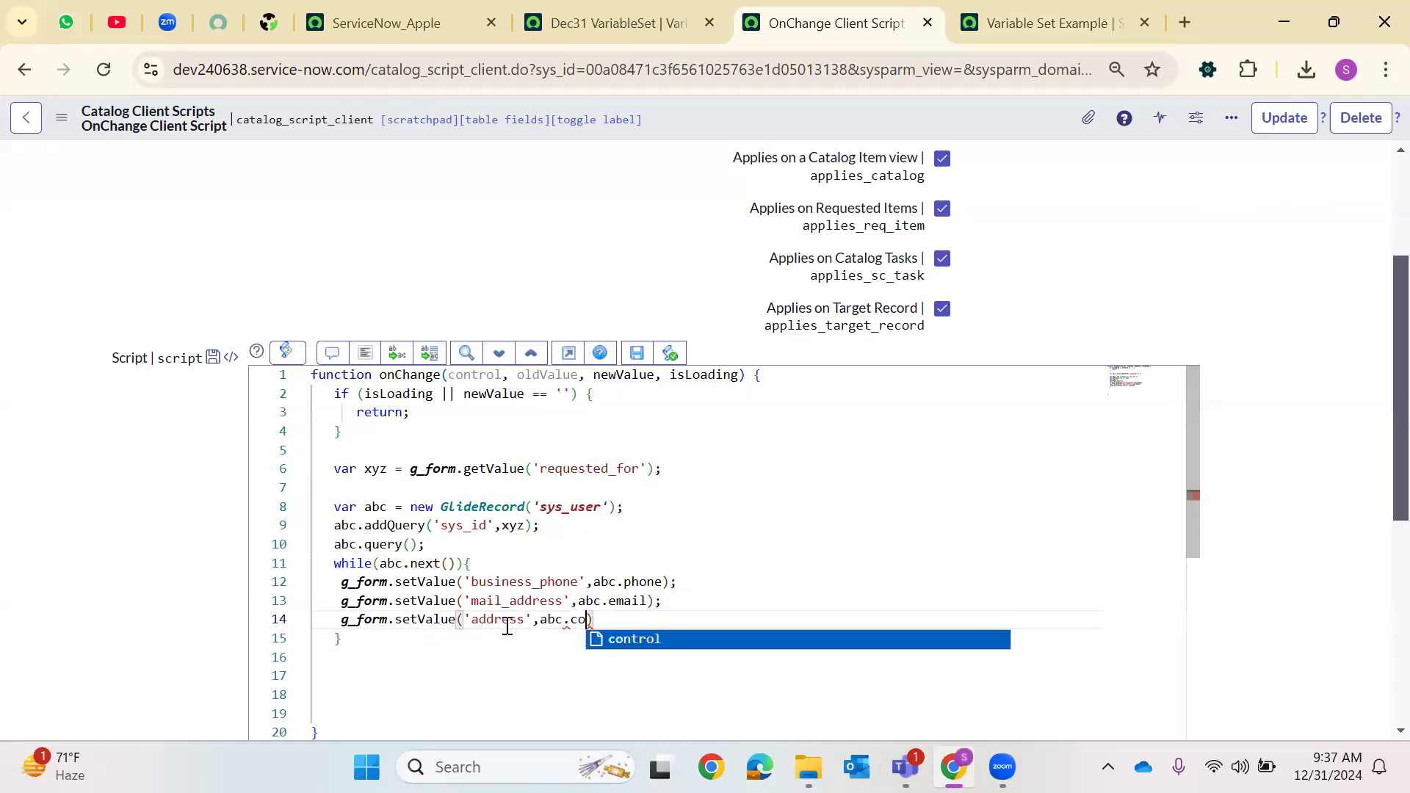
{"action": "left_click", "coordinate": [673, 619]}
{"action": "type", "text": ";"}
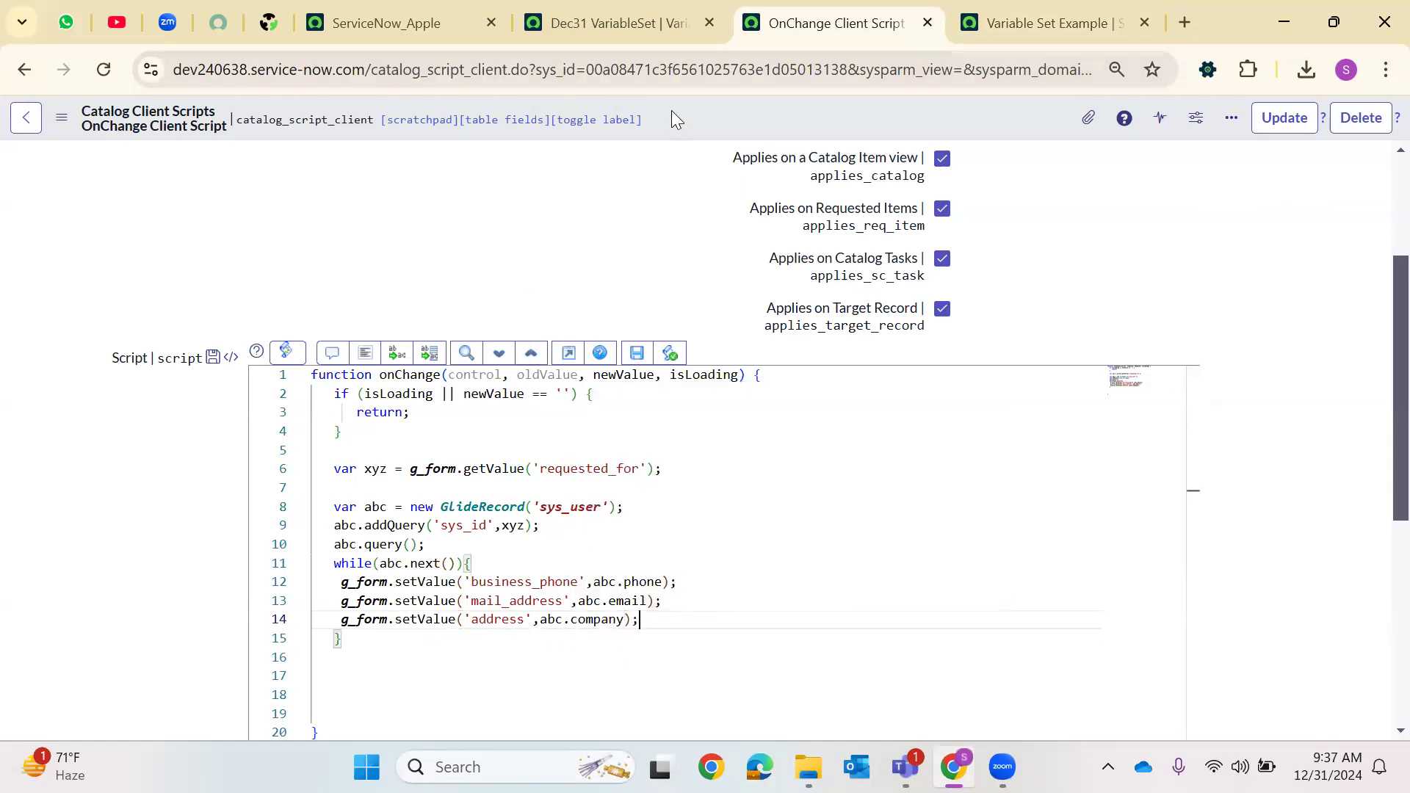
Save the OnChange Client Script record
{"action": "right_click", "coordinate": [670, 110]}
{"action": "left_click", "coordinate": [693, 124]}
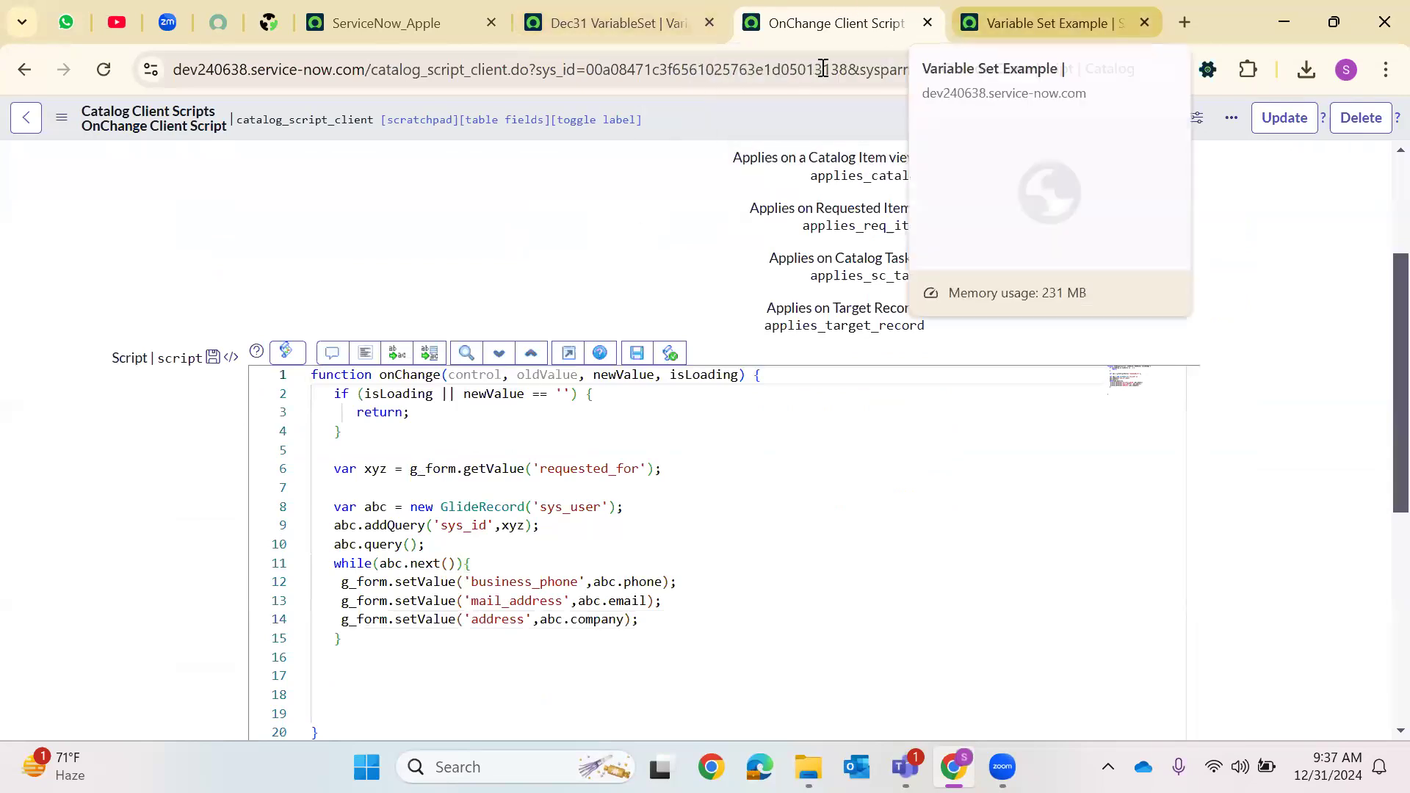
Reload the Variable Set Example form and pick a different user as Requested For to retest the script
{"action": "left_click", "coordinate": [1050, 23]}
{"action": "left_click", "coordinate": [104, 69]}
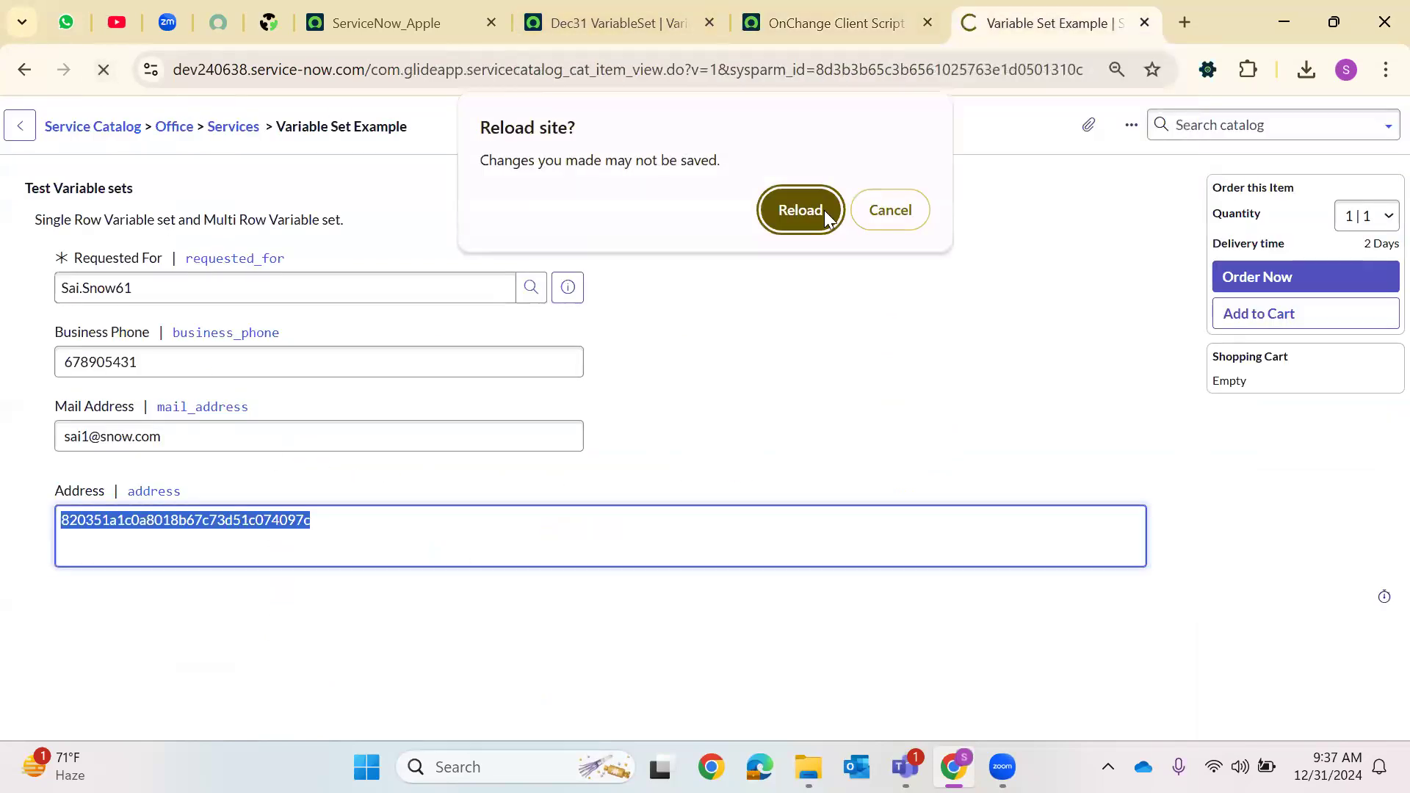
{"action": "key", "text": "Return"}
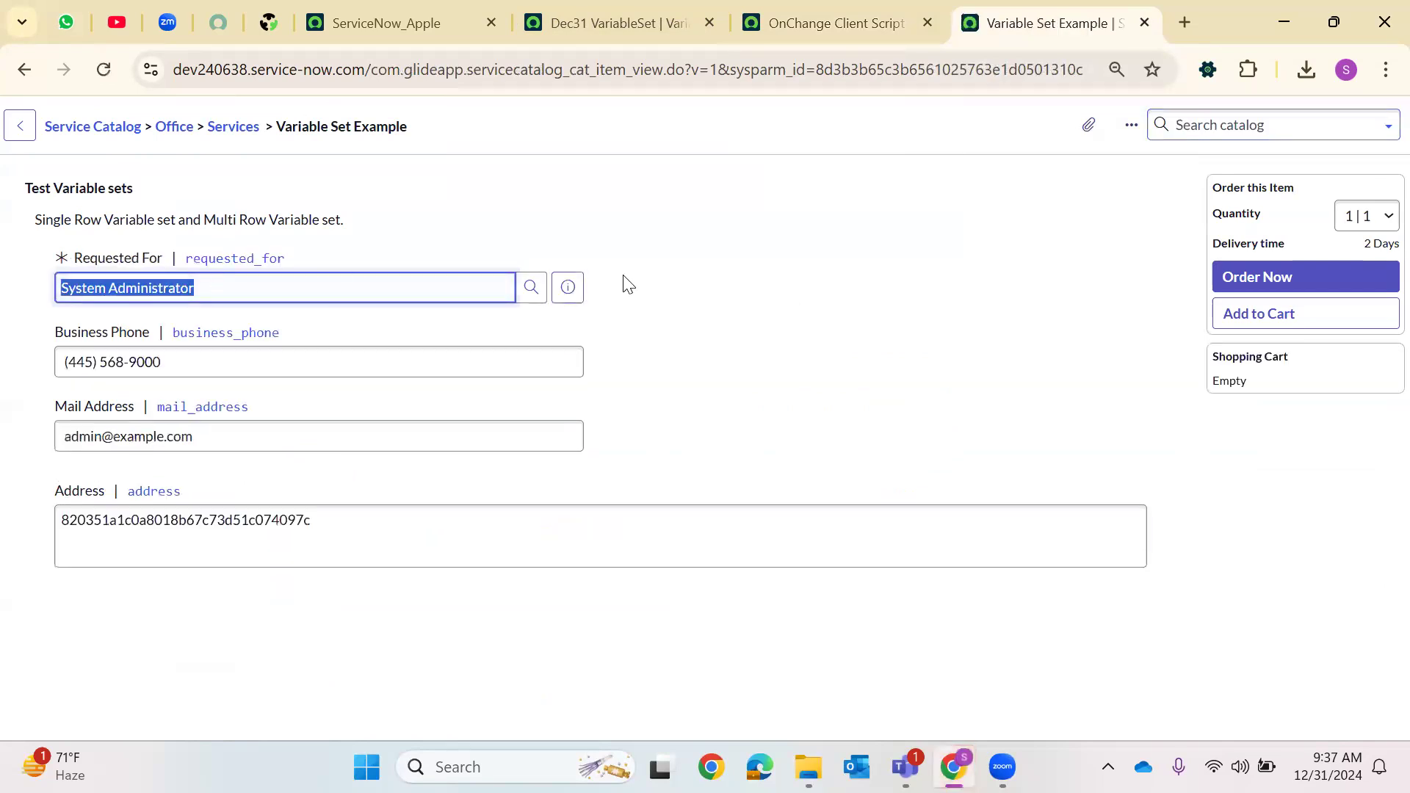
{"action": "left_click", "coordinate": [531, 287]}
{"action": "left_click", "coordinate": [103, 631]}
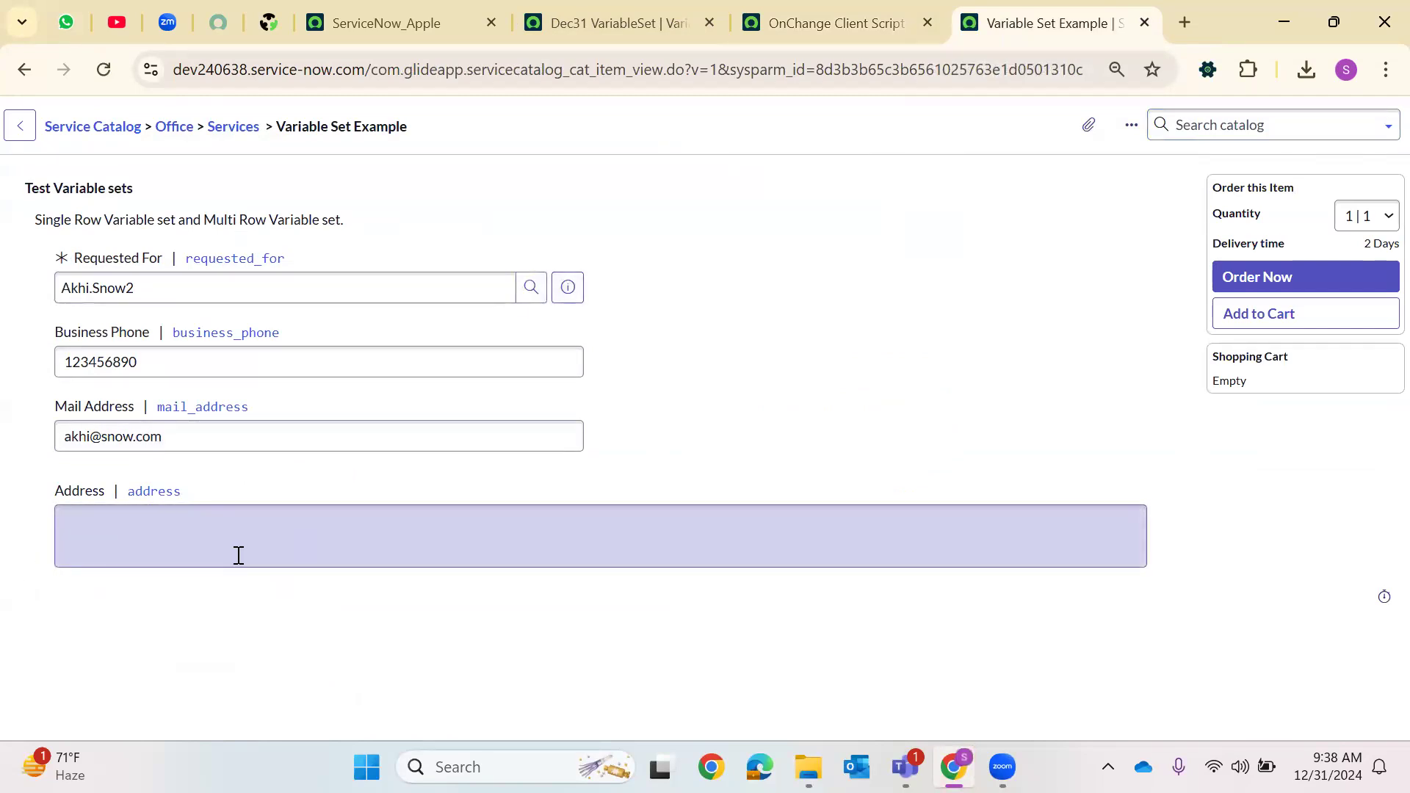
Inspect the selected user's preview details, including the Company field, and copy the user's name
{"action": "left_click", "coordinate": [568, 287]}
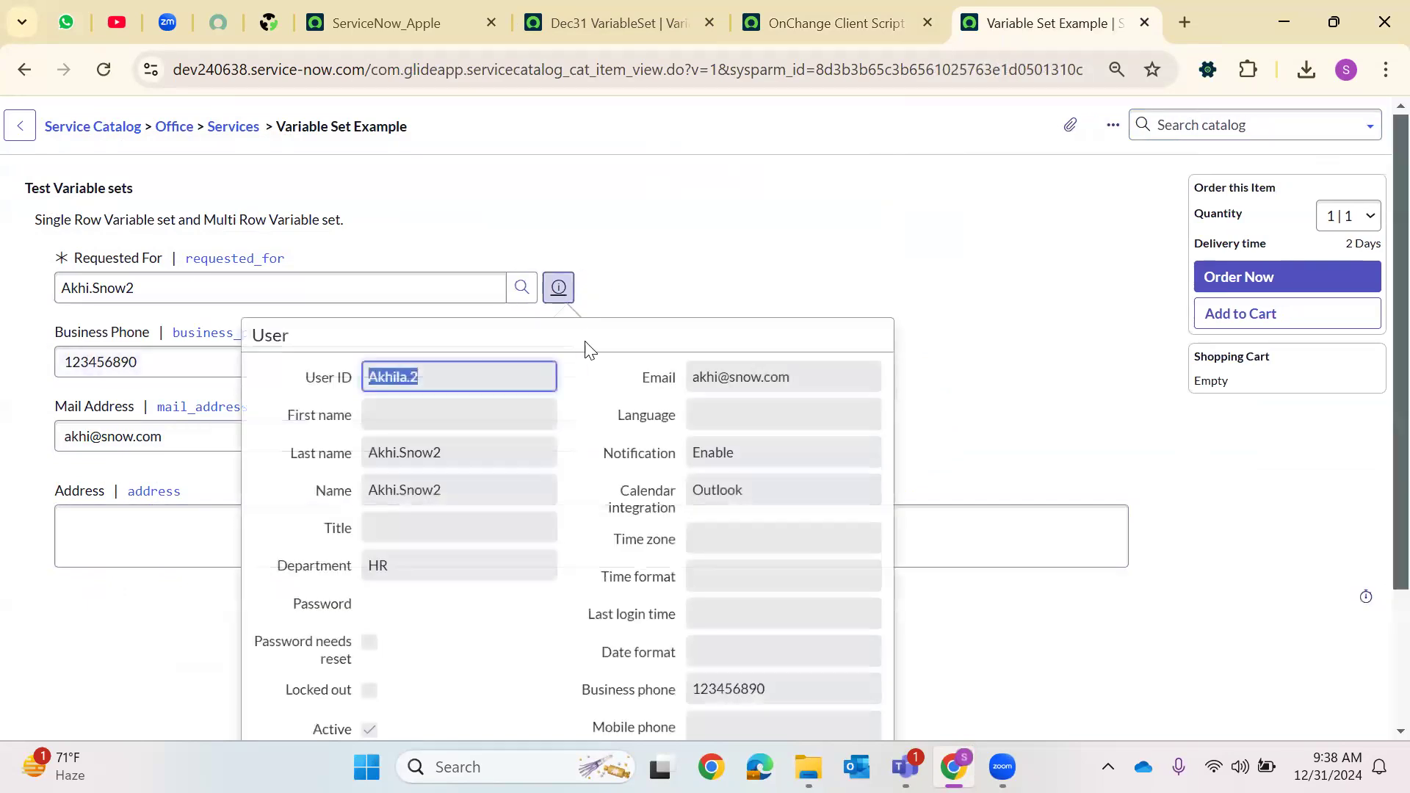
{"action": "scroll", "coordinate": [703, 640], "scroll_direction": "down", "scroll_amount": 2}
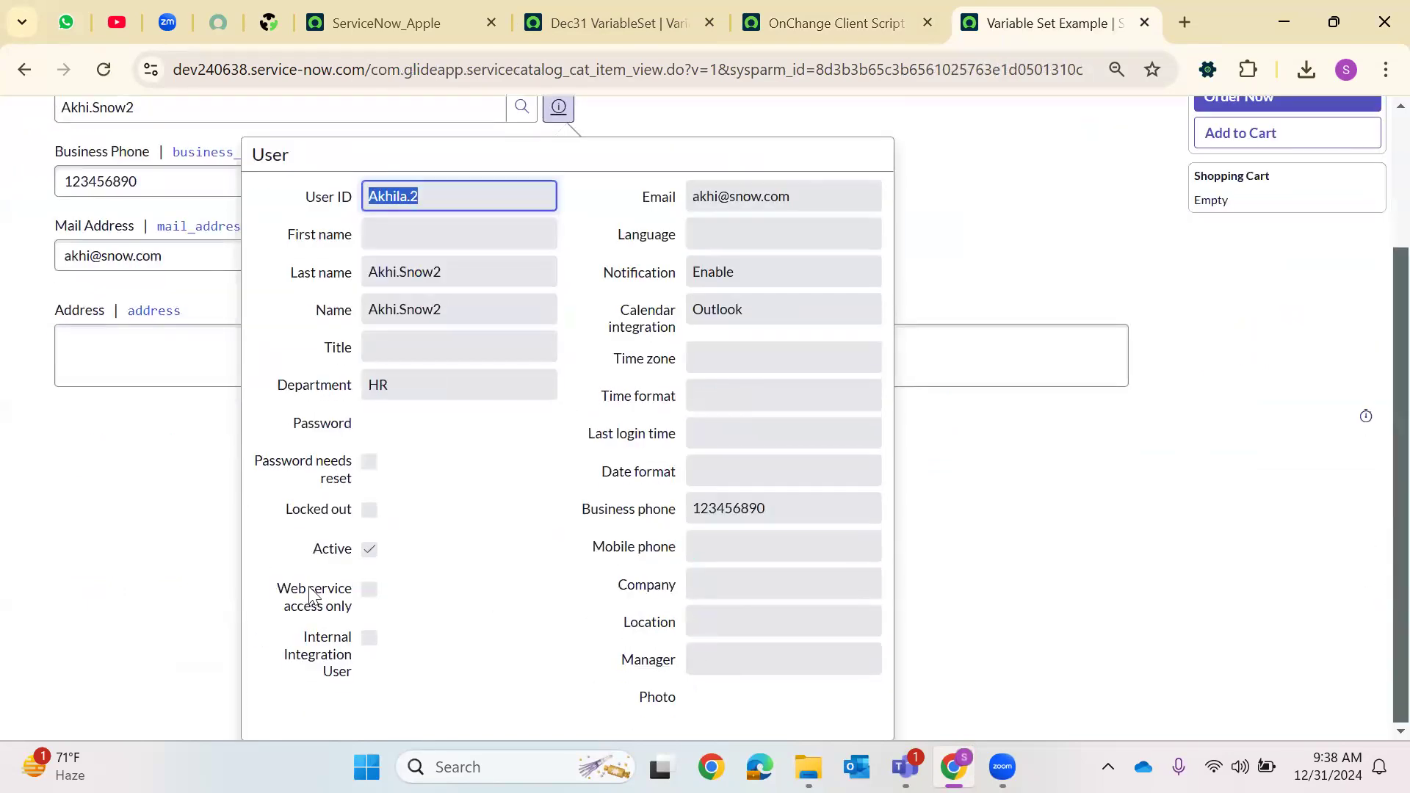
{"action": "left_click", "coordinate": [146, 377]}
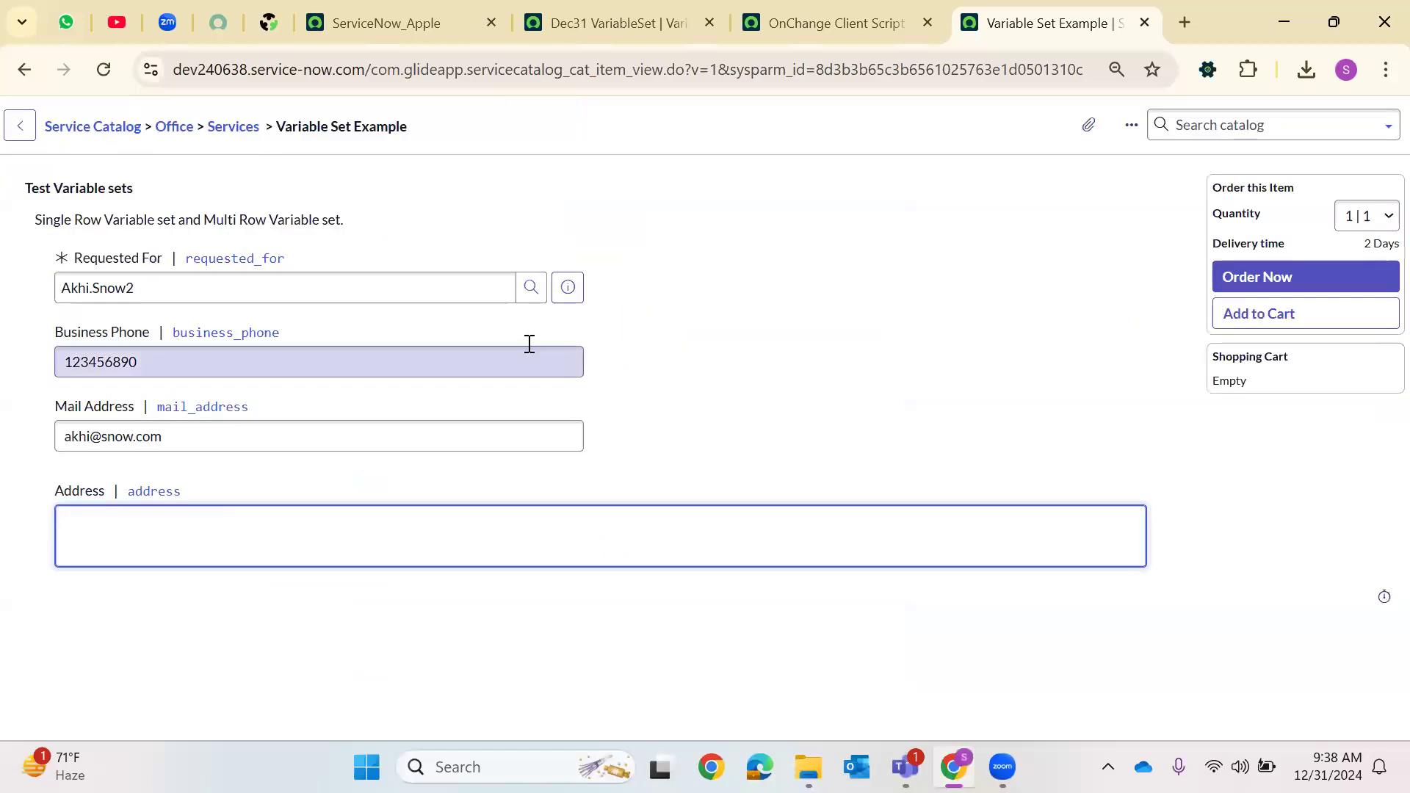
{"action": "left_click", "coordinate": [558, 283]}
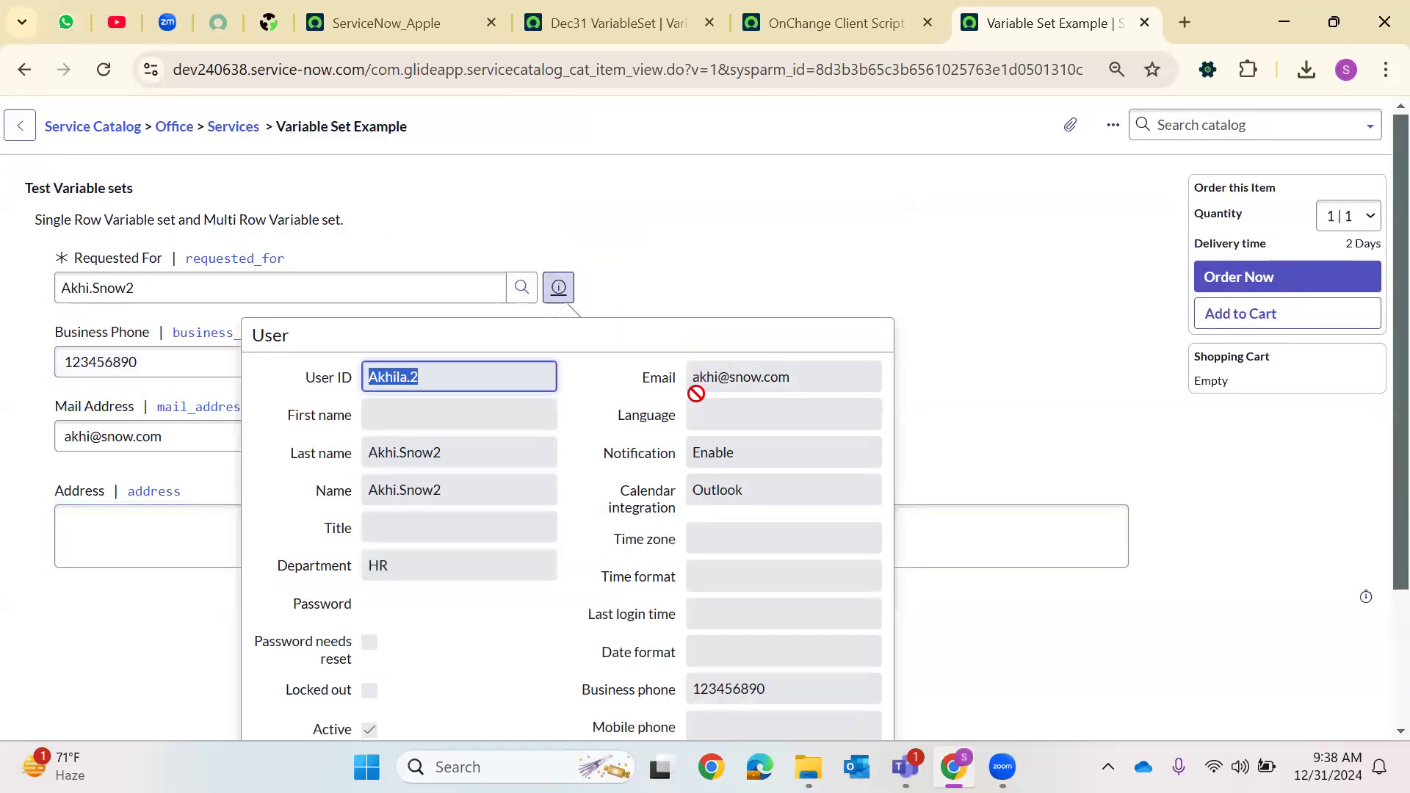
{"action": "scroll", "coordinate": [696, 394], "scroll_direction": "down", "scroll_amount": 2}
{"action": "scroll", "coordinate": [514, 293], "scroll_direction": "up", "scroll_amount": 2}
{"action": "left_click", "coordinate": [98, 287]}
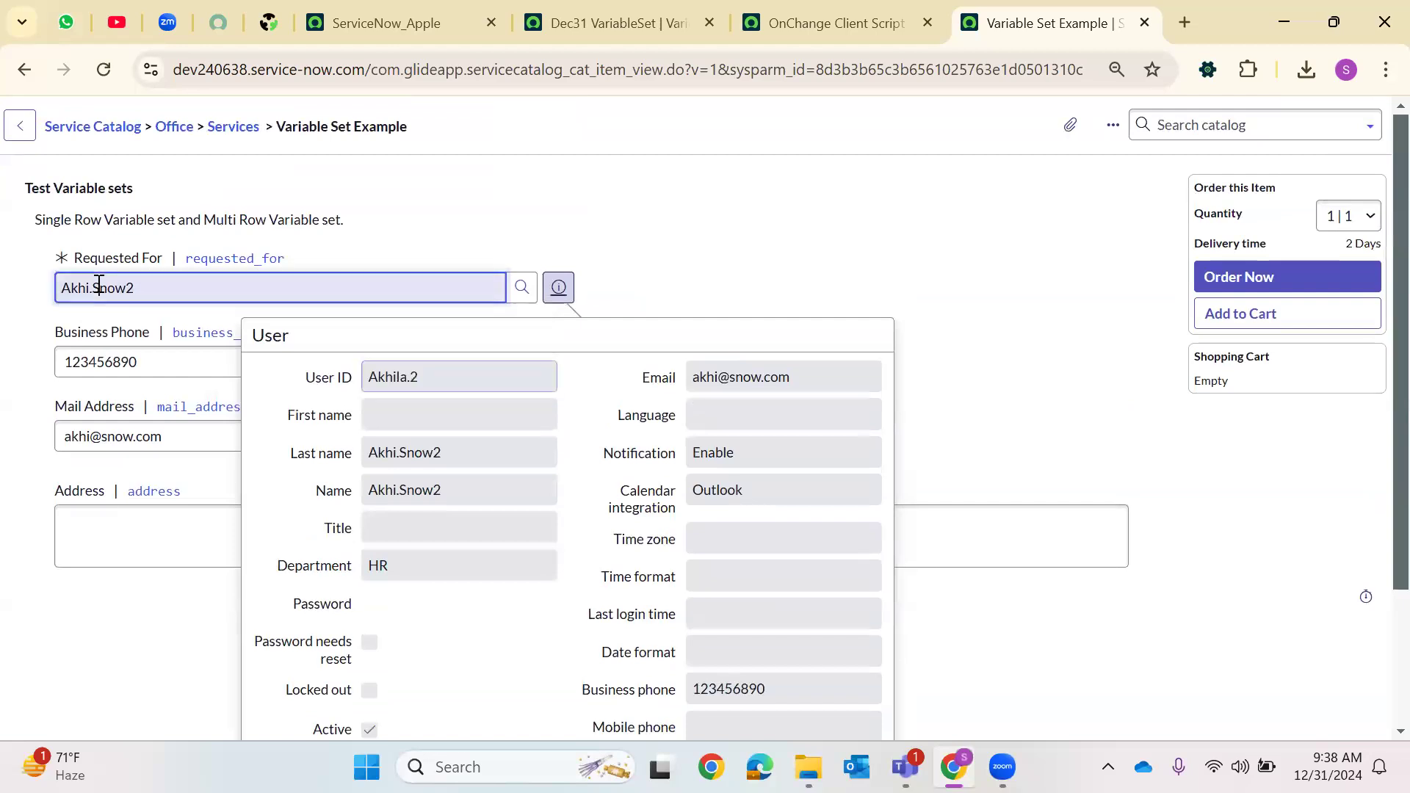
{"action": "double_click", "coordinate": [98, 287]}
{"action": "right_click", "coordinate": [98, 293]}
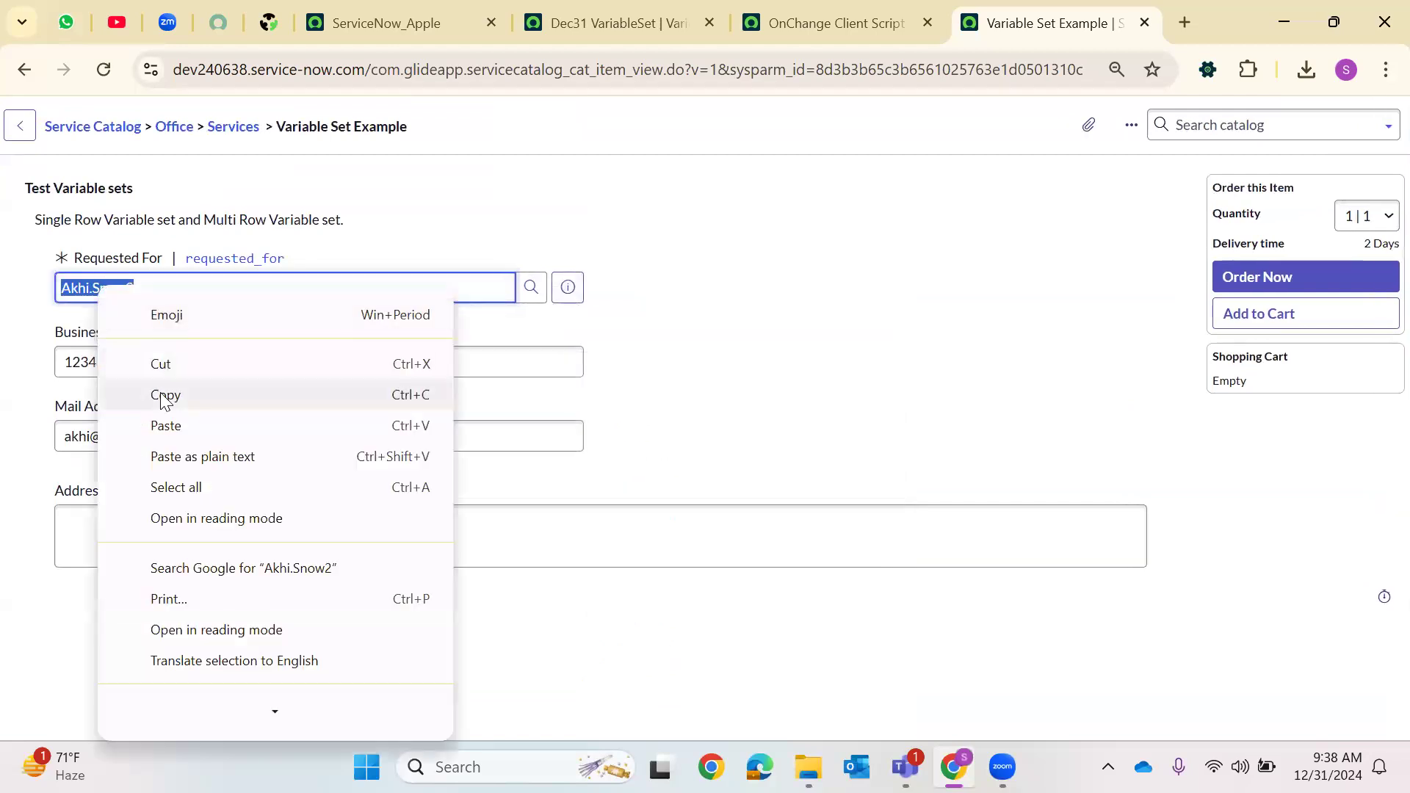
Open the users list by entering sys_user.LIST in the navigator filter
{"action": "left_click", "coordinate": [414, 9]}
{"action": "left_click", "coordinate": [104, 130]}
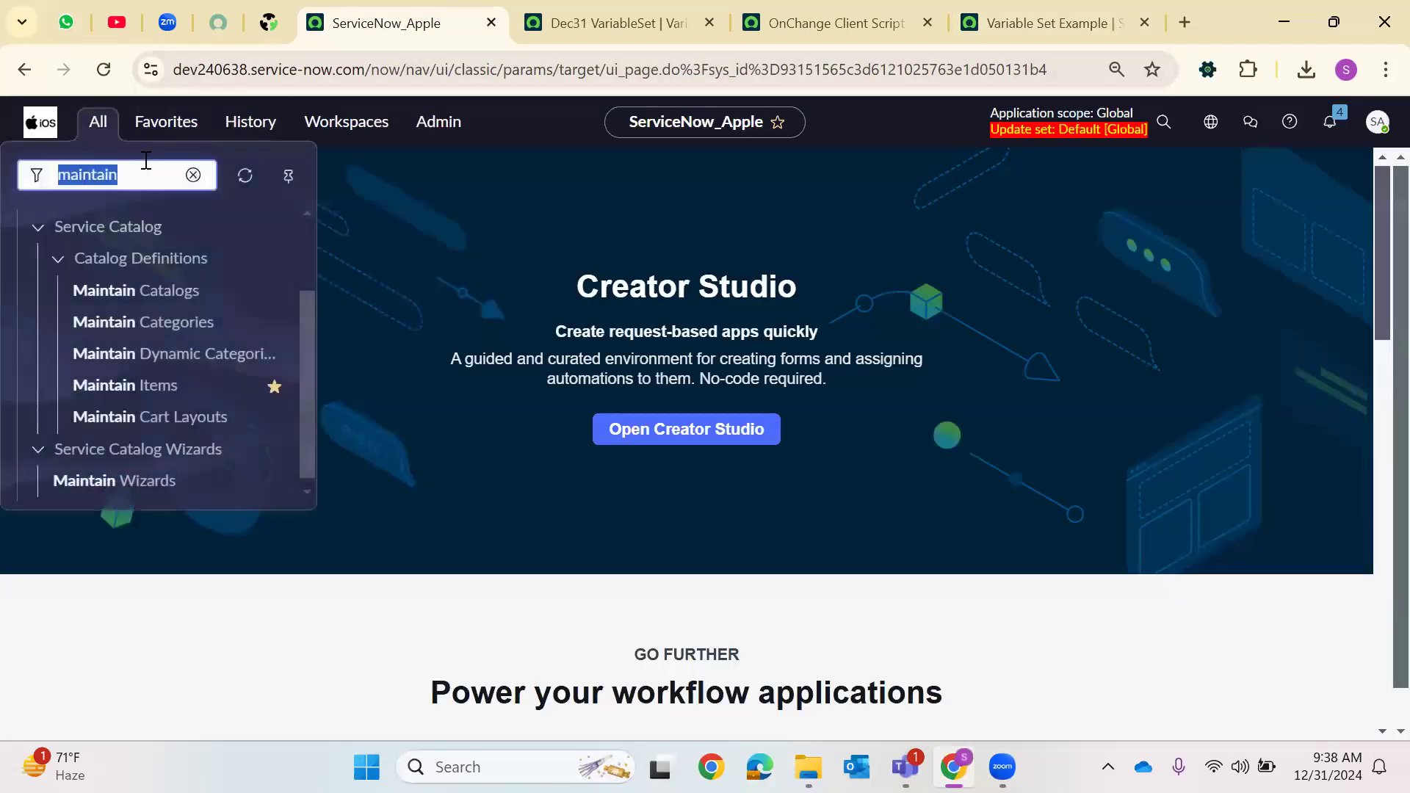
{"action": "type", "text": "sys_user"}
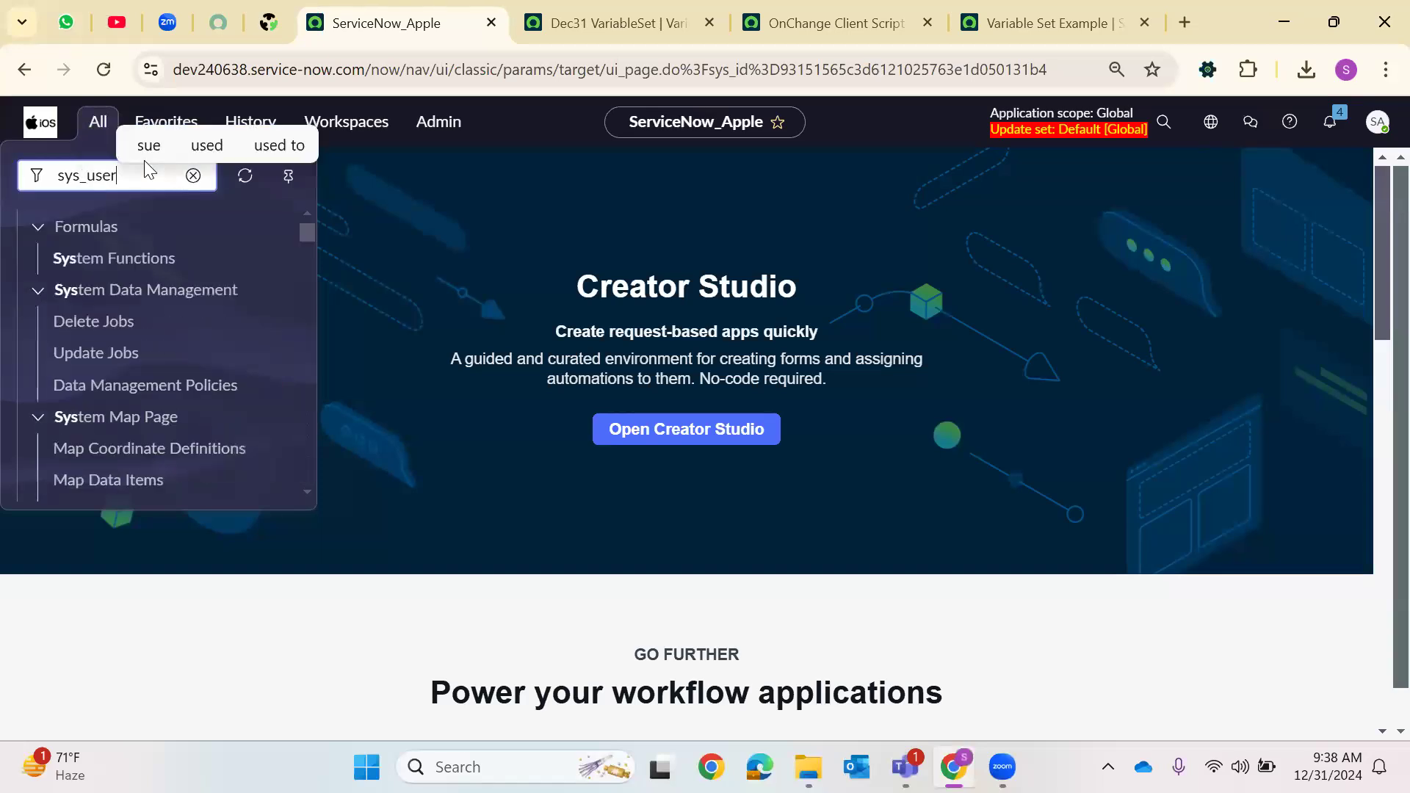
{"action": "type", "text": ".LIST"}
{"action": "key", "text": "Return"}
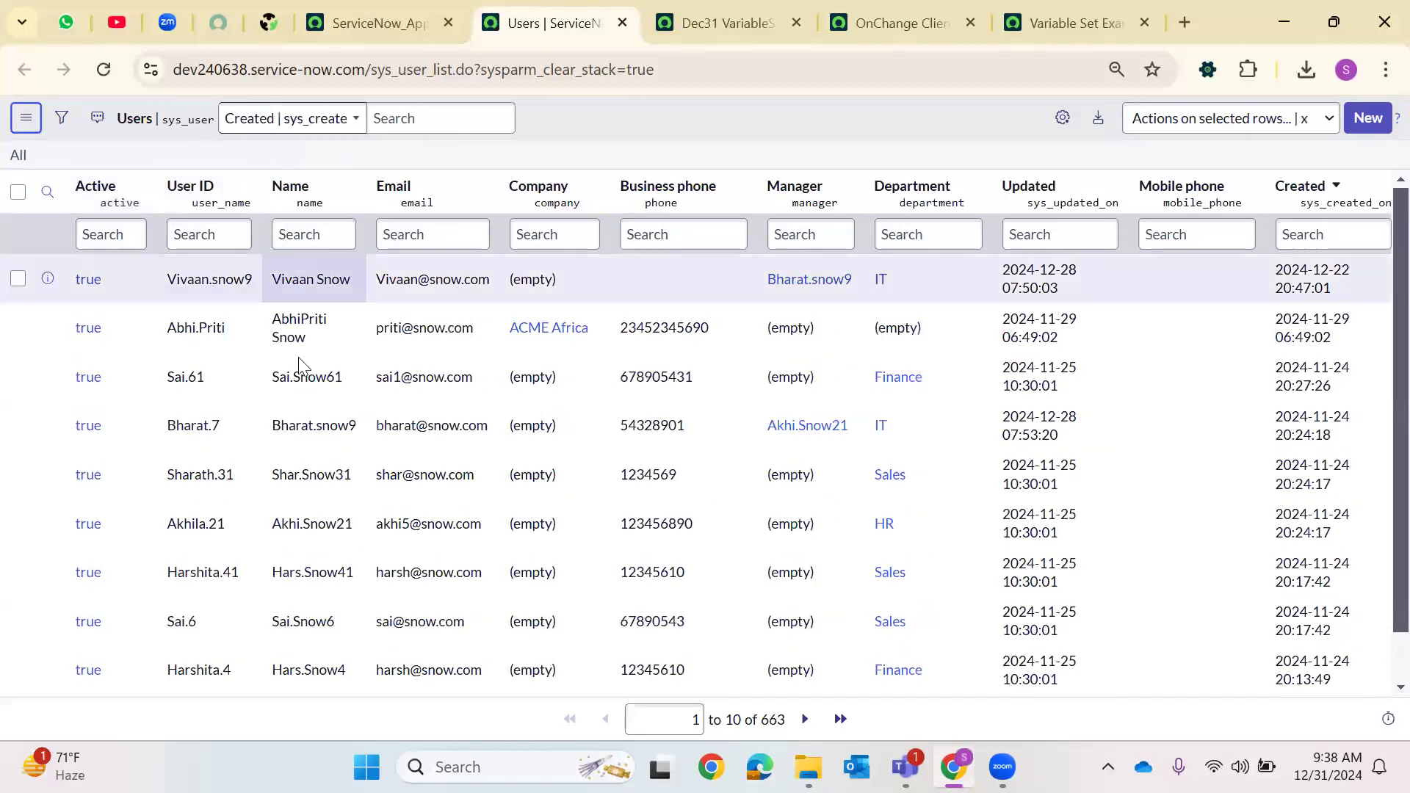
Try to filter the users list by User ID with the copied user name
{"action": "right_click", "coordinate": [283, 235]}
{"action": "right_click", "coordinate": [204, 239]}
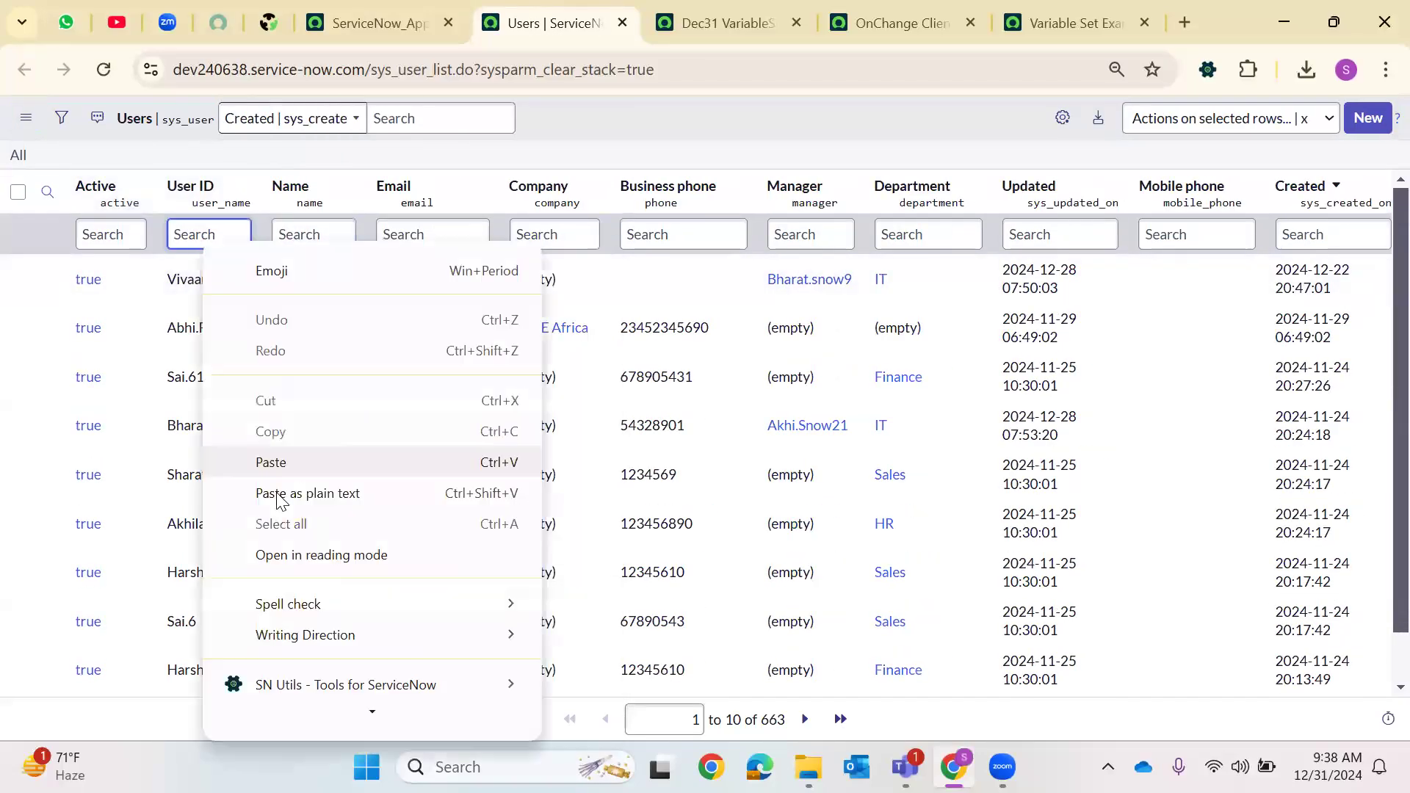
{"action": "left_click", "coordinate": [420, 437]}
{"action": "key", "text": "Return"}
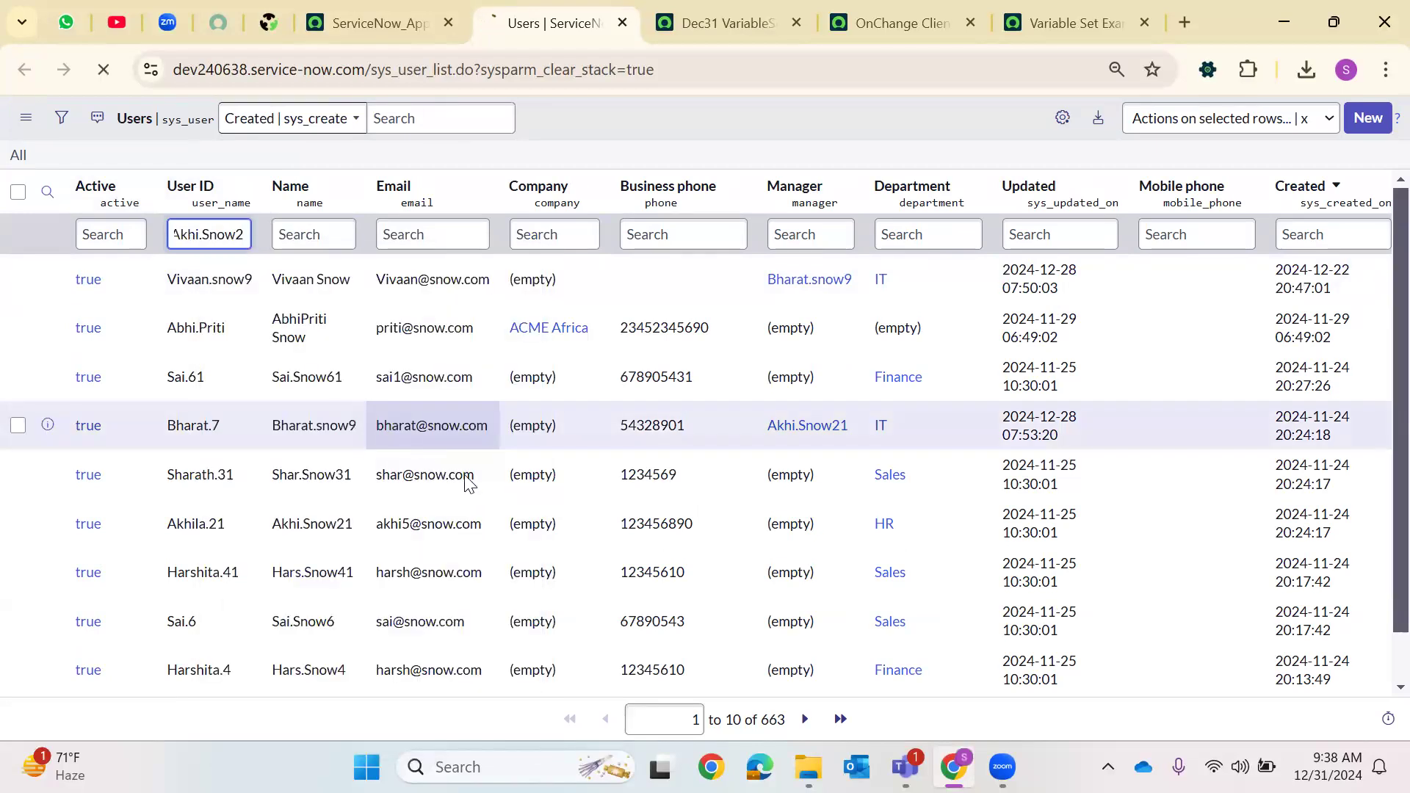
Clear the User ID search and filter the users list by Name with the copied user name
{"action": "double_click", "coordinate": [287, 228]}
{"action": "key", "text": "Delete"}
{"action": "left_click", "coordinate": [341, 235]}
{"action": "right_click", "coordinate": [341, 236]}
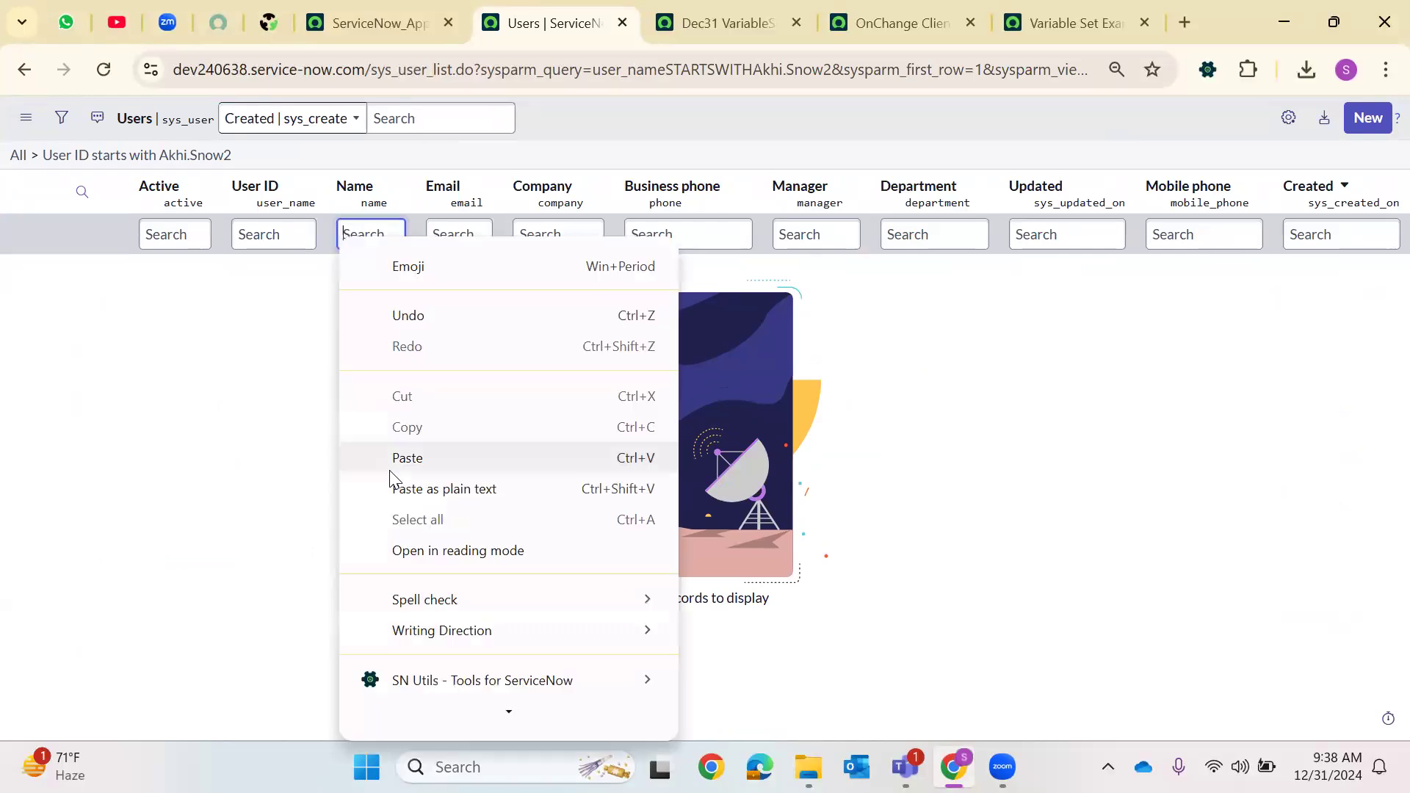
{"action": "left_click", "coordinate": [390, 471]}
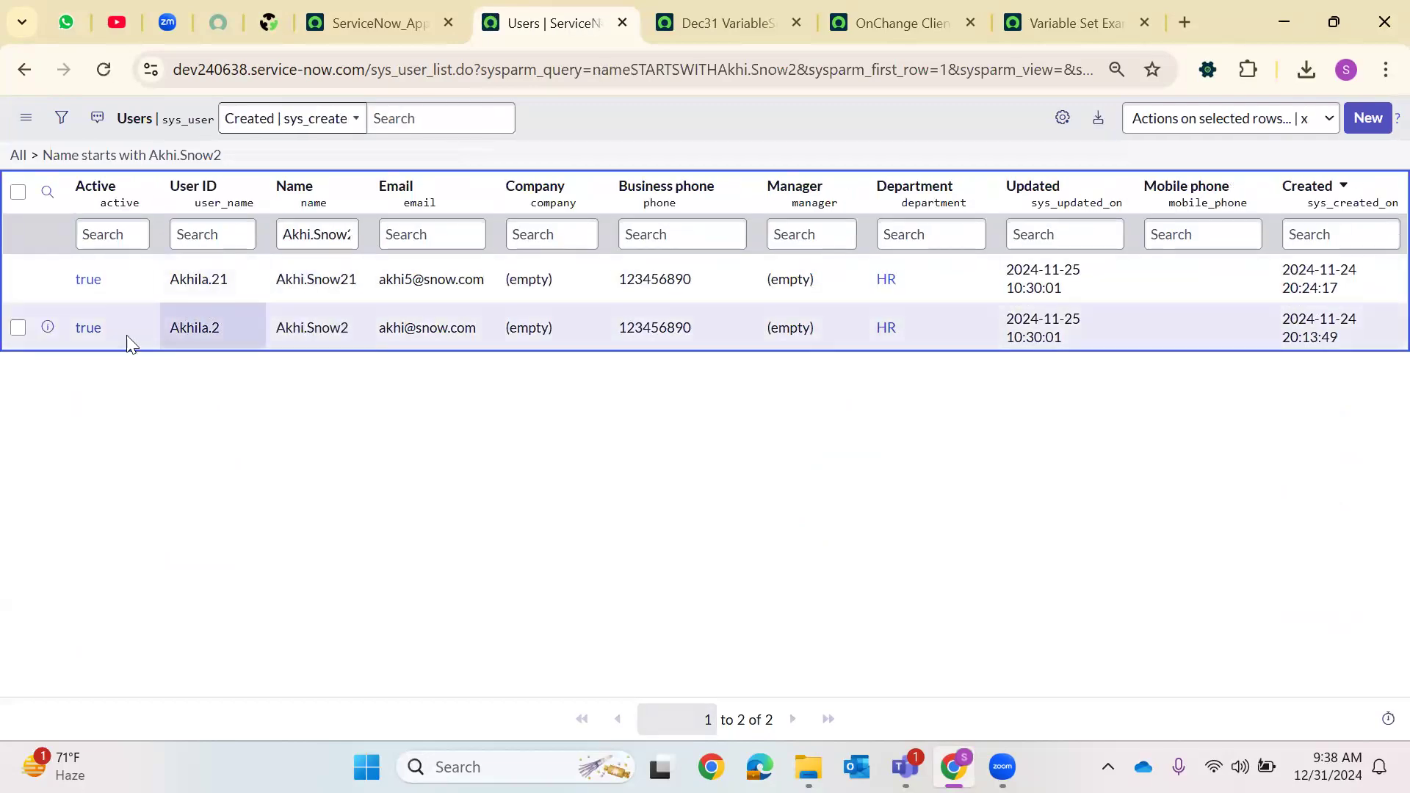
Open the matching user record, set its Company to ACME Australia, and save the record
{"action": "left_click", "coordinate": [87, 331]}
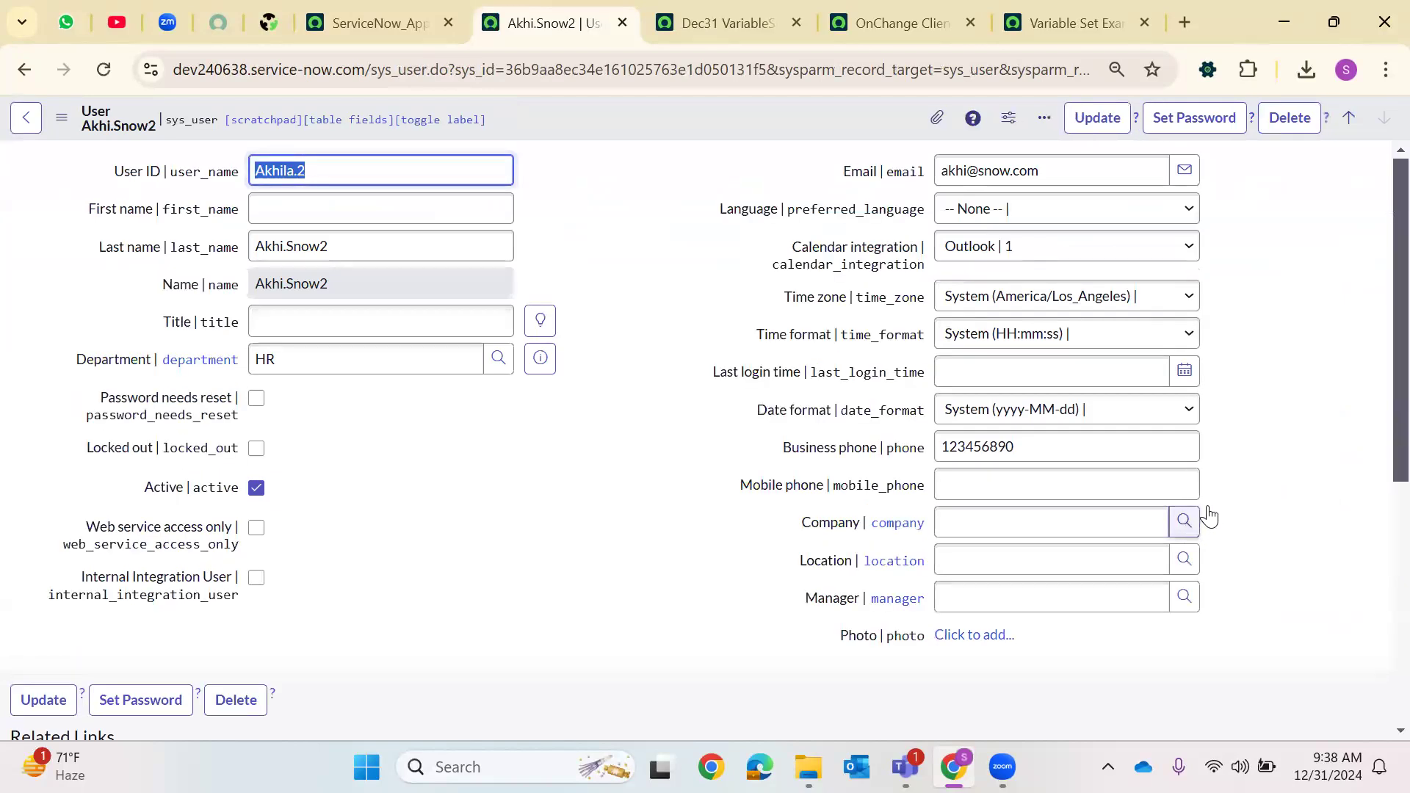
{"action": "left_click", "coordinate": [1185, 514]}
{"action": "left_click", "coordinate": [411, 542]}
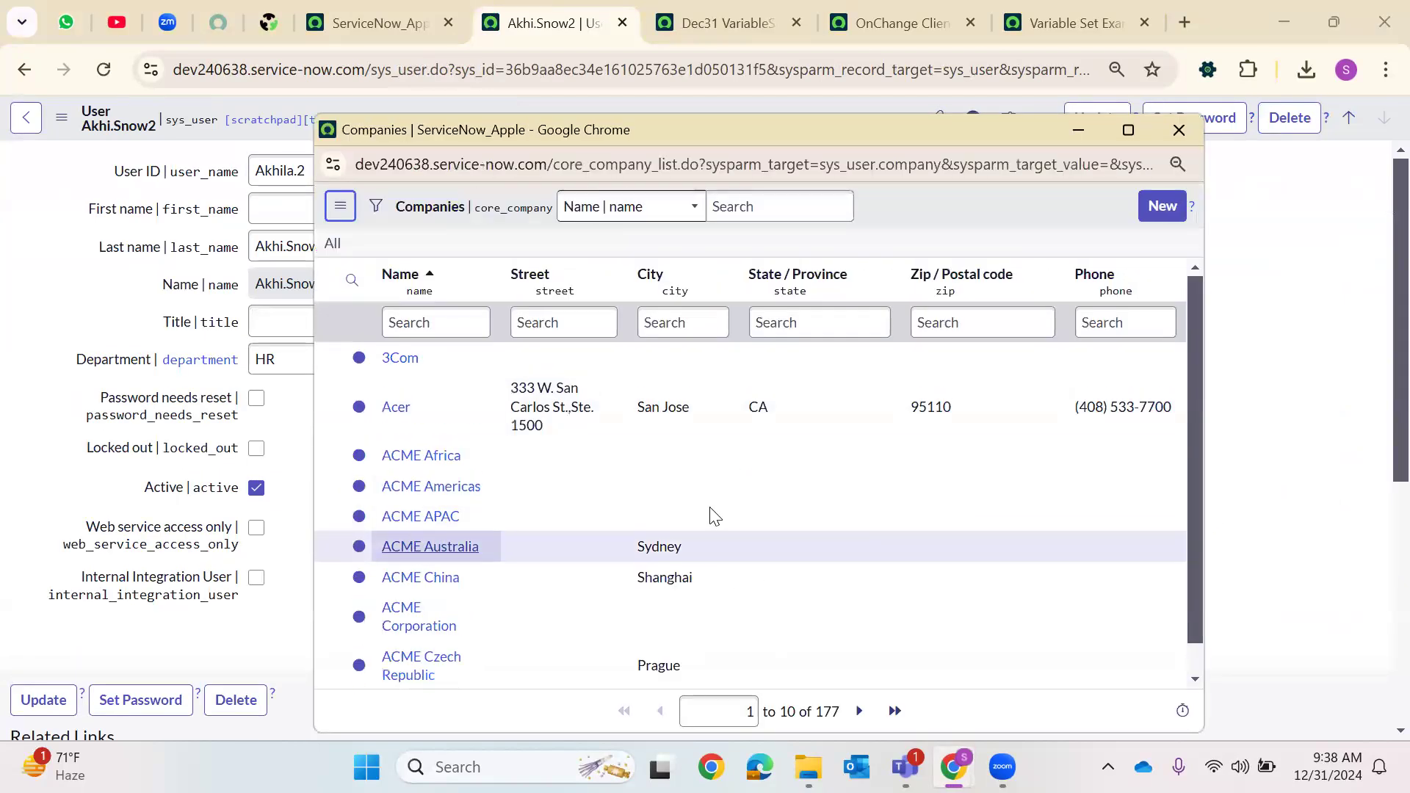
{"action": "right_click", "coordinate": [681, 119]}
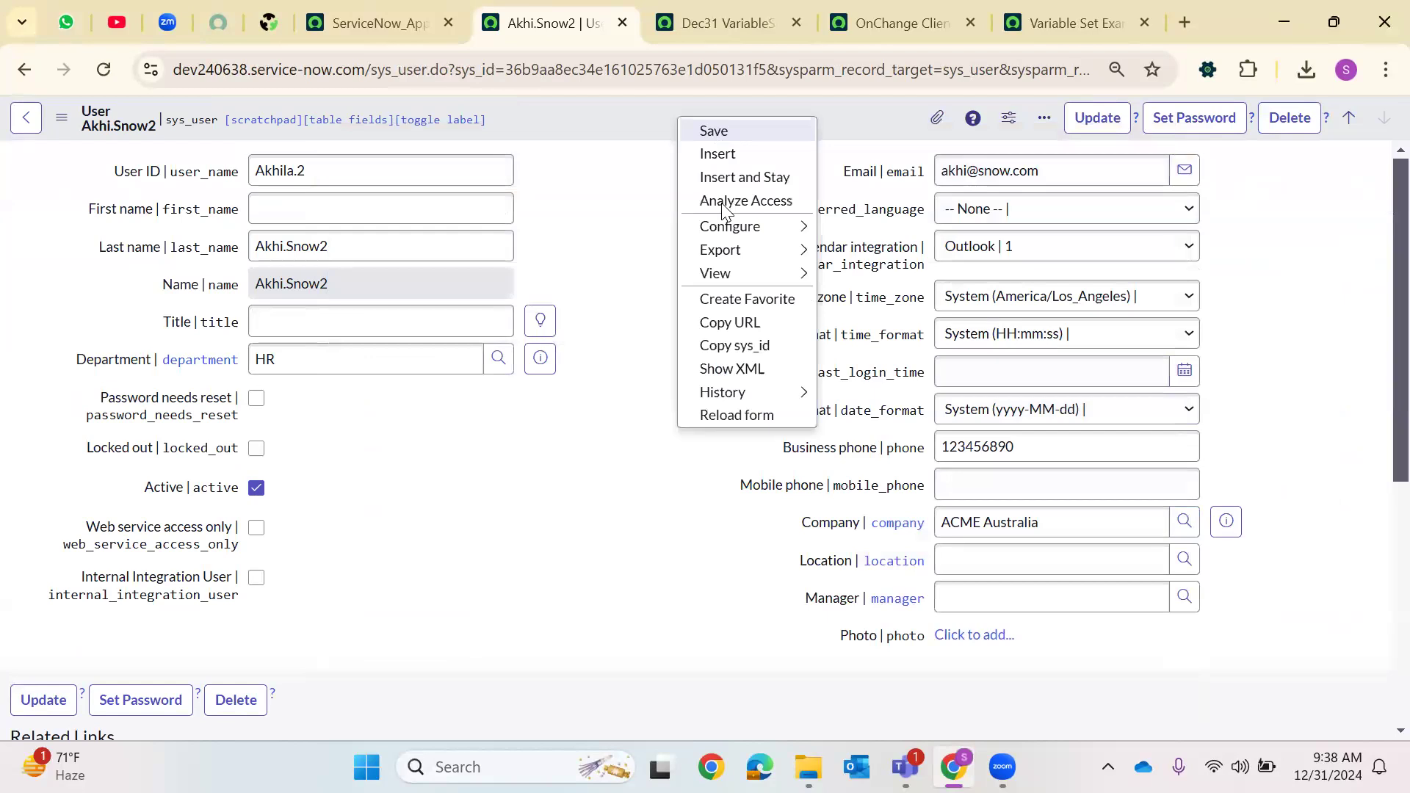
{"action": "left_click", "coordinate": [714, 131]}
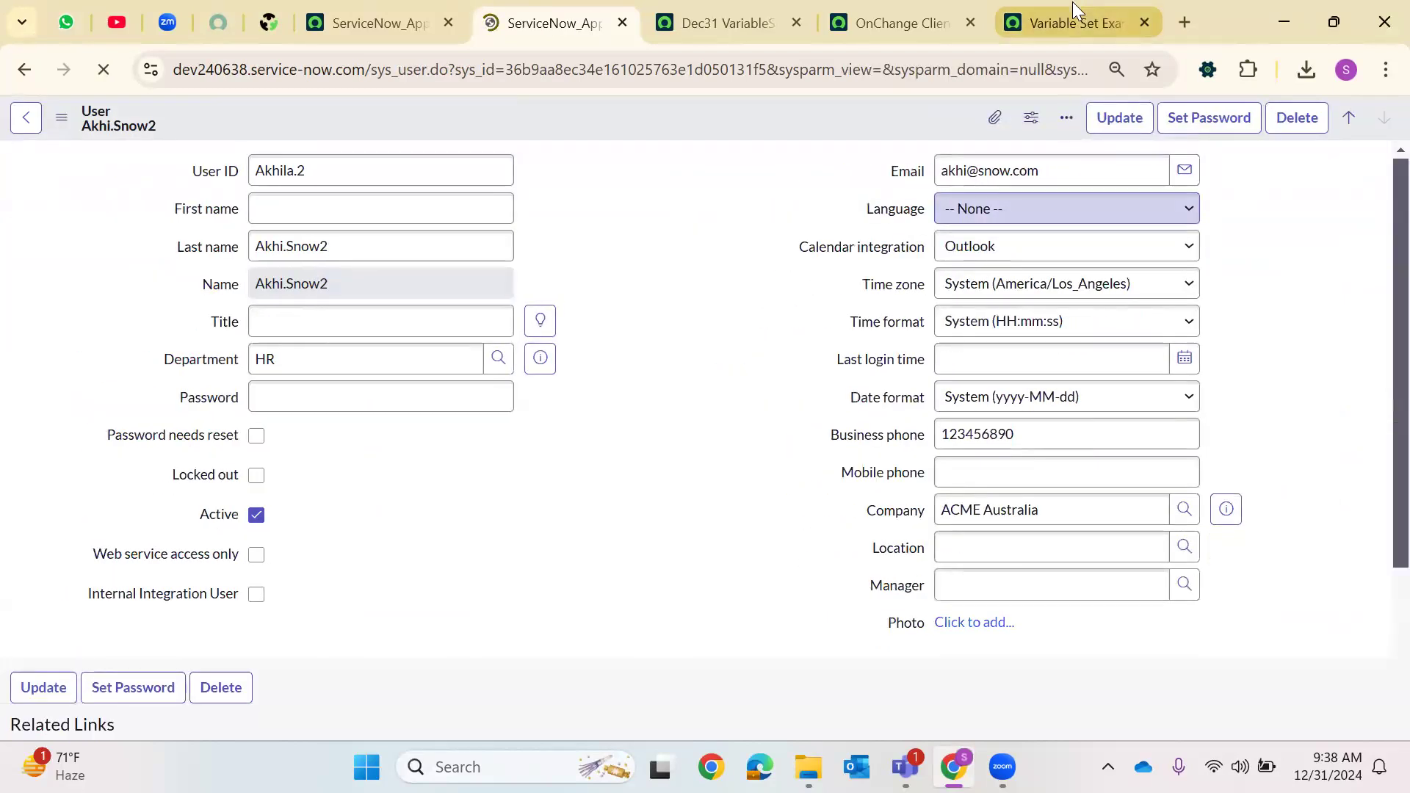
Reload the Variable Set Example item and select the updated user as Requested For to test the autofilled fields
{"action": "left_click", "coordinate": [1072, 3]}
{"action": "left_click", "coordinate": [104, 69]}
{"action": "left_click", "coordinate": [780, 250]}
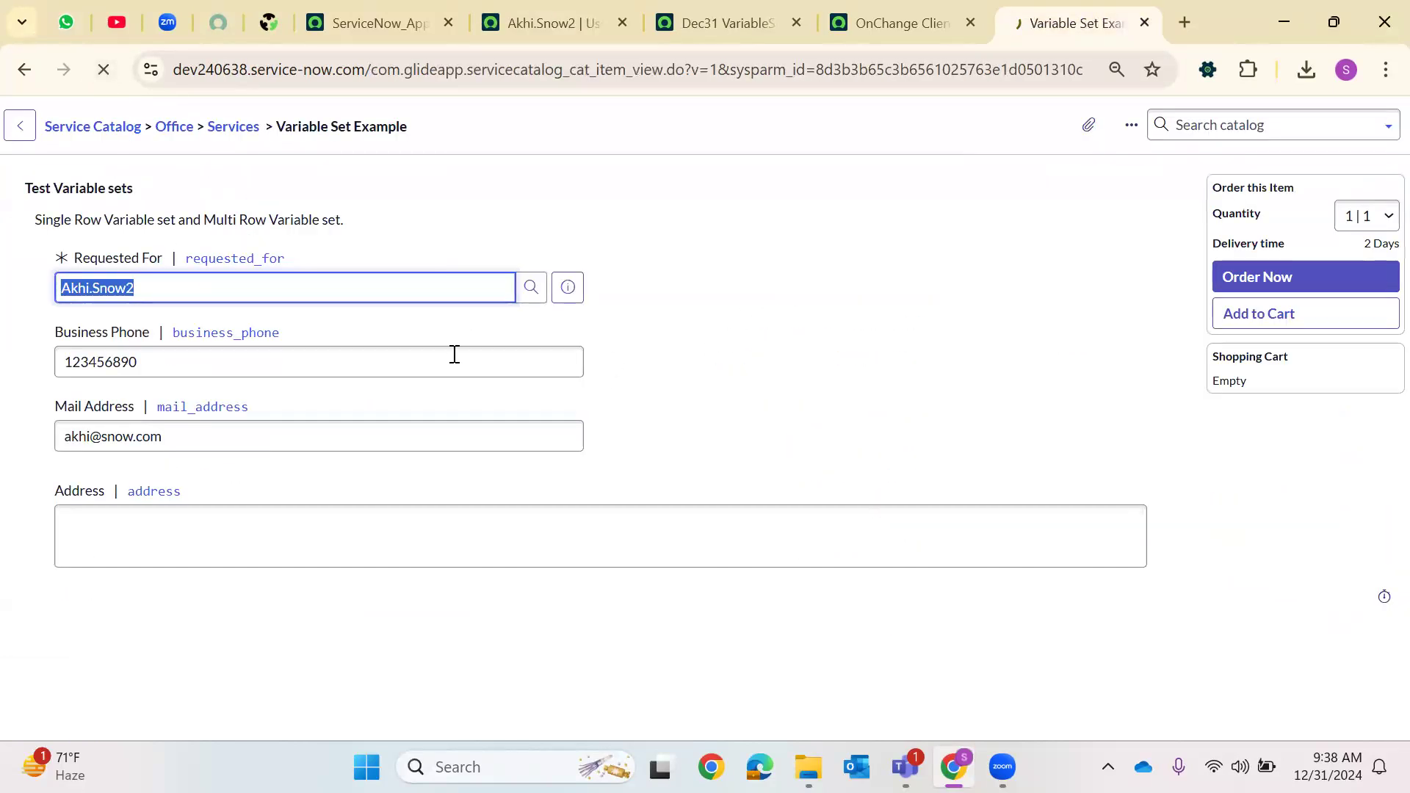
{"action": "left_click", "coordinate": [535, 298]}
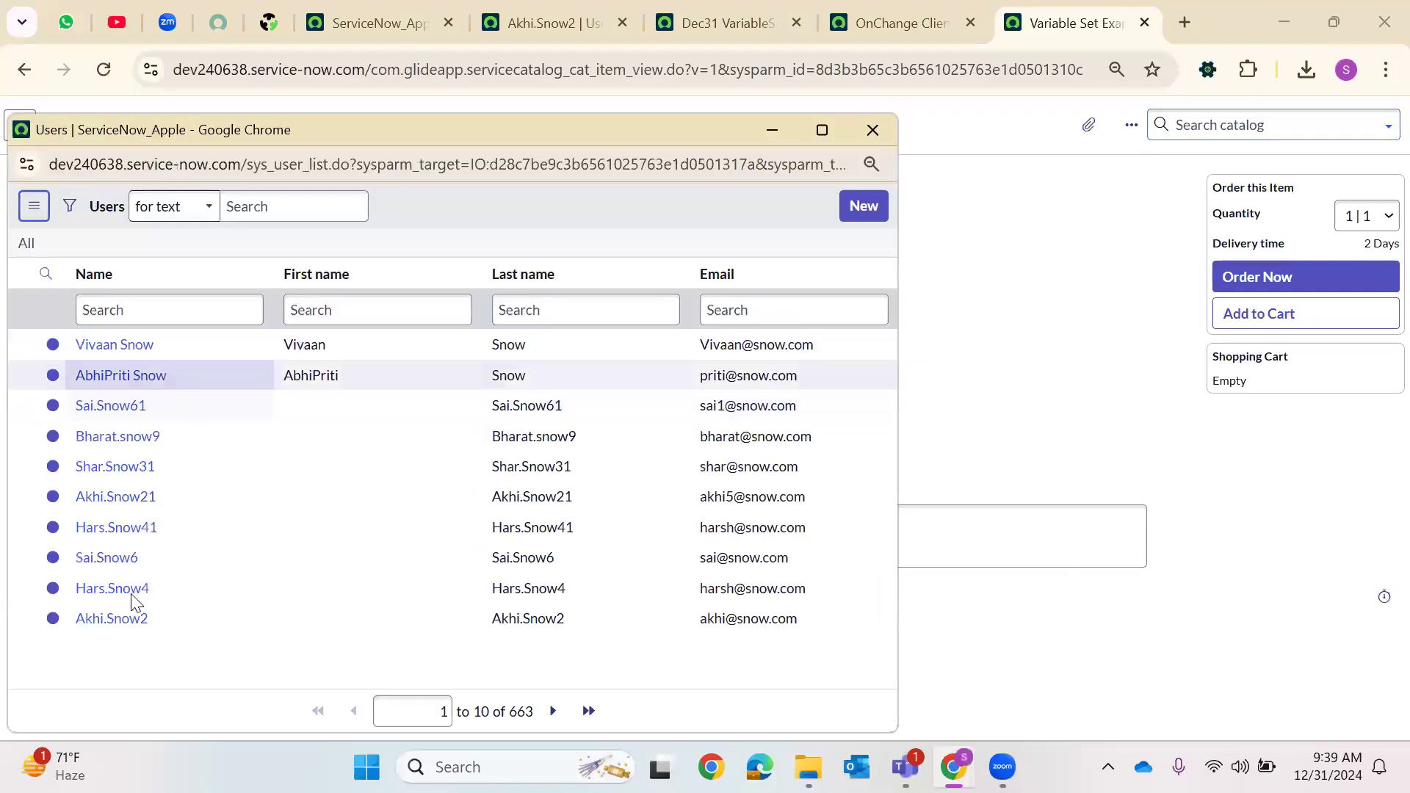
{"action": "left_click", "coordinate": [112, 631]}
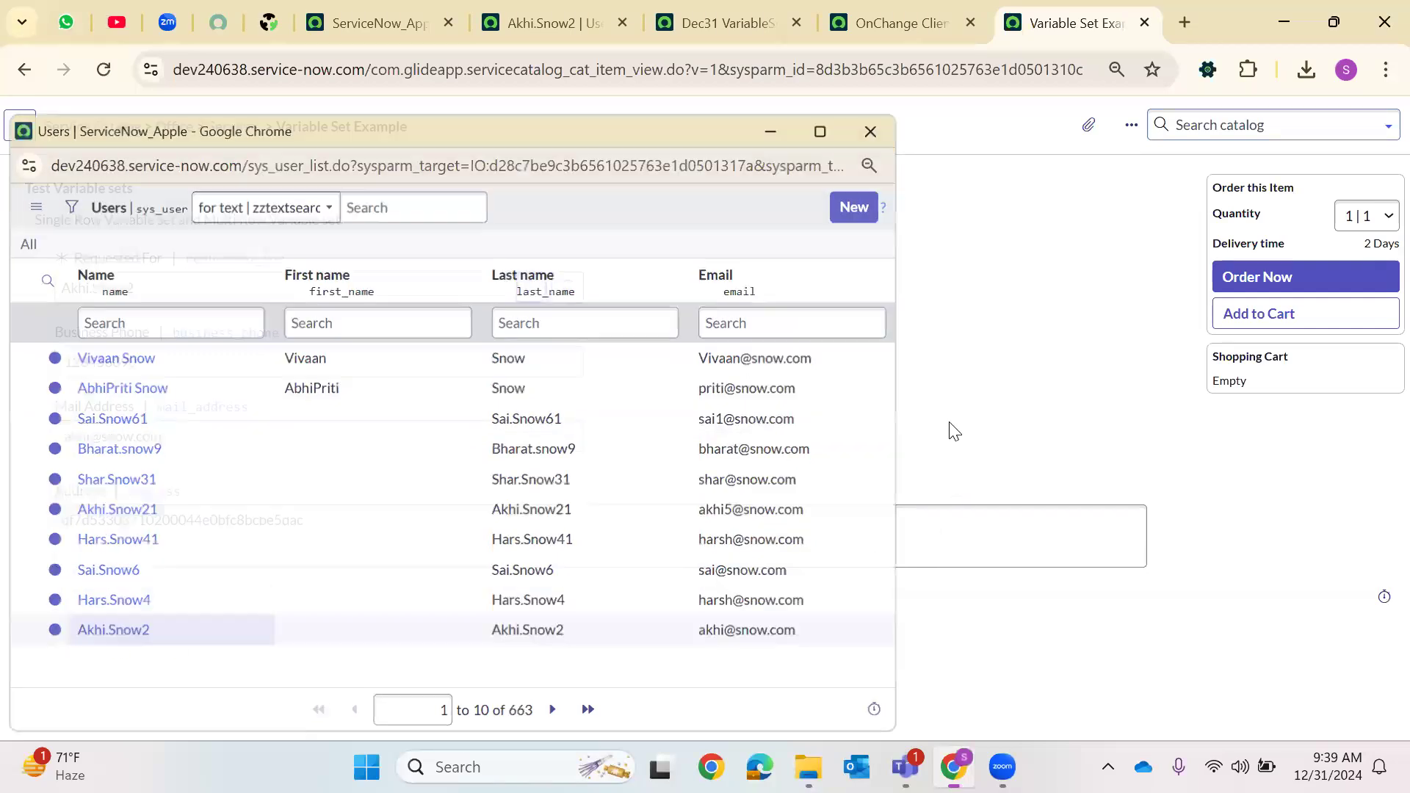
{"action": "left_click", "coordinate": [119, 525]}
{"action": "key", "text": "ctrl+a"}
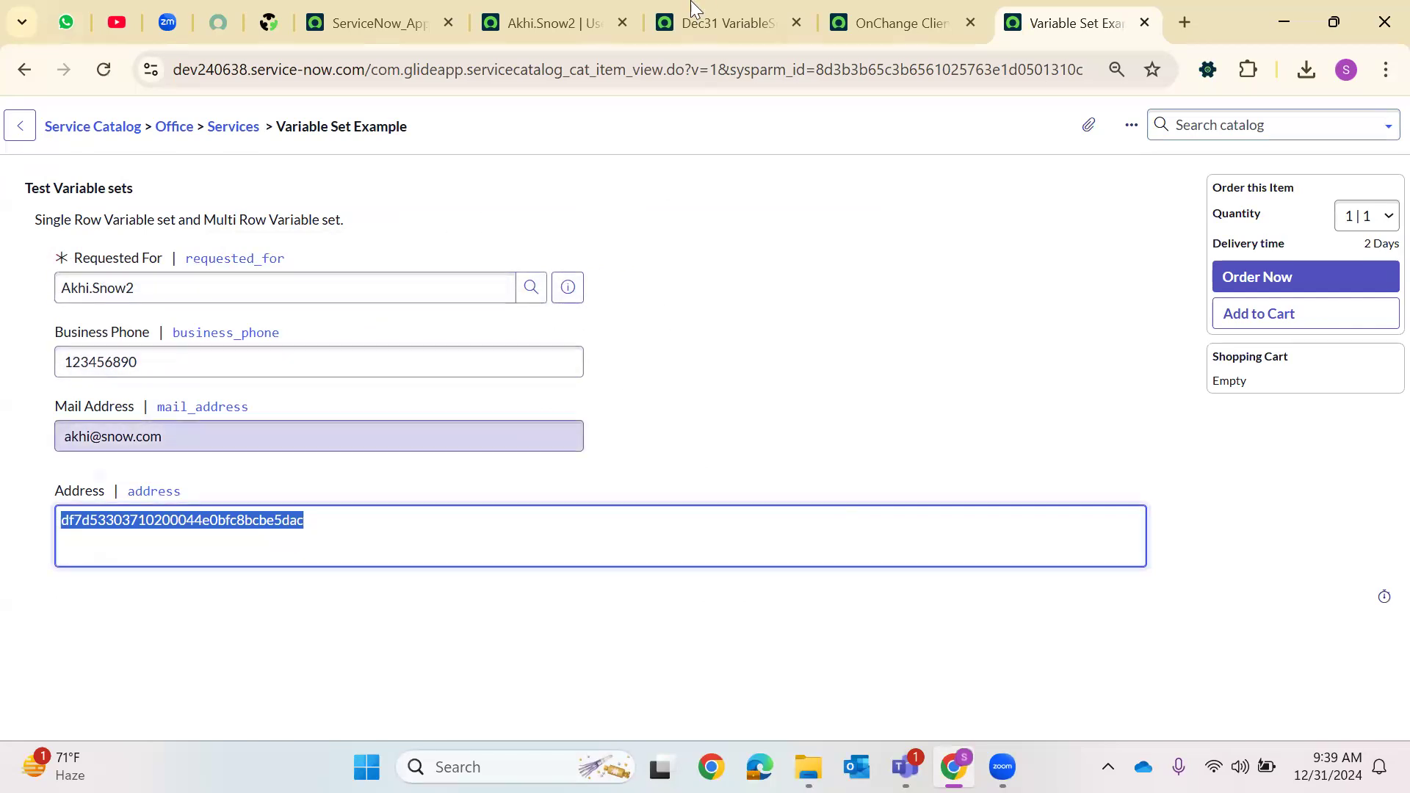
Filter the navigator for maintain and open Maintain Items in a new tab to create a catalog item
{"action": "left_click", "coordinate": [798, 22]}
{"action": "left_click", "coordinate": [621, 23]}
{"action": "left_click", "coordinate": [382, 23]}
{"action": "left_click", "coordinate": [92, 131]}
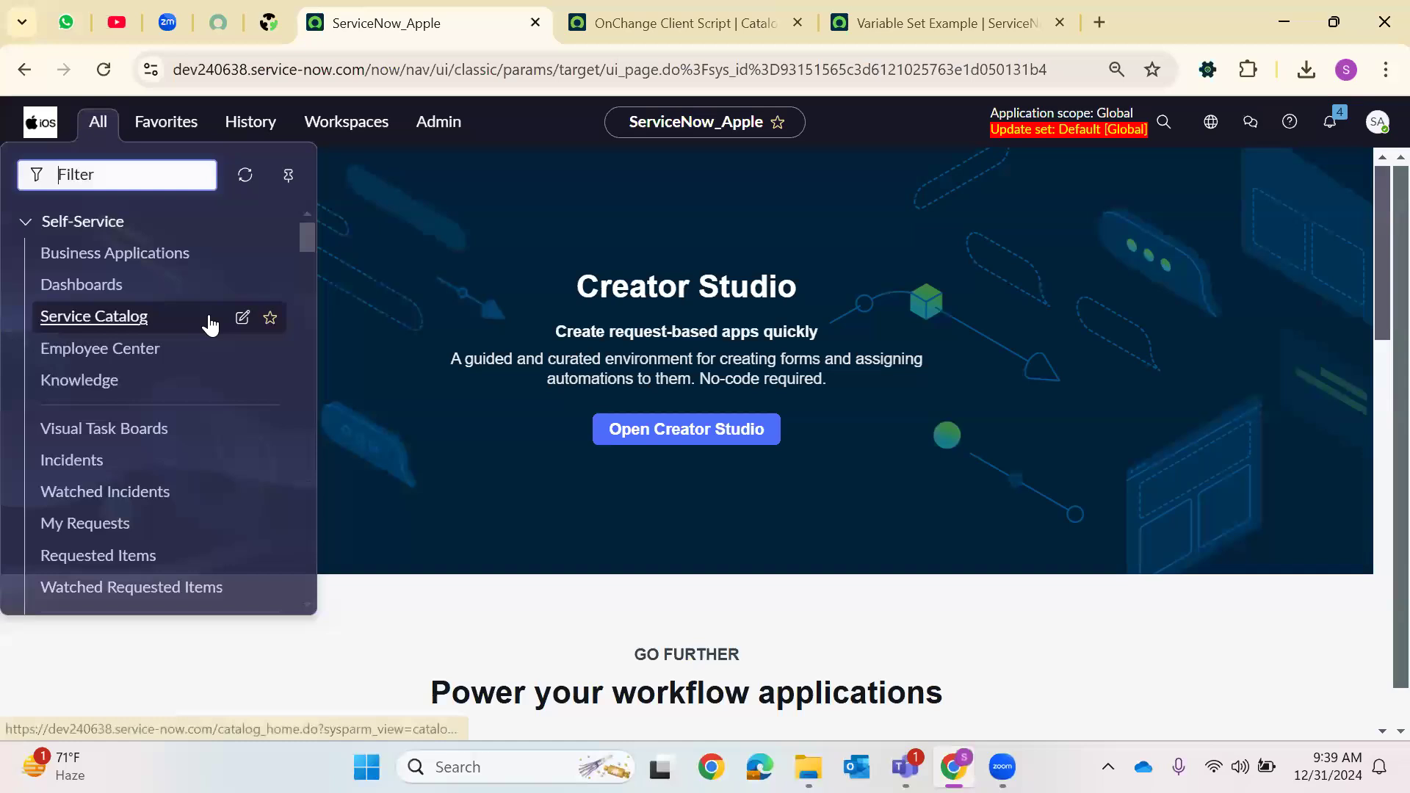
{"action": "type", "text": "maintain"}
{"action": "scroll", "coordinate": [177, 367], "scroll_direction": "down", "scroll_amount": 2}
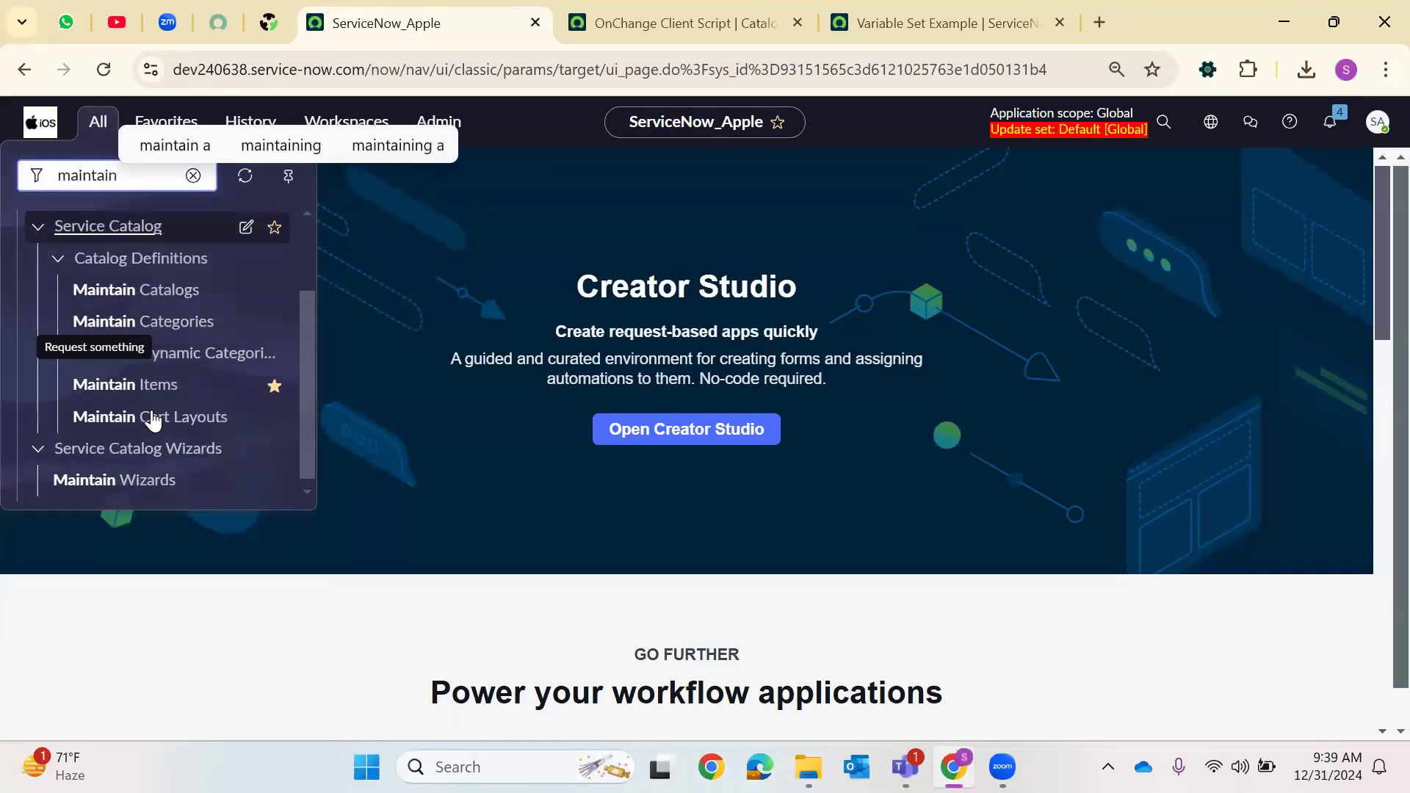
{"action": "right_click", "coordinate": [183, 391]}
{"action": "left_click", "coordinate": [259, 406]}
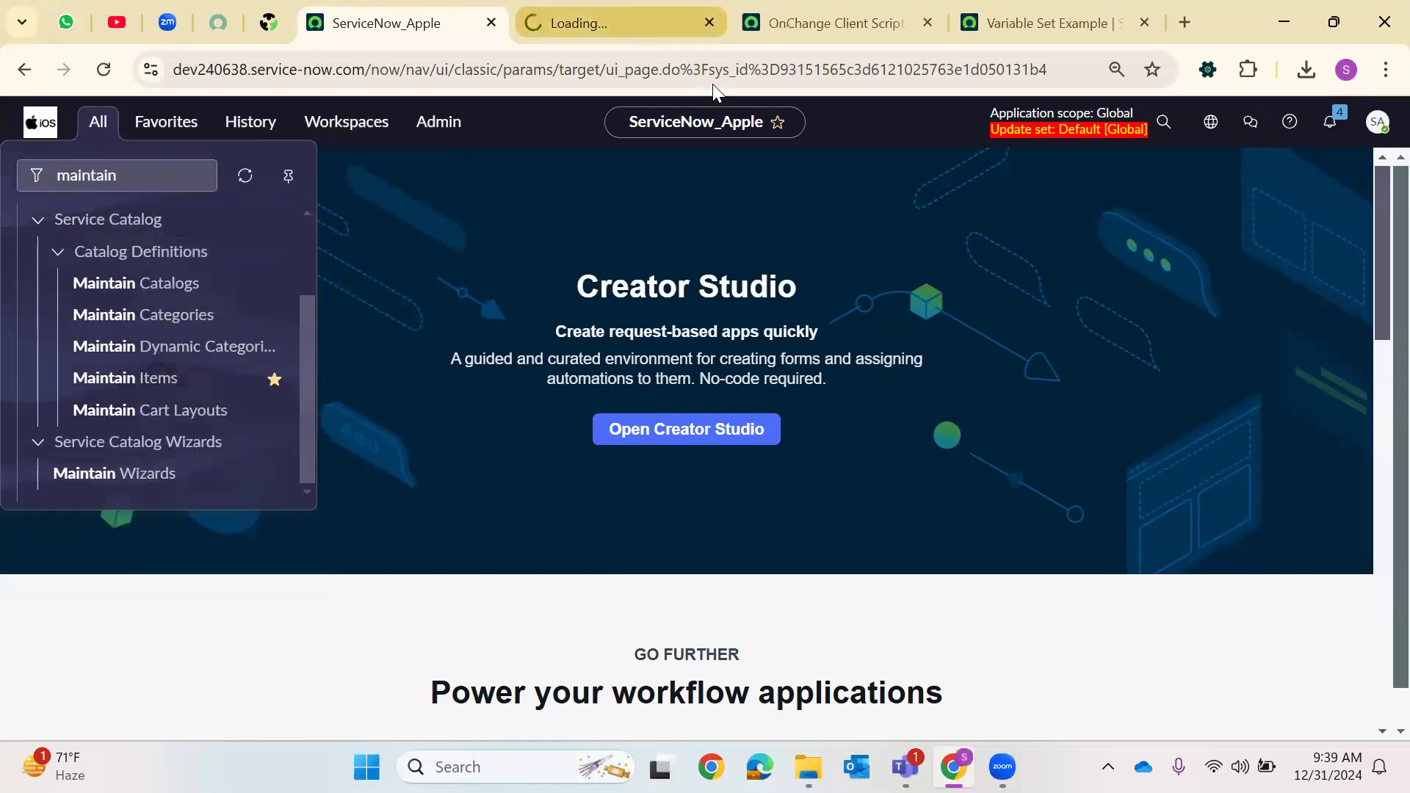
{"action": "left_click", "coordinate": [661, 22]}
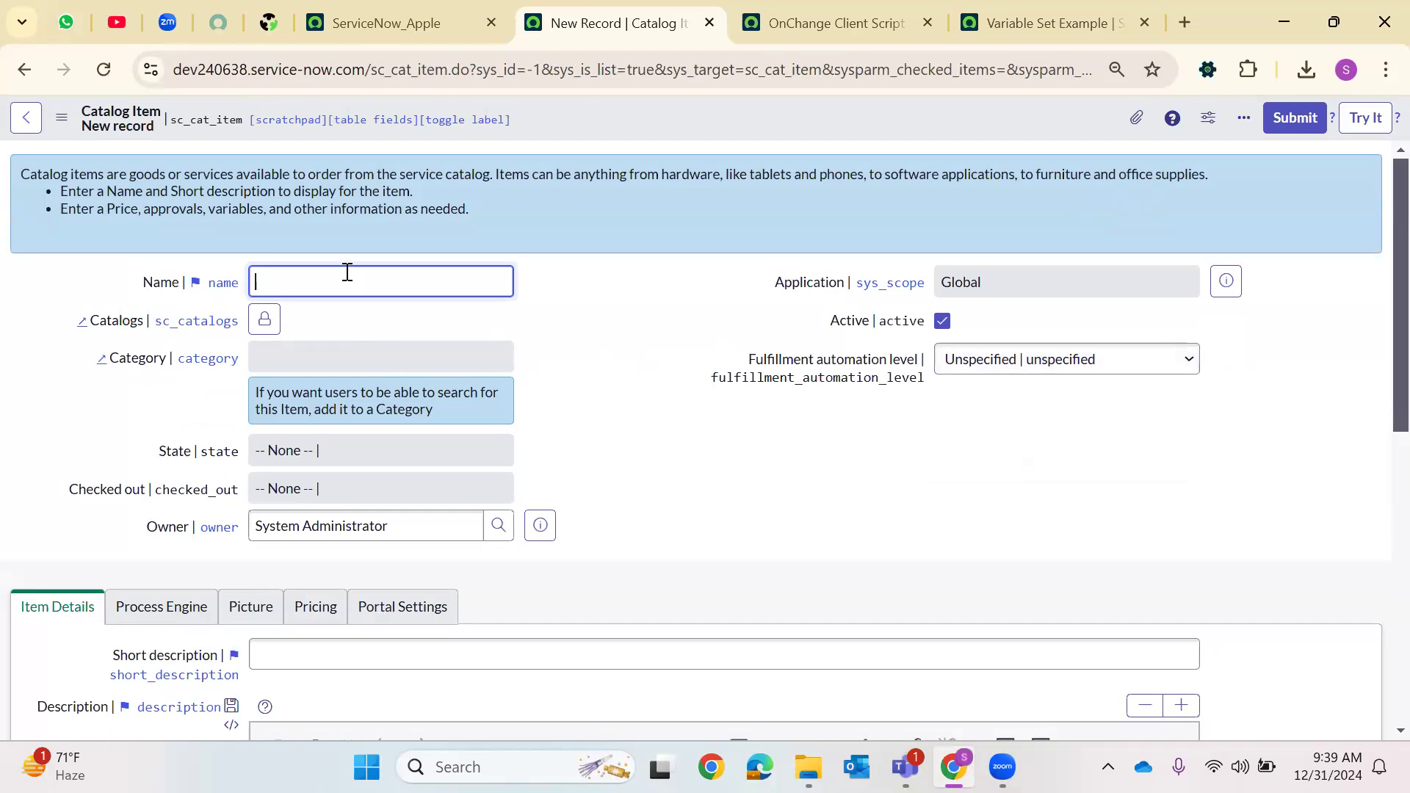
Name the new catalog item Mac Book and save it
{"action": "type", "text": "e"}
{"action": "key", "text": "BackSpace"}
{"action": "key", "text": "BackSpace"}
{"action": "type", "text": "Mac Book"}
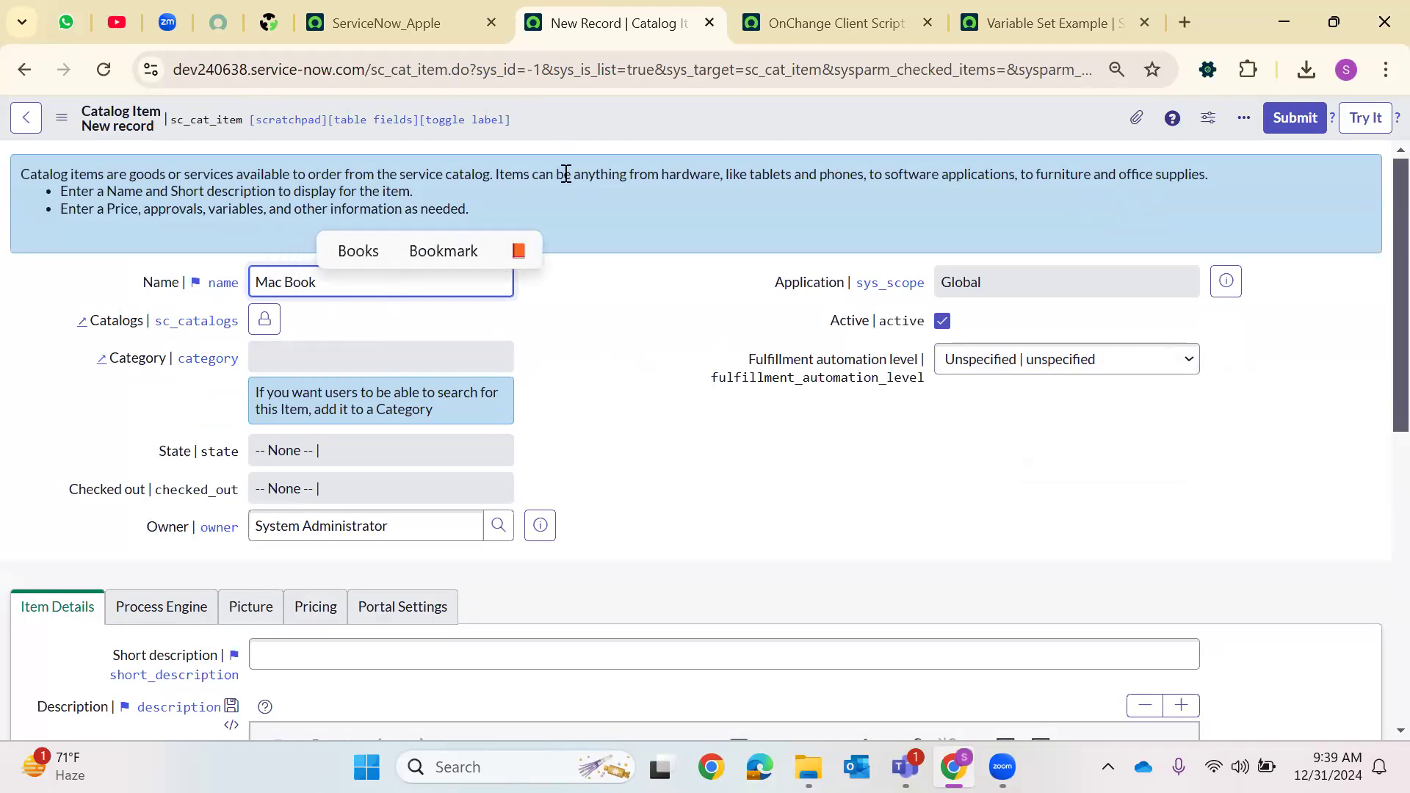
{"action": "right_click", "coordinate": [663, 119]}
{"action": "left_click", "coordinate": [724, 277]}
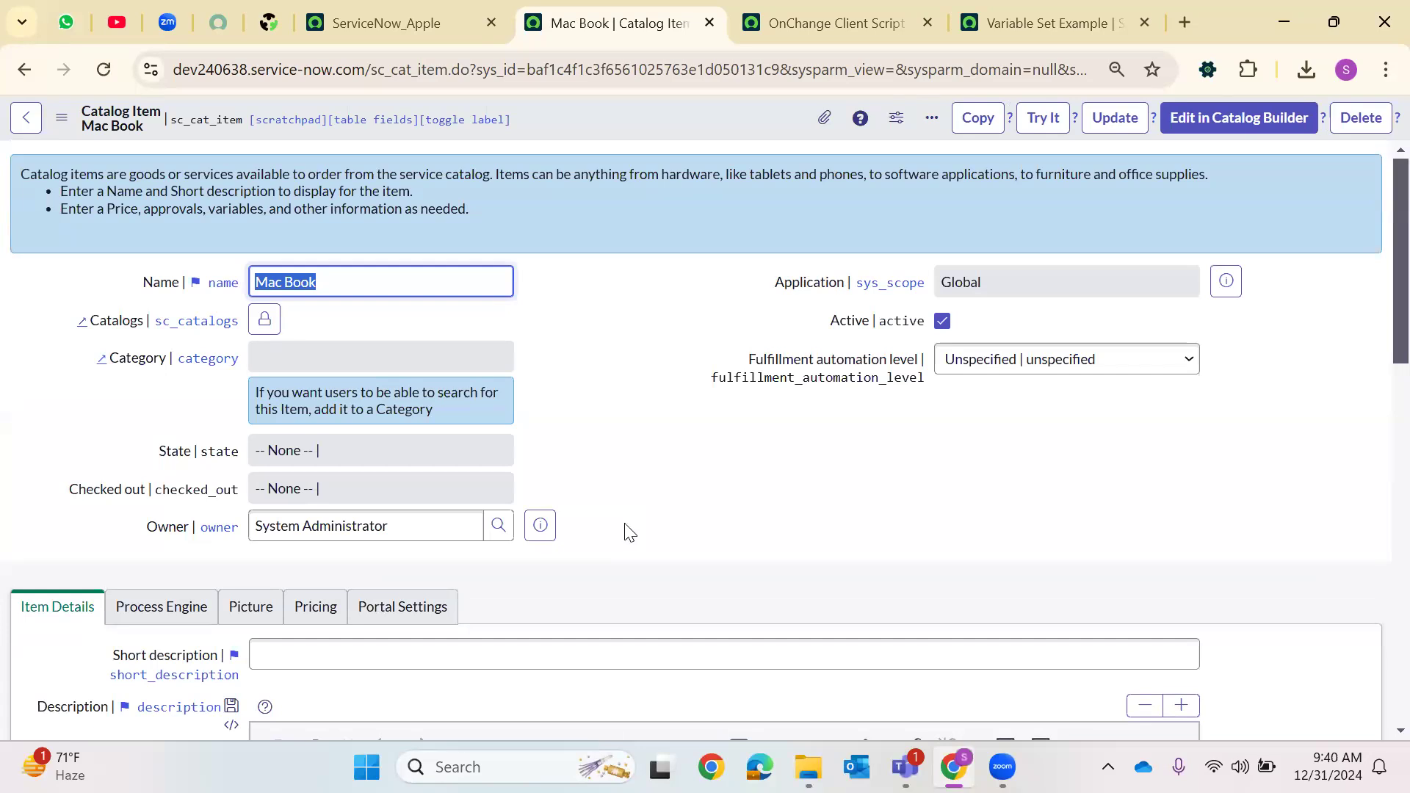
Add the Dec31 VariableSet to the Mac Book item's variable sets and save the selection
{"action": "scroll", "coordinate": [488, 560], "scroll_direction": "down", "scroll_amount": 15}
{"action": "left_click", "coordinate": [49, 545]}
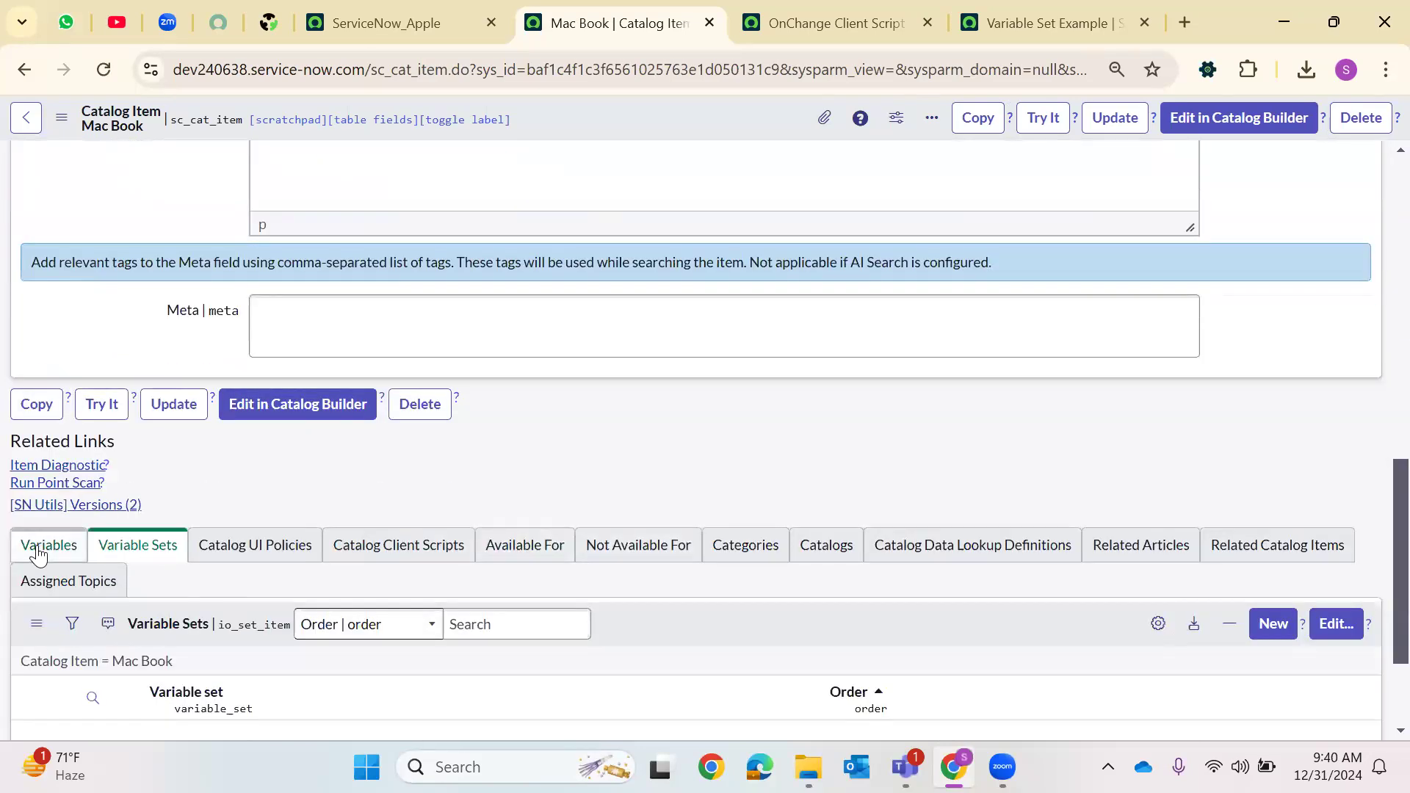
{"action": "left_click", "coordinate": [139, 545]}
{"action": "scroll", "coordinate": [668, 507], "scroll_direction": "down", "scroll_amount": 2}
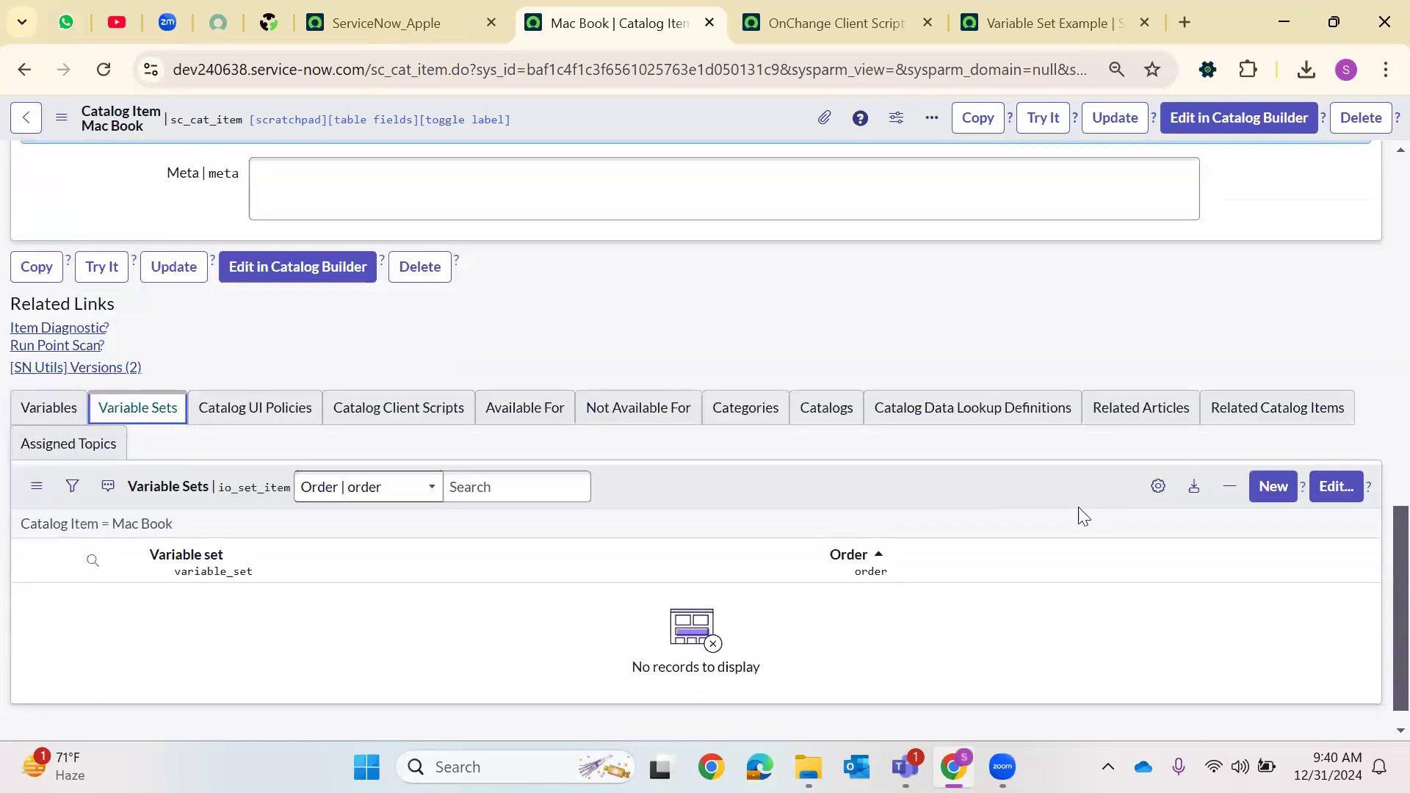
{"action": "left_click", "coordinate": [1352, 463]}
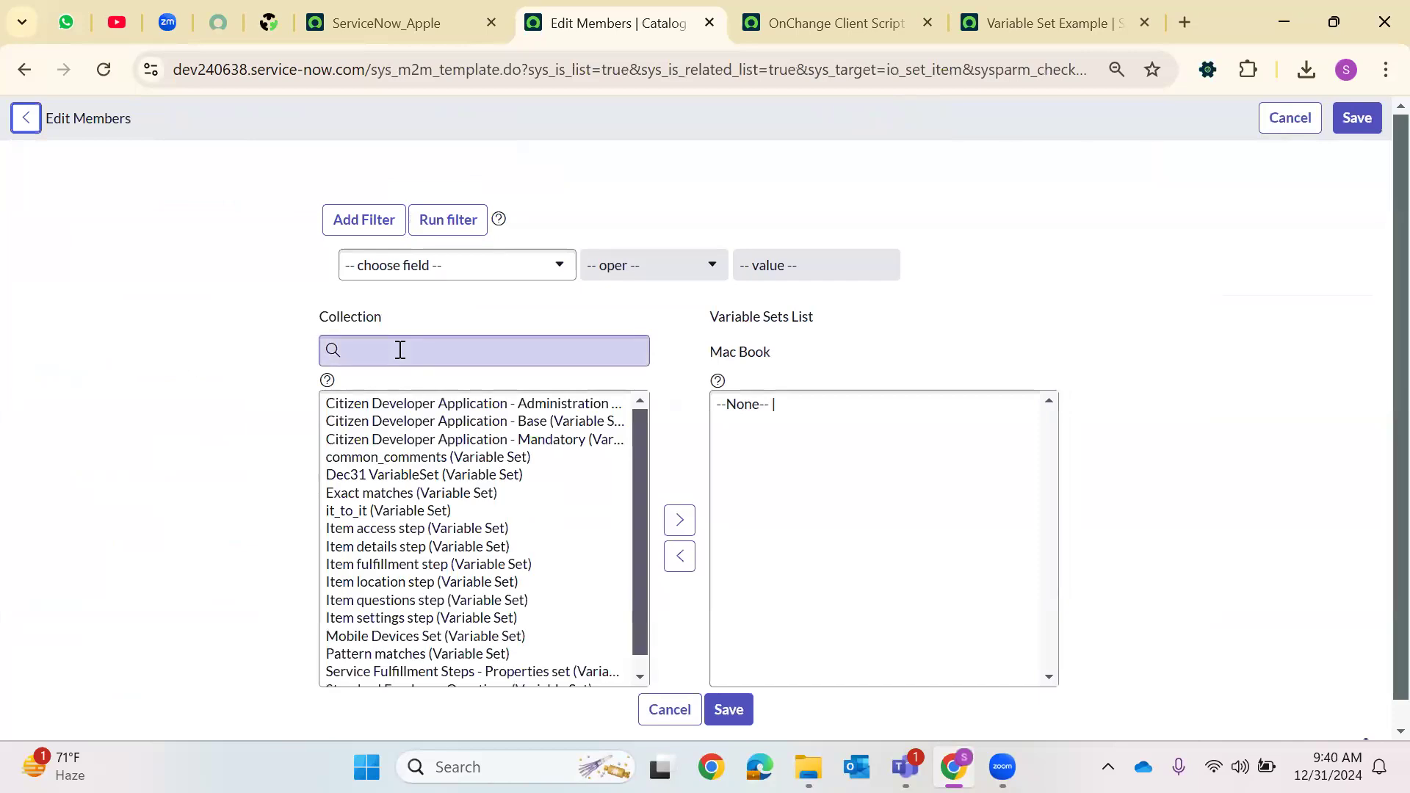
{"action": "left_click", "coordinate": [400, 350]}
{"action": "type", "text": "dec"}
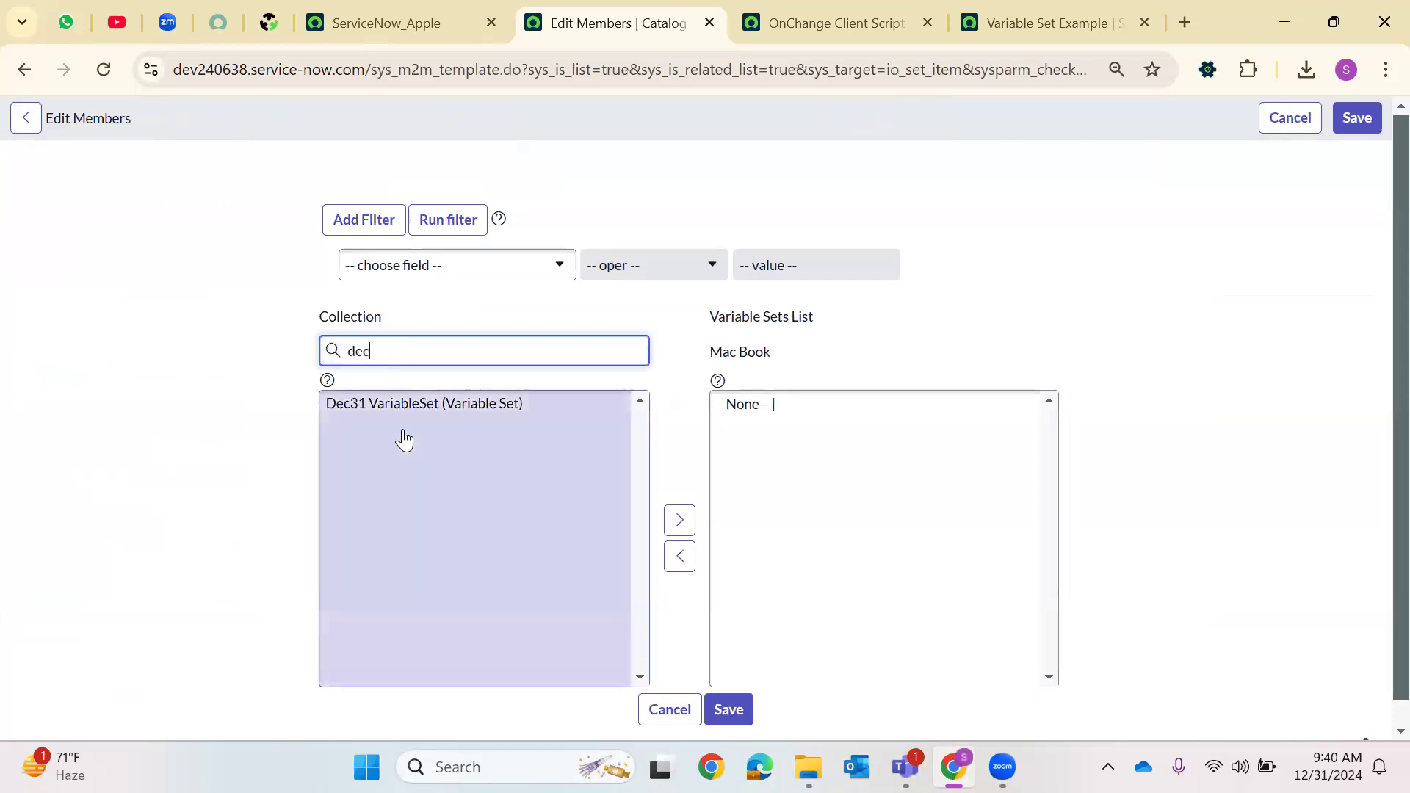
{"action": "left_click", "coordinate": [409, 403]}
{"action": "left_click", "coordinate": [680, 493]}
{"action": "left_click", "coordinate": [719, 661]}
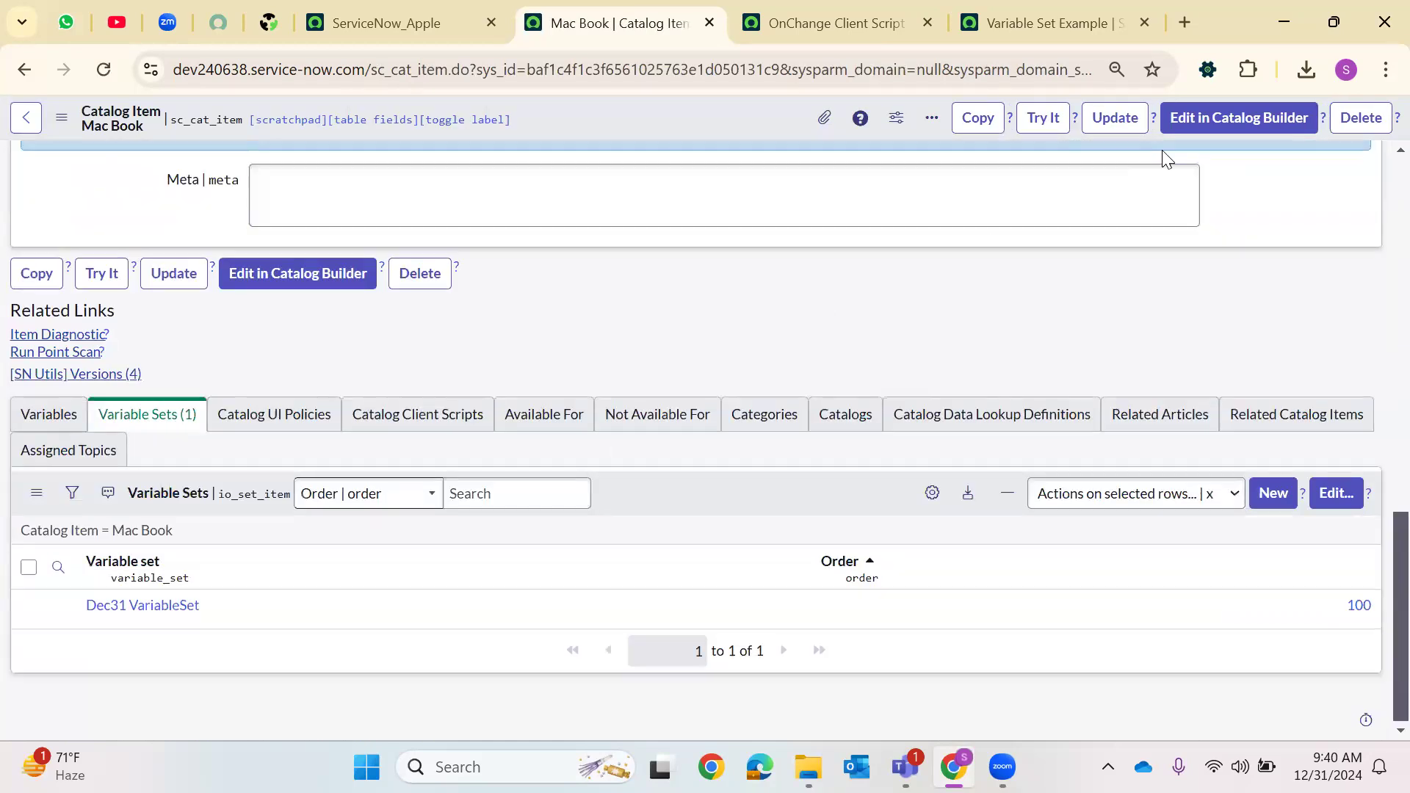
Try the Mac Book item, clearing Requested For and choosing different users to test the autofilled phone and email
{"action": "left_click", "coordinate": [1043, 117]}
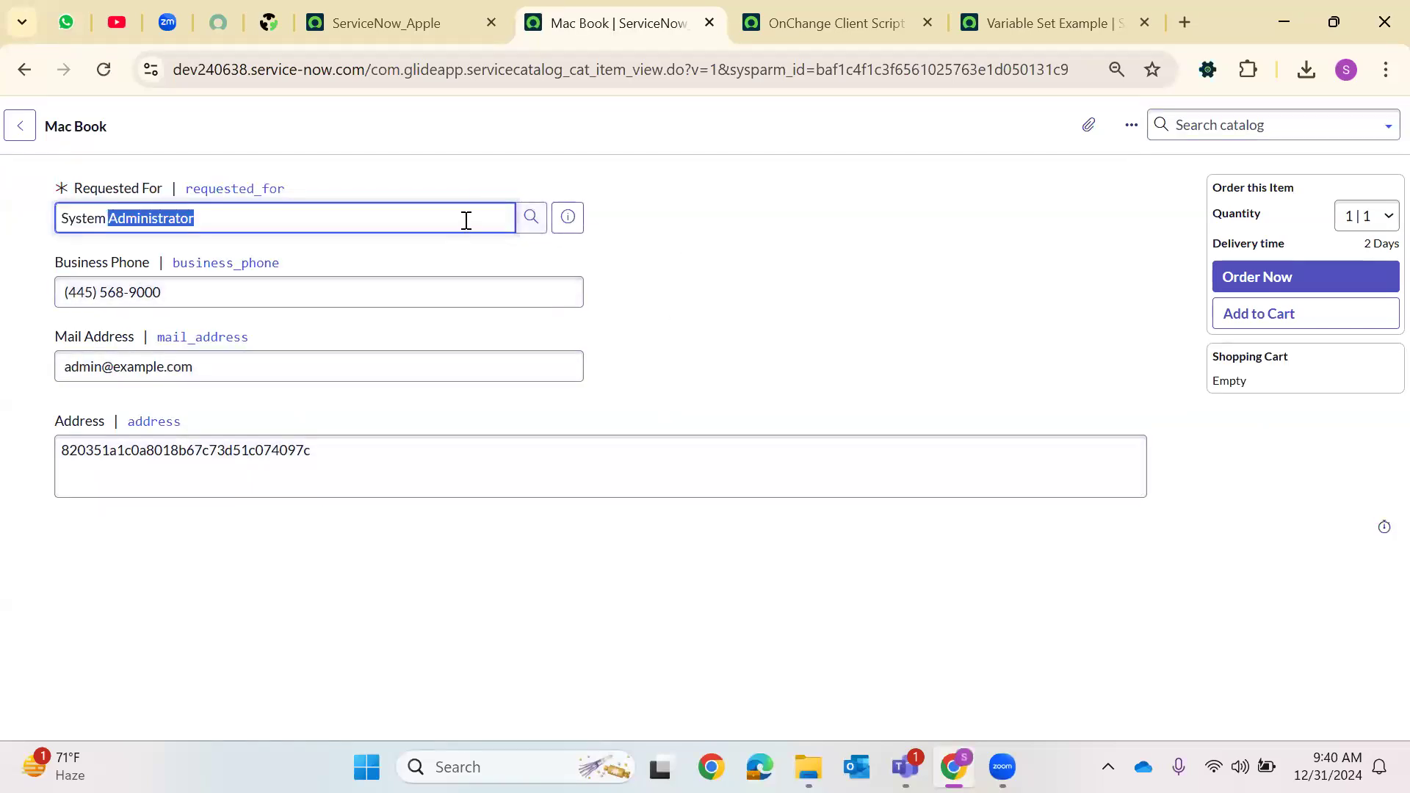
{"action": "key", "text": "BackSpace"}
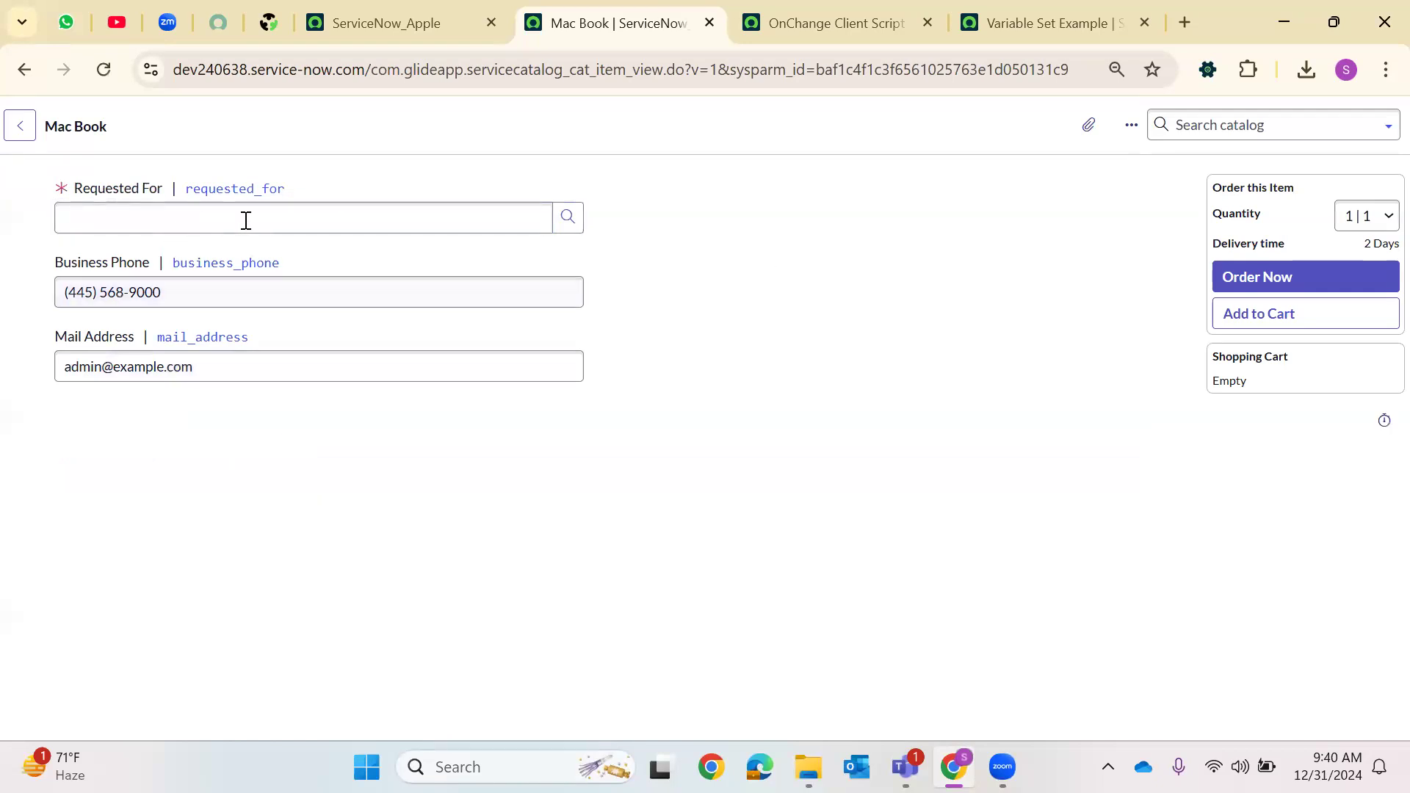
{"action": "left_click", "coordinate": [568, 218]}
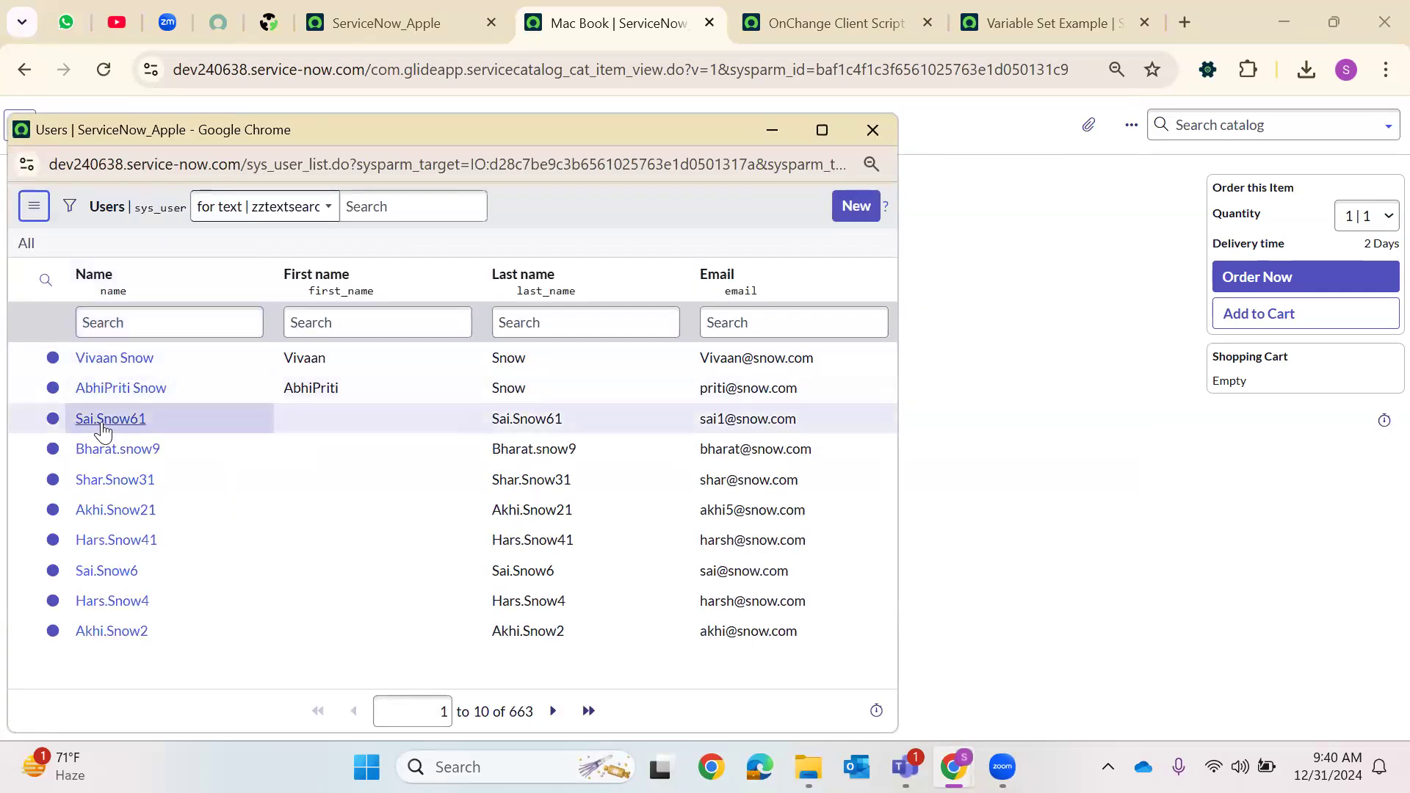
{"action": "left_click", "coordinate": [112, 631]}
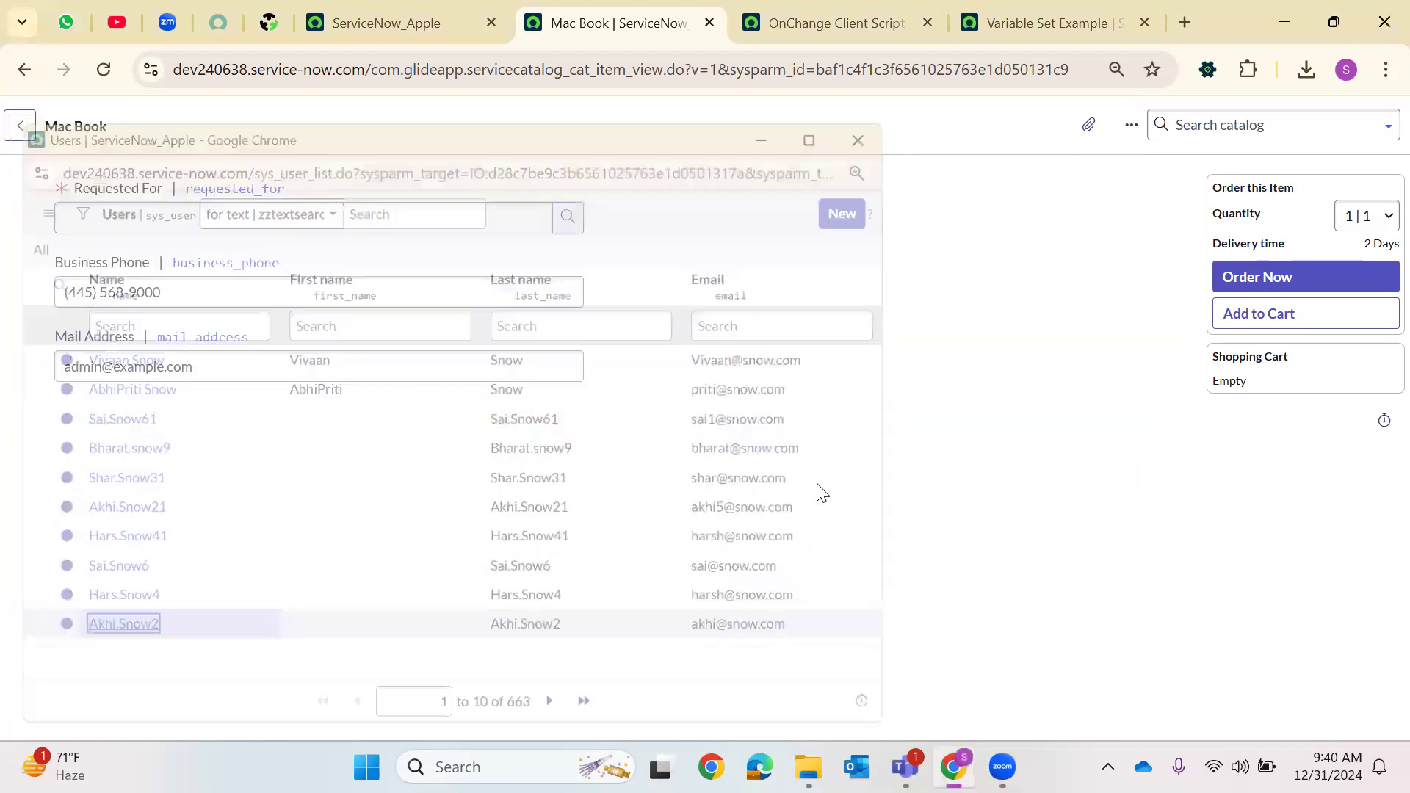
{"action": "left_click", "coordinate": [531, 222]}
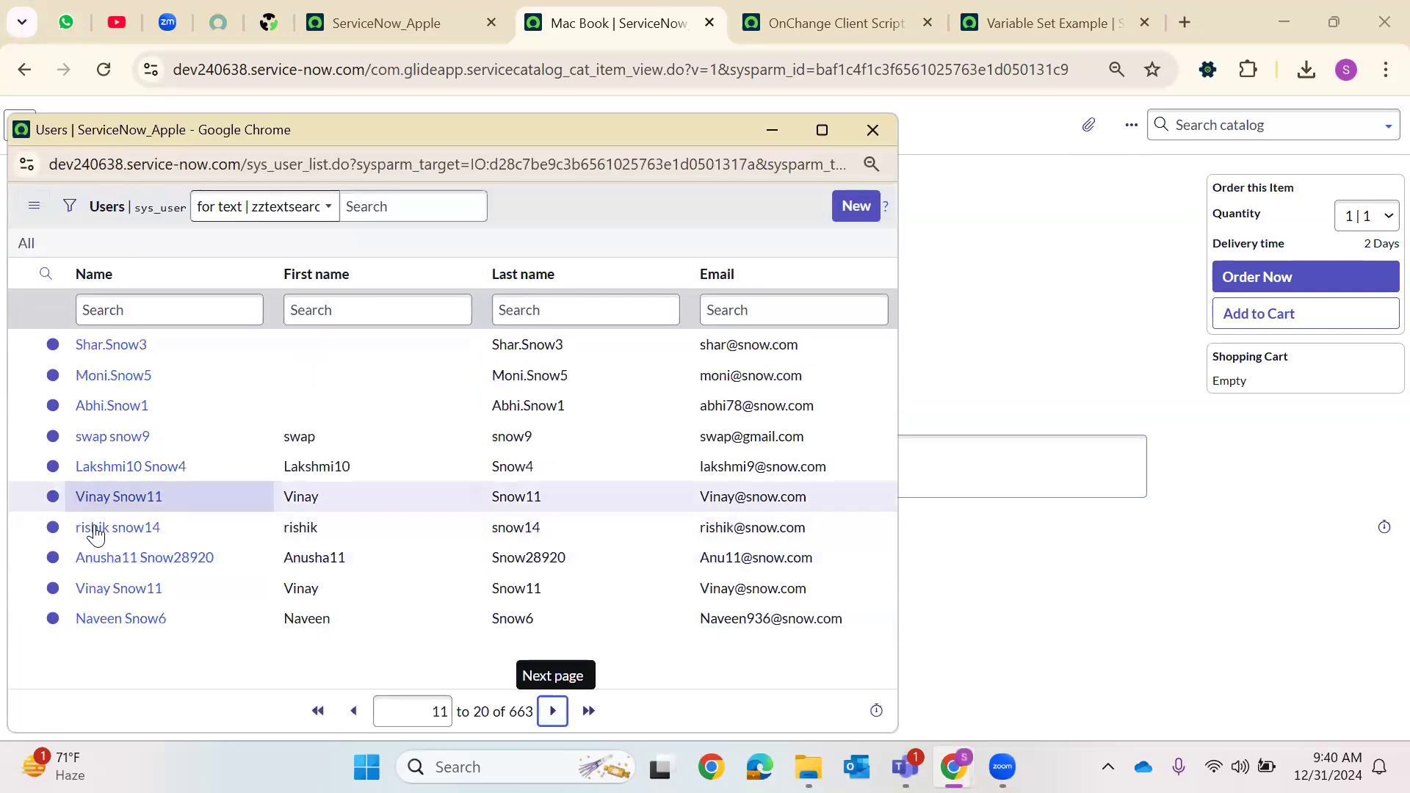
{"action": "left_click", "coordinate": [95, 529]}
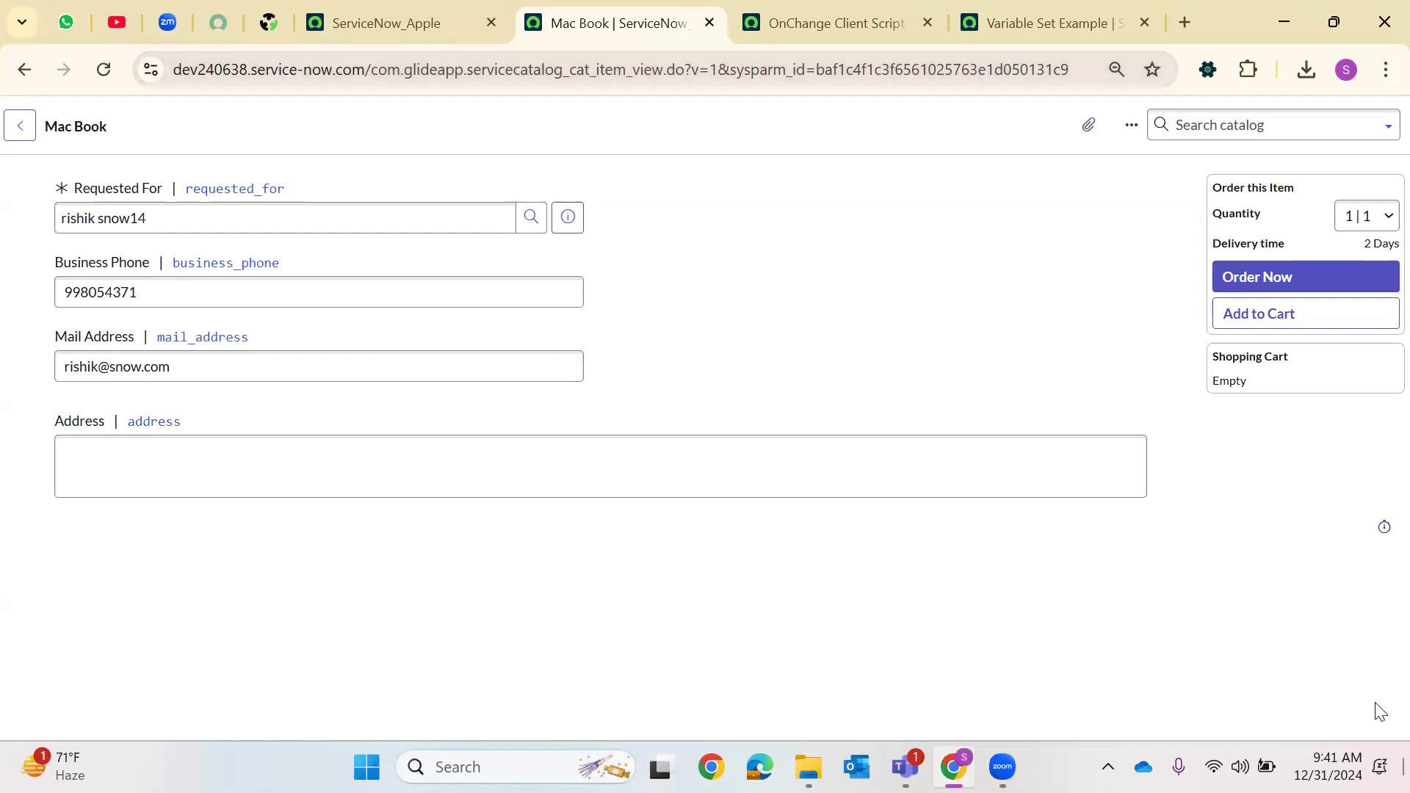
Review the onChange client script's settings and script against the item form
{"action": "left_click", "coordinate": [827, 9]}
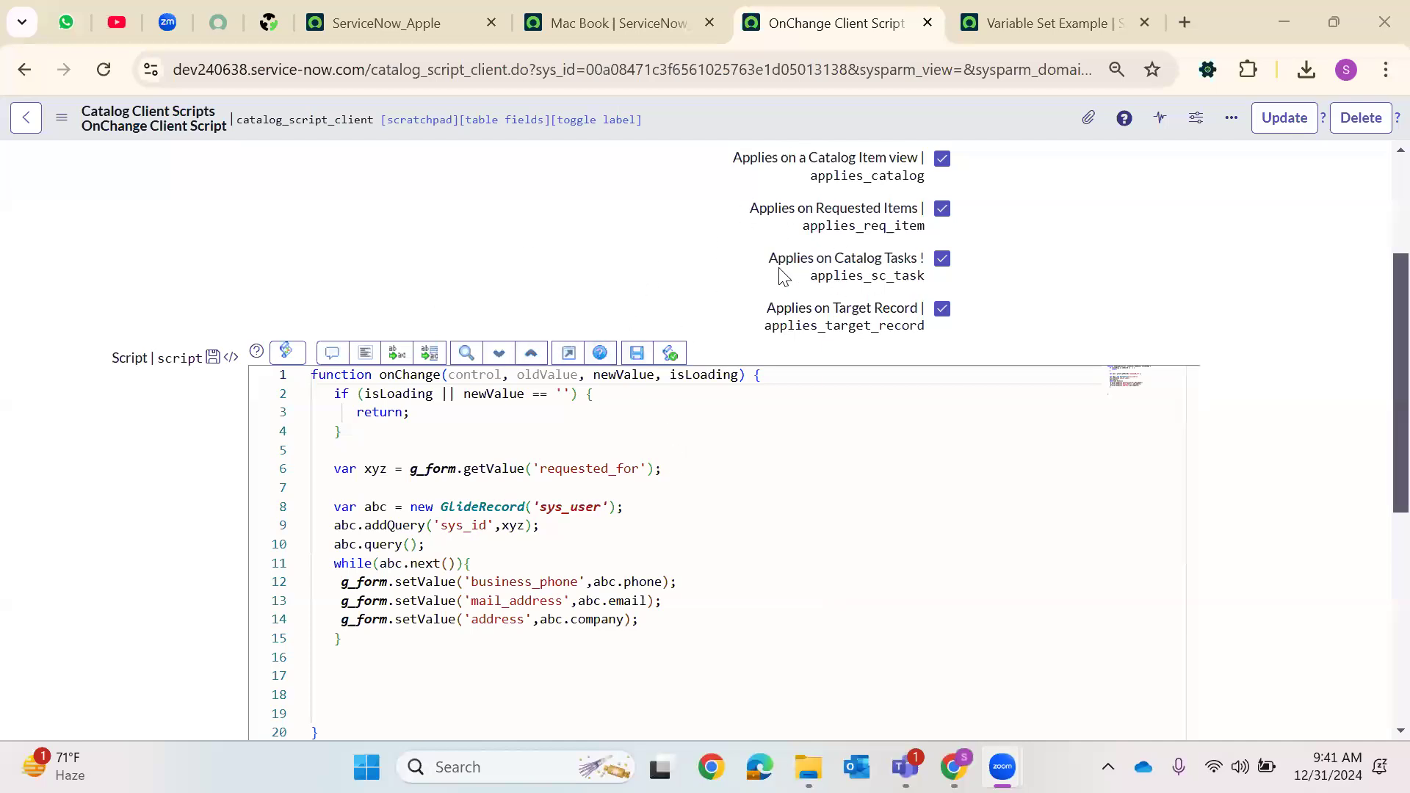
{"action": "scroll", "coordinate": [785, 276], "scroll_direction": "up", "scroll_amount": 3}
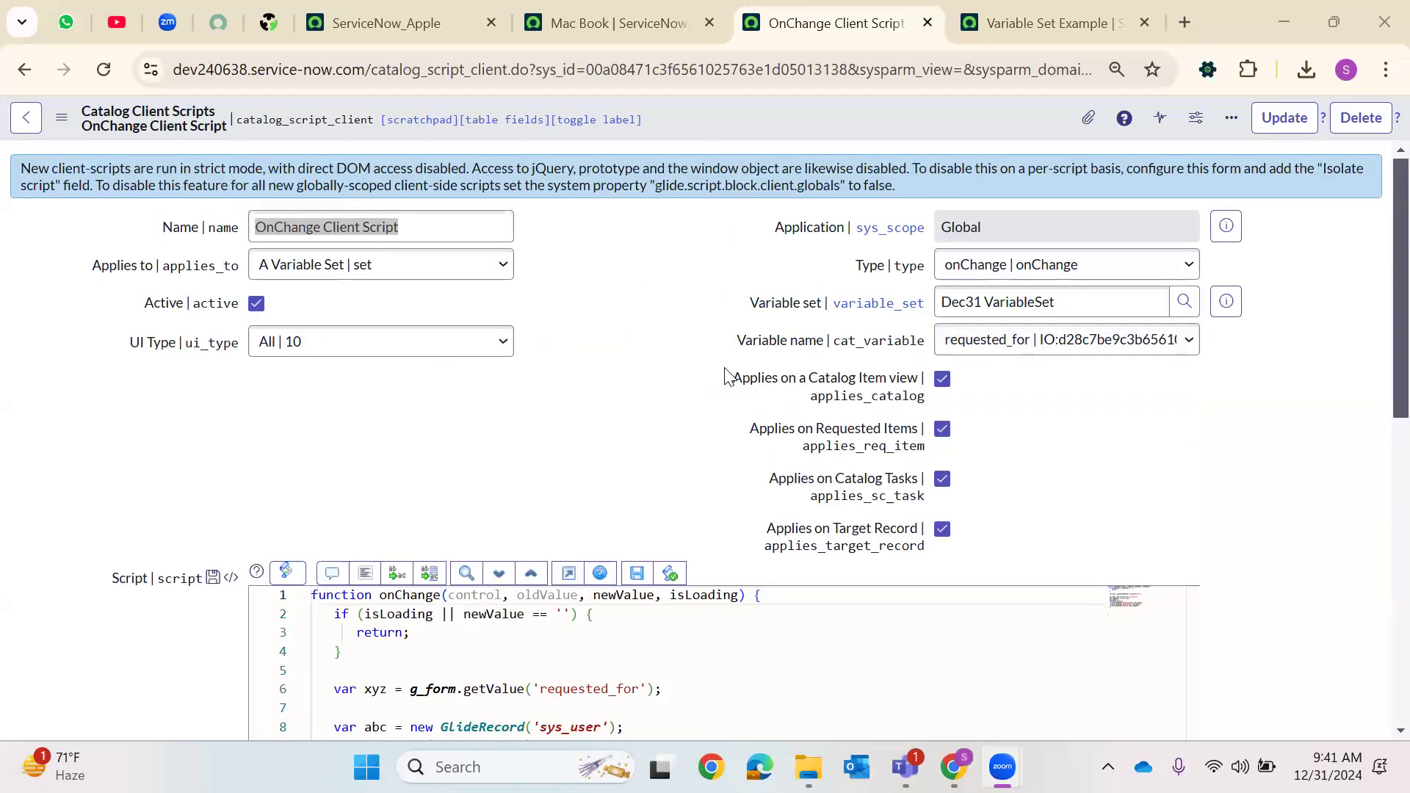
{"action": "left_click", "coordinate": [1052, 10]}
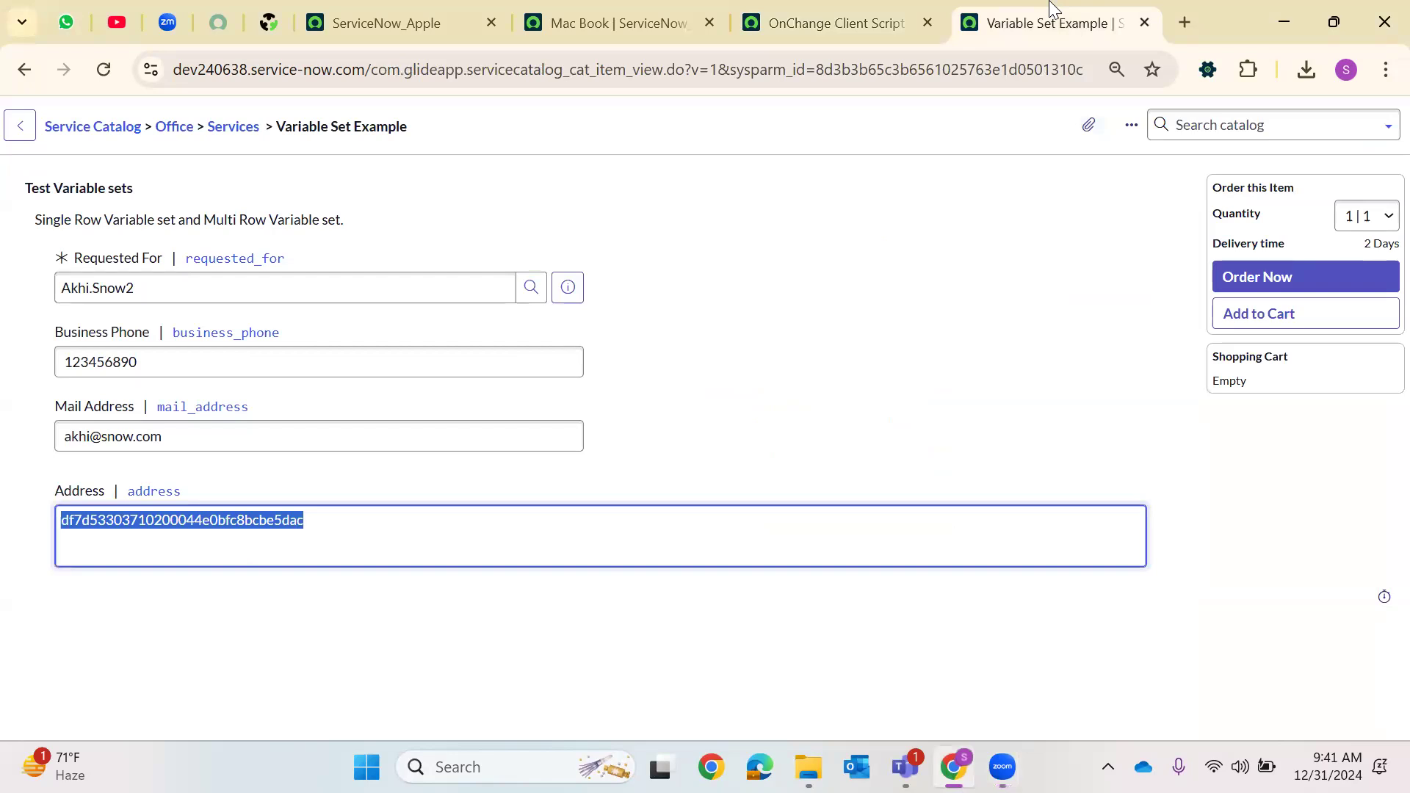
{"action": "left_click", "coordinate": [844, 16]}
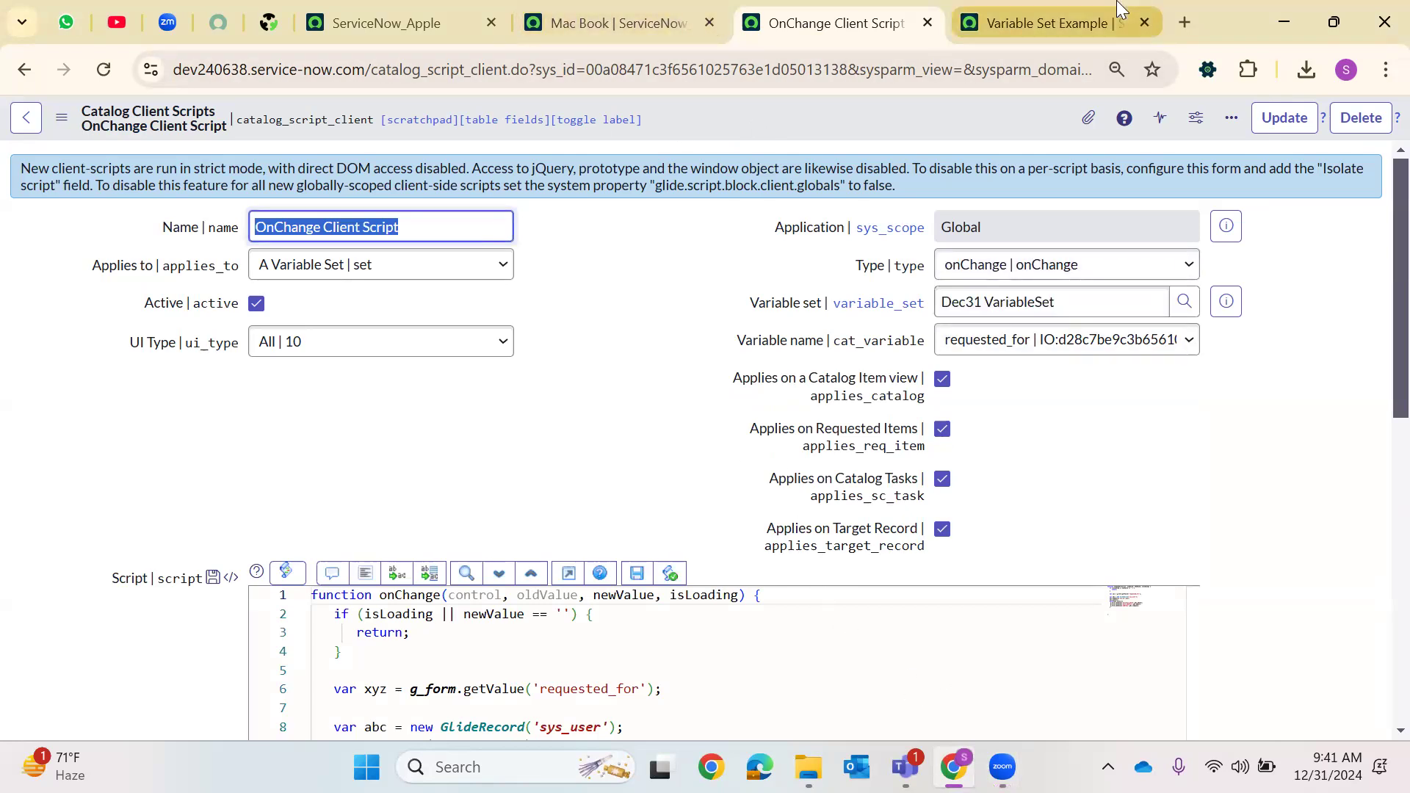
{"action": "mouse_move", "coordinate": [1120, 10]}
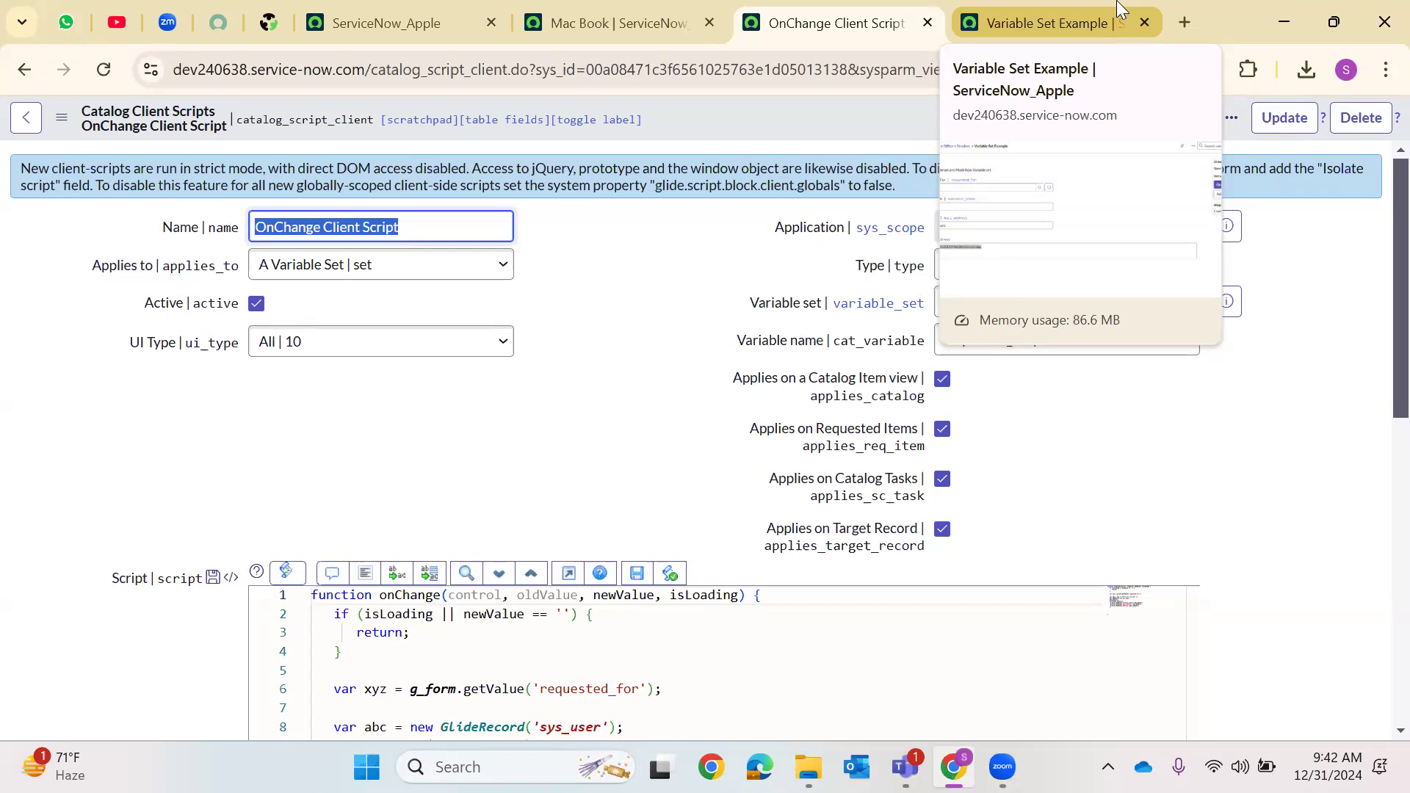
Close the Variable Set Example tab, leaving the page without saving, and return to the main ServiceNow tab
{"action": "left_click", "coordinate": [1123, 13]}
{"action": "left_click", "coordinate": [1144, 22]}
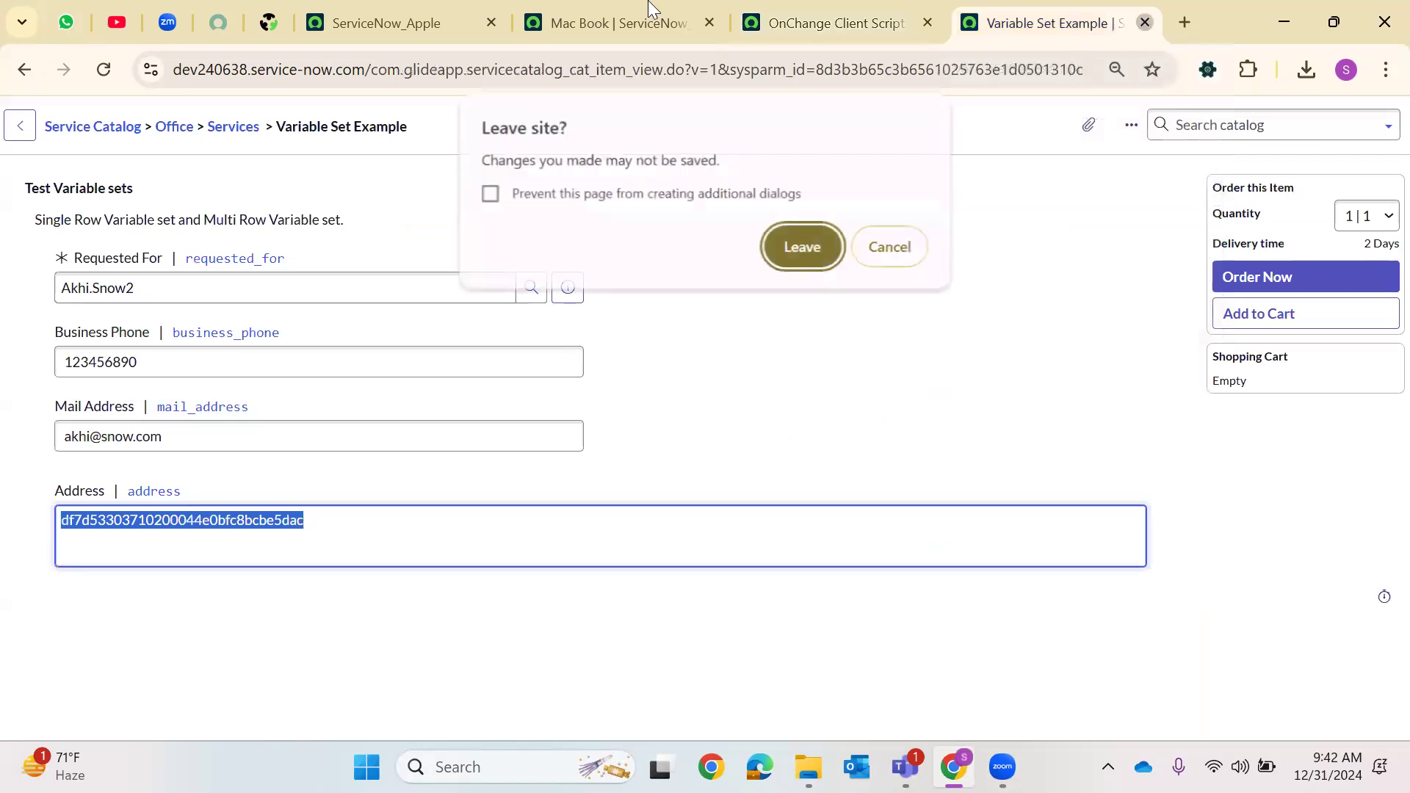
{"action": "left_click", "coordinate": [828, 259]}
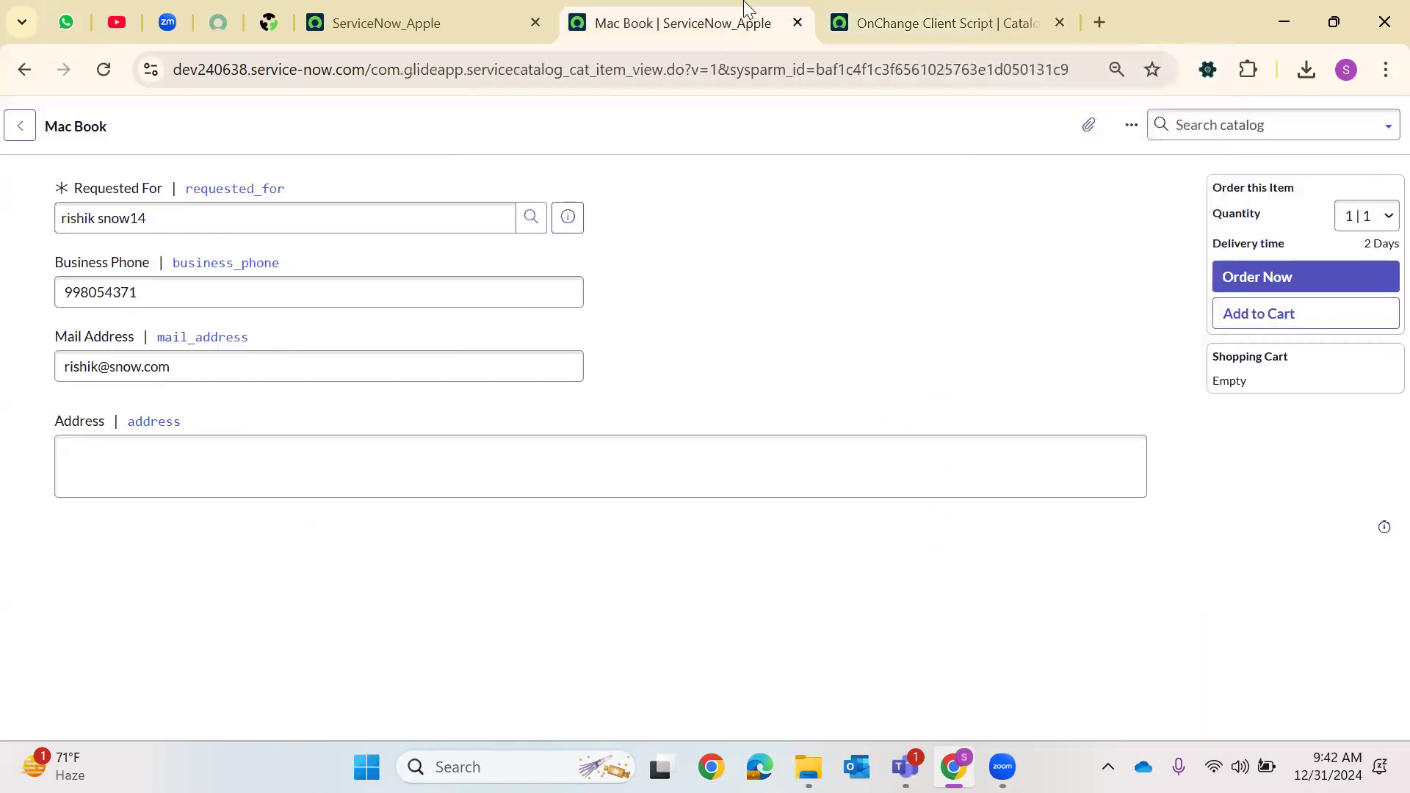
{"action": "left_click", "coordinate": [796, 24]}
{"action": "left_click", "coordinate": [797, 213]}
{"action": "left_click", "coordinate": [466, 22]}
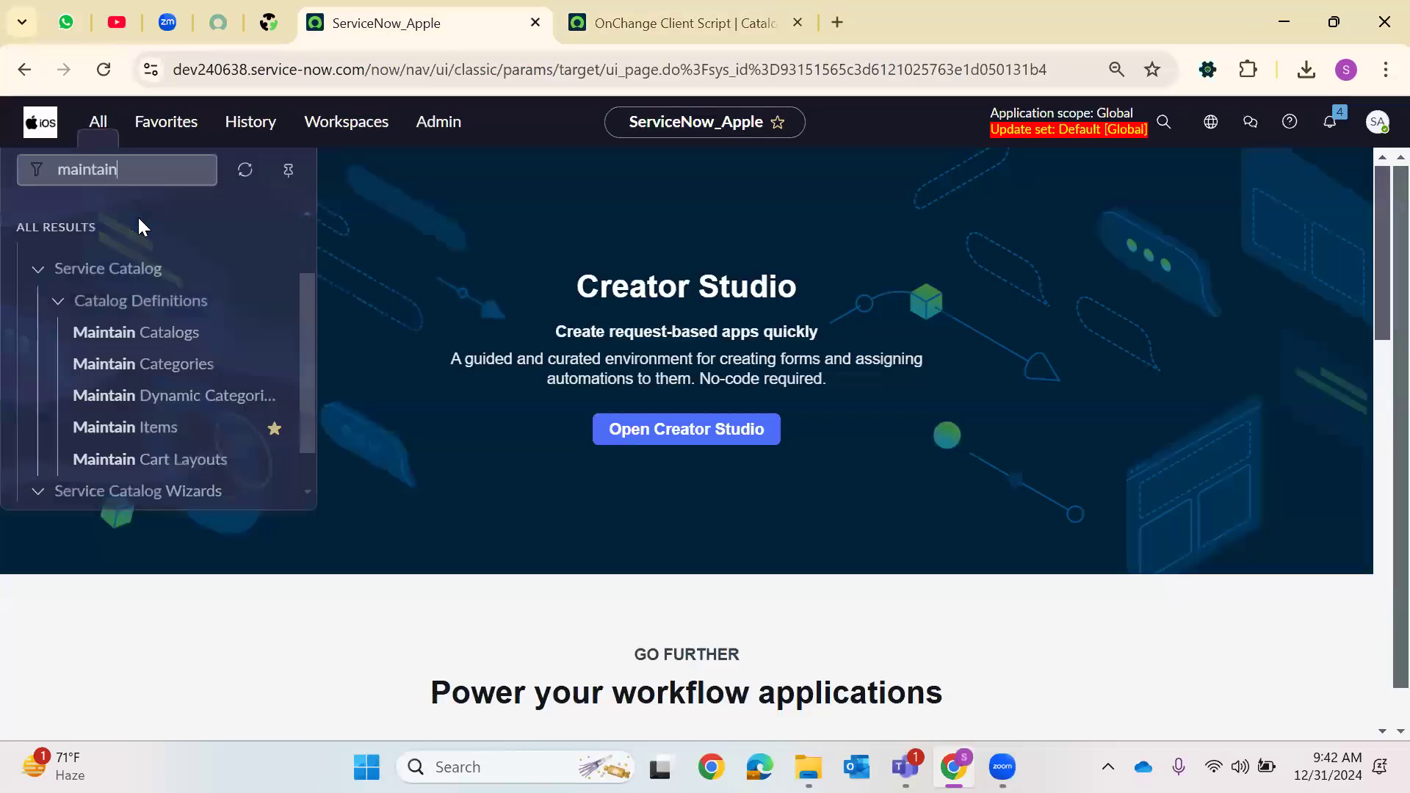
Search the navigator for UI Policies and open the UI Policies module in a new tab
{"action": "key", "text": "BackSpace"}
{"action": "type", "text": "U"}
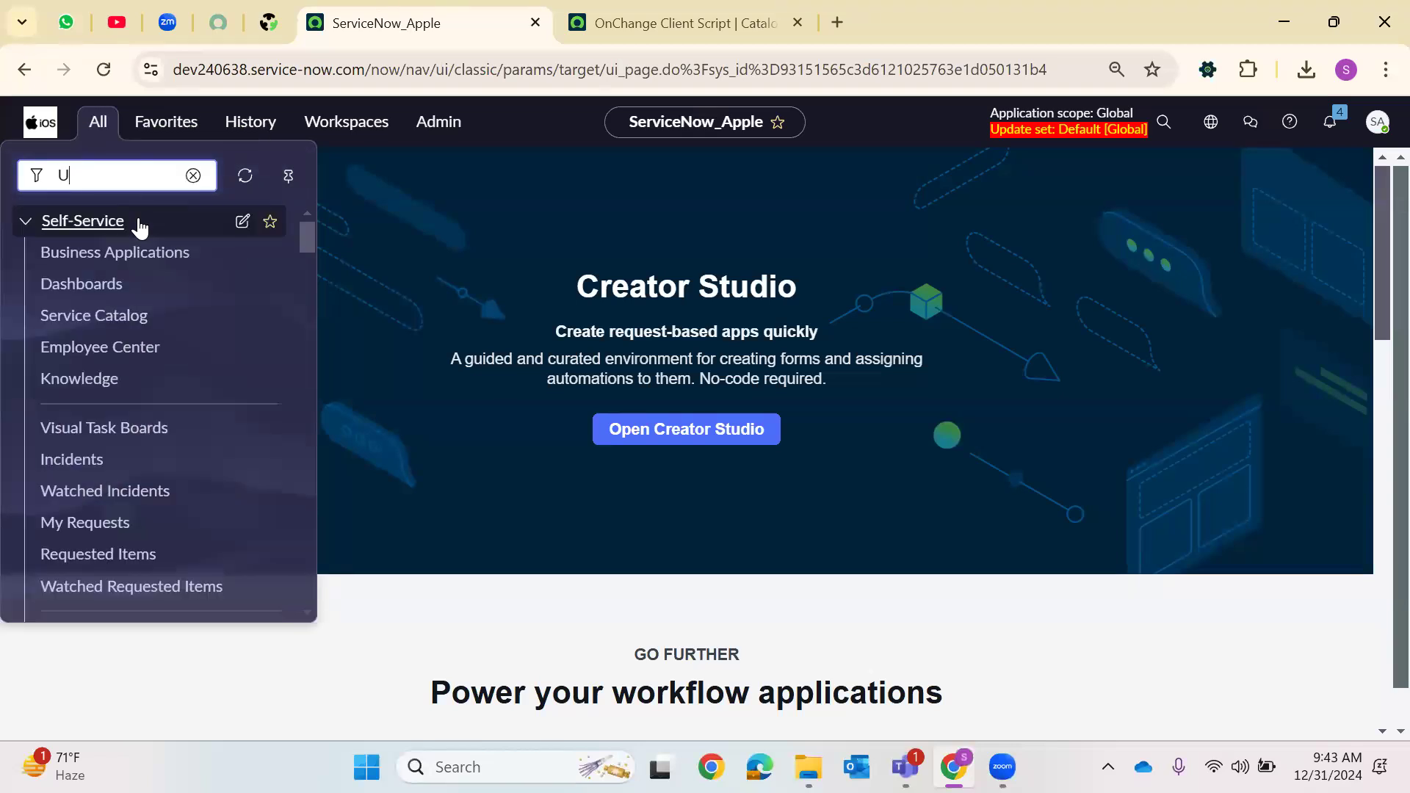
{"action": "type", "text": "I pol"}
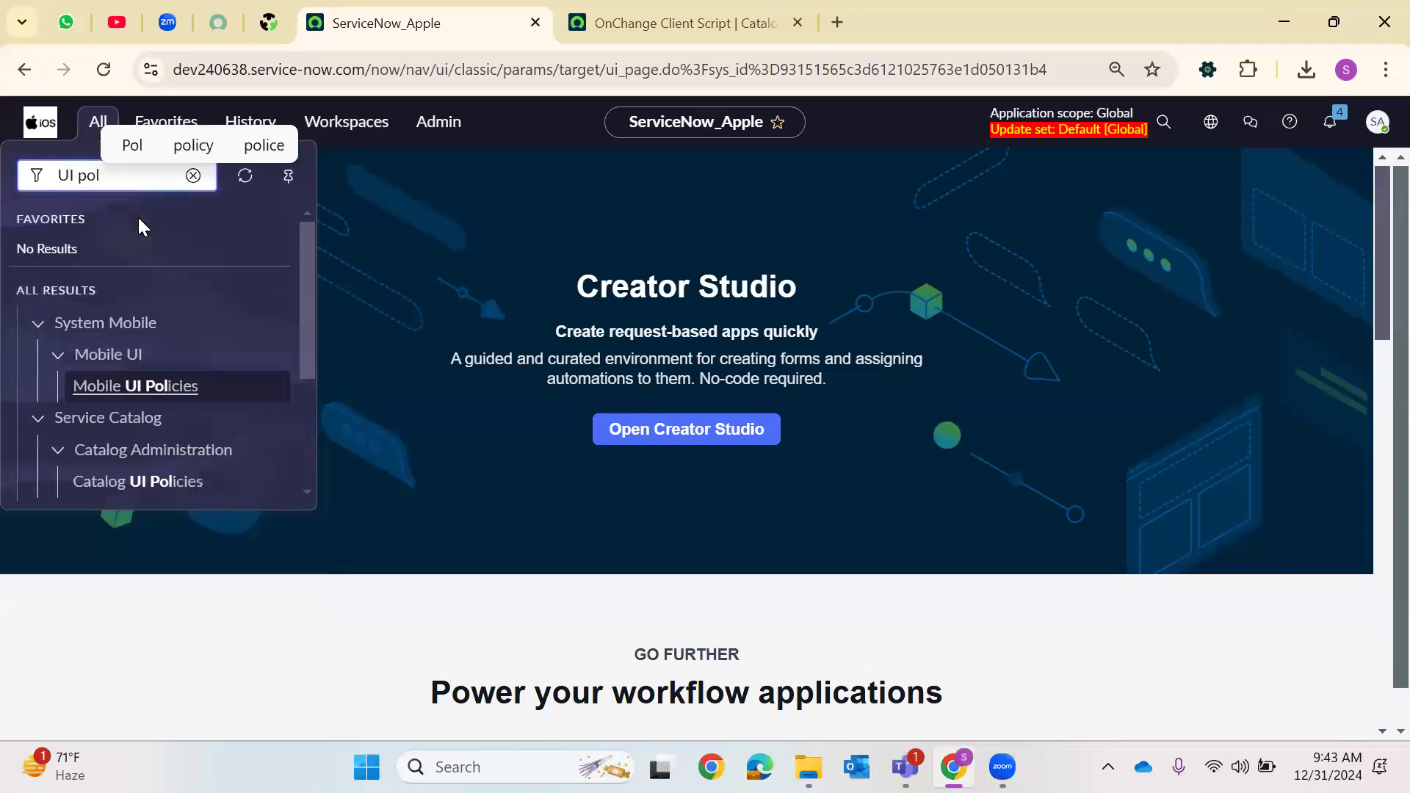
{"action": "type", "text": "icies"}
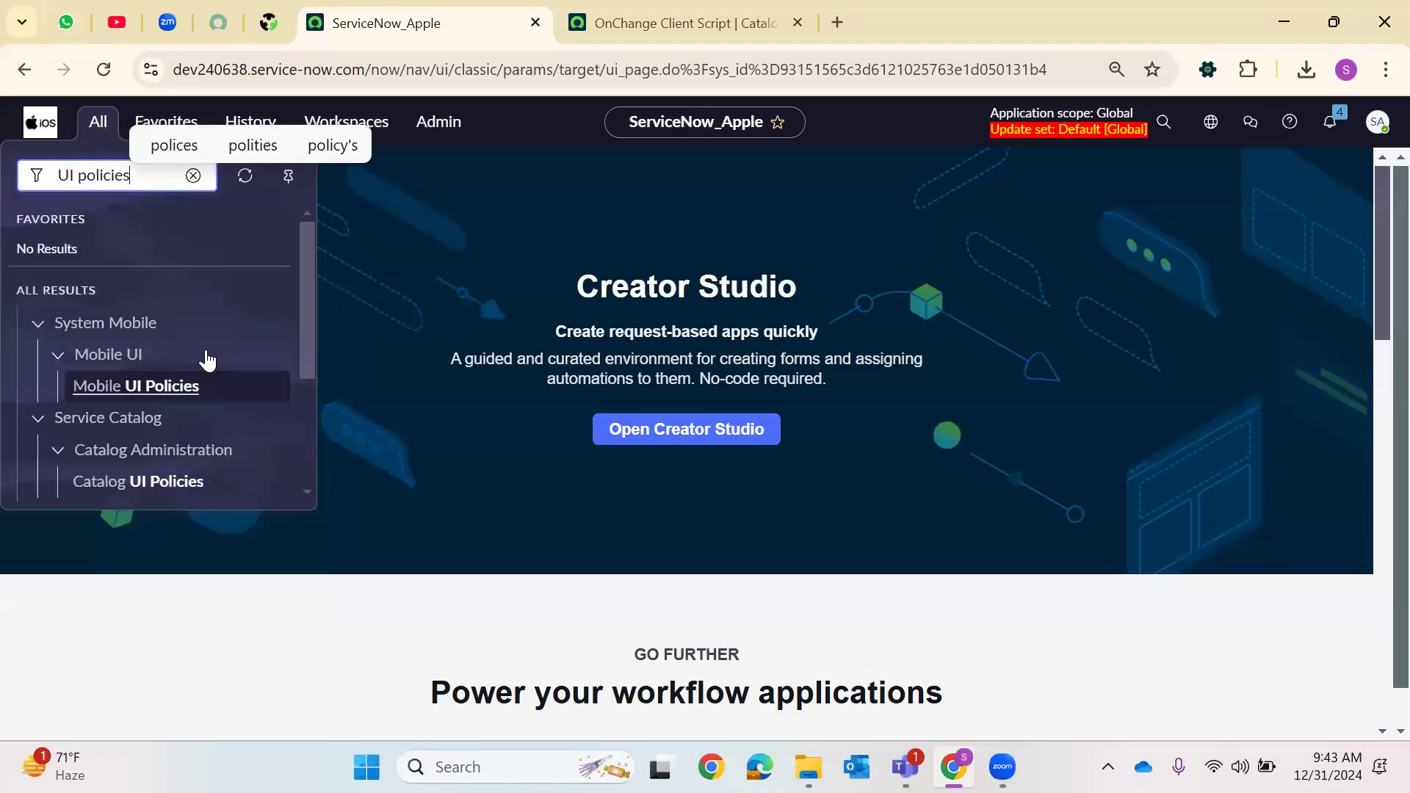
{"action": "scroll", "coordinate": [205, 362], "scroll_direction": "down", "scroll_amount": 3}
{"action": "right_click", "coordinate": [92, 475]}
{"action": "left_click", "coordinate": [236, 177]}
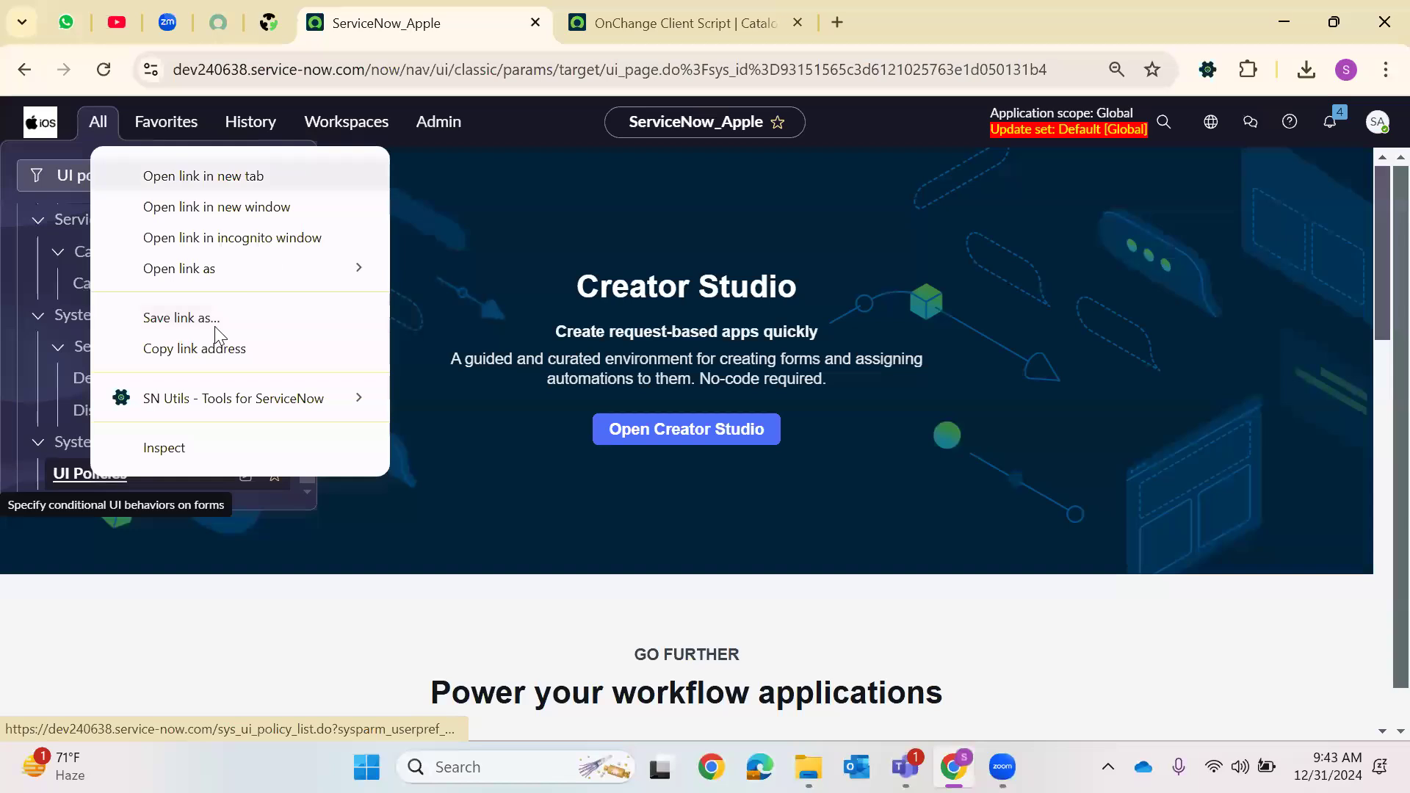
Search the navigator for catalog UI Policies, open Catalog UI Policies in a new tab, and switch to the UI Policies tab
{"action": "scroll", "coordinate": [153, 377], "scroll_direction": "up", "scroll_amount": 1}
{"action": "scroll", "coordinate": [153, 377], "scroll_direction": "up", "scroll_amount": 2}
{"action": "left_click", "coordinate": [168, 168]}
{"action": "key", "text": "BackSpace"}
{"action": "type", "text": "cata"}
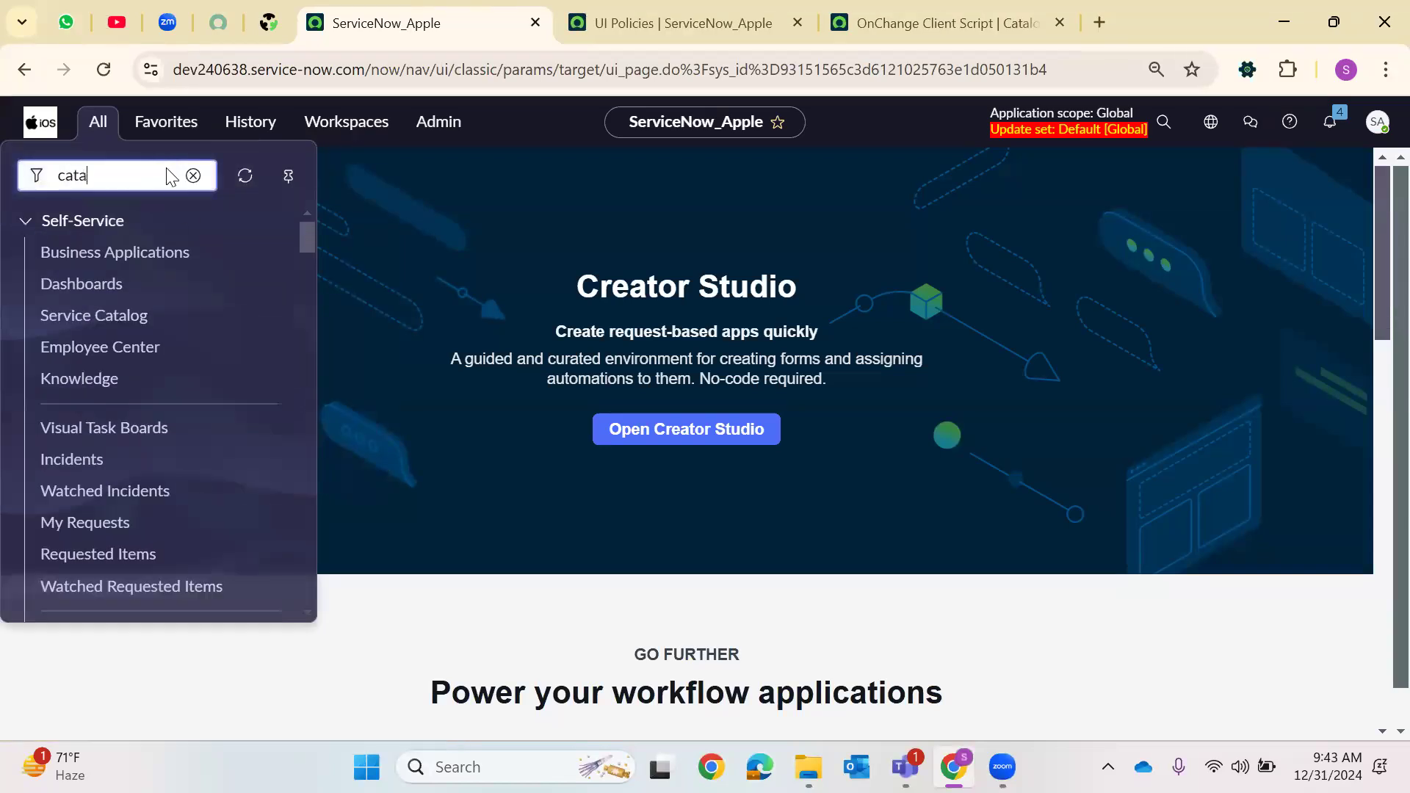
{"action": "type", "text": "log UI Policies"}
{"action": "left_click", "coordinate": [158, 396]}
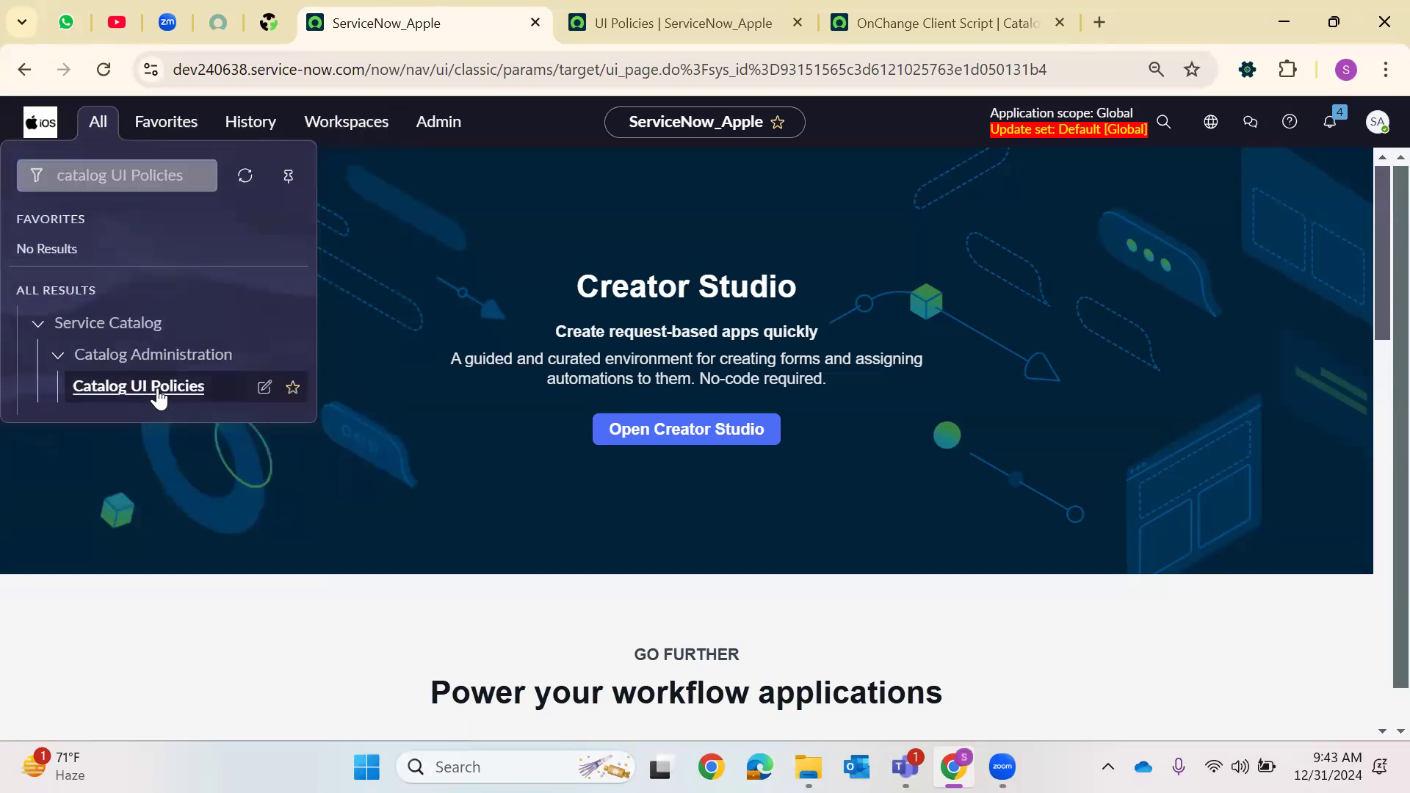
{"action": "right_click", "coordinate": [159, 396]}
{"action": "left_click", "coordinate": [253, 416]}
{"action": "left_click", "coordinate": [620, 18]}
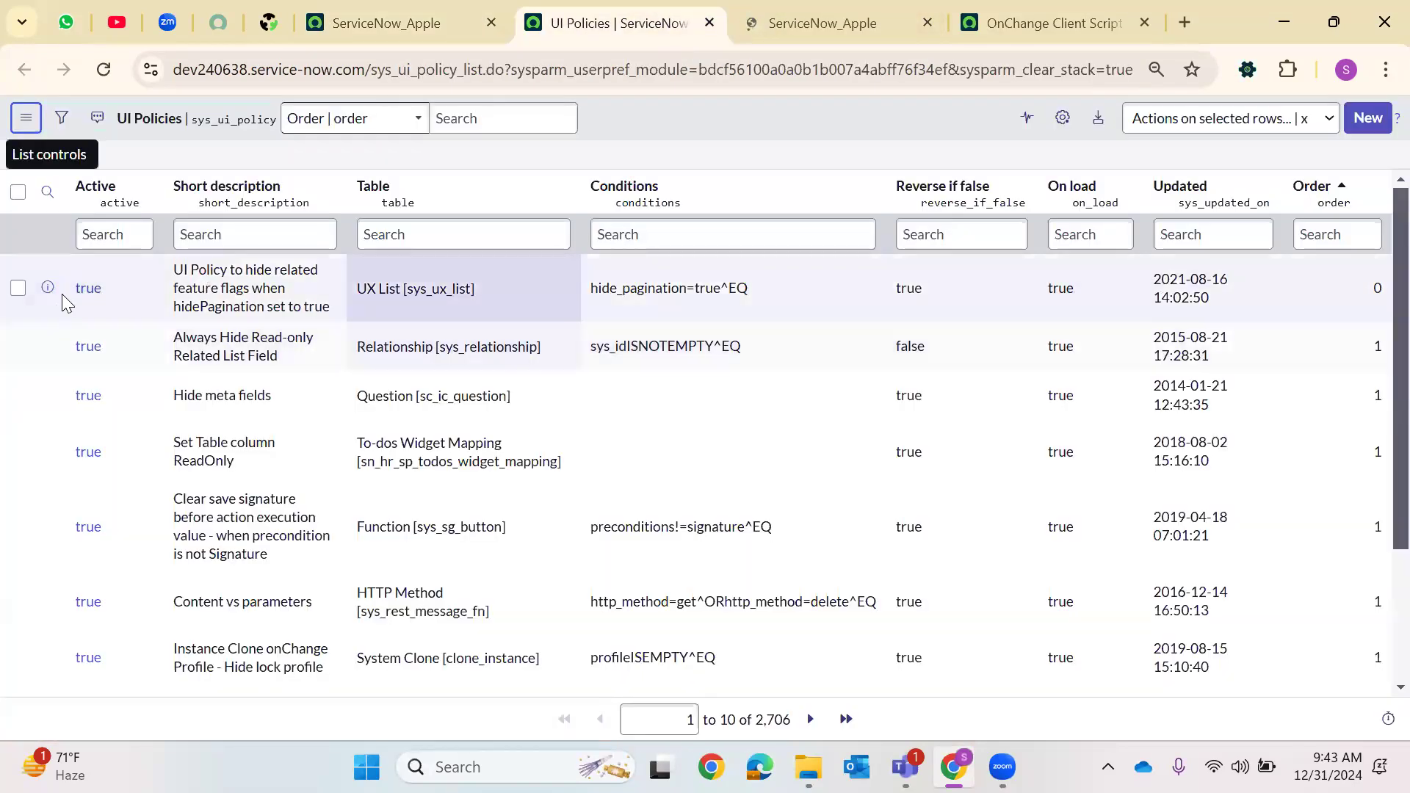
Open the first UI policy and the first catalog UI policy records to compare them, then return to the UI Policies list
{"action": "left_click", "coordinate": [88, 288]}
{"action": "key", "text": "ctrl+Tab"}
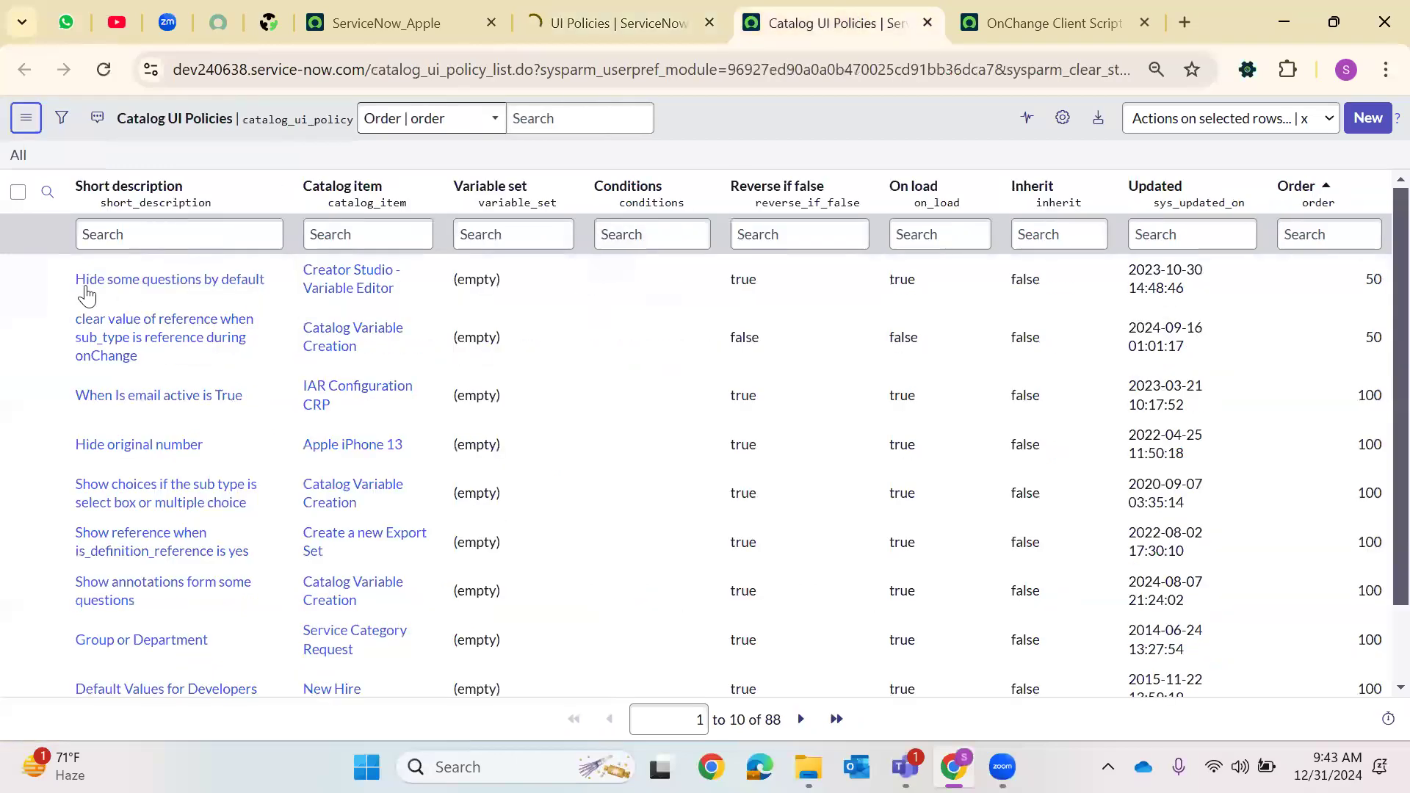
{"action": "left_click", "coordinate": [86, 294]}
{"action": "key", "text": "ctrl+shift+Tab"}
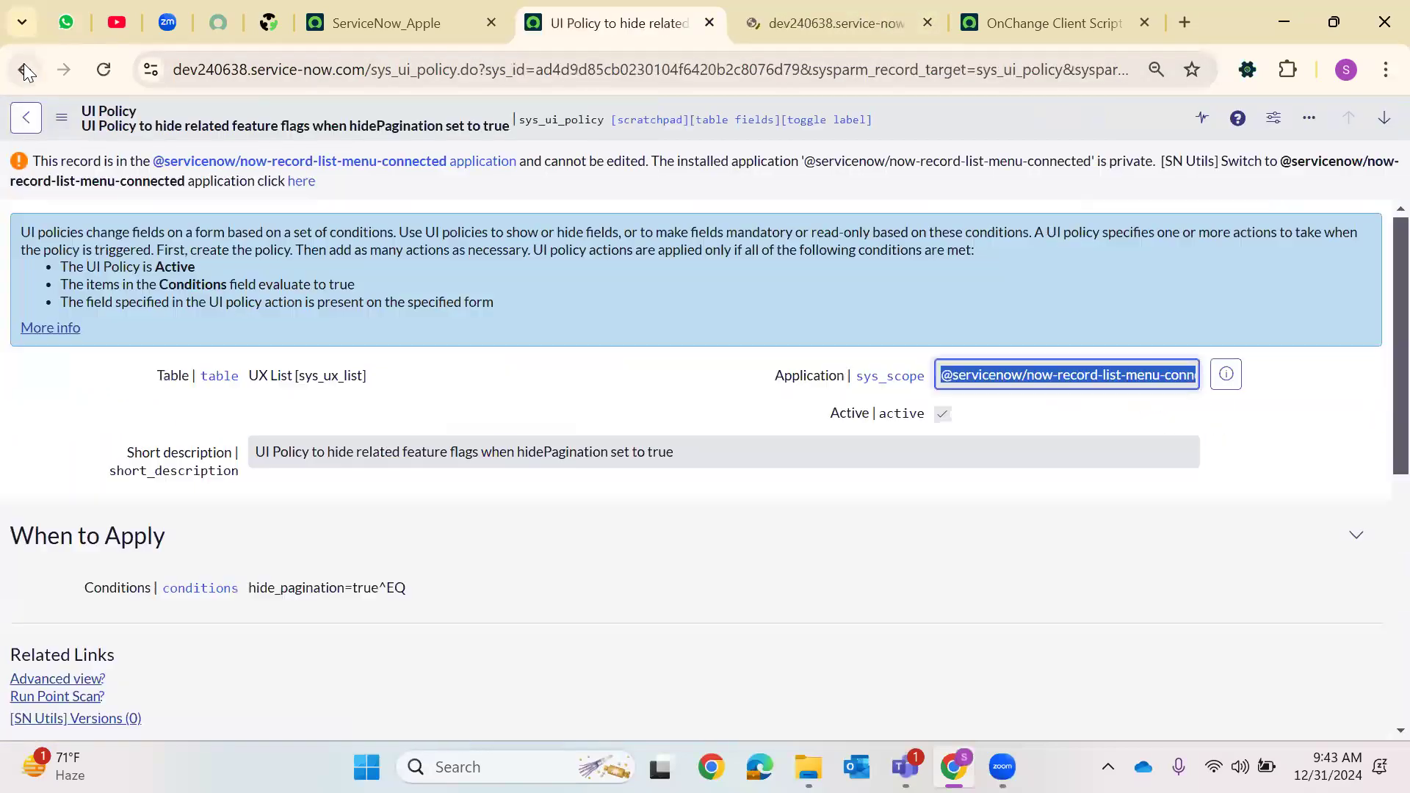
{"action": "left_click", "coordinate": [24, 68]}
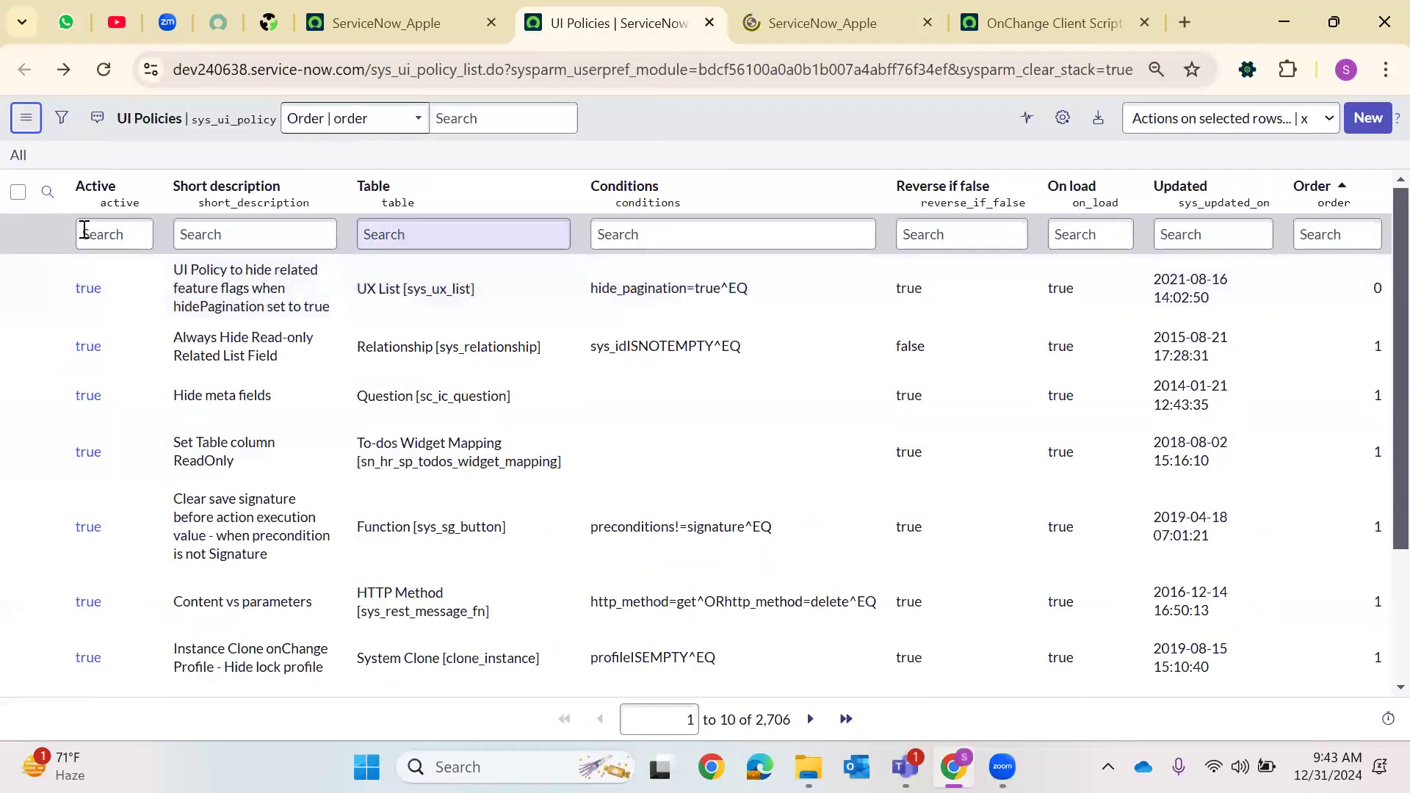
Add the Application column to the UI Policies list and move it to the first position
{"action": "left_click", "coordinate": [1062, 119]}
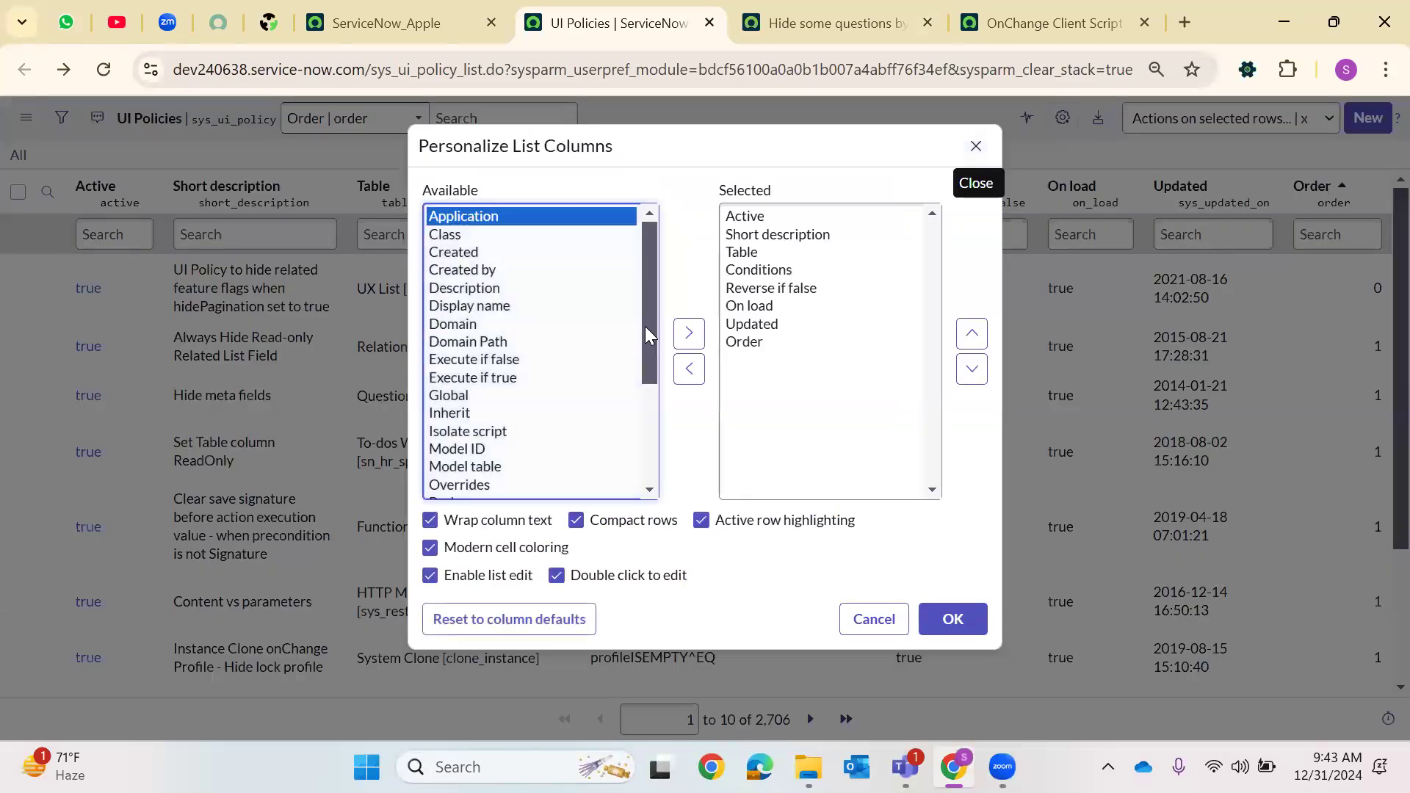
{"action": "left_click", "coordinate": [689, 333]}
{"action": "left_click", "coordinate": [972, 333]}
{"action": "double_click", "coordinate": [972, 333]}
{"action": "double_click", "coordinate": [971, 333]}
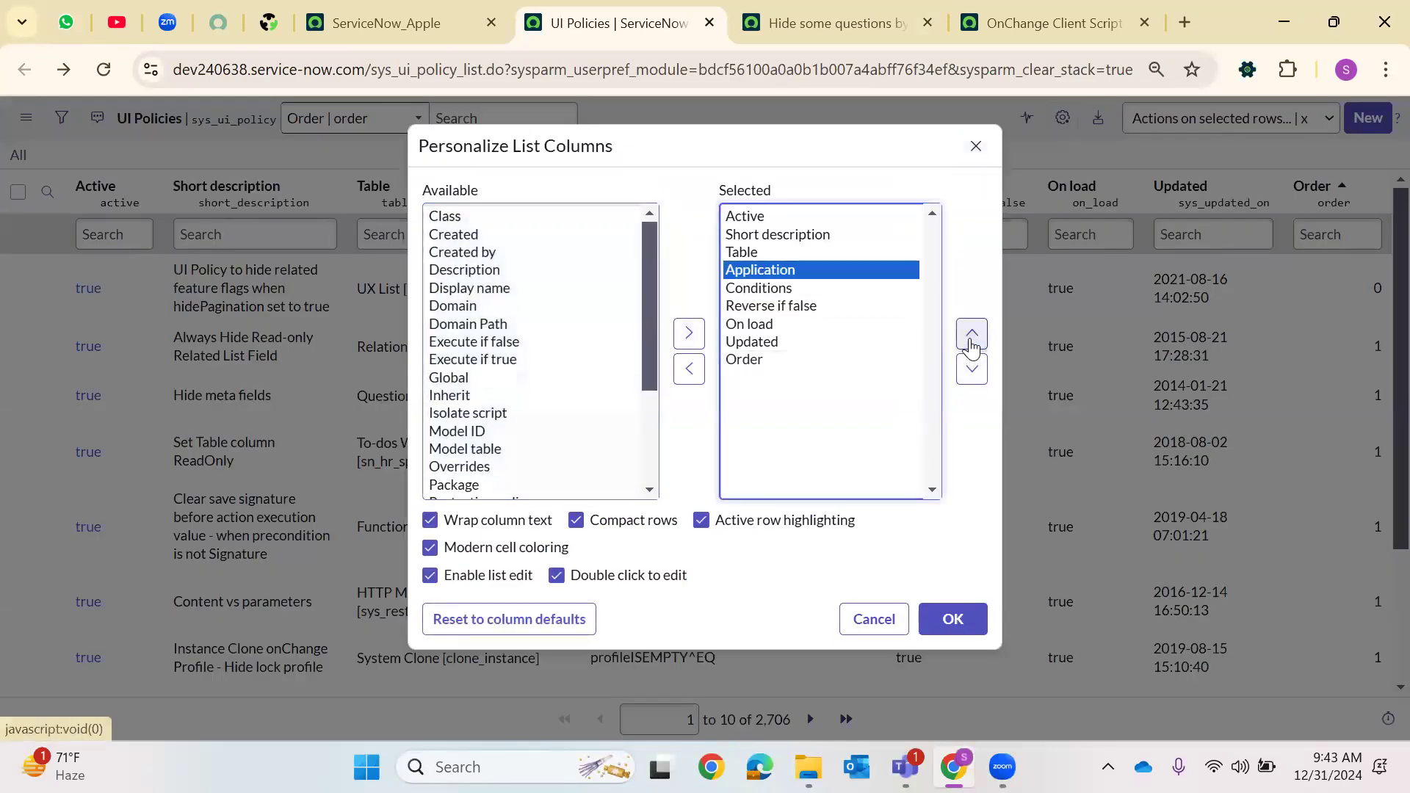
{"action": "double_click", "coordinate": [971, 333]}
{"action": "left_click", "coordinate": [972, 333]}
{"action": "left_click", "coordinate": [952, 618]}
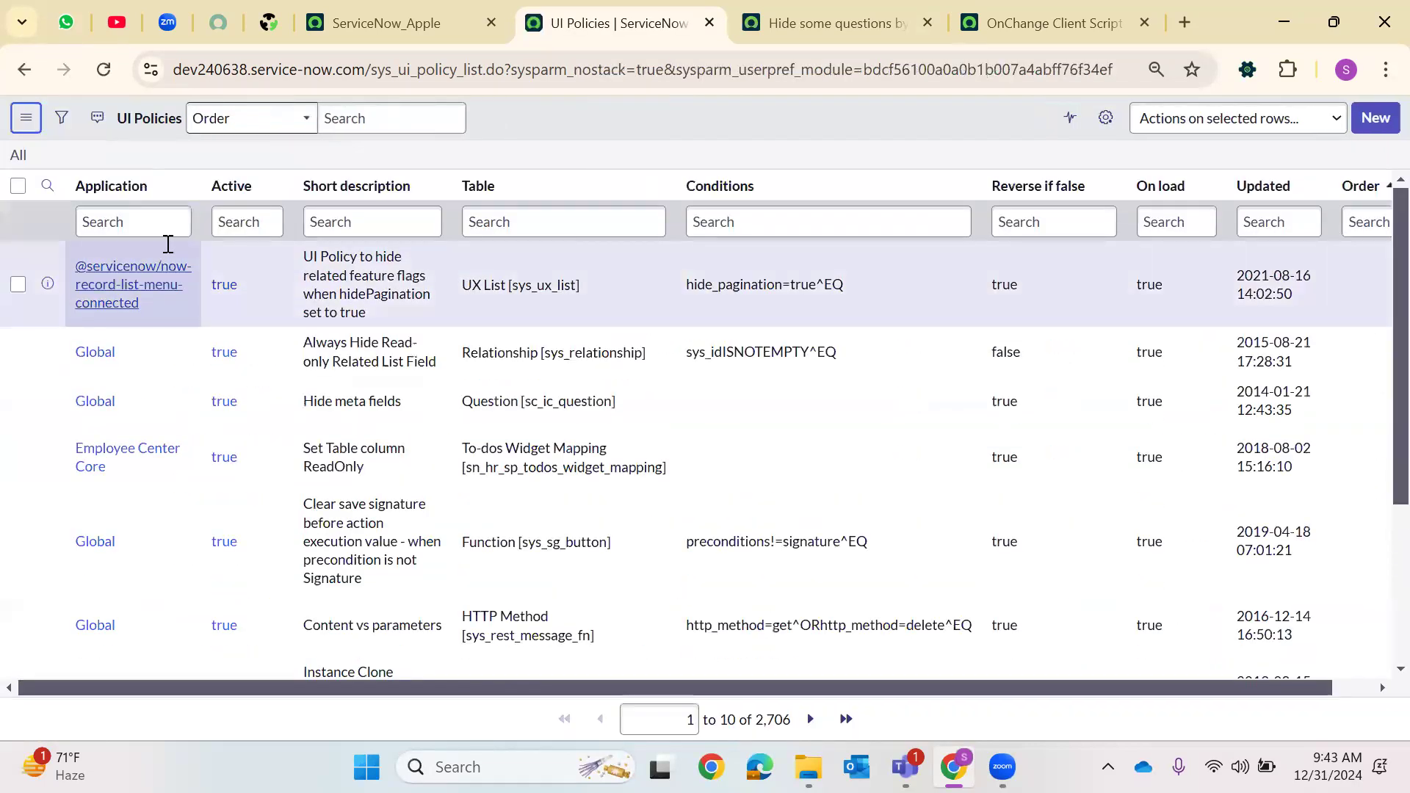
Filter the UI Policies list to show only records whose Application is Global
{"action": "left_click", "coordinate": [168, 244]}
{"action": "right_click", "coordinate": [122, 368]}
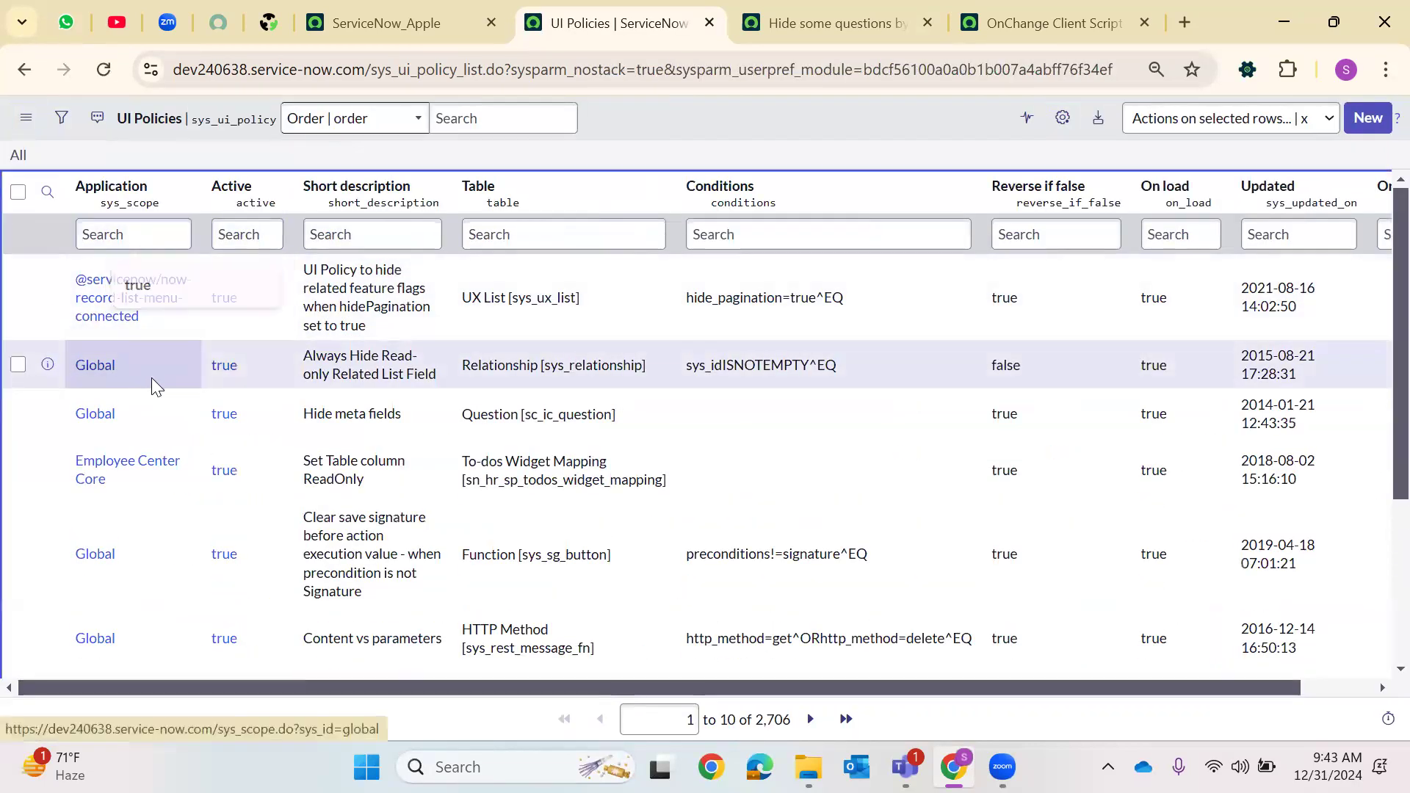
{"action": "left_click", "coordinate": [161, 385]}
Close the extra catalog policy tab and reopen Catalog UI Policies from the navigator in a new tab
{"action": "left_click", "coordinate": [835, 16]}
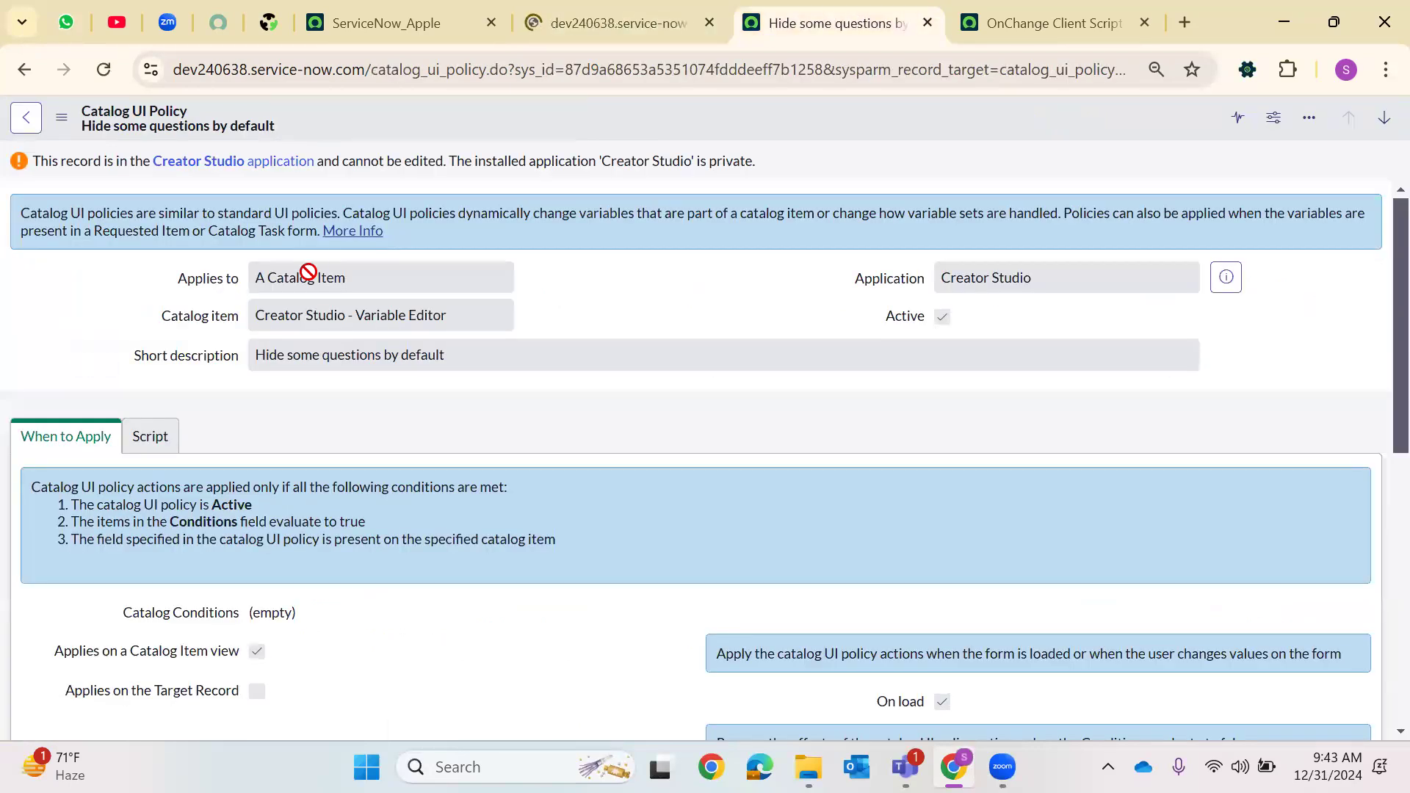
{"action": "left_click", "coordinate": [25, 117]}
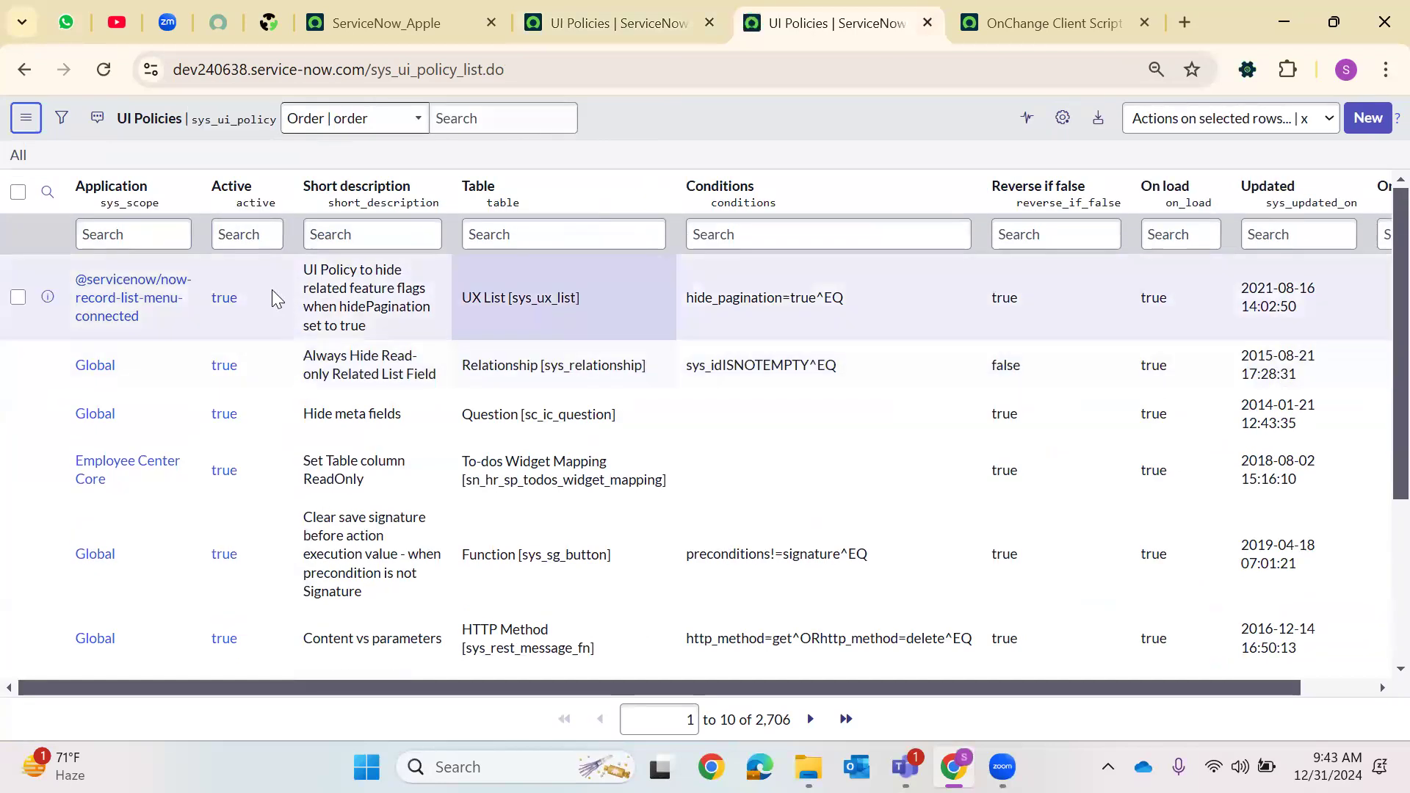
{"action": "left_click", "coordinate": [927, 23]}
{"action": "left_click", "coordinate": [422, 12]}
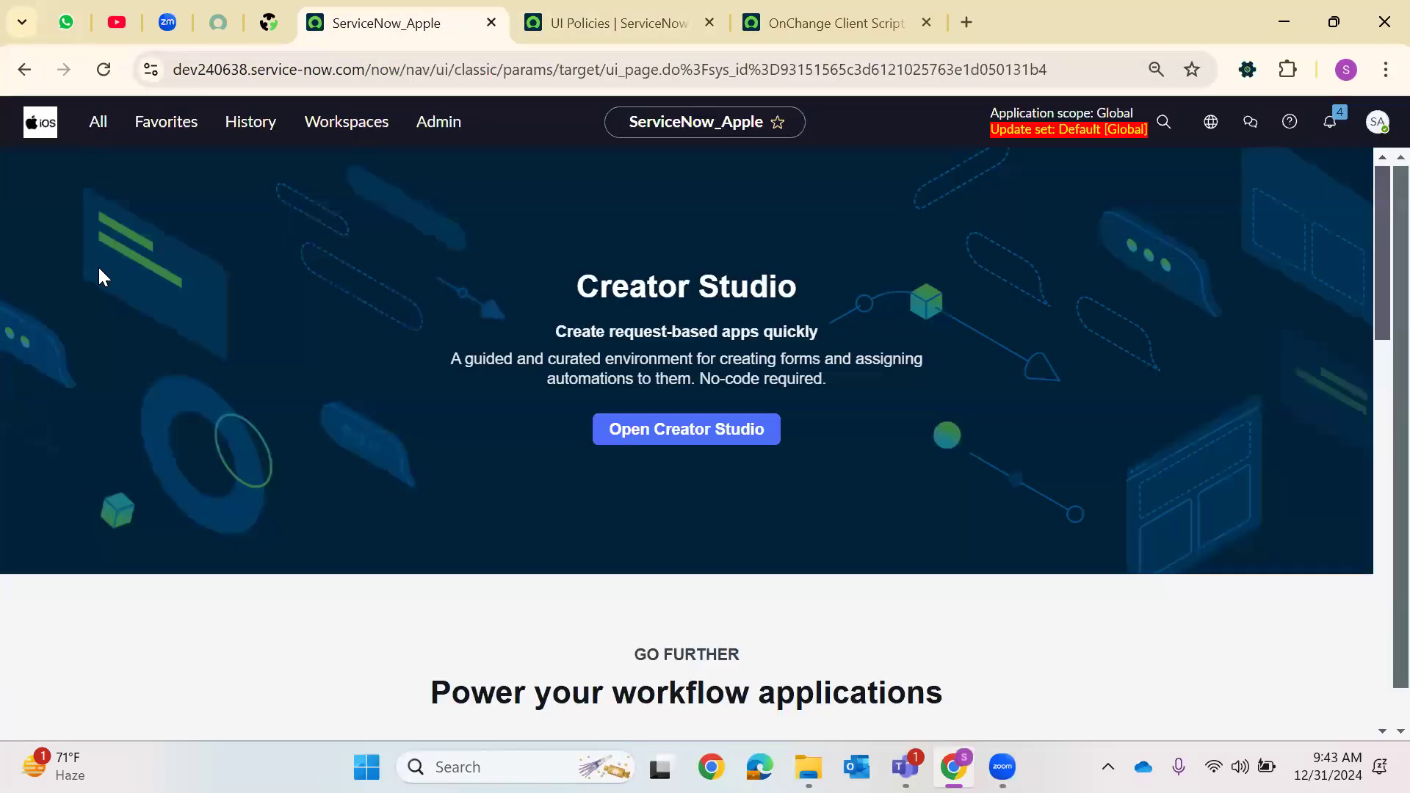
{"action": "left_click", "coordinate": [98, 122]}
{"action": "type", "text": "catal"}
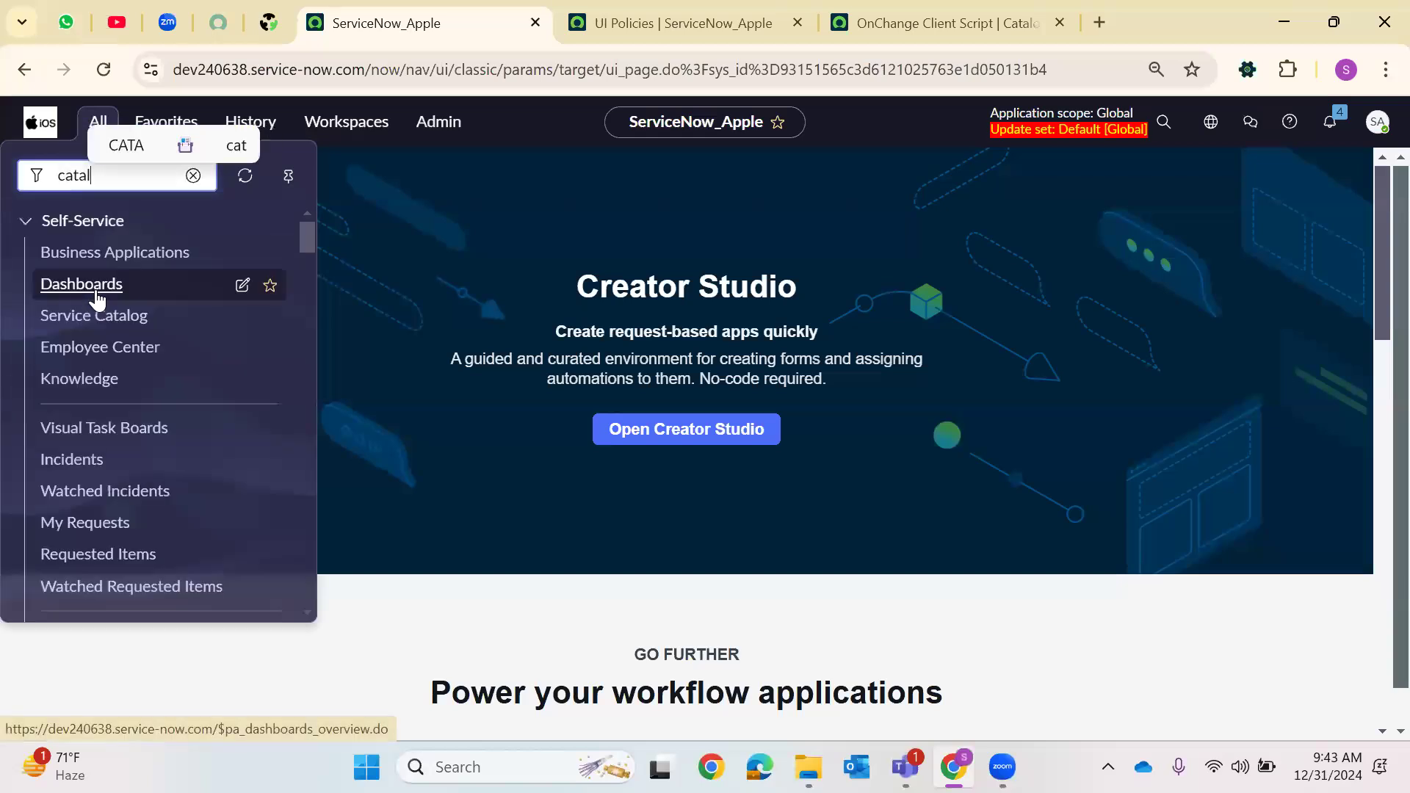
{"action": "type", "text": "og UI Pol"}
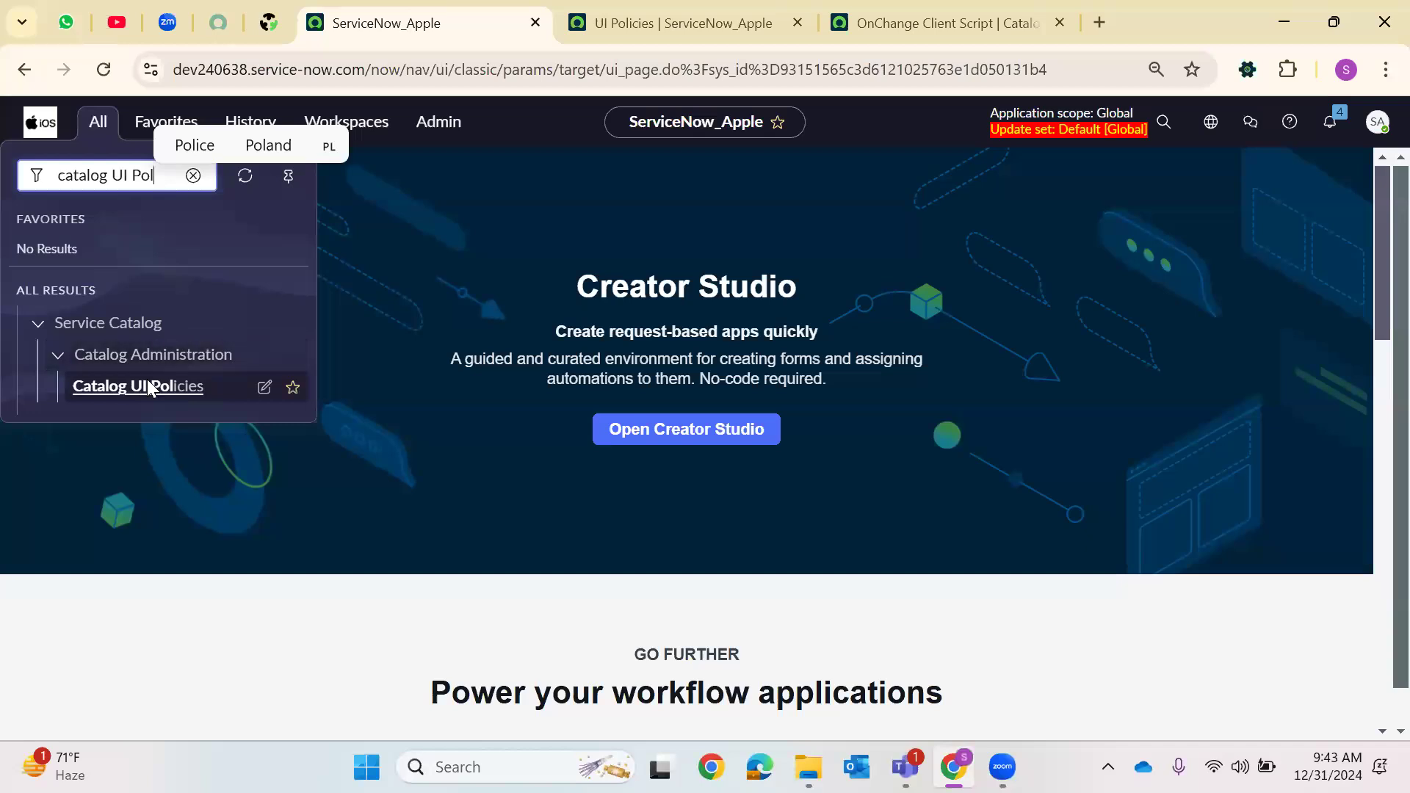
{"action": "right_click", "coordinate": [149, 387]}
{"action": "left_click", "coordinate": [261, 409]}
{"action": "left_click", "coordinate": [640, 11]}
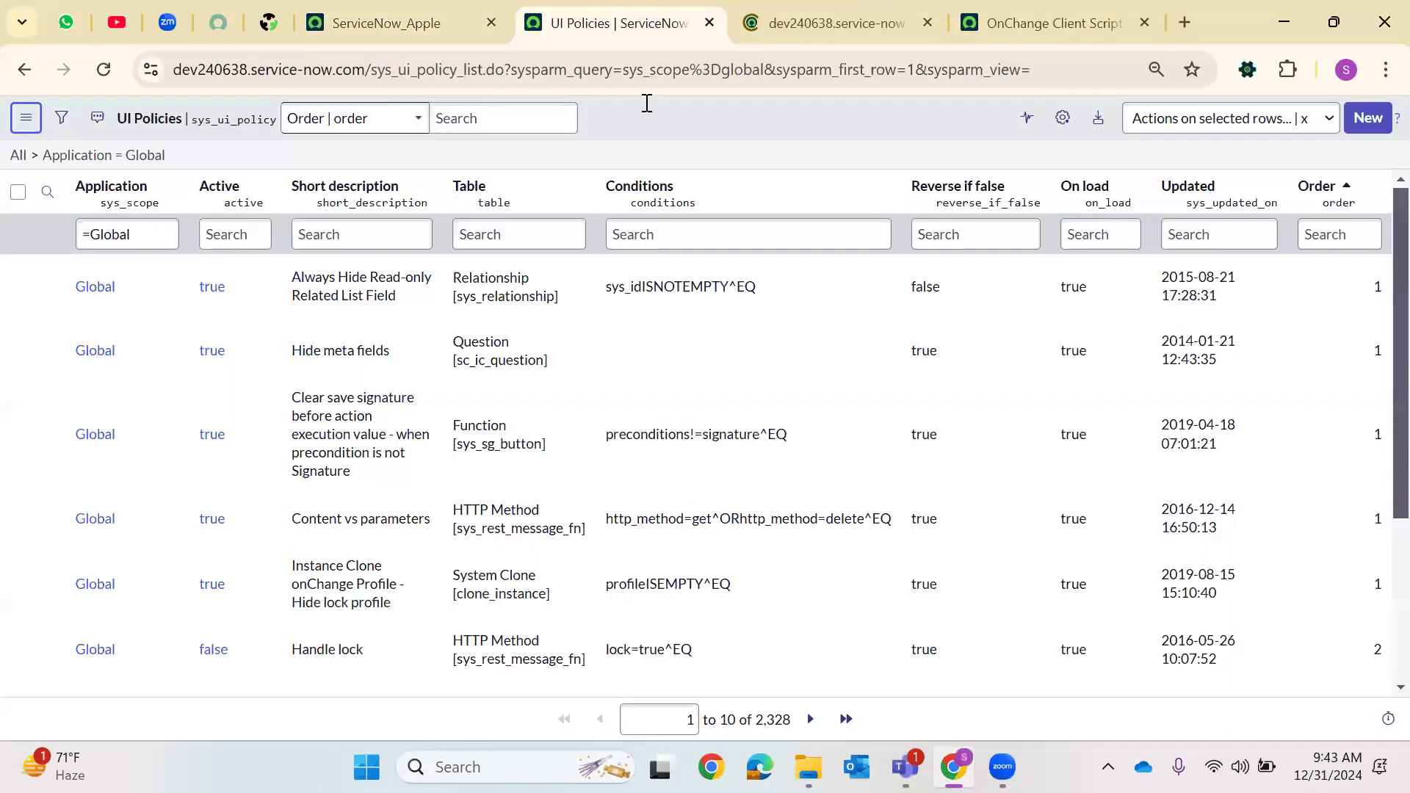
Add the Application and Active columns to the Catalog UI Policies list and move them to the top
{"action": "left_click", "coordinate": [869, 10]}
{"action": "left_click", "coordinate": [1059, 118]}
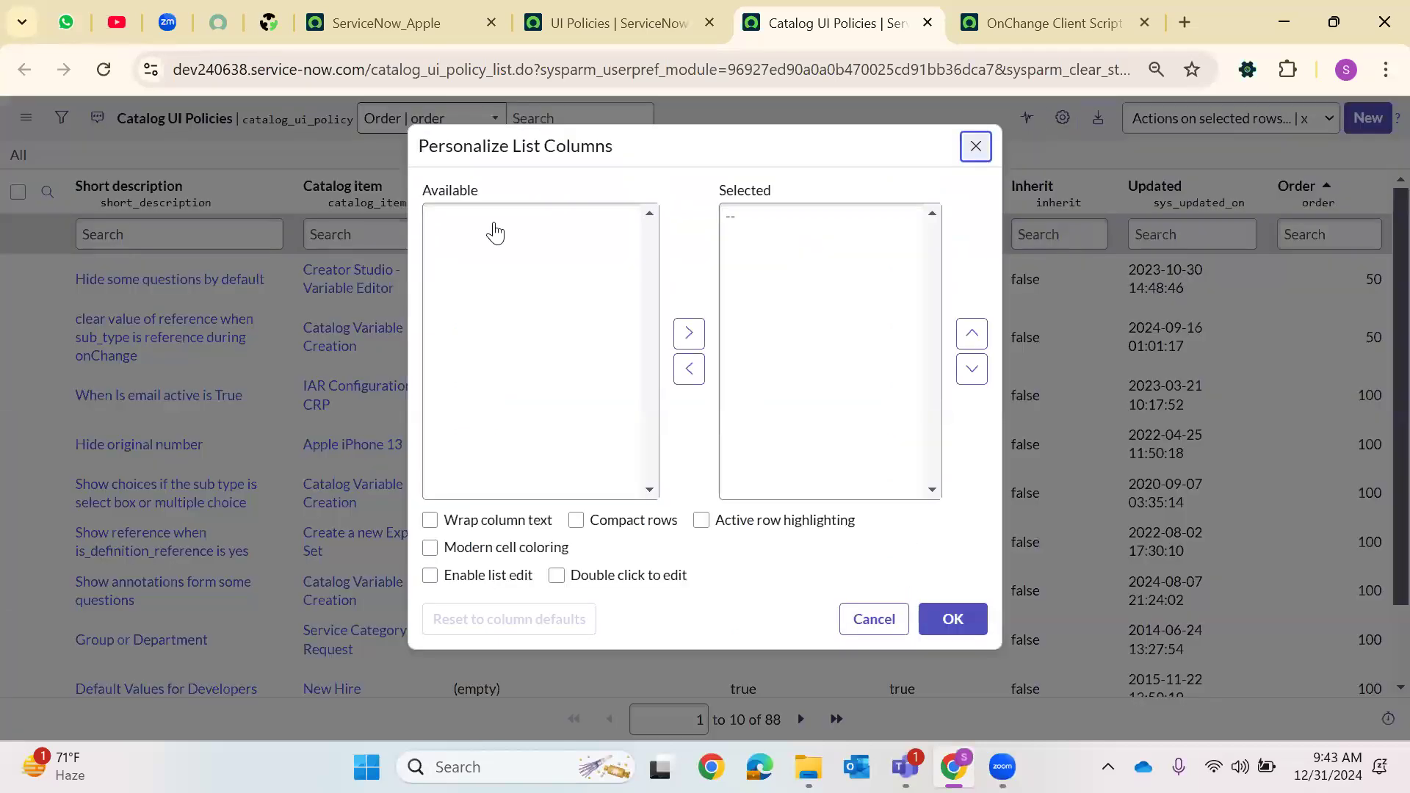
{"action": "left_click", "coordinate": [470, 234]}
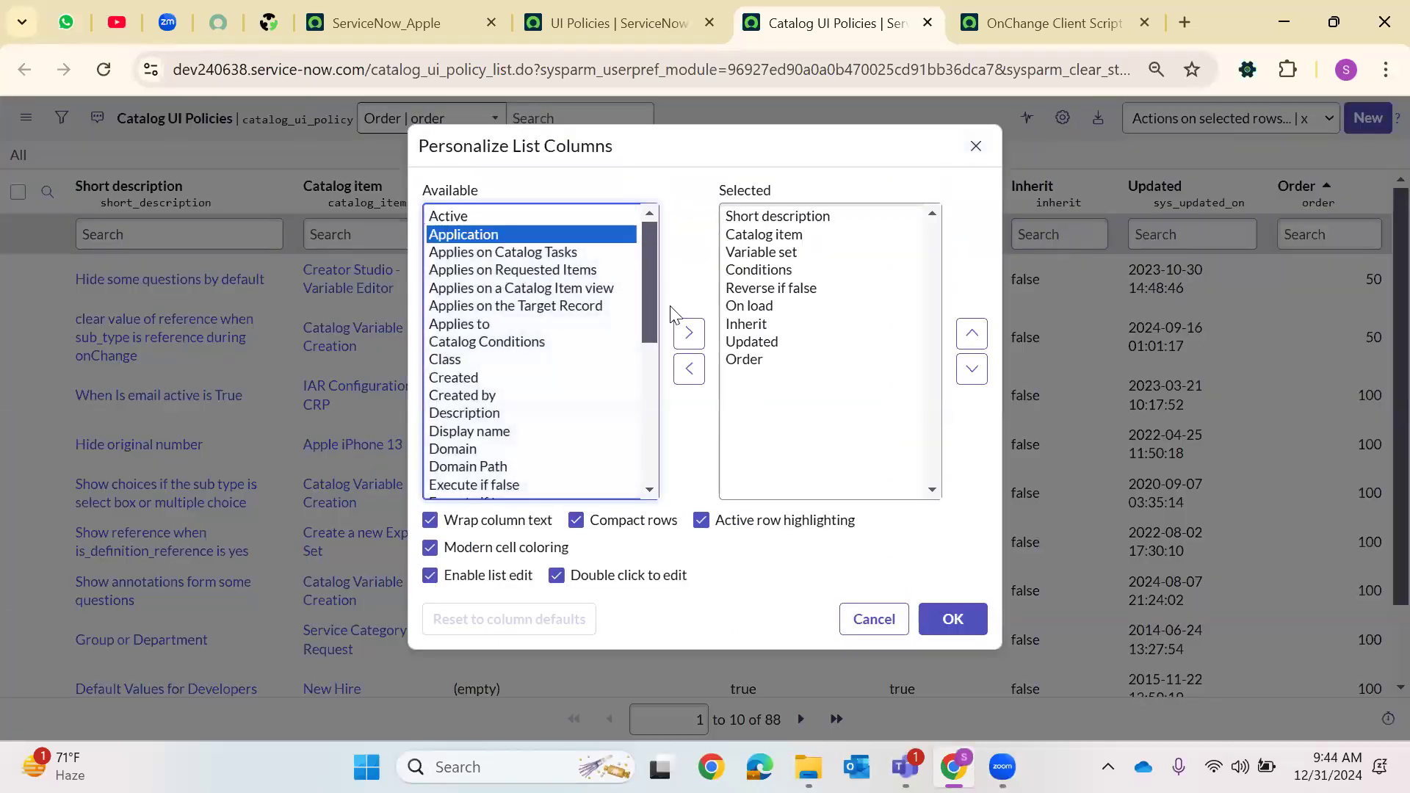
{"action": "left_click", "coordinate": [689, 333]}
{"action": "left_click", "coordinate": [971, 335]}
{"action": "double_click", "coordinate": [972, 334]}
{"action": "double_click", "coordinate": [972, 334]}
{"action": "triple_click", "coordinate": [971, 334]}
{"action": "left_click", "coordinate": [972, 334]}
{"action": "left_click", "coordinate": [450, 217]}
{"action": "left_click", "coordinate": [689, 333]}
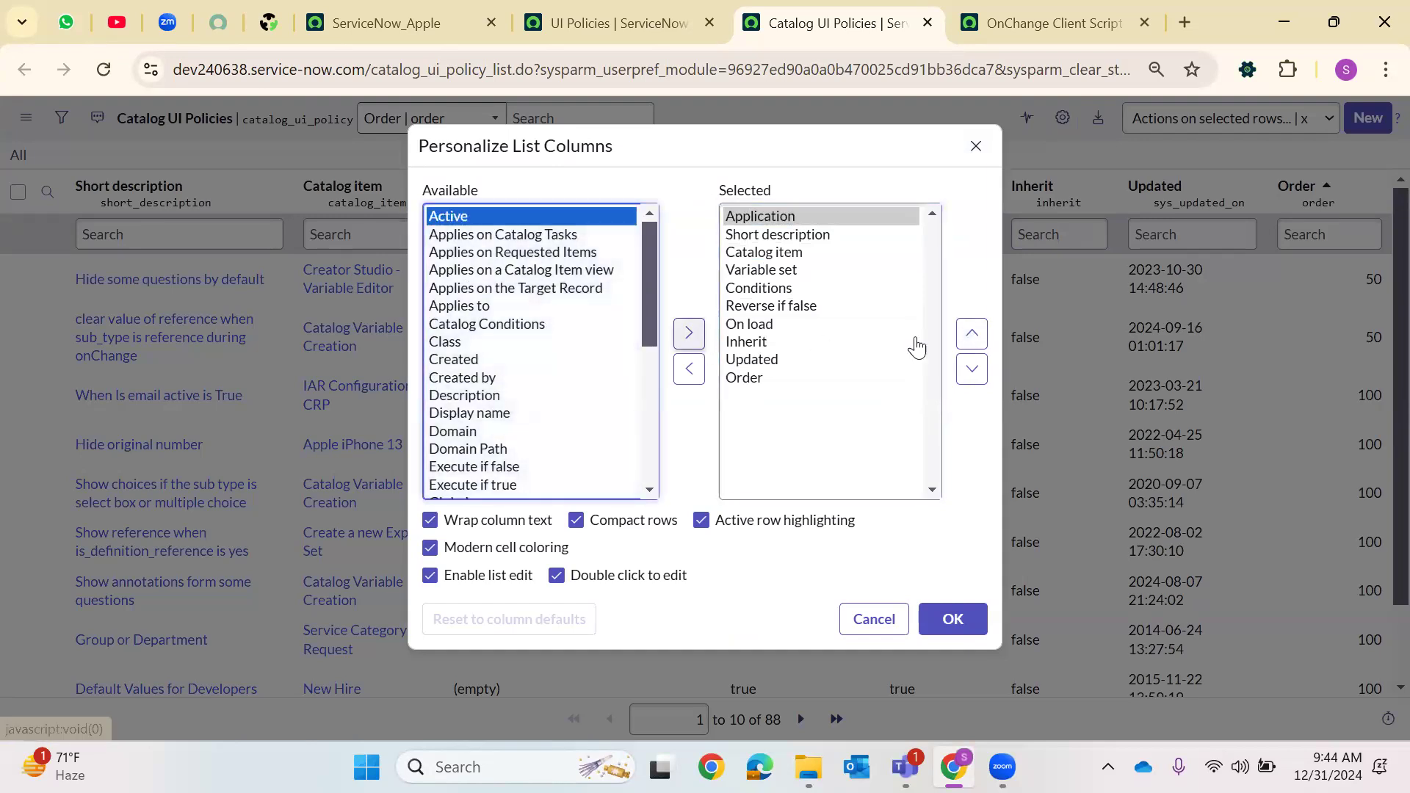
{"action": "double_click", "coordinate": [972, 334]}
{"action": "double_click", "coordinate": [972, 334]}
{"action": "triple_click", "coordinate": [972, 335]}
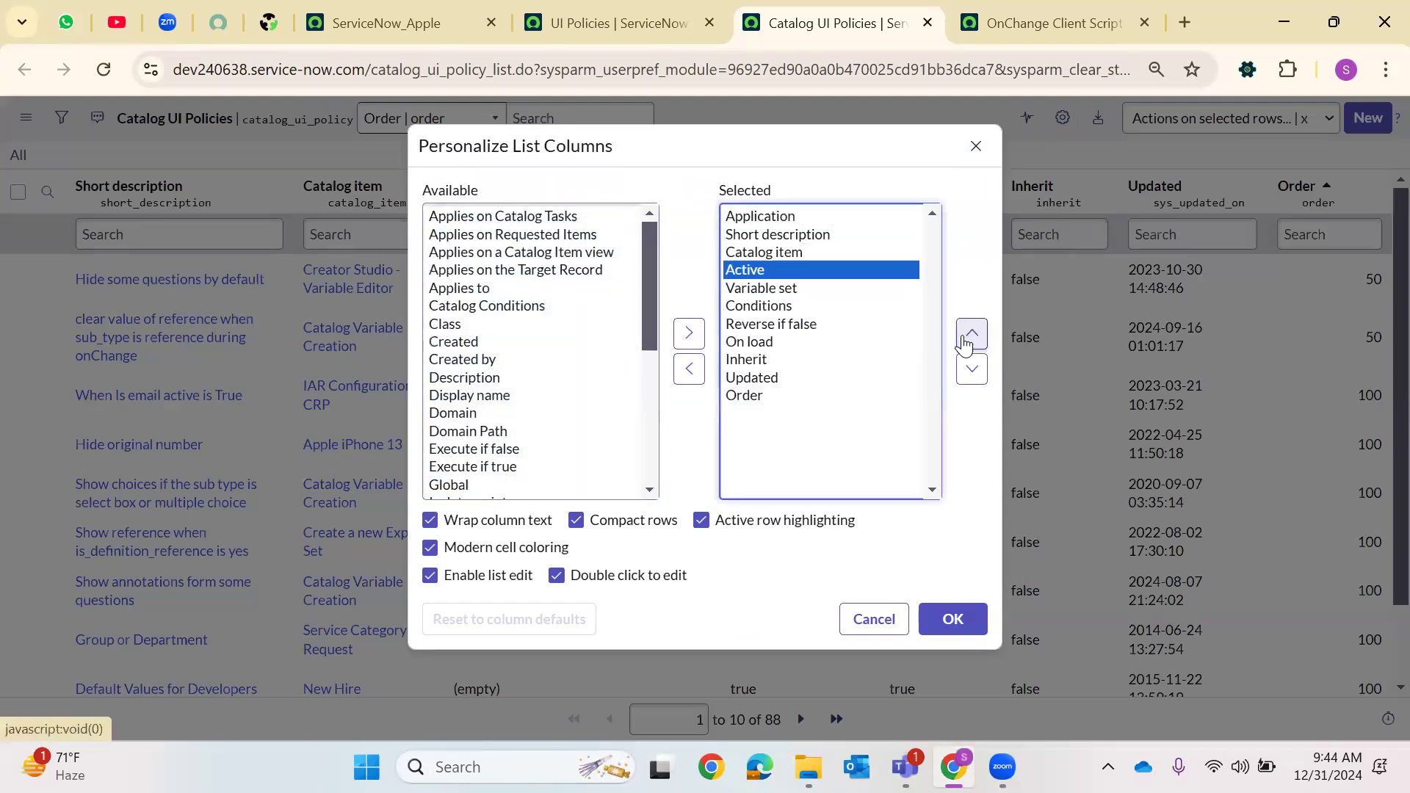
{"action": "triple_click", "coordinate": [971, 334]}
{"action": "left_click", "coordinate": [988, 615]}
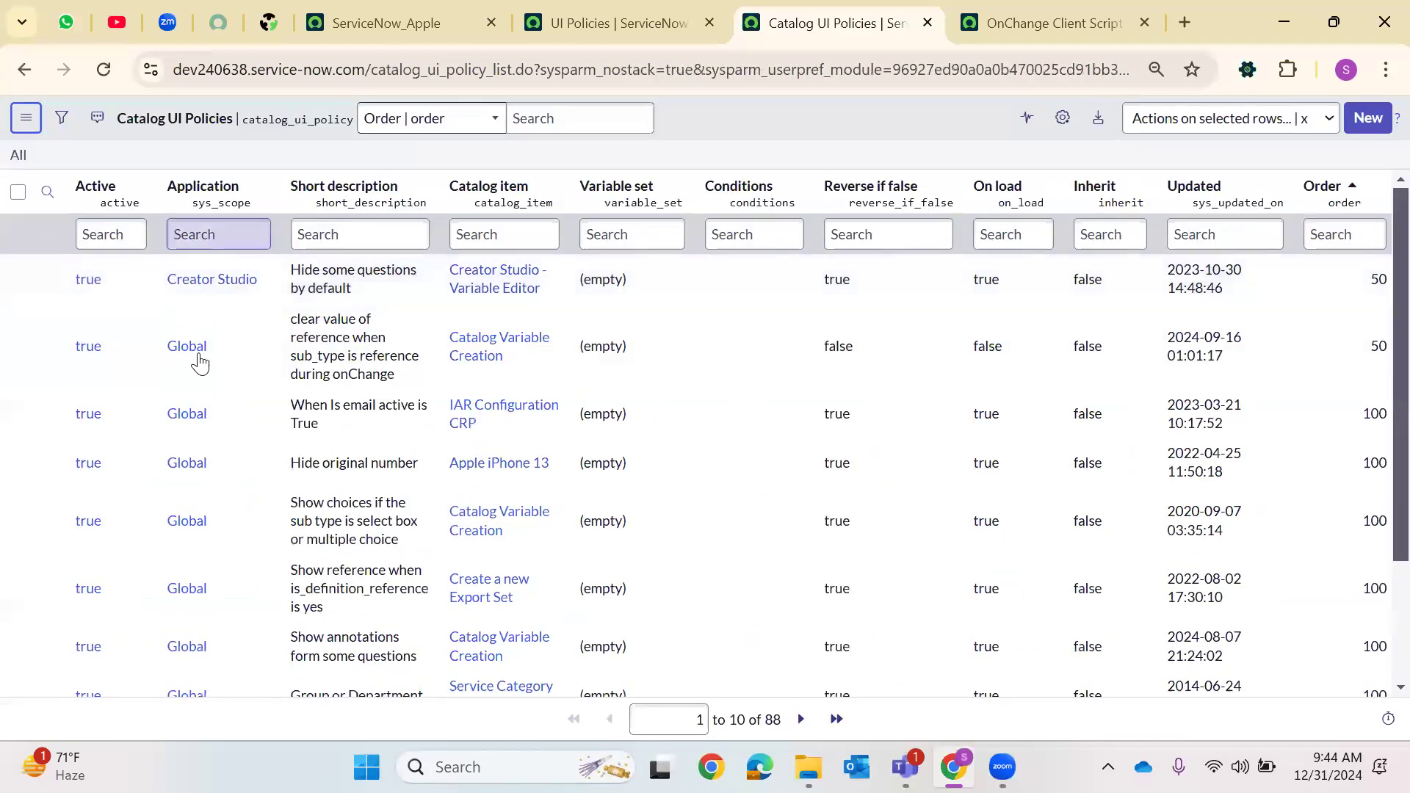
Filter the Catalog UI Policies list to show only records whose Application is Global
{"action": "right_click", "coordinate": [257, 370]}
{"action": "left_click", "coordinate": [303, 367]}
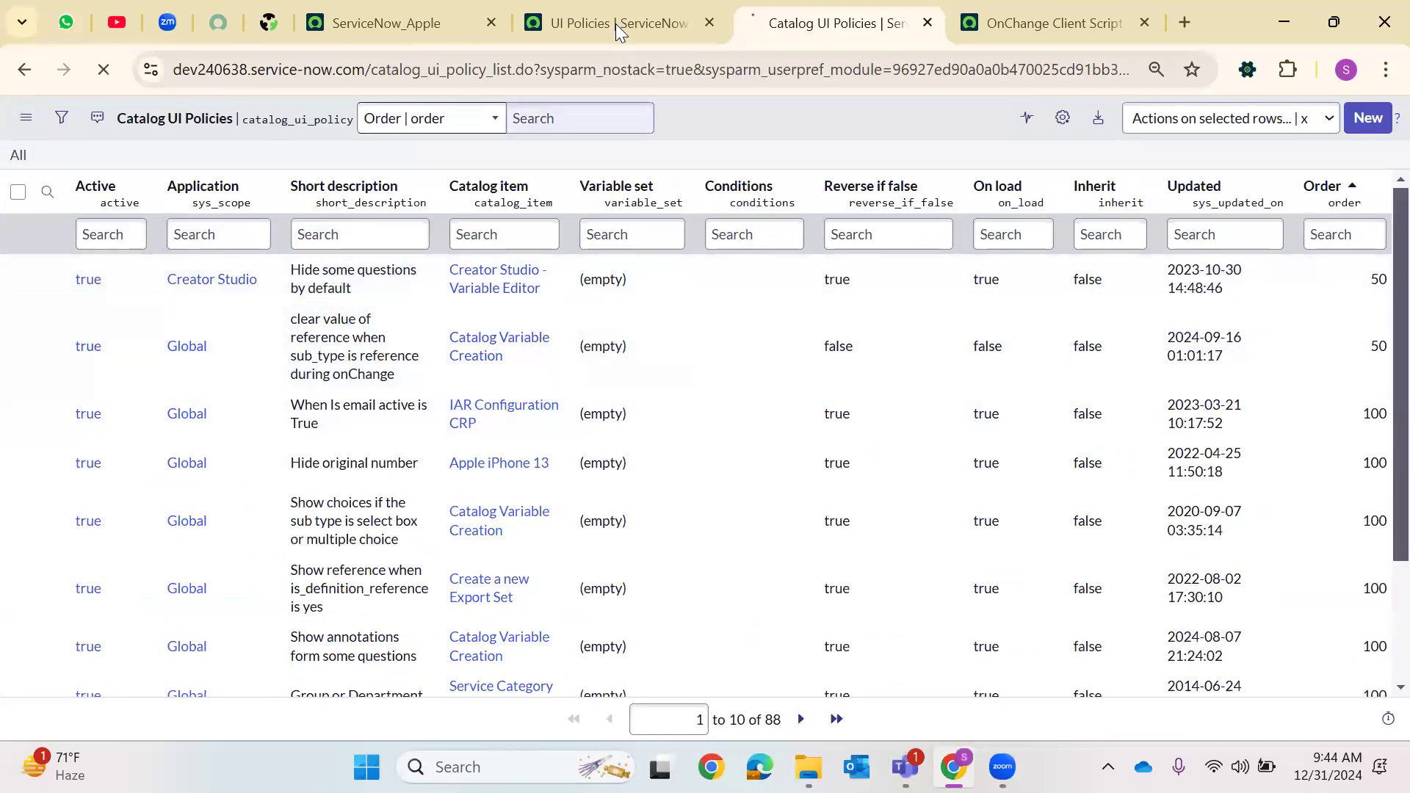
{"action": "left_click", "coordinate": [616, 22]}
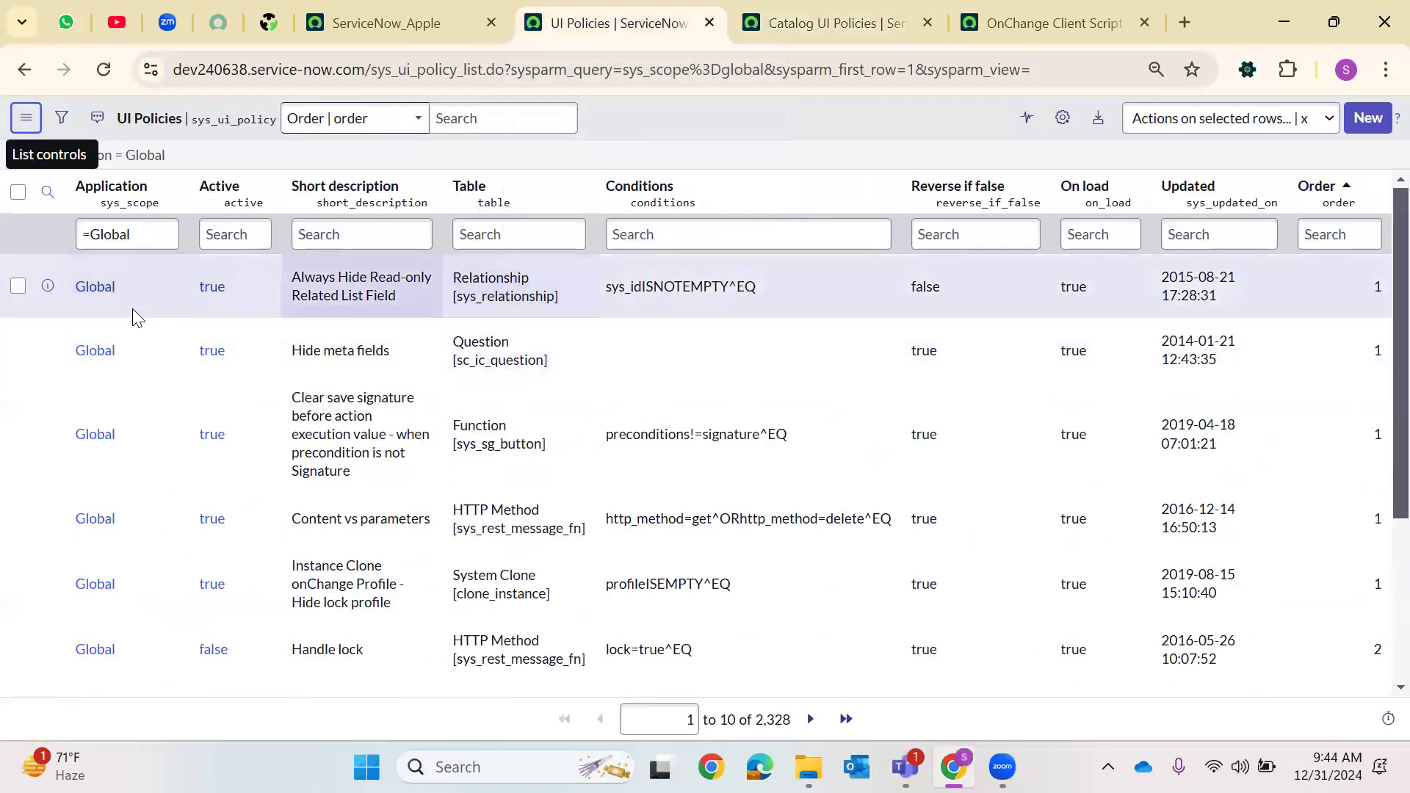
{"action": "left_click", "coordinate": [99, 287]}
{"action": "left_click", "coordinate": [915, 11]}
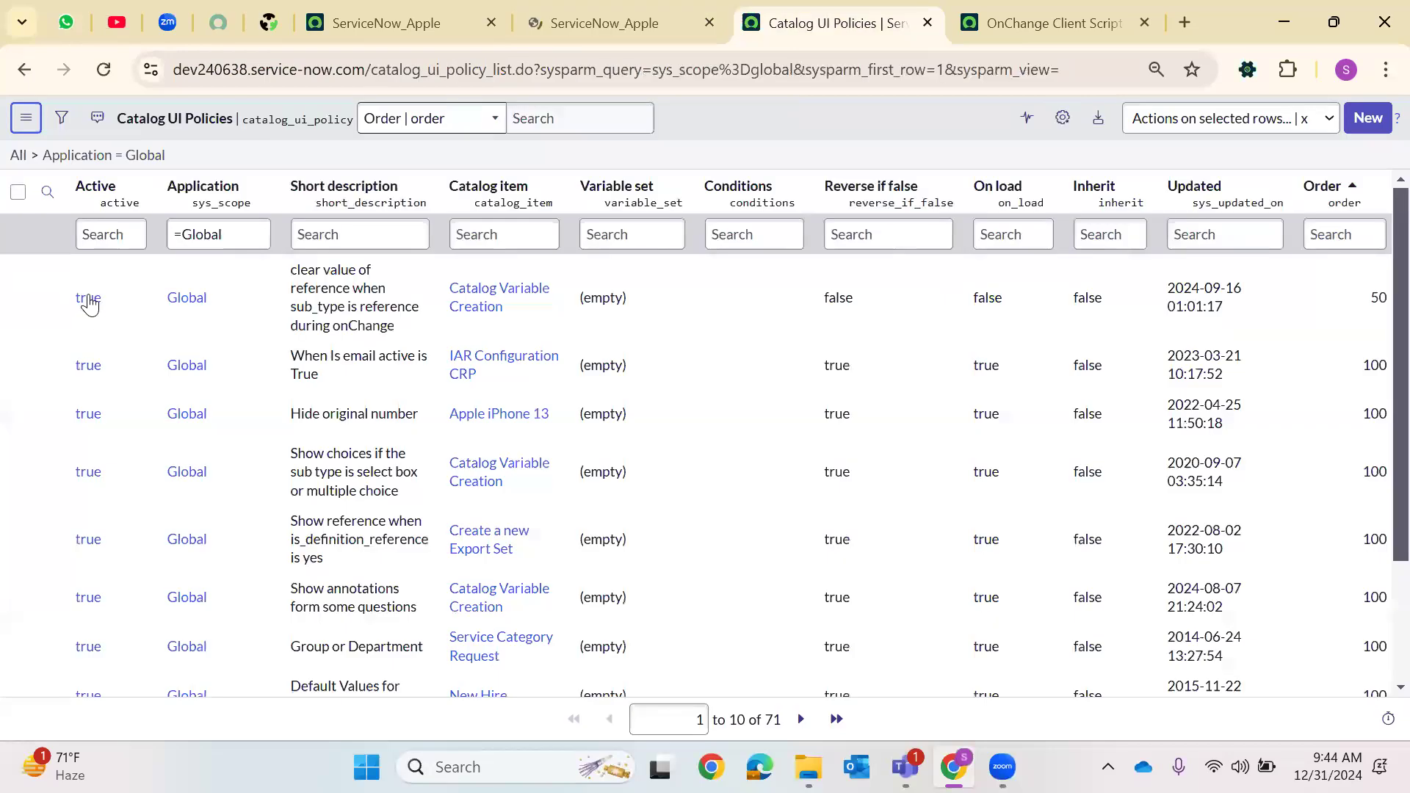
Open the Global application record from the UI Policies list and go back to the list
{"action": "left_click", "coordinate": [646, 26]}
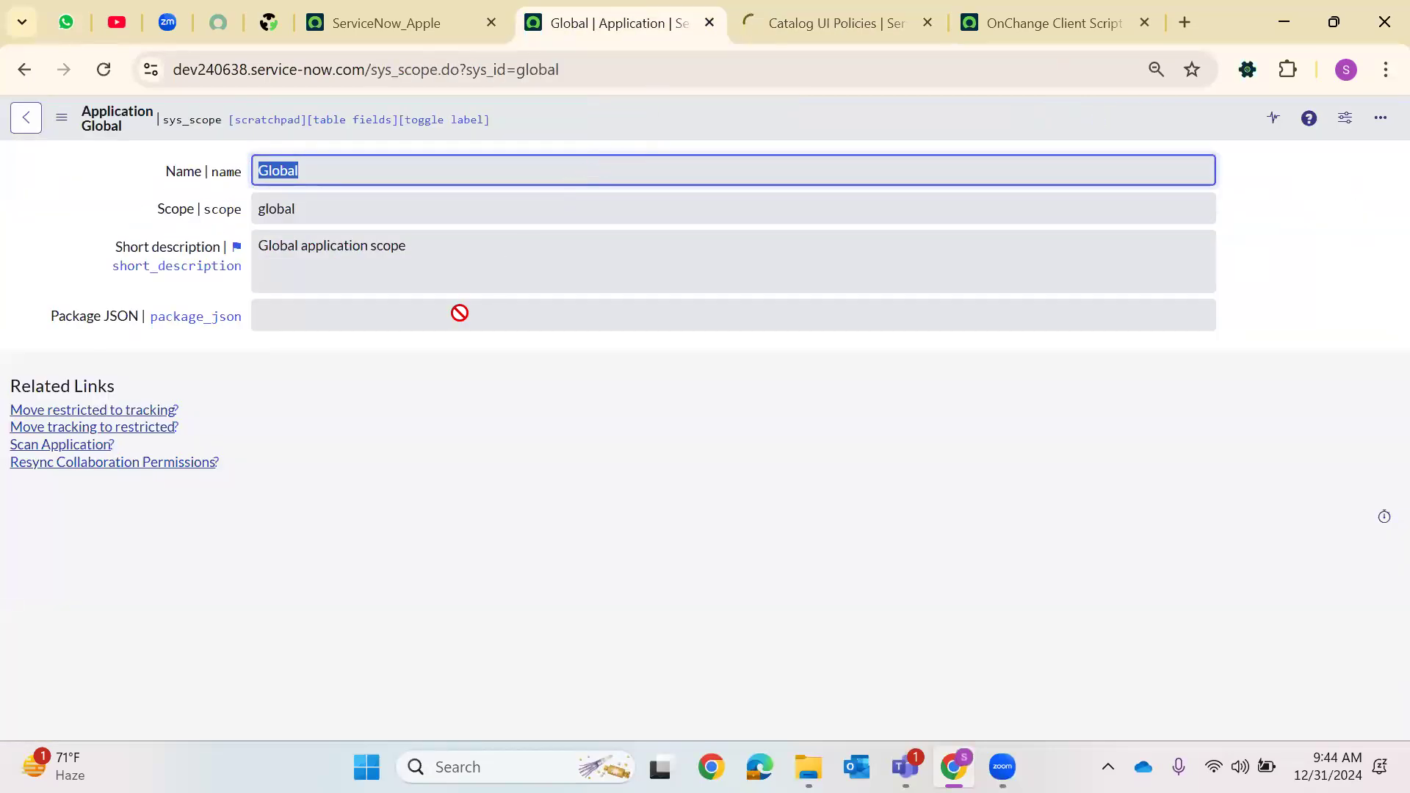
{"action": "left_click", "coordinate": [26, 117]}
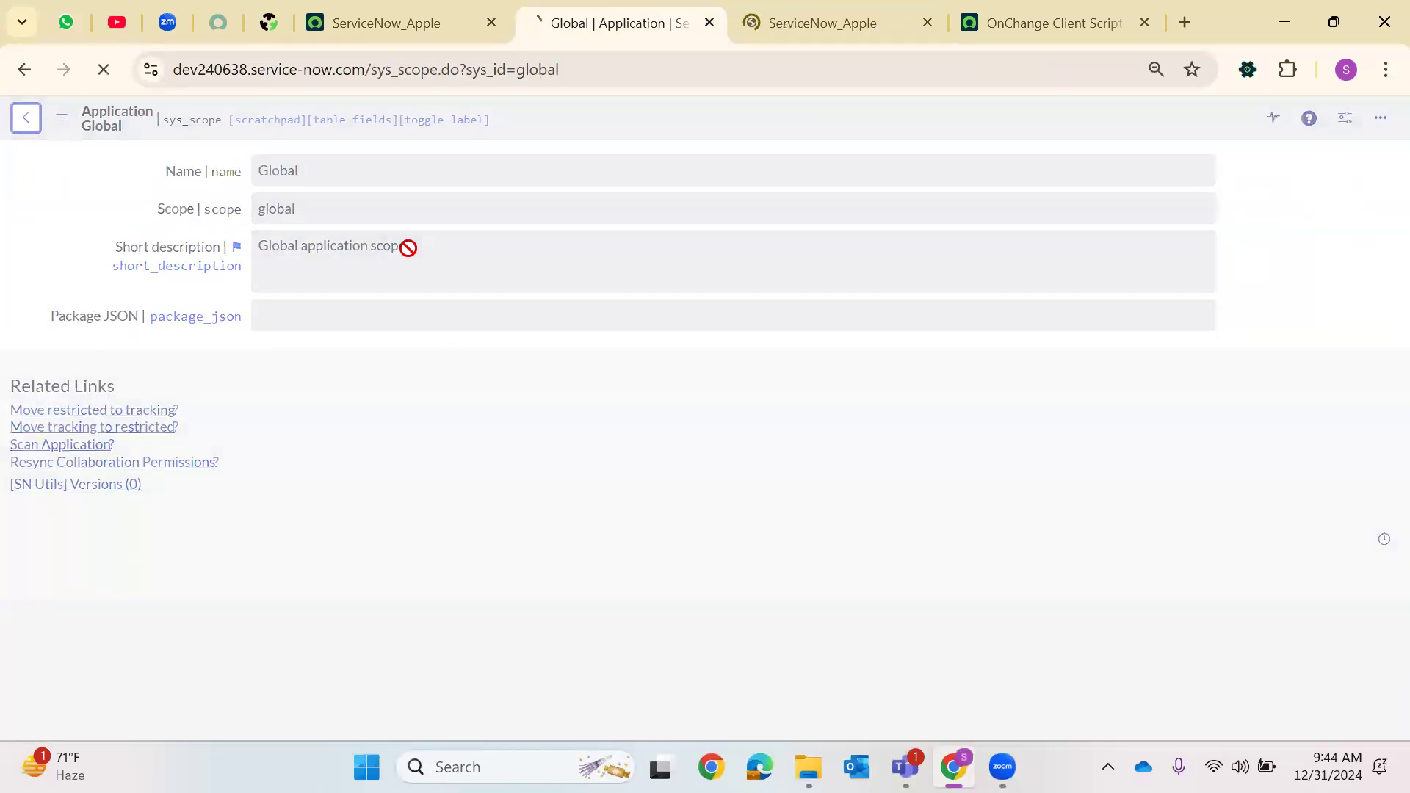
{"action": "left_click", "coordinate": [788, 9]}
{"action": "left_click", "coordinate": [646, 22]}
{"action": "left_click", "coordinate": [27, 119]}
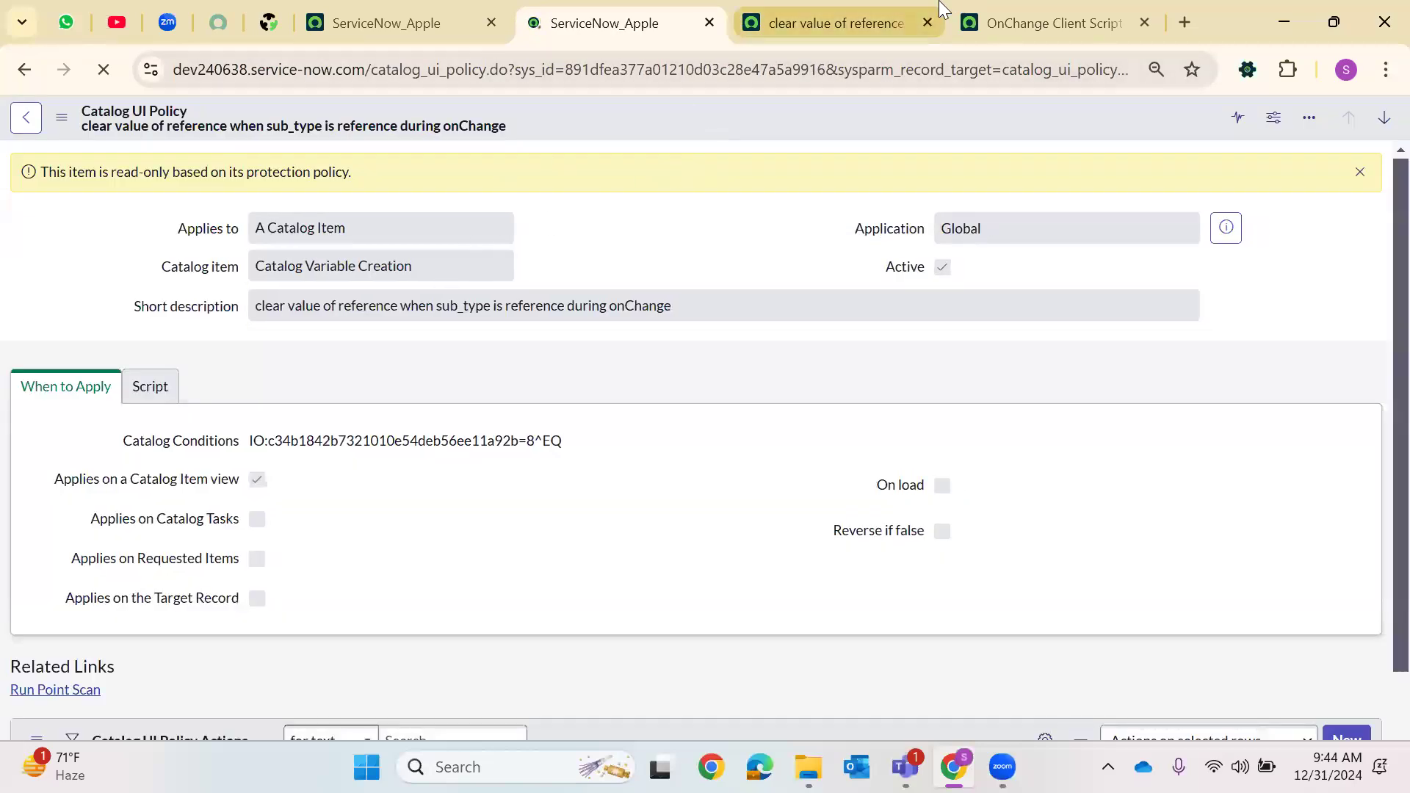
Review the 'clear value of reference' catalog UI policy's settings, return to the filtered list, and select its URL
{"action": "left_click", "coordinate": [965, 8]}
{"action": "left_click", "coordinate": [843, 10]}
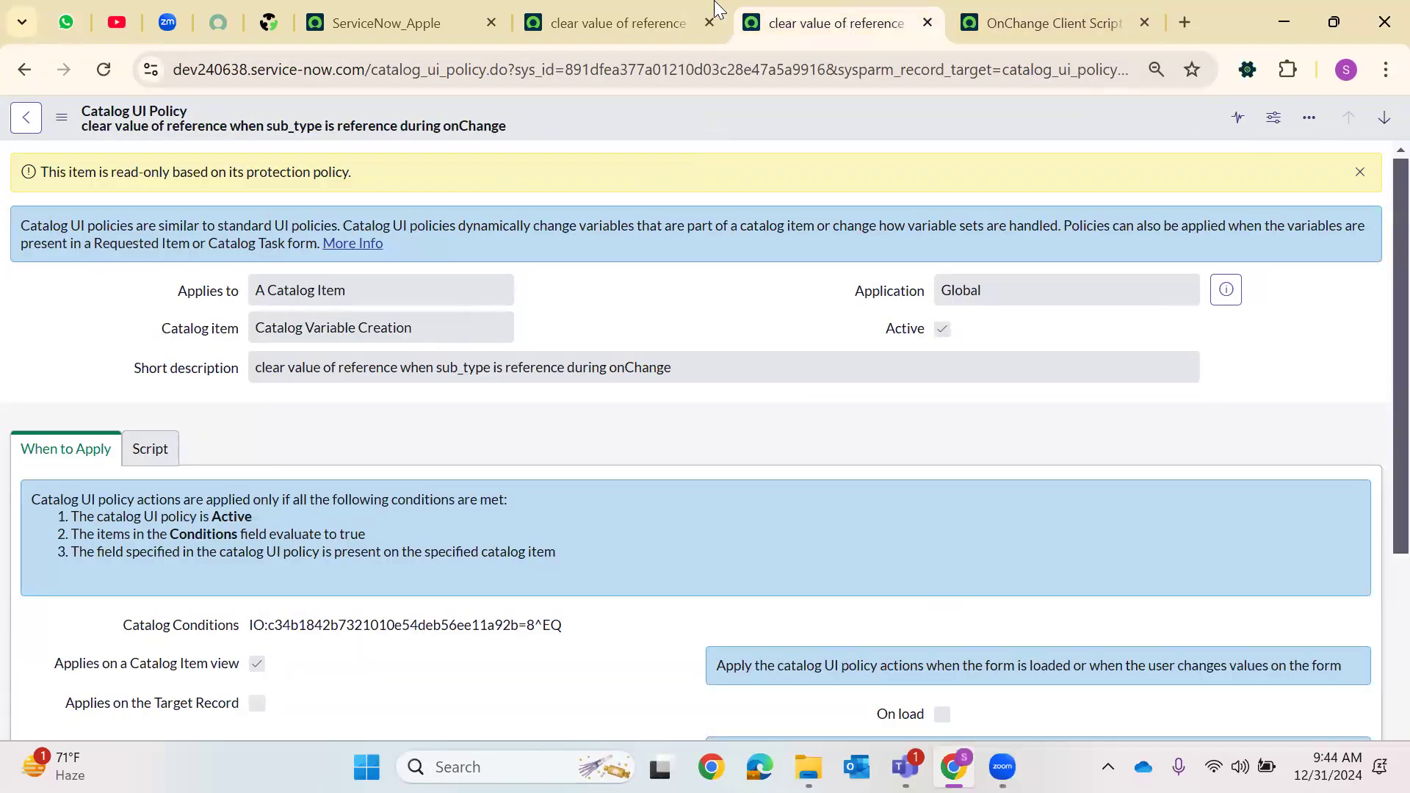
{"action": "left_click", "coordinate": [711, 26]}
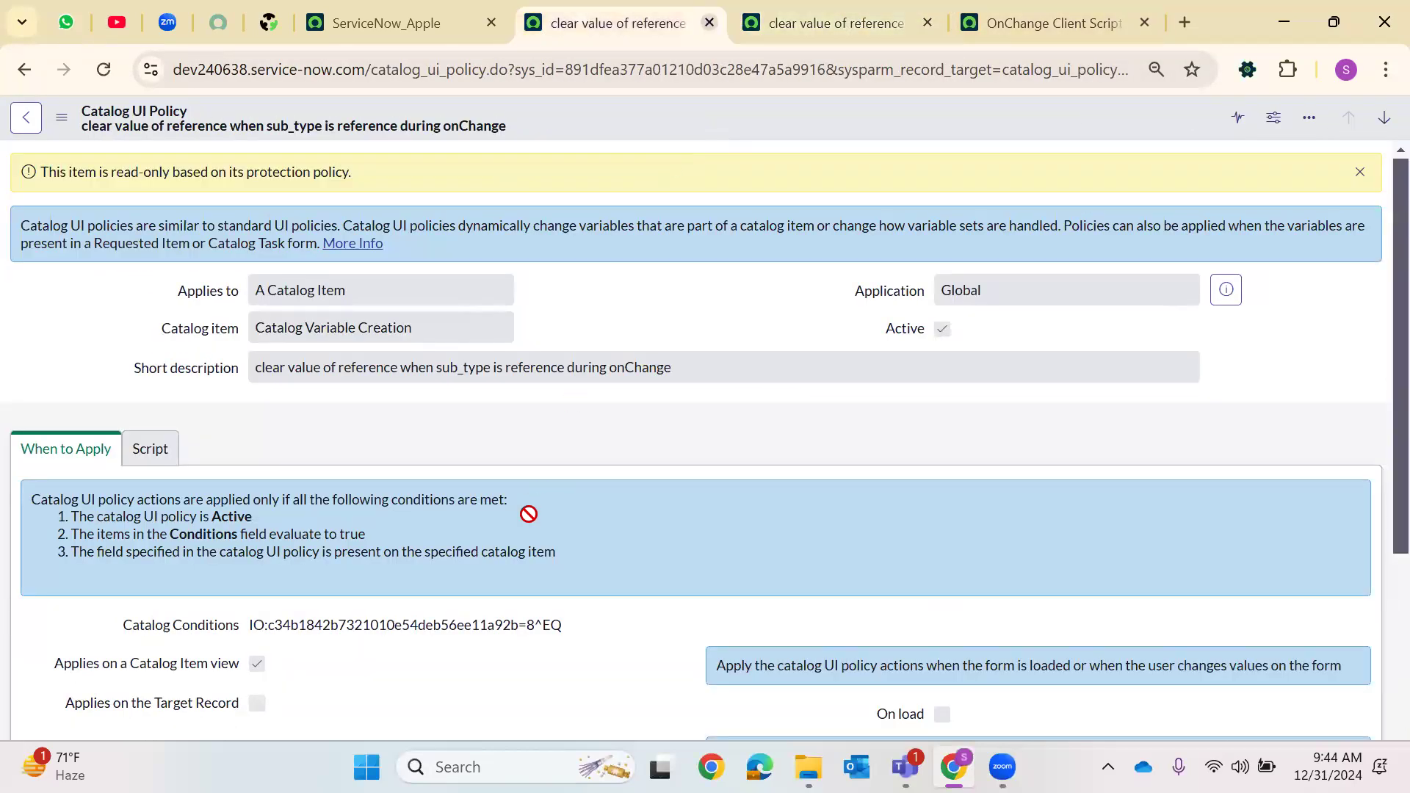
{"action": "scroll", "coordinate": [528, 514], "scroll_direction": "down", "scroll_amount": 3}
{"action": "scroll", "coordinate": [529, 514], "scroll_direction": "up", "scroll_amount": 3}
{"action": "left_click", "coordinate": [797, 22]}
{"action": "scroll", "coordinate": [724, 305], "scroll_direction": "down", "scroll_amount": 4}
{"action": "scroll", "coordinate": [724, 306], "scroll_direction": "up", "scroll_amount": 4}
{"action": "left_click", "coordinate": [679, 14]}
{"action": "left_click", "coordinate": [22, 70]}
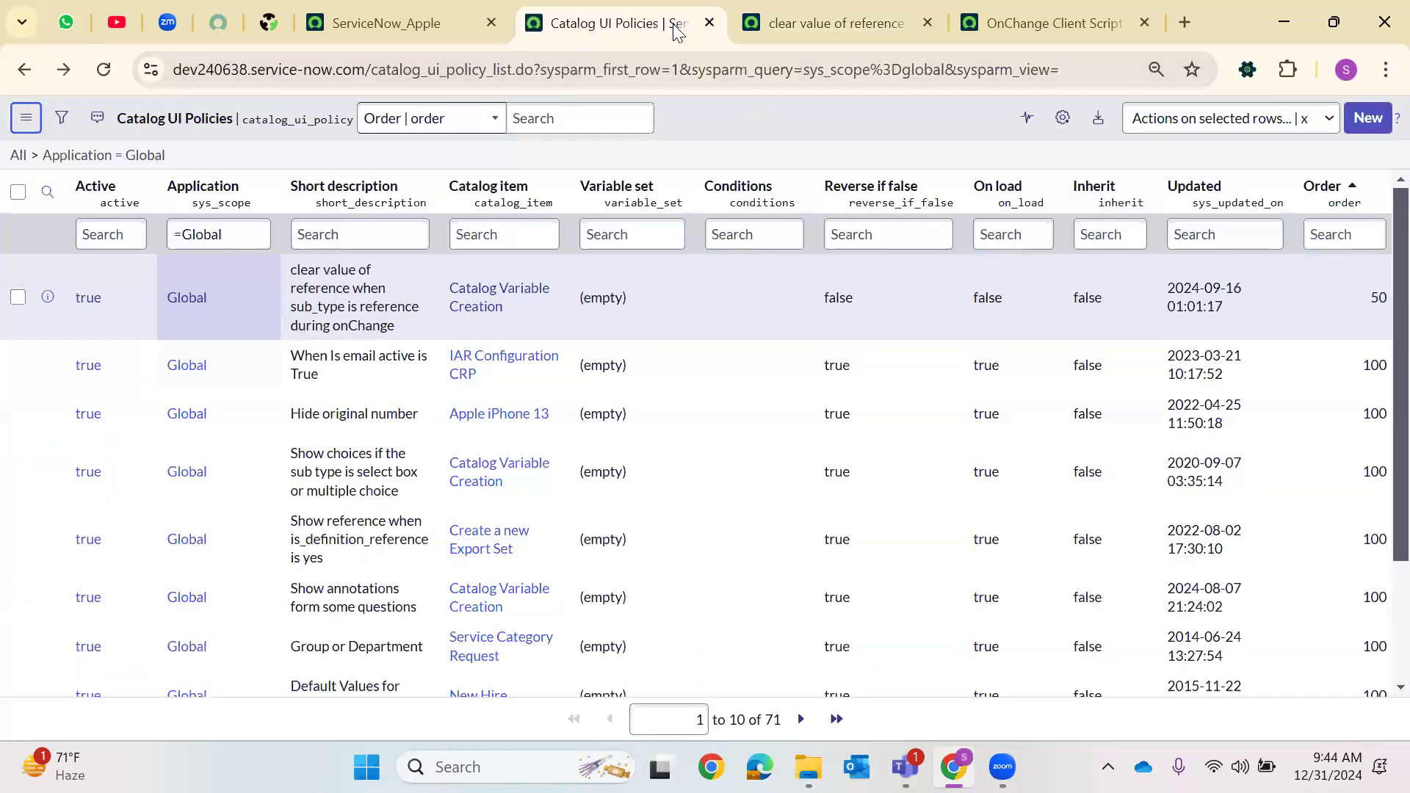
{"action": "left_click_drag", "start_coordinate": [371, 74], "coordinate": [1375, 39]}
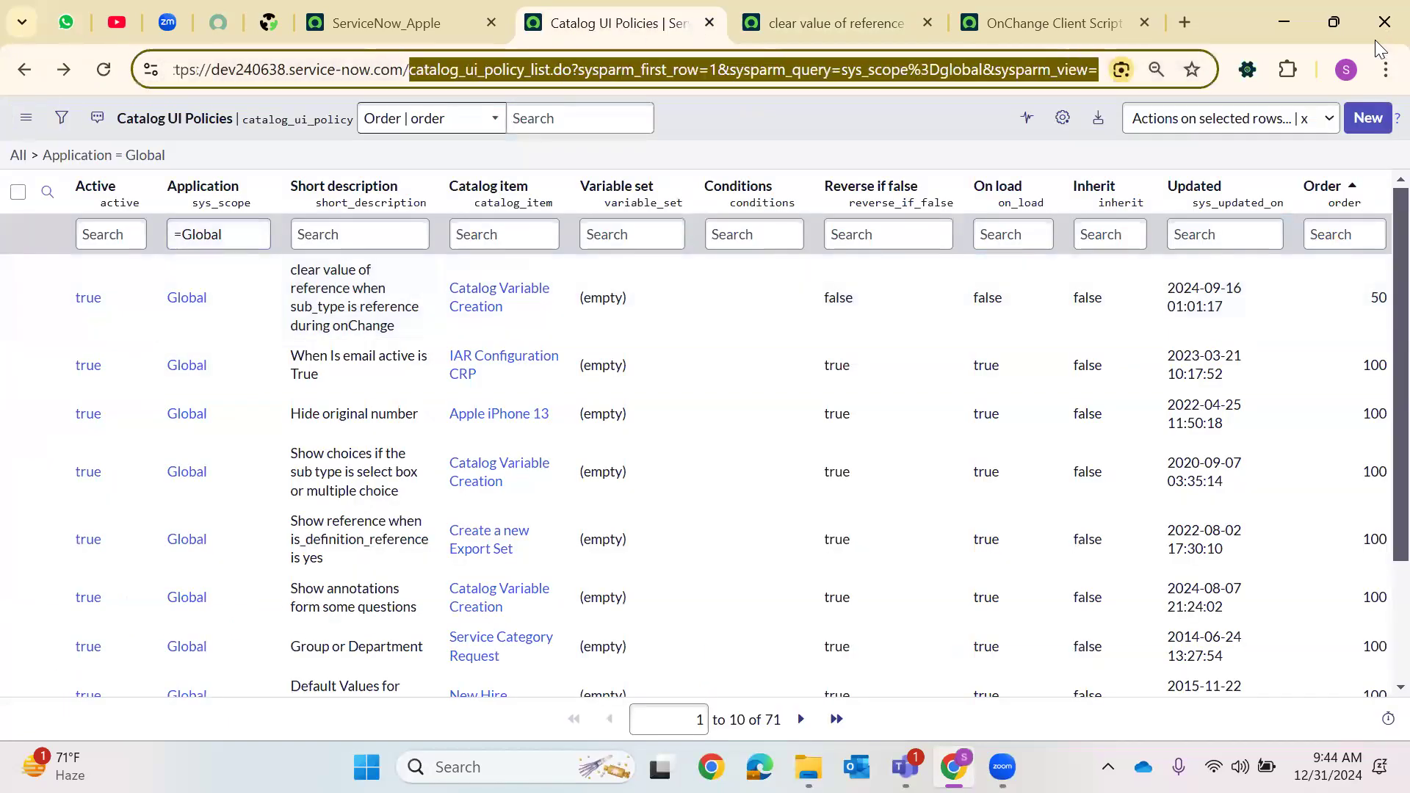
Open the UI Policies list by changing the address to sys_ui_policy_list
{"action": "key", "text": "BackSpace"}
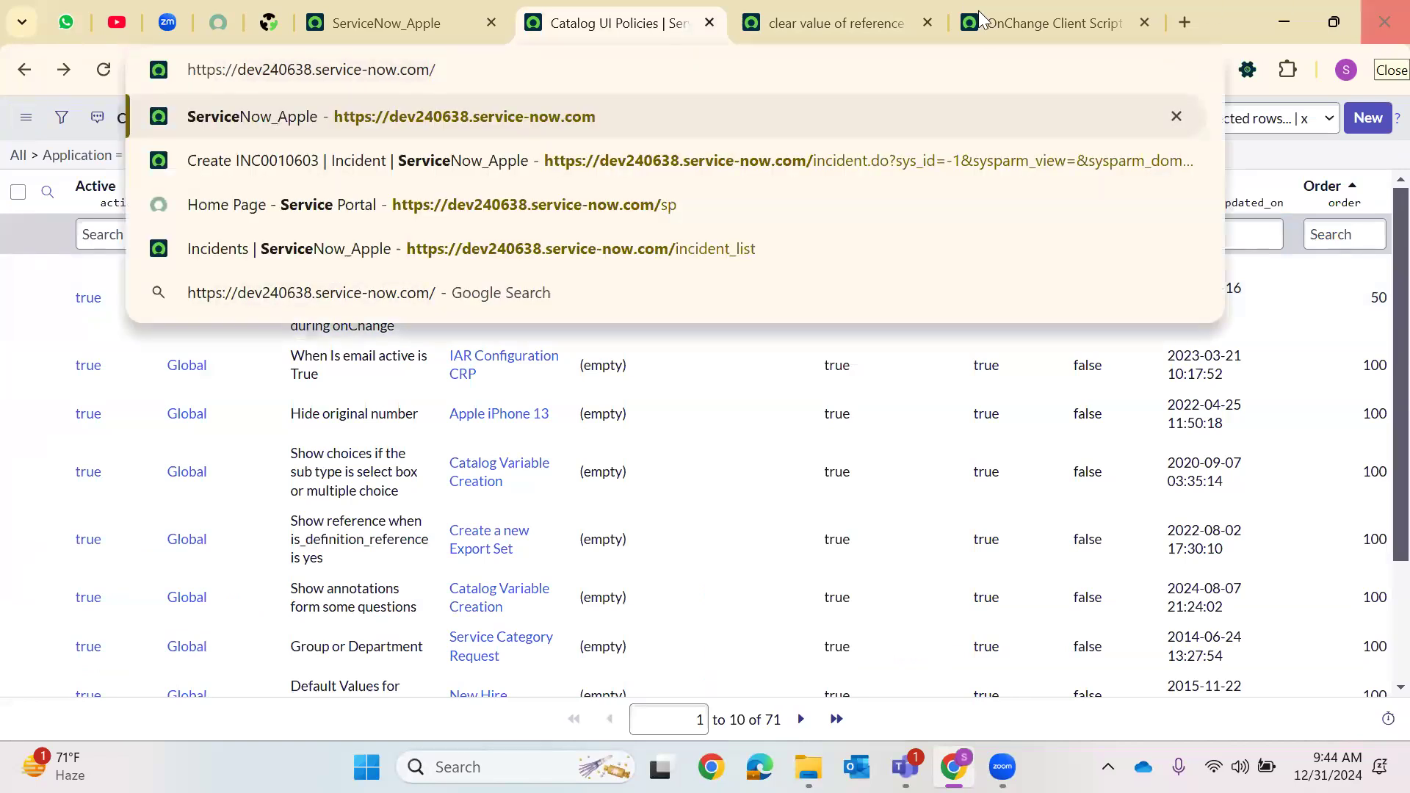
{"action": "type", "text": "sys_"}
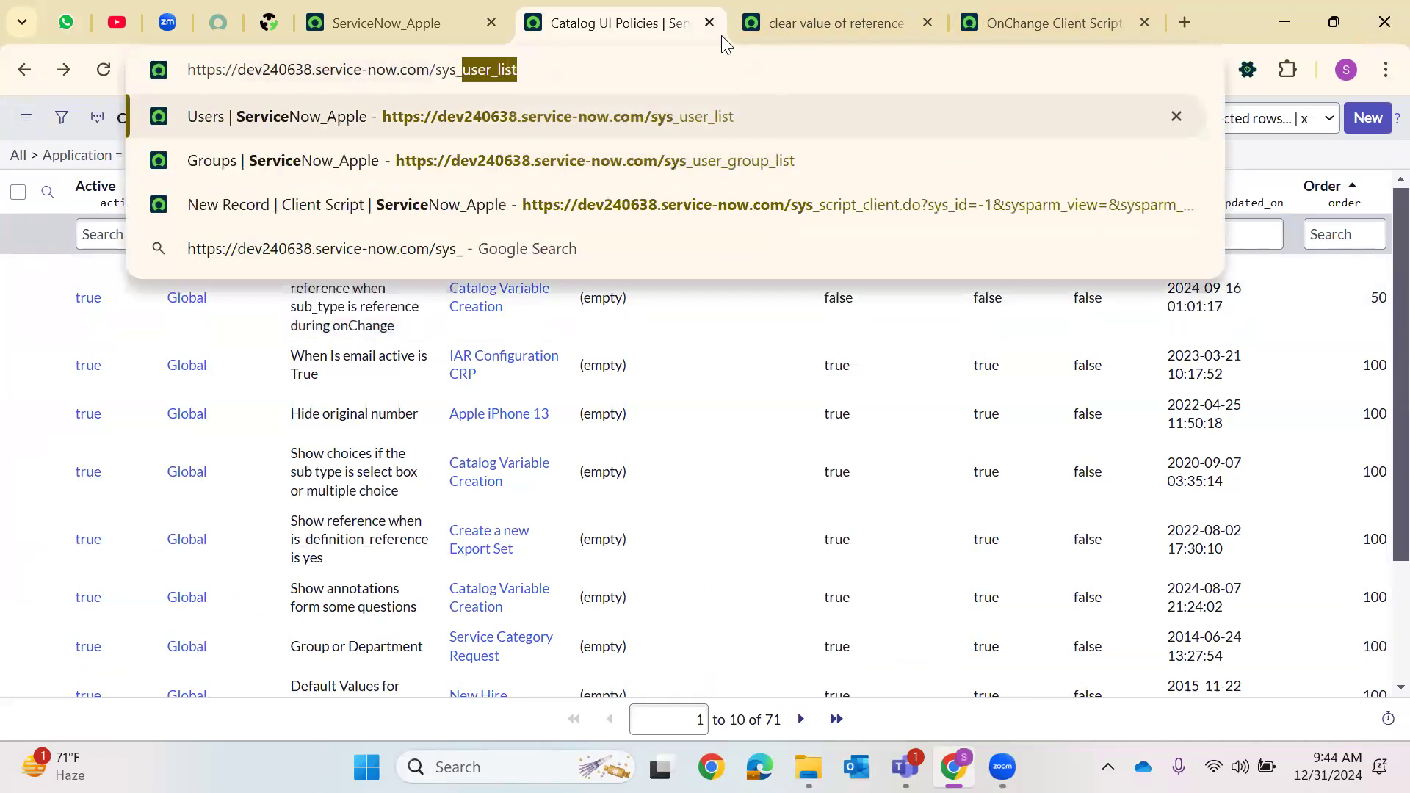
{"action": "type", "text": "ui_policy."}
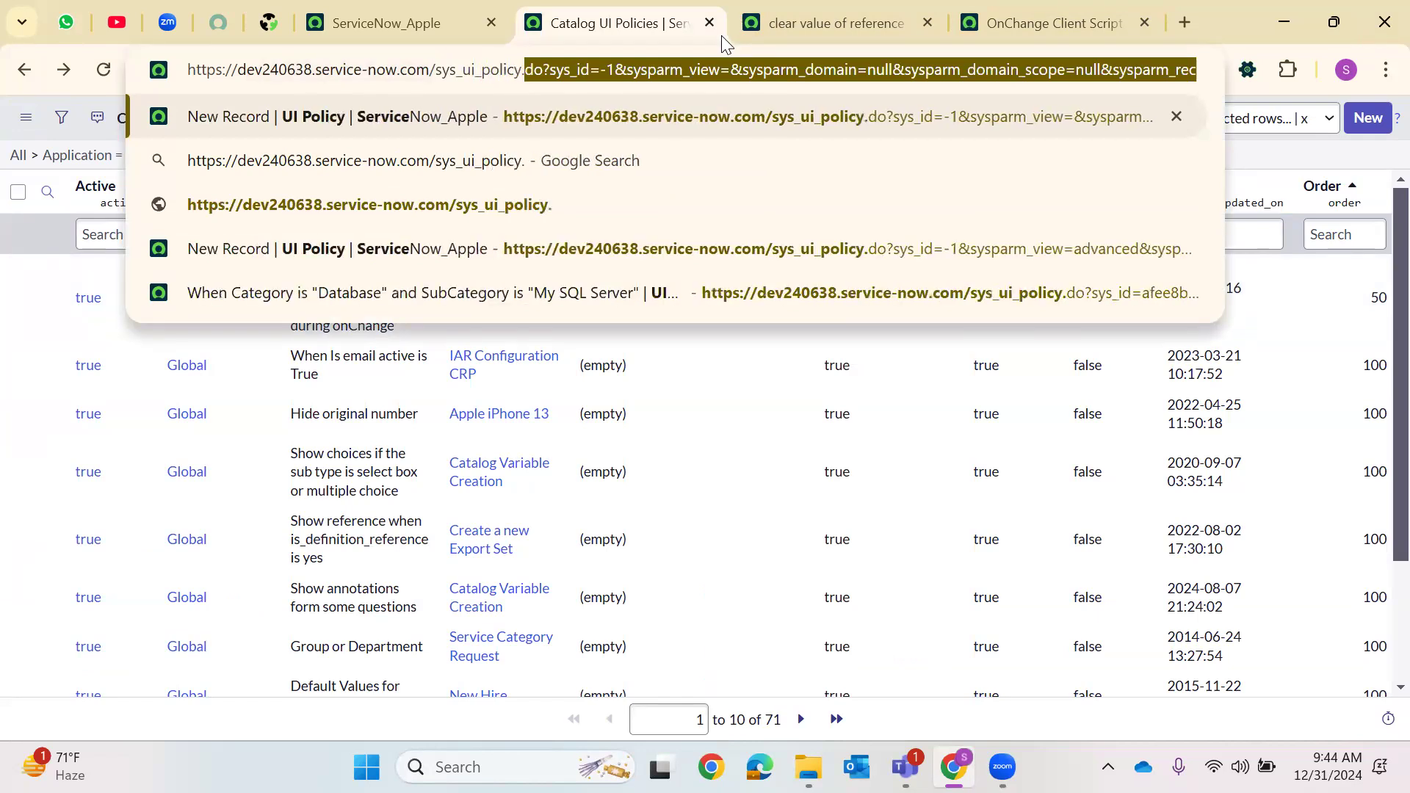
{"action": "key", "text": "Delete"}
{"action": "type", "text": "_list"}
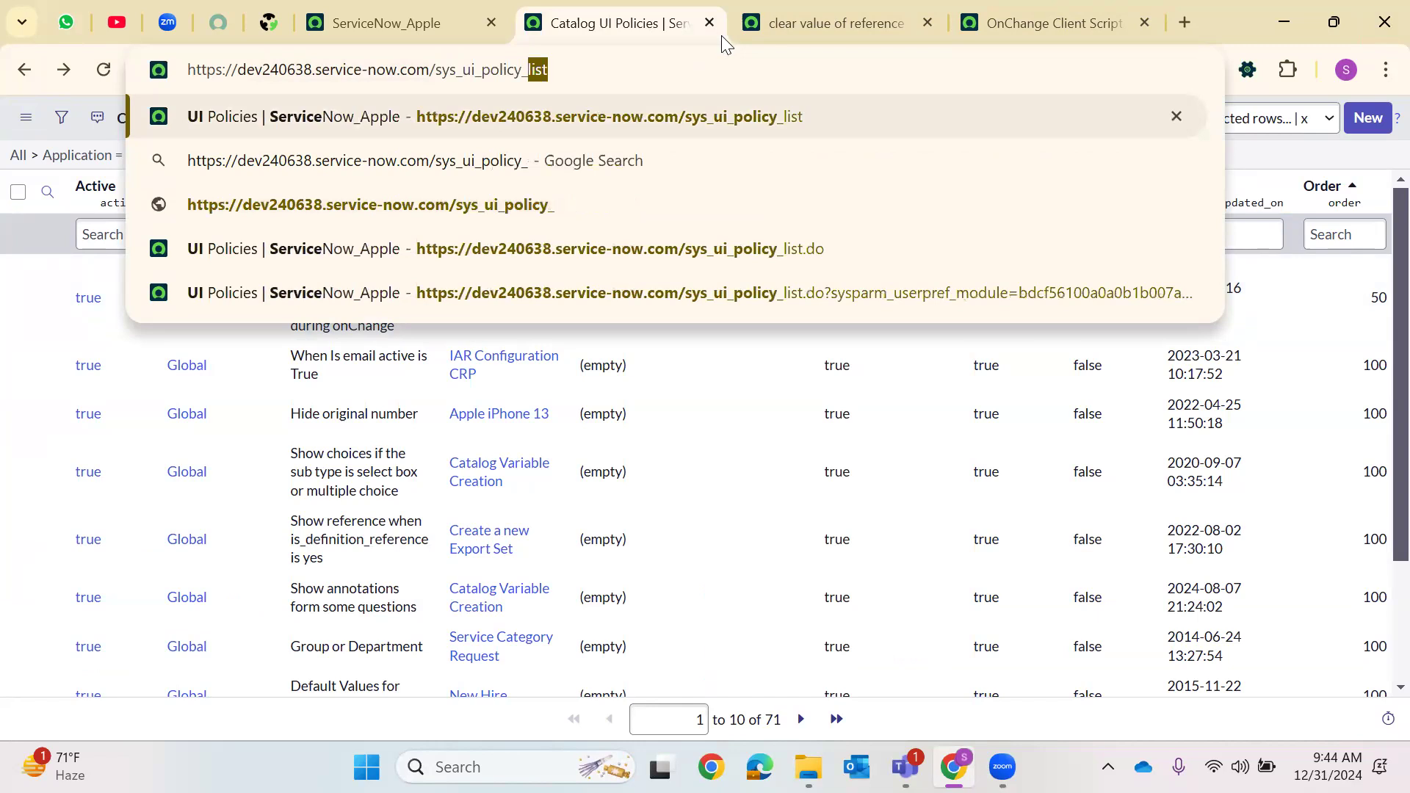
{"action": "key", "text": "Return"}
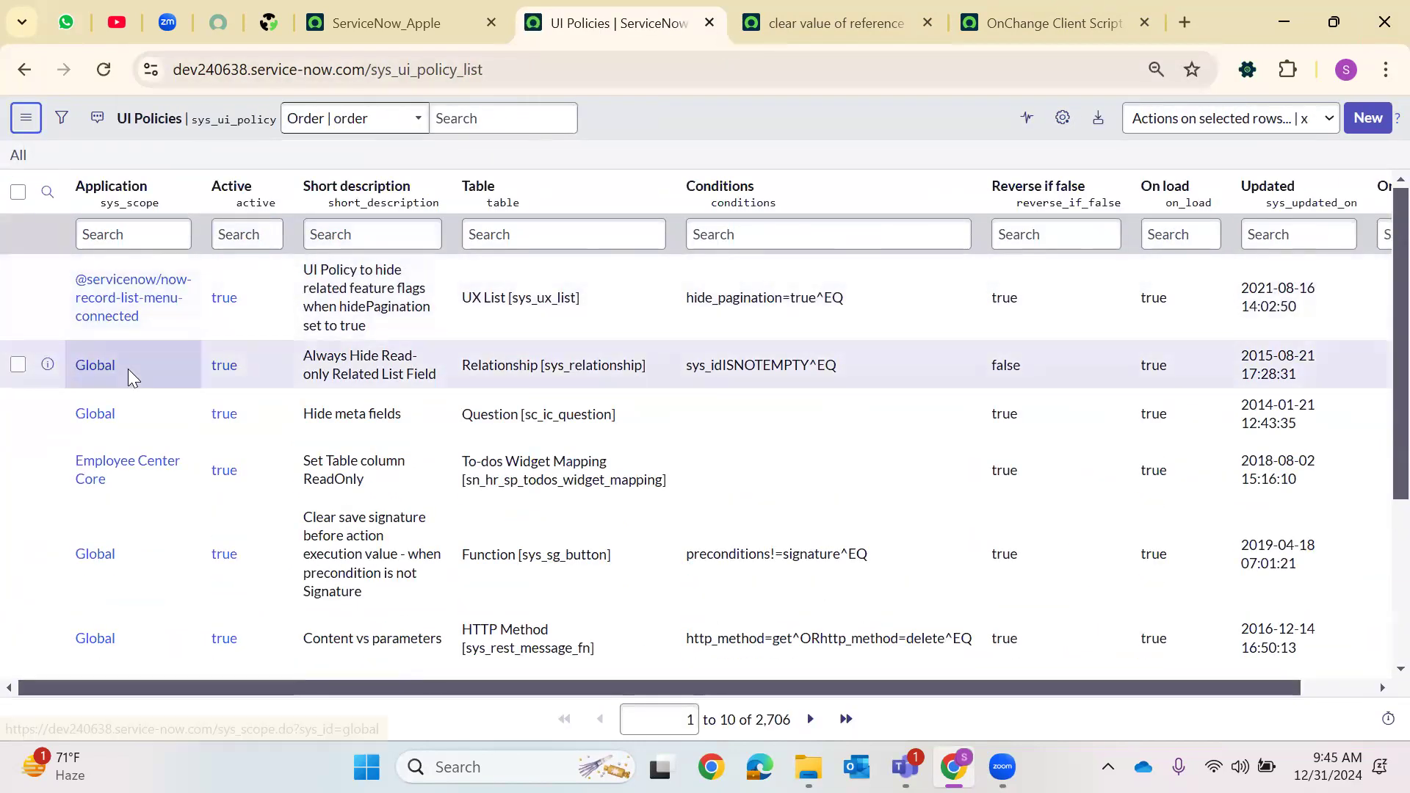
Open the Global 'Always Hide Read-only Related List Field' UI policy and review its table, description and order fields
{"action": "right_click", "coordinate": [128, 371]}
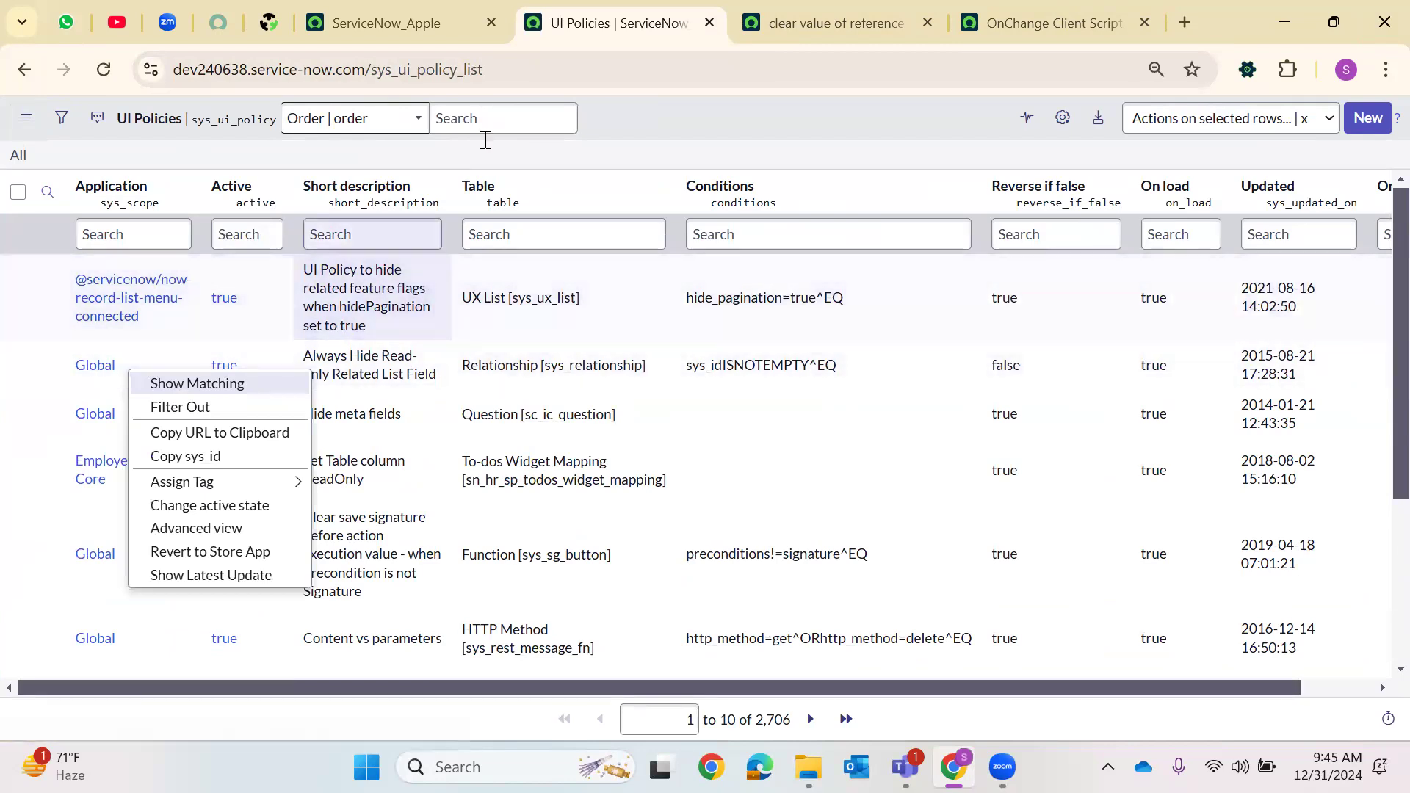
{"action": "left_click", "coordinate": [156, 316]}
{"action": "left_click", "coordinate": [231, 377]}
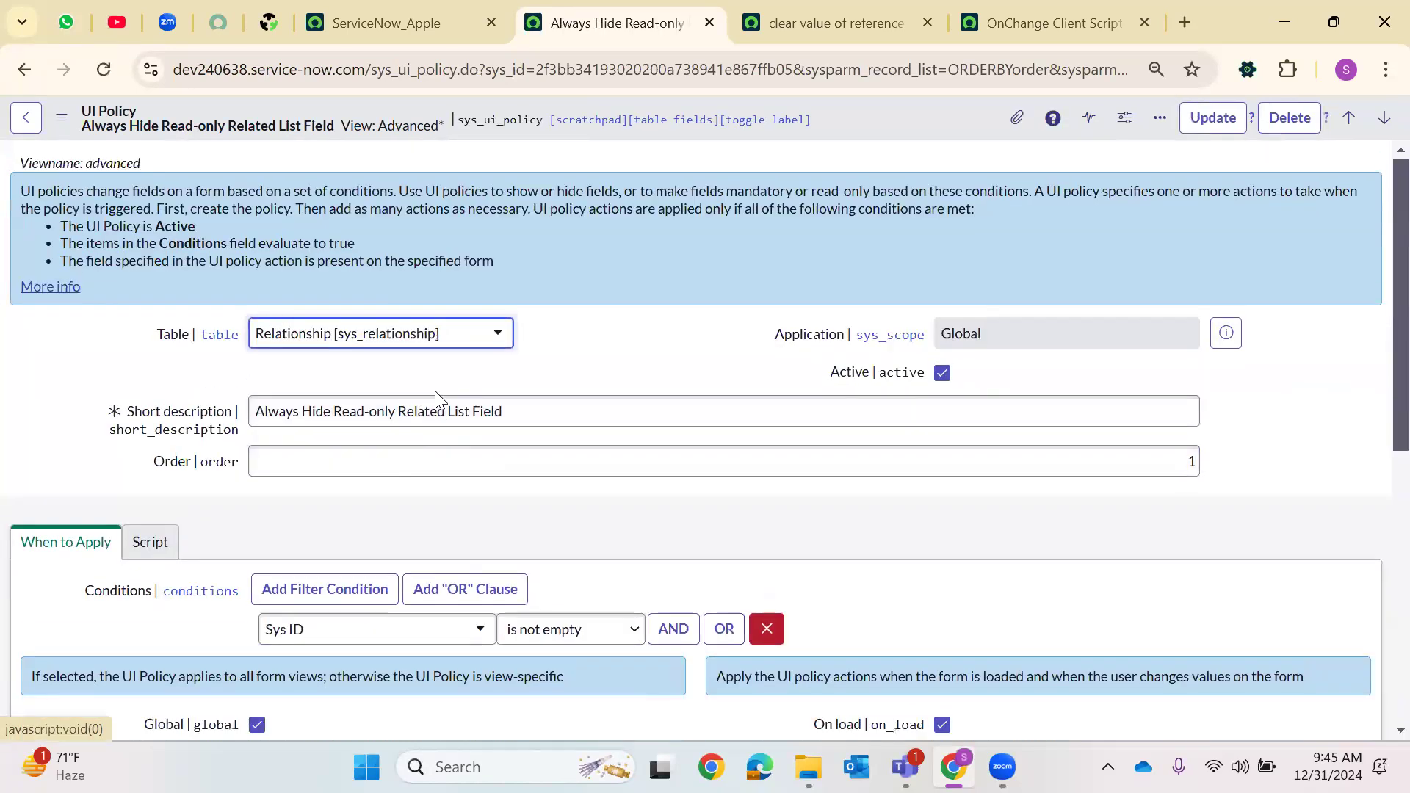
{"action": "left_click", "coordinate": [325, 417]}
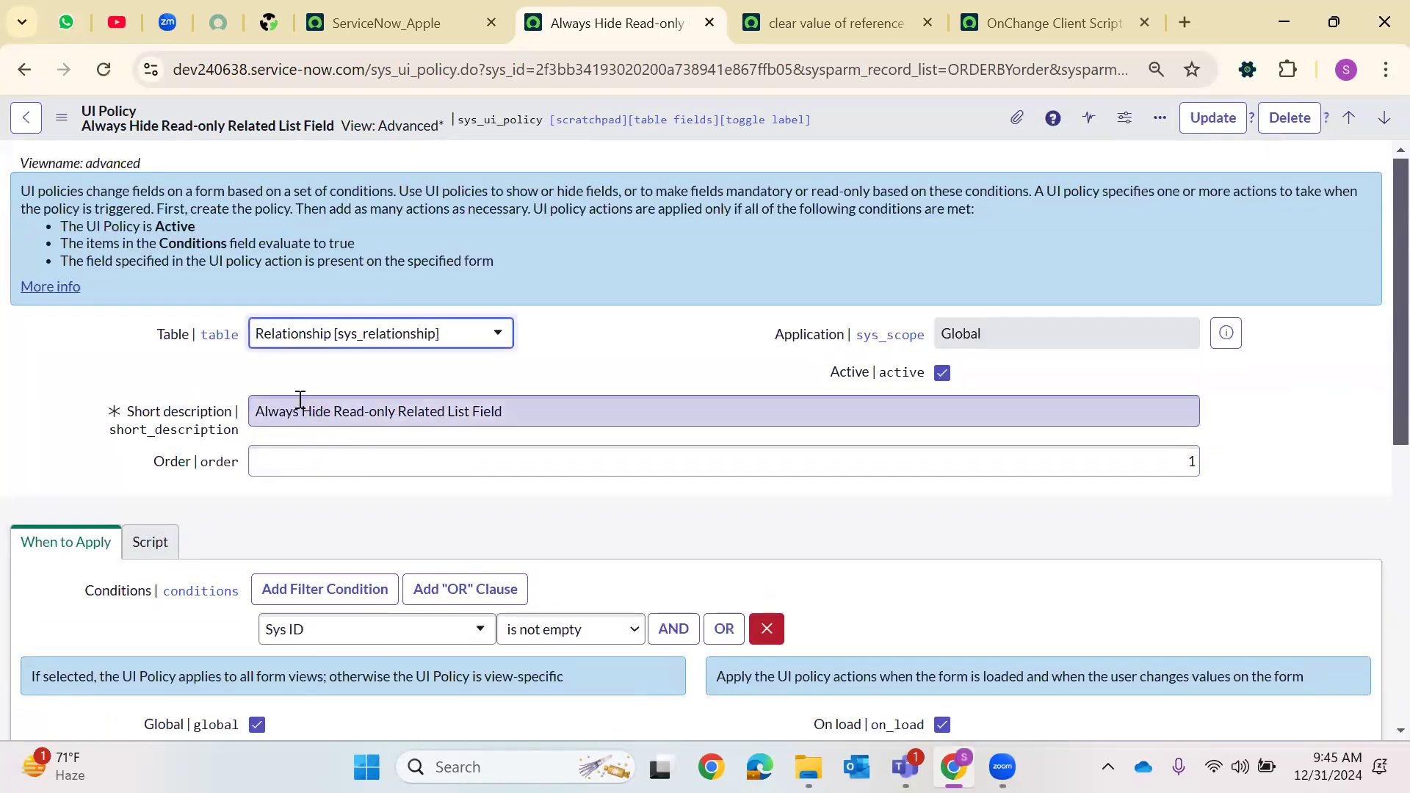
{"action": "left_click", "coordinate": [394, 456]}
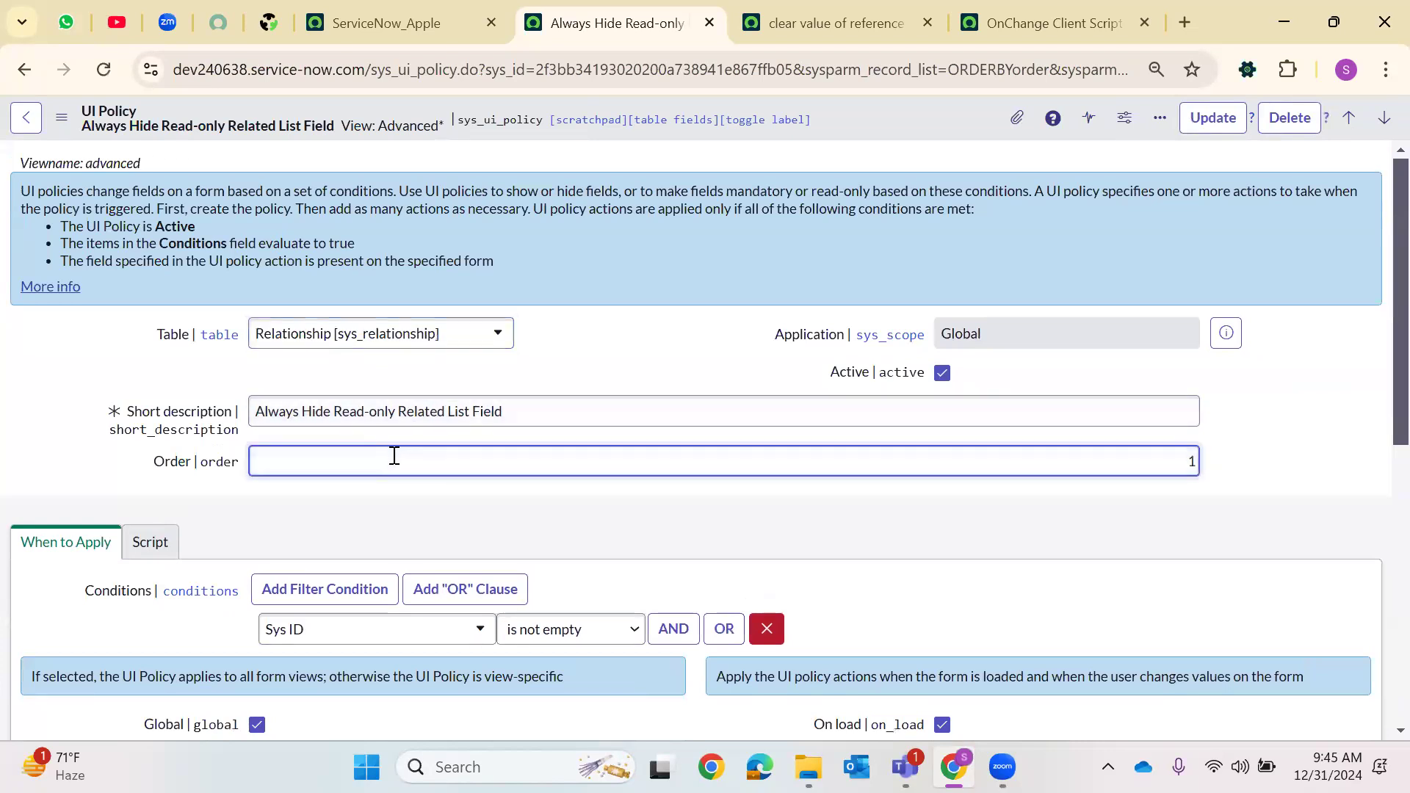
{"action": "scroll", "coordinate": [379, 333], "scroll_direction": "down", "scroll_amount": 3}
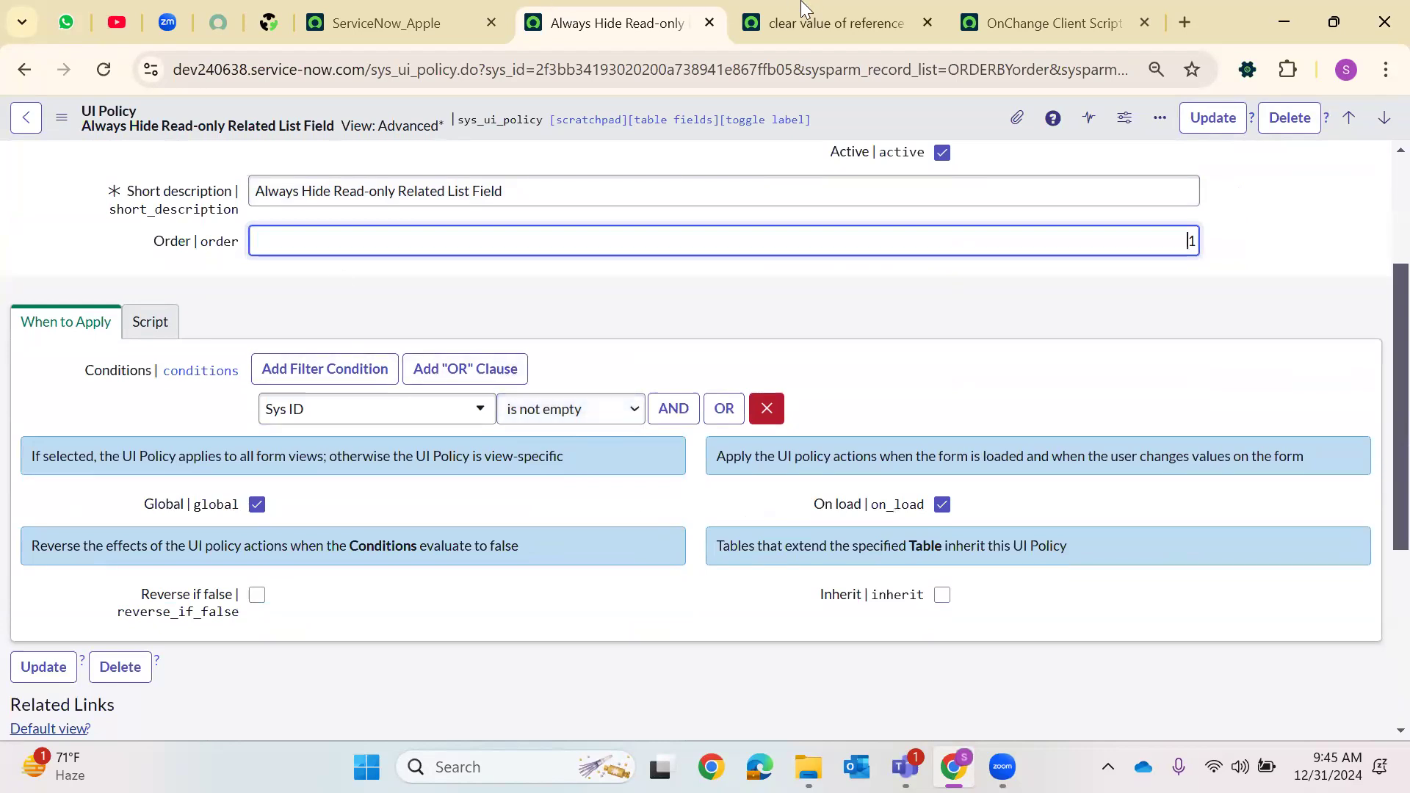
Compare the catalog UI policy form with this UI policy's Global, On load, Reverse if false and Inherit options
{"action": "left_click", "coordinate": [836, 23]}
{"action": "scroll", "coordinate": [380, 400], "scroll_direction": "down", "scroll_amount": 3}
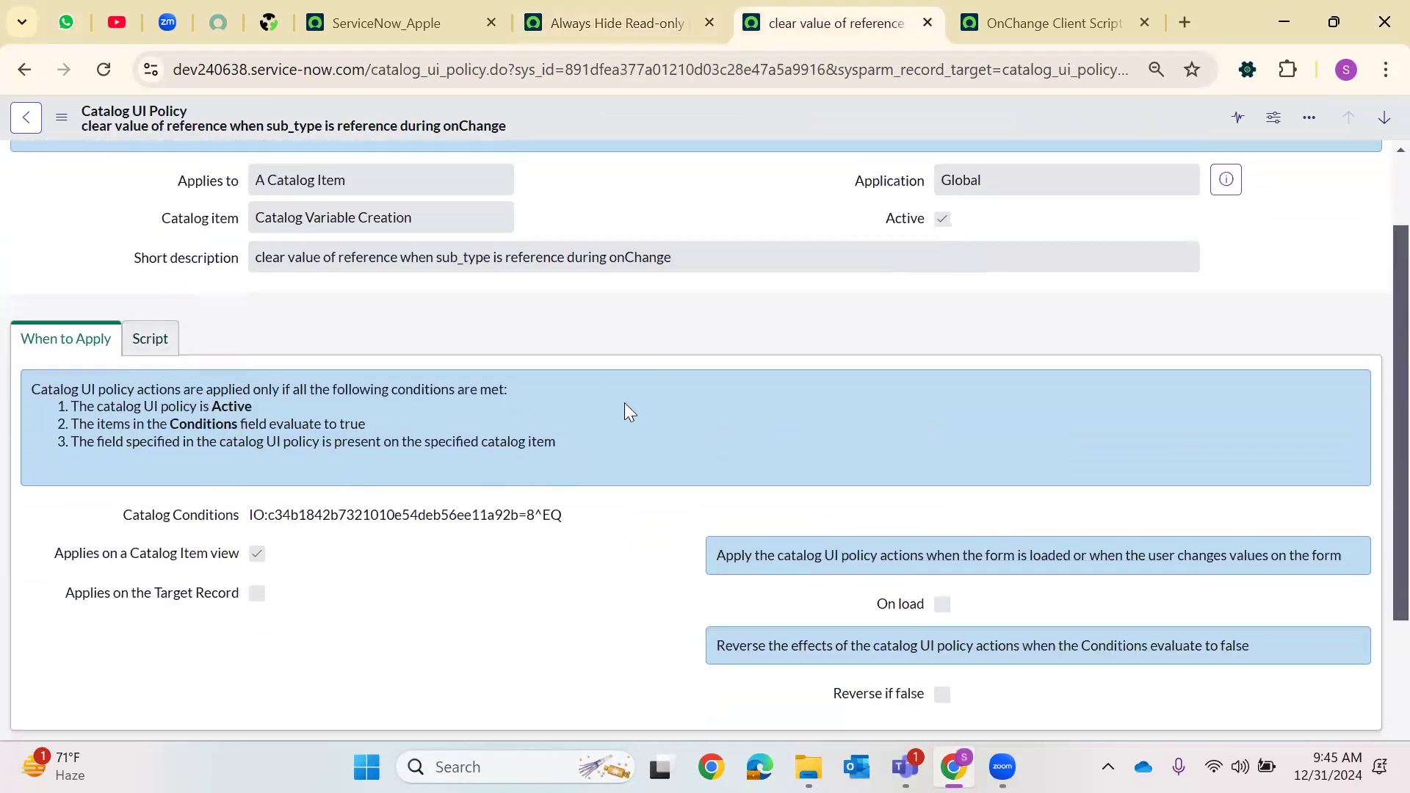
{"action": "left_click", "coordinate": [624, 11]}
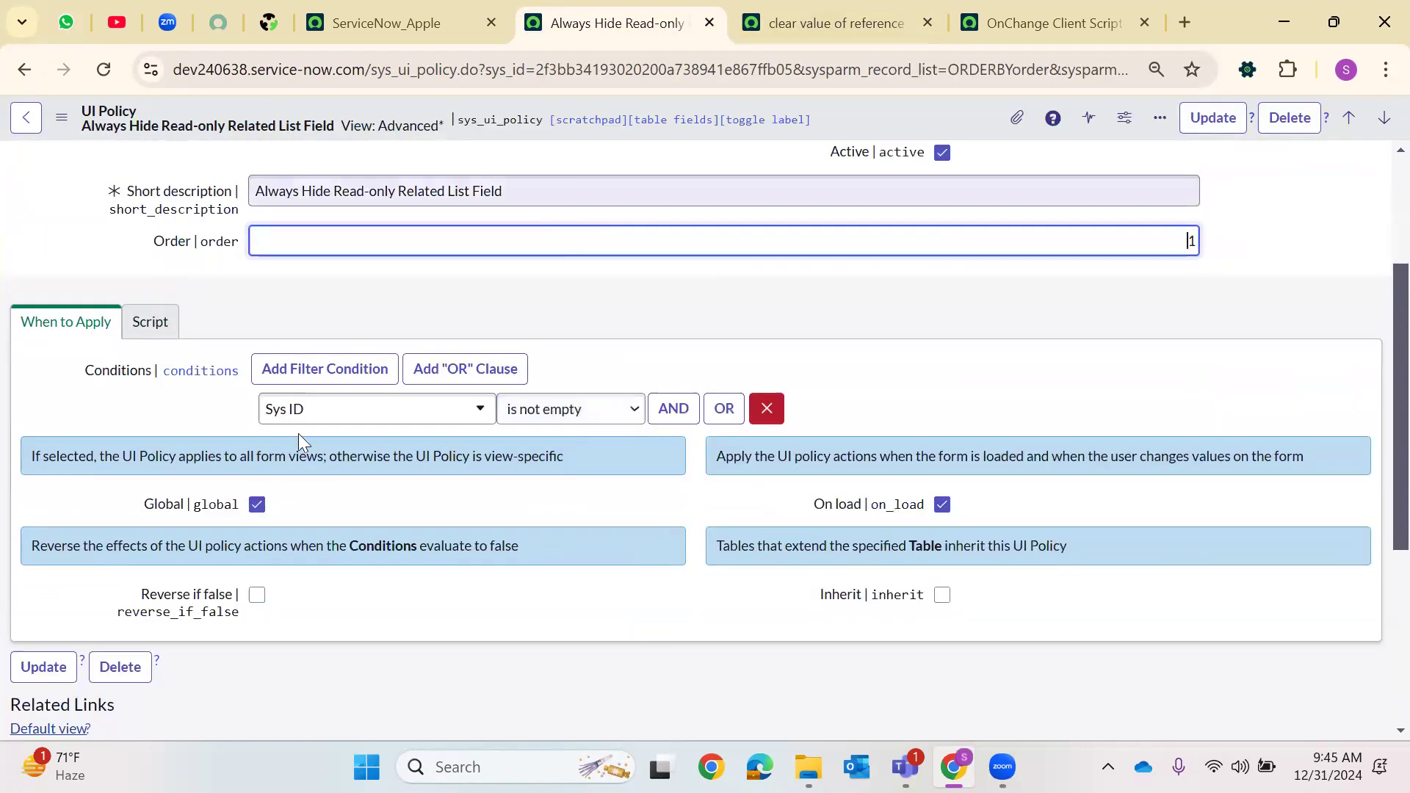
{"action": "left_click_drag", "start_coordinate": [140, 510], "coordinate": [237, 511]}
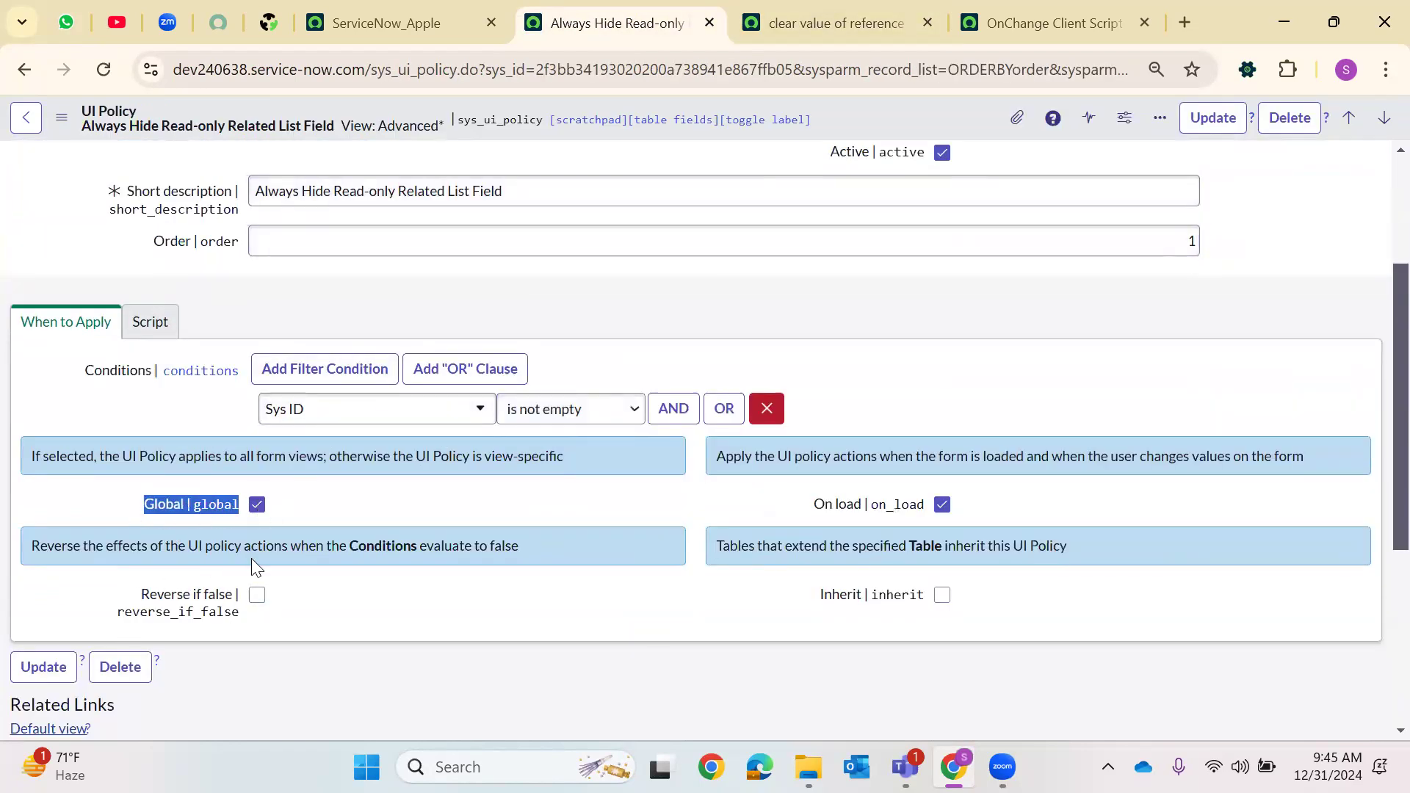
{"action": "left_click", "coordinate": [256, 503]}
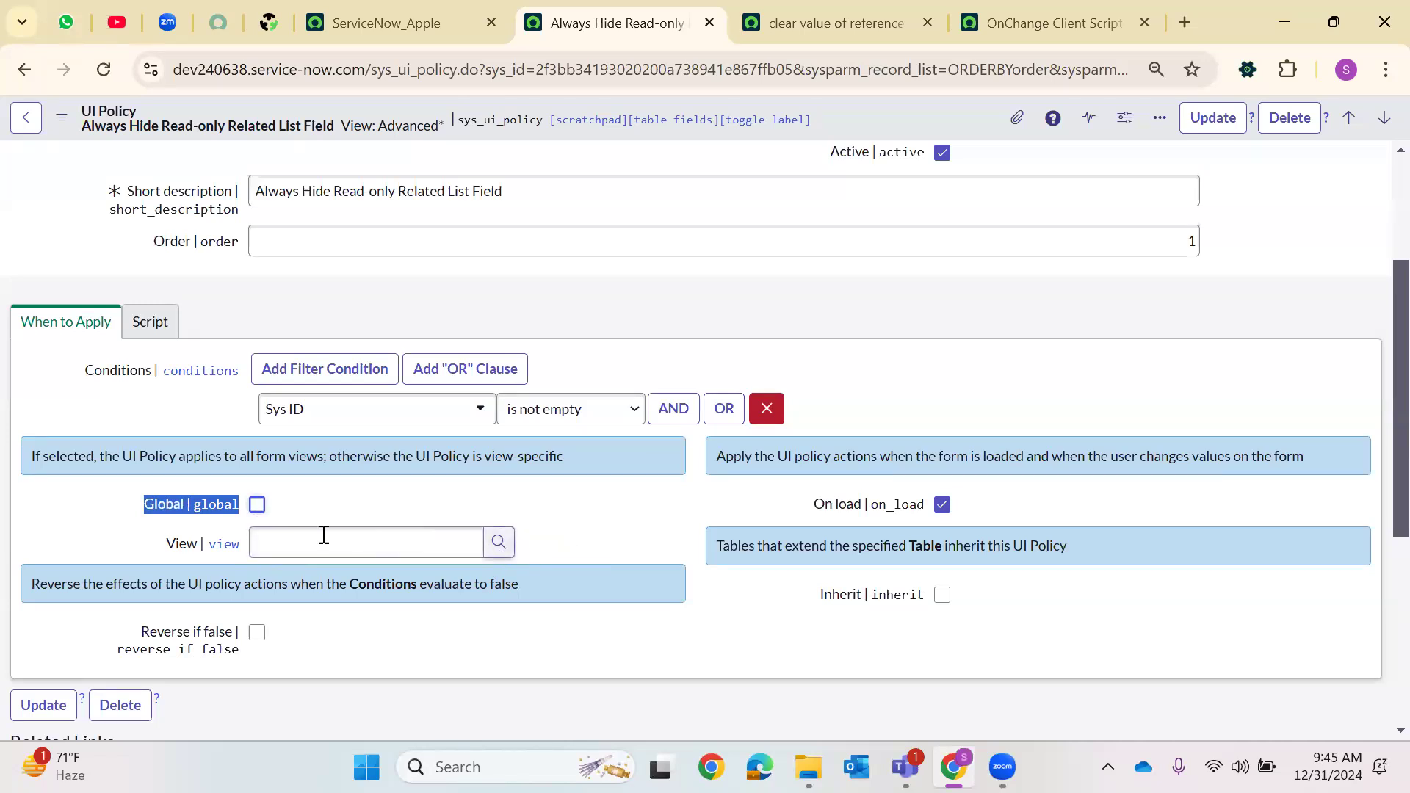
{"action": "left_click", "coordinate": [257, 505]}
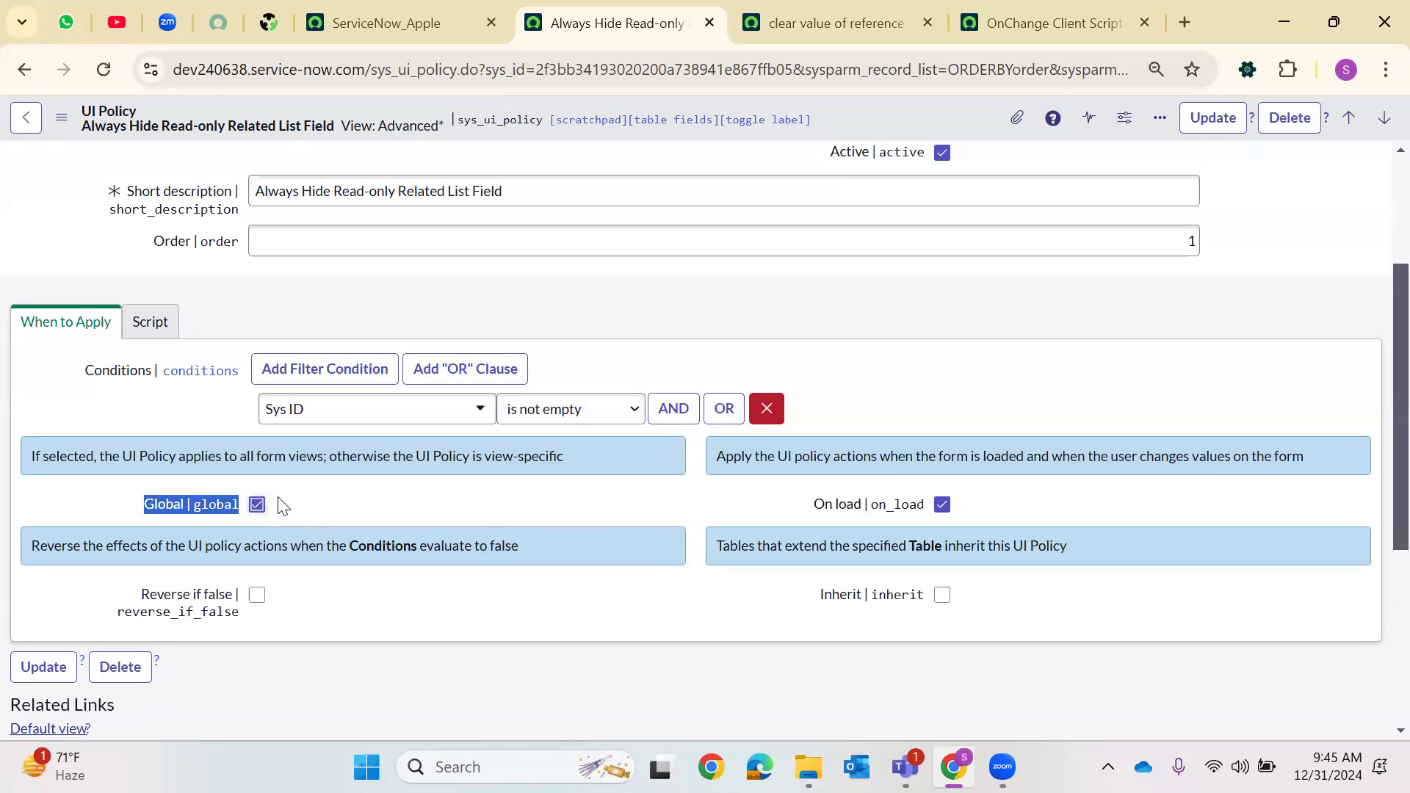
{"action": "left_click", "coordinate": [796, 510]}
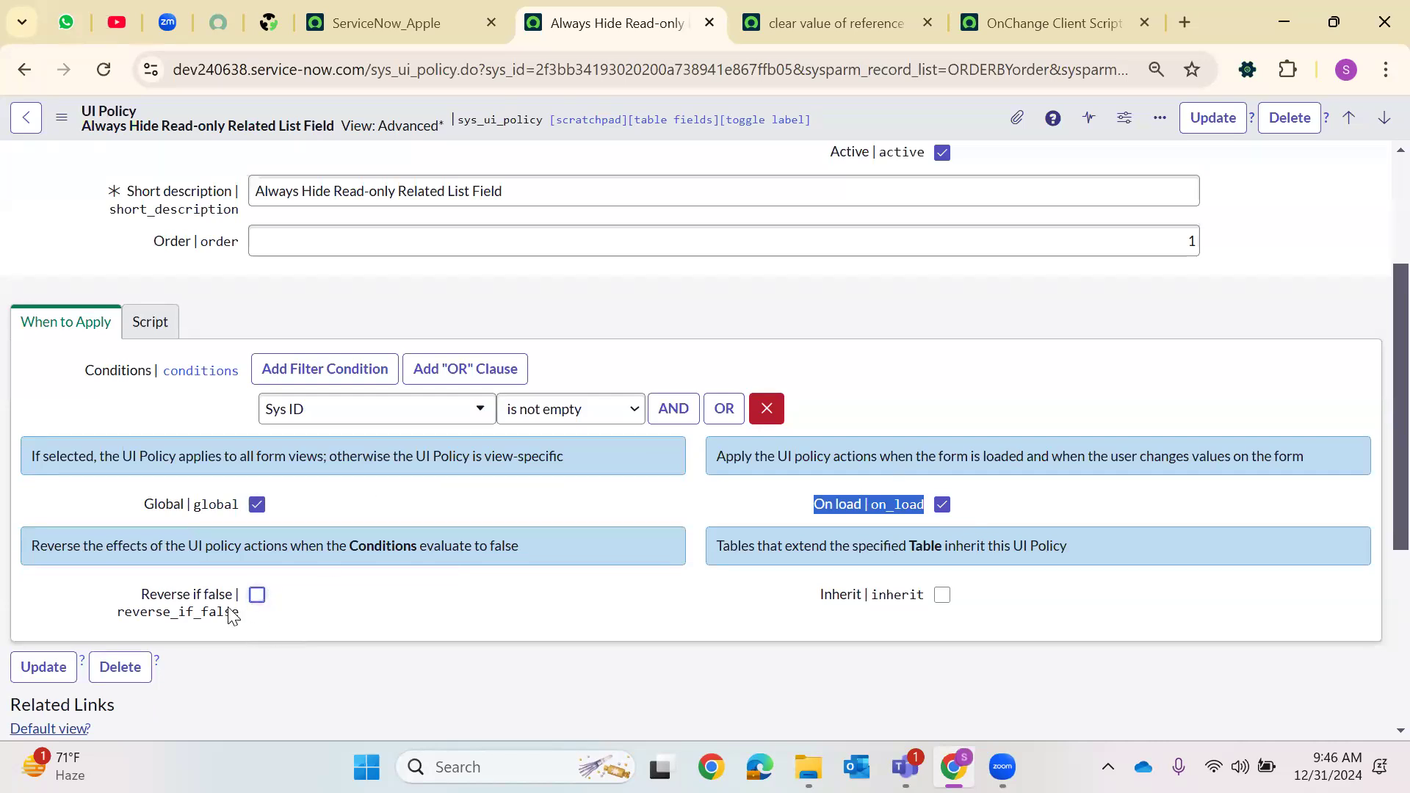
{"action": "left_click_drag", "start_coordinate": [141, 595], "coordinate": [473, 622]}
{"action": "left_click", "coordinate": [800, 617]}
{"action": "triple_click", "coordinate": [913, 604]}
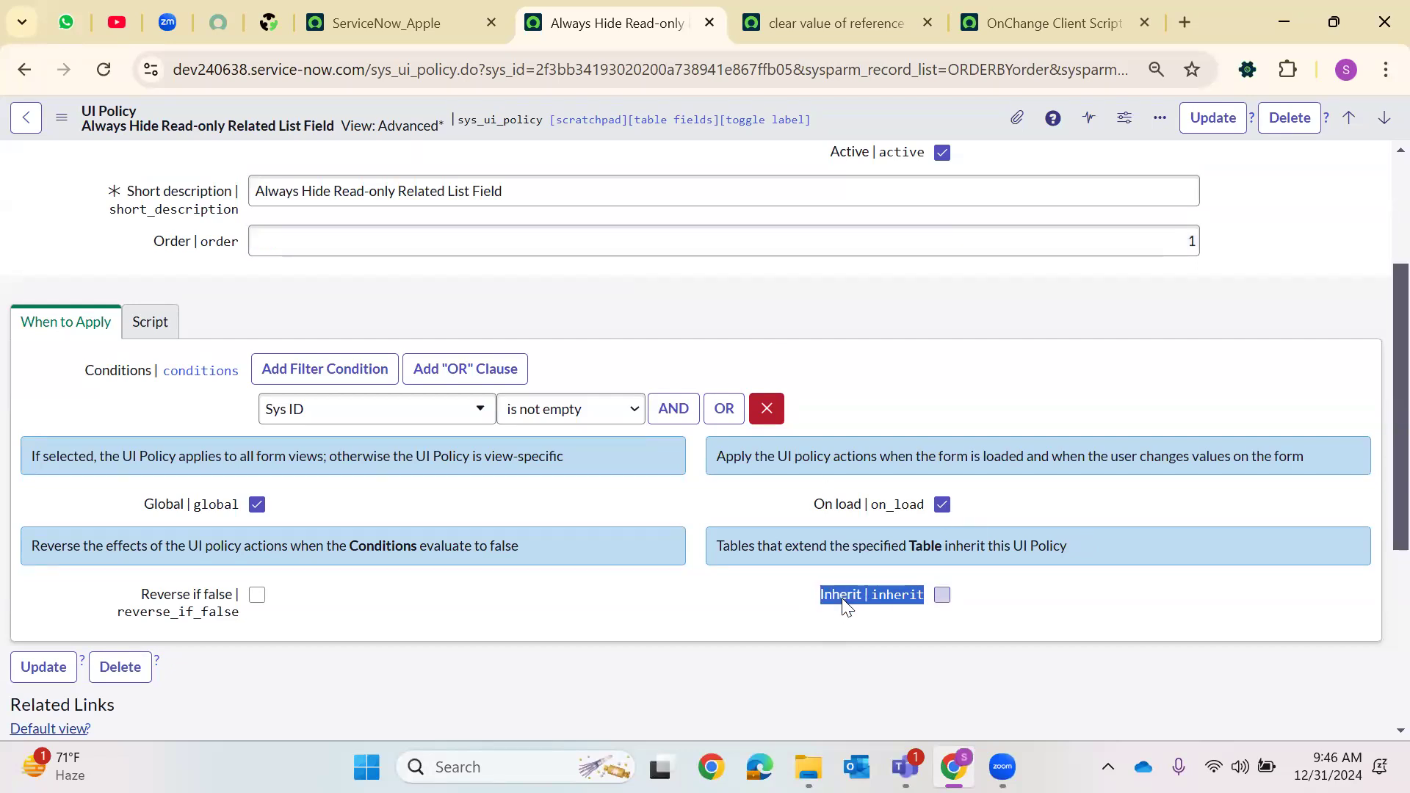
Review the UI policy's UI Policy Actions and UI Policy Related List Actions tabs
{"action": "scroll", "coordinate": [621, 548], "scroll_direction": "down", "scroll_amount": 3}
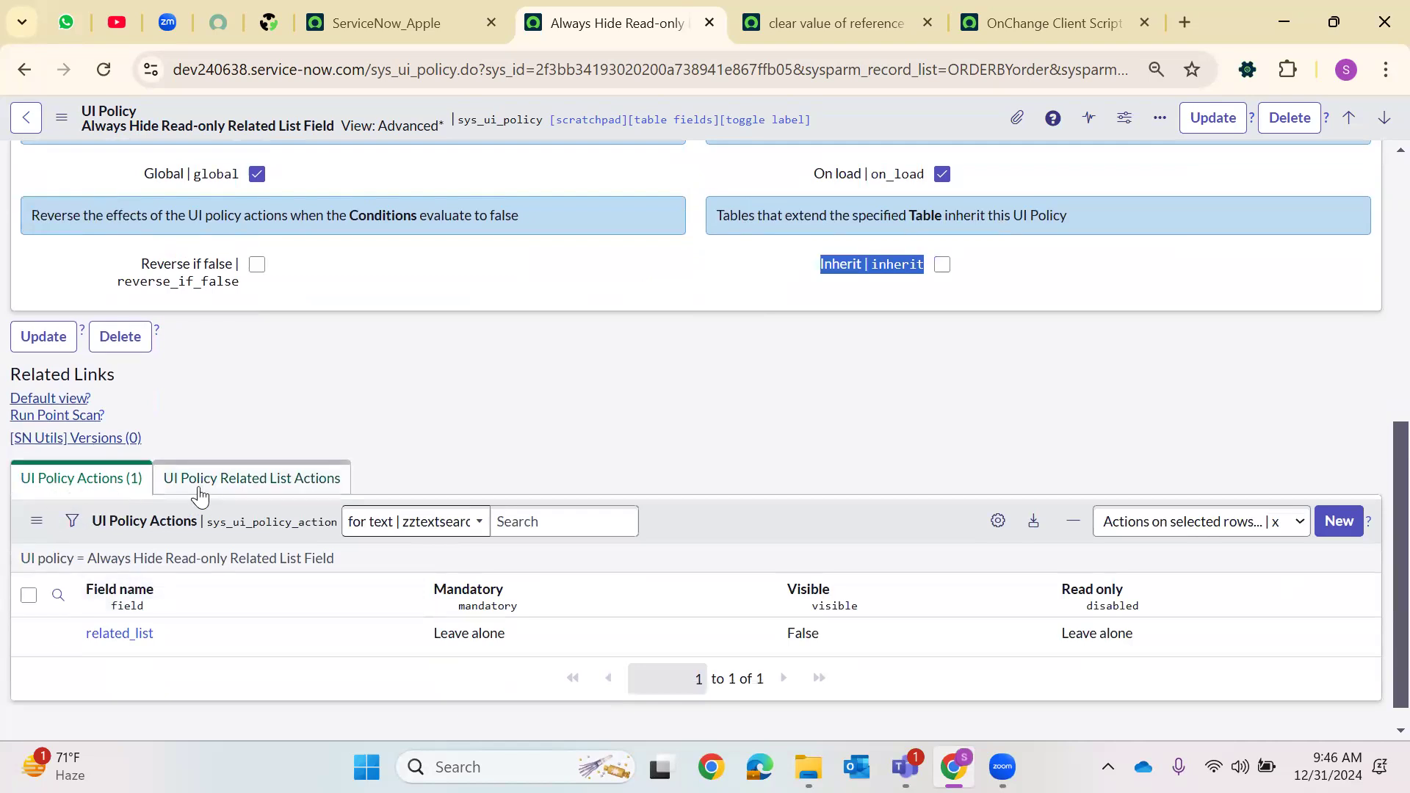
{"action": "left_click", "coordinate": [228, 494]}
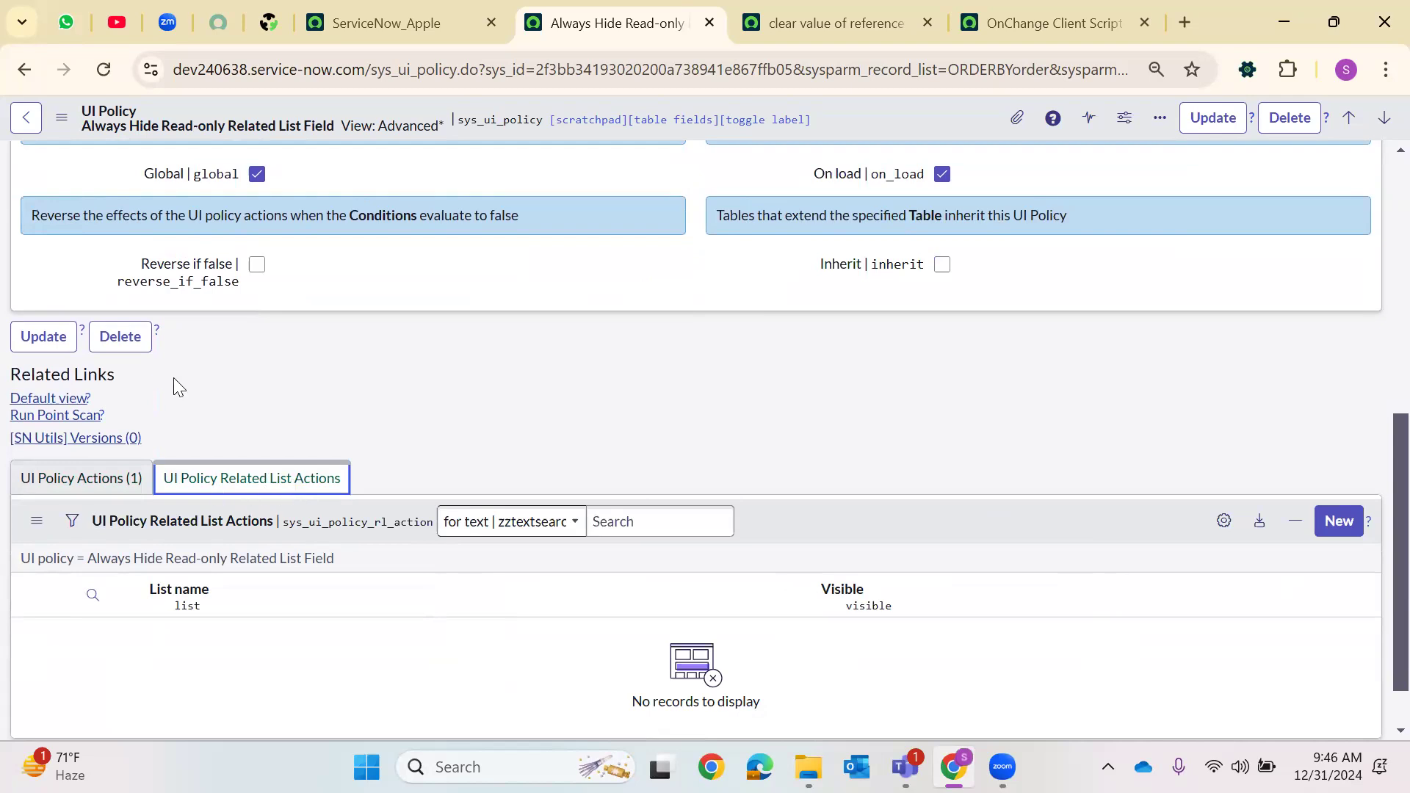
{"action": "left_click", "coordinate": [99, 486]}
{"action": "left_click", "coordinate": [269, 479]}
{"action": "left_click", "coordinate": [129, 485]}
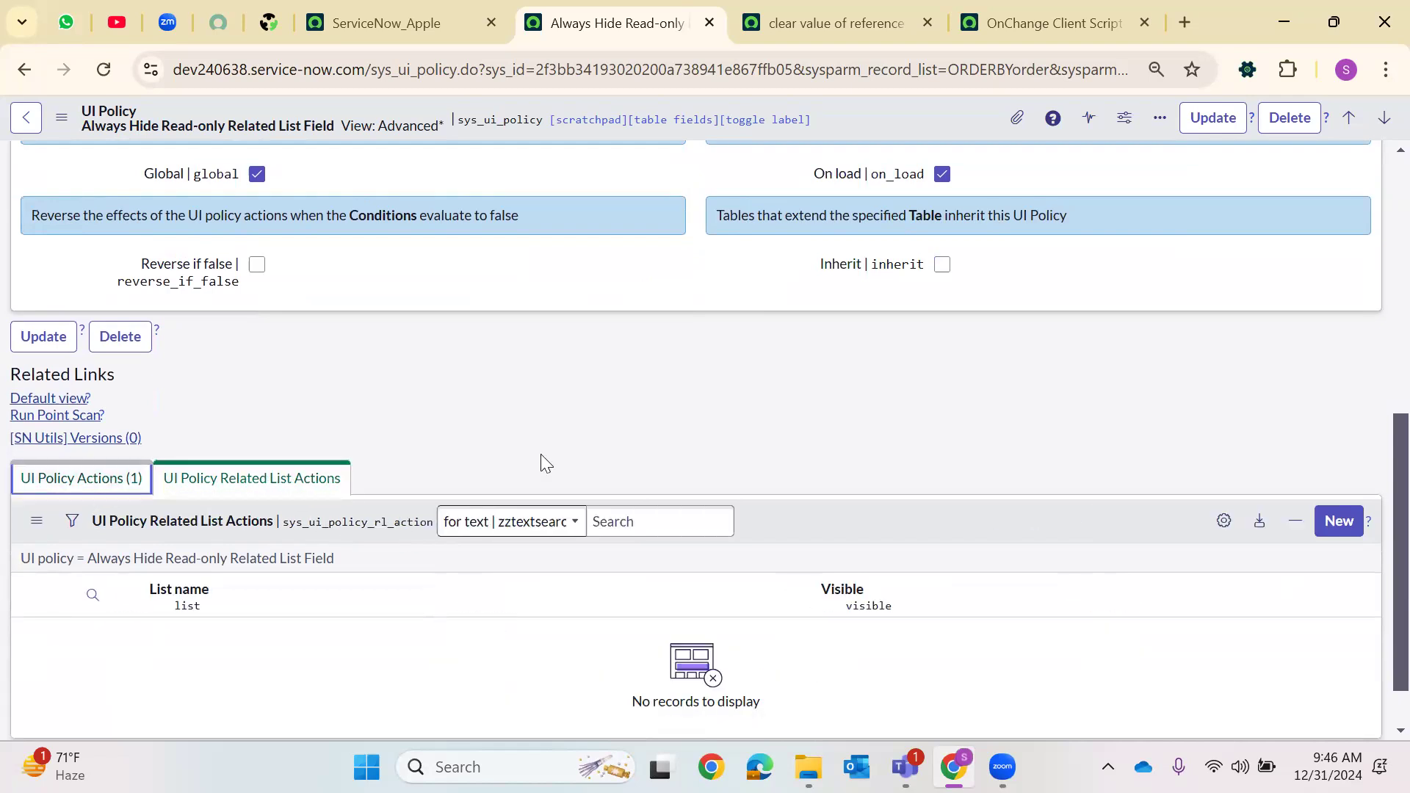
Examine the catalog UI policy's Catalog Conditions and its Applies on a Catalog Item view and Target Record options
{"action": "left_click", "coordinate": [766, 9]}
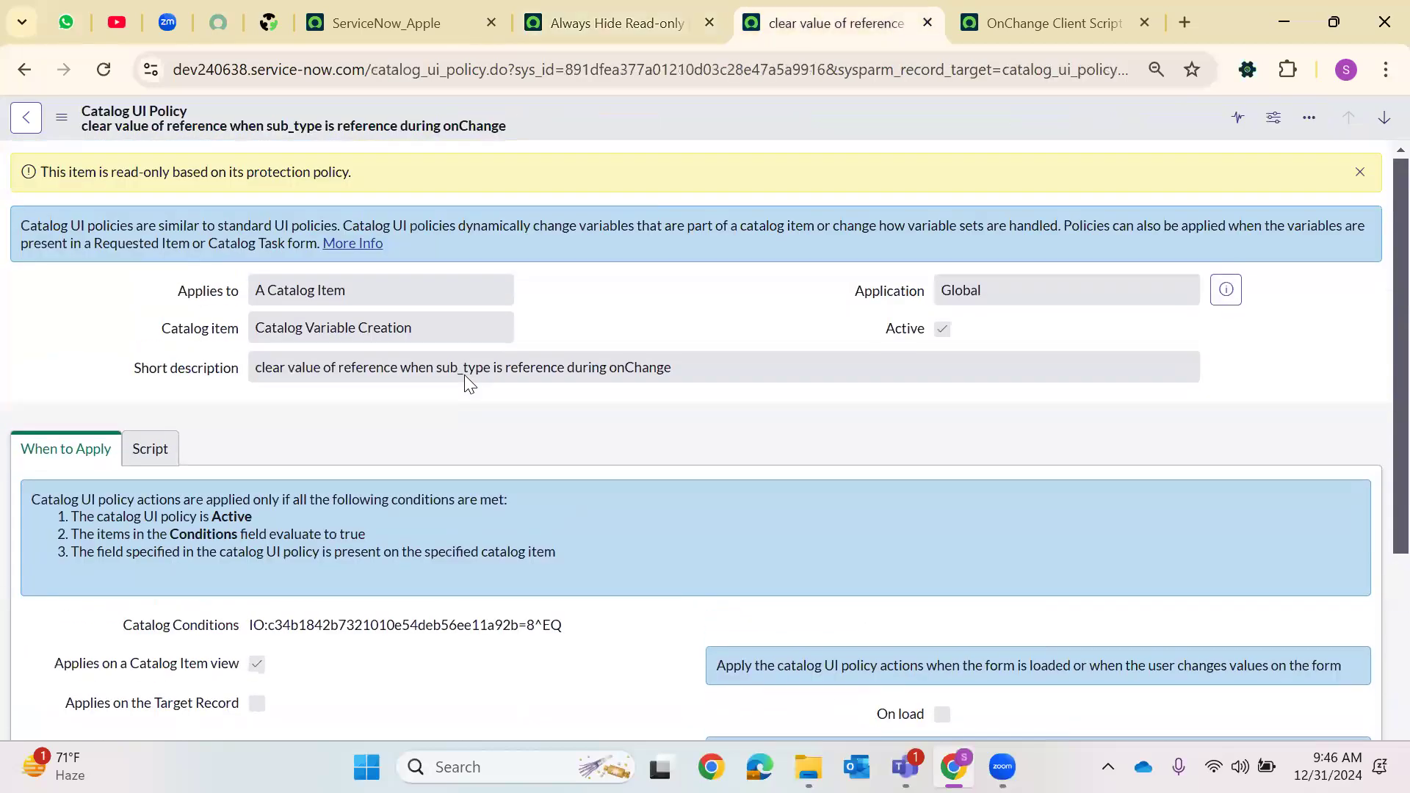
{"action": "scroll", "coordinate": [464, 375], "scroll_direction": "down", "scroll_amount": 3}
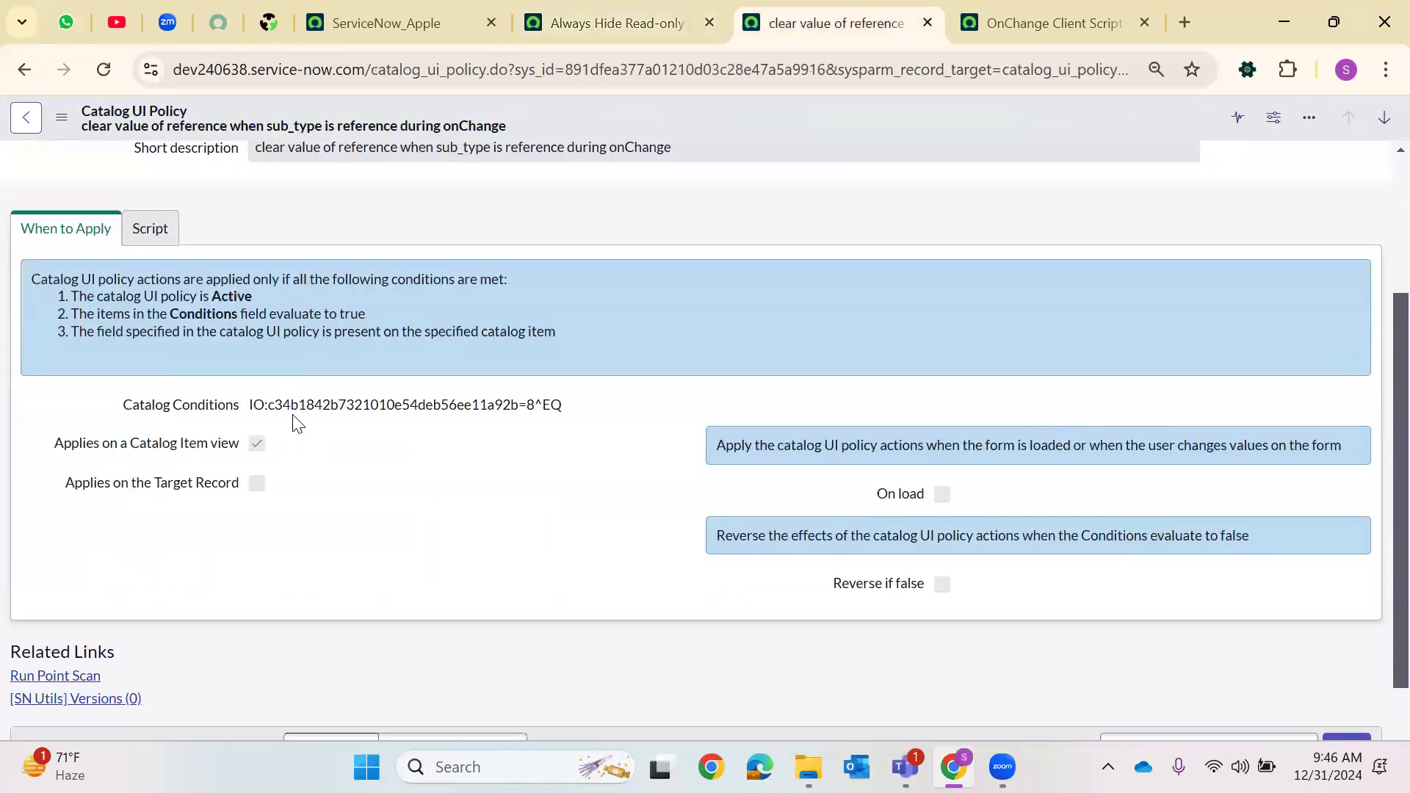
{"action": "scroll", "coordinate": [271, 359], "scroll_direction": "up", "scroll_amount": 1}
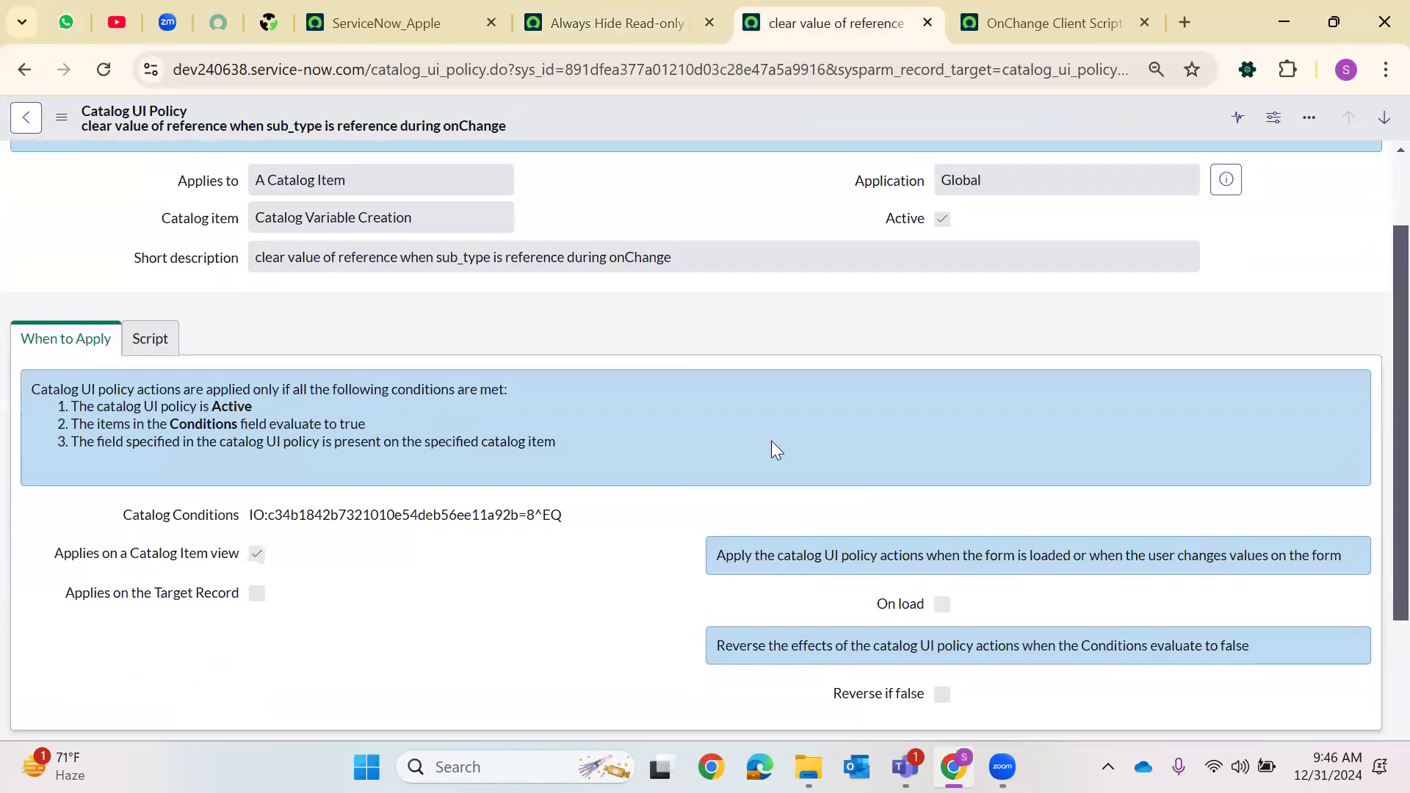
{"action": "scroll", "coordinate": [820, 461], "scroll_direction": "down", "scroll_amount": 1}
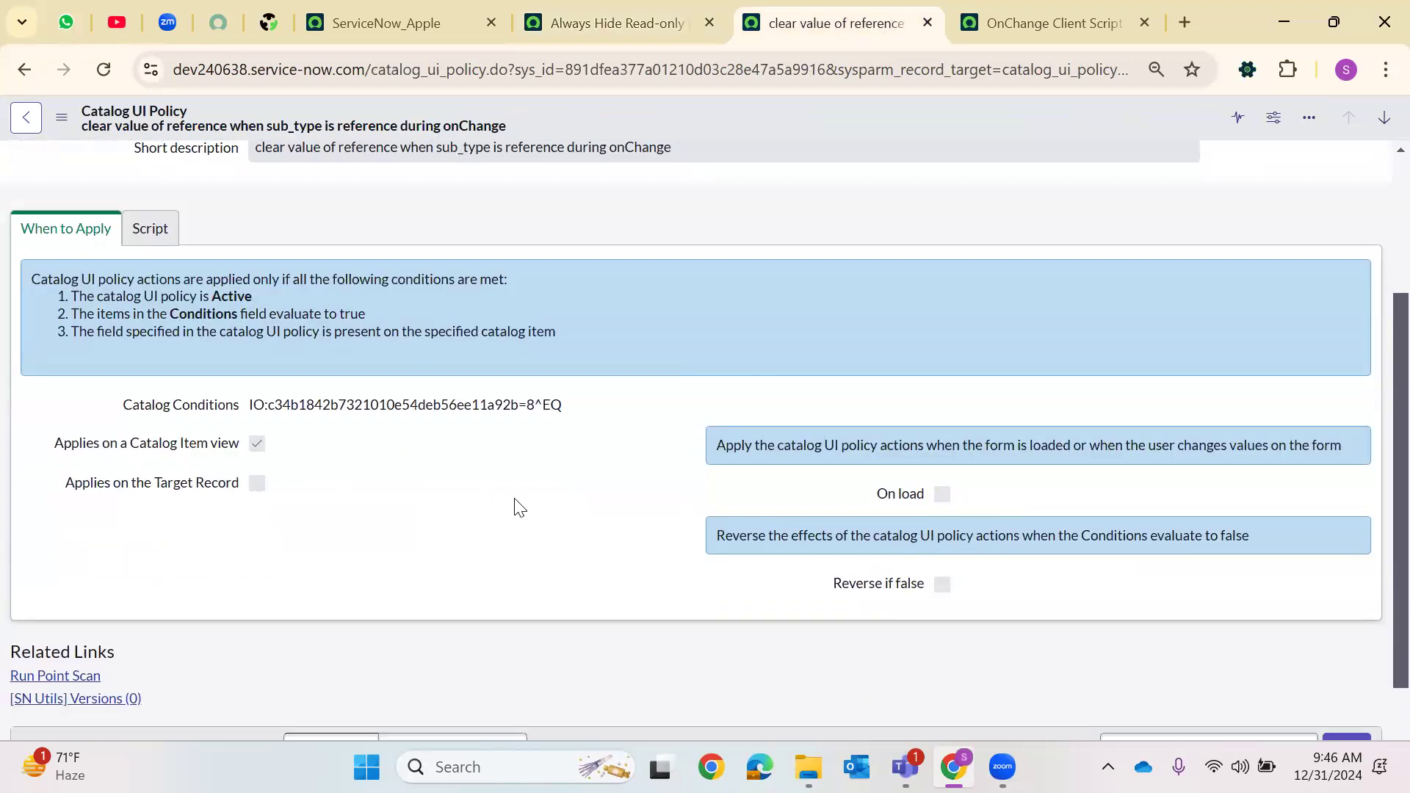
{"action": "left_click_drag", "start_coordinate": [116, 404], "coordinate": [530, 432]}
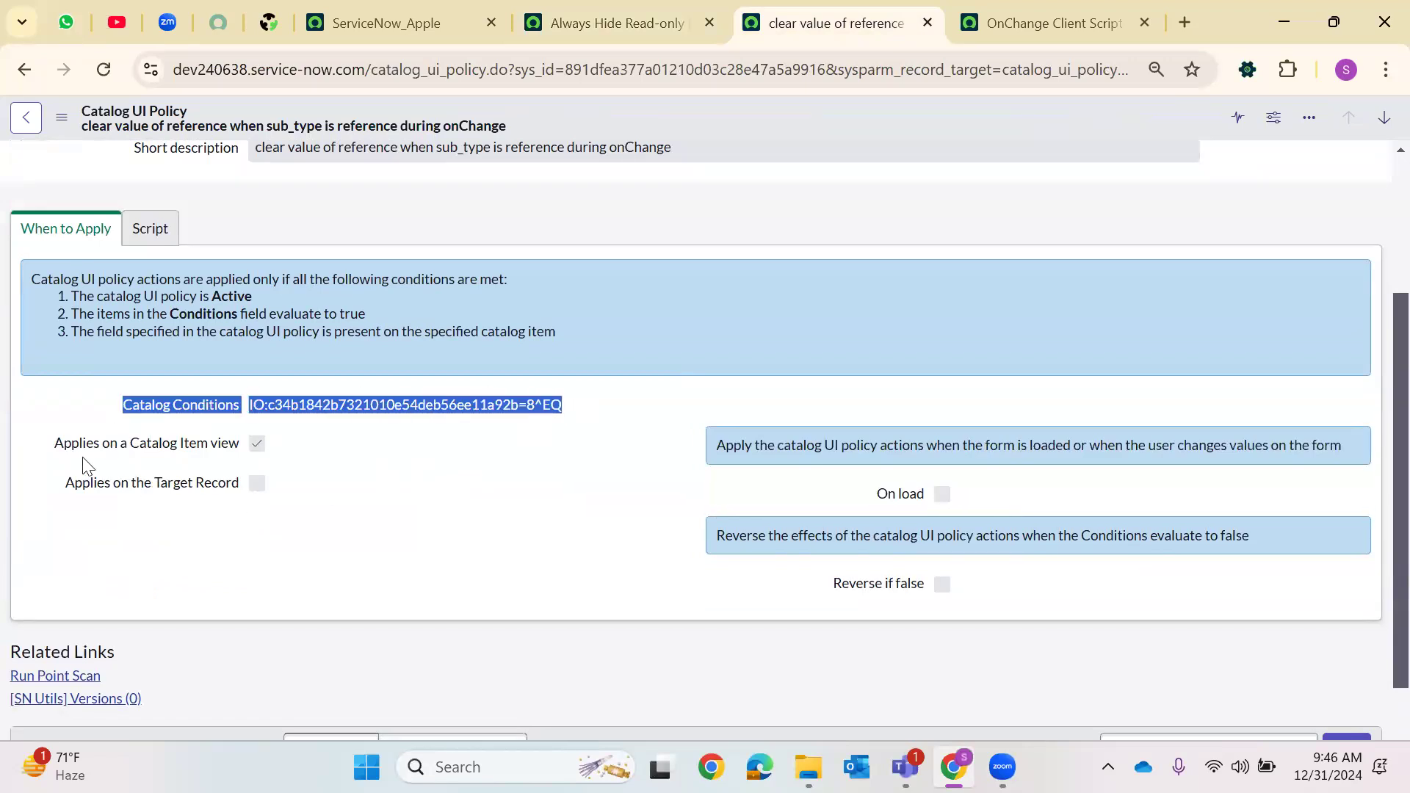
{"action": "left_click_drag", "start_coordinate": [74, 448], "coordinate": [293, 504]}
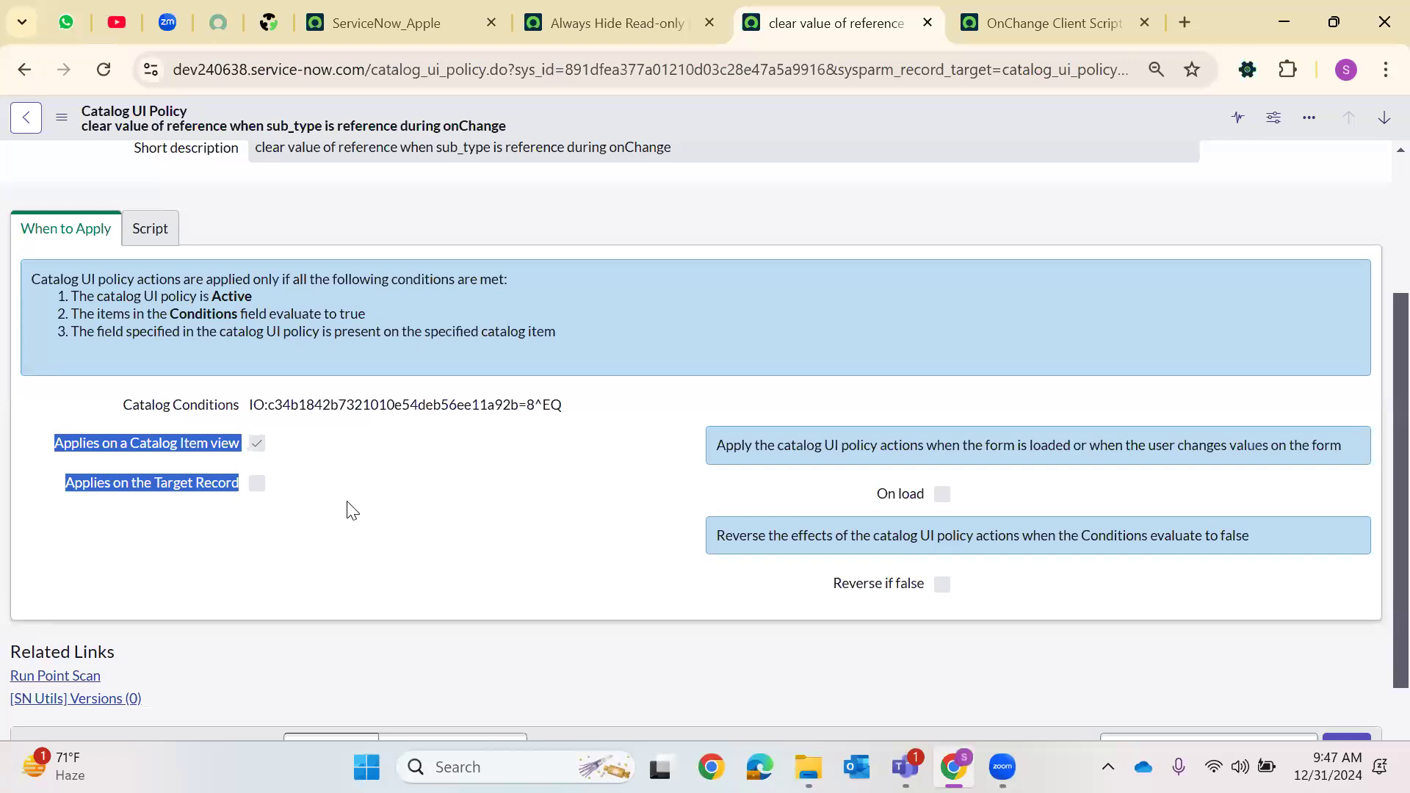
Compare both policy forms again and dismiss the catalog UI policy's read-only notice
{"action": "left_click", "coordinate": [609, 22]}
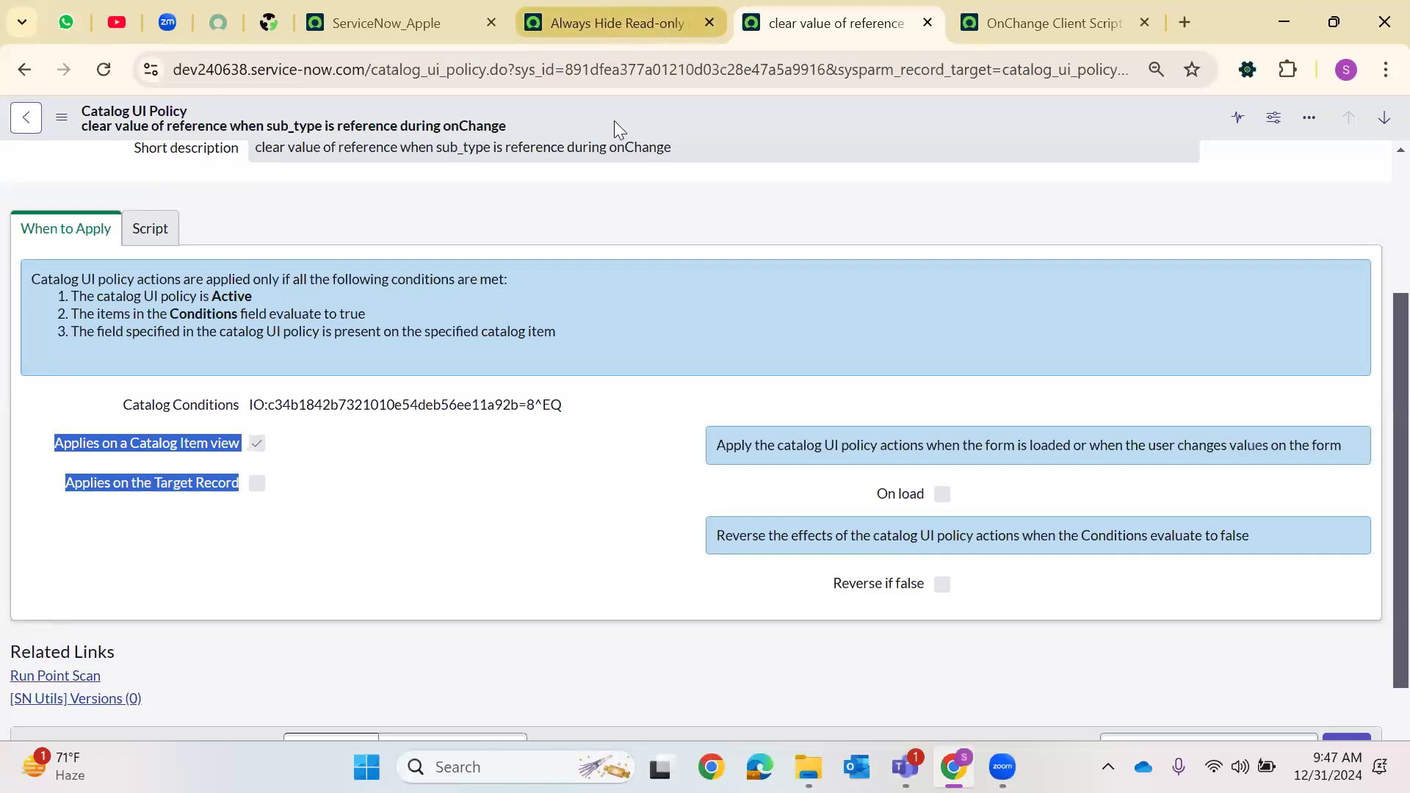
{"action": "scroll", "coordinate": [235, 428], "scroll_direction": "down", "scroll_amount": 5}
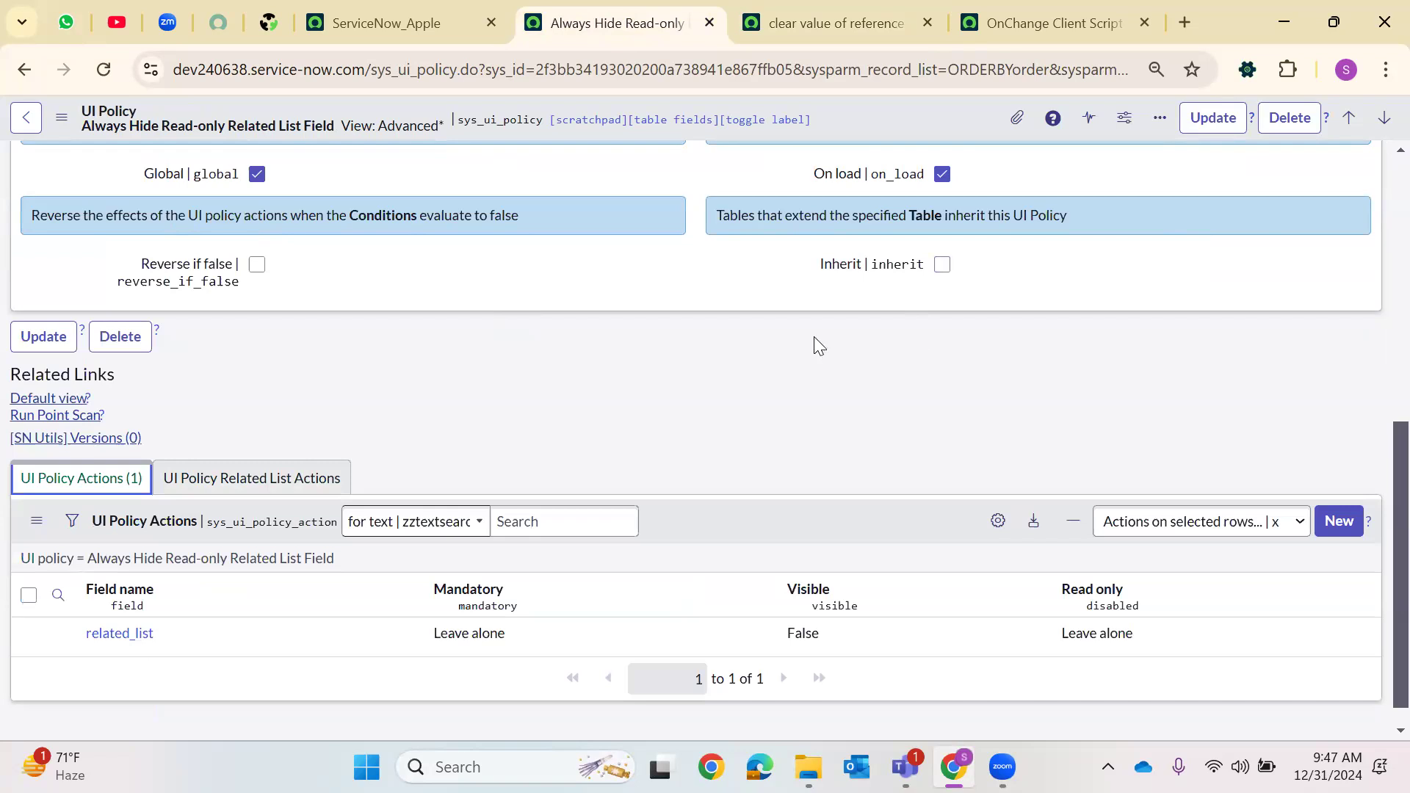
{"action": "left_click", "coordinate": [891, 7]}
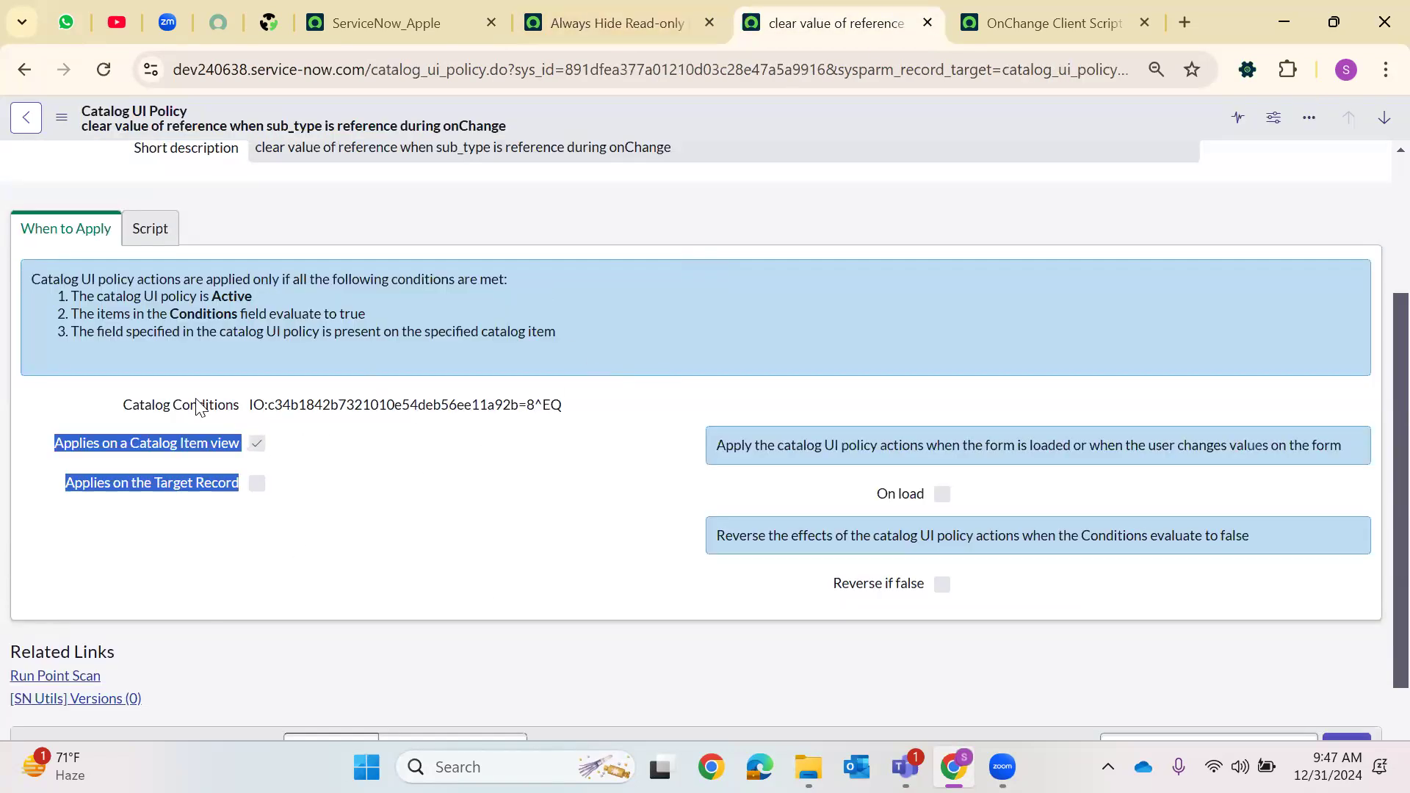
{"action": "scroll", "coordinate": [579, 478], "scroll_direction": "up", "scroll_amount": 3}
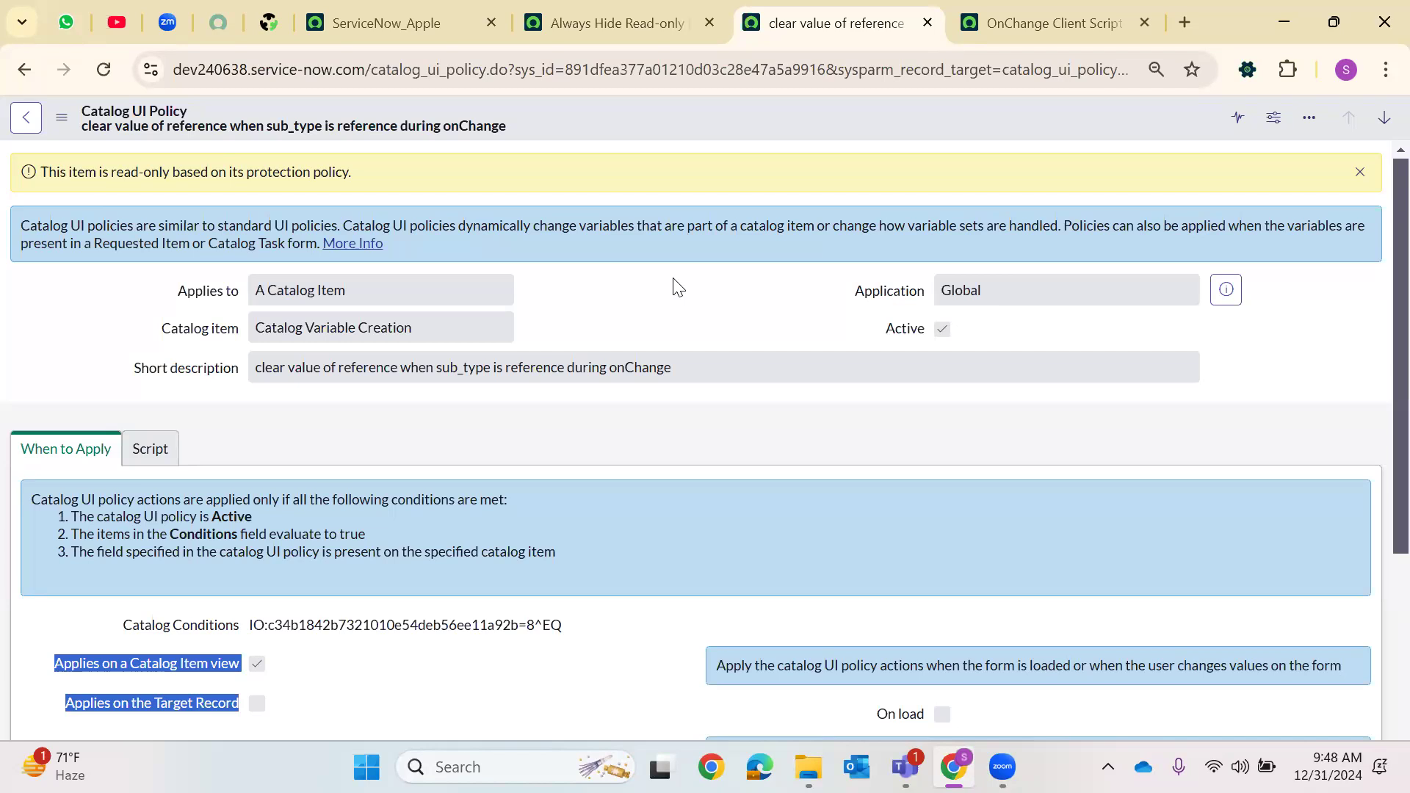
{"action": "left_click", "coordinate": [1359, 172]}
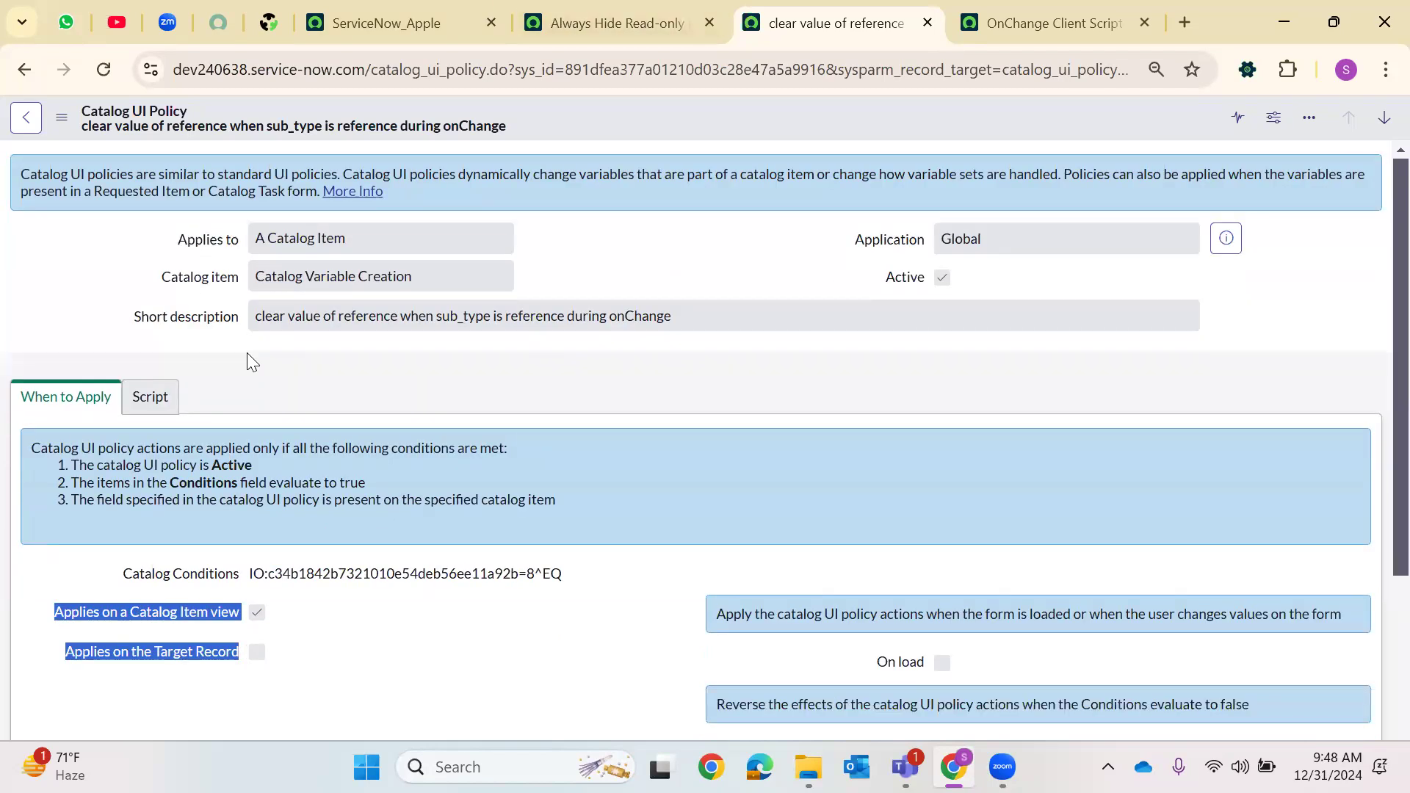
{"action": "scroll", "coordinate": [337, 535], "scroll_direction": "down", "scroll_amount": 4}
{"action": "scroll", "coordinate": [336, 534], "scroll_direction": "up", "scroll_amount": 4}
Return to the OnChange Client Script of the Dec31 VariableSet
{"action": "left_click", "coordinate": [926, 23]}
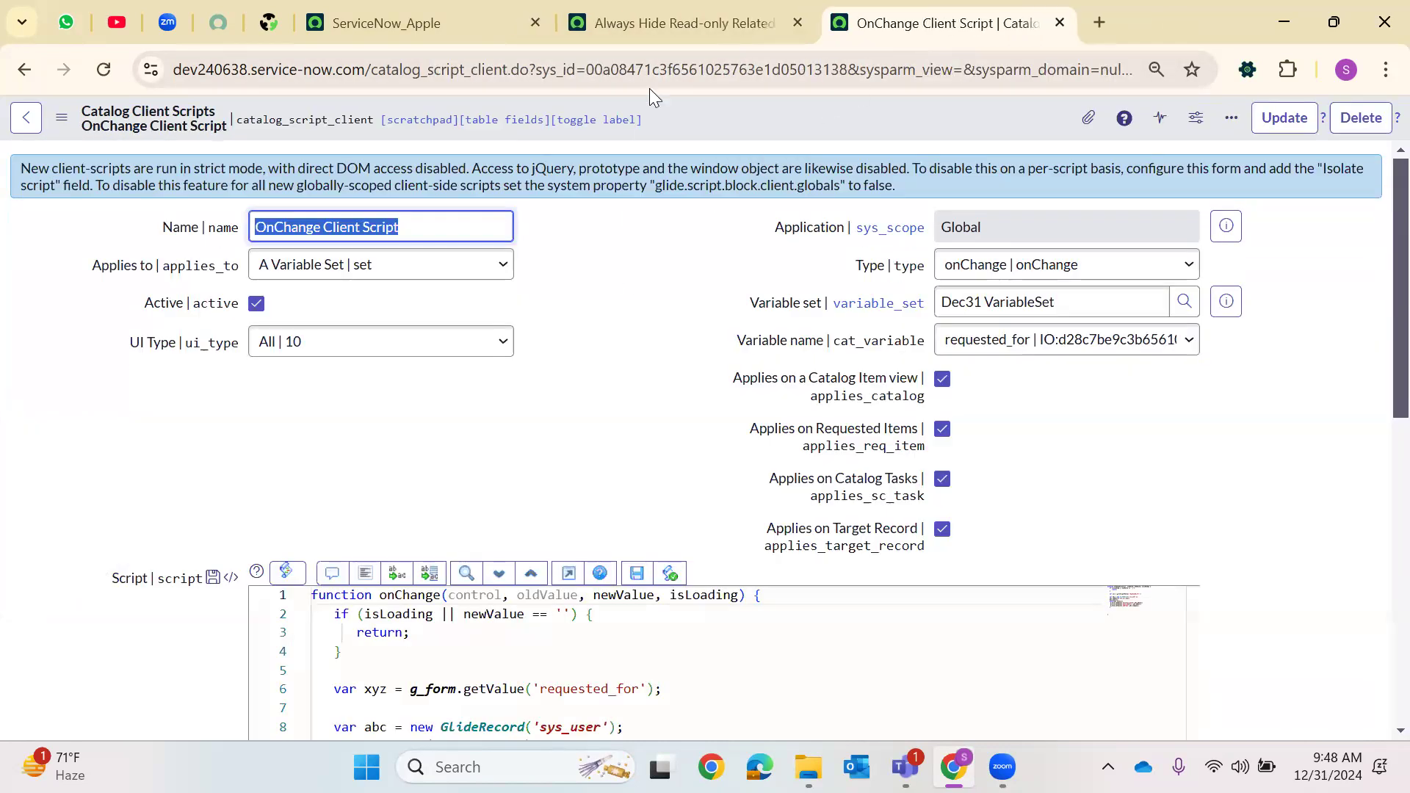
{"action": "mouse_move", "coordinate": [835, 399]}
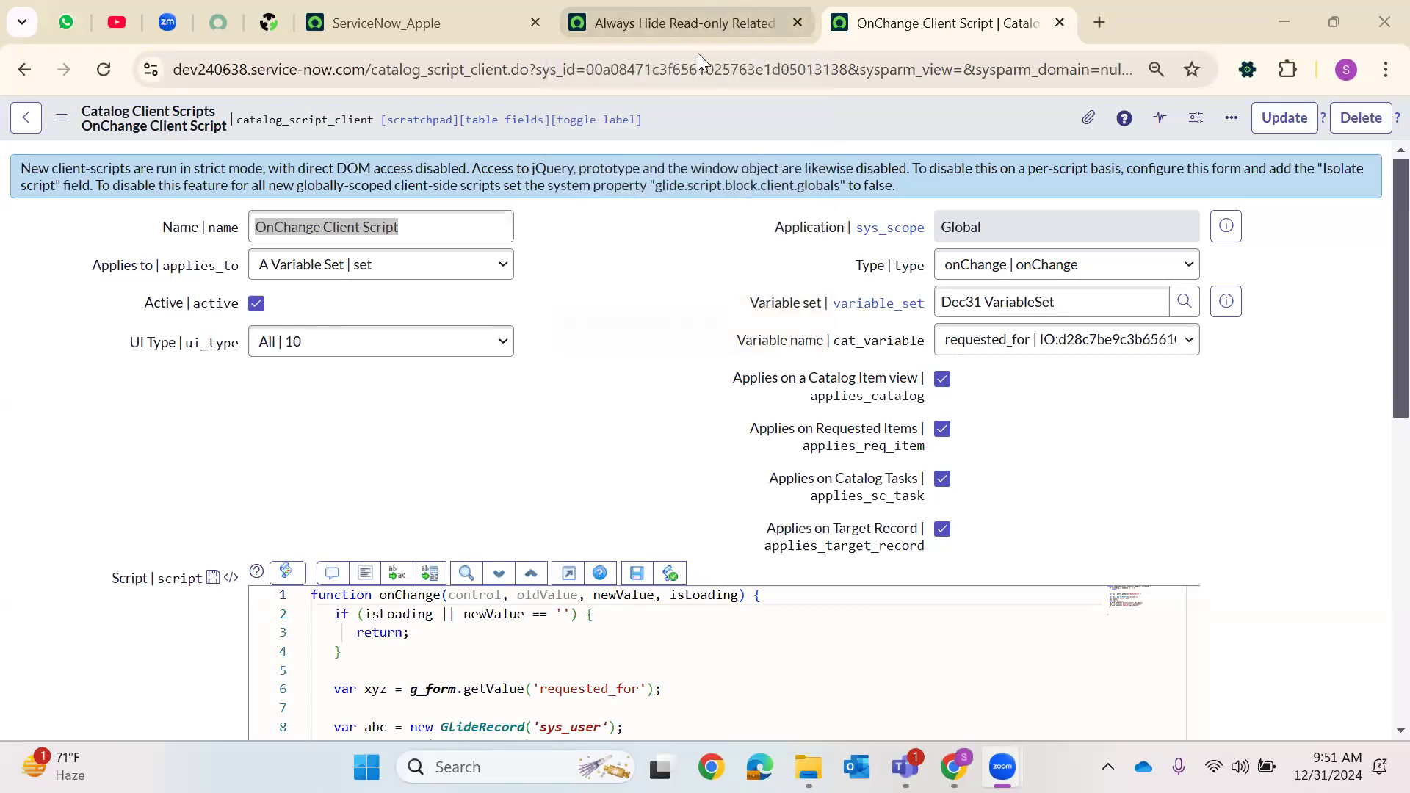
{"action": "left_click", "coordinate": [697, 31]}
{"action": "left_click", "coordinate": [938, 10]}
{"action": "left_click", "coordinate": [692, 8]}
{"action": "left_click", "coordinate": [431, 11]}
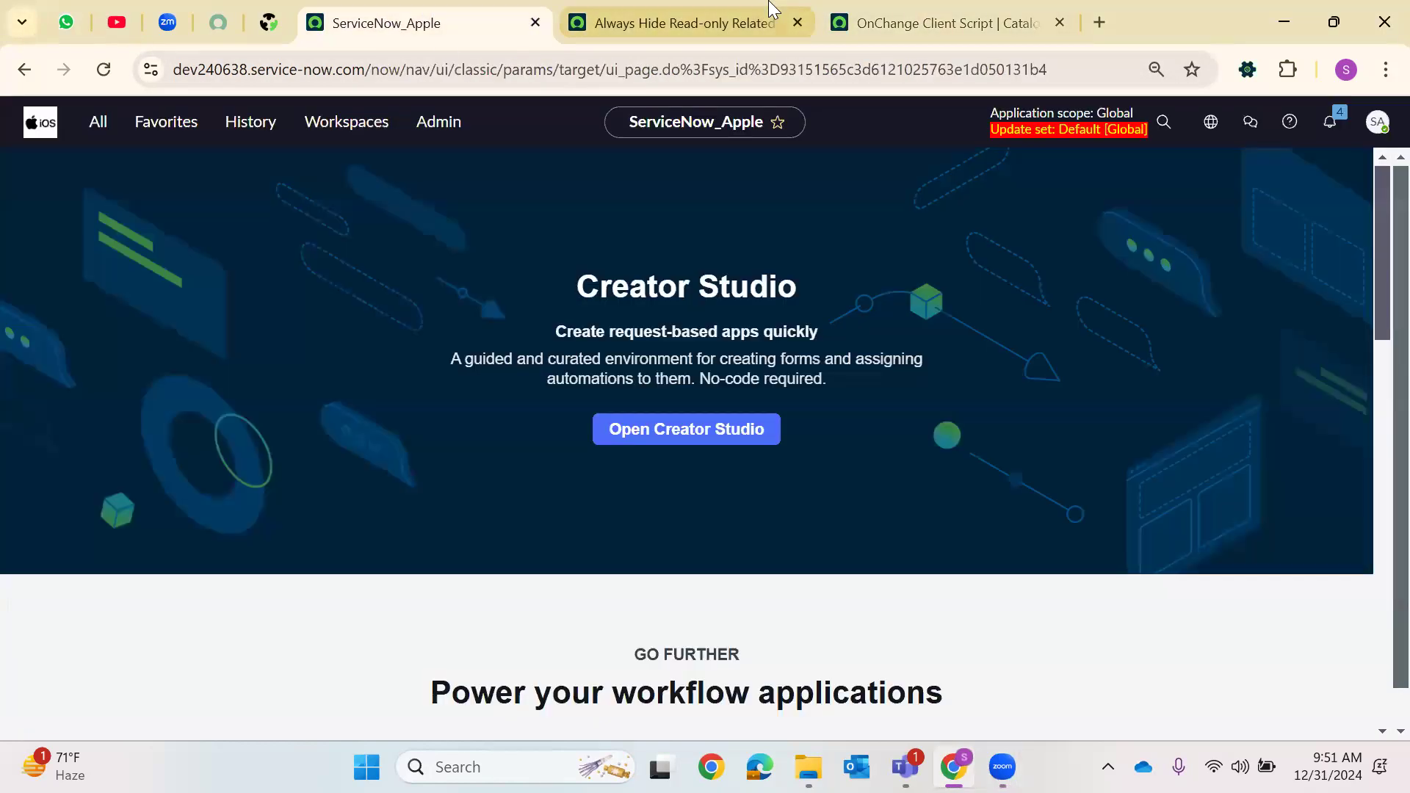
{"action": "left_click", "coordinate": [772, 9]}
{"action": "key", "text": "ctrl+Tab"}
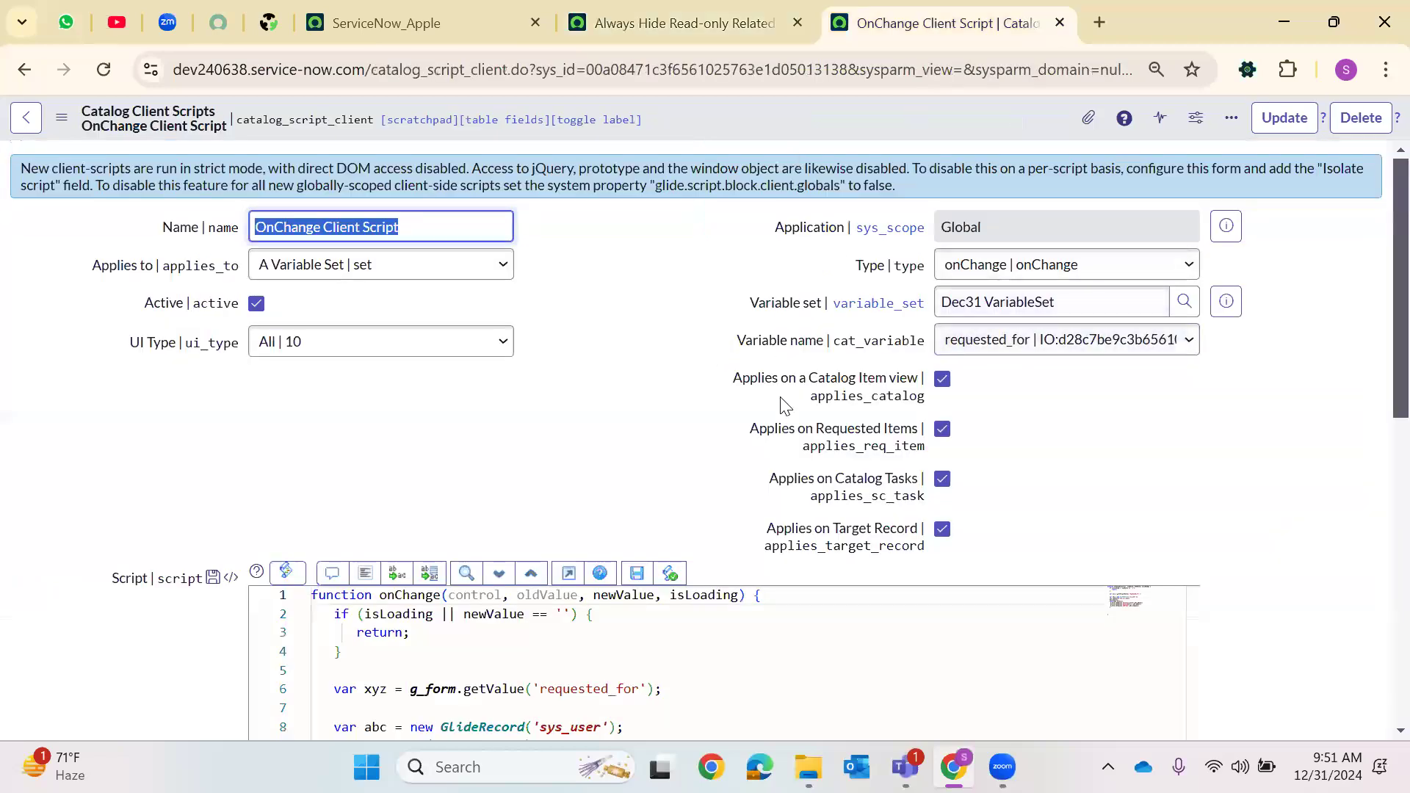
Remove the two blank lines at the end of the OnChange Client Script's code
{"action": "scroll", "coordinate": [543, 543], "scroll_direction": "down", "scroll_amount": 5}
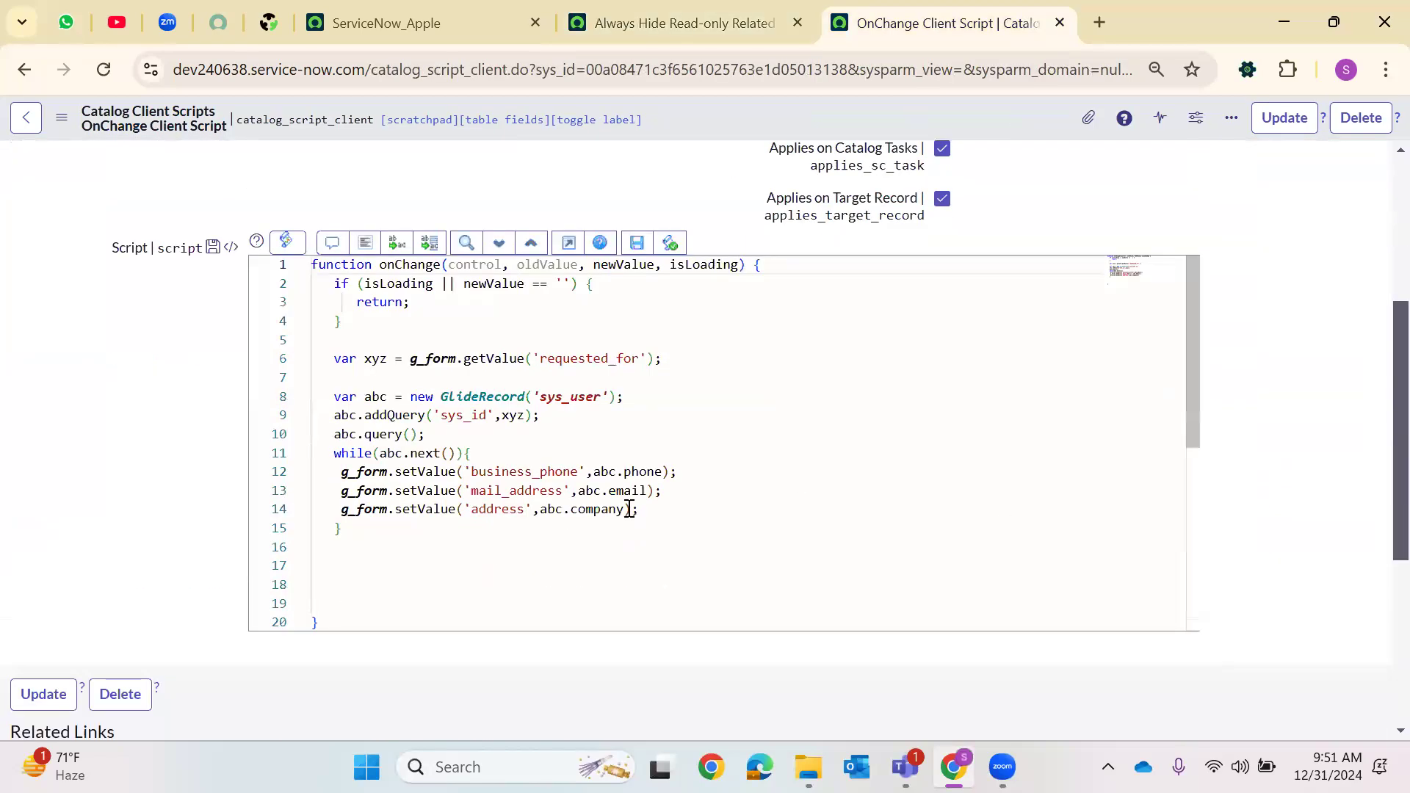
{"action": "left_click", "coordinate": [388, 597]}
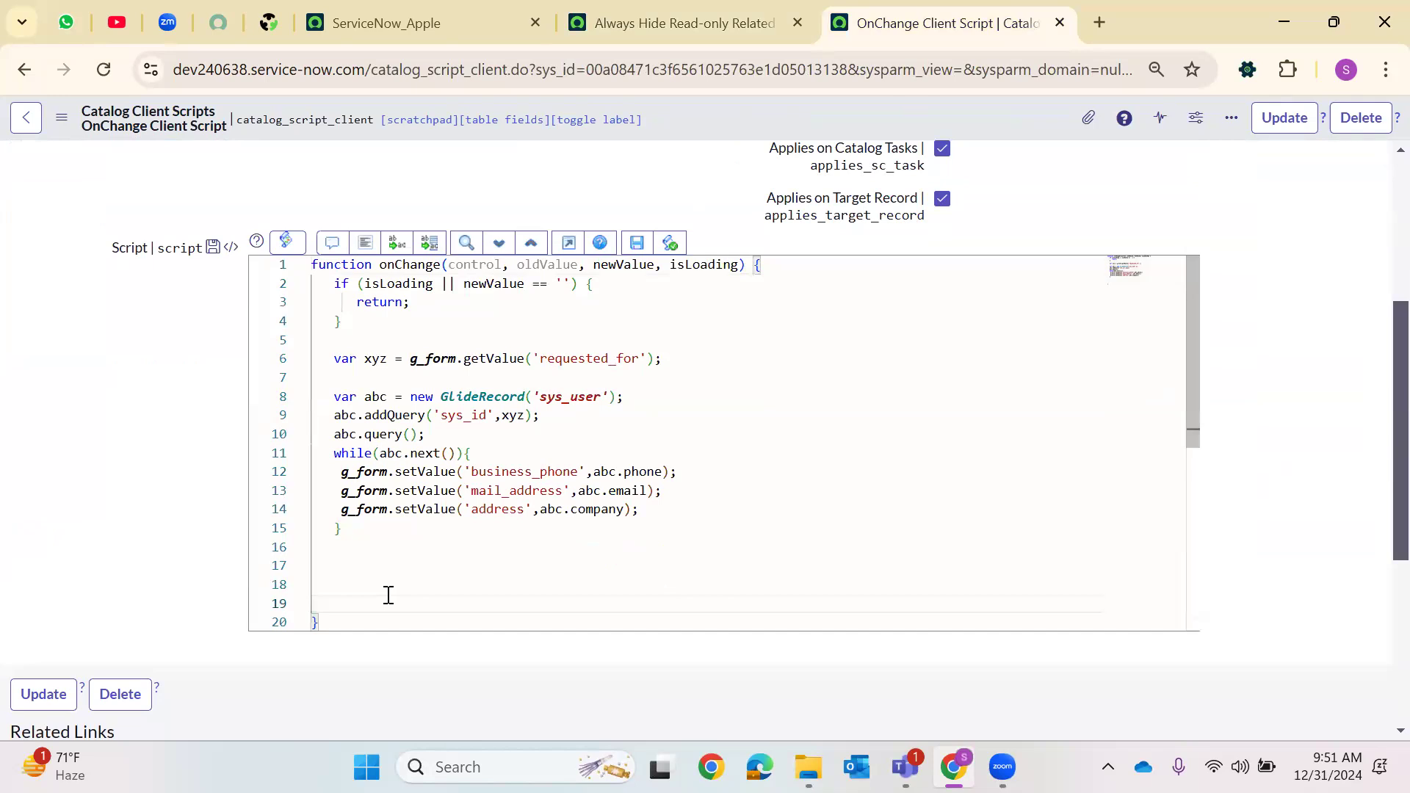
{"action": "key", "text": "BackSpace"}
{"action": "key", "text": "BackSpace"}
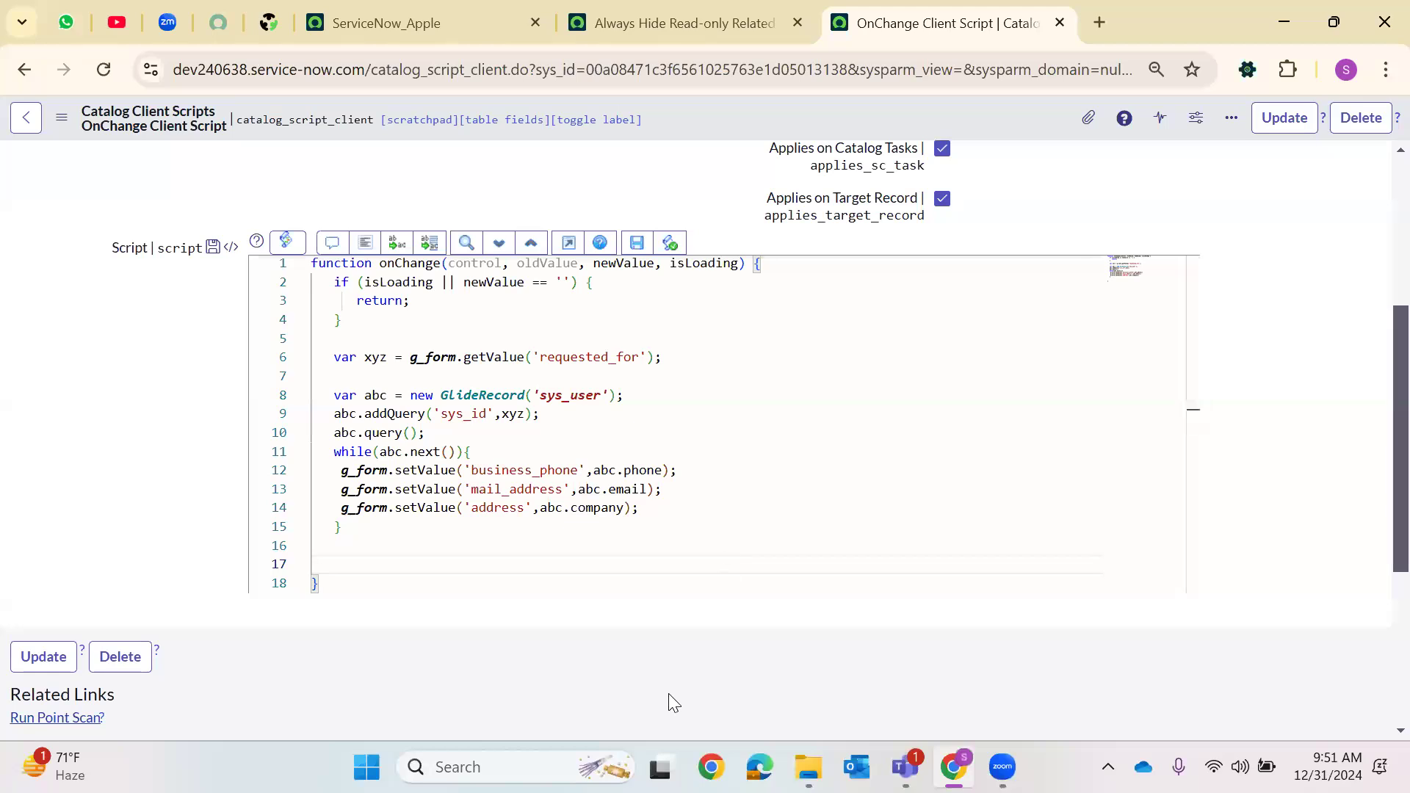
{"action": "left_click", "coordinate": [580, 361]}
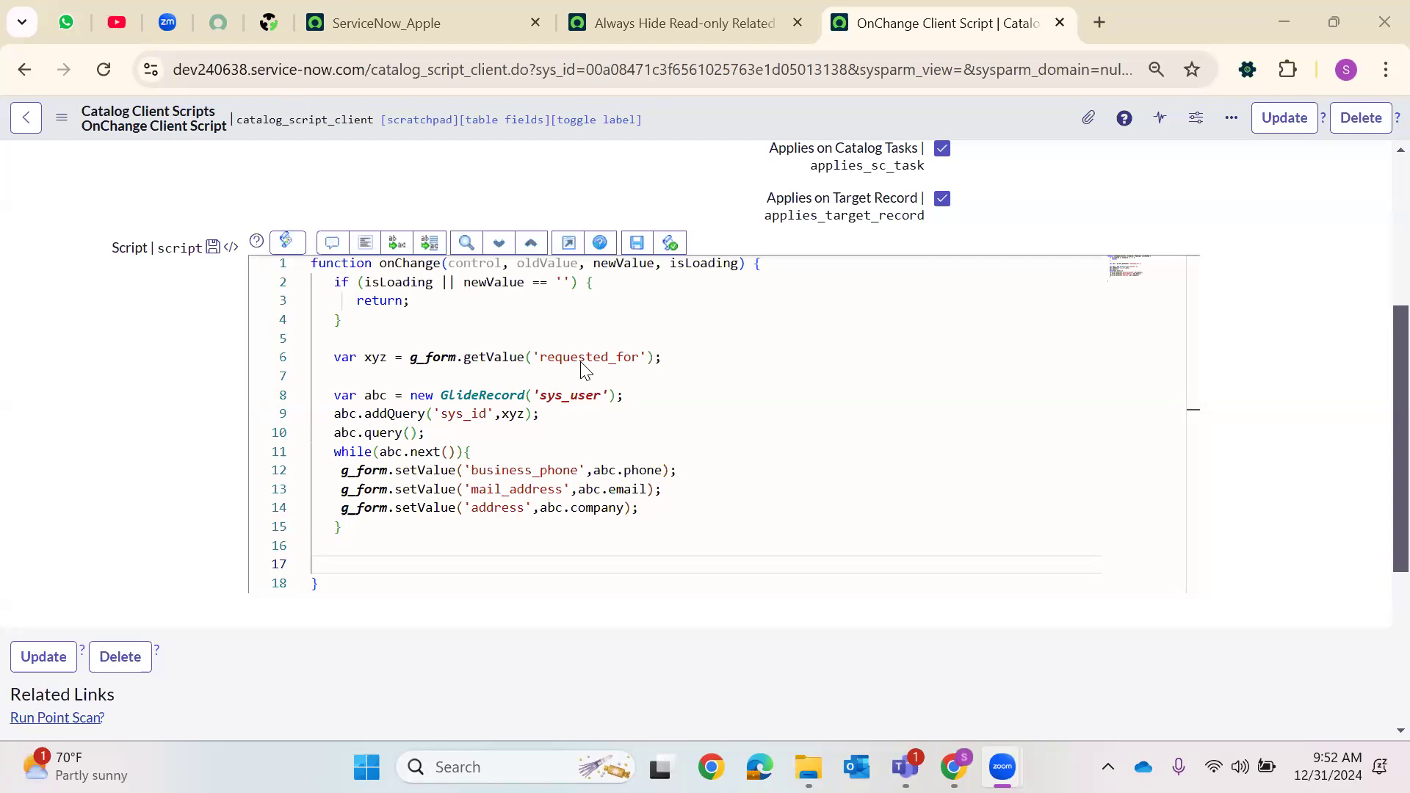
Open an incident record from the navigator and open the Configuration item field's dictionary entry
{"action": "left_click", "coordinate": [743, 16]}
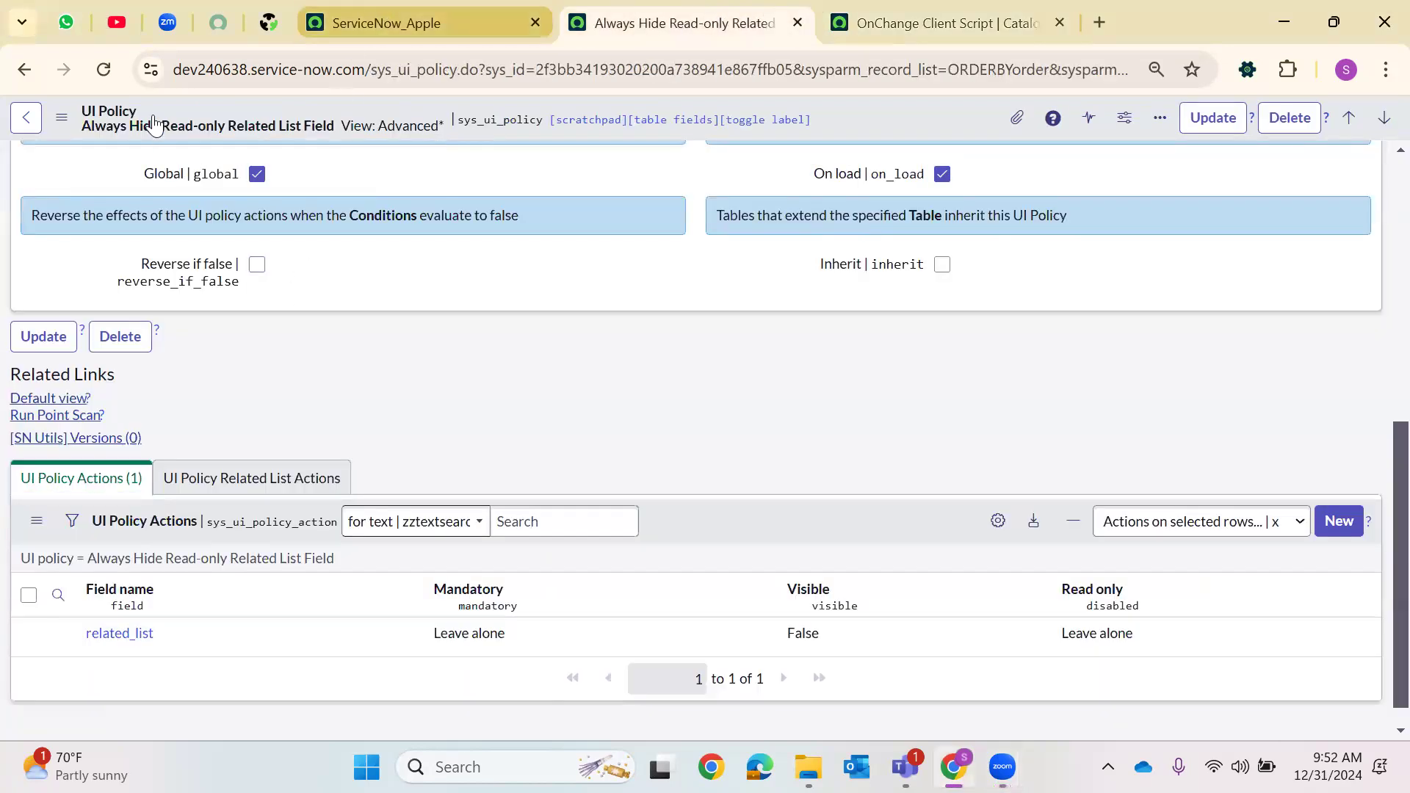
{"action": "left_click", "coordinate": [397, 23]}
{"action": "left_click", "coordinate": [109, 118]}
{"action": "type", "text": "i"}
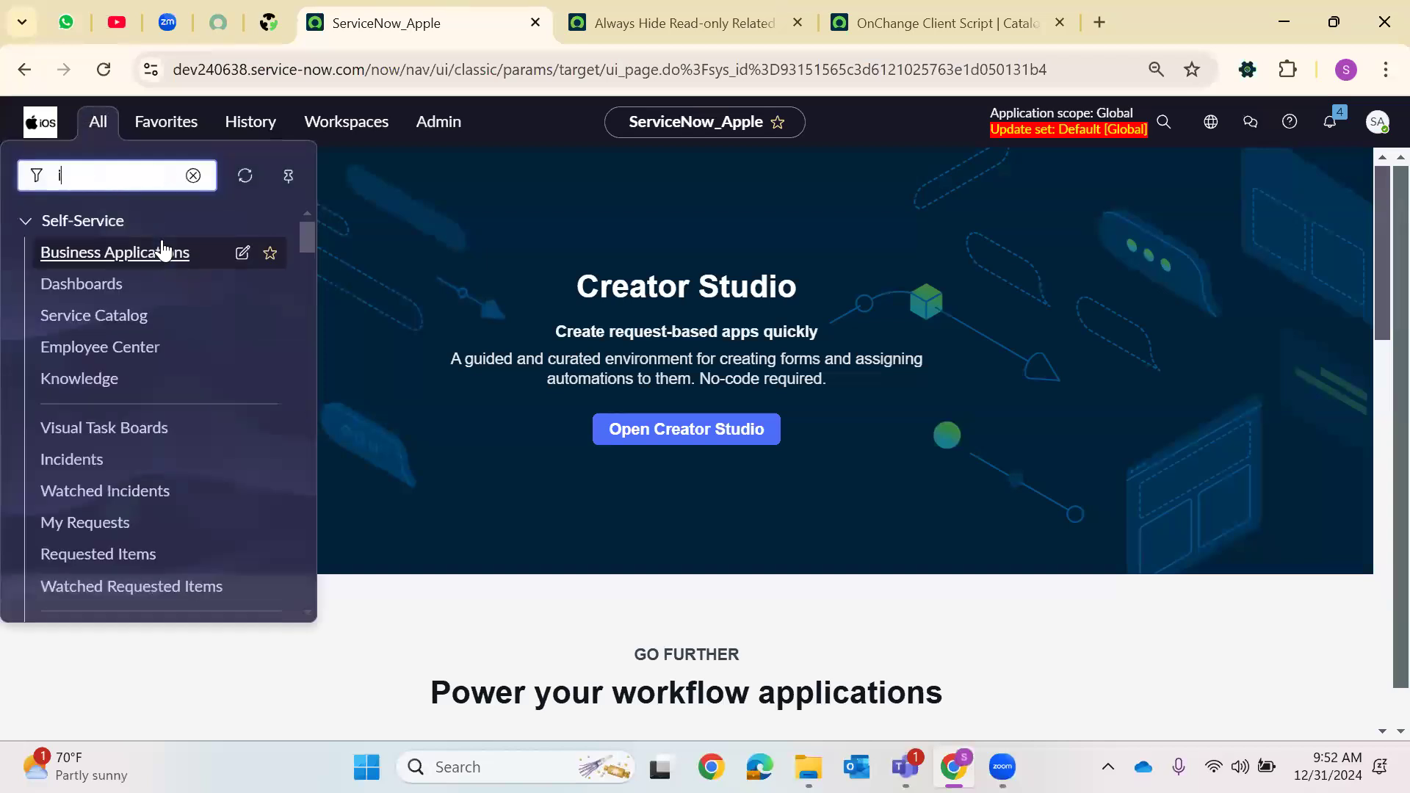
{"action": "type", "text": "ncident."}
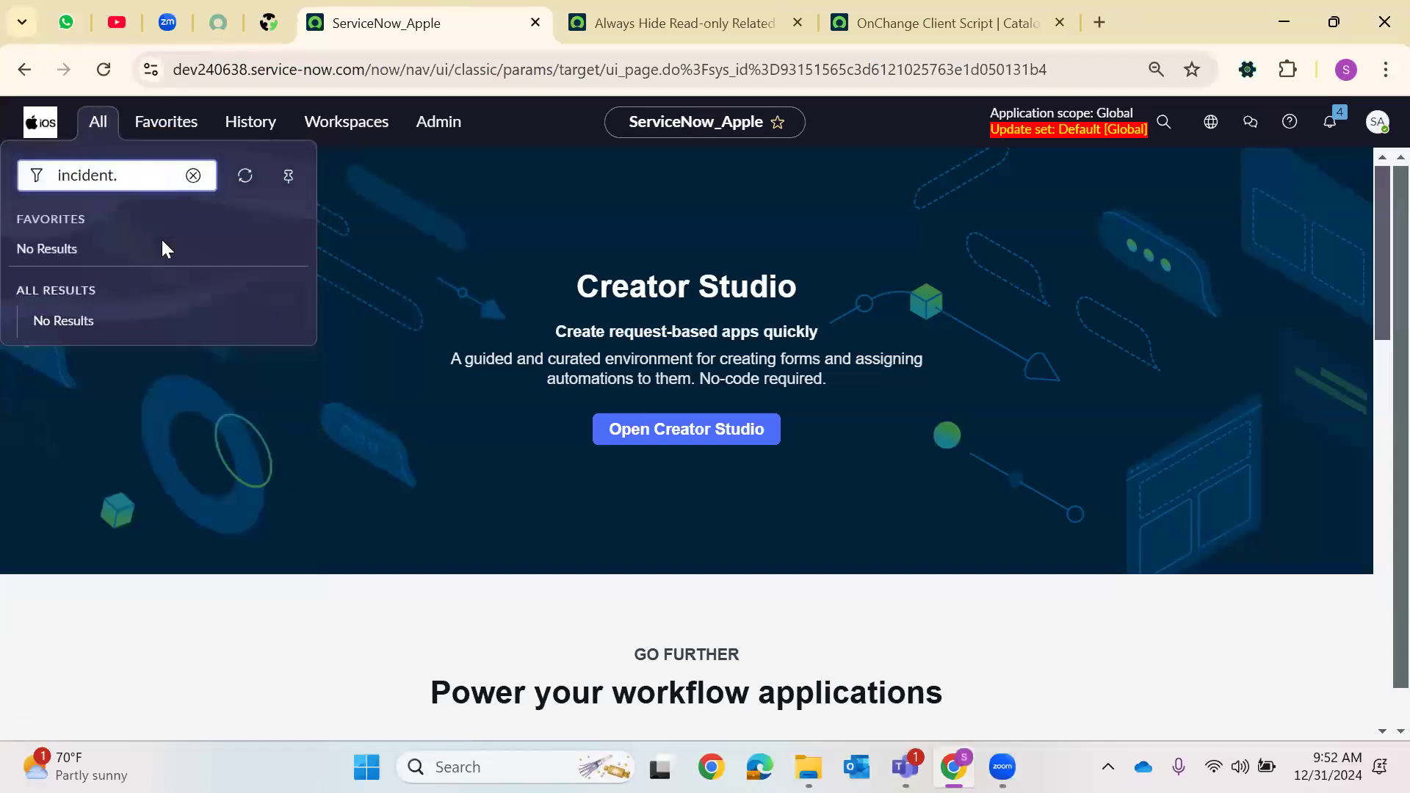
{"action": "type", "text": "LIST"}
{"action": "key", "text": "Return"}
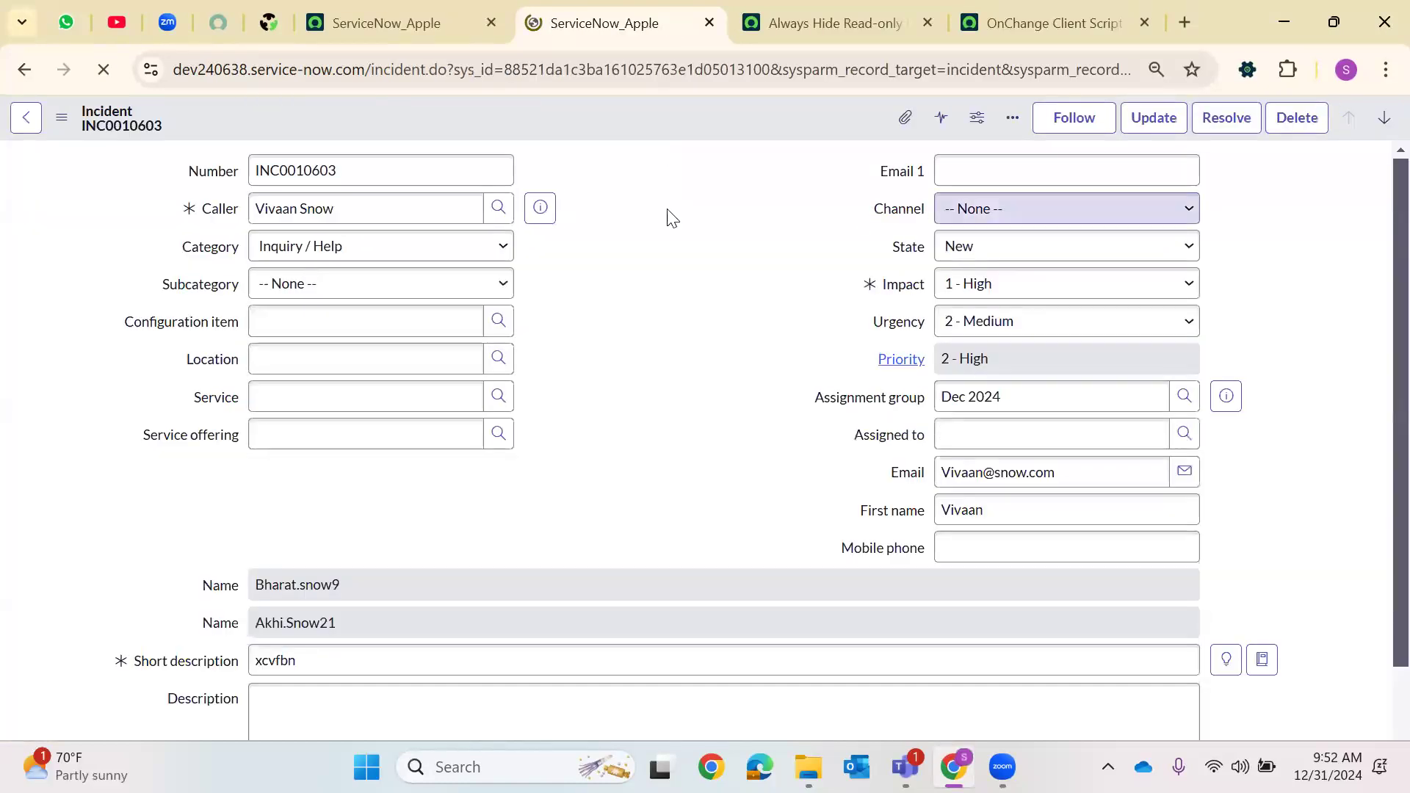
{"action": "right_click", "coordinate": [142, 325]}
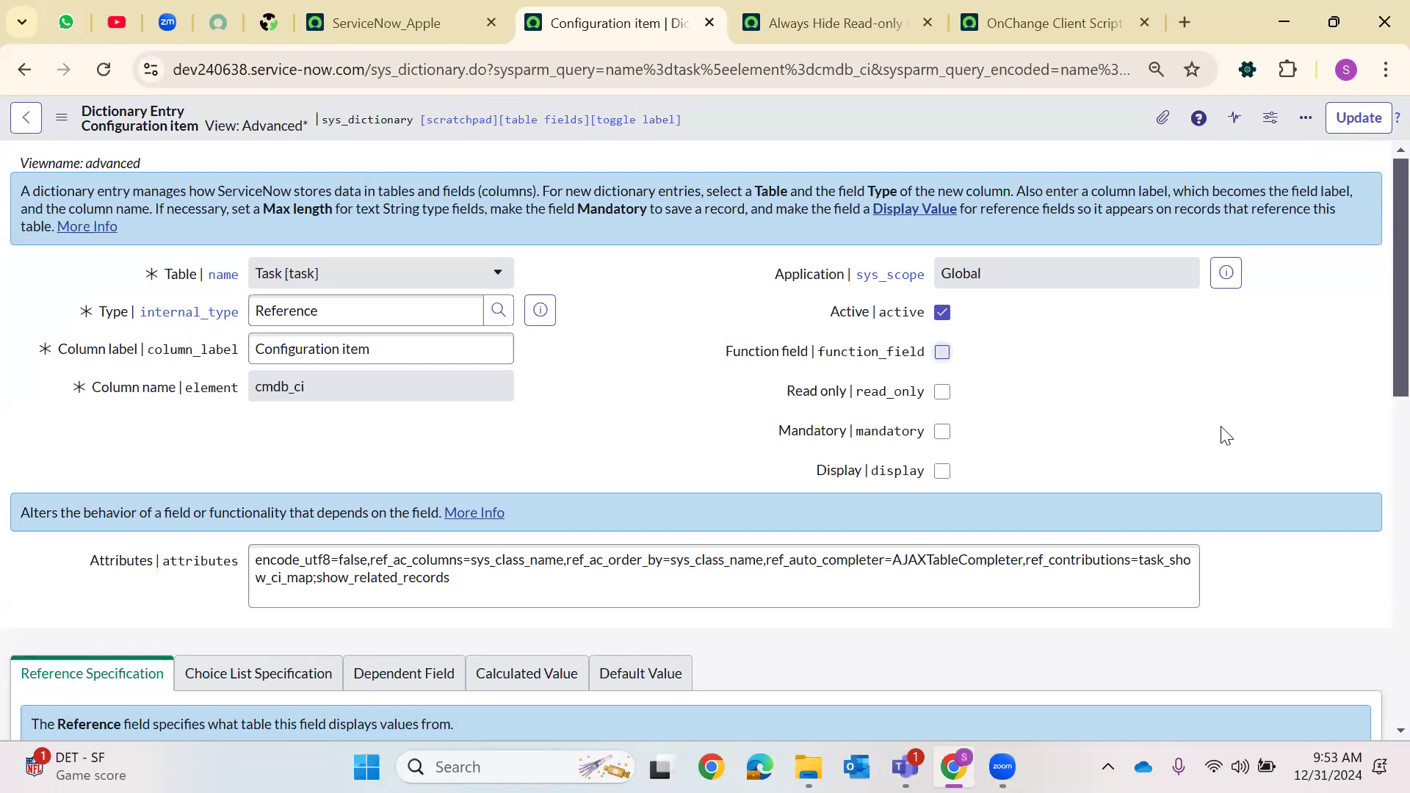
Open a new incident form by entering incident.do in the navigator filter
{"action": "left_click", "coordinate": [367, 22]}
{"action": "left_click", "coordinate": [97, 122]}
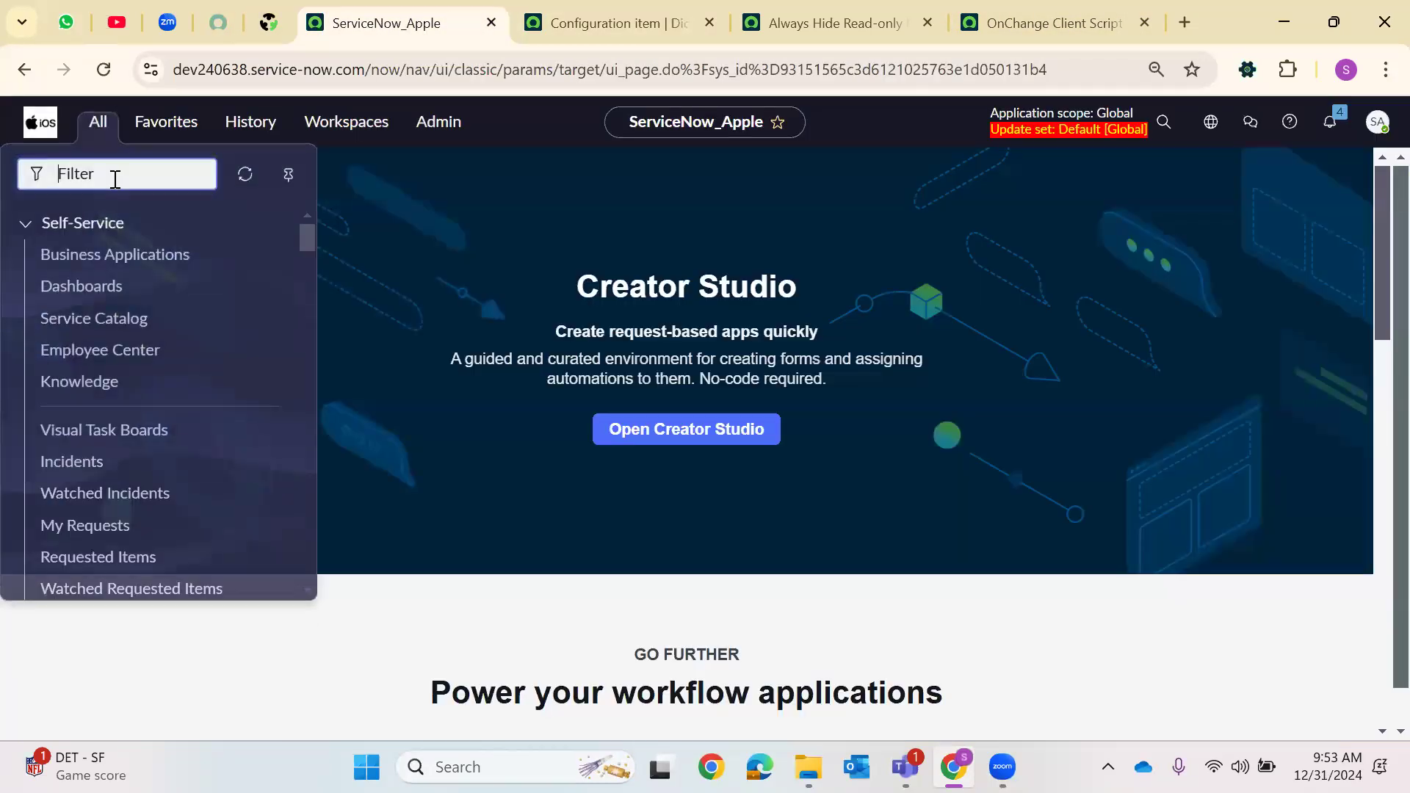
{"action": "type", "text": "incidentDO"}
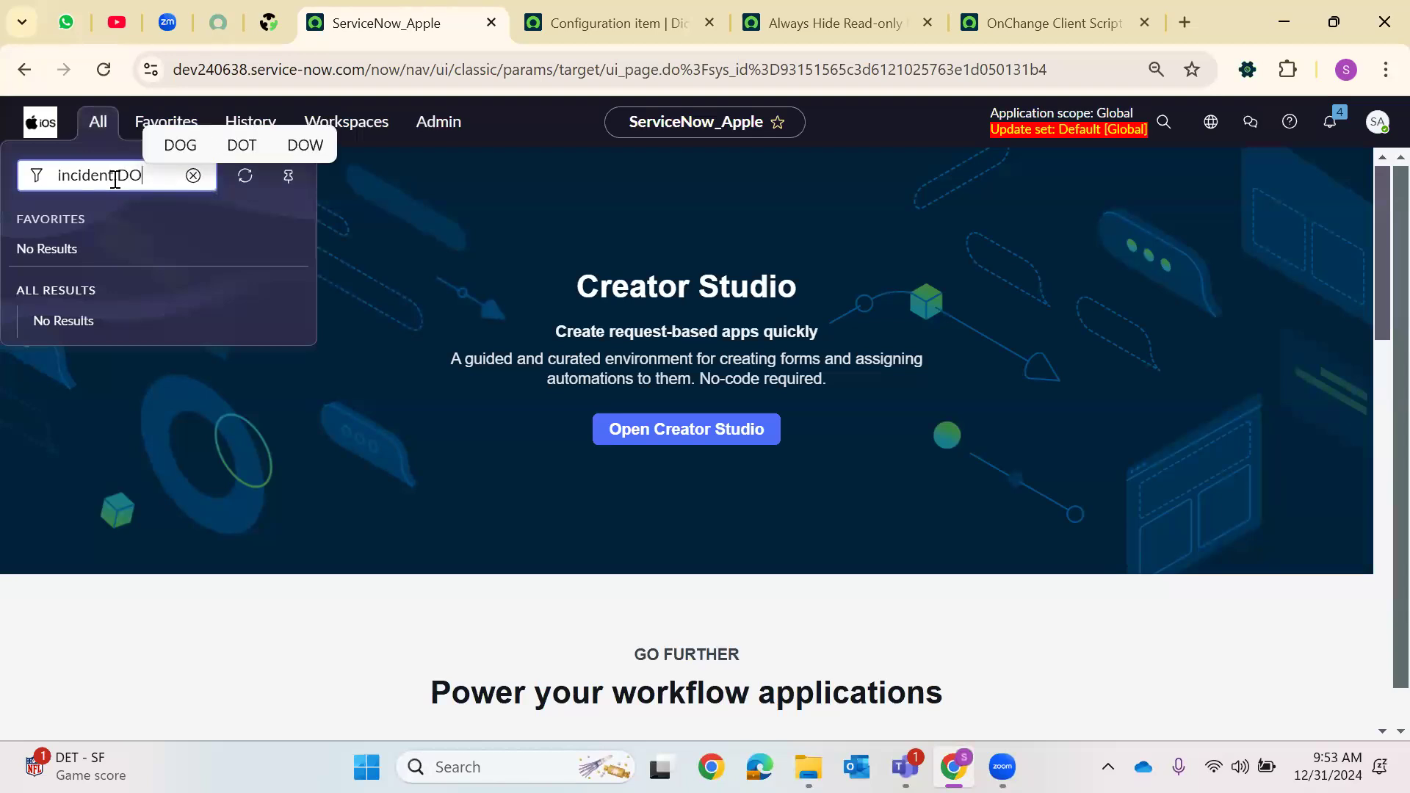
{"action": "key", "text": "Return"}
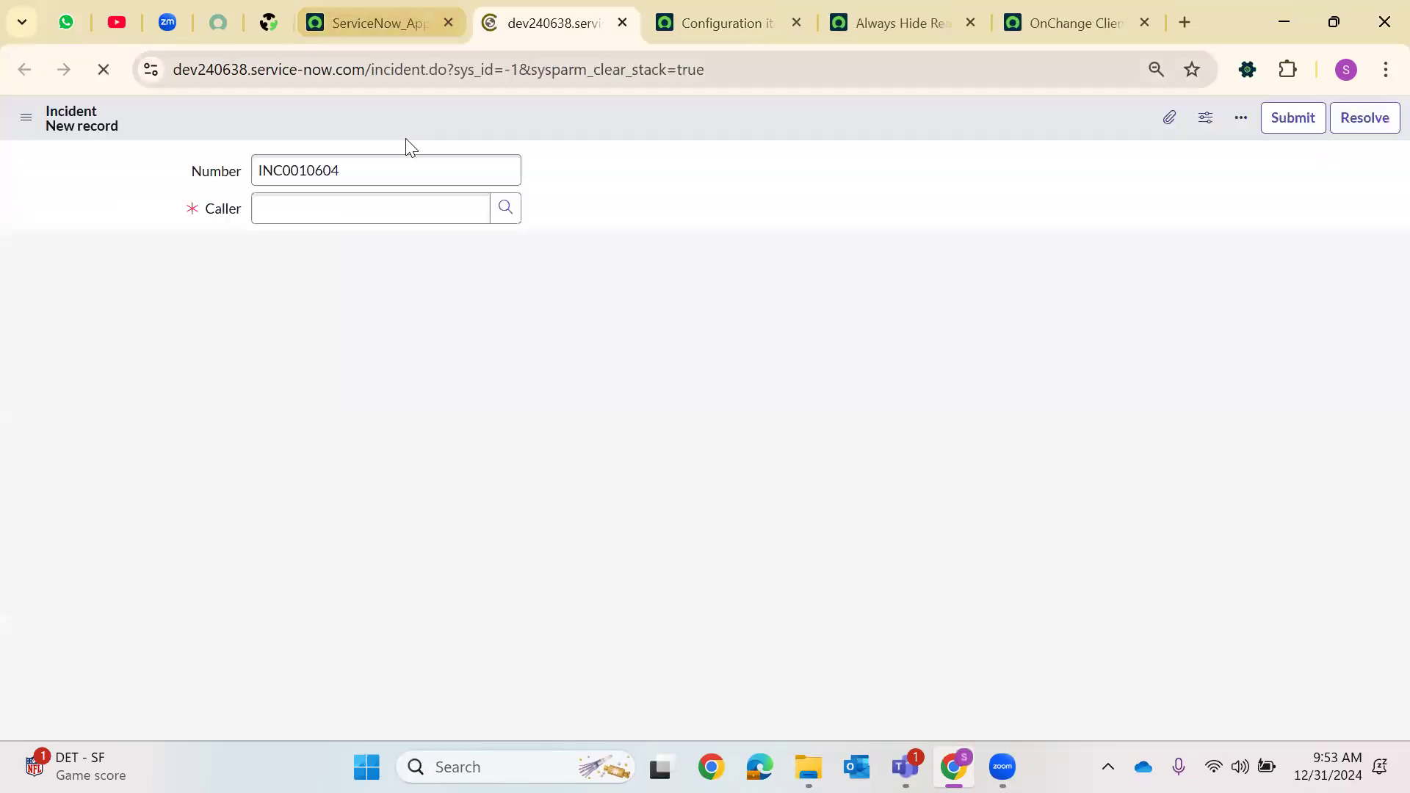
Examine the dot-walked caller_id.manager.name fields on the new incident form and go back to the Configuration item dictionary entry
{"action": "double_click", "coordinate": [213, 360]}
{"action": "scroll", "coordinate": [166, 434], "scroll_direction": "down", "scroll_amount": 3}
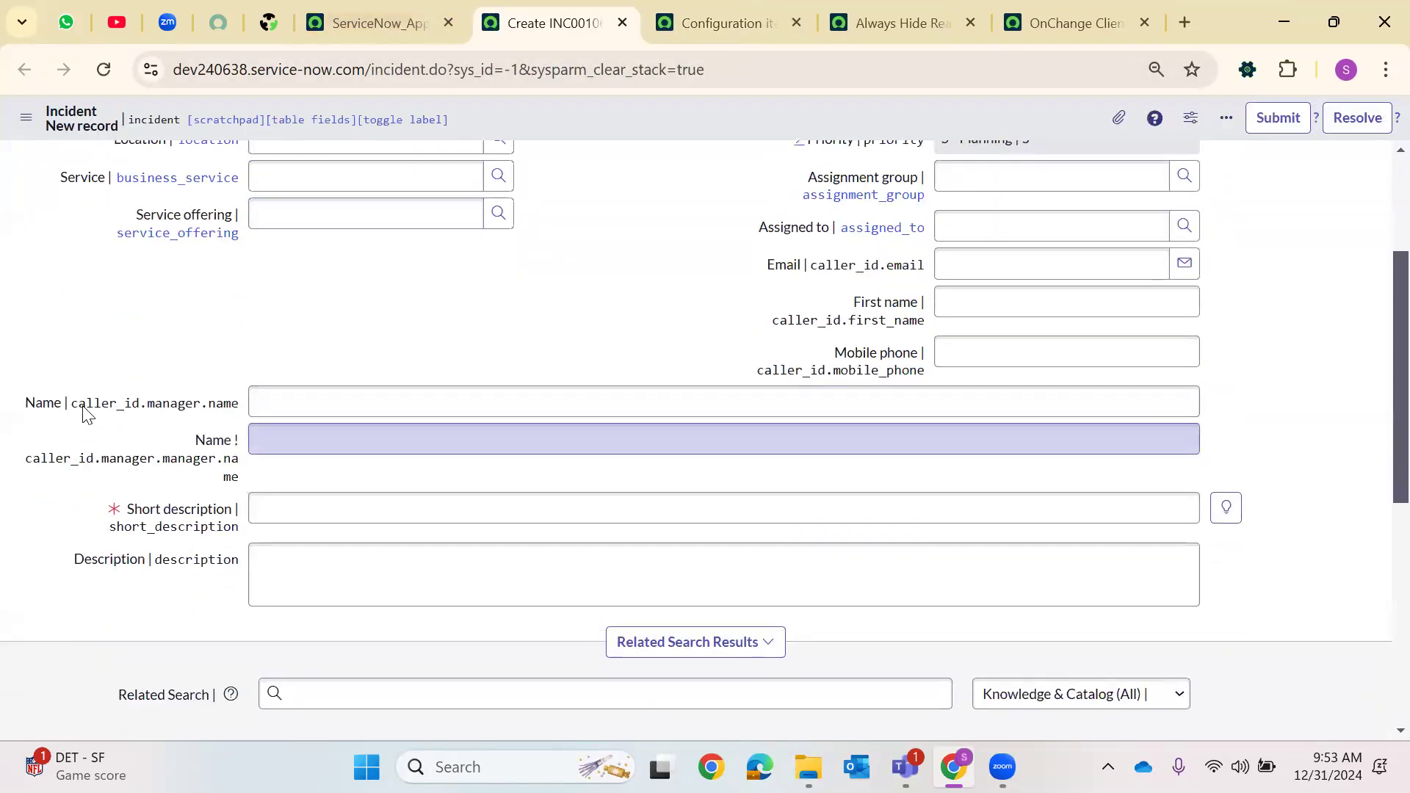
{"action": "left_click_drag", "start_coordinate": [78, 405], "coordinate": [259, 486]}
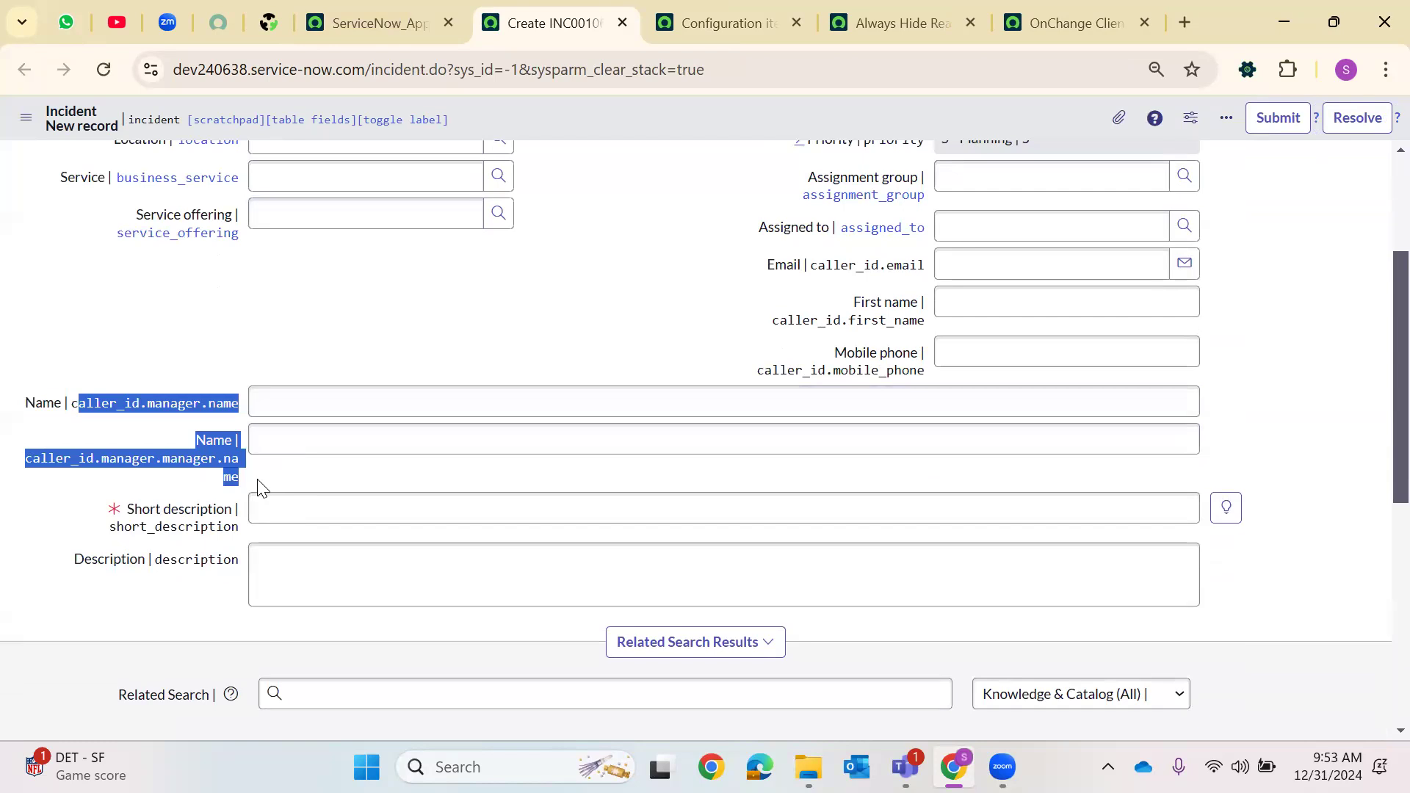
{"action": "left_click", "coordinate": [107, 436]}
{"action": "left_click_drag", "start_coordinate": [74, 404], "coordinate": [385, 494]}
{"action": "left_click", "coordinate": [344, 444]}
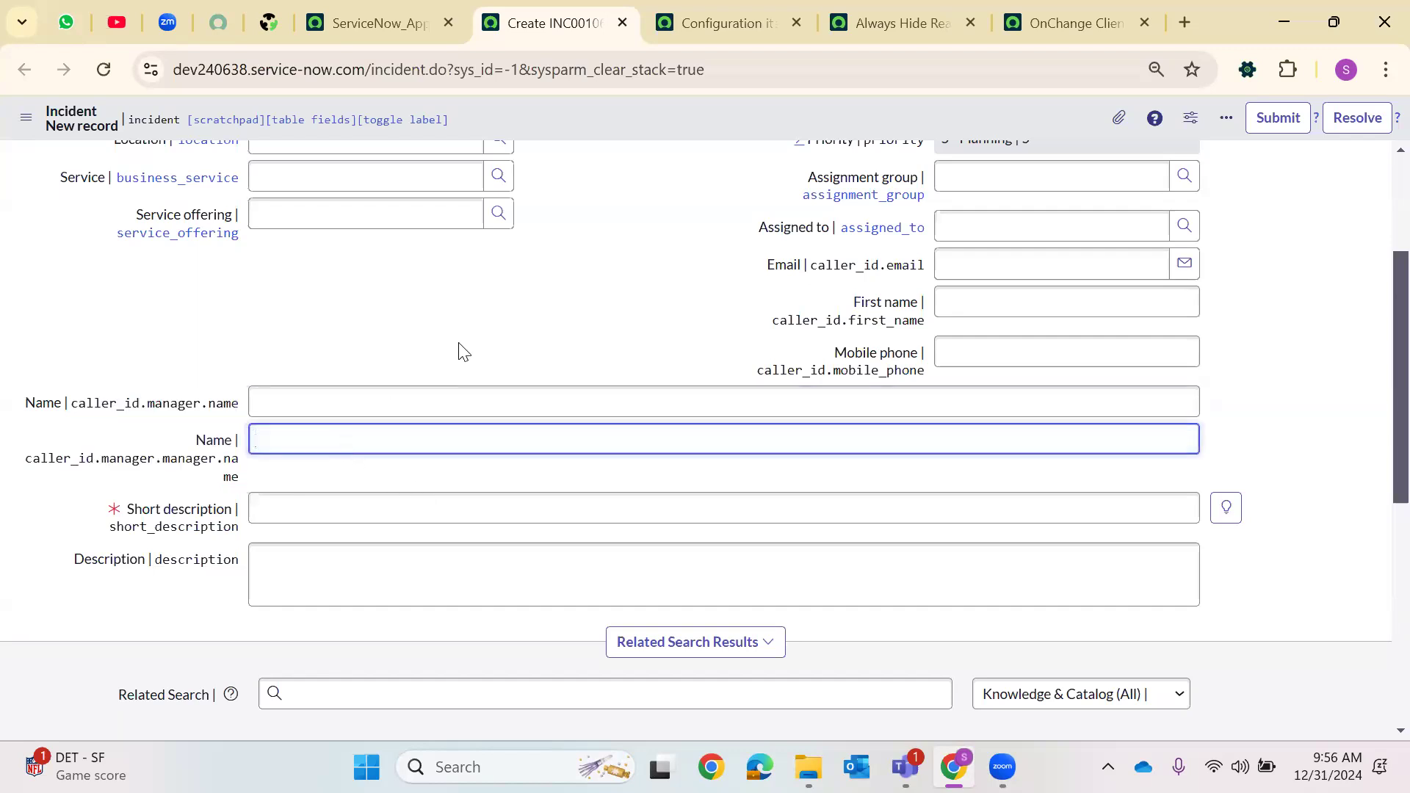
{"action": "left_click", "coordinate": [356, 410]}
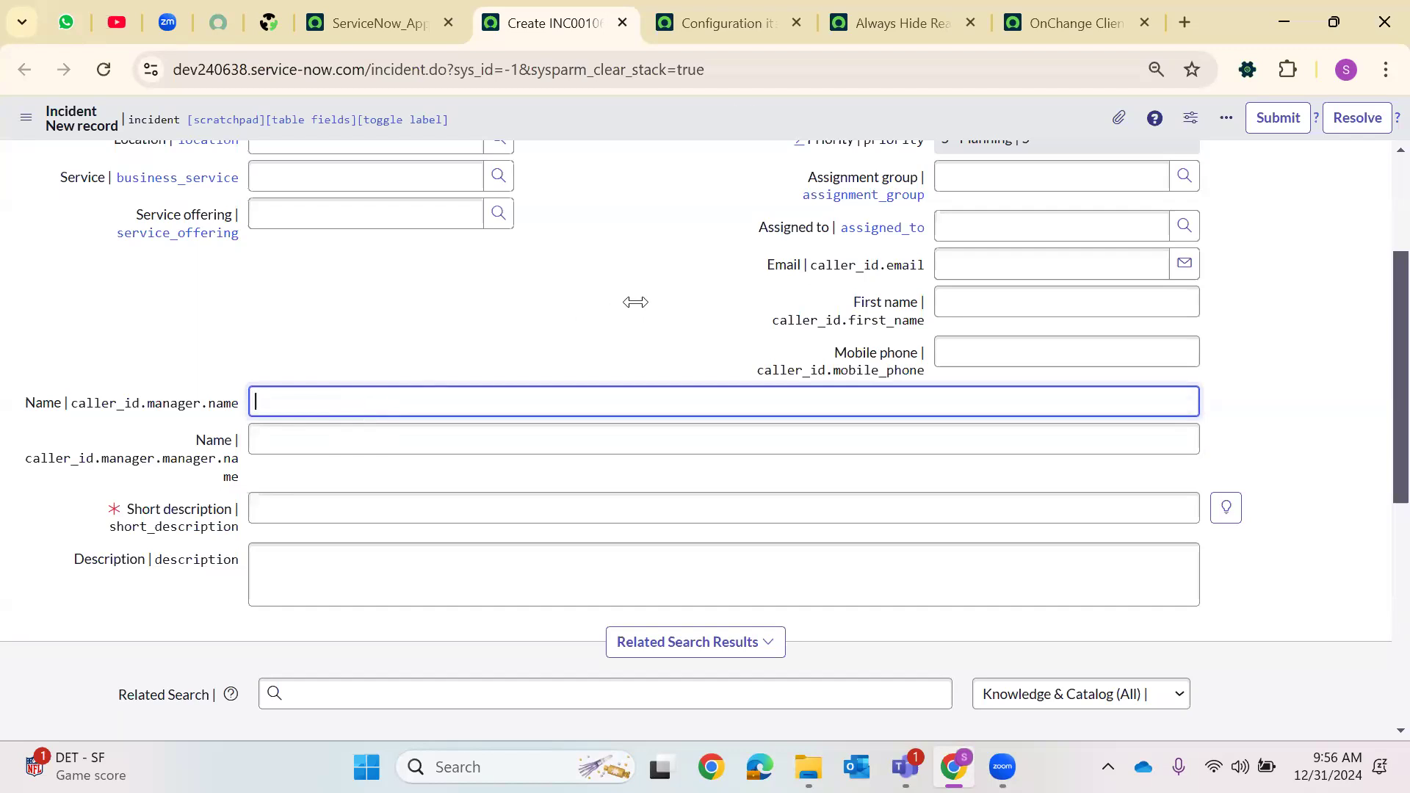
{"action": "left_click", "coordinate": [764, 18]}
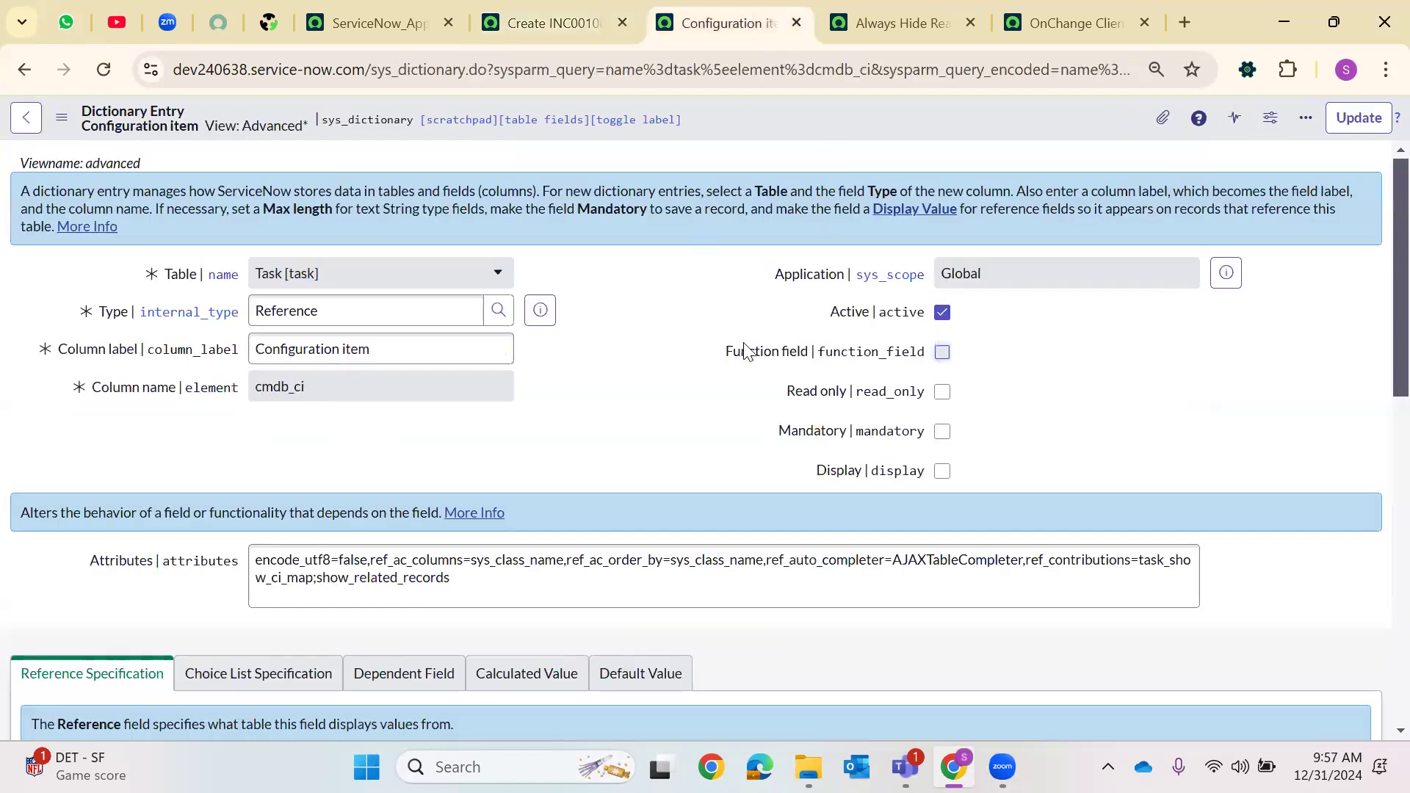